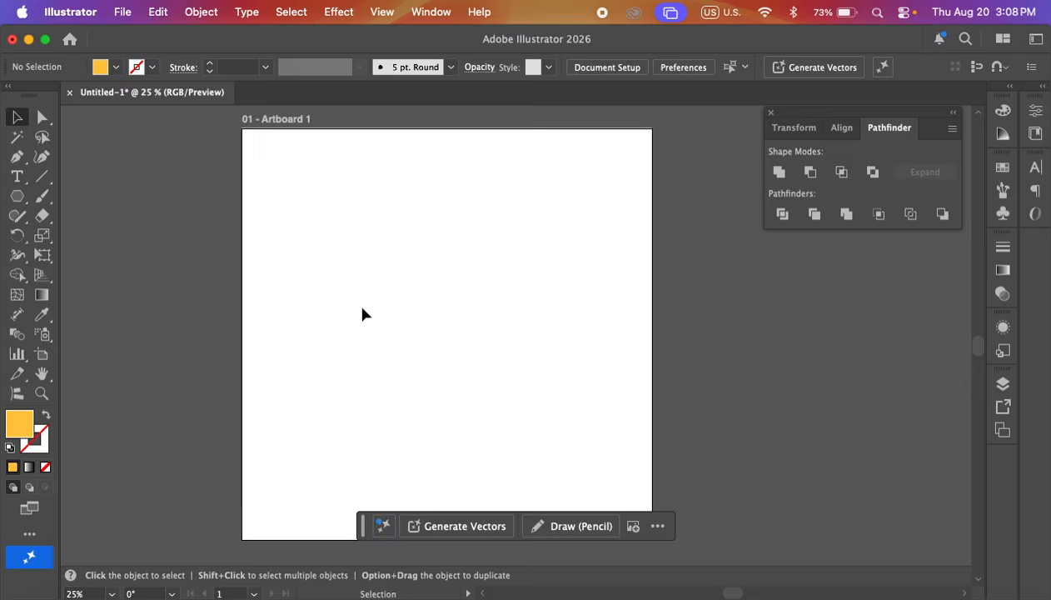
- Draw a yellow-filled circle with the Ellipse tool and move it to the artboard's horizontal centre
{"action": "scroll", "coordinate": [364, 312], "scroll_direction": "down", "scroll_amount": 2}
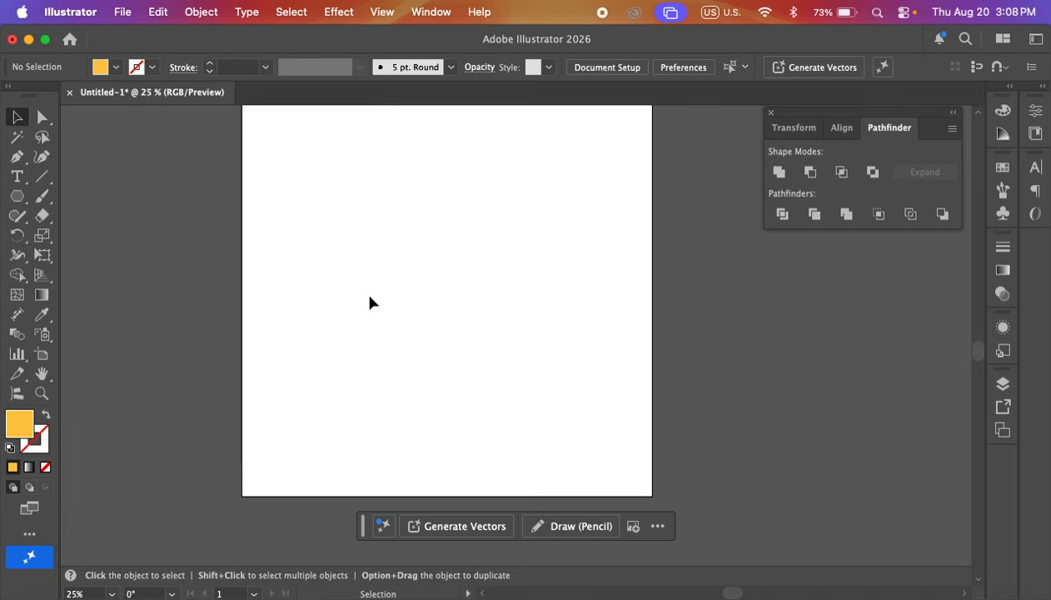
{"action": "scroll", "coordinate": [363, 258], "scroll_direction": "up", "scroll_amount": 1}
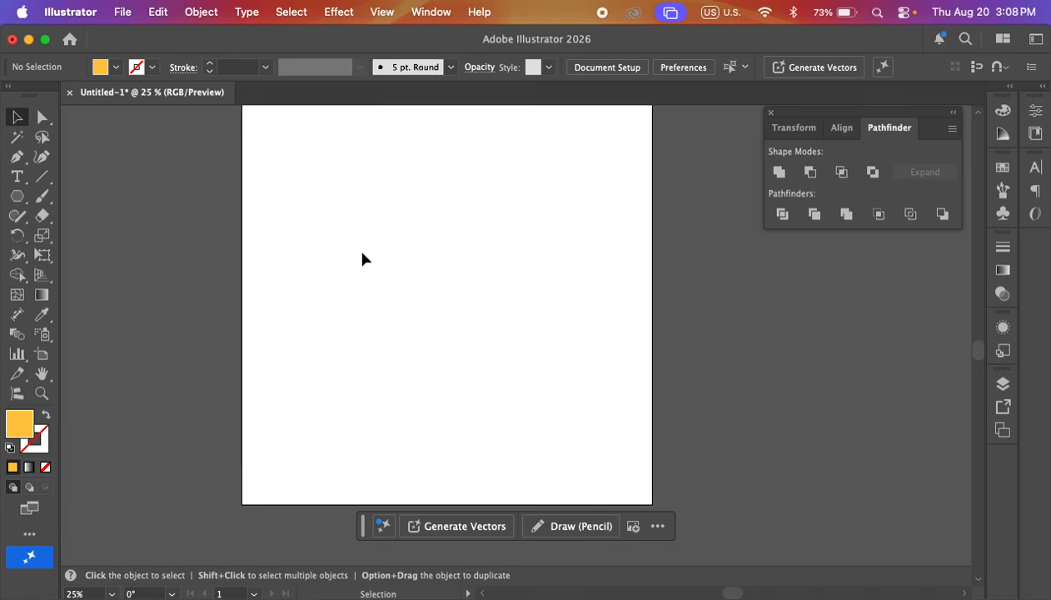
{"action": "left_click", "coordinate": [16, 195]}
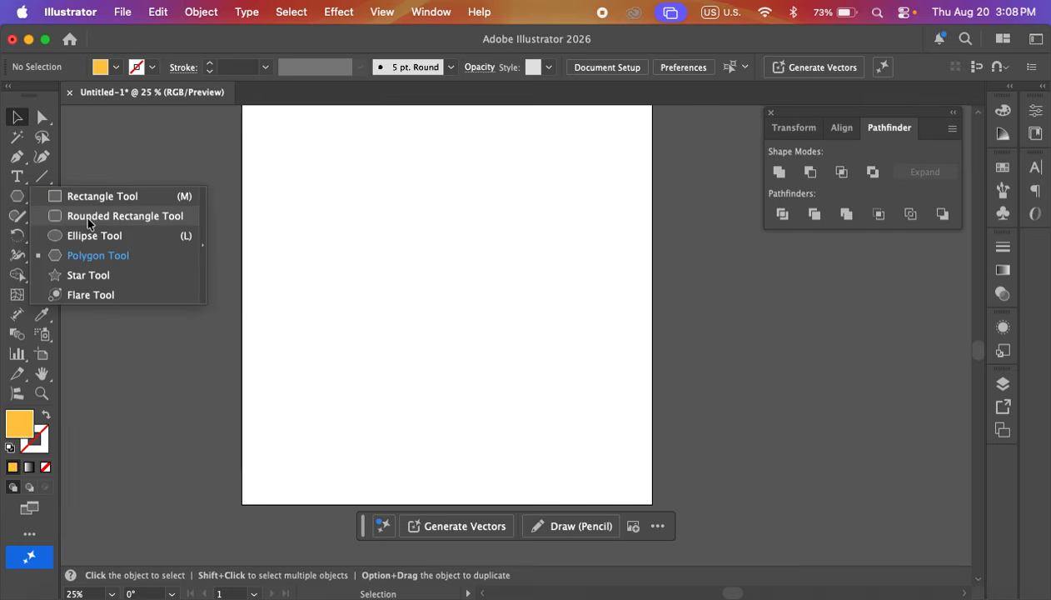
{"action": "left_click", "coordinate": [124, 240]}
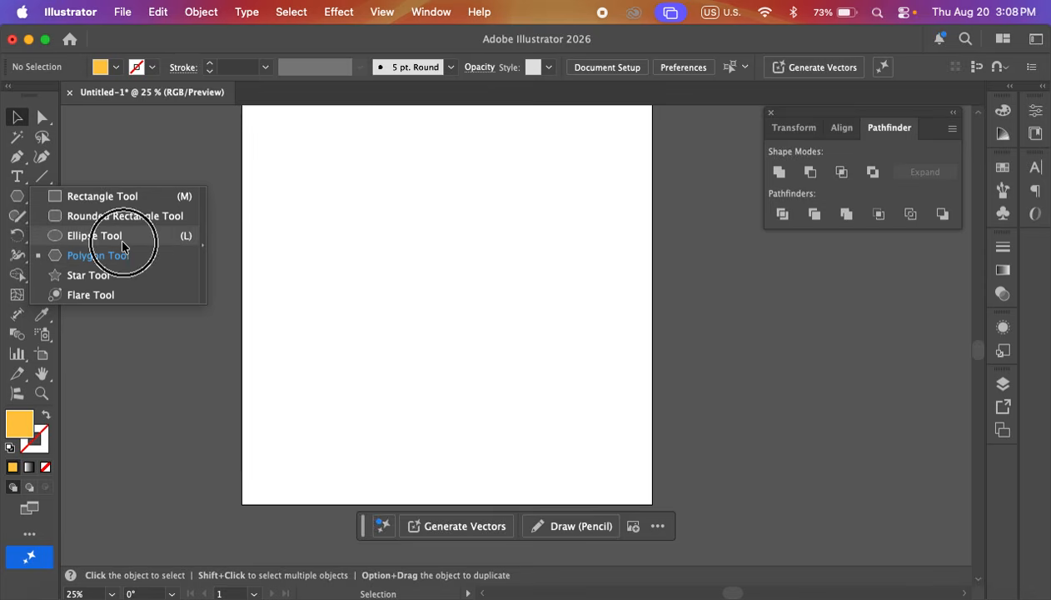
{"action": "left_click_drag", "start_coordinate": [353, 212], "coordinate": [534, 369]}
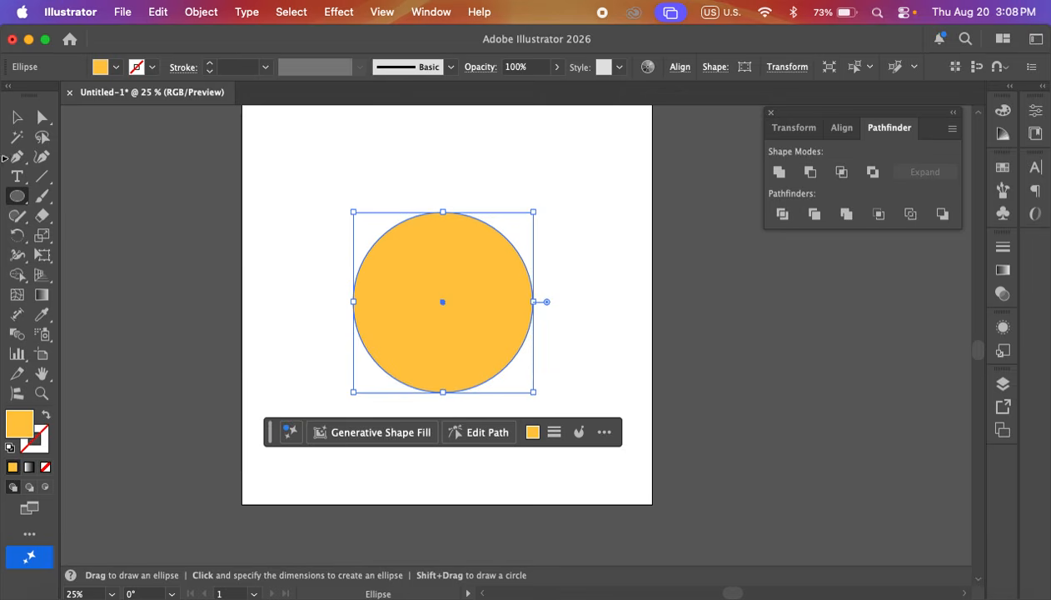
{"action": "left_click", "coordinate": [17, 117]}
{"action": "left_click_drag", "start_coordinate": [432, 308], "coordinate": [464, 266]}
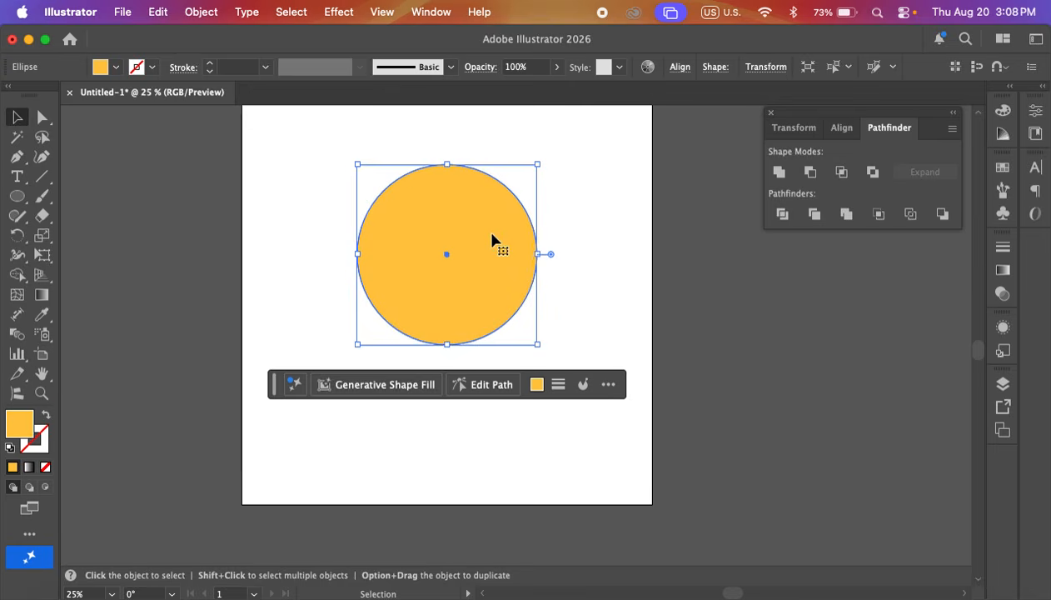
- Swap the circle's fill and stroke colours and thicken its stroke to 20 pt
{"action": "left_click", "coordinate": [47, 418]}
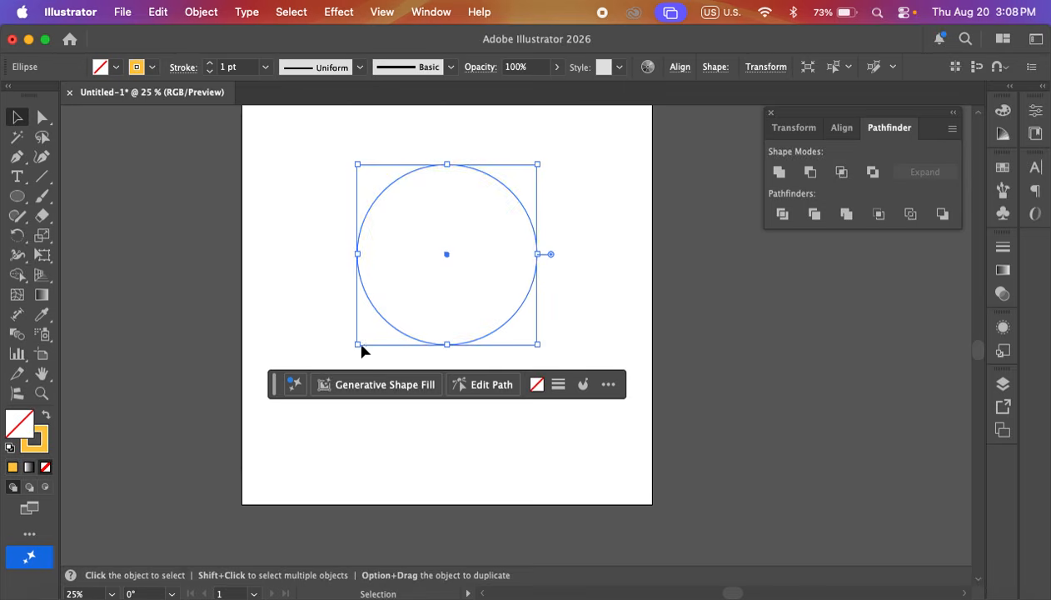
{"action": "left_click", "coordinate": [208, 65]}
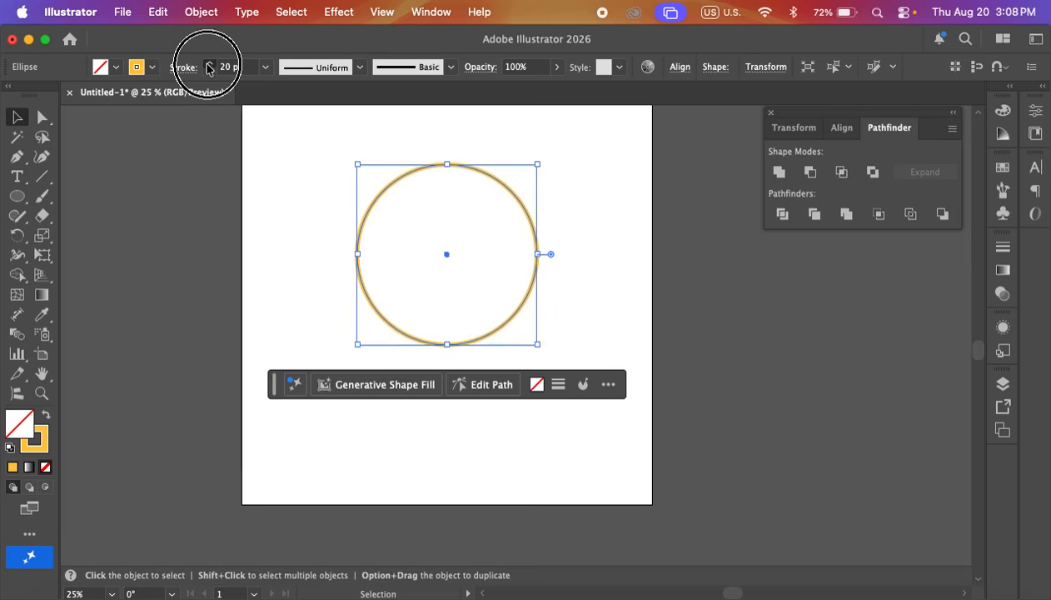
{"action": "left_click_drag", "start_coordinate": [208, 67], "coordinate": [208, 66]}
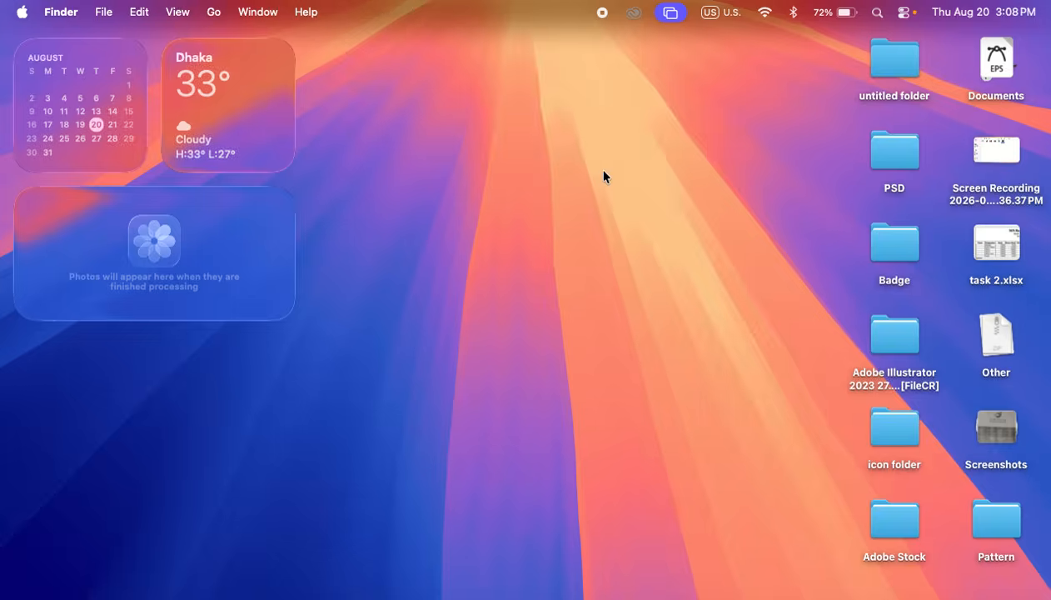
- Allow the data access request and open the recovered document, sending no error report and ignoring the crash notice
{"action": "left_click_drag", "start_coordinate": [617, 160], "coordinate": [599, 177]}
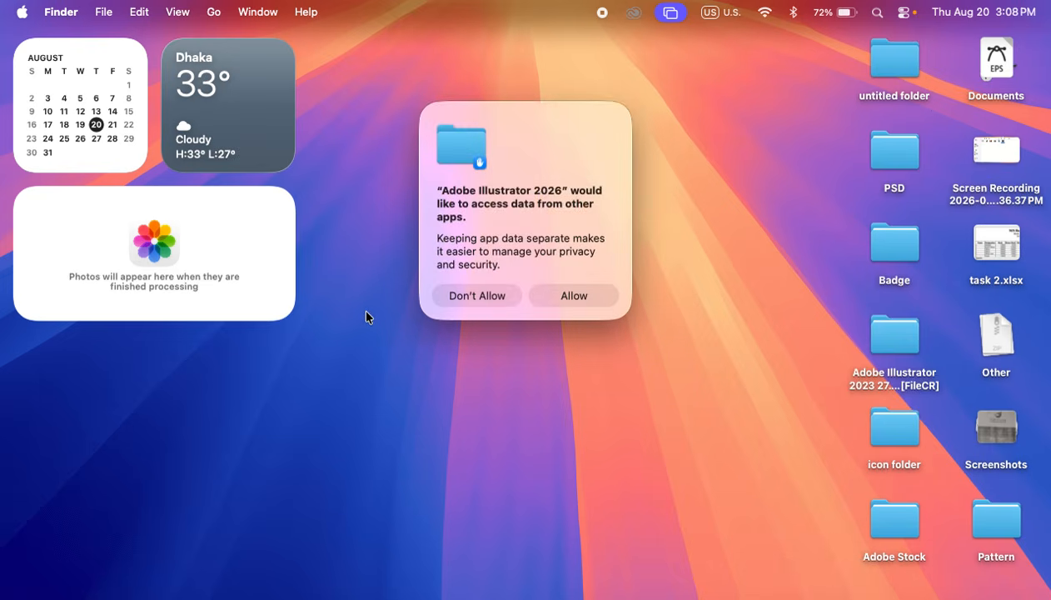
{"action": "left_click", "coordinate": [594, 293]}
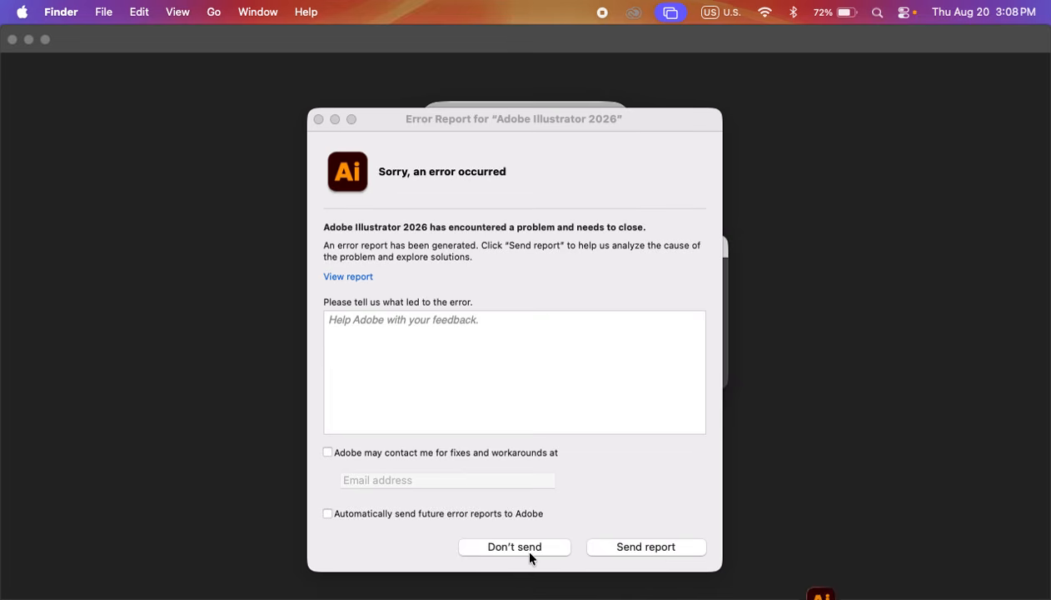
{"action": "left_click", "coordinate": [528, 550]}
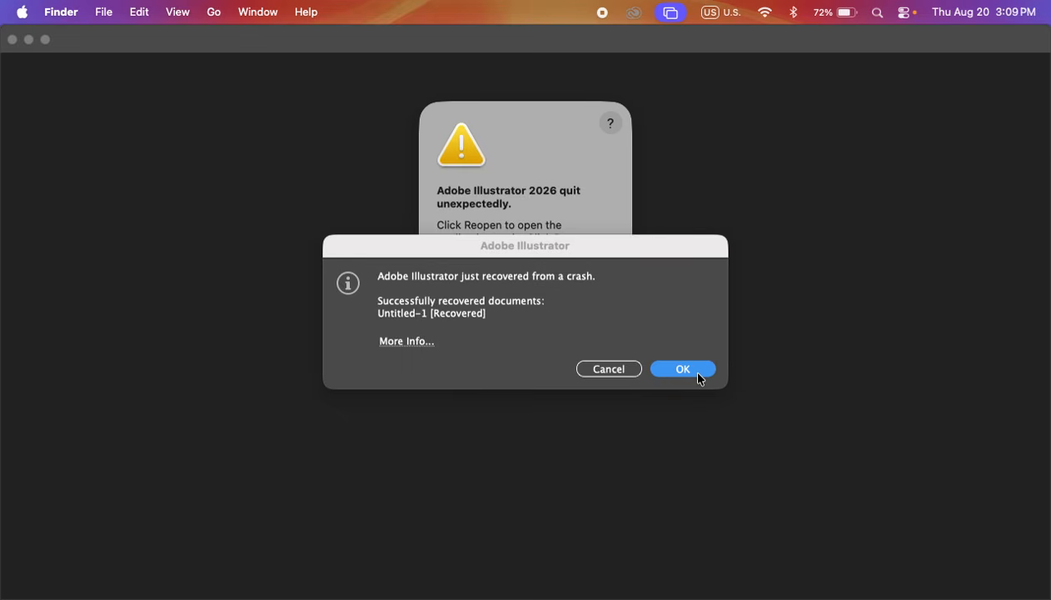
{"action": "left_click", "coordinate": [696, 377]}
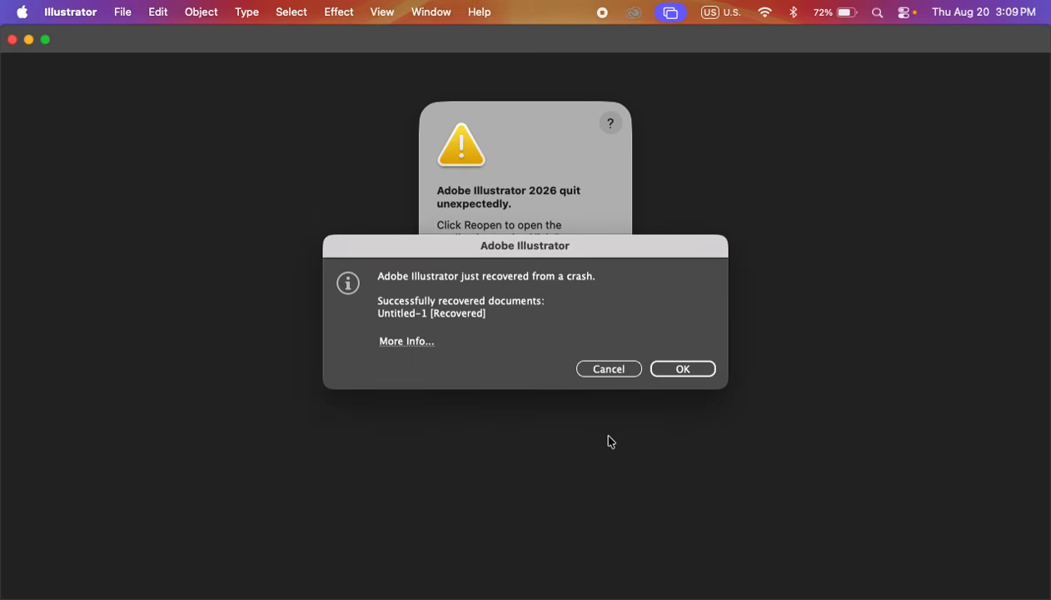
{"action": "left_click", "coordinate": [685, 373]}
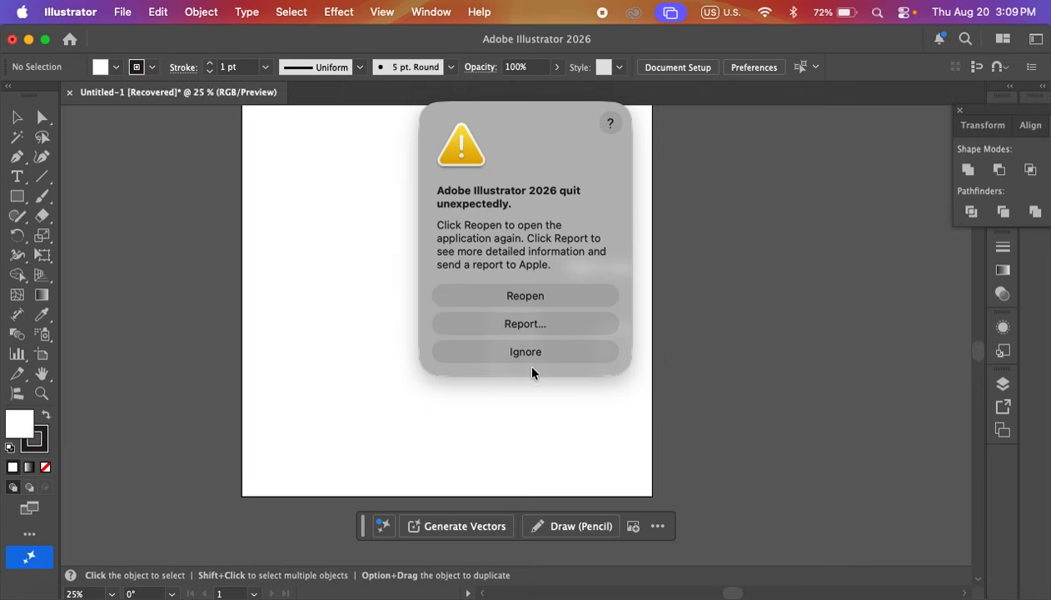
{"action": "left_click", "coordinate": [534, 352]}
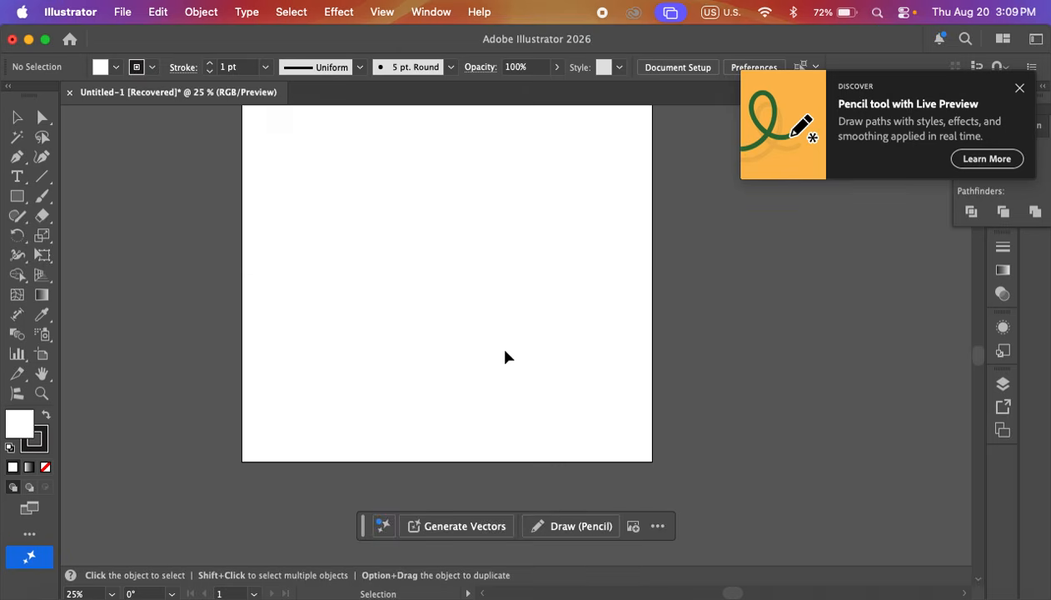
- Draw a circle about 940 px in diameter near the middle of the artboard
{"action": "left_click", "coordinate": [16, 201]}
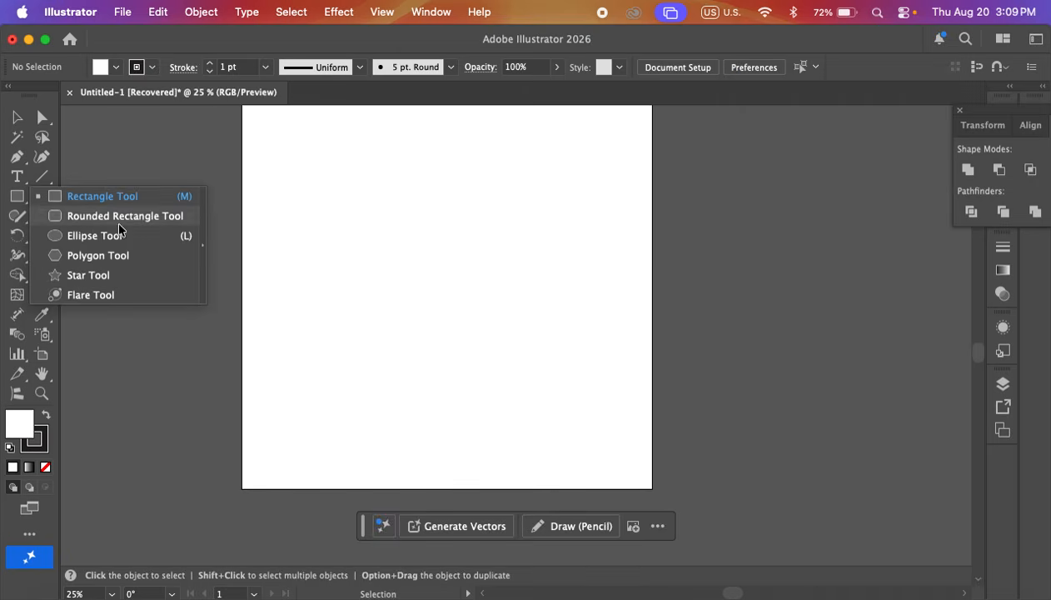
{"action": "left_click", "coordinate": [115, 234]}
{"action": "mouse_move", "coordinate": [357, 195]}
{"action": "left_mouse_down"}
{"action": "mouse_move", "coordinate": [532, 385]}
{"action": "mouse_move", "coordinate": [513, 350]}
{"action": "left_mouse_up"}
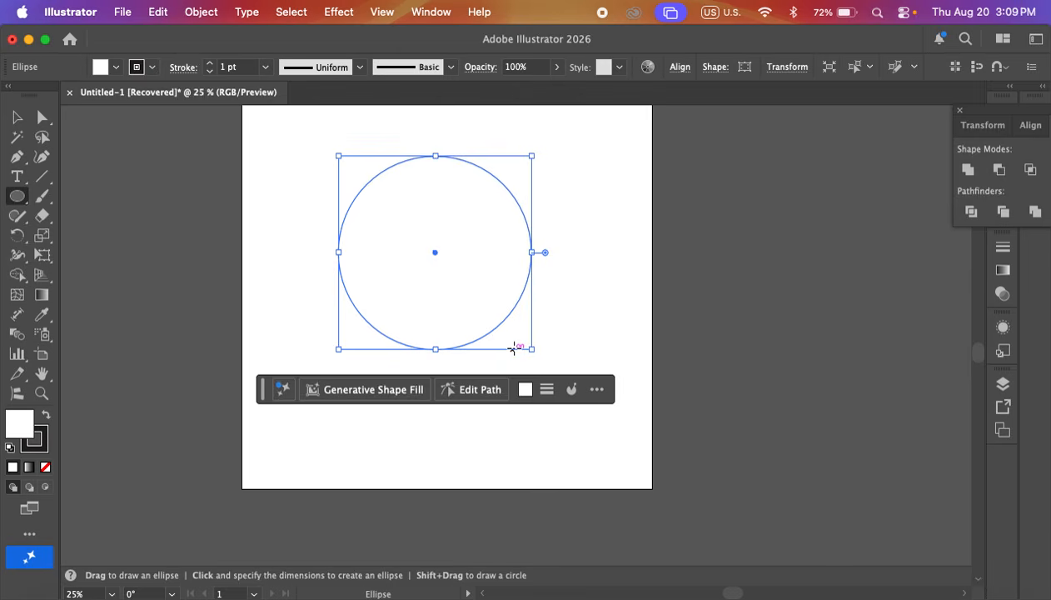
- Remove the circle's fill and set its black stroke to 83 pt
{"action": "left_click", "coordinate": [45, 468]}
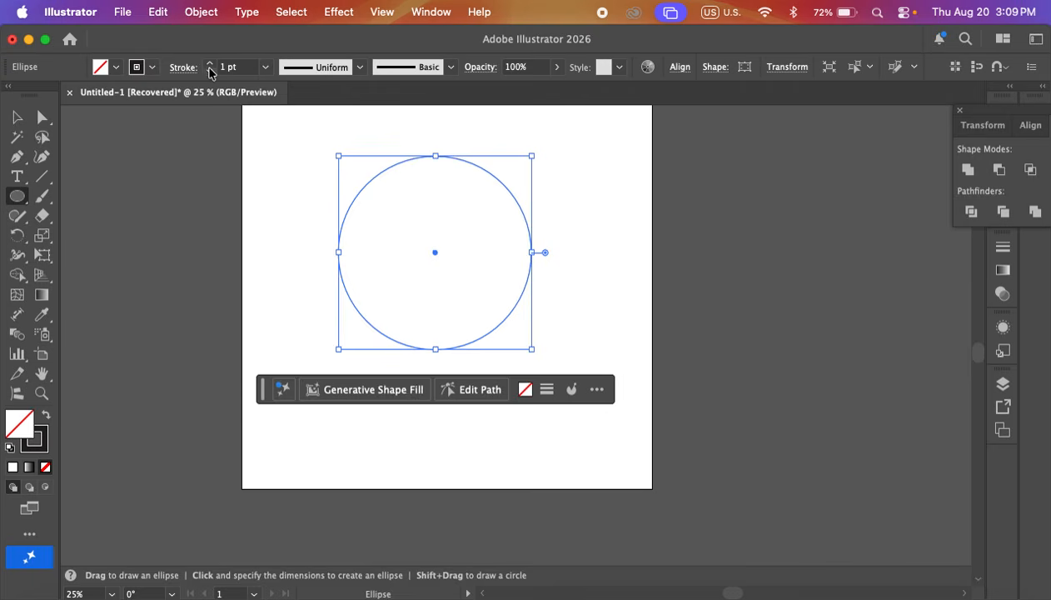
{"action": "left_click", "coordinate": [210, 66]}
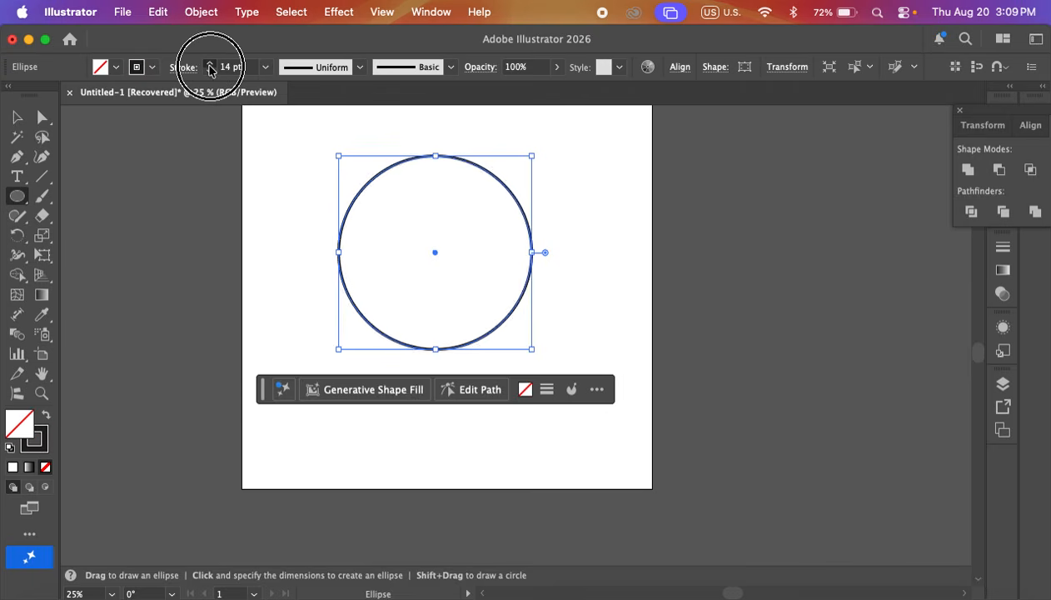
{"action": "left_click", "coordinate": [210, 66]}
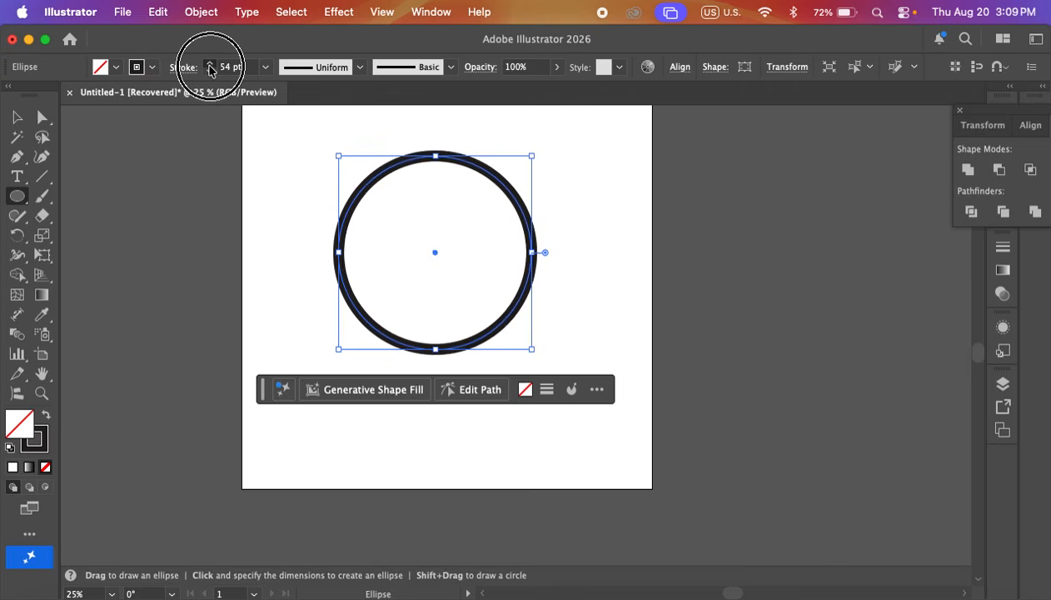
{"action": "left_click", "coordinate": [210, 65]}
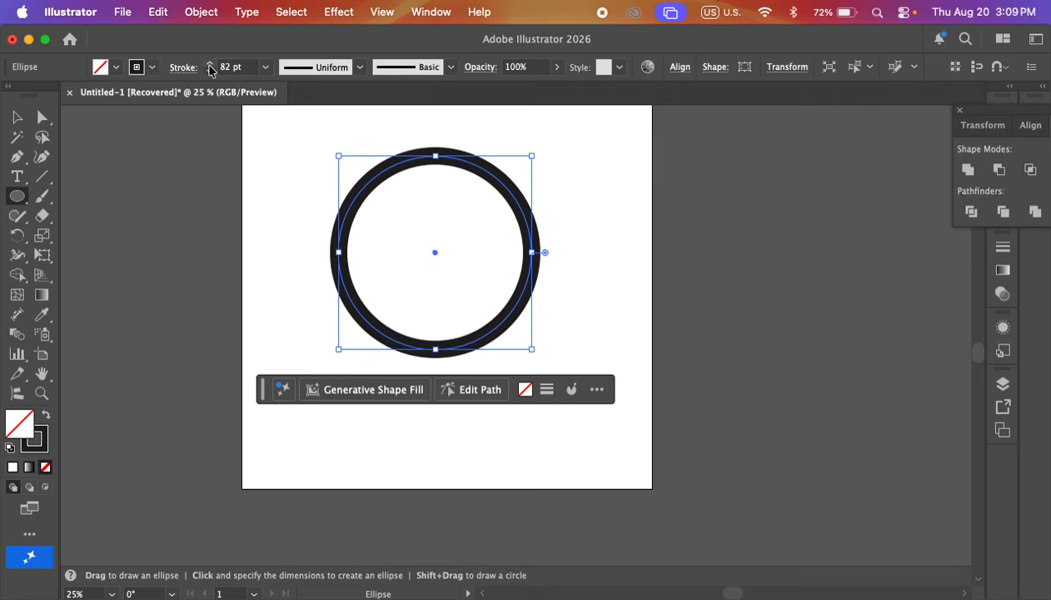
{"action": "left_click", "coordinate": [210, 65]}
{"action": "left_click", "coordinate": [631, 209]}
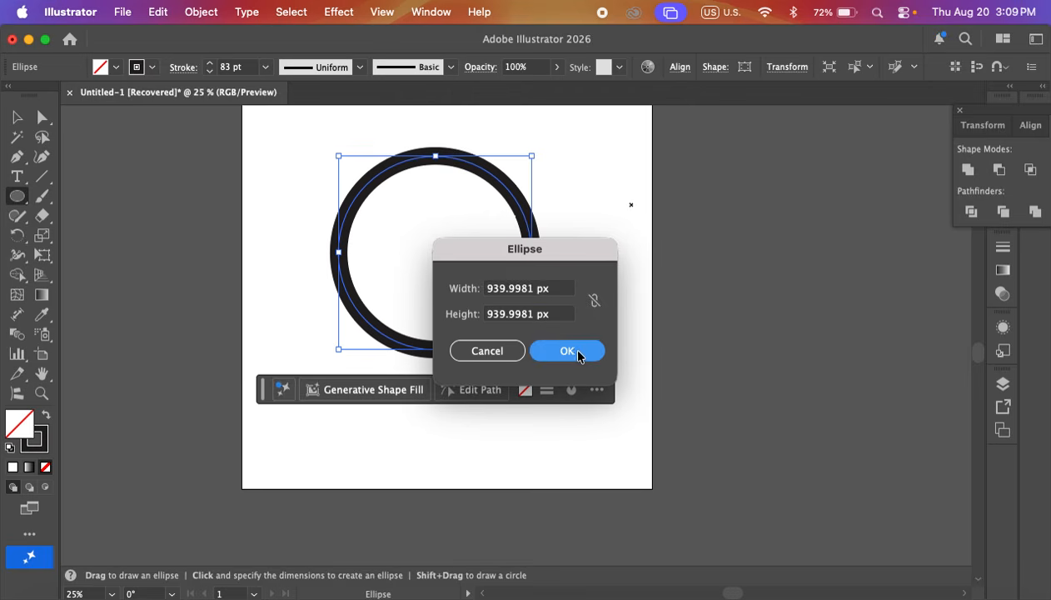
{"action": "left_click", "coordinate": [552, 355]}
{"action": "left_click", "coordinate": [17, 117]}
{"action": "left_click", "coordinate": [747, 262]}
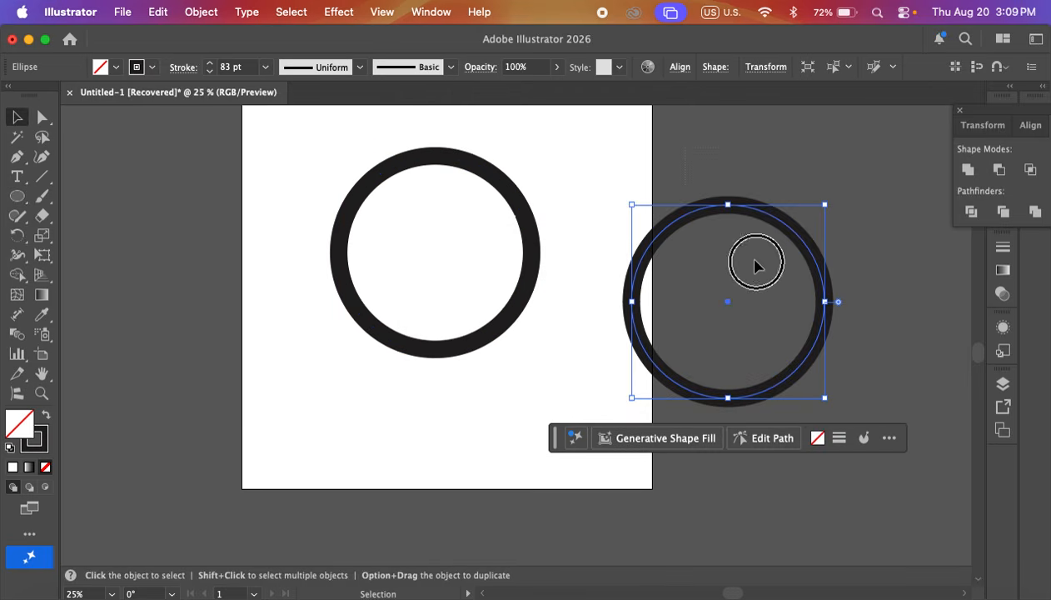
{"action": "key", "text": "Delete"}
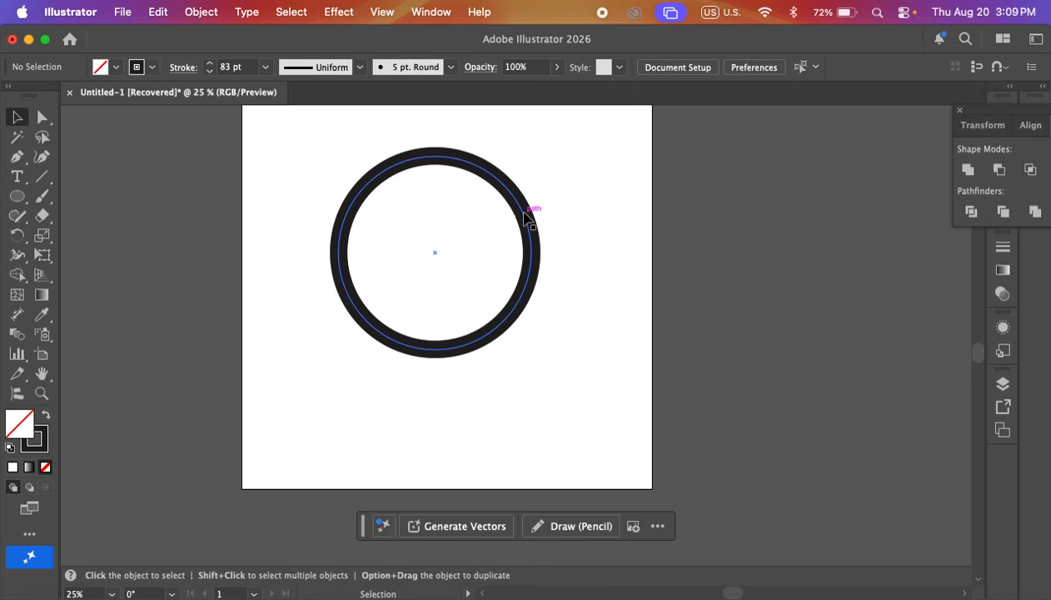
- Centre the ring on the artboard and convert its top anchor point to a corner
{"action": "left_click_drag", "start_coordinate": [522, 217], "coordinate": [569, 304]}
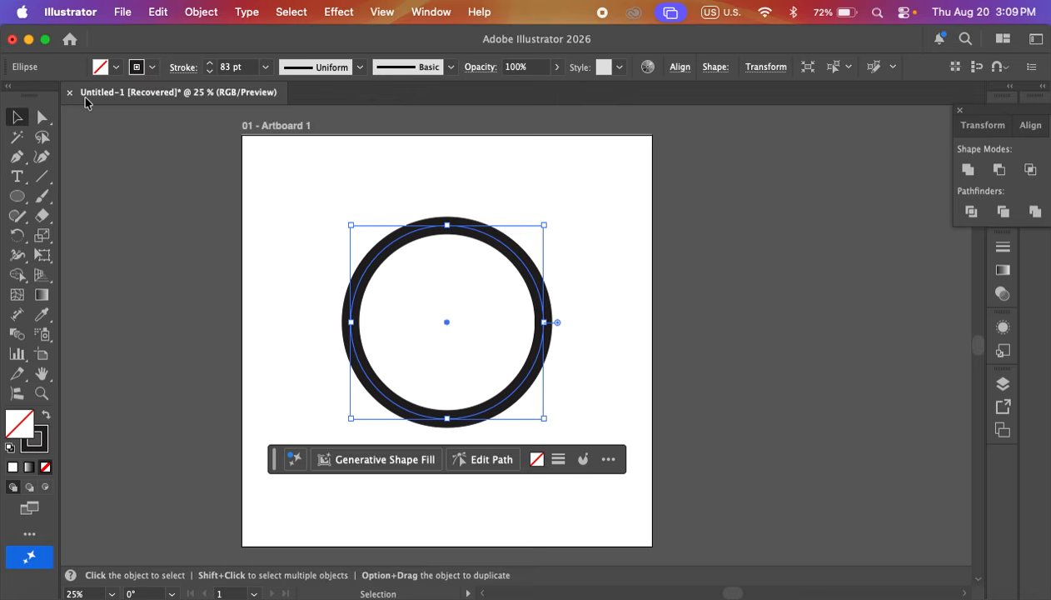
{"action": "left_click", "coordinate": [42, 117]}
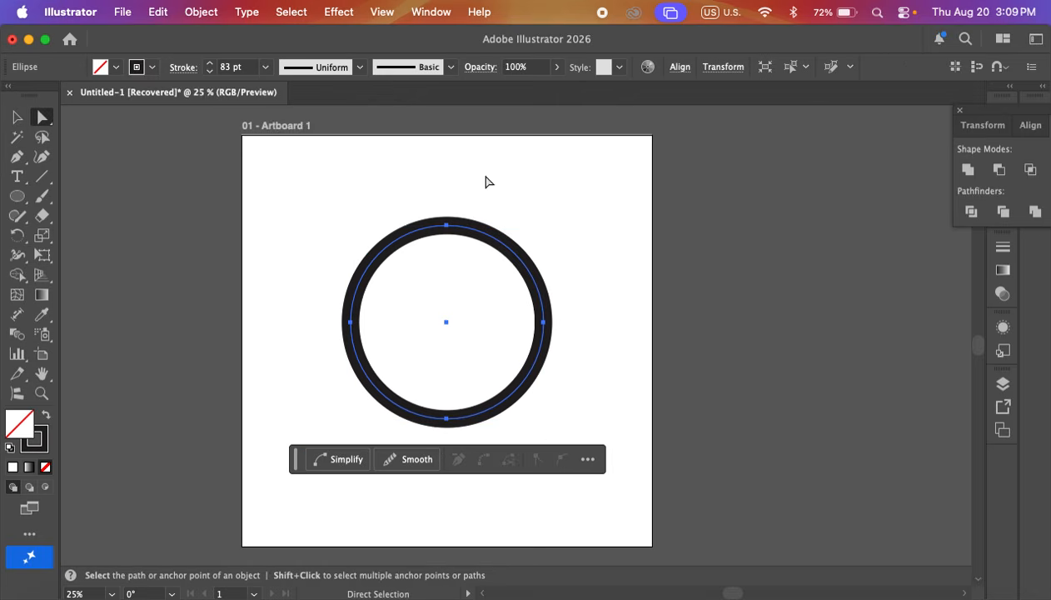
{"action": "left_click_drag", "start_coordinate": [487, 173], "coordinate": [415, 262]}
{"action": "left_click_drag", "start_coordinate": [519, 156], "coordinate": [405, 262]}
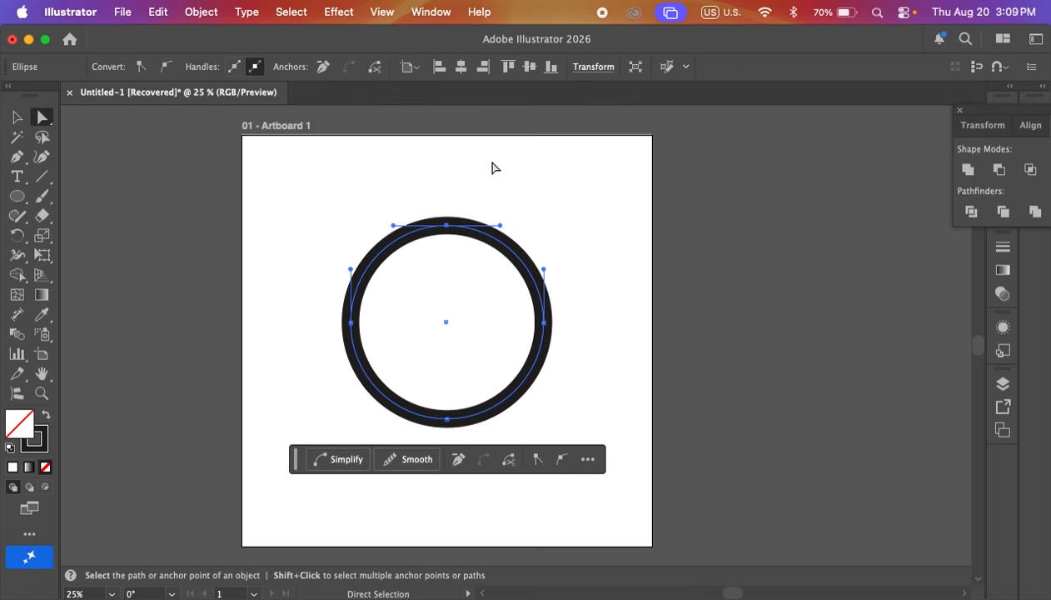
{"action": "left_click_drag", "start_coordinate": [492, 168], "coordinate": [429, 235]}
{"action": "left_click_drag", "start_coordinate": [479, 157], "coordinate": [412, 275]}
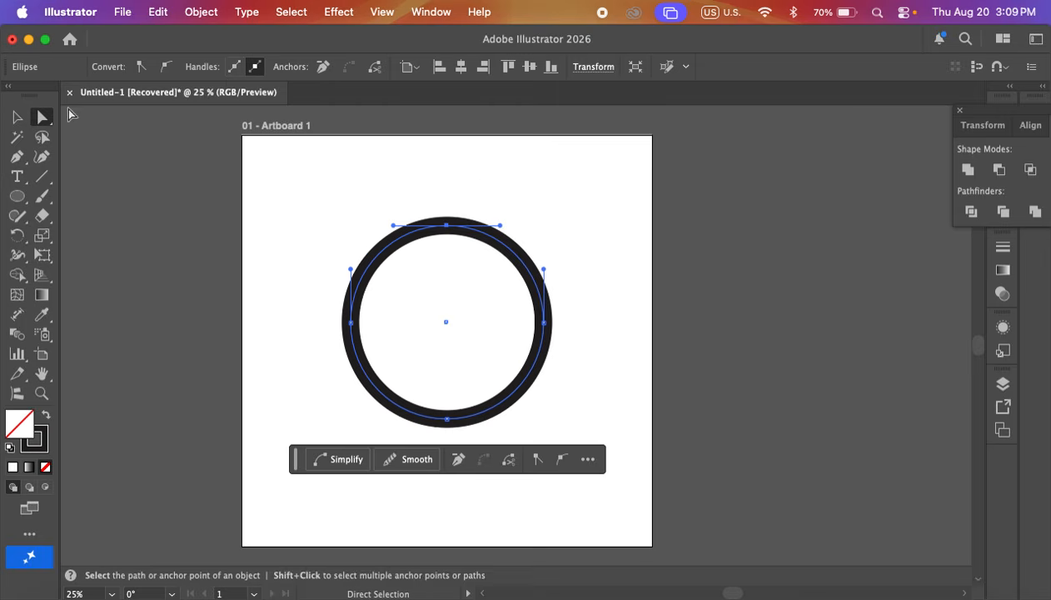
{"action": "left_click", "coordinate": [143, 68]}
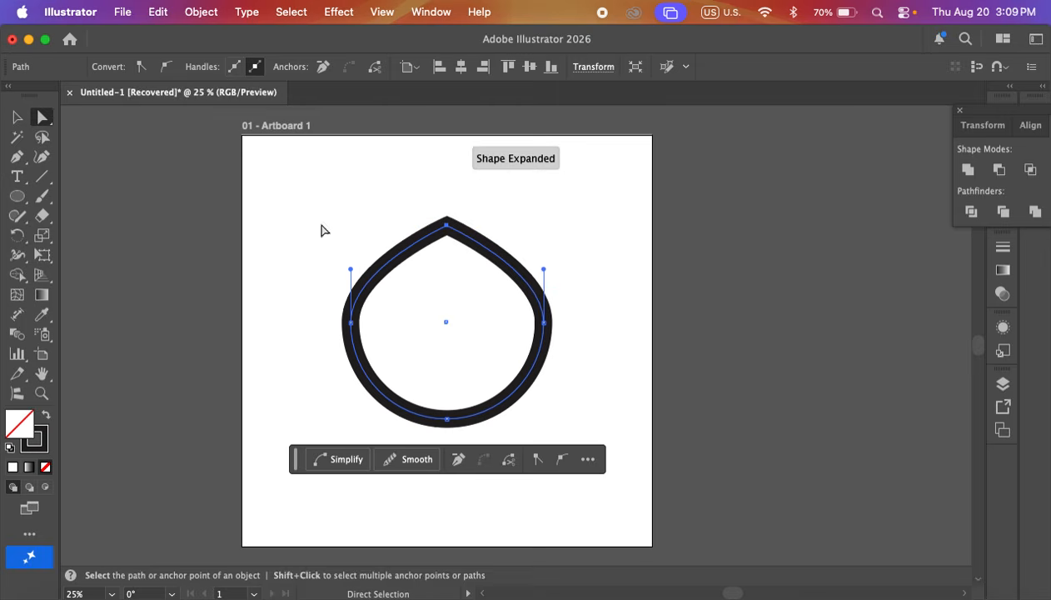
- Pull the pointed top anchor straight up to form a droplet, and scale the droplet down proportionally around the artboard's centre
{"action": "left_click_drag", "start_coordinate": [471, 196], "coordinate": [447, 160]}
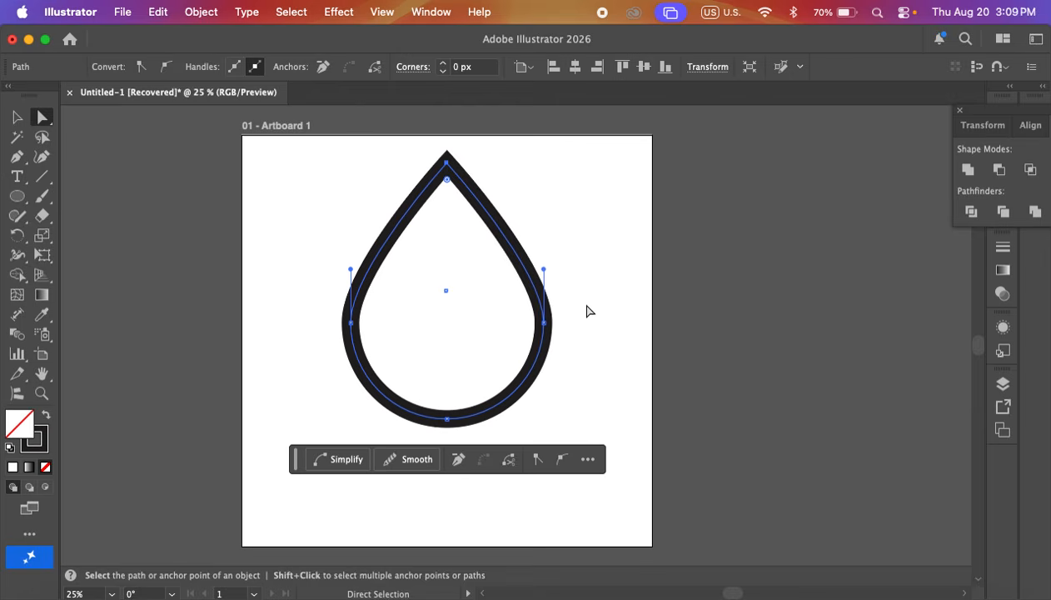
{"action": "left_click", "coordinate": [17, 118]}
{"action": "left_click", "coordinate": [575, 232]}
{"action": "left_click_drag", "start_coordinate": [512, 267], "coordinate": [520, 277]}
{"action": "left_click_drag", "start_coordinate": [446, 177], "coordinate": [447, 230]}
{"action": "left_click_drag", "start_coordinate": [523, 379], "coordinate": [517, 356]}
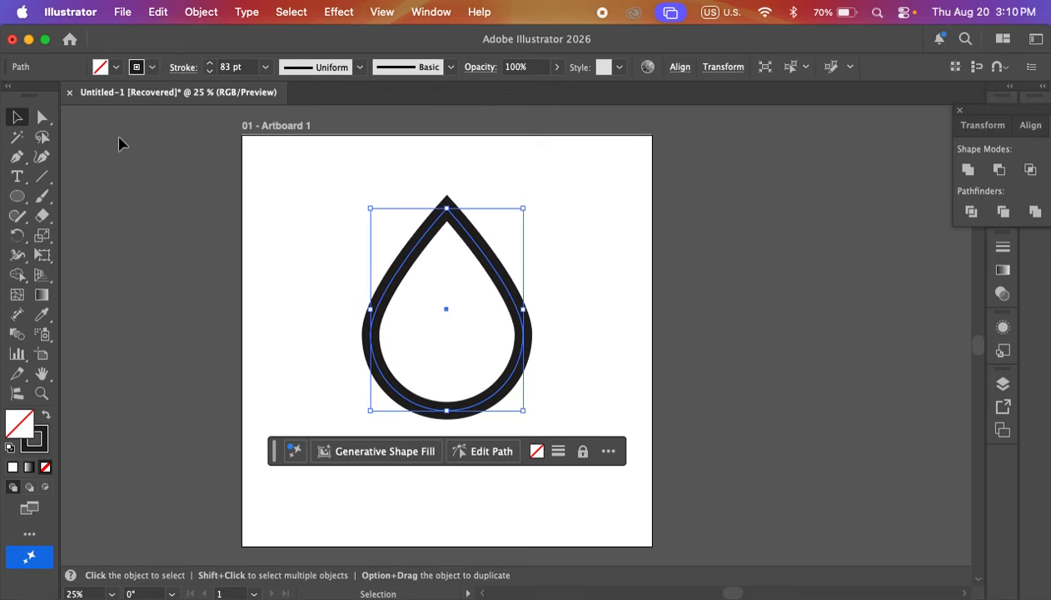
- Expand the droplet's stroke into a filled black shape and deselect it
{"action": "left_click", "coordinate": [203, 11]}
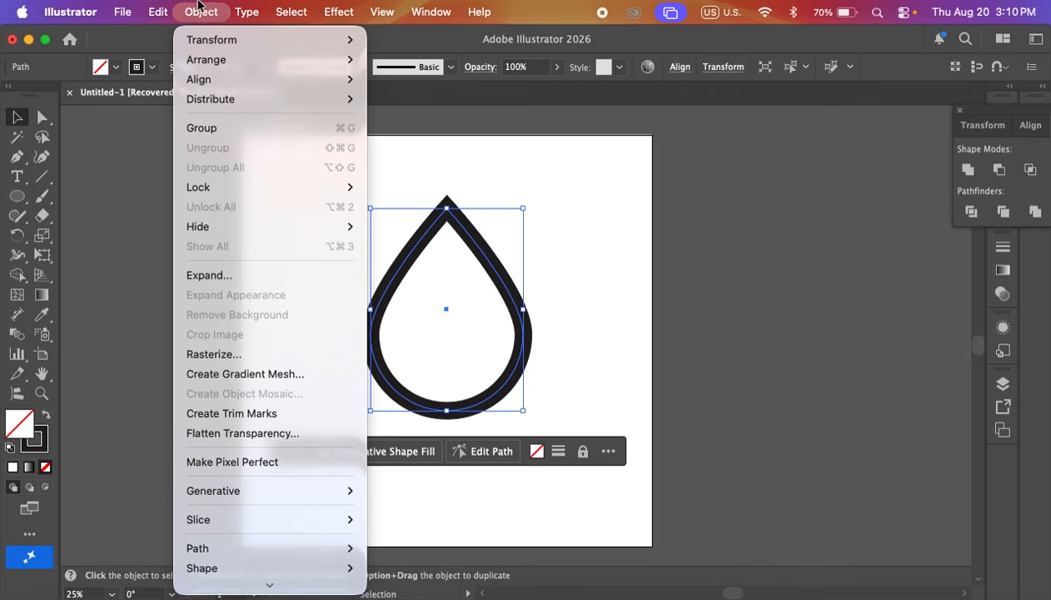
{"action": "left_click", "coordinate": [237, 276]}
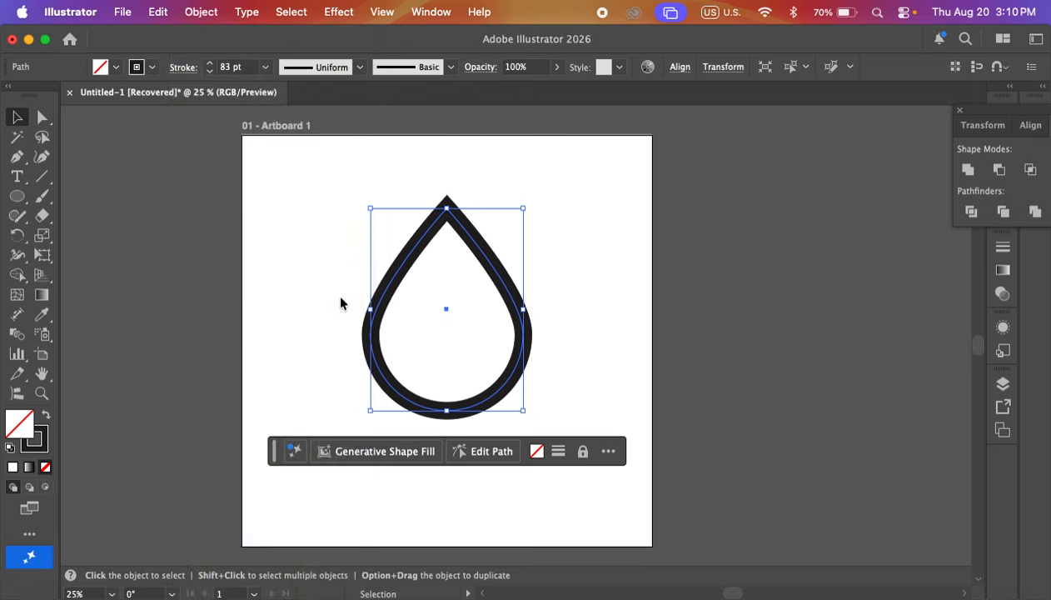
{"action": "left_click", "coordinate": [780, 540]}
{"action": "left_click", "coordinate": [545, 265]}
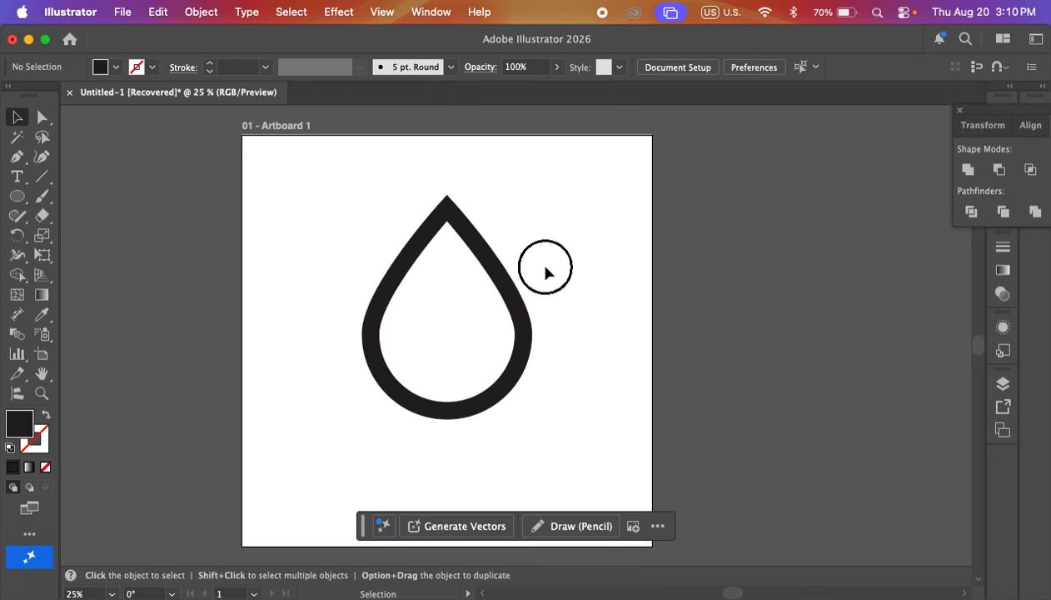
{"action": "left_click", "coordinate": [376, 356]}
{"action": "left_click", "coordinate": [254, 279]}
{"action": "left_click_drag", "start_coordinate": [585, 255], "coordinate": [347, 347]}
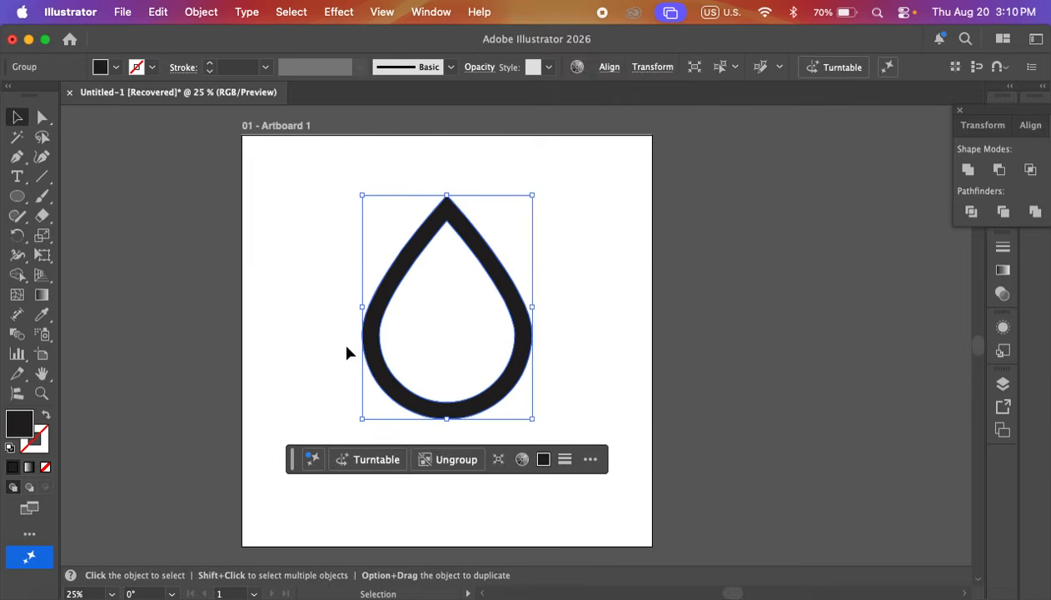
{"action": "left_click", "coordinate": [280, 255]}
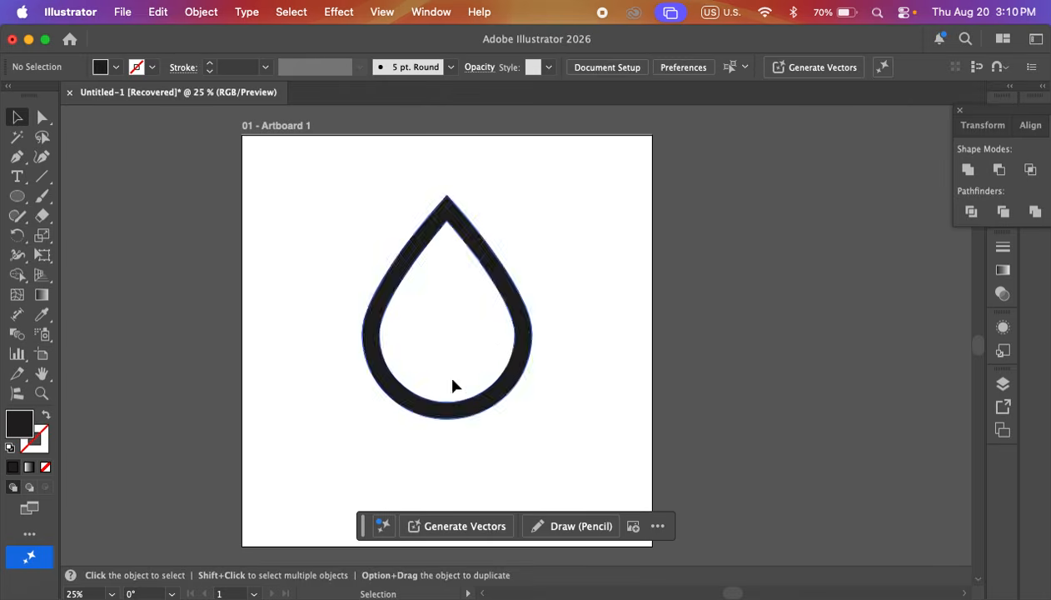
{"action": "scroll", "coordinate": [561, 327], "scroll_direction": "down", "scroll_amount": 1}
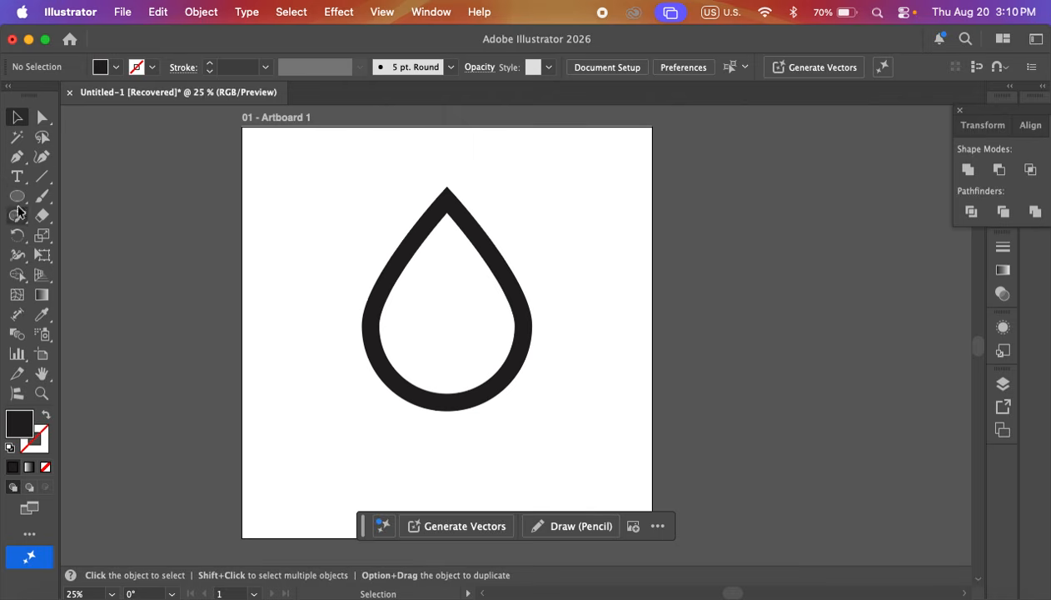
- Add the text "ADVANCED" below the droplet and enlarge it proportionally to about 239 pt
{"action": "left_click", "coordinate": [16, 176]}
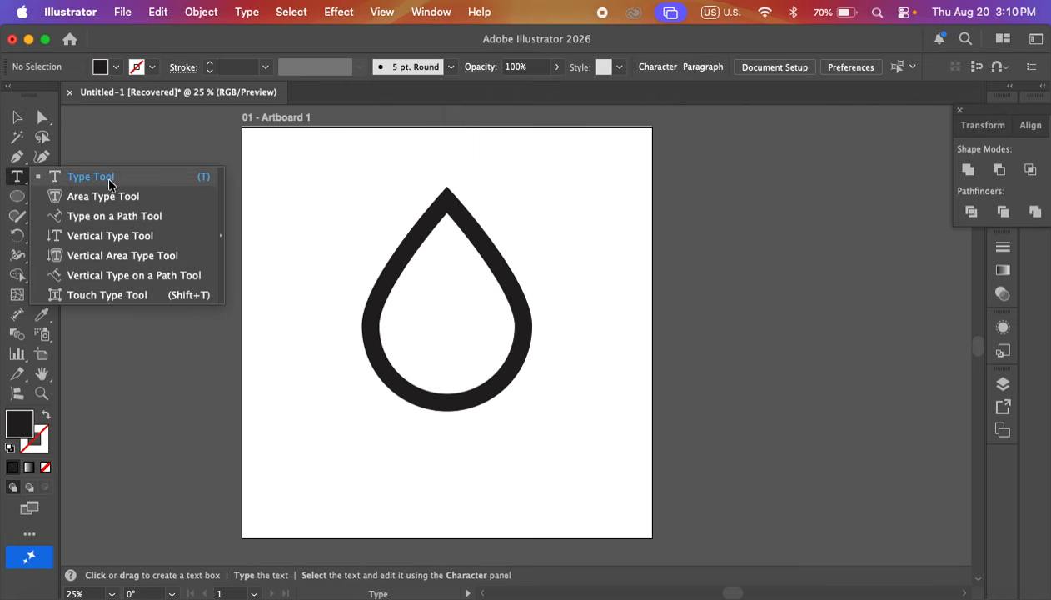
{"action": "left_click", "coordinate": [109, 180]}
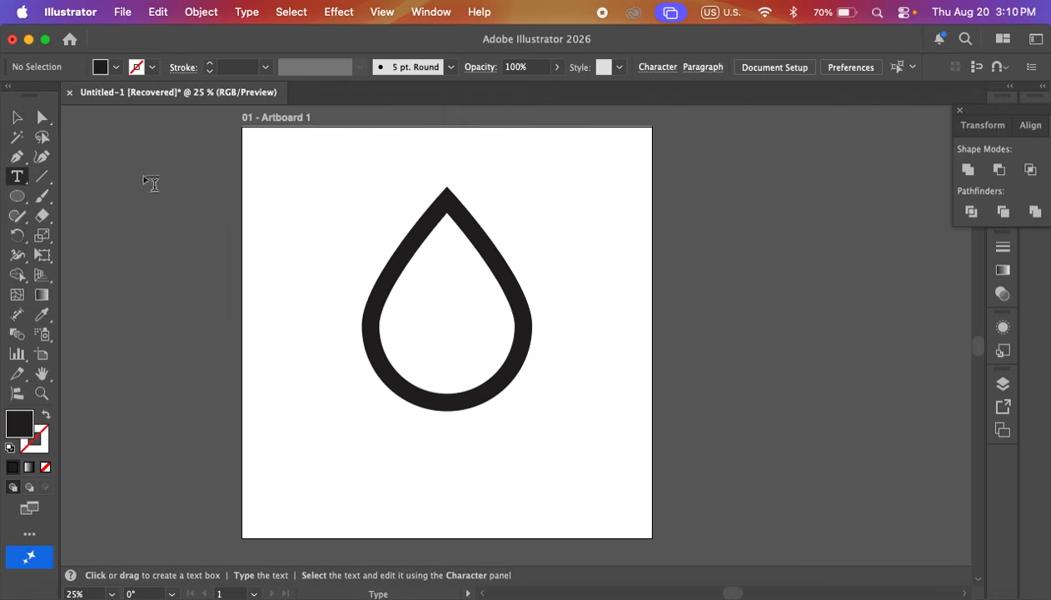
{"action": "left_click", "coordinate": [409, 450]}
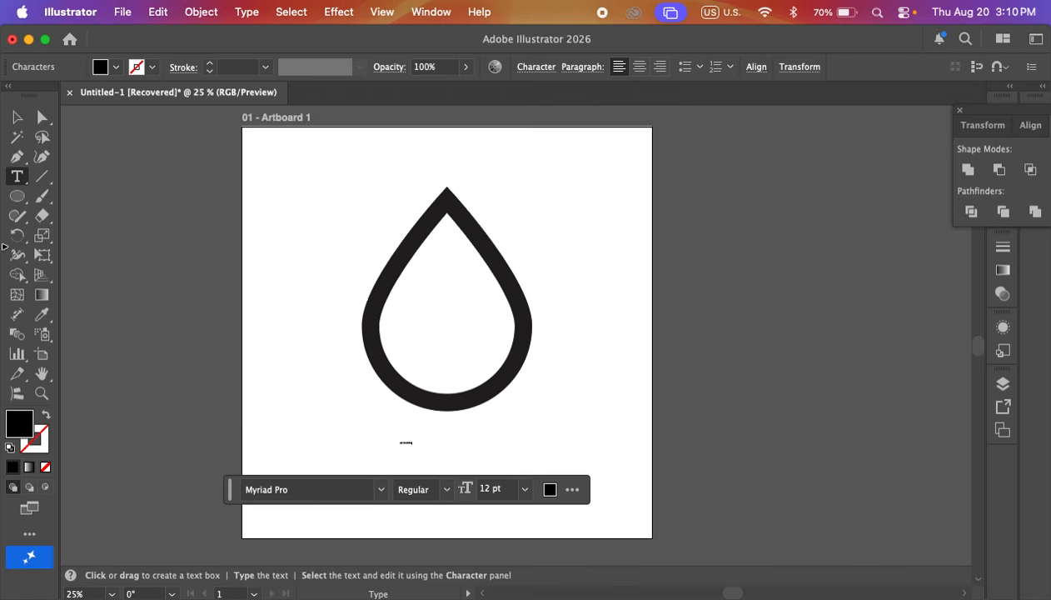
{"action": "left_click", "coordinate": [17, 117]}
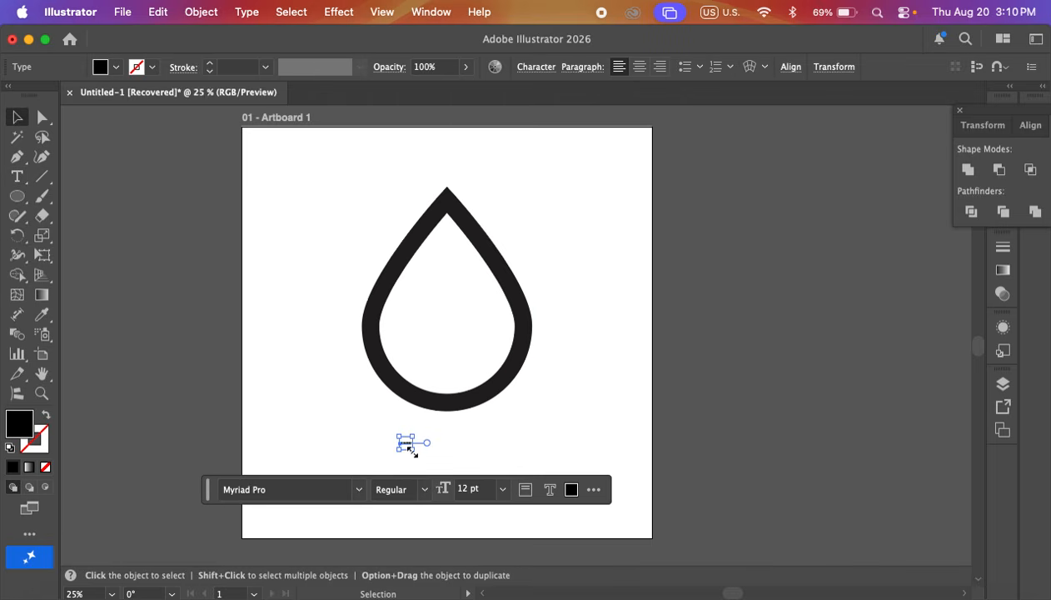
{"action": "left_click_drag", "start_coordinate": [408, 448], "coordinate": [495, 513]}
{"action": "left_click_drag", "start_coordinate": [484, 457], "coordinate": [505, 461]}
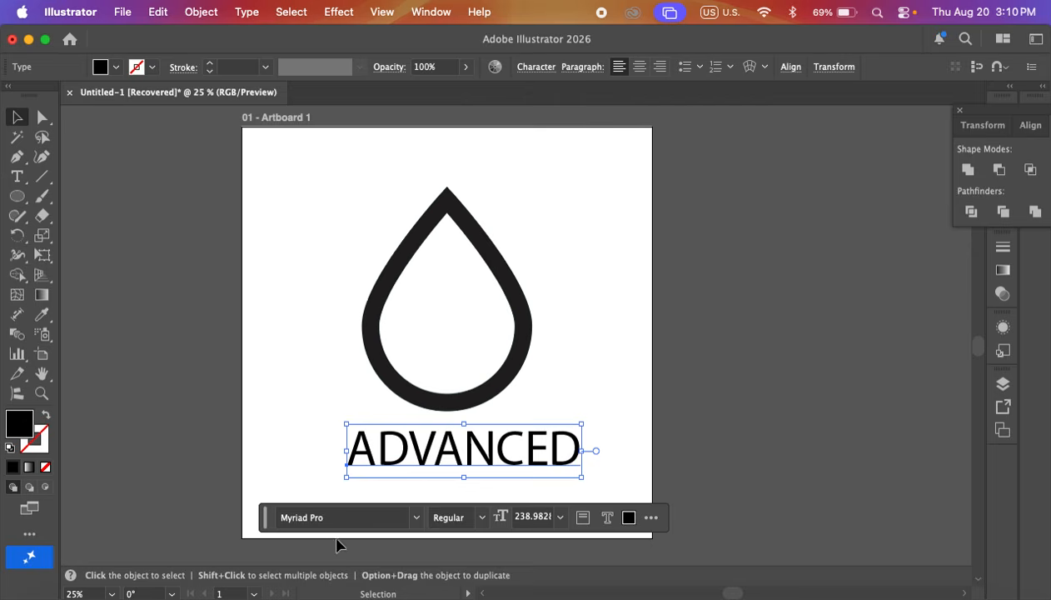
- Set the ADVANCED text's font to Knife Princess and enlarge it to about 283 pt beneath the droplet
{"action": "left_click", "coordinate": [353, 517]}
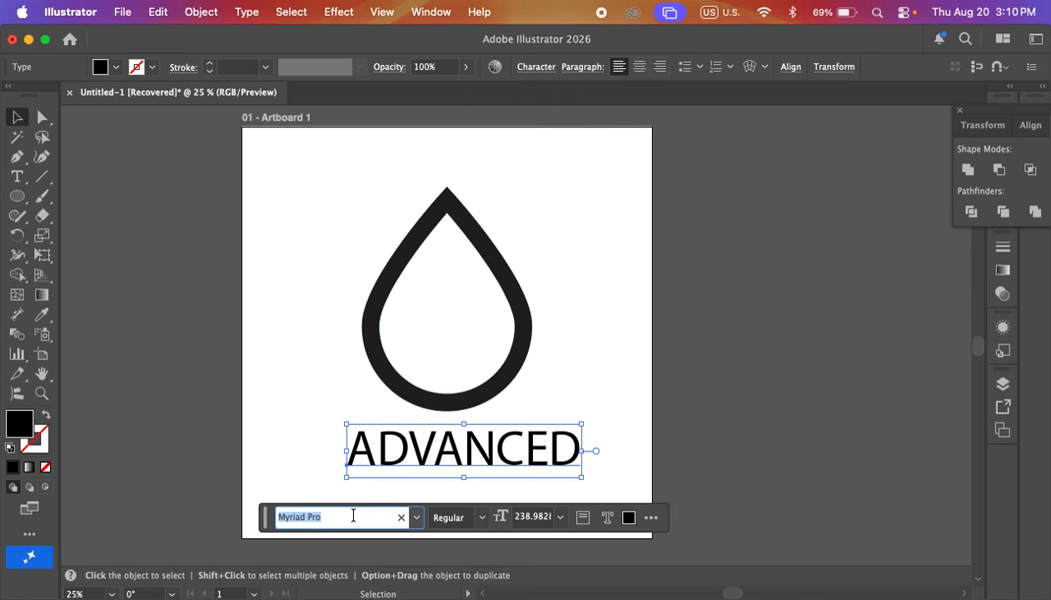
{"action": "type", "text": "kn"}
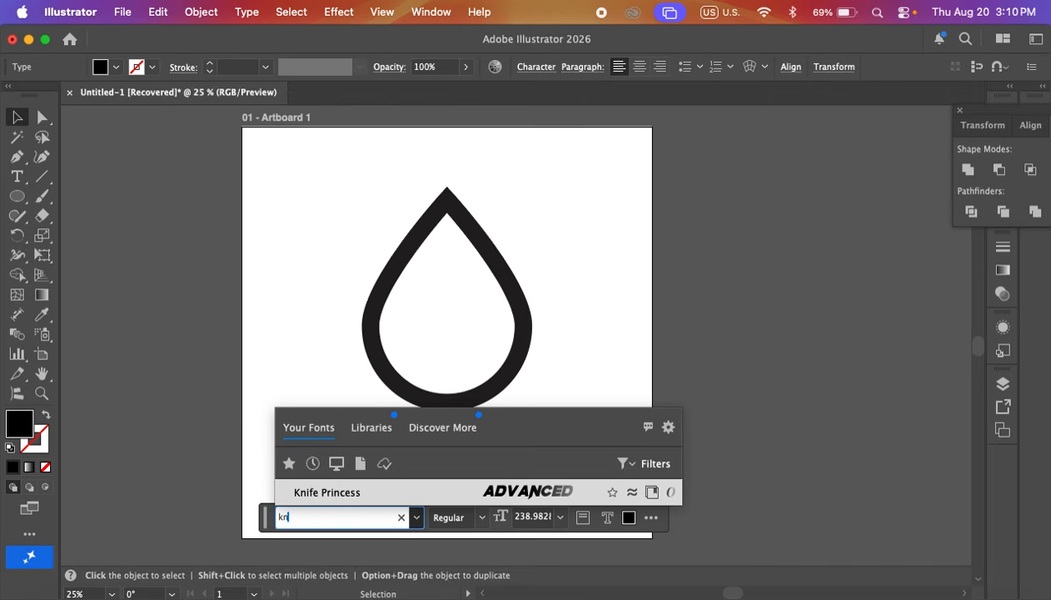
{"action": "left_click", "coordinate": [494, 492]}
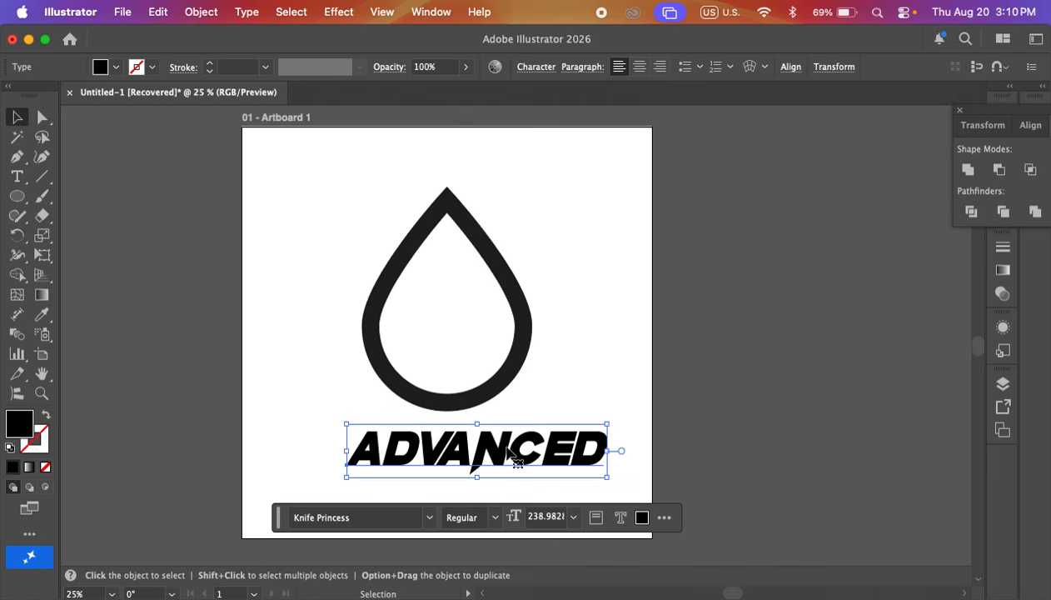
{"action": "left_click_drag", "start_coordinate": [507, 451], "coordinate": [454, 481]}
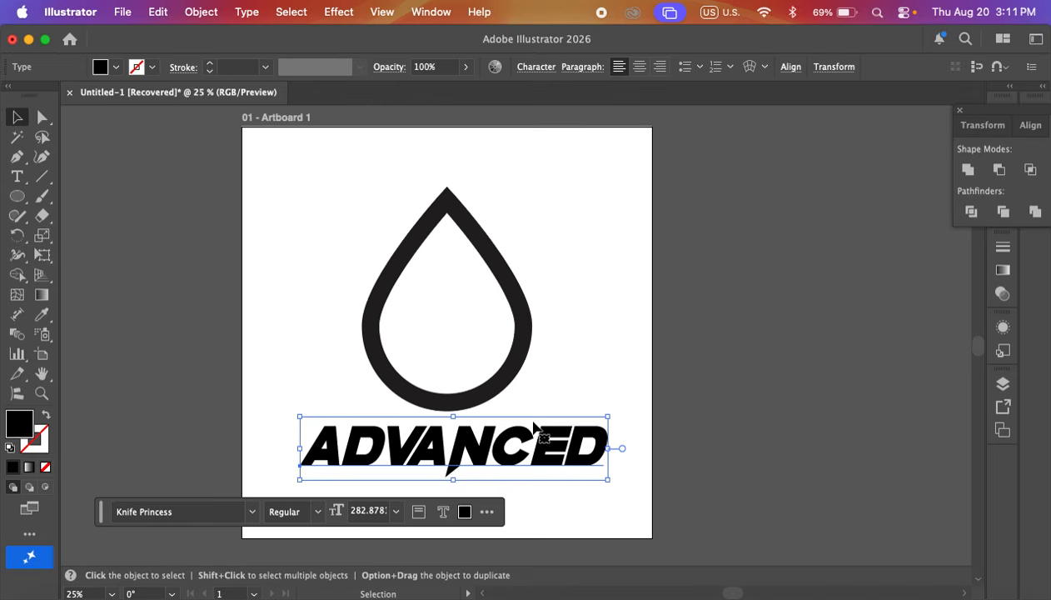
- Place a copy of the text off the artboard's left side, and shift the droplet and original text slightly up and left
{"action": "left_click_drag", "start_coordinate": [596, 463], "coordinate": [145, 275]}
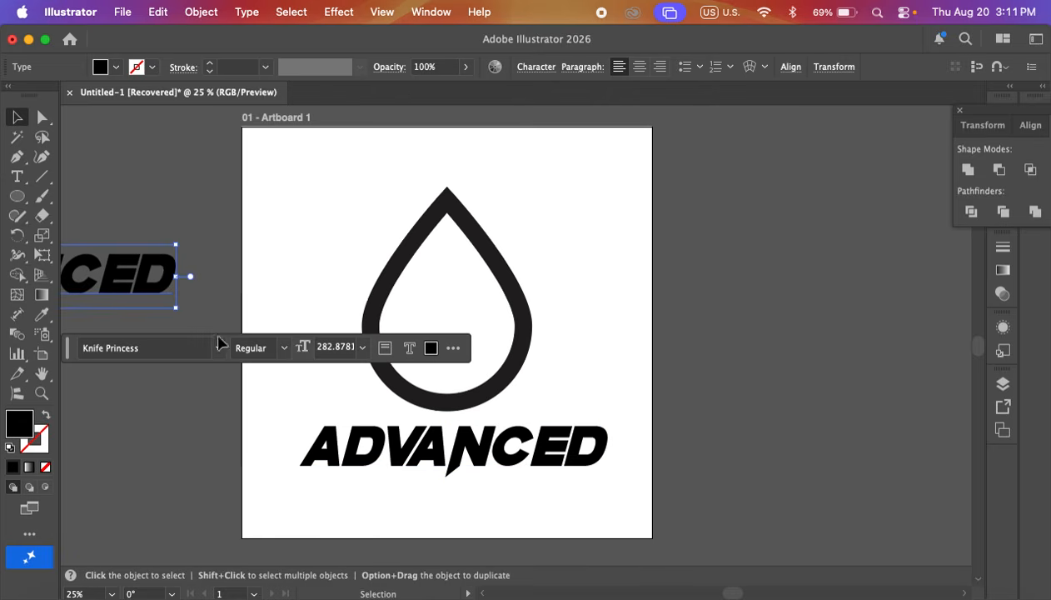
{"action": "left_click", "coordinate": [608, 380]}
{"action": "left_click_drag", "start_coordinate": [562, 263], "coordinate": [400, 457]}
{"action": "left_click_drag", "start_coordinate": [465, 448], "coordinate": [458, 430]}
{"action": "left_click", "coordinate": [682, 385]}
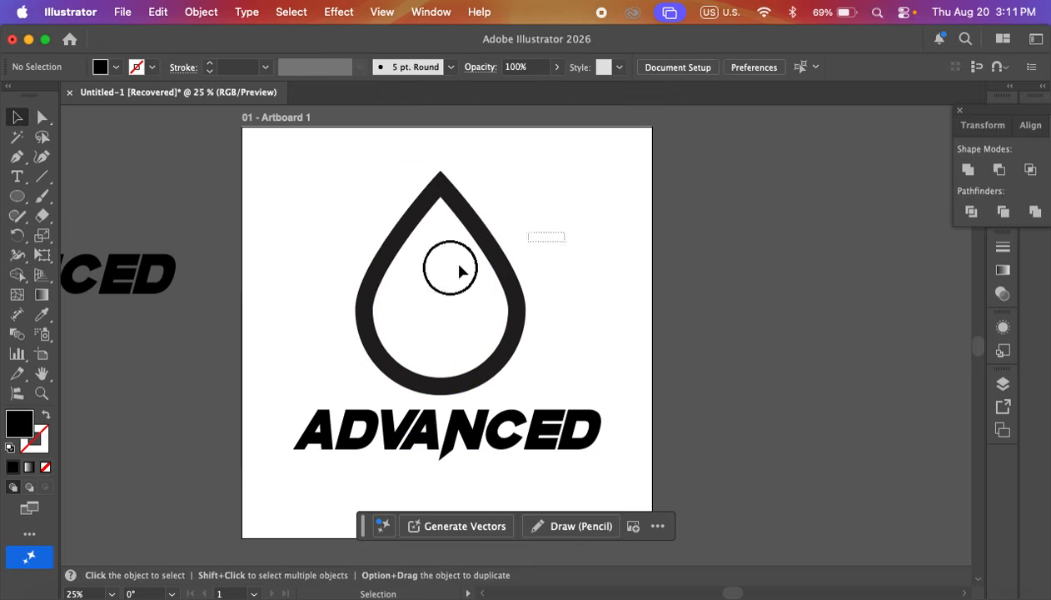
- Centre the droplet horizontally on the artboard
{"action": "left_click", "coordinate": [460, 271]}
{"action": "left_click", "coordinate": [609, 68]}
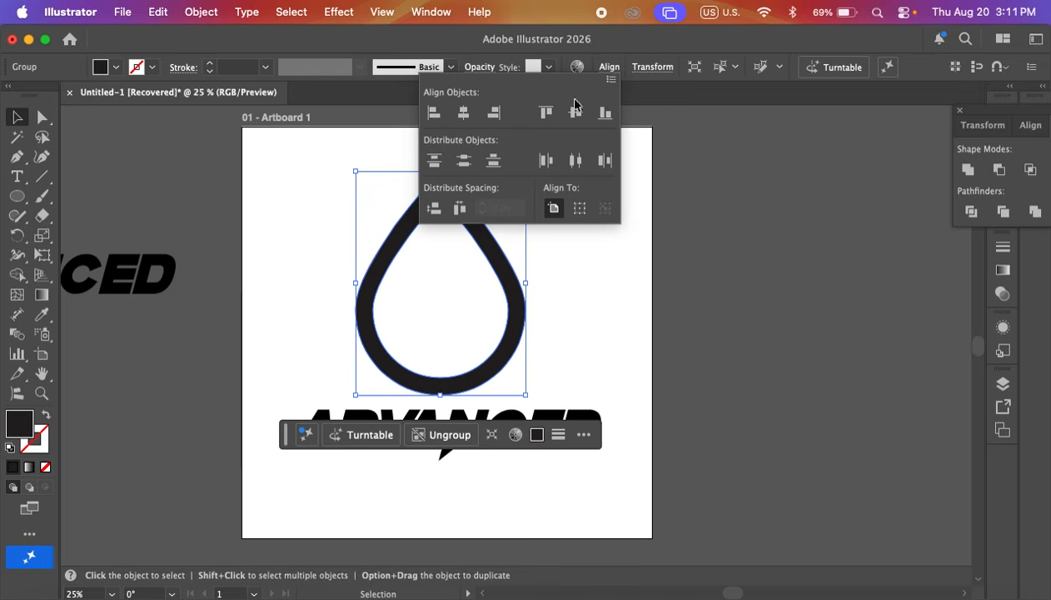
{"action": "left_click", "coordinate": [464, 113]}
{"action": "left_click", "coordinate": [664, 369]}
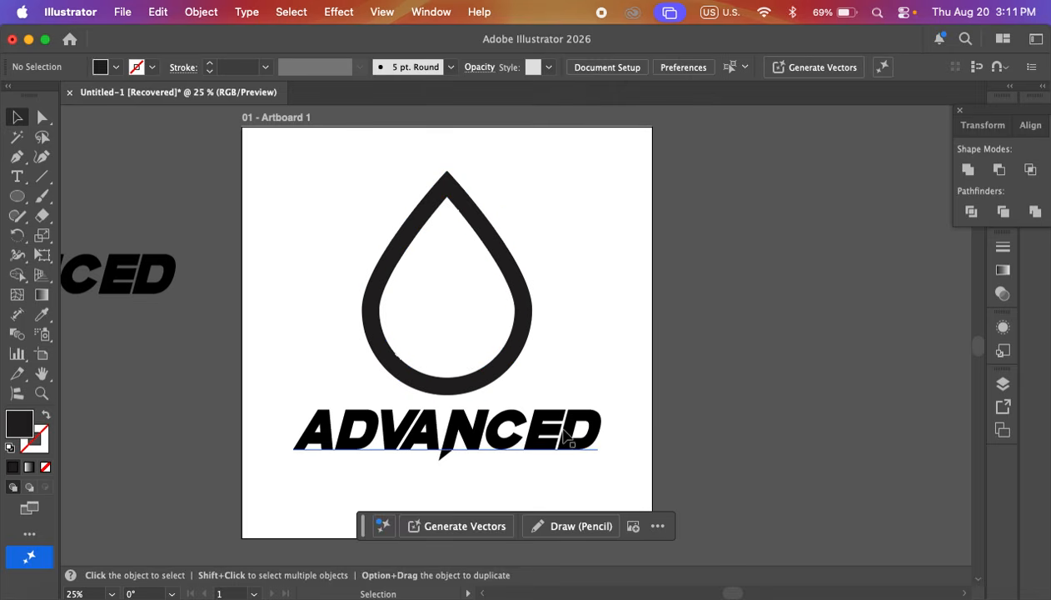
- Convert the ADVANCED text under the droplet to outlines and centre it horizontally on the artboard
{"action": "left_click", "coordinate": [564, 434]}
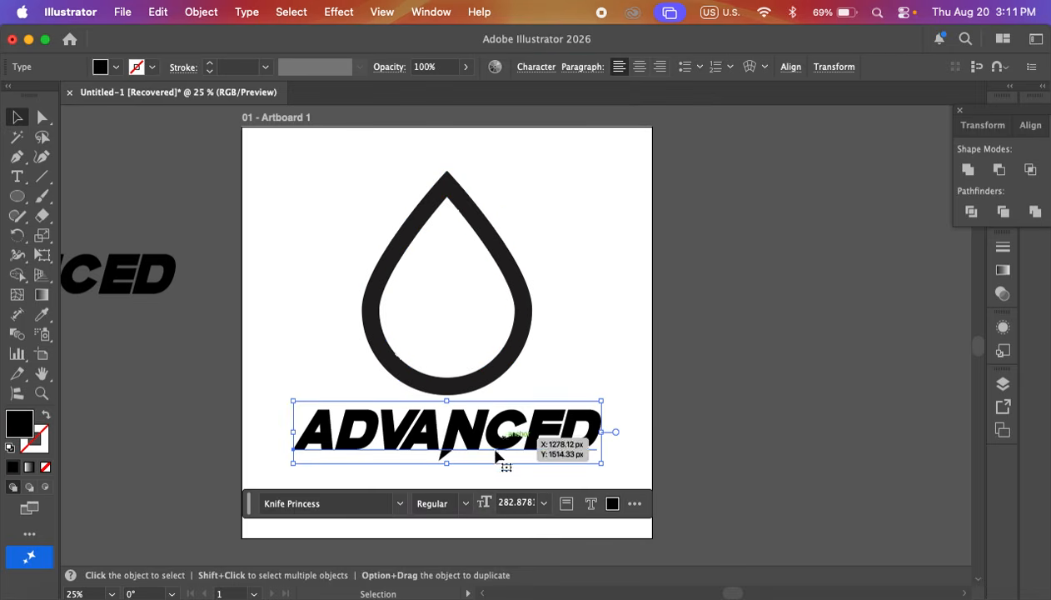
{"action": "left_click", "coordinate": [594, 505]}
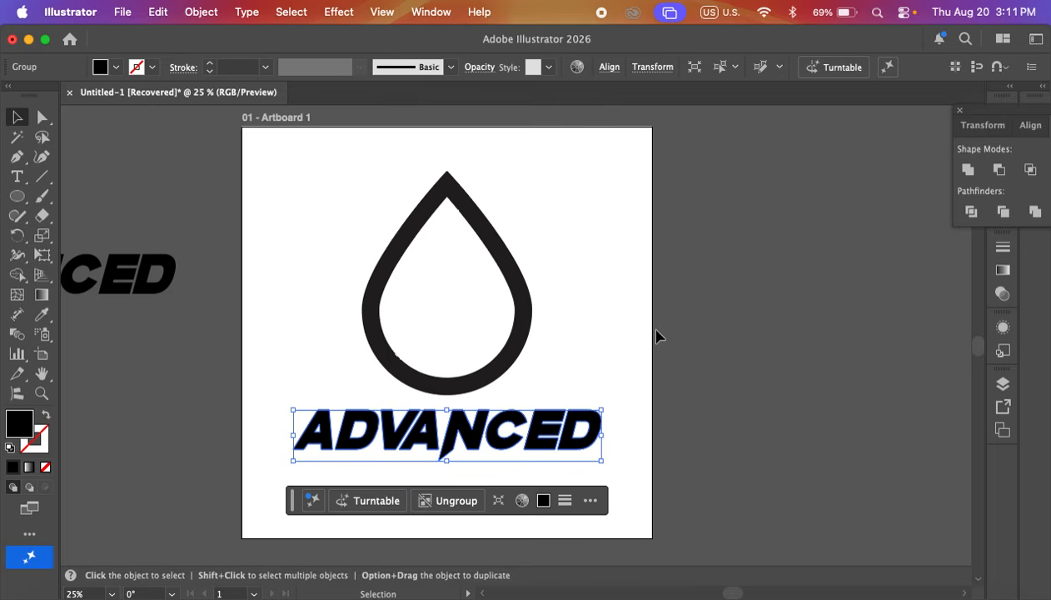
{"action": "left_click", "coordinate": [575, 424]}
{"action": "left_click", "coordinate": [521, 452]}
{"action": "left_click", "coordinate": [608, 68]}
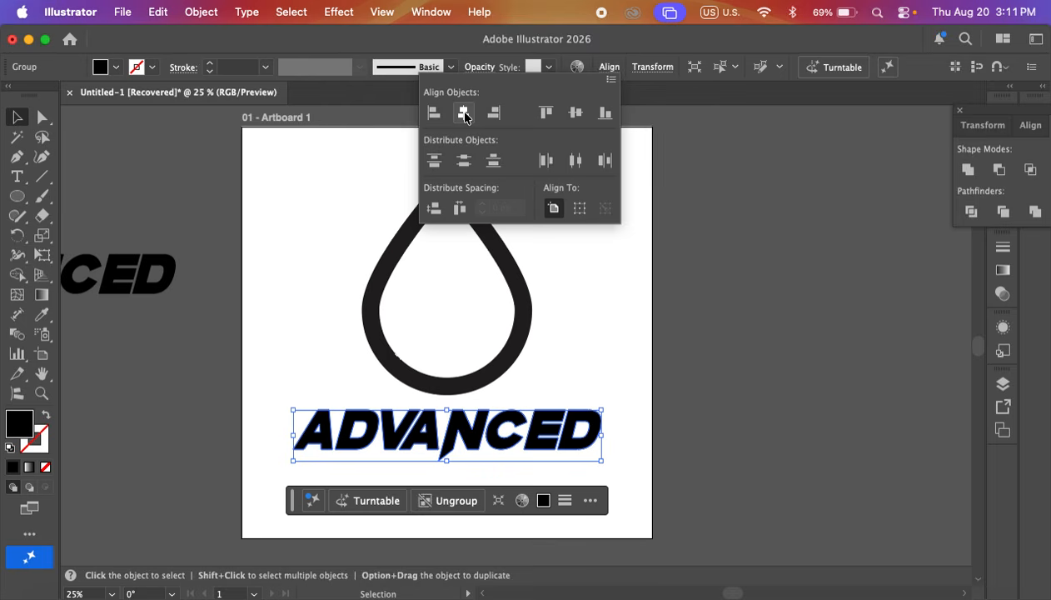
{"action": "left_click", "coordinate": [464, 117]}
{"action": "left_click", "coordinate": [684, 330]}
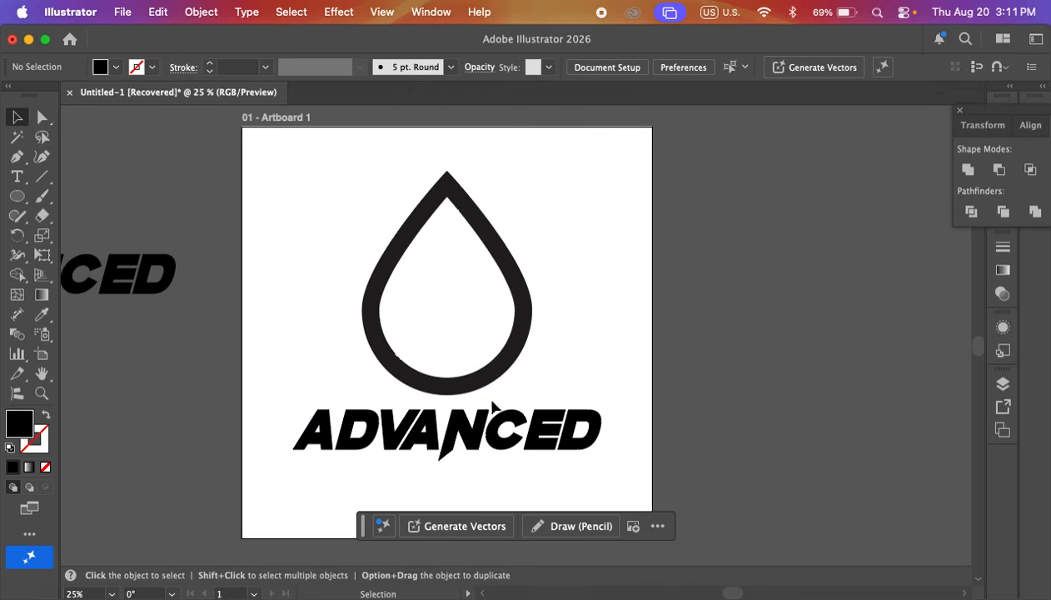
- Examine the outlined ADVANCED lettering below the droplet up close
{"action": "scroll", "coordinate": [494, 401], "scroll_direction": "up", "scroll_amount": 1}
{"action": "left_click_drag", "start_coordinate": [500, 402], "coordinate": [489, 298]}
{"action": "left_click_drag", "start_coordinate": [484, 345], "coordinate": [485, 354]}
{"action": "left_click_drag", "start_coordinate": [422, 384], "coordinate": [419, 391]}
{"action": "left_click", "coordinate": [458, 402]}
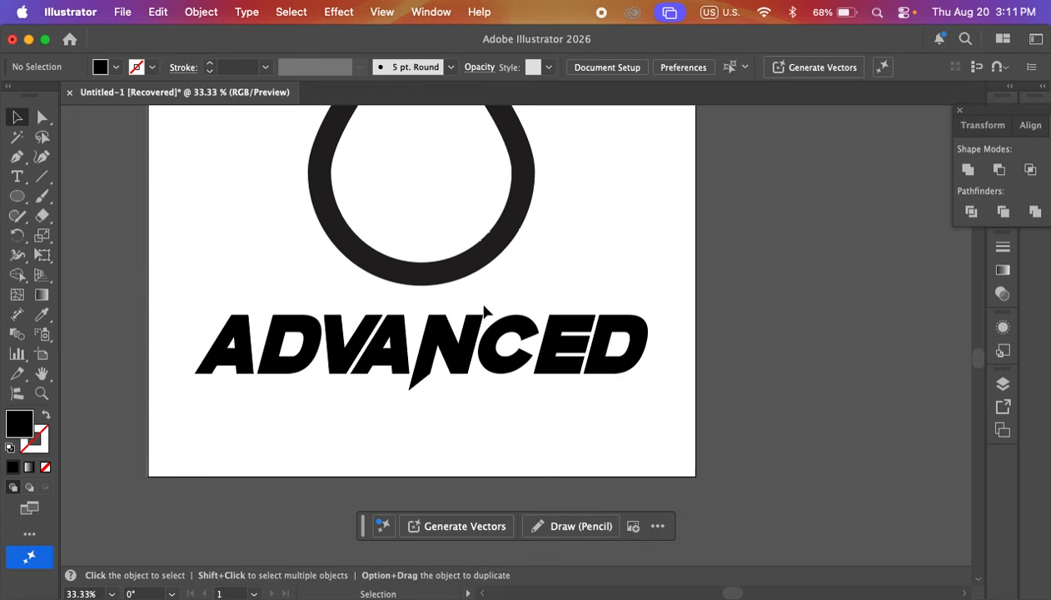
{"action": "left_click_drag", "start_coordinate": [681, 306], "coordinate": [218, 450]}
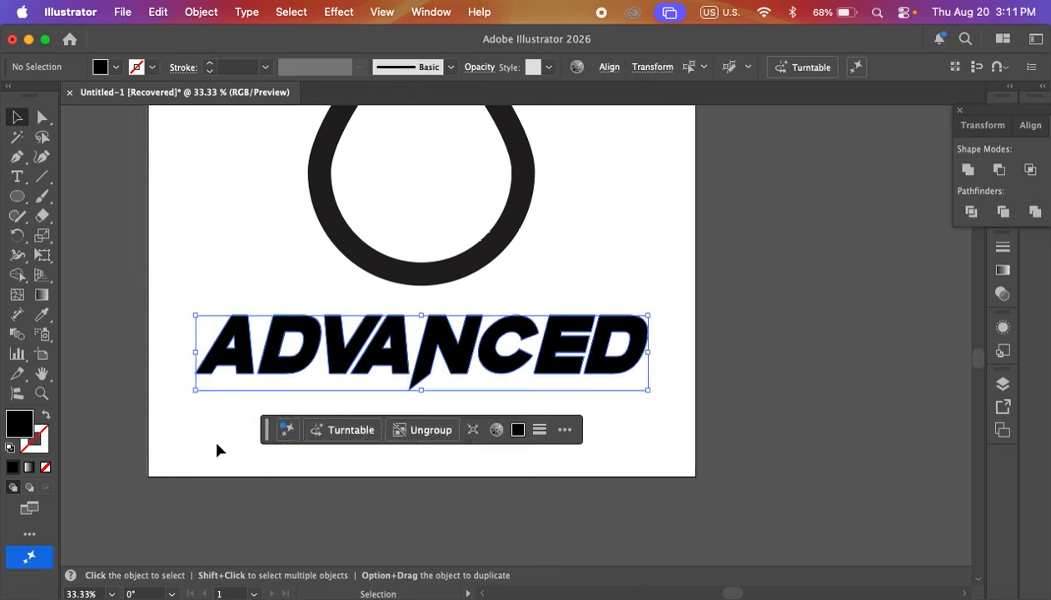
{"action": "left_click", "coordinate": [212, 397]}
{"action": "left_click_drag", "start_coordinate": [202, 316], "coordinate": [633, 396]}
{"action": "left_click", "coordinate": [638, 411]}
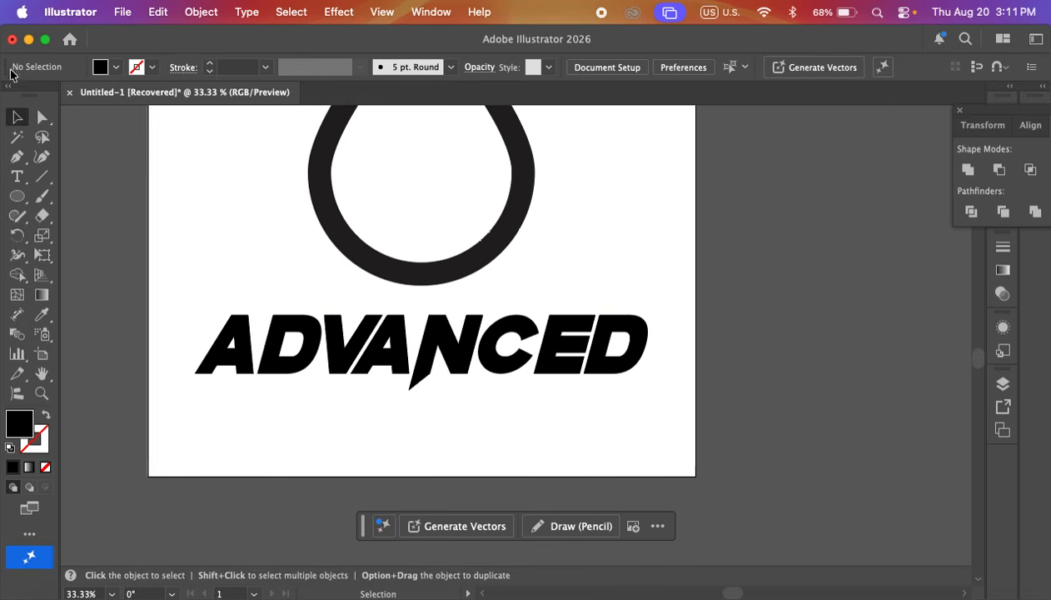
- Pull the N's top-right anchor point up along its slant to form a spike mirroring the one at its foot
{"action": "left_click", "coordinate": [43, 117]}
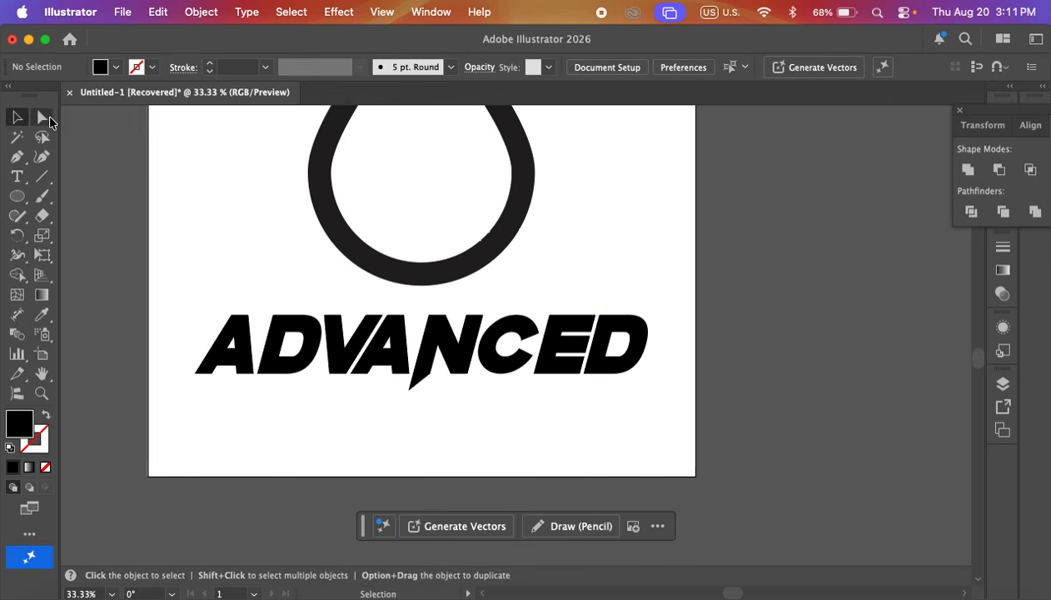
{"action": "left_click", "coordinate": [489, 319]}
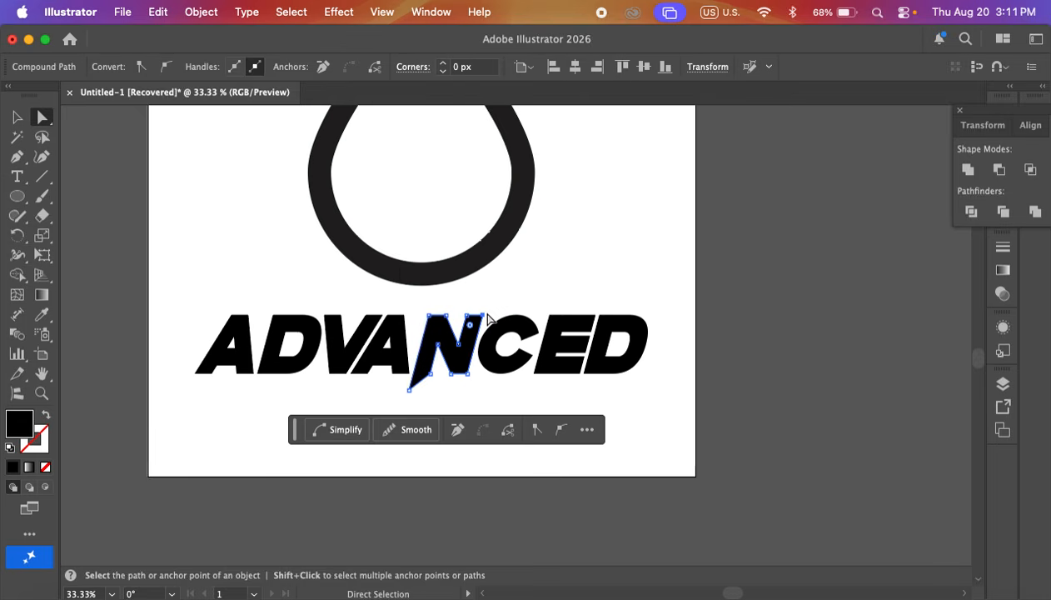
{"action": "scroll", "coordinate": [485, 318], "scroll_direction": "up", "scroll_amount": 1}
{"action": "left_click_drag", "start_coordinate": [483, 315], "coordinate": [491, 292]}
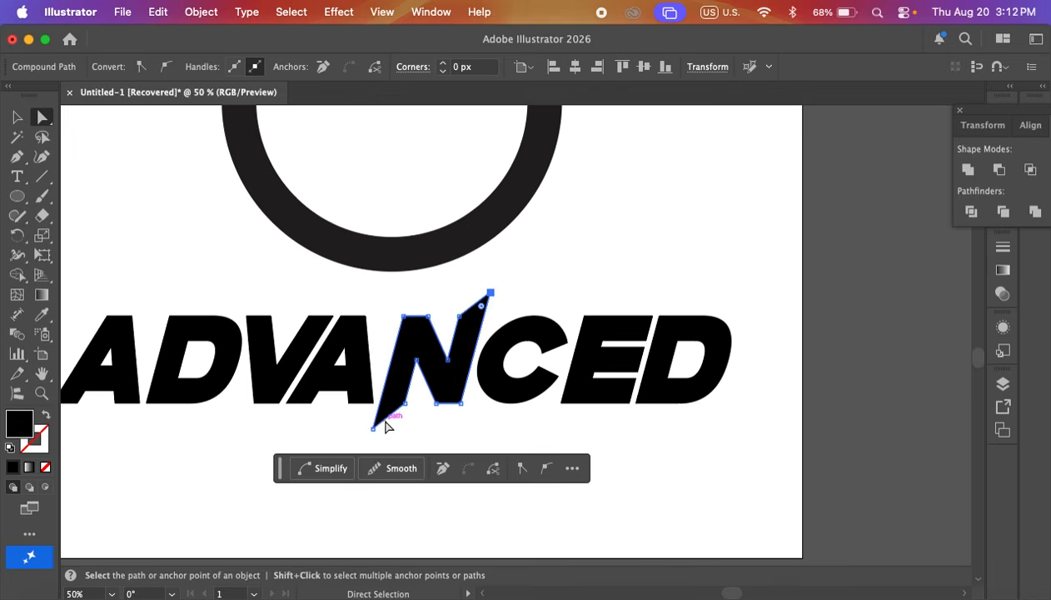
{"action": "left_click", "coordinate": [533, 283]}
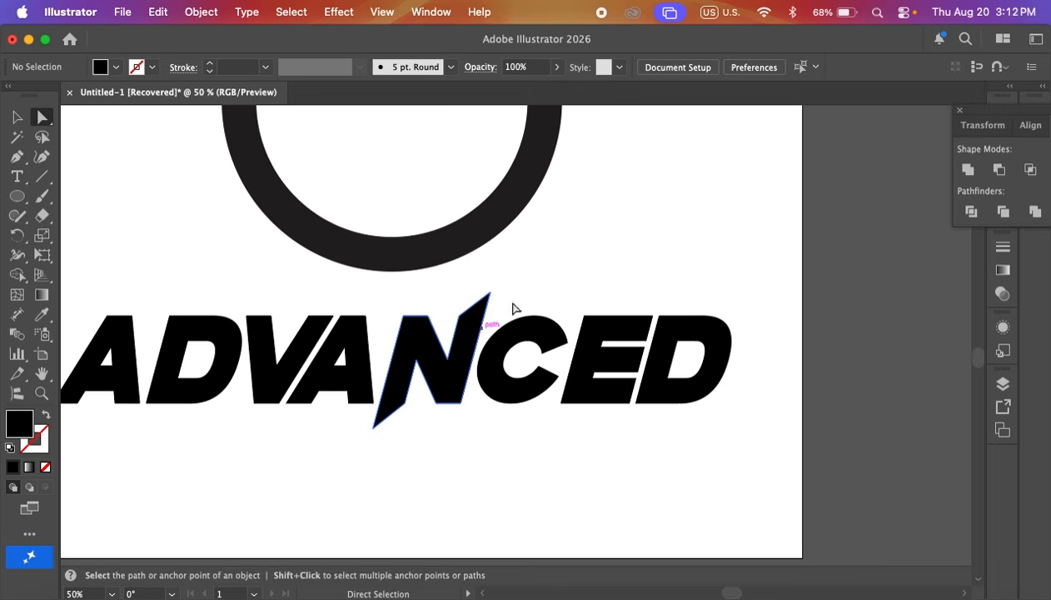
{"action": "left_click", "coordinate": [644, 483]}
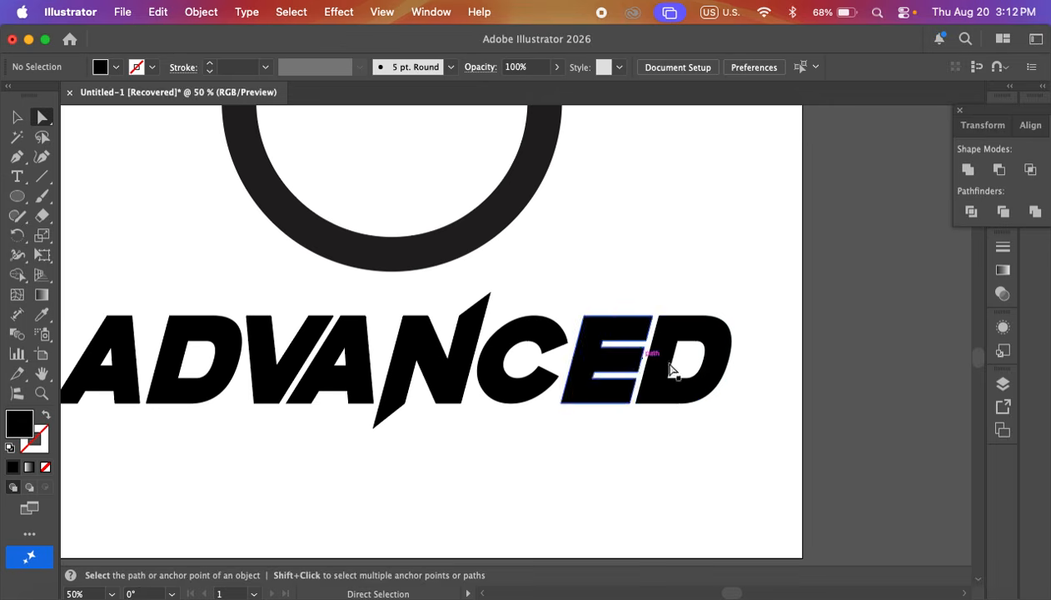
- Stretch the end of the E's middle bar to the right until it overlaps the final D
{"action": "left_click", "coordinate": [646, 348]}
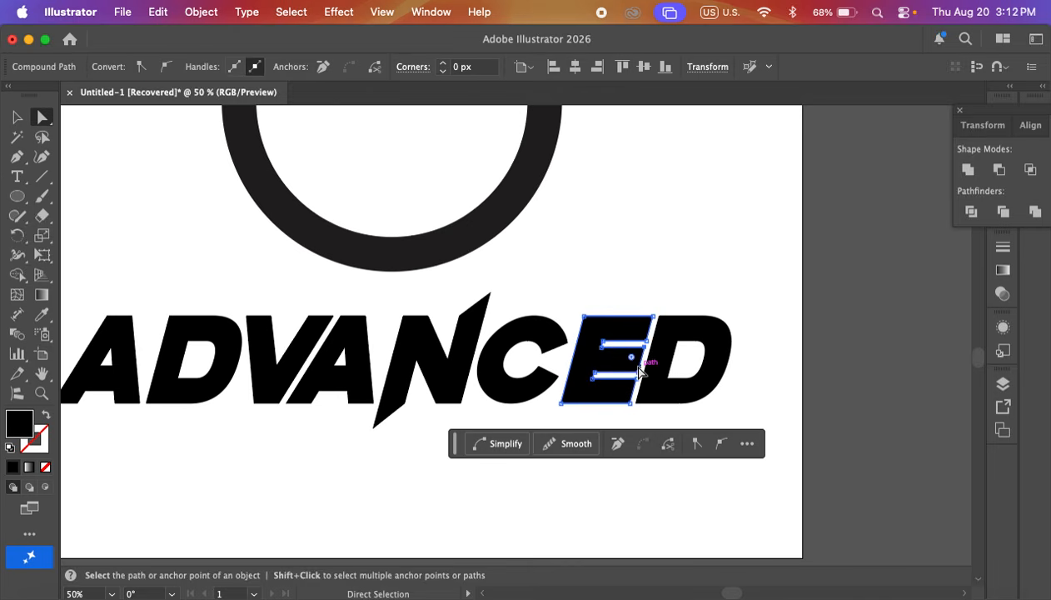
{"action": "left_click_drag", "start_coordinate": [641, 364], "coordinate": [655, 365]}
{"action": "left_click", "coordinate": [13, 117]}
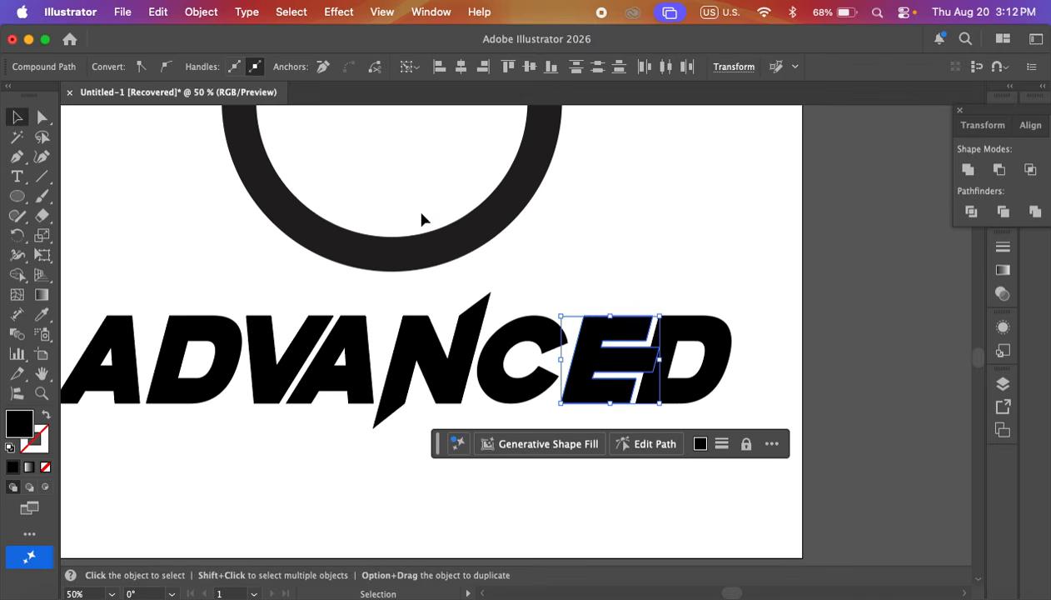
{"action": "left_click", "coordinate": [789, 250]}
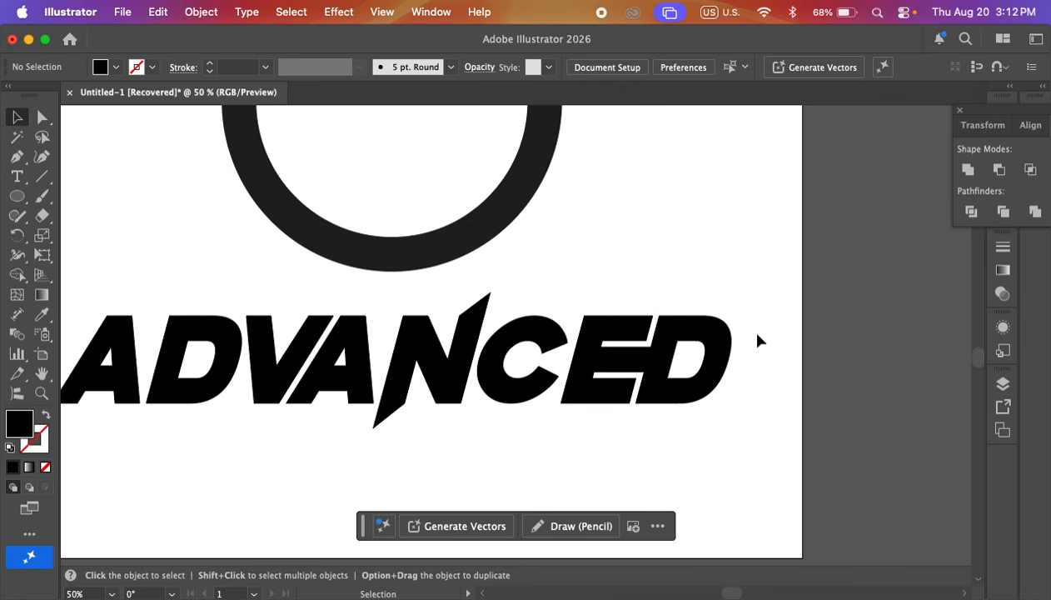
- Unite the ADVANCED letters so the extended E merges with the final D
{"action": "left_click_drag", "start_coordinate": [760, 340], "coordinate": [204, 419]}
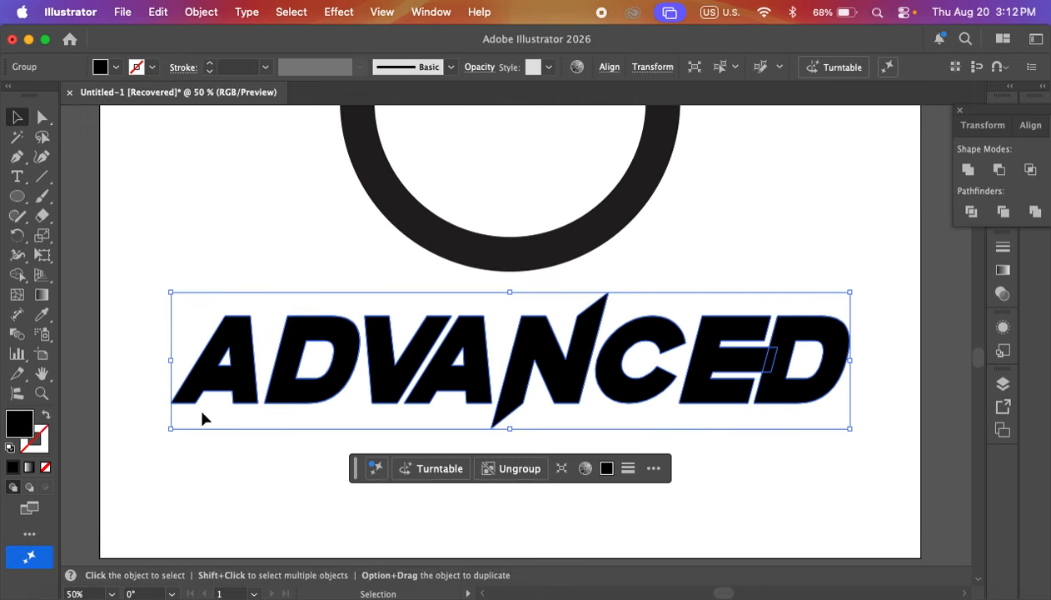
{"action": "left_click", "coordinate": [968, 169]}
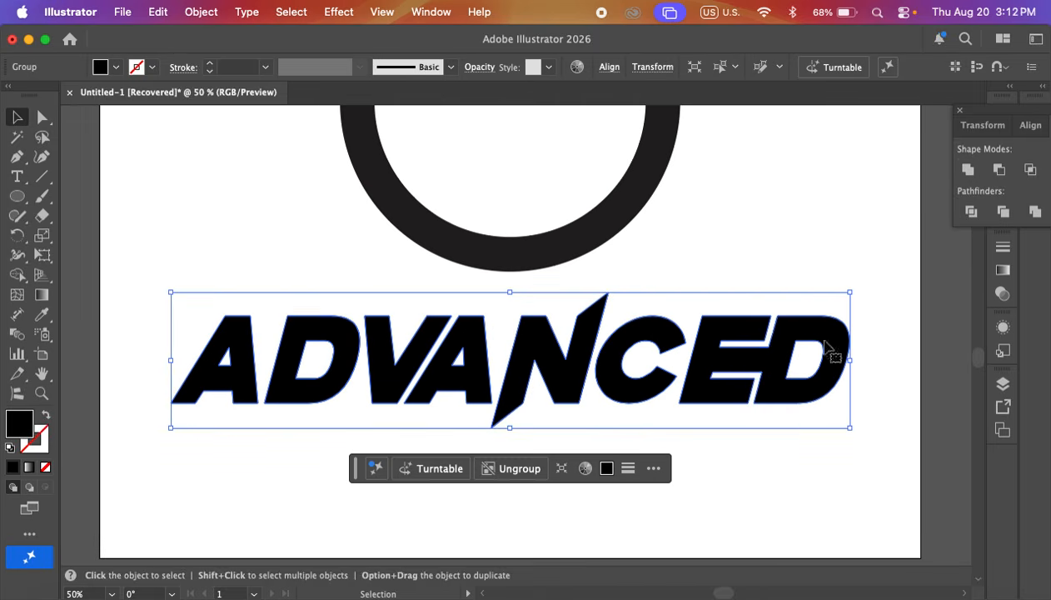
{"action": "left_click", "coordinate": [771, 256]}
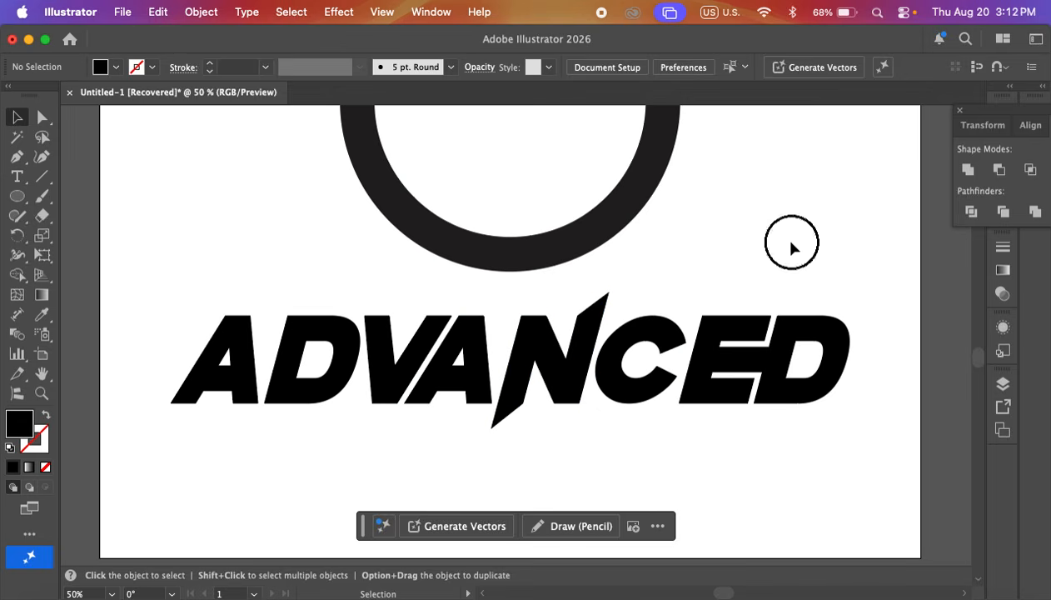
{"action": "left_click_drag", "start_coordinate": [739, 248], "coordinate": [684, 255]}
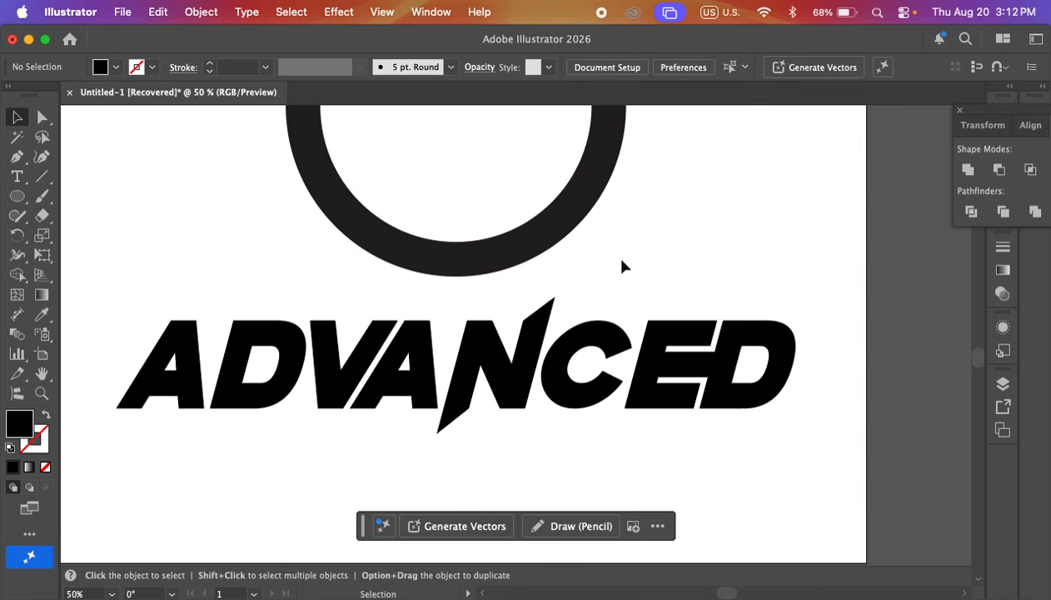
- Draw a diagonal line rising from inside the droplet's lower part out across its right-hand outline
{"action": "scroll", "coordinate": [585, 258], "scroll_direction": "down", "scroll_amount": 1}
{"action": "left_click_drag", "start_coordinate": [640, 292], "coordinate": [599, 324]}
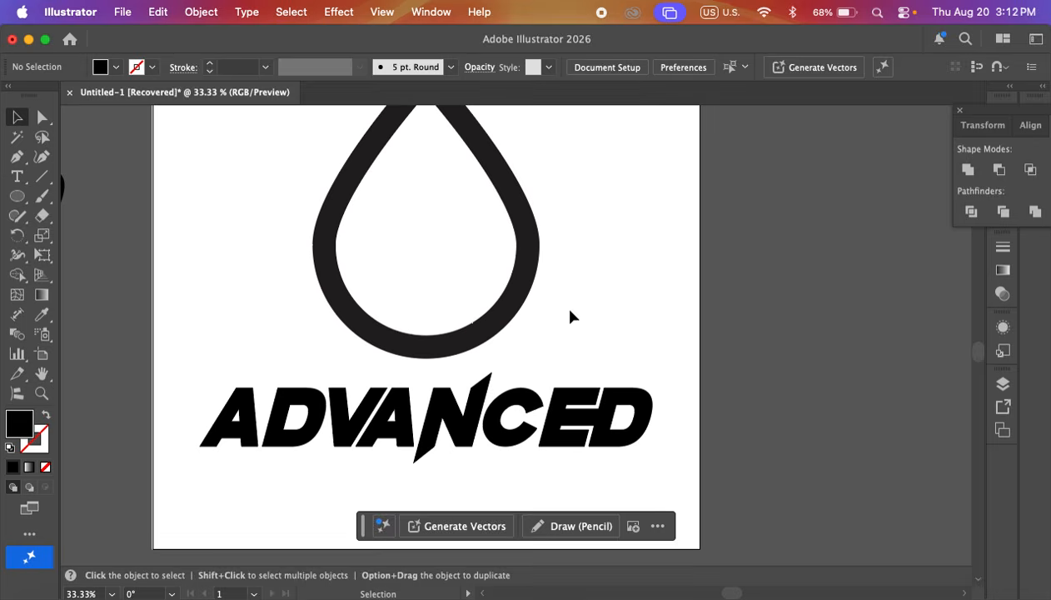
{"action": "scroll", "coordinate": [575, 304], "scroll_direction": "down", "scroll_amount": 1}
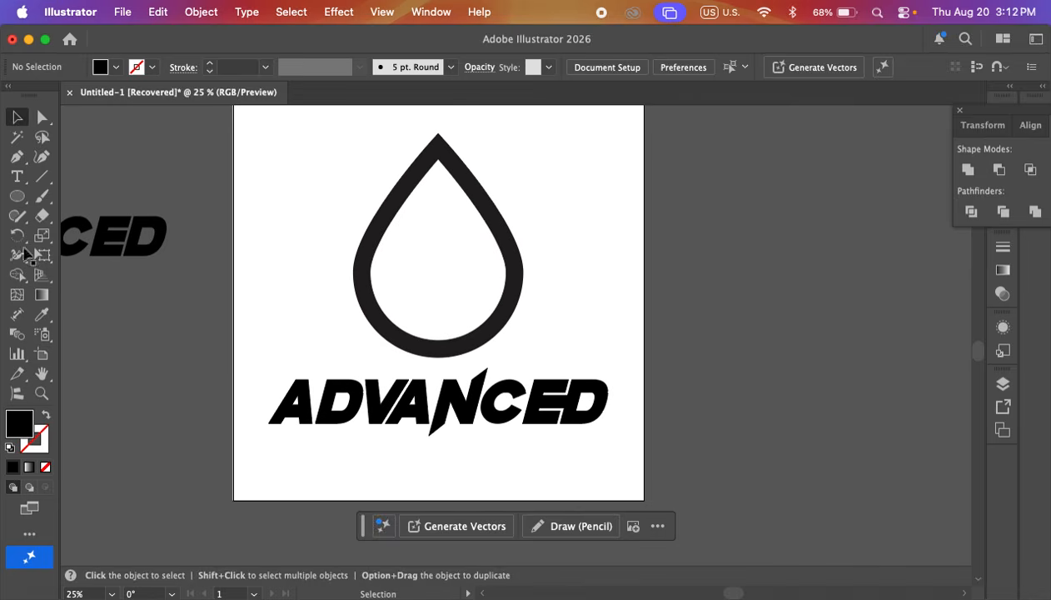
{"action": "left_click", "coordinate": [39, 179]}
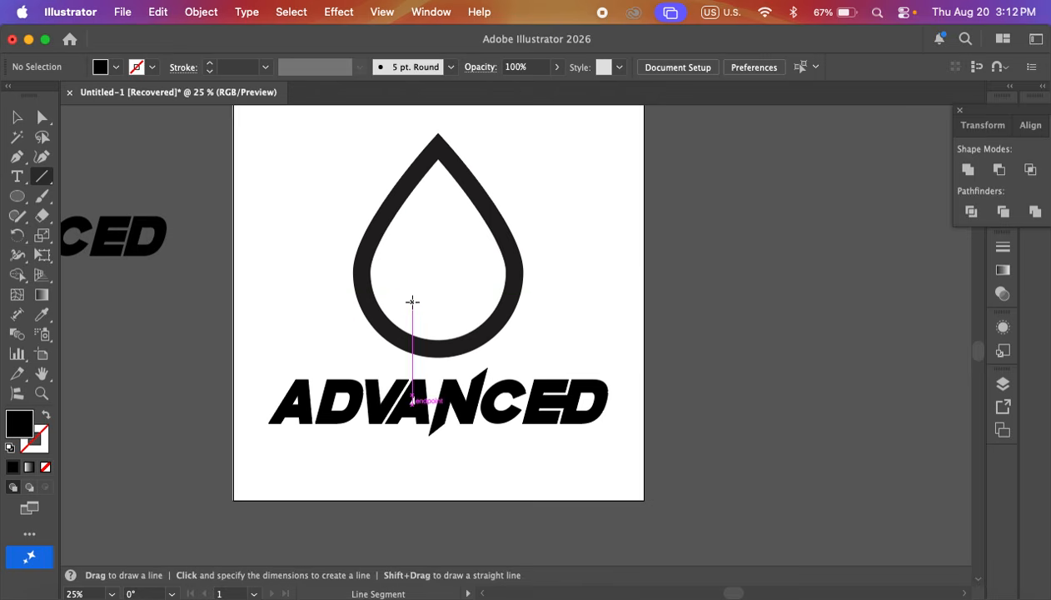
{"action": "left_click_drag", "start_coordinate": [399, 300], "coordinate": [575, 232]}
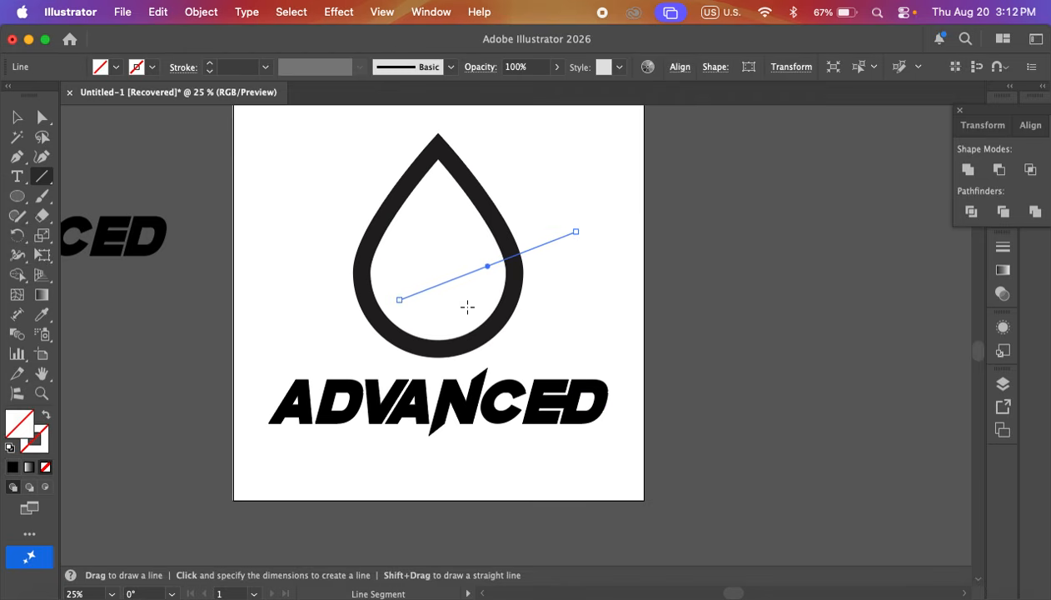
- Set the diagonal line's stroke weight to 22 pt
{"action": "left_click", "coordinate": [208, 65]}
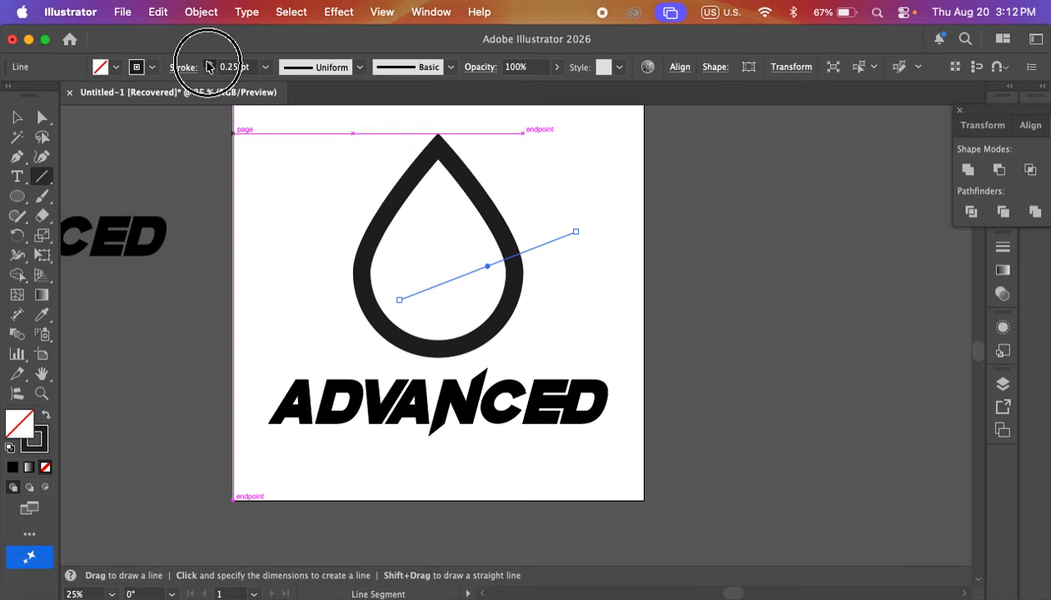
{"action": "left_click", "coordinate": [209, 64]}
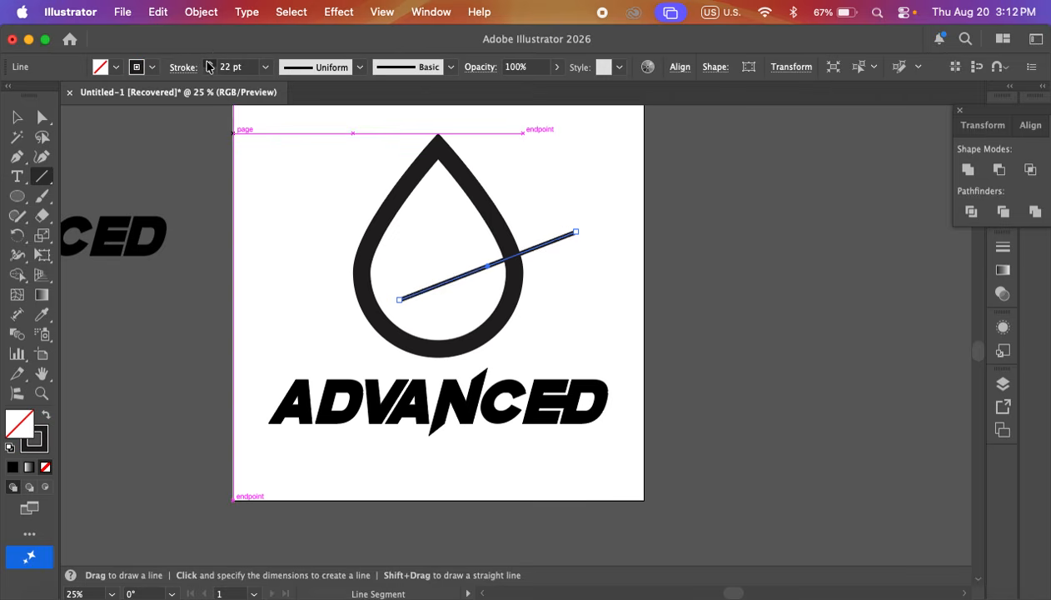
{"action": "left_click", "coordinate": [19, 117]}
{"action": "left_click", "coordinate": [589, 274]}
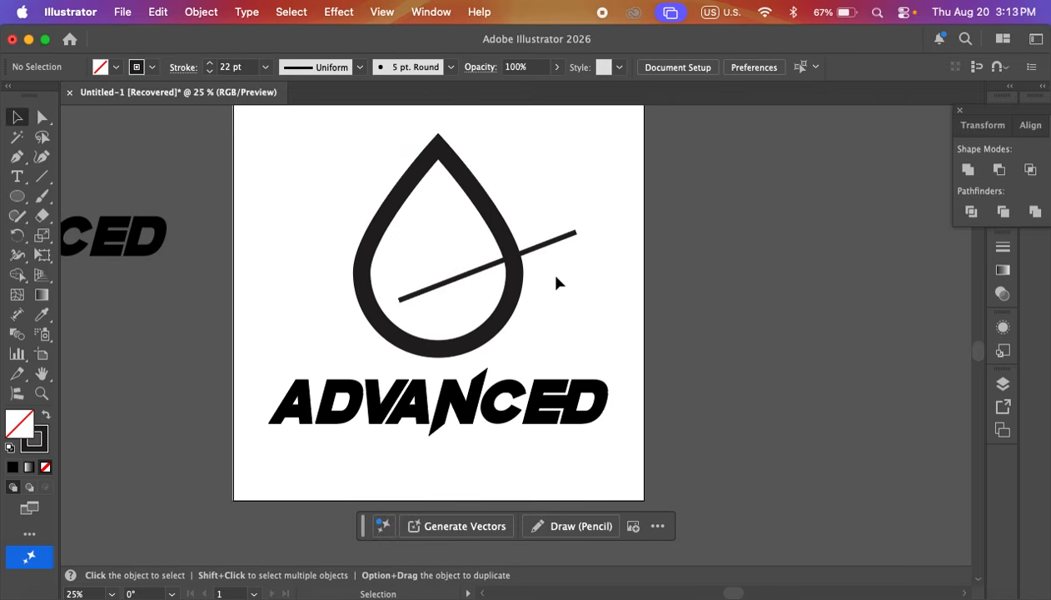
- Shift the diagonal line slightly up and to the right across the droplet
{"action": "scroll", "coordinate": [550, 241], "scroll_direction": "up", "scroll_amount": 2}
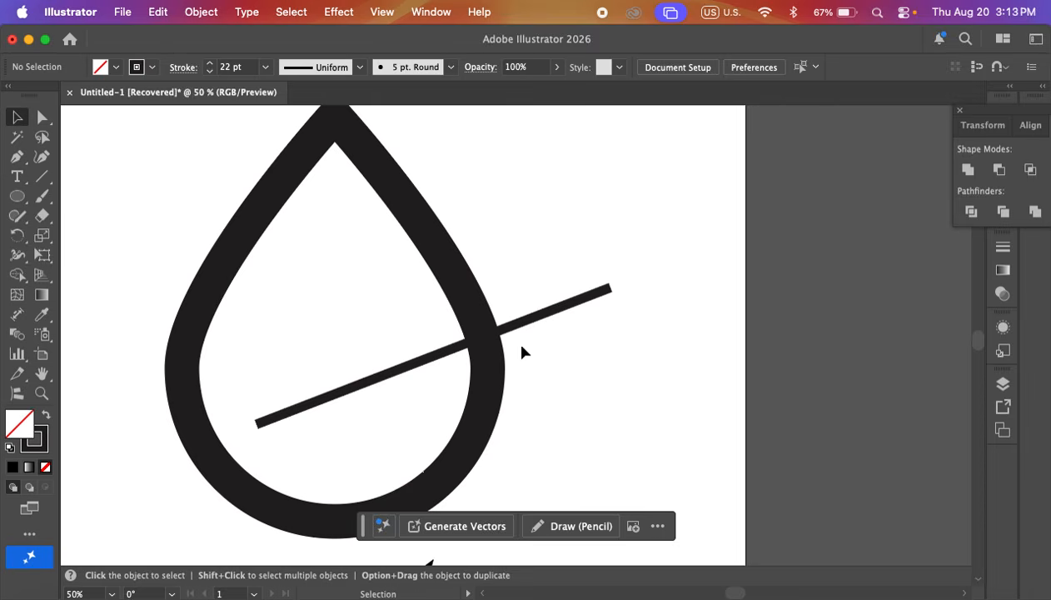
{"action": "left_click_drag", "start_coordinate": [364, 386], "coordinate": [381, 372]}
{"action": "left_click", "coordinate": [604, 399]}
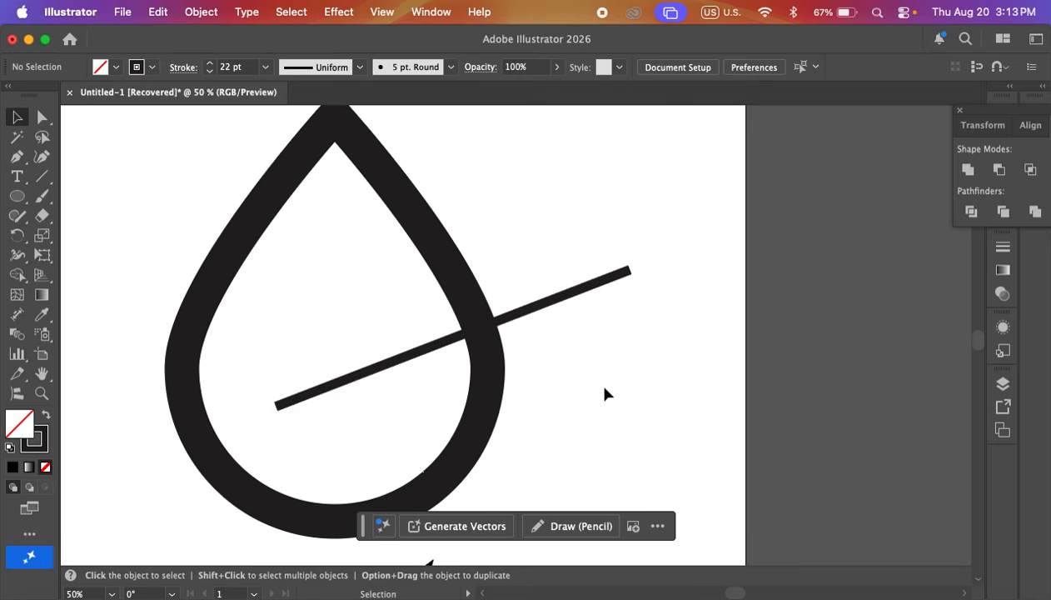
{"action": "left_click", "coordinate": [587, 286]}
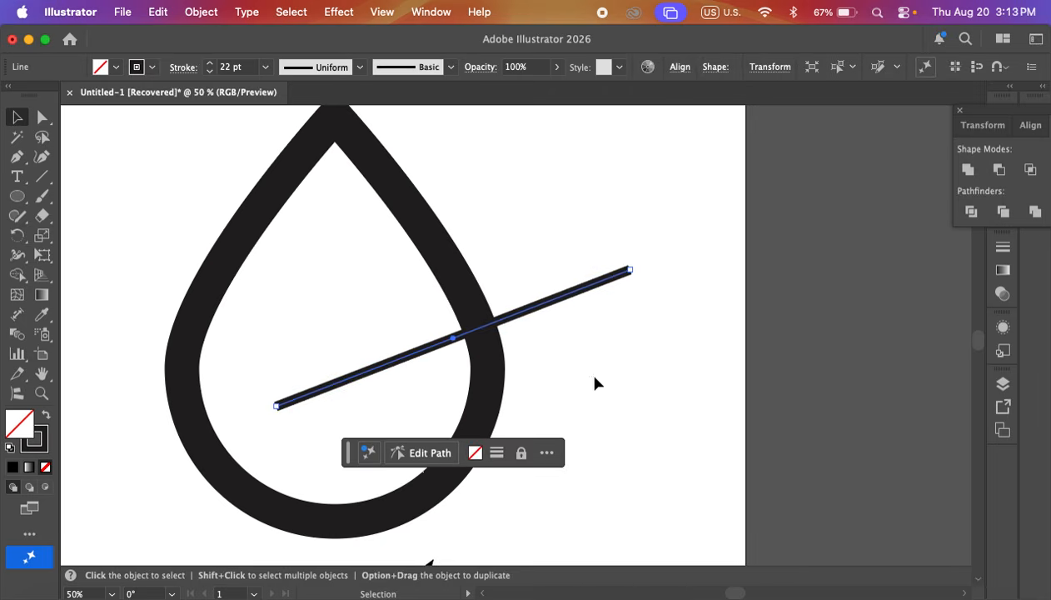
{"action": "left_click", "coordinate": [563, 247]}
{"action": "left_click_drag", "start_coordinate": [552, 195], "coordinate": [613, 342]}
{"action": "left_click", "coordinate": [699, 242]}
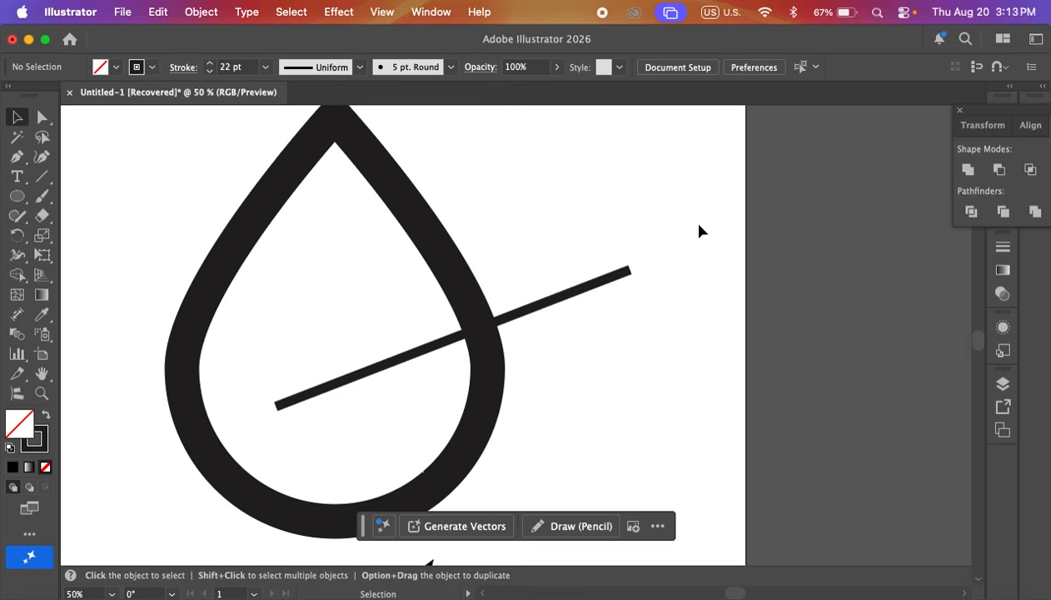
{"action": "left_click_drag", "start_coordinate": [699, 223], "coordinate": [617, 335]}
{"action": "left_click", "coordinate": [648, 263]}
{"action": "left_click_drag", "start_coordinate": [669, 227], "coordinate": [551, 335]}
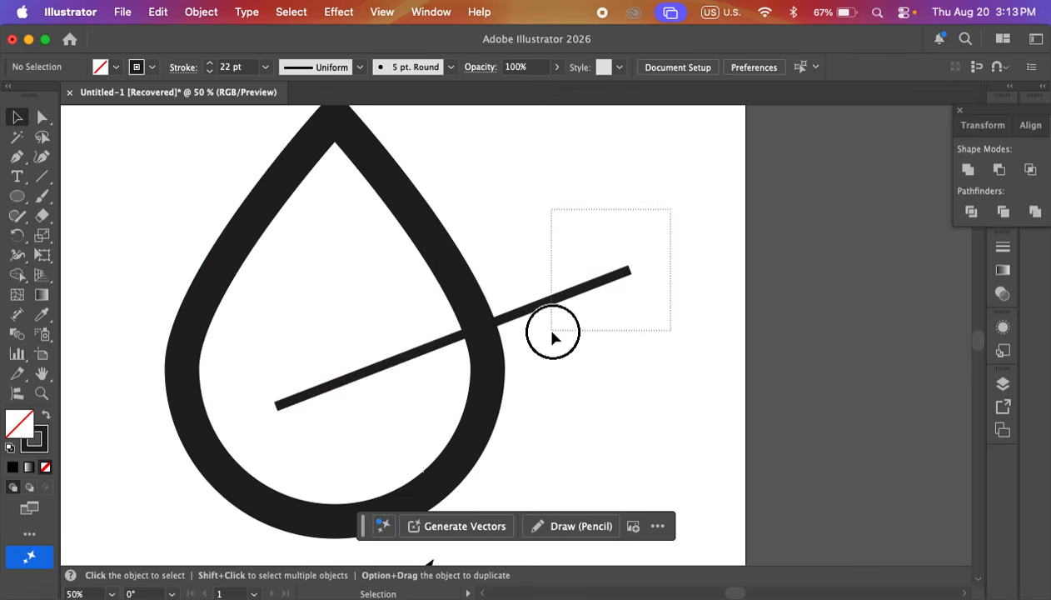
{"action": "left_click_drag", "start_coordinate": [656, 232], "coordinate": [575, 309]}
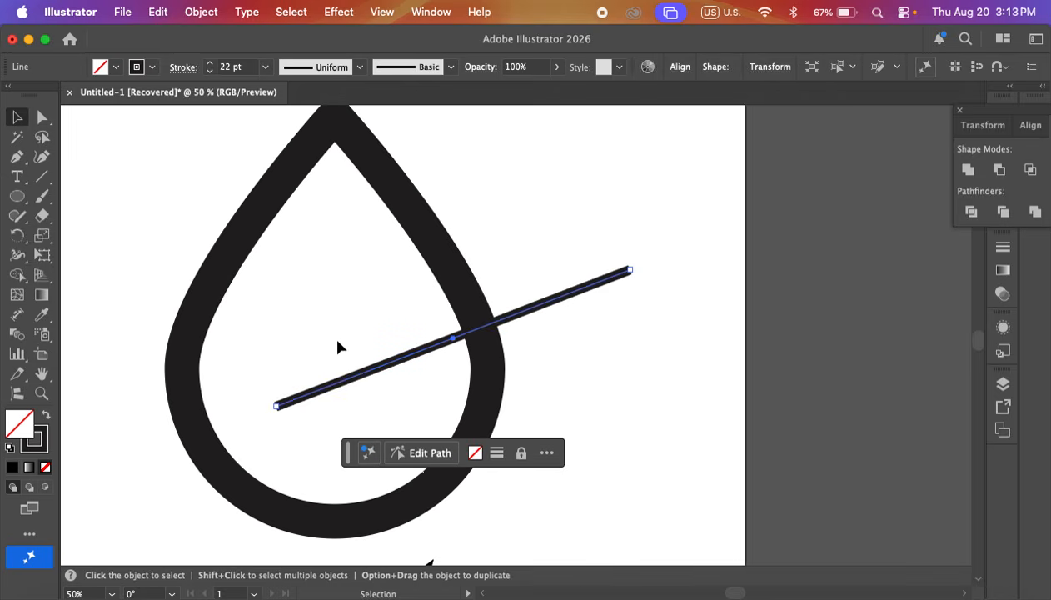
{"action": "left_click", "coordinate": [336, 366]}
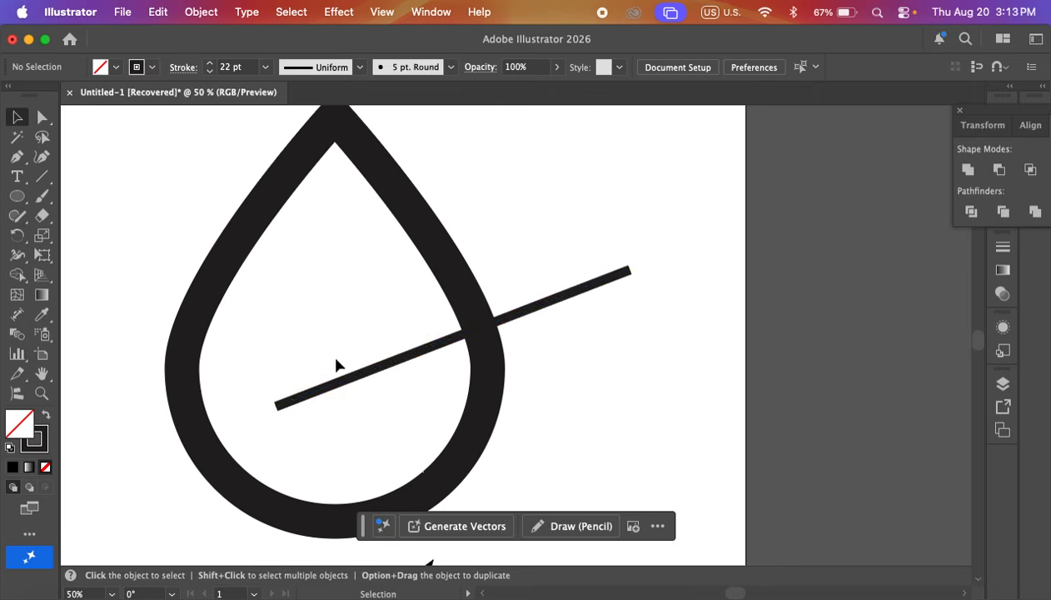
- Split the diagonal line with the Scissors tool where it crosses the droplet's right-hand outline
{"action": "left_click", "coordinate": [356, 378]}
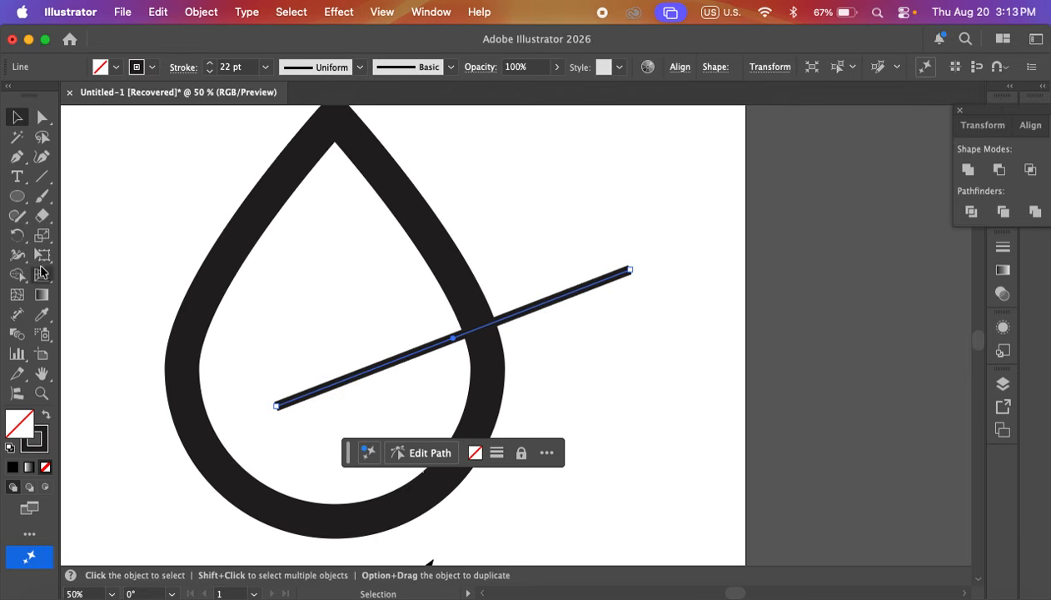
{"action": "left_click_drag", "start_coordinate": [47, 223], "coordinate": [94, 237]}
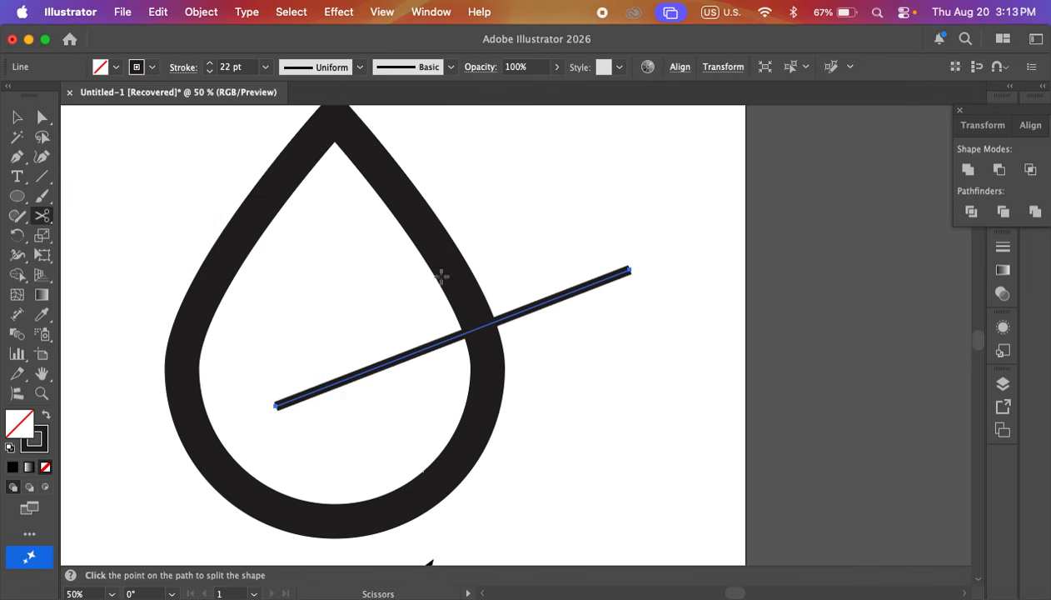
{"action": "left_click", "coordinate": [480, 327]}
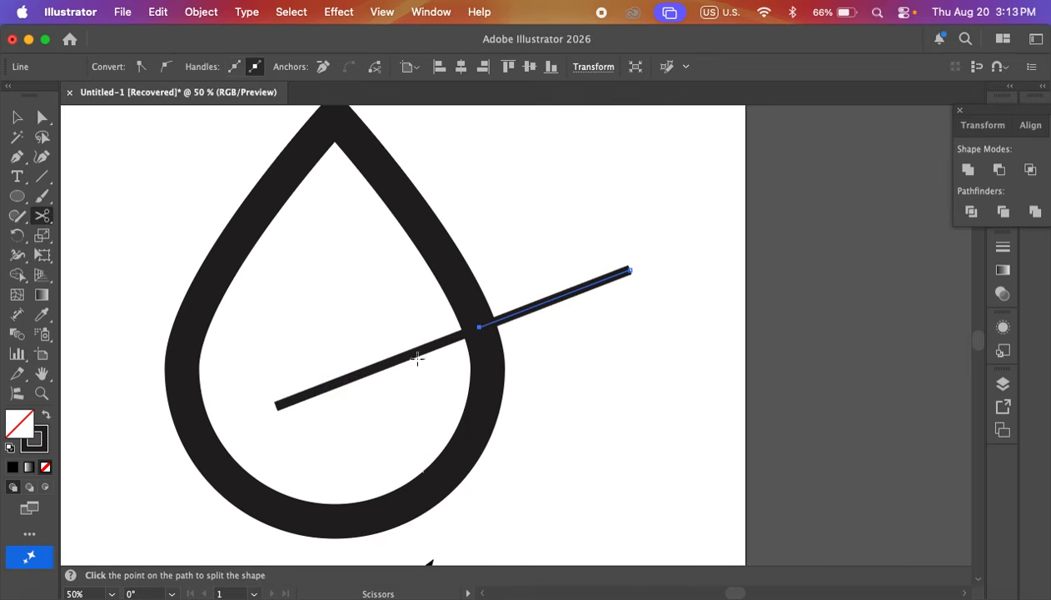
{"action": "key", "text": "v"}
{"action": "left_click", "coordinate": [519, 172]}
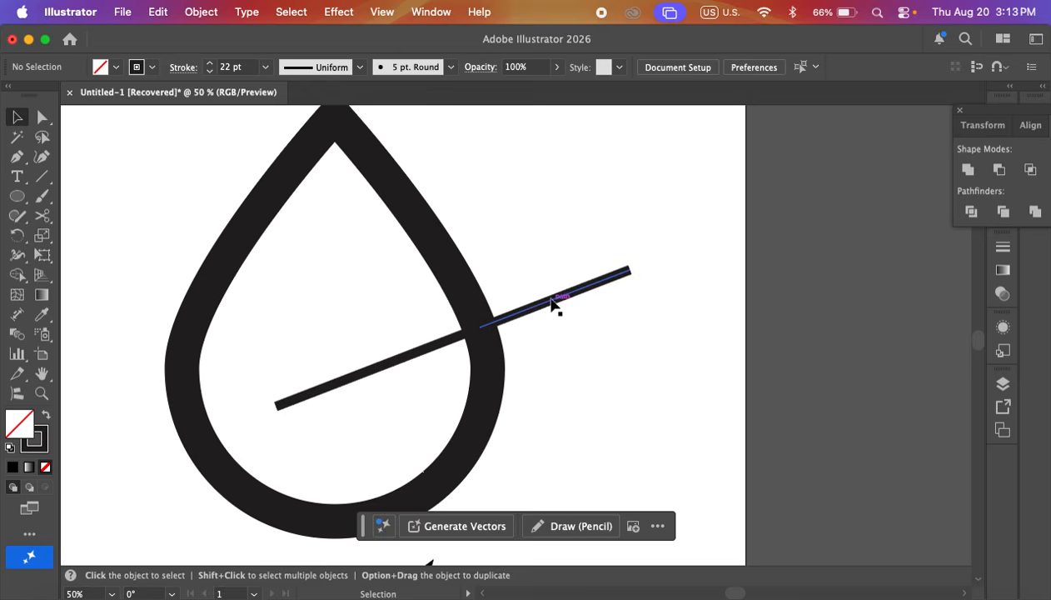
- Thin the line segment outside the droplet to a 15 pt stroke
{"action": "left_click", "coordinate": [555, 301]}
{"action": "left_click", "coordinate": [527, 219]}
{"action": "left_click", "coordinate": [557, 298]}
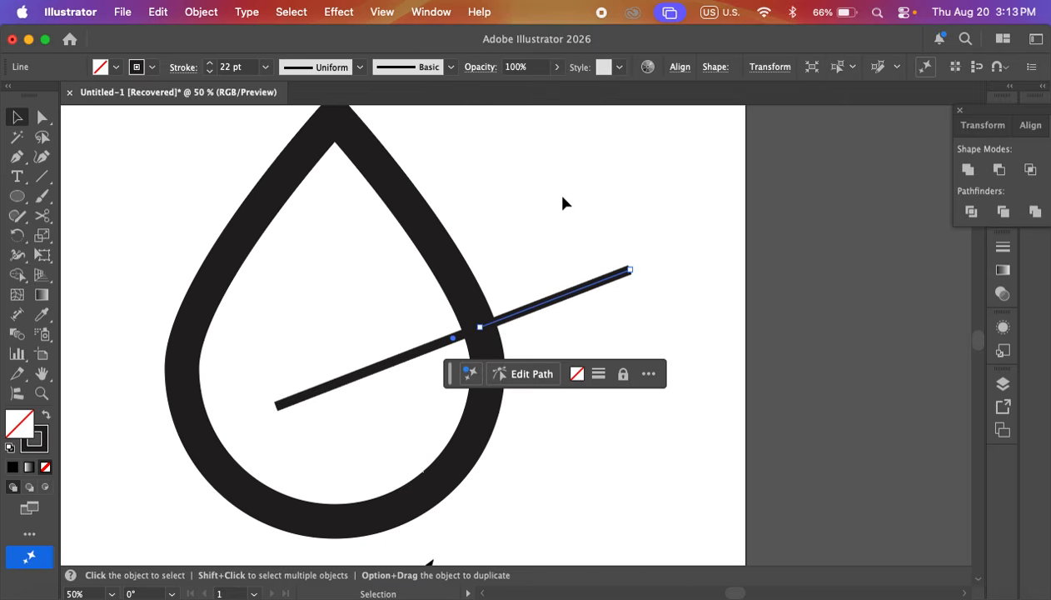
{"action": "left_click_drag", "start_coordinate": [571, 178], "coordinate": [606, 305]}
{"action": "left_click", "coordinate": [209, 72]}
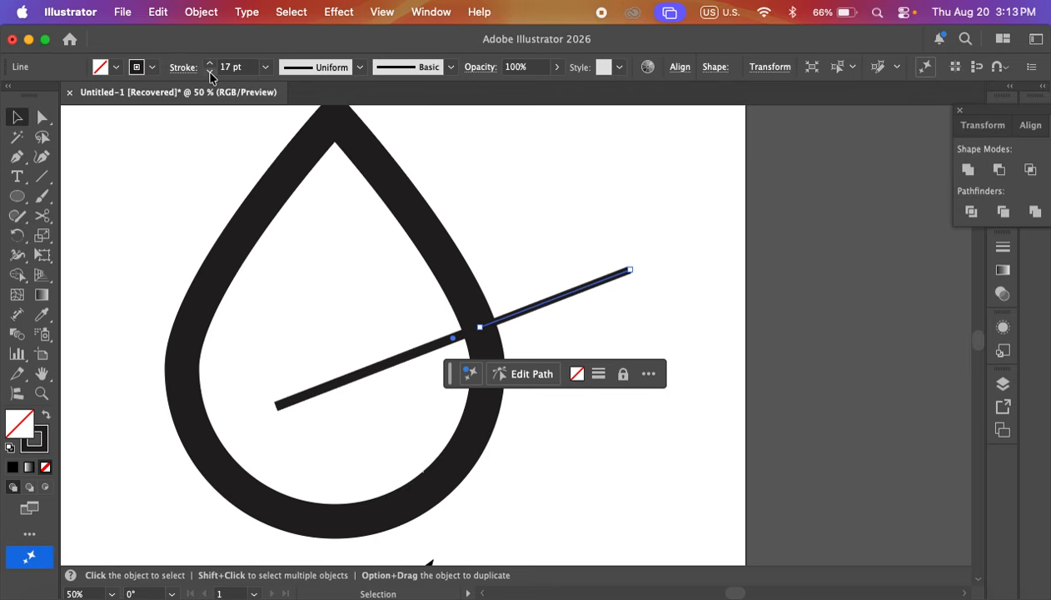
{"action": "left_click", "coordinate": [209, 73]}
{"action": "left_click", "coordinate": [510, 173]}
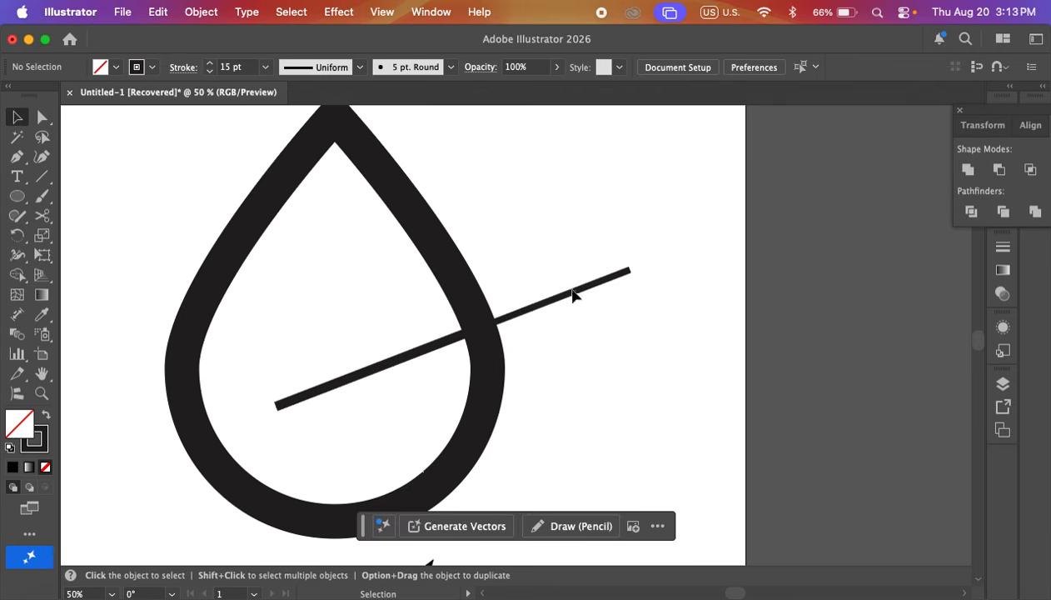
- Thicken the line segment inside the droplet to a 32 pt stroke
{"action": "left_click", "coordinate": [348, 372]}
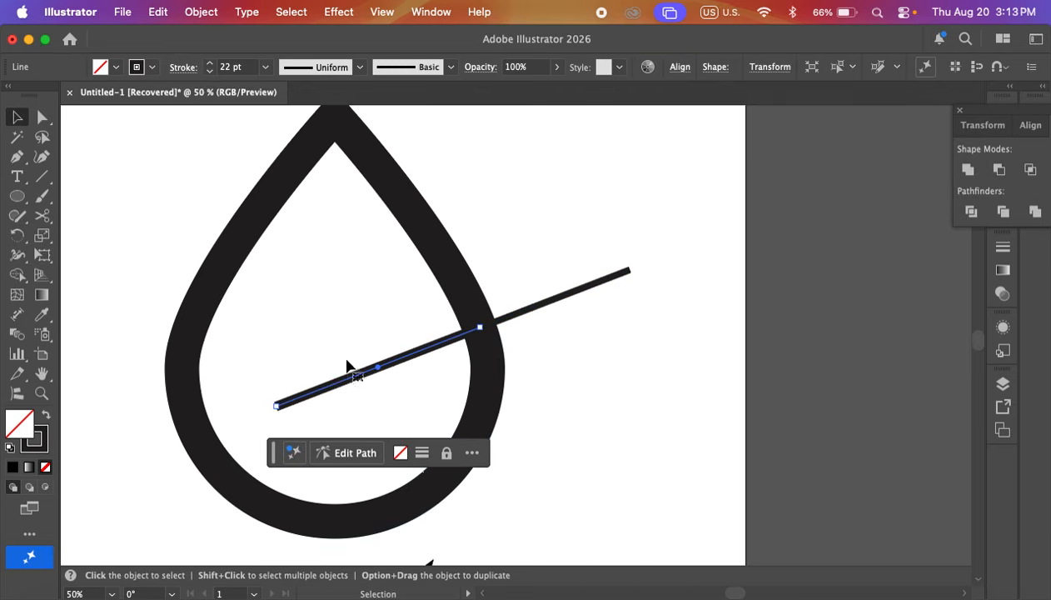
{"action": "left_click", "coordinate": [212, 63]}
{"action": "left_click", "coordinate": [212, 64]}
{"action": "left_click", "coordinate": [212, 63]}
{"action": "left_click", "coordinate": [212, 63]}
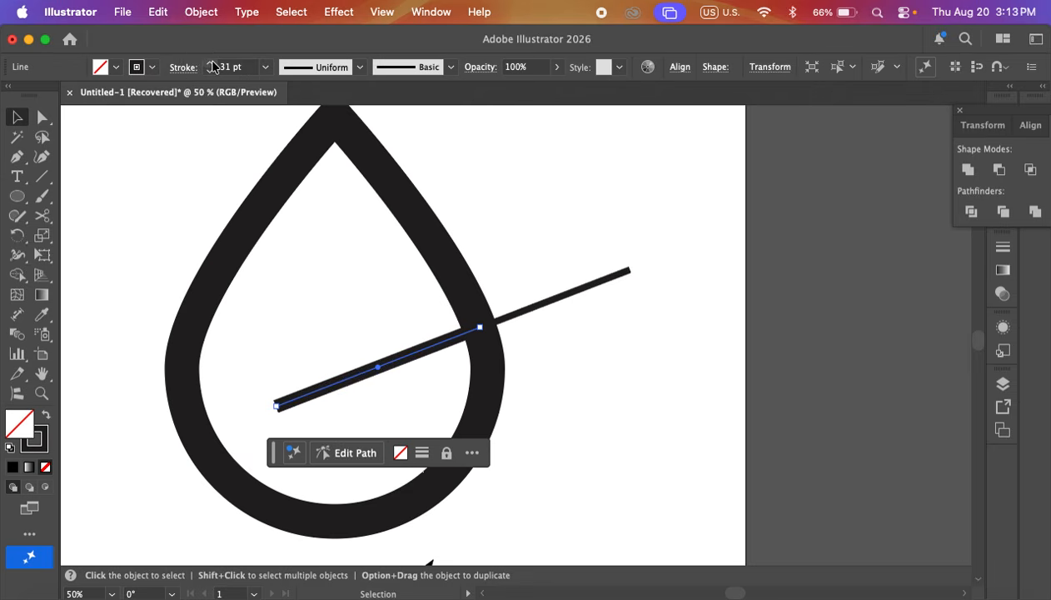
{"action": "left_click_drag", "start_coordinate": [523, 166], "coordinate": [621, 359]}
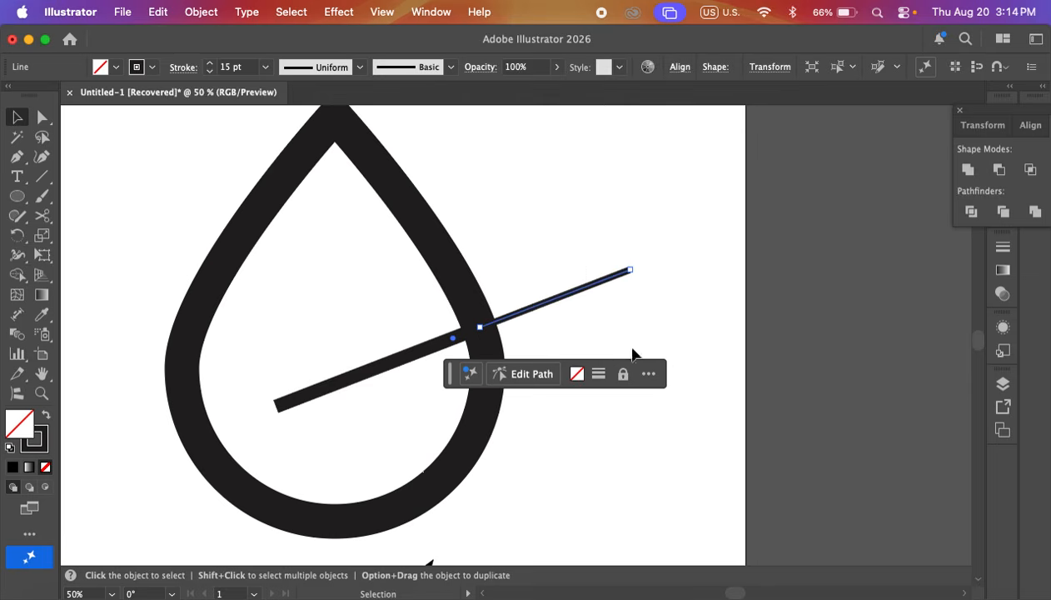
{"action": "left_click_drag", "start_coordinate": [333, 293], "coordinate": [379, 412]}
{"action": "left_click", "coordinate": [404, 408]}
{"action": "left_click", "coordinate": [357, 293]}
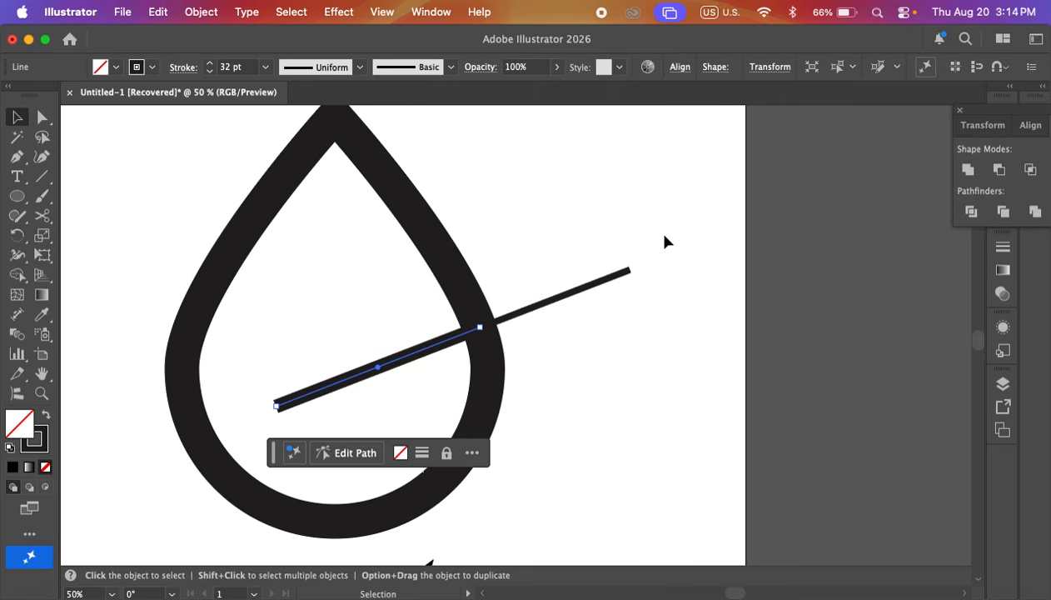
{"action": "left_click_drag", "start_coordinate": [695, 197], "coordinate": [660, 247]}
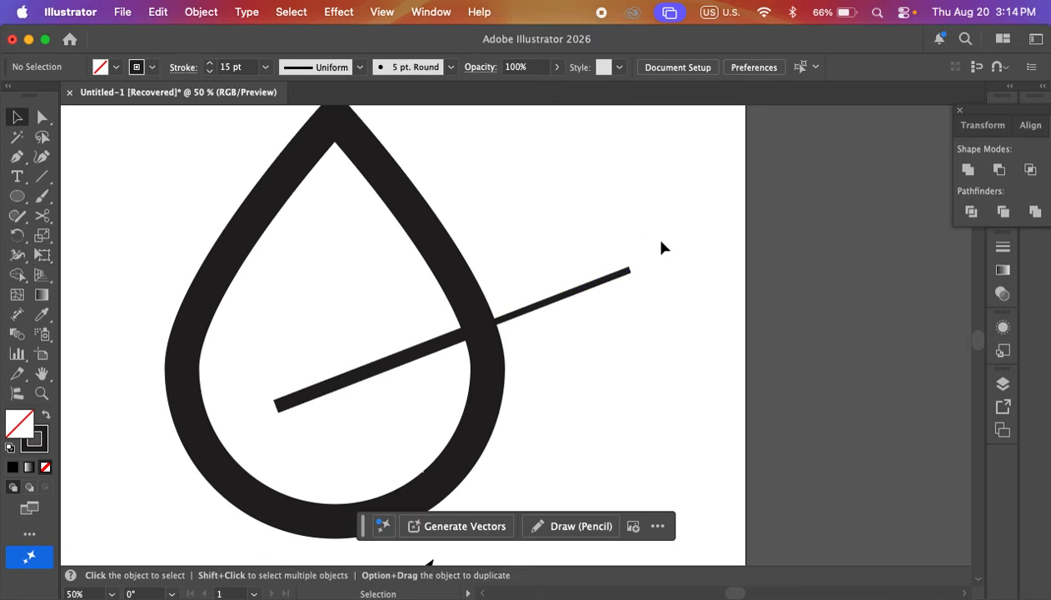
{"action": "left_click_drag", "start_coordinate": [589, 296], "coordinate": [590, 297]}
- Expand the fill and stroke of the thin line segment outside the droplet into a shape
{"action": "left_click_drag", "start_coordinate": [695, 228], "coordinate": [644, 305]}
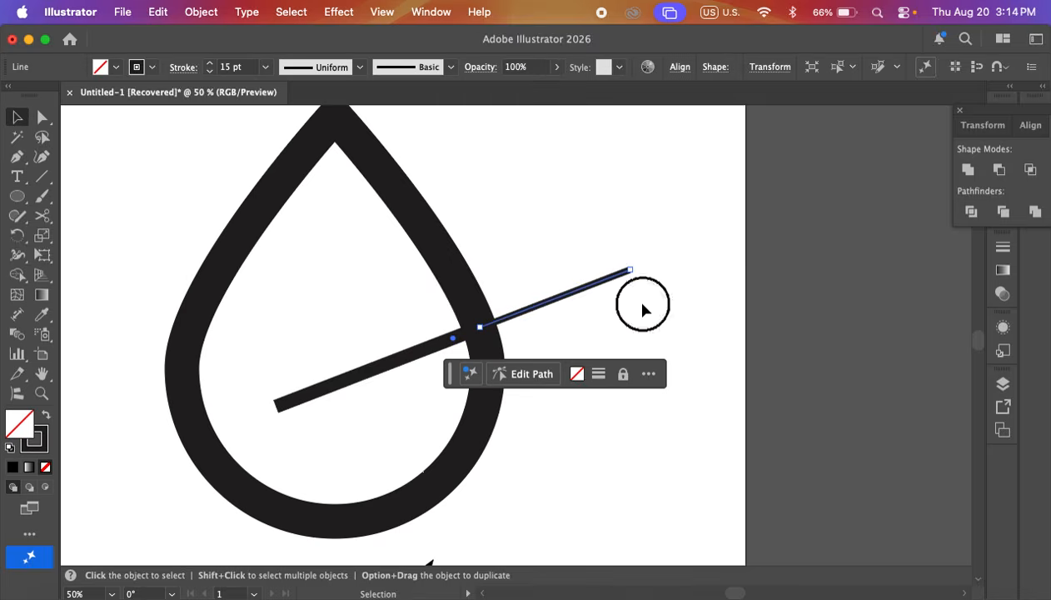
{"action": "left_click_drag", "start_coordinate": [655, 236], "coordinate": [621, 279]}
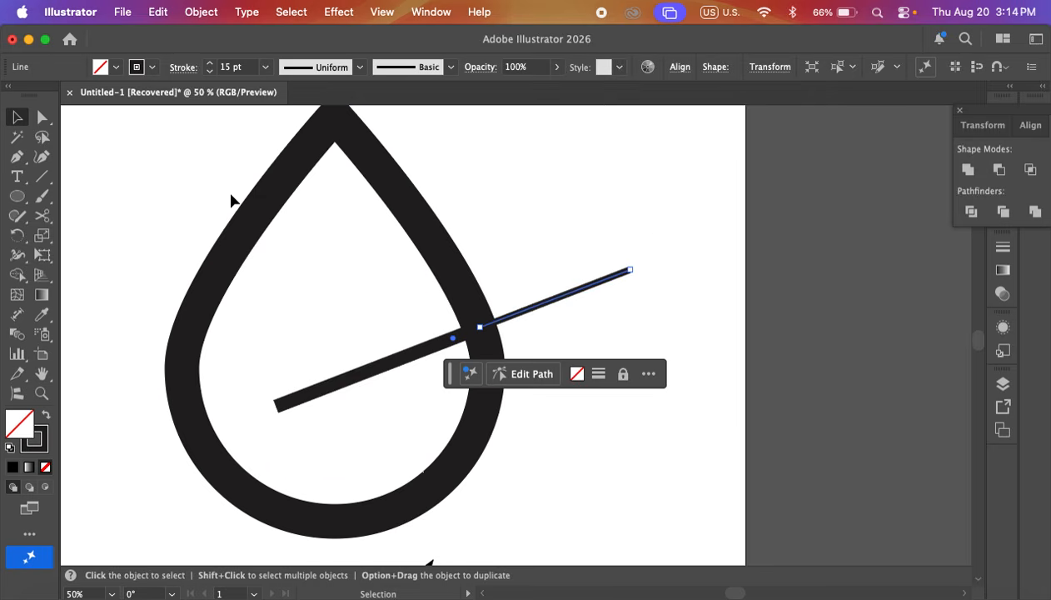
{"action": "left_click_drag", "start_coordinate": [652, 219], "coordinate": [575, 316]}
{"action": "left_click", "coordinate": [205, 15]}
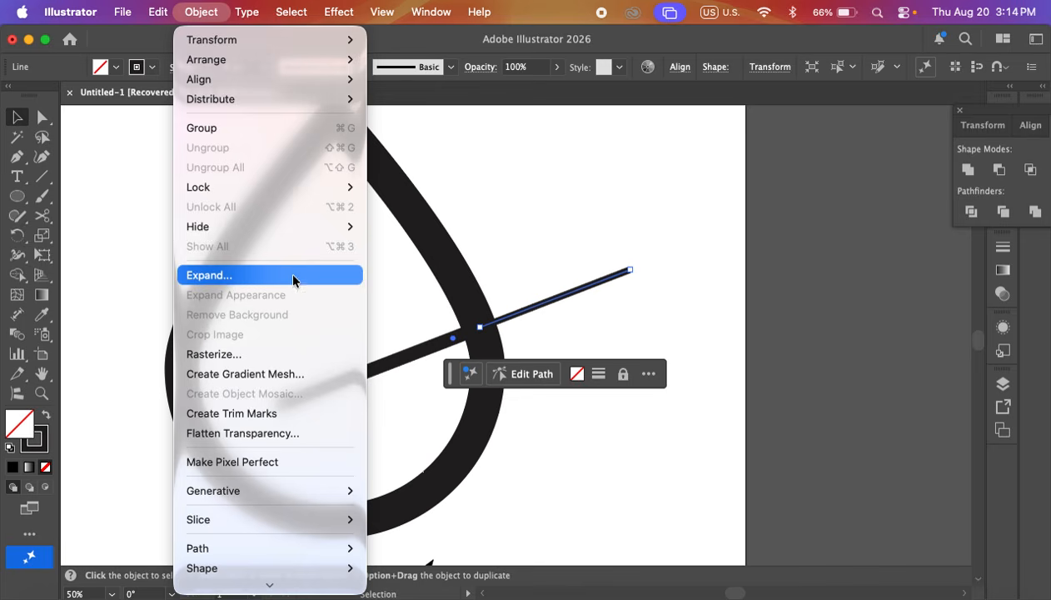
{"action": "left_click", "coordinate": [203, 276]}
{"action": "left_click", "coordinate": [783, 541]}
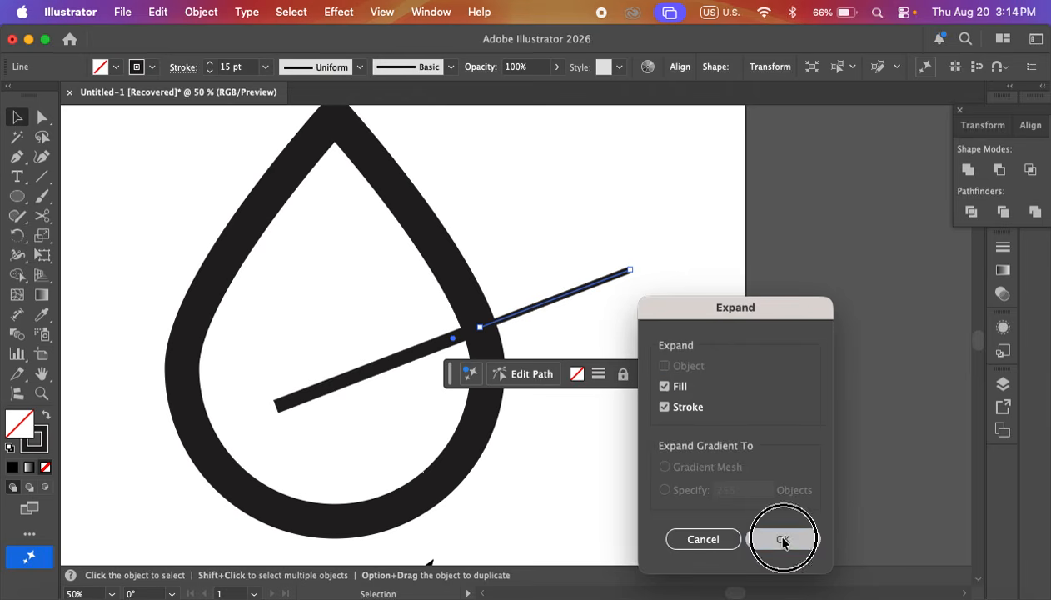
- Create a 3-sided polygon with a 50 px radius above the thin line segment, to the right of the droplet
{"action": "left_click", "coordinate": [17, 197]}
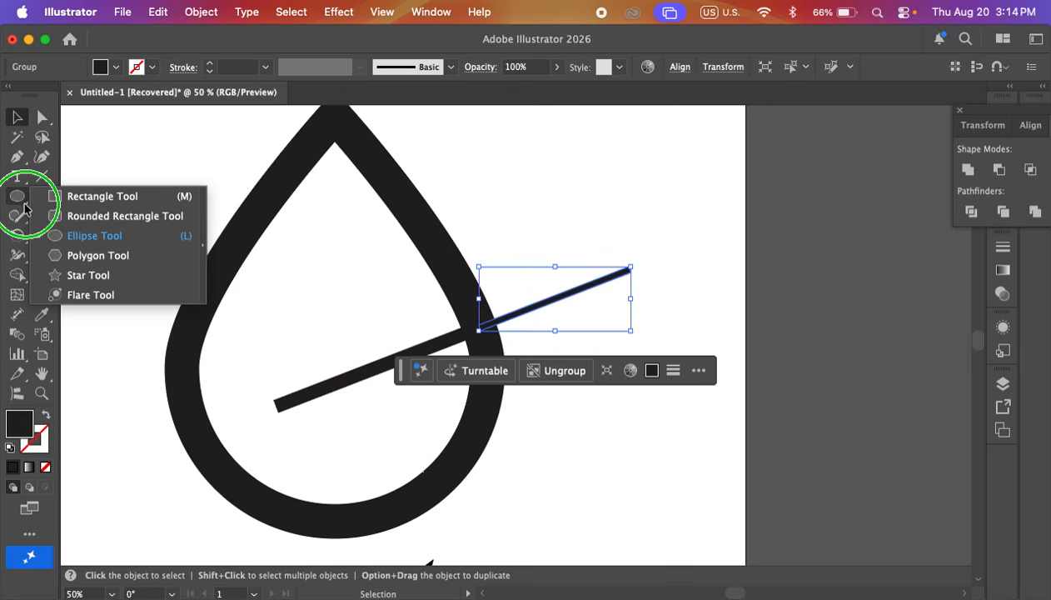
{"action": "left_click", "coordinate": [98, 256]}
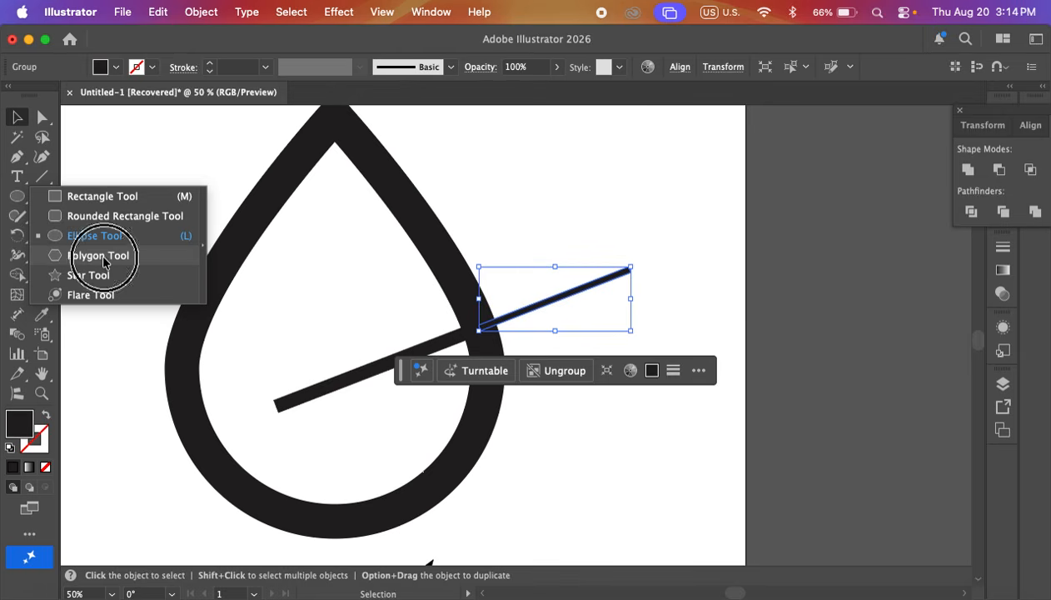
{"action": "left_click", "coordinate": [548, 194]}
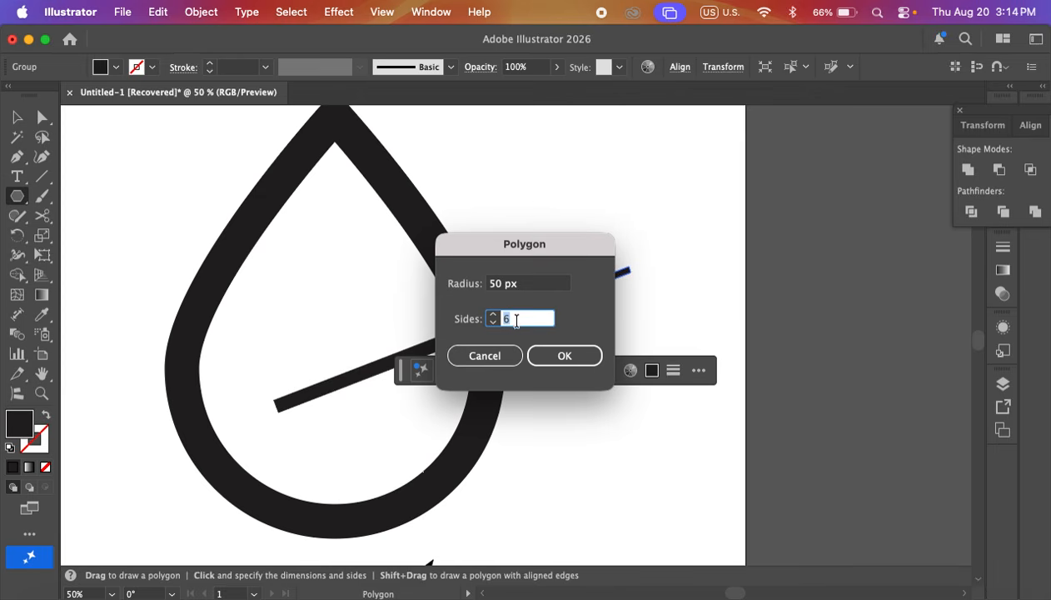
{"action": "left_click", "coordinate": [494, 323]}
{"action": "left_click", "coordinate": [494, 323]}
{"action": "left_click", "coordinate": [494, 324]}
{"action": "left_click", "coordinate": [594, 367]}
{"action": "left_click", "coordinate": [554, 363]}
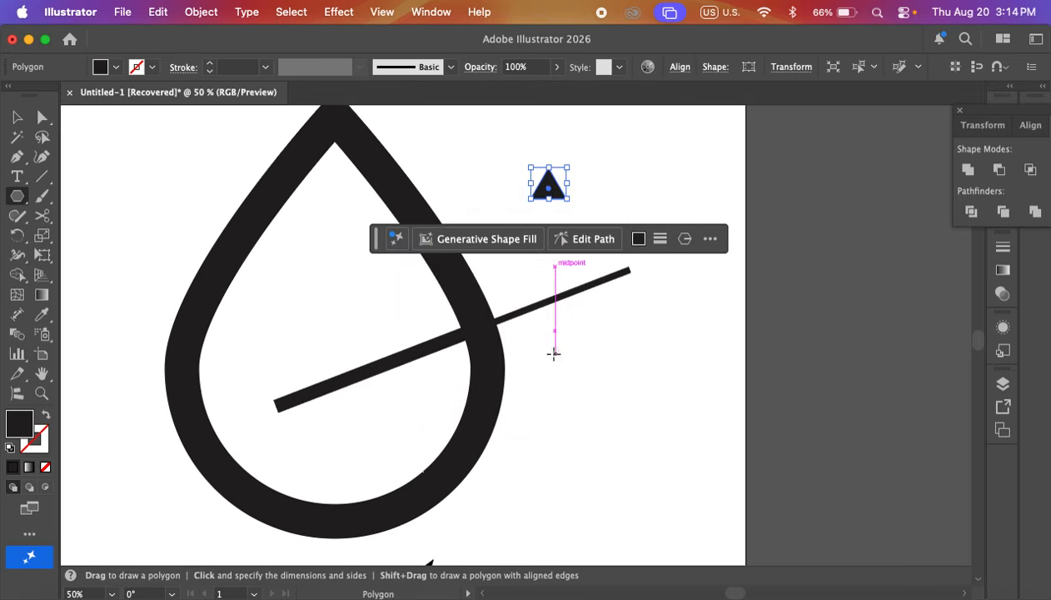
{"action": "left_click", "coordinate": [17, 117]}
{"action": "left_click", "coordinate": [631, 217]}
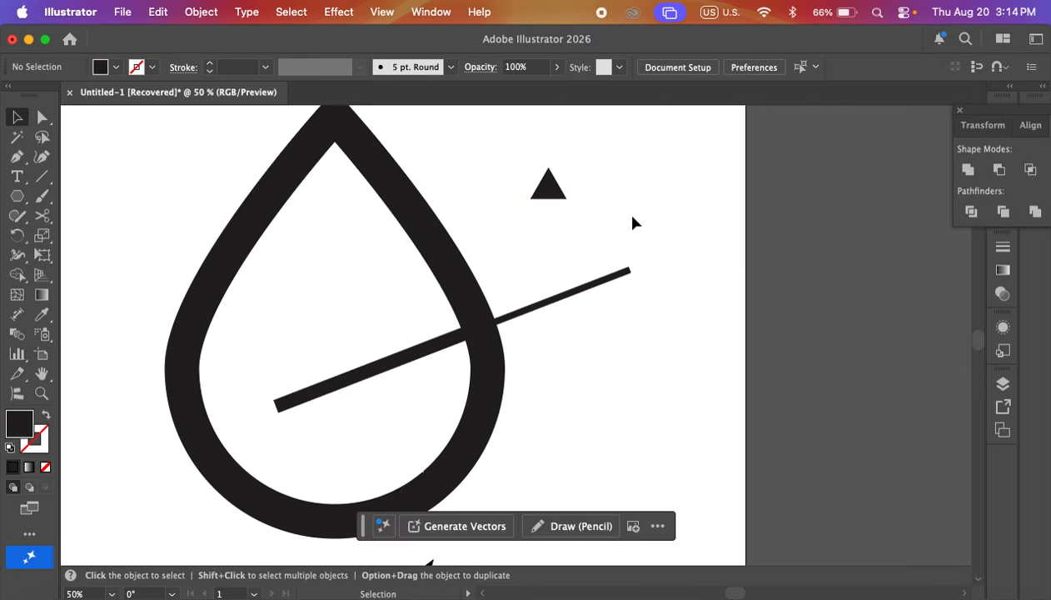
- Move the triangle onto the outer end of the thin line and rotate it so one corner points back along the line
{"action": "scroll", "coordinate": [607, 192], "scroll_direction": "up", "scroll_amount": 1}
{"action": "key", "text": "space"}
{"action": "left_click_drag", "start_coordinate": [657, 159], "coordinate": [534, 224]}
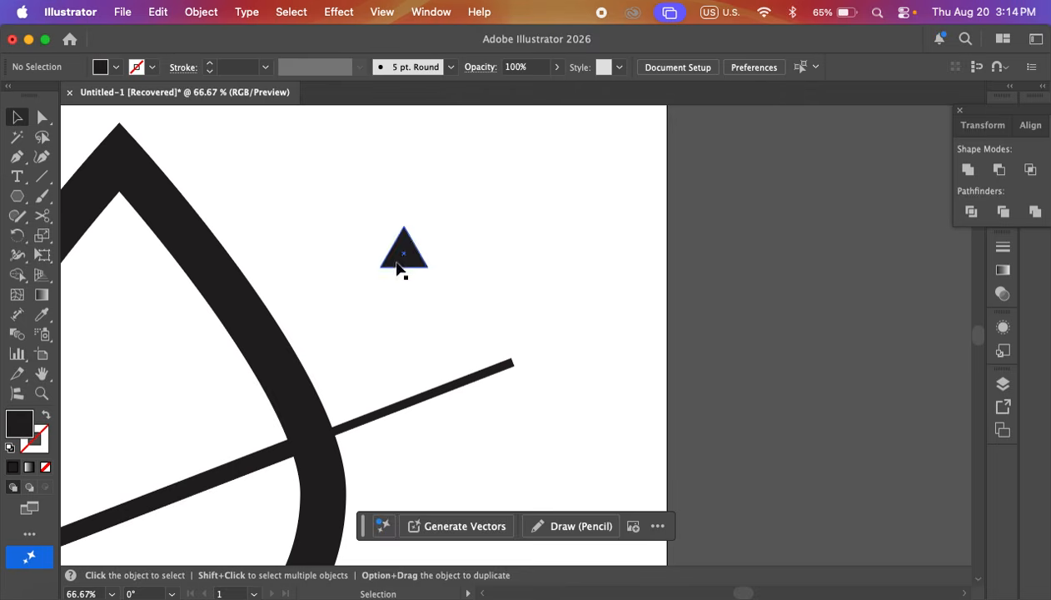
{"action": "left_click_drag", "start_coordinate": [400, 262], "coordinate": [588, 205]}
{"action": "left_click", "coordinate": [577, 345]}
{"action": "left_click_drag", "start_coordinate": [588, 306], "coordinate": [528, 355]}
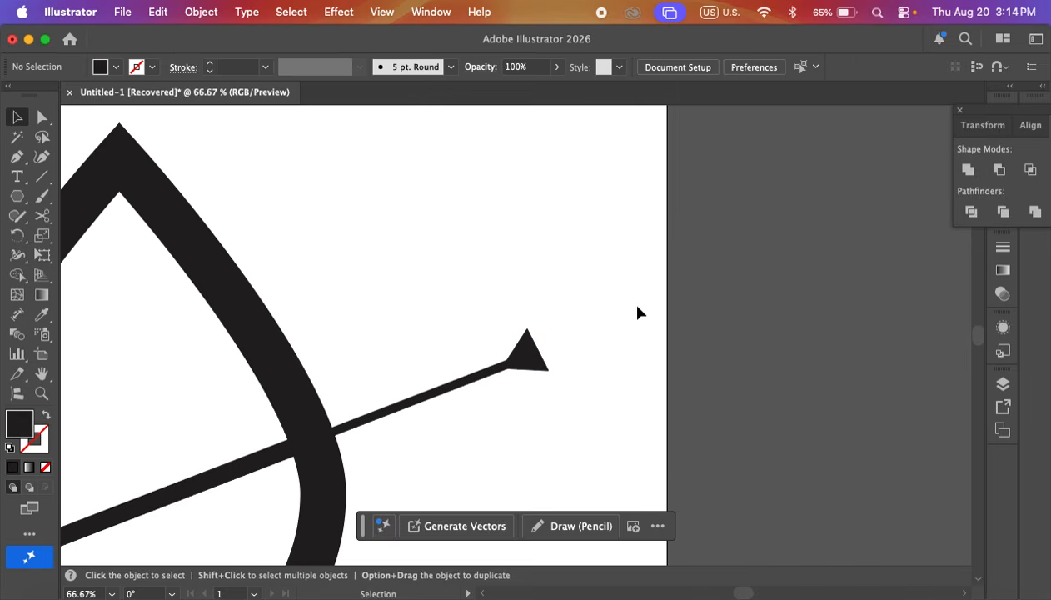
- Scale the triangle down and fine-tune its rotation and position so it sits centered on the thin line's outer end
{"action": "scroll", "coordinate": [537, 367], "scroll_direction": "up", "scroll_amount": 5}
{"action": "left_click", "coordinate": [534, 350]}
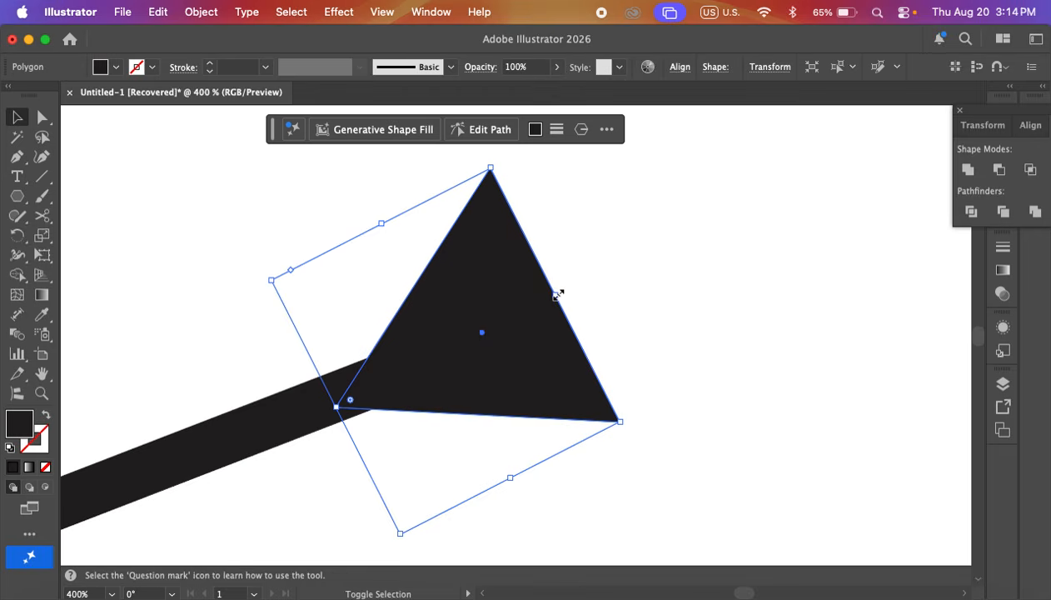
{"action": "left_click_drag", "start_coordinate": [558, 294], "coordinate": [496, 325]}
{"action": "left_click", "coordinate": [550, 405]}
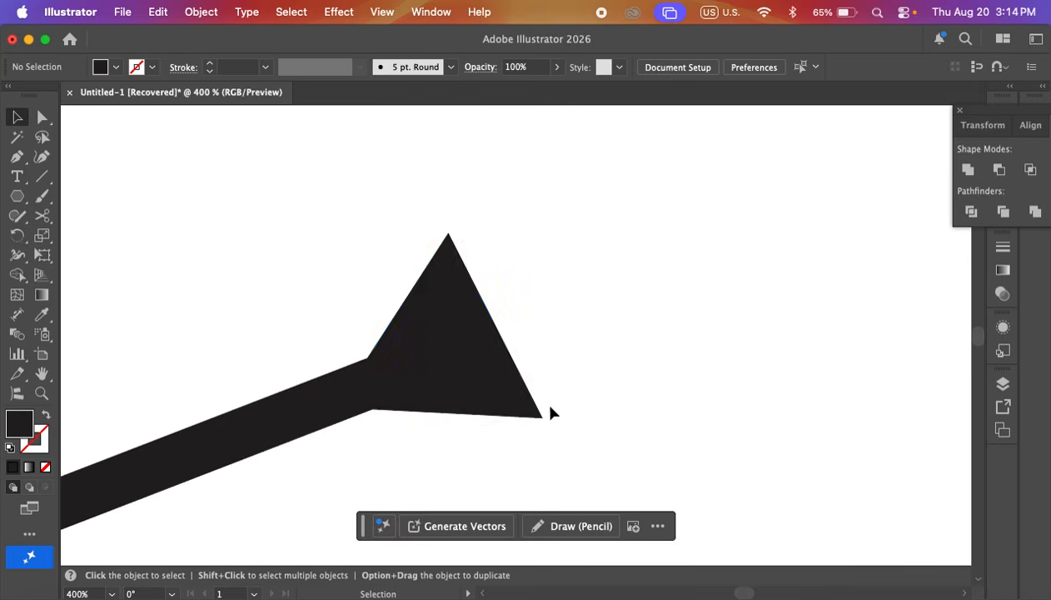
{"action": "left_click_drag", "start_coordinate": [465, 378], "coordinate": [467, 371]}
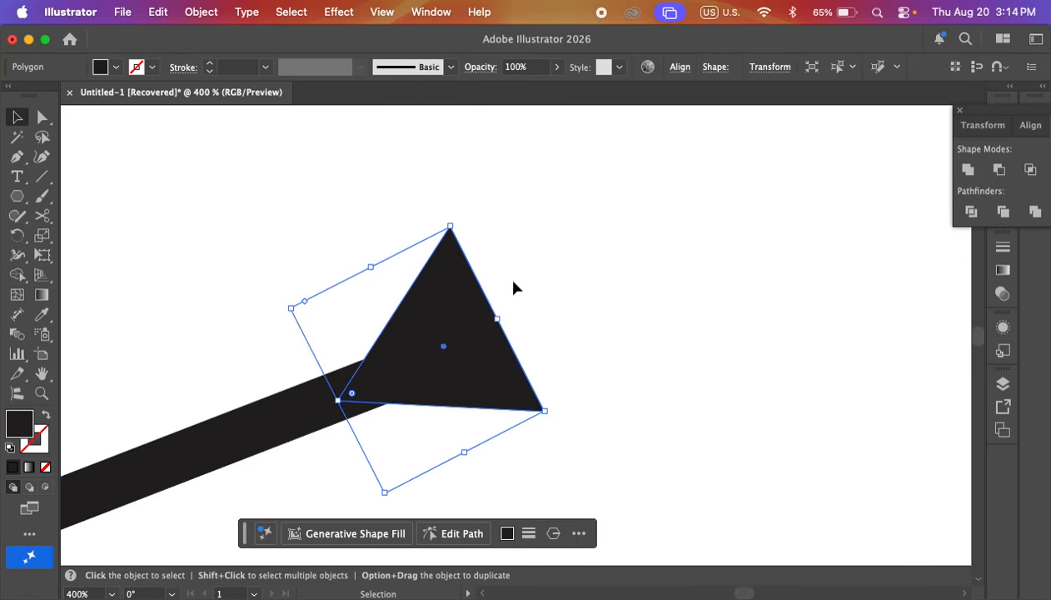
{"action": "mouse_move", "coordinate": [550, 417]}
{"action": "left_mouse_down"}
{"action": "mouse_move", "coordinate": [539, 406]}
{"action": "mouse_move", "coordinate": [557, 426]}
{"action": "left_mouse_up"}
{"action": "left_click_drag", "start_coordinate": [469, 382], "coordinate": [443, 379]}
{"action": "left_click", "coordinate": [606, 335]}
{"action": "scroll", "coordinate": [566, 308], "scroll_direction": "down", "scroll_amount": 6}
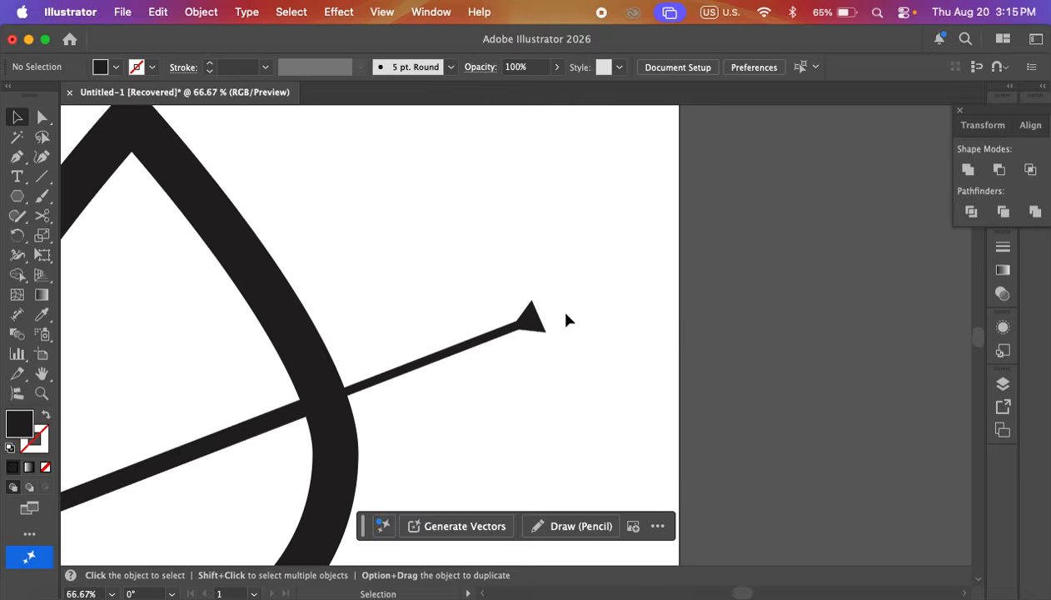
{"action": "left_click_drag", "start_coordinate": [571, 247], "coordinate": [502, 357]}
{"action": "left_click", "coordinate": [612, 294]}
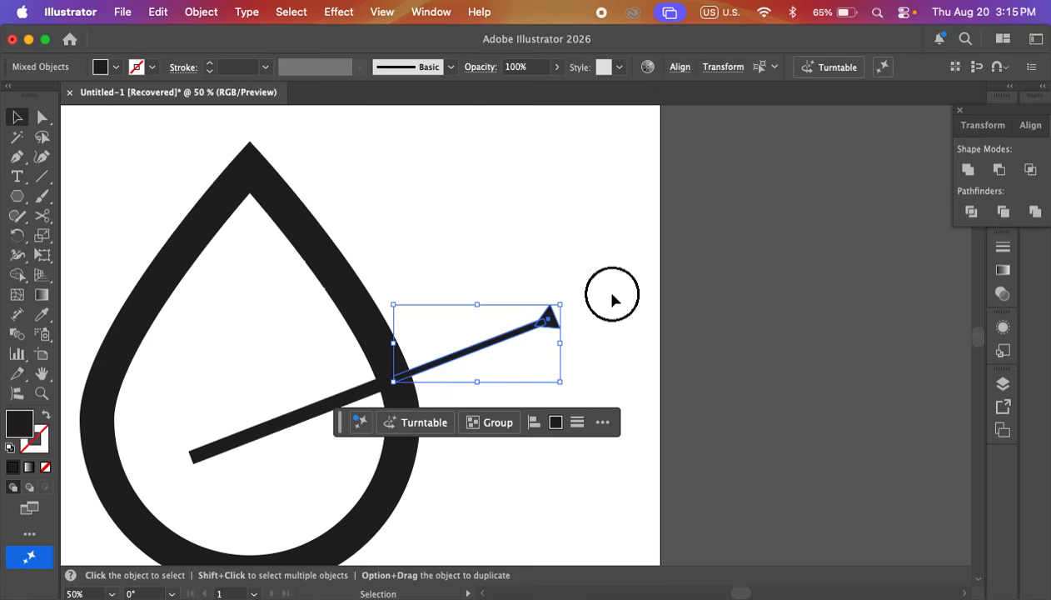
{"action": "left_click_drag", "start_coordinate": [607, 265], "coordinate": [513, 350]}
{"action": "left_click", "coordinate": [621, 275]}
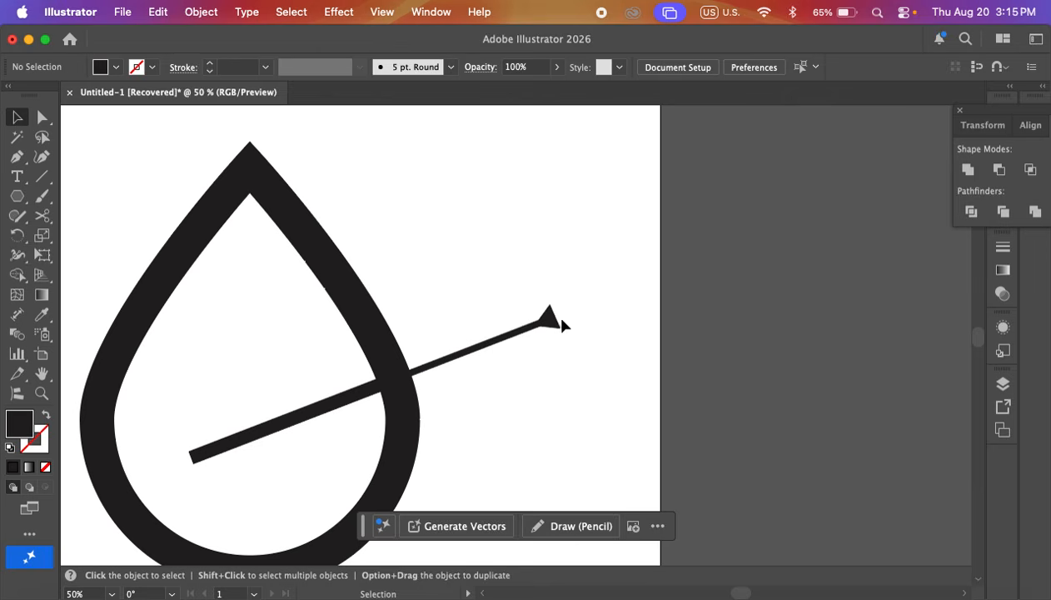
- Stretch the triangle lengthwise into a slimmer flare and align it with the outer end of the thin line
{"action": "left_click", "coordinate": [550, 315]}
{"action": "scroll", "coordinate": [556, 320], "scroll_direction": "up", "scroll_amount": 1}
{"action": "scroll", "coordinate": [556, 321], "scroll_direction": "up", "scroll_amount": 1}
{"action": "mouse_move", "coordinate": [558, 311]}
{"action": "left_mouse_down"}
{"action": "mouse_move", "coordinate": [577, 300]}
{"action": "mouse_move", "coordinate": [562, 315]}
{"action": "left_mouse_up"}
{"action": "left_click", "coordinate": [669, 307]}
{"action": "scroll", "coordinate": [558, 329], "scroll_direction": "up", "scroll_amount": 1}
{"action": "left_click", "coordinate": [678, 282]}
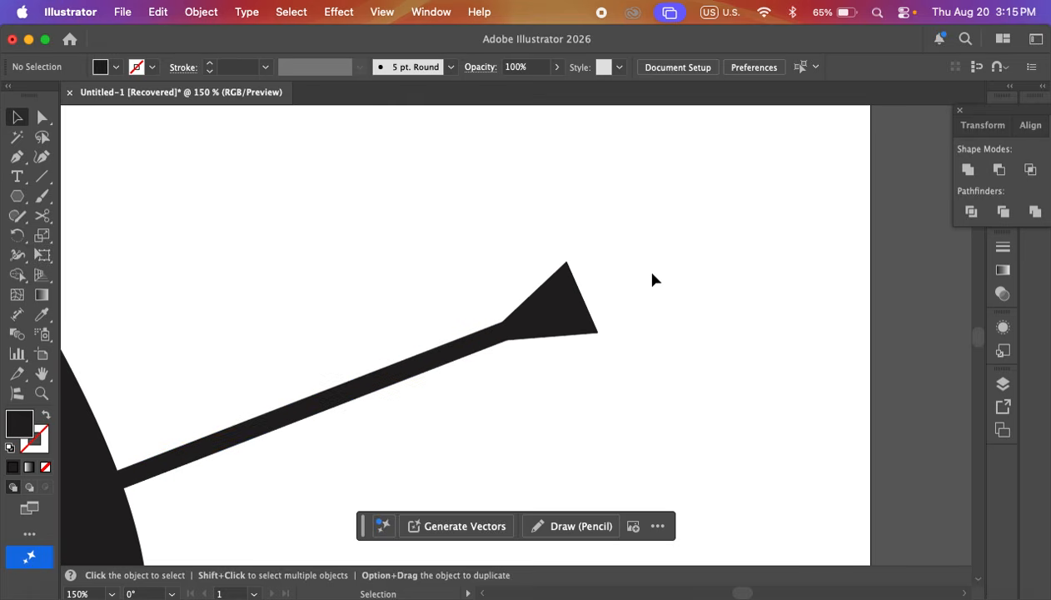
{"action": "left_click", "coordinate": [548, 328]}
{"action": "left_click_drag", "start_coordinate": [583, 295], "coordinate": [594, 292]}
{"action": "left_click", "coordinate": [665, 306]}
- Unite the triangle and the thin line segment into a single shape with Pathfinder
{"action": "left_click_drag", "start_coordinate": [669, 247], "coordinate": [399, 354]}
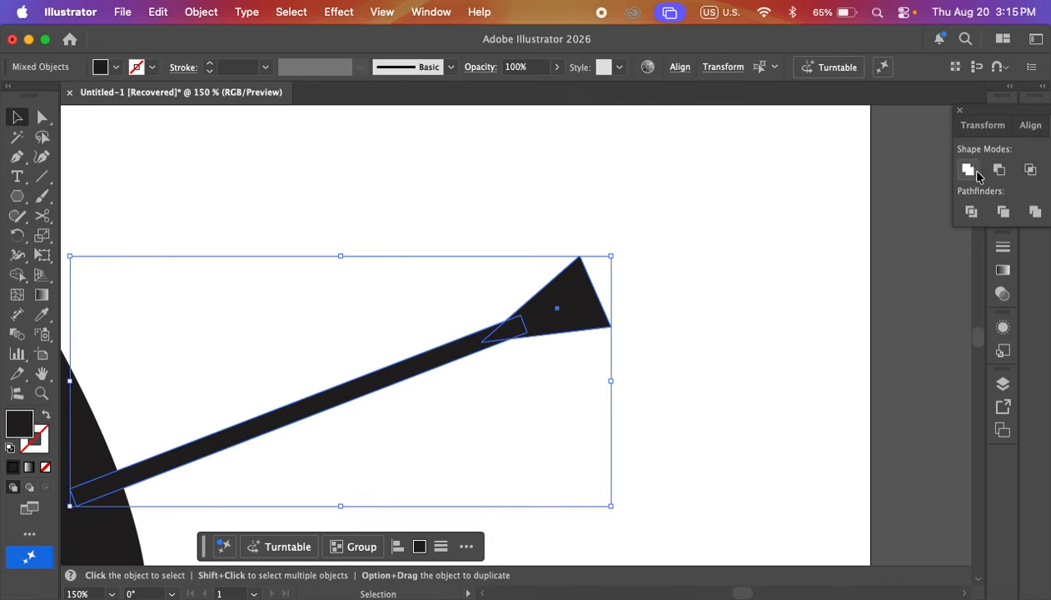
{"action": "left_click_drag", "start_coordinate": [992, 117], "coordinate": [778, 148]}
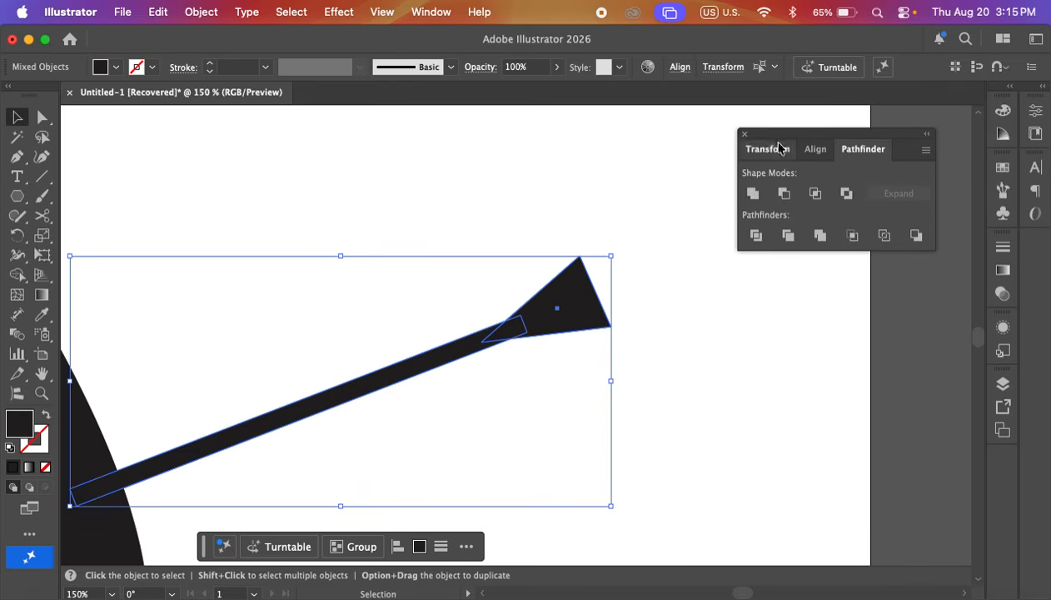
{"action": "left_click", "coordinate": [752, 194]}
{"action": "left_click", "coordinate": [710, 369]}
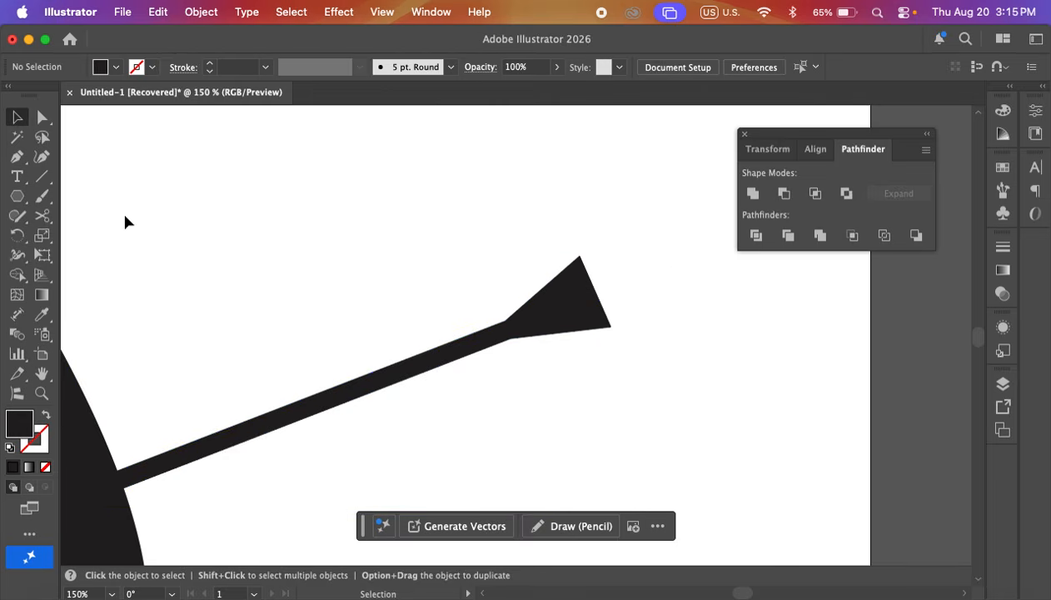
- Round the two inner corners where the triangular flare meets the thin line
{"action": "key", "text": "a"}
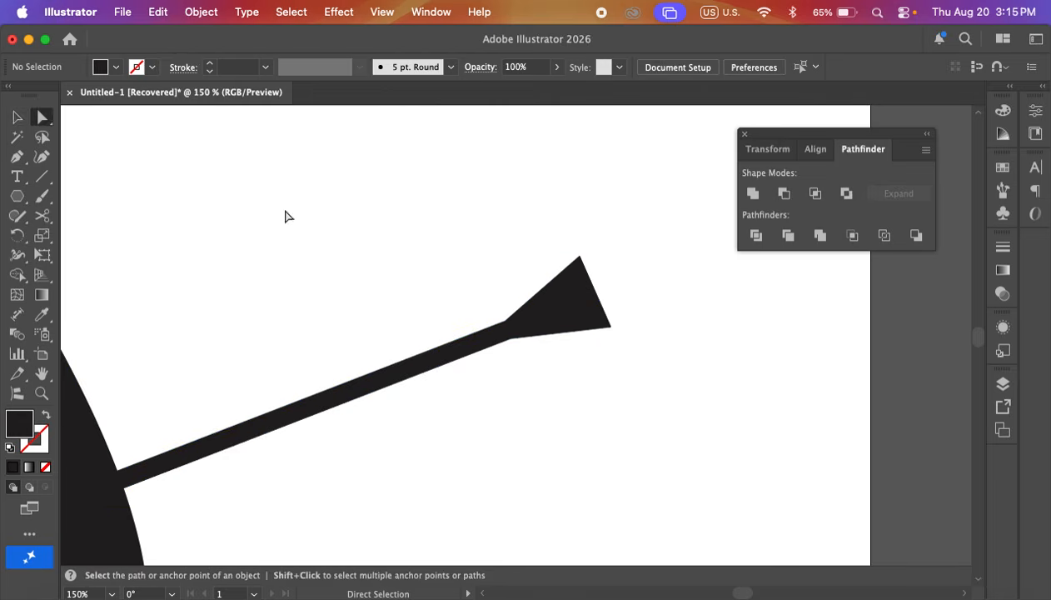
{"action": "left_click", "coordinate": [487, 331]}
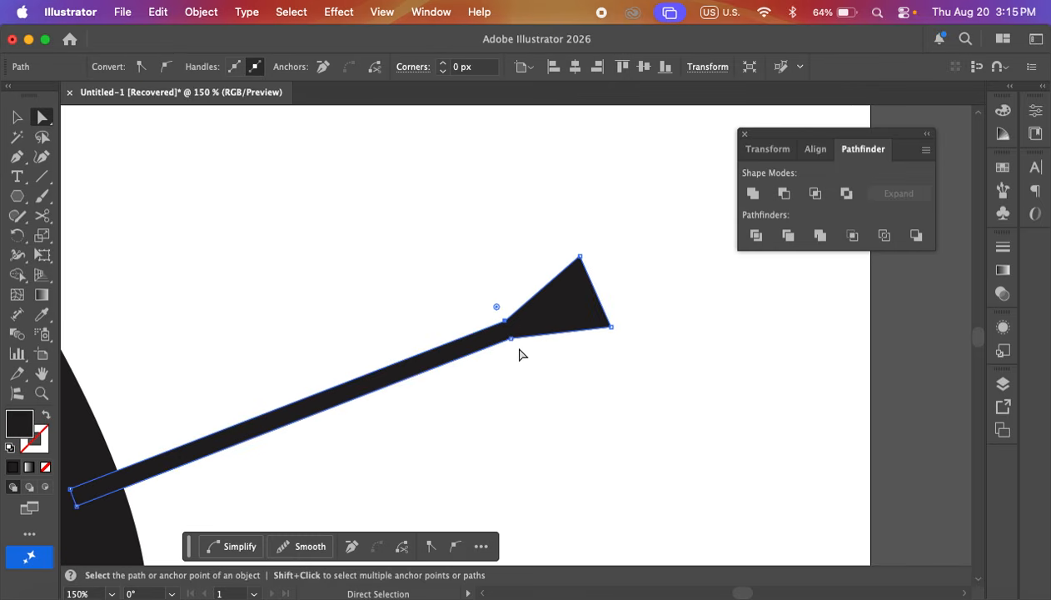
{"action": "left_click", "coordinate": [513, 340]}
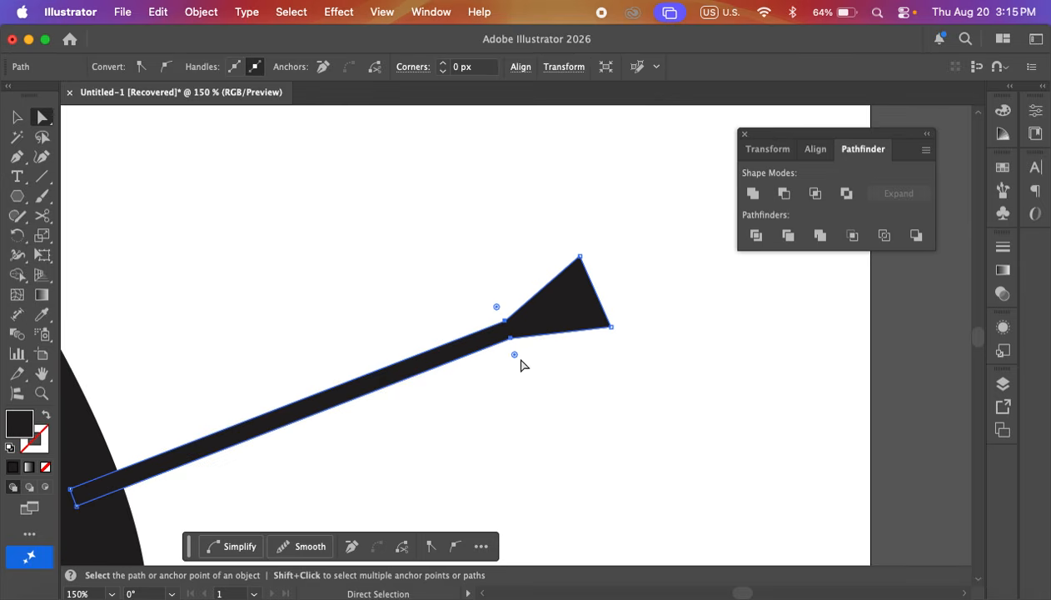
{"action": "left_click_drag", "start_coordinate": [514, 355], "coordinate": [533, 405]}
{"action": "left_click", "coordinate": [589, 391]}
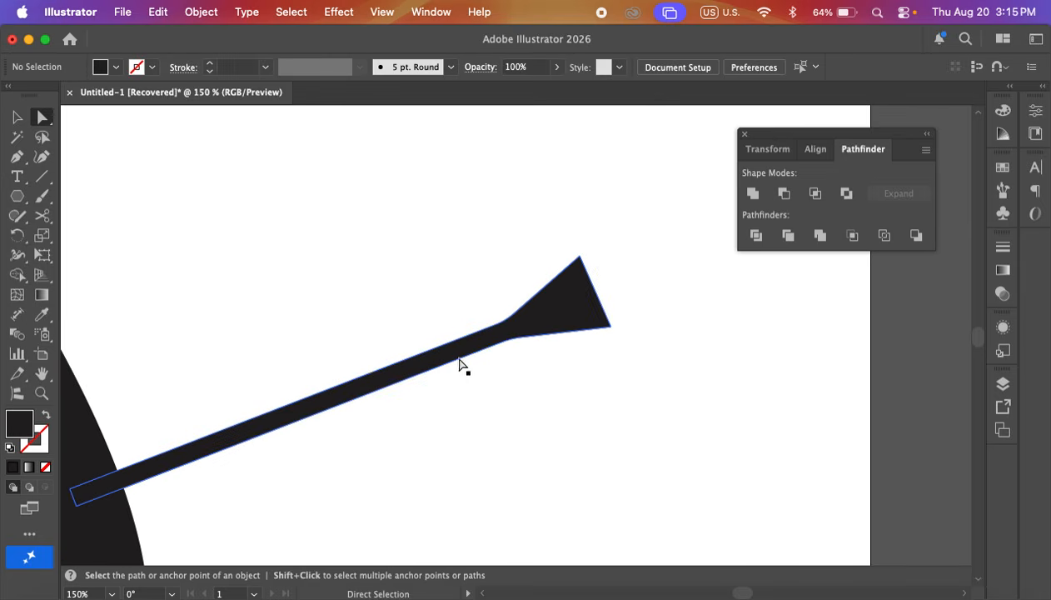
- Thicken the line segment inside the droplet to a 38 pt stroke
{"action": "key", "text": "v"}
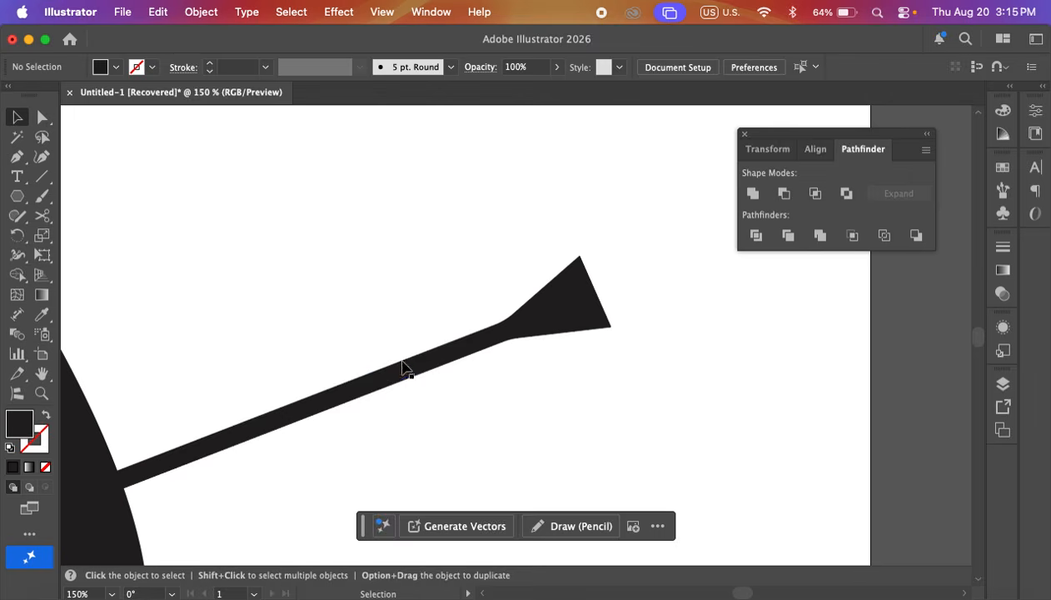
{"action": "left_click", "coordinate": [403, 367]}
{"action": "left_click", "coordinate": [338, 288]}
{"action": "key", "text": "super+minus"}
{"action": "left_click_drag", "start_coordinate": [371, 387], "coordinate": [758, 266]}
{"action": "key", "text": "super+minus"}
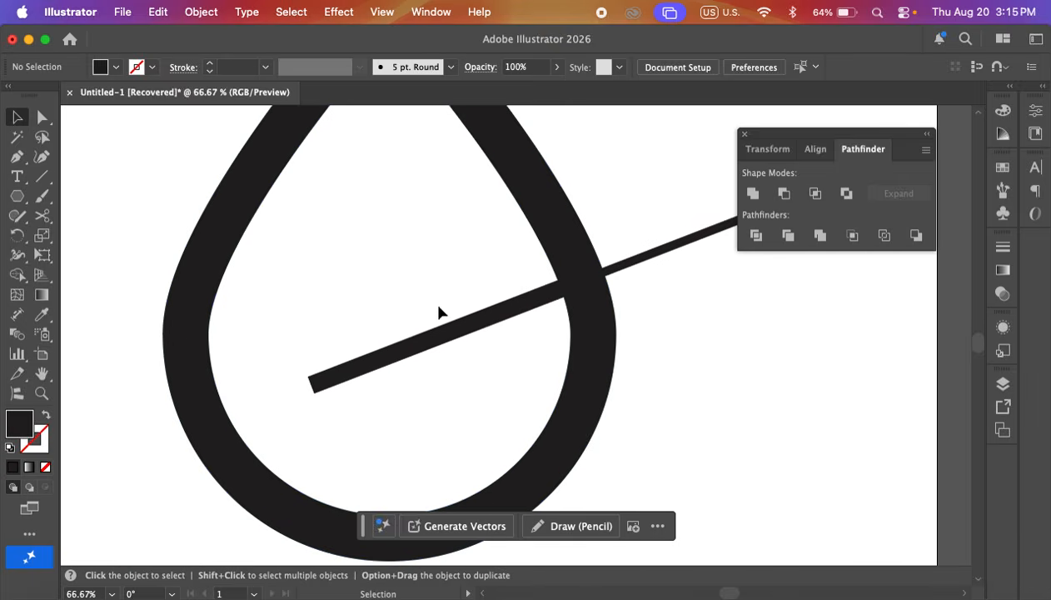
{"action": "left_click", "coordinate": [394, 352]}
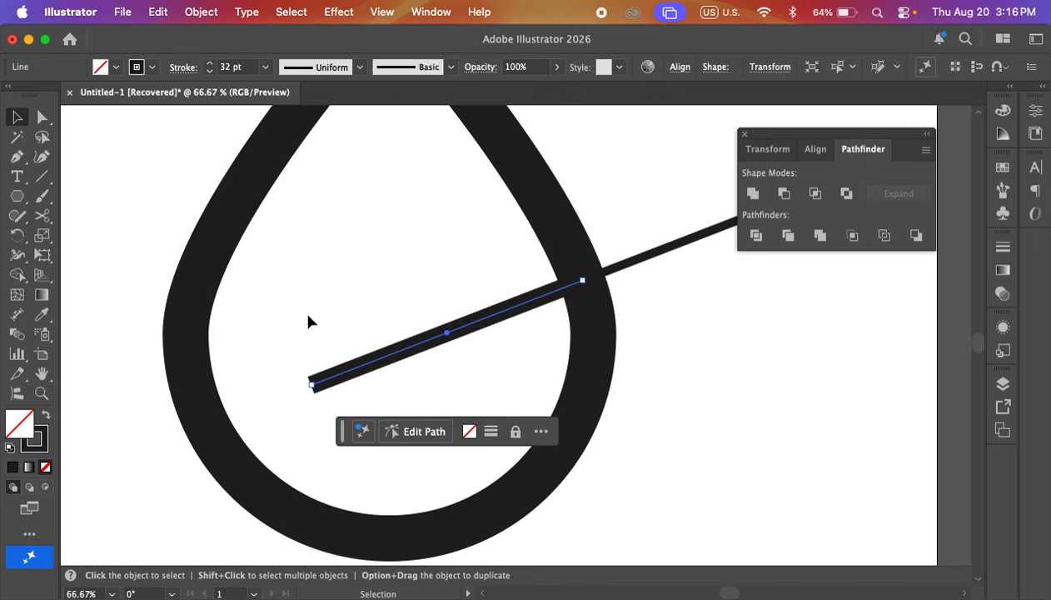
{"action": "left_click", "coordinate": [340, 339]}
{"action": "left_click", "coordinate": [375, 348]}
{"action": "left_click", "coordinate": [210, 63]}
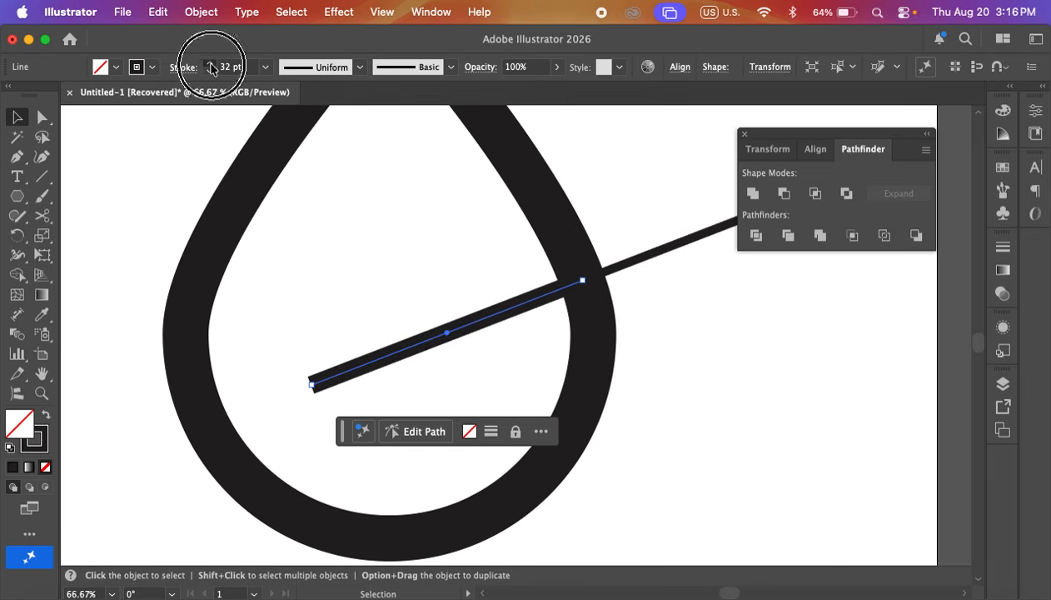
{"action": "left_click", "coordinate": [210, 64]}
{"action": "left_click", "coordinate": [210, 64]}
{"action": "left_click", "coordinate": [210, 64]}
{"action": "left_click", "coordinate": [210, 64]}
{"action": "left_click", "coordinate": [210, 64]}
{"action": "left_click", "coordinate": [364, 267]}
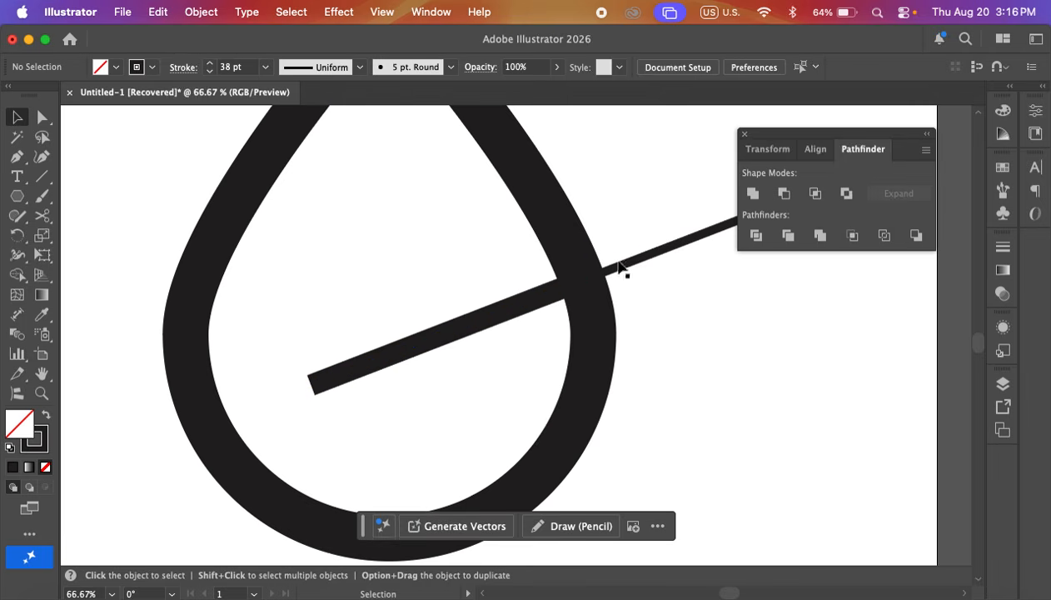
- Try to extend the thick line's inner end with a perpendicular Pen segment about 100 px long, and undo it
{"action": "scroll", "coordinate": [376, 281], "scroll_direction": "down", "scroll_amount": 5}
{"action": "scroll", "coordinate": [376, 282], "scroll_direction": "up", "scroll_amount": 1}
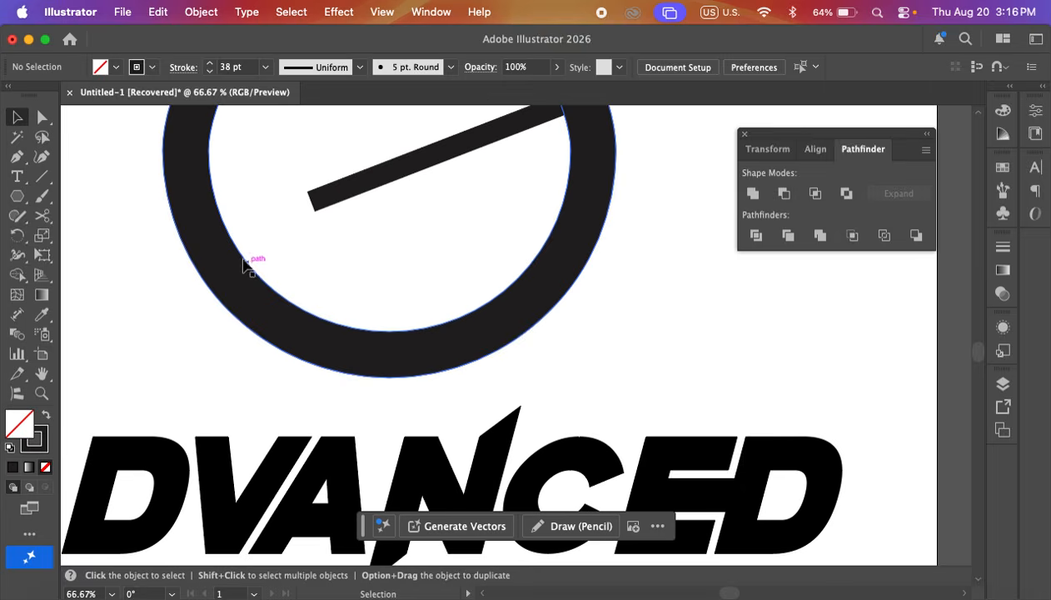
{"action": "scroll", "coordinate": [334, 223], "scroll_direction": "up", "scroll_amount": 1}
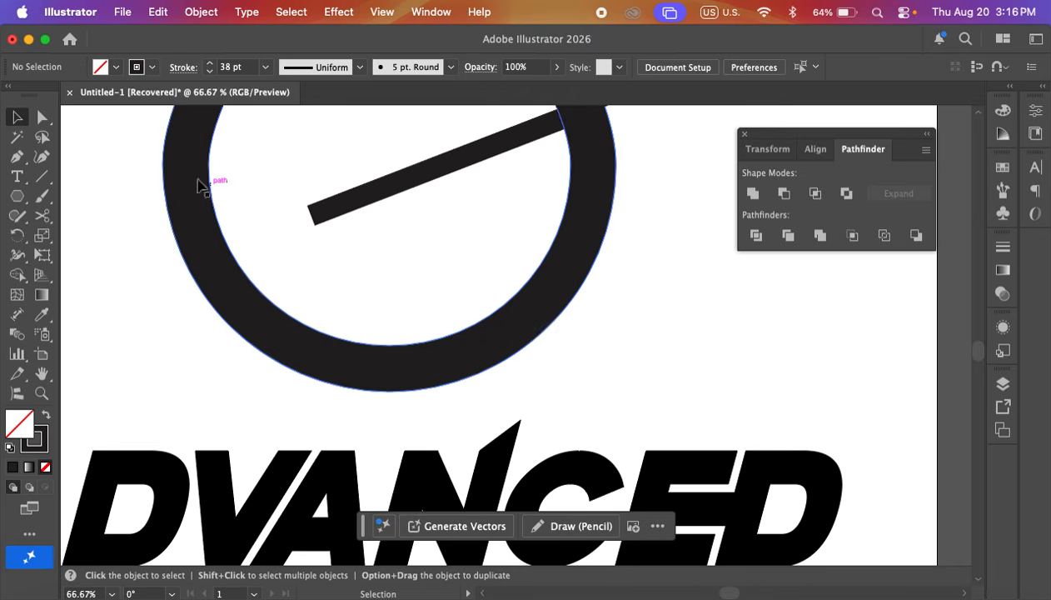
{"action": "left_click", "coordinate": [16, 157]}
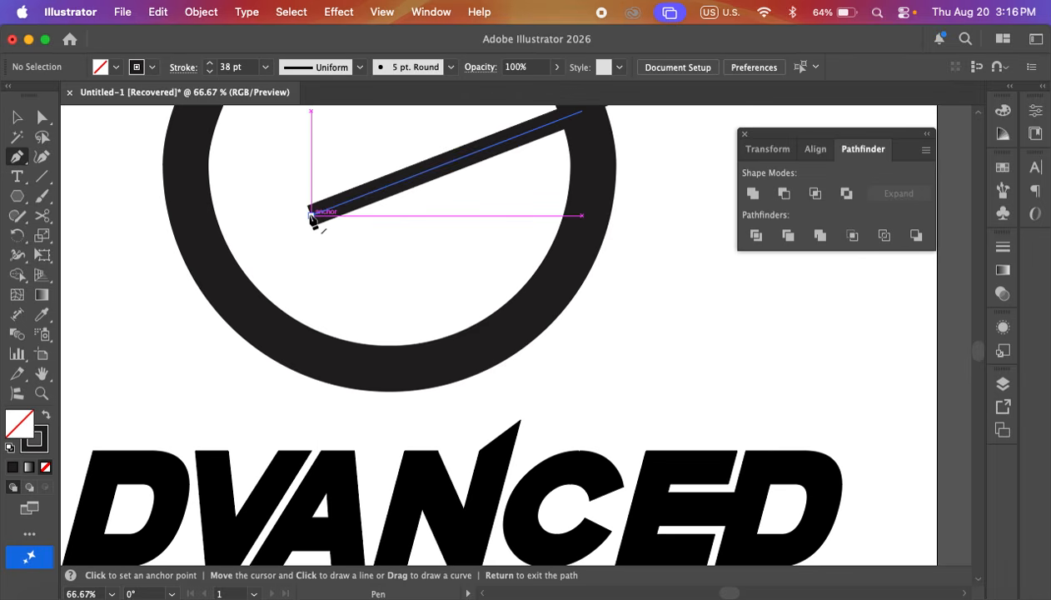
{"action": "left_click", "coordinate": [311, 214]}
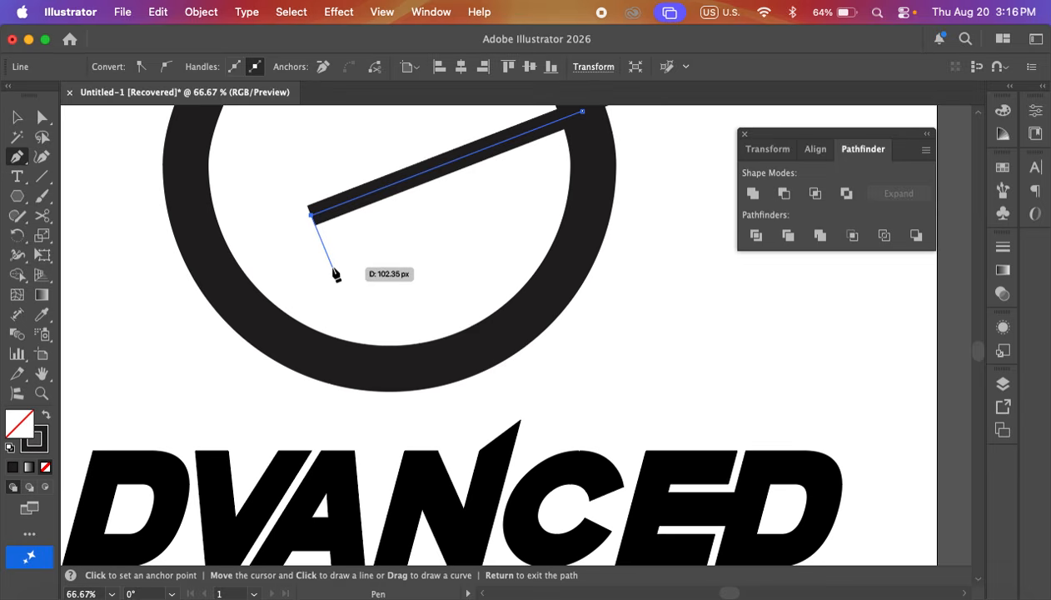
{"action": "left_click", "coordinate": [333, 267]}
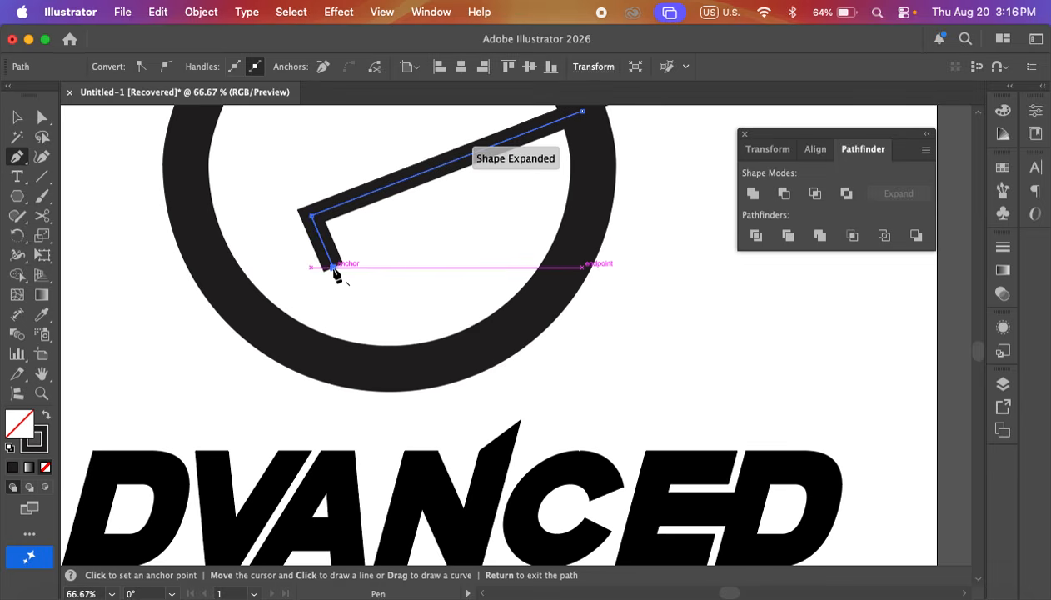
{"action": "key", "text": "super+z"}
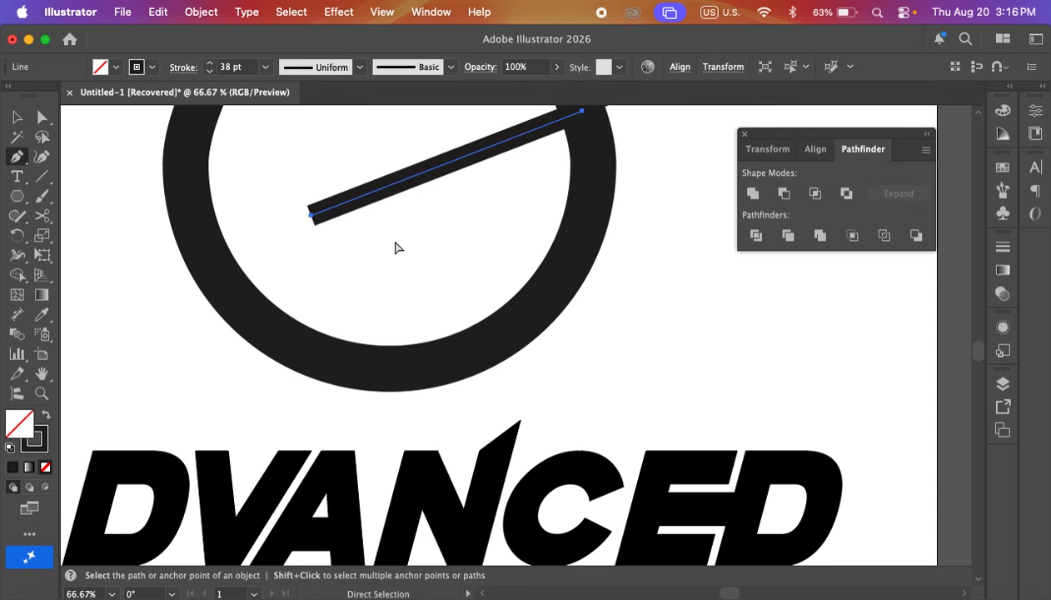
{"action": "key", "text": "v"}
{"action": "left_click", "coordinate": [424, 200]}
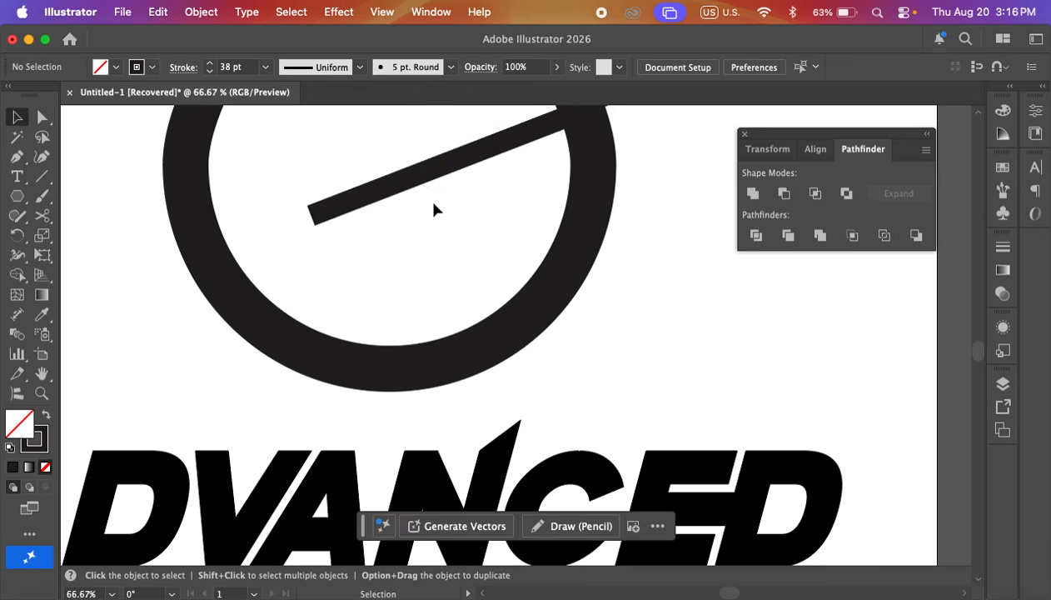
- Expand the fill and stroke of the thick line segment inside the droplet into a shape
{"action": "left_click", "coordinate": [392, 185]}
{"action": "left_click", "coordinate": [200, 12]}
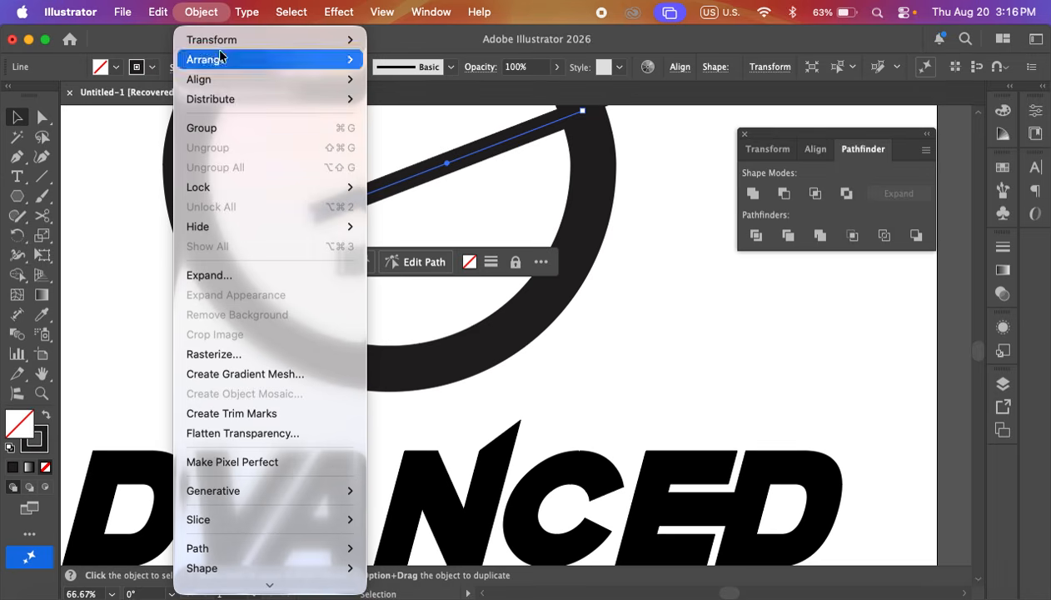
{"action": "left_click", "coordinate": [227, 271]}
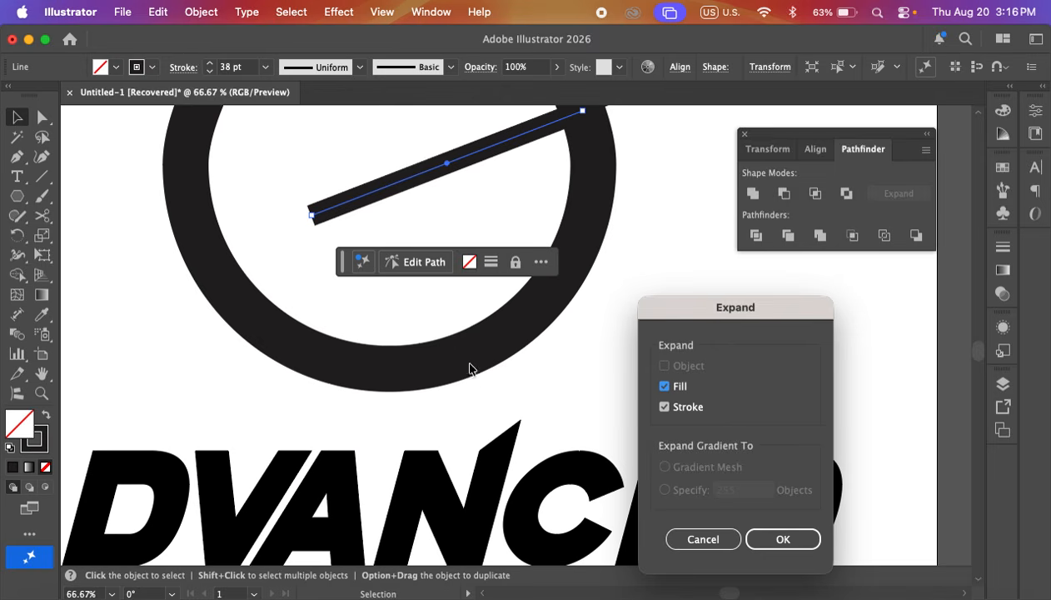
{"action": "left_click", "coordinate": [777, 539]}
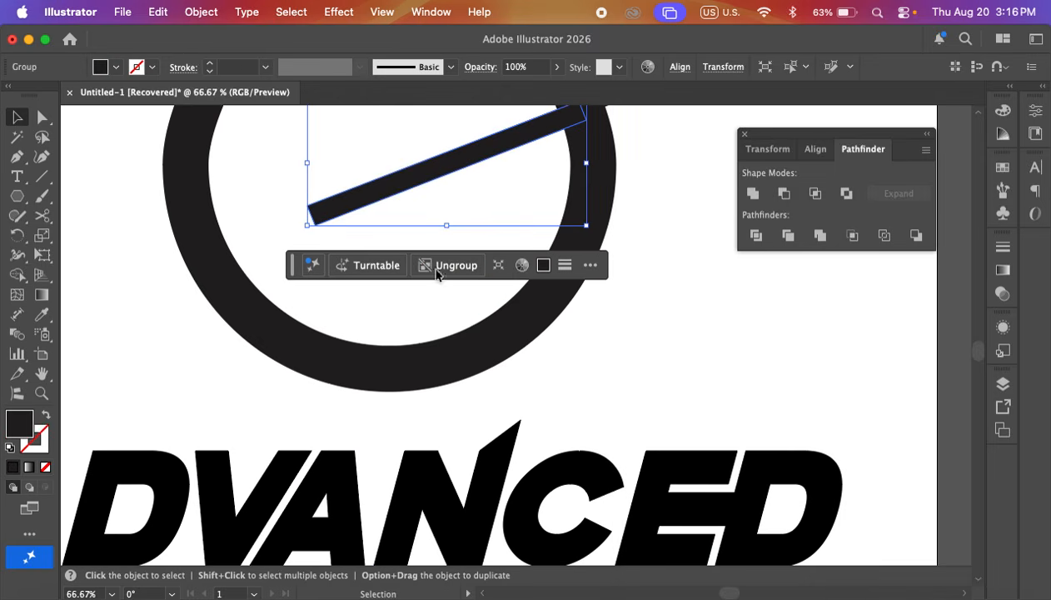
{"action": "left_click", "coordinate": [462, 193]}
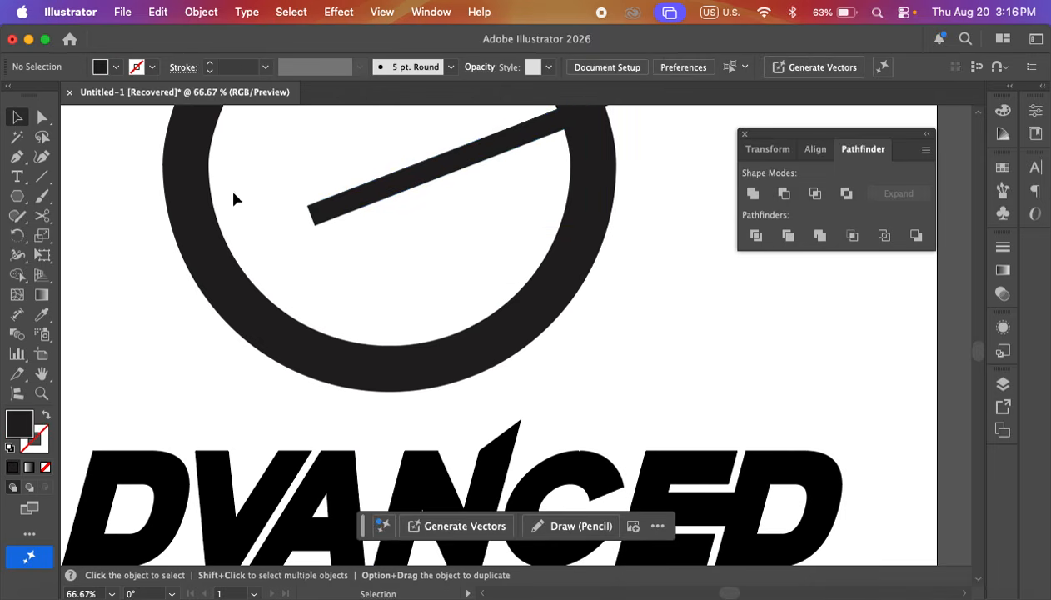
- Draw an unfilled, stroked four-point guard outline below the thick line's inner end with the Pen tool, its first side about 130 px long
{"action": "left_click", "coordinate": [16, 156]}
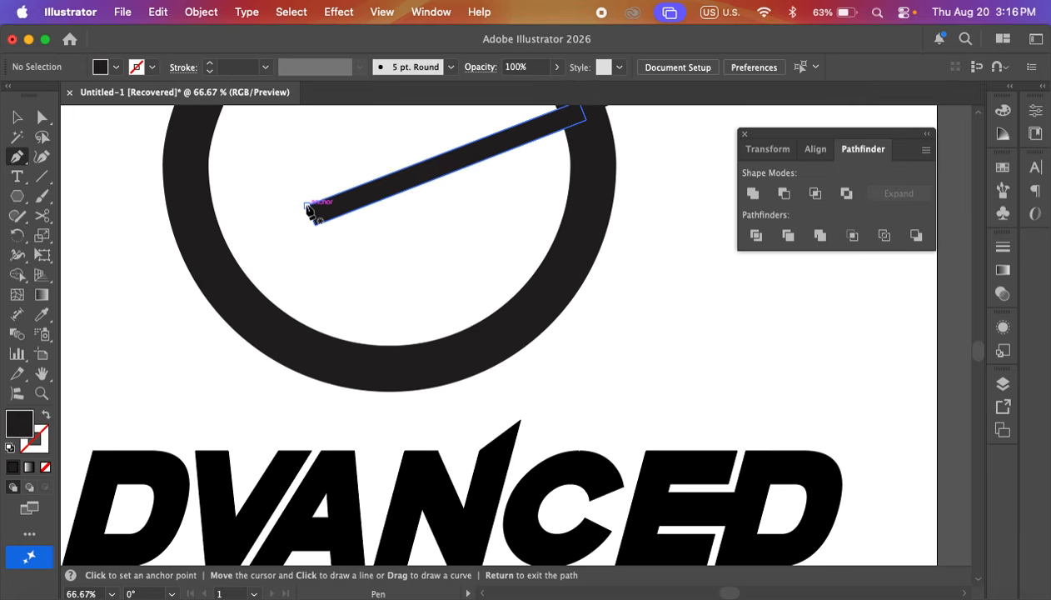
{"action": "left_click", "coordinate": [309, 208]}
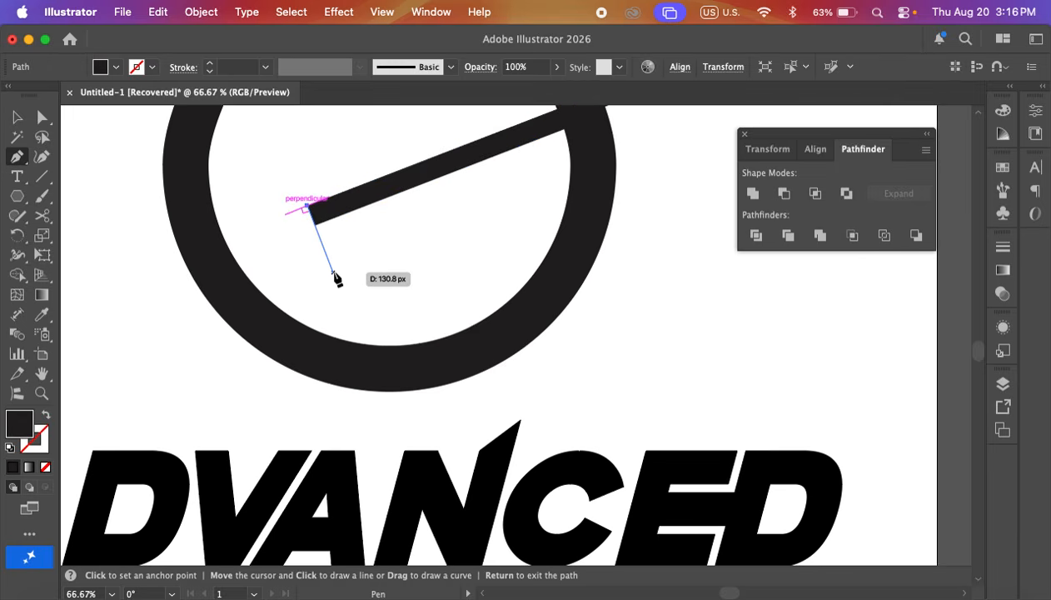
{"action": "left_click", "coordinate": [333, 270]}
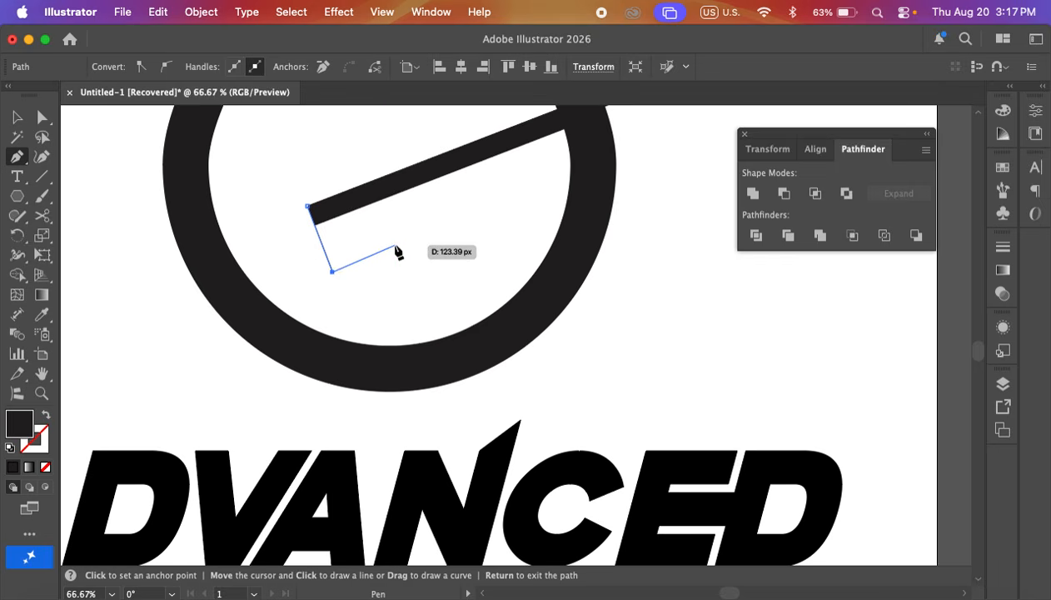
{"action": "left_click", "coordinate": [404, 240]}
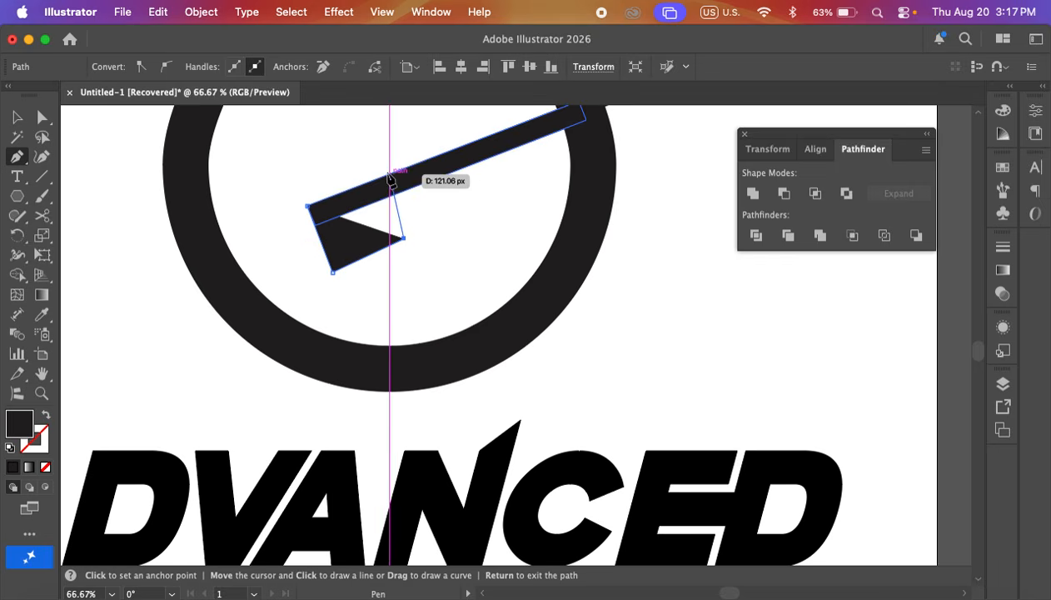
{"action": "left_click", "coordinate": [390, 175]}
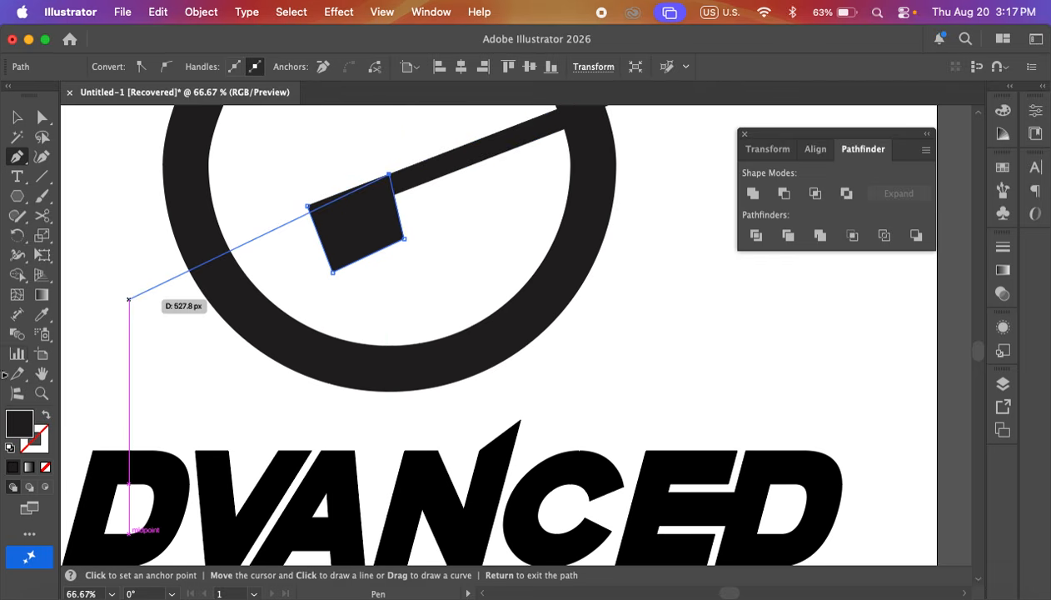
{"action": "left_click", "coordinate": [47, 416]}
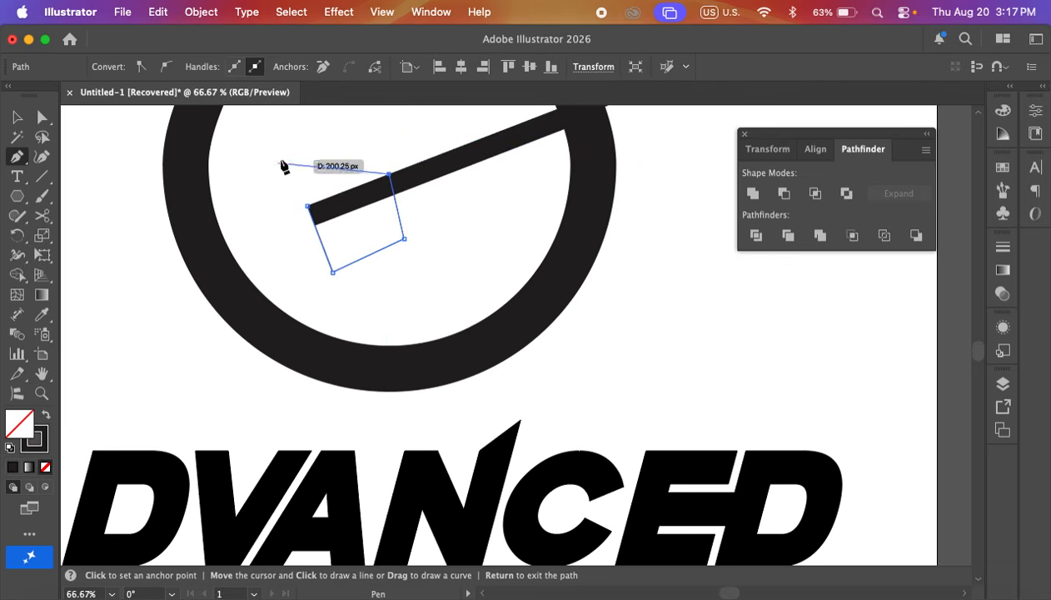
{"action": "left_click", "coordinate": [16, 118]}
{"action": "left_click", "coordinate": [429, 224]}
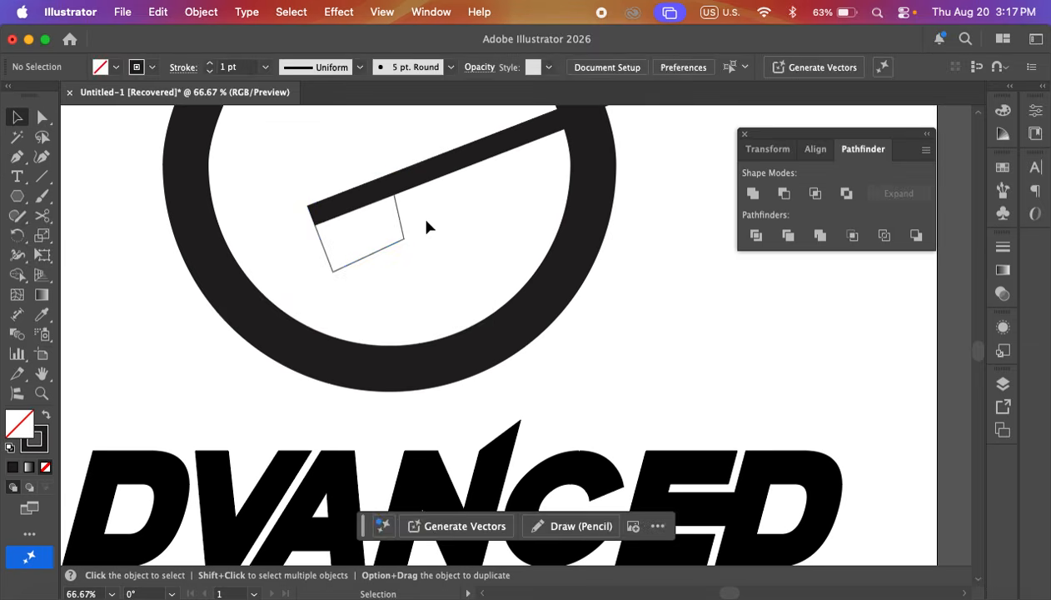
- Thicken the guard outline below the thick line to an 11 pt stroke
{"action": "left_click", "coordinate": [377, 254]}
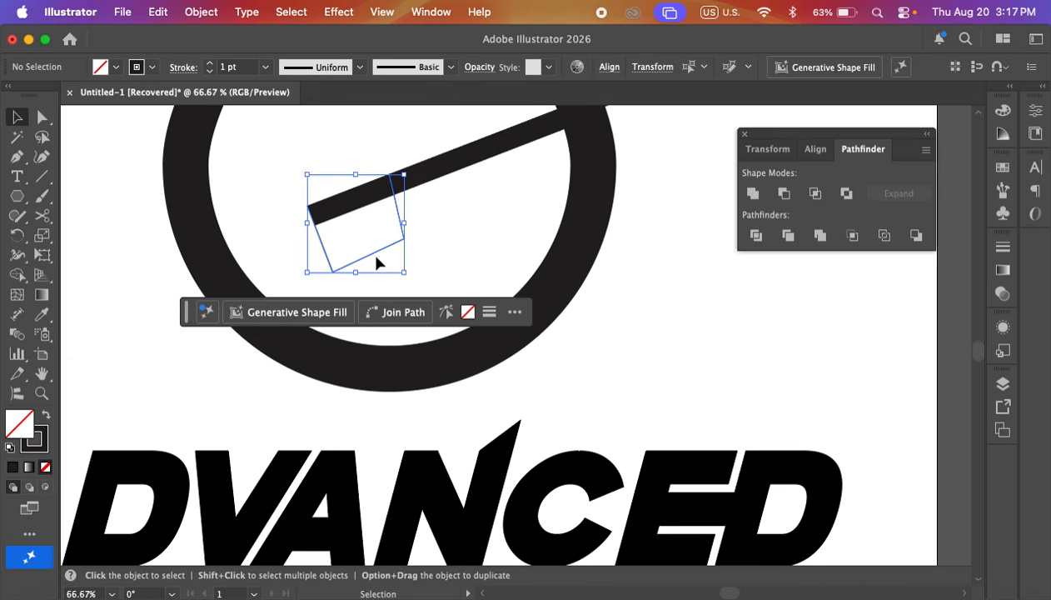
{"action": "left_click", "coordinate": [209, 65]}
{"action": "left_click", "coordinate": [209, 64]}
{"action": "left_click", "coordinate": [209, 64]}
{"action": "left_click", "coordinate": [209, 65]}
{"action": "left_click", "coordinate": [209, 64]}
{"action": "left_click", "coordinate": [209, 64]}
{"action": "left_click", "coordinate": [209, 64]}
{"action": "left_click", "coordinate": [209, 64]}
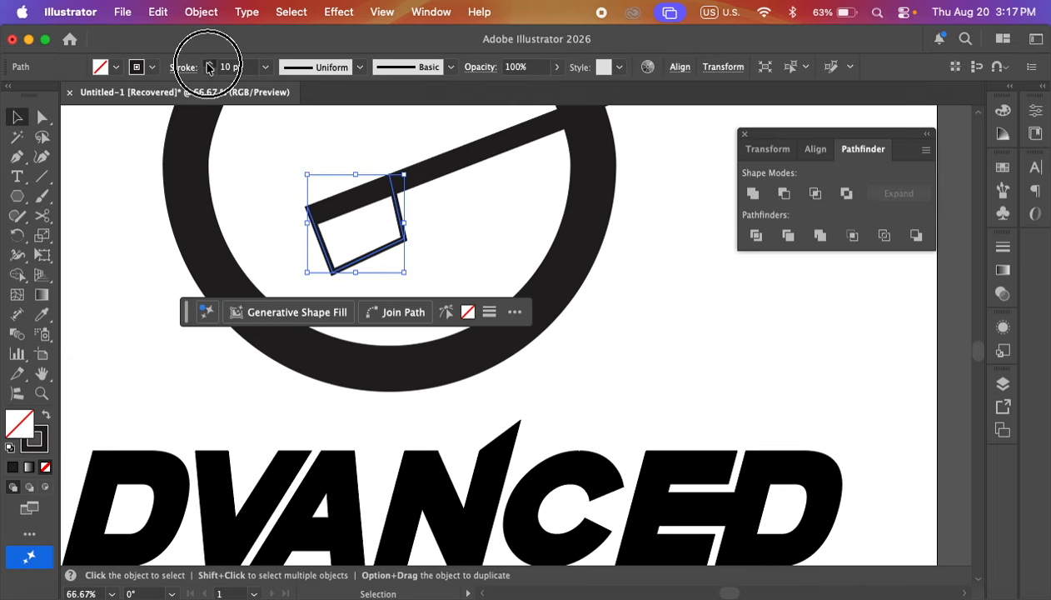
{"action": "left_click", "coordinate": [467, 224]}
- Round the guard outline's outer lower corner, facing the droplet's centre, to a radius of about 53 px
{"action": "left_click_drag", "start_coordinate": [451, 204], "coordinate": [351, 278]}
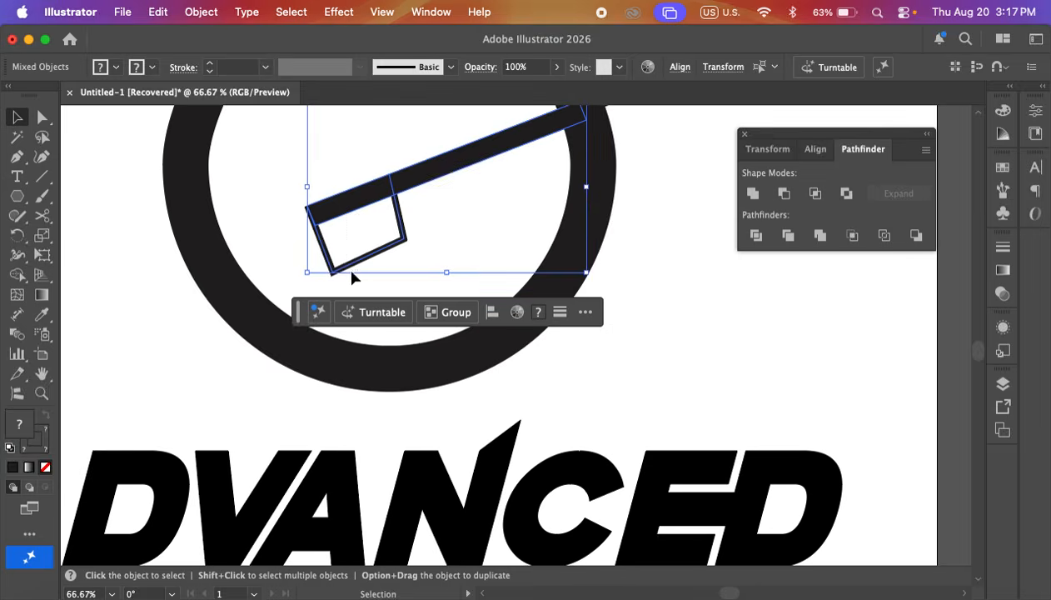
{"action": "left_click", "coordinate": [42, 117]}
{"action": "left_click_drag", "start_coordinate": [441, 210], "coordinate": [365, 234]}
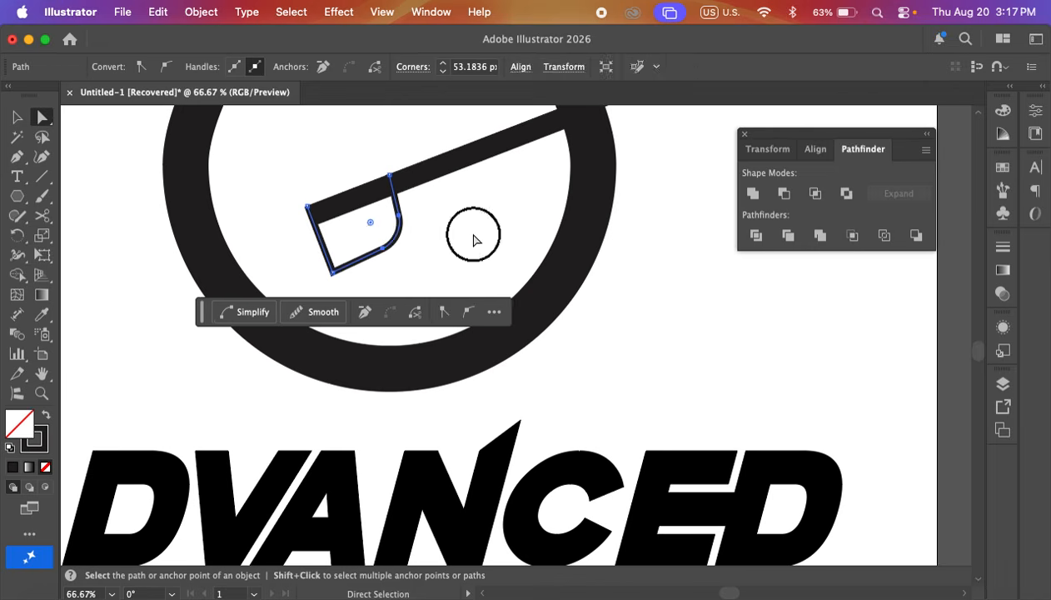
{"action": "left_click", "coordinate": [467, 244]}
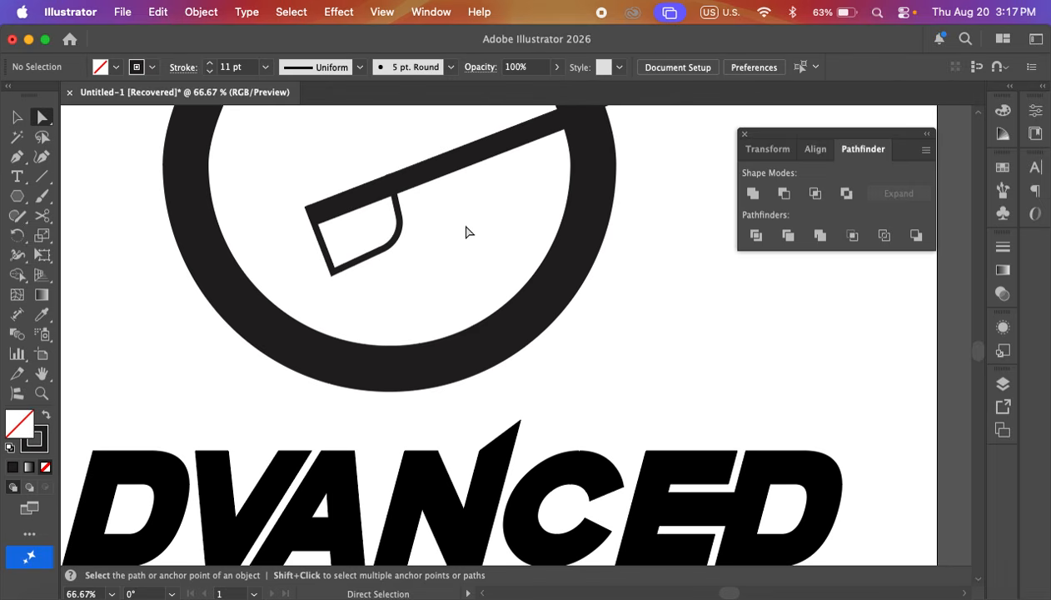
- Set the guard outline's stroke to 16 pt
{"action": "left_click", "coordinate": [18, 118]}
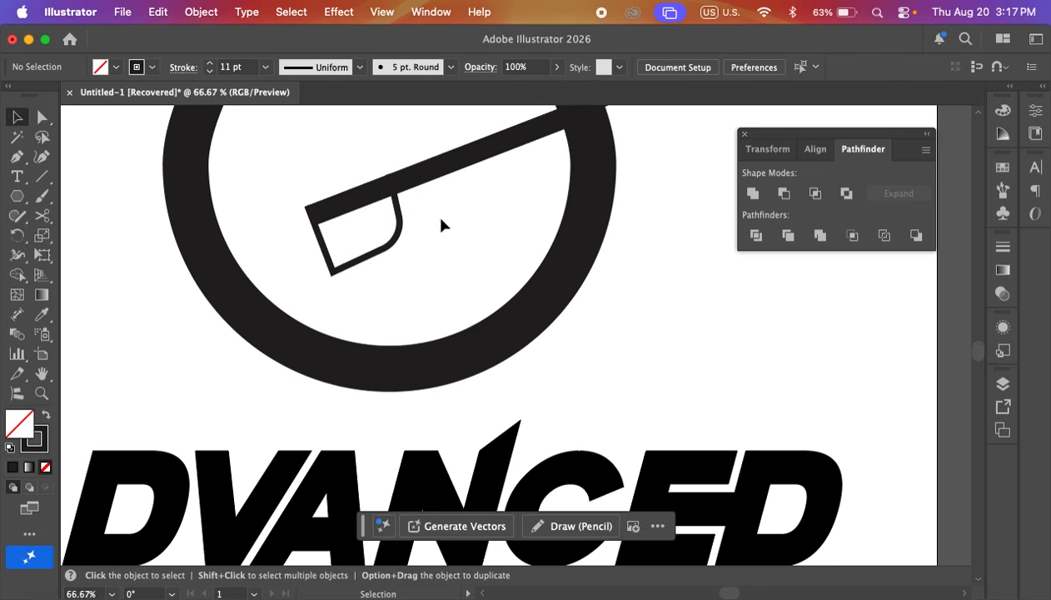
{"action": "left_click", "coordinate": [381, 256]}
{"action": "left_click", "coordinate": [211, 64]}
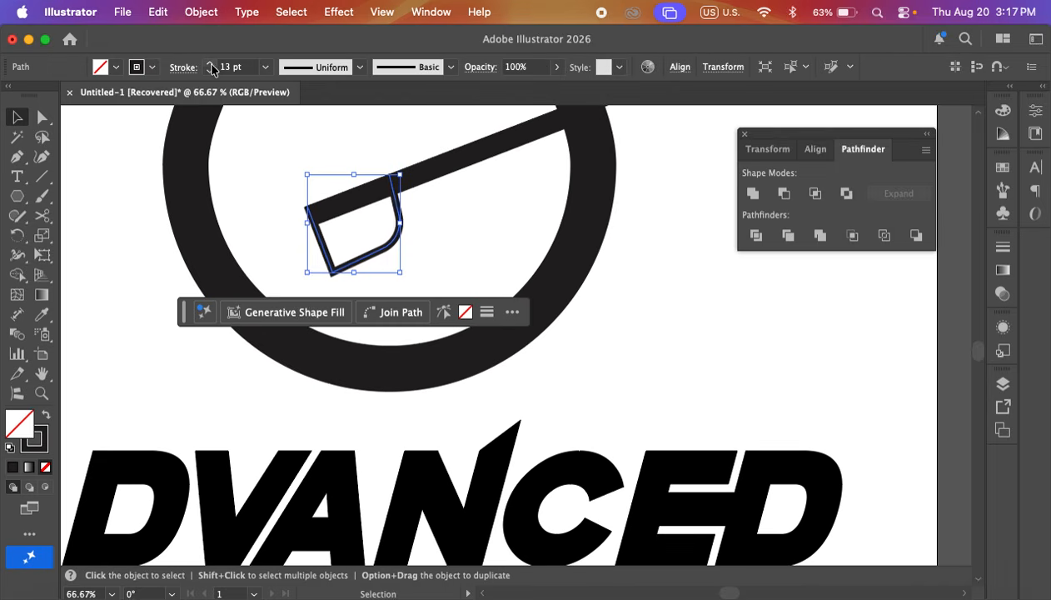
{"action": "left_click", "coordinate": [210, 64]}
{"action": "left_click", "coordinate": [445, 243]}
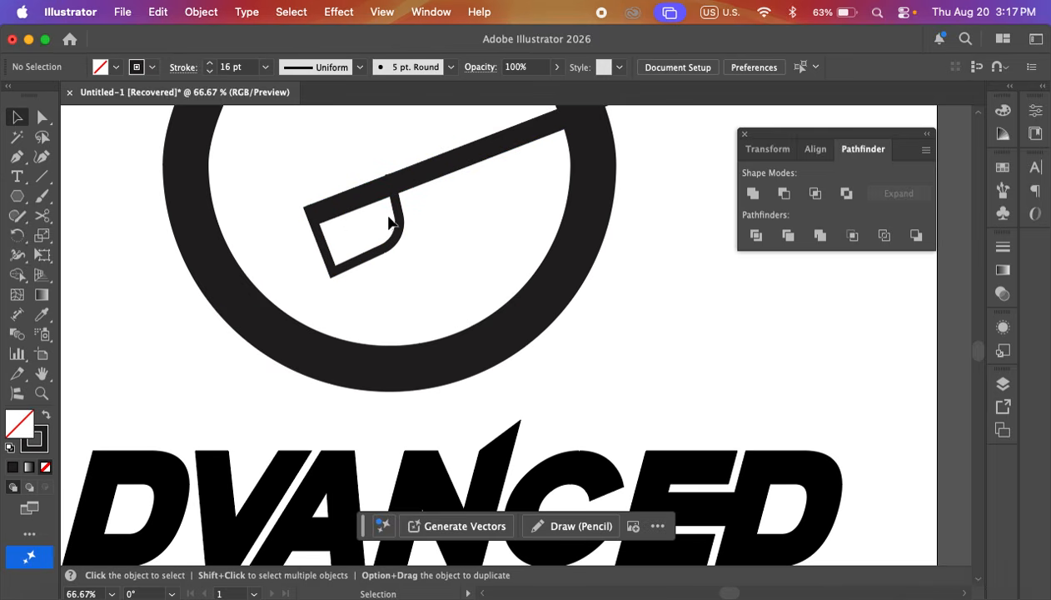
- Draw a short curved trigger path inside the guard with the Pen tool, starting on the thick line
{"action": "left_click", "coordinate": [17, 158]}
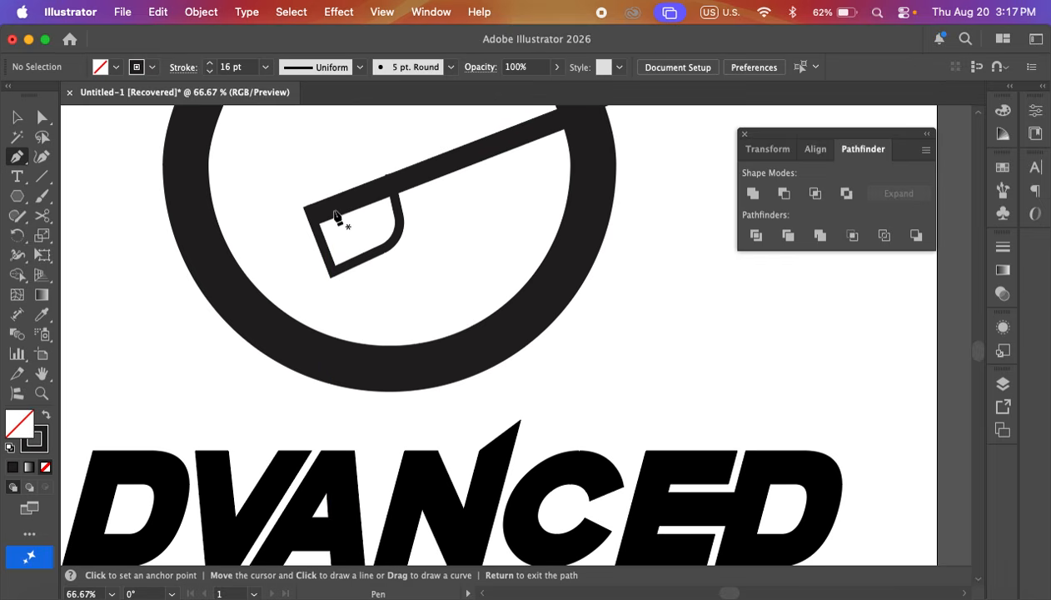
{"action": "left_click", "coordinate": [333, 210]}
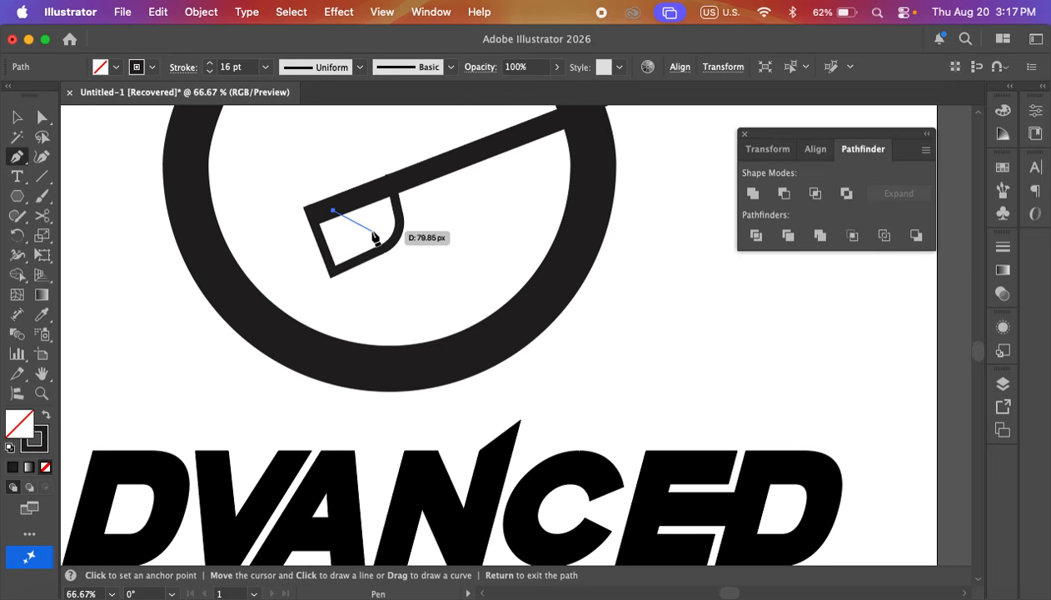
{"action": "left_click_drag", "start_coordinate": [373, 236], "coordinate": [335, 241]}
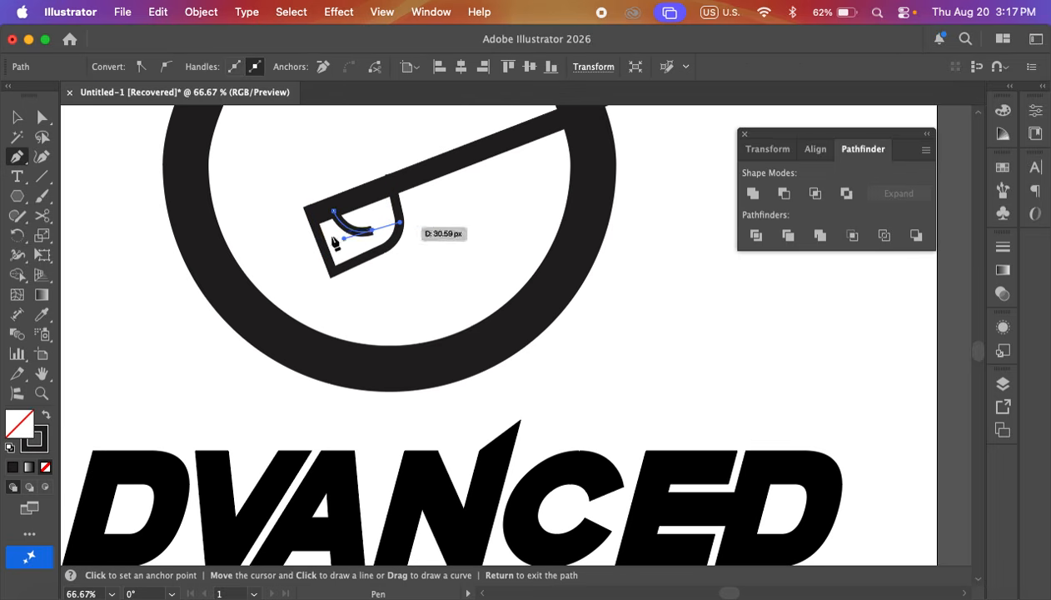
{"action": "left_click", "coordinate": [17, 117]}
{"action": "left_click", "coordinate": [474, 230]}
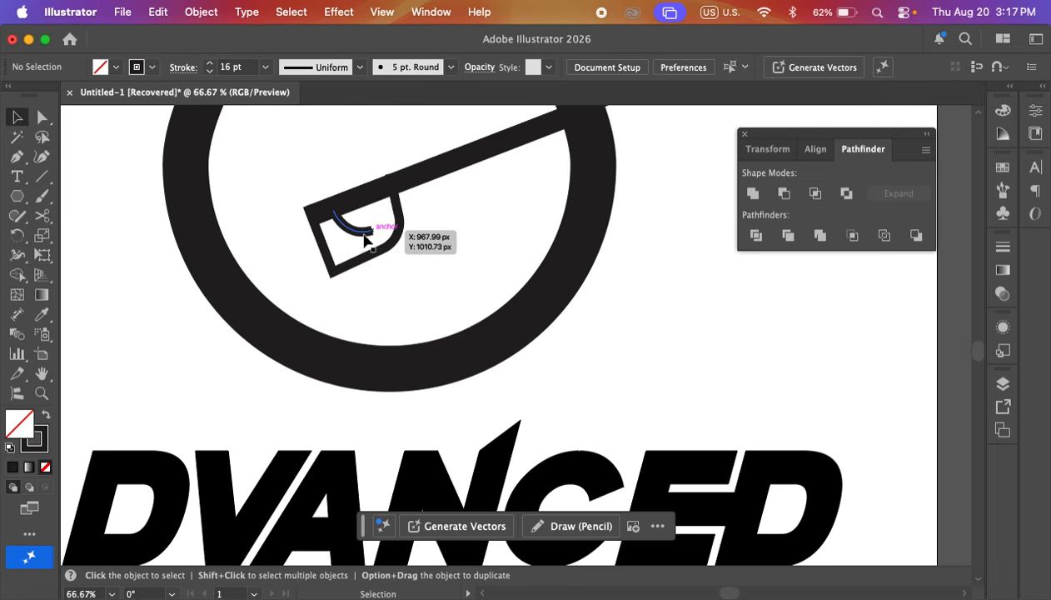
- Apply the triangular tapering width profile to the curved trigger path
{"action": "left_click", "coordinate": [354, 230]}
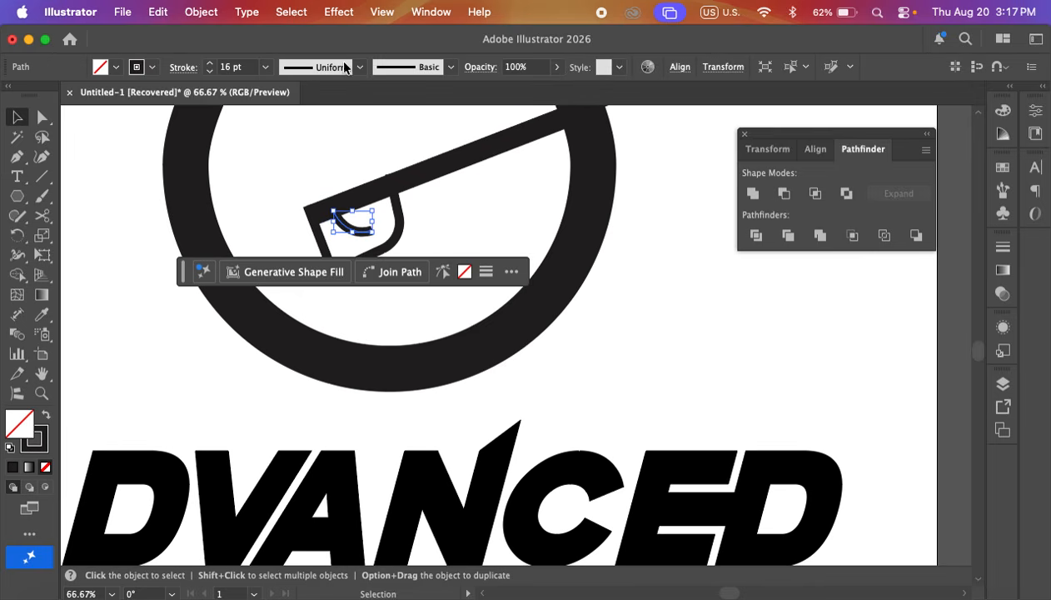
{"action": "left_click", "coordinate": [359, 69]}
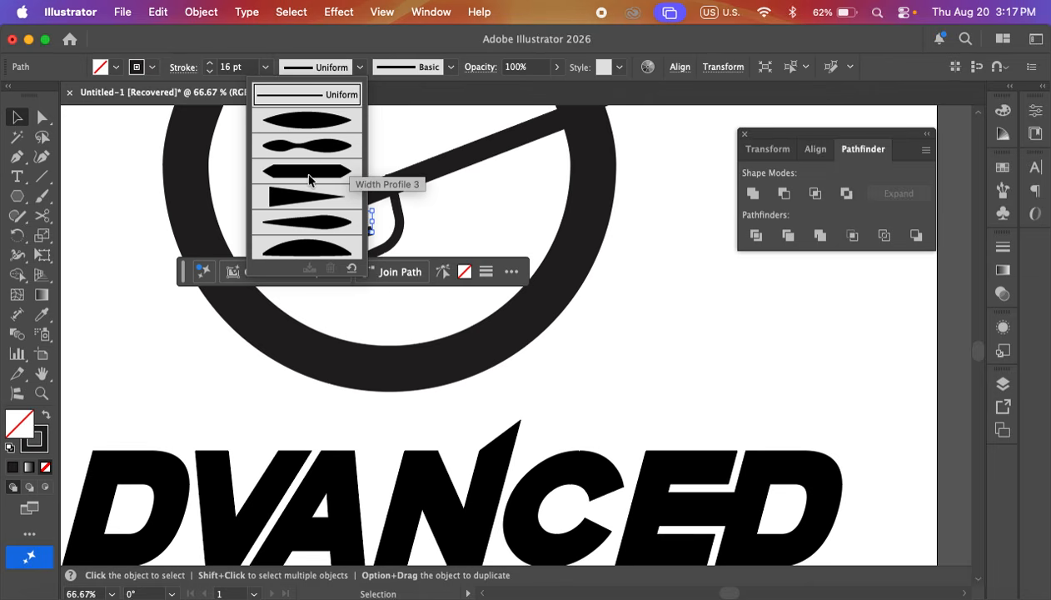
{"action": "left_click", "coordinate": [305, 203]}
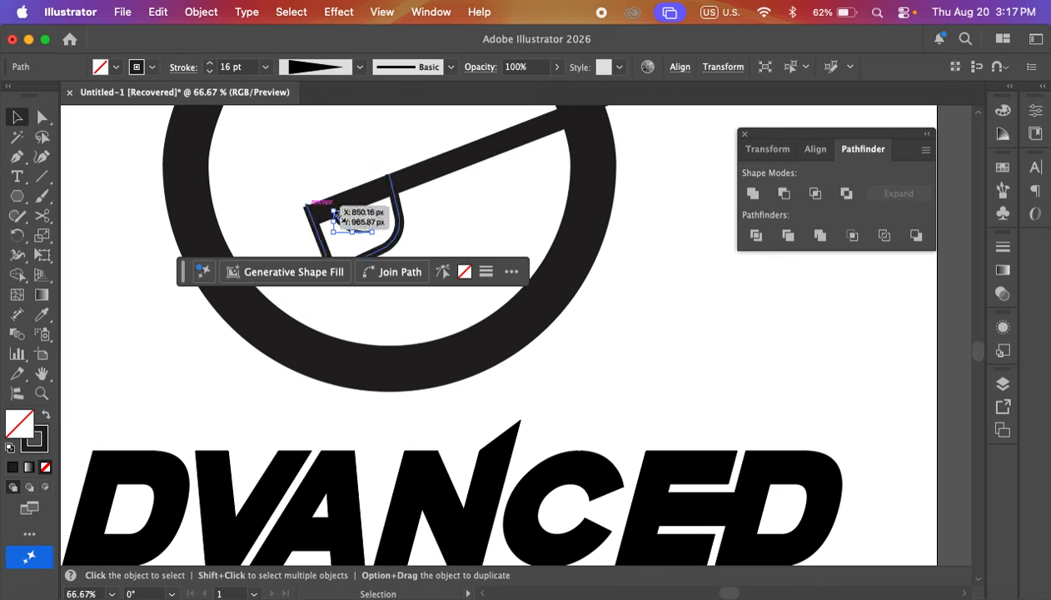
{"action": "left_click", "coordinate": [446, 253]}
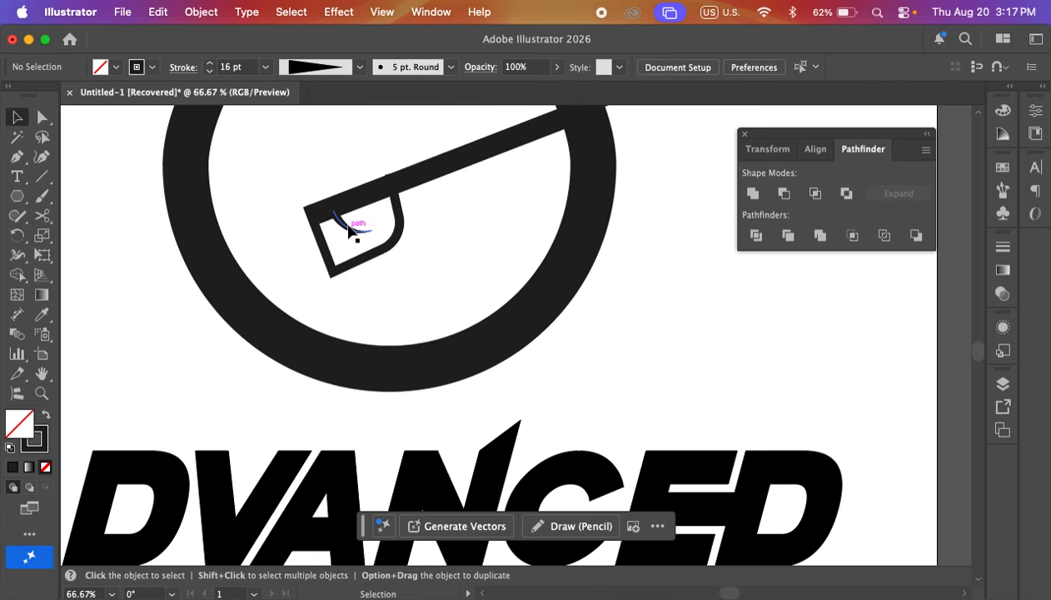
- Set the tapered trigger curve's stroke to 19 pt
{"action": "left_click", "coordinate": [347, 233]}
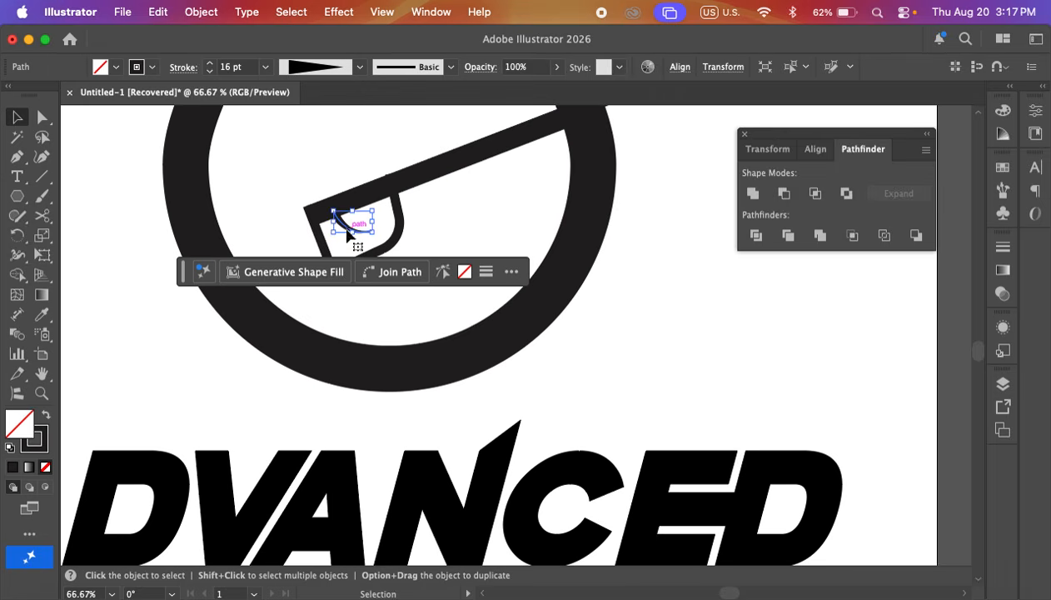
{"action": "left_click", "coordinate": [211, 64]}
{"action": "left_click", "coordinate": [210, 64]}
{"action": "left_click", "coordinate": [211, 63]}
{"action": "left_click", "coordinate": [446, 192]}
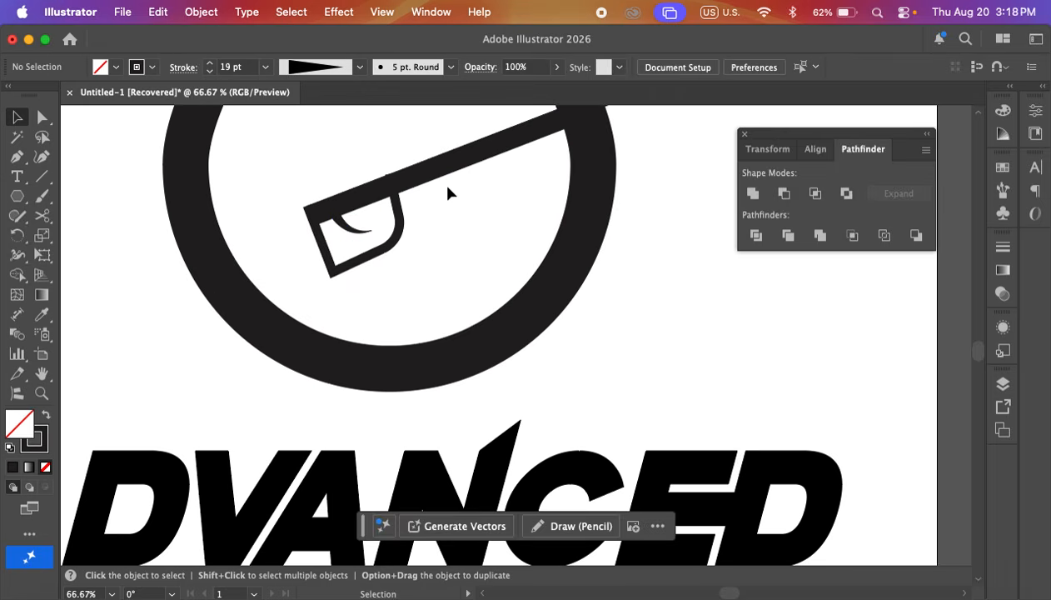
{"action": "left_click_drag", "start_coordinate": [346, 231], "coordinate": [348, 230]}
{"action": "left_click", "coordinate": [375, 247]}
- Shift the guard outline's upper end point slightly so its corner stays within the thick line's upper edge
{"action": "scroll", "coordinate": [399, 187], "scroll_direction": "up", "scroll_amount": 3}
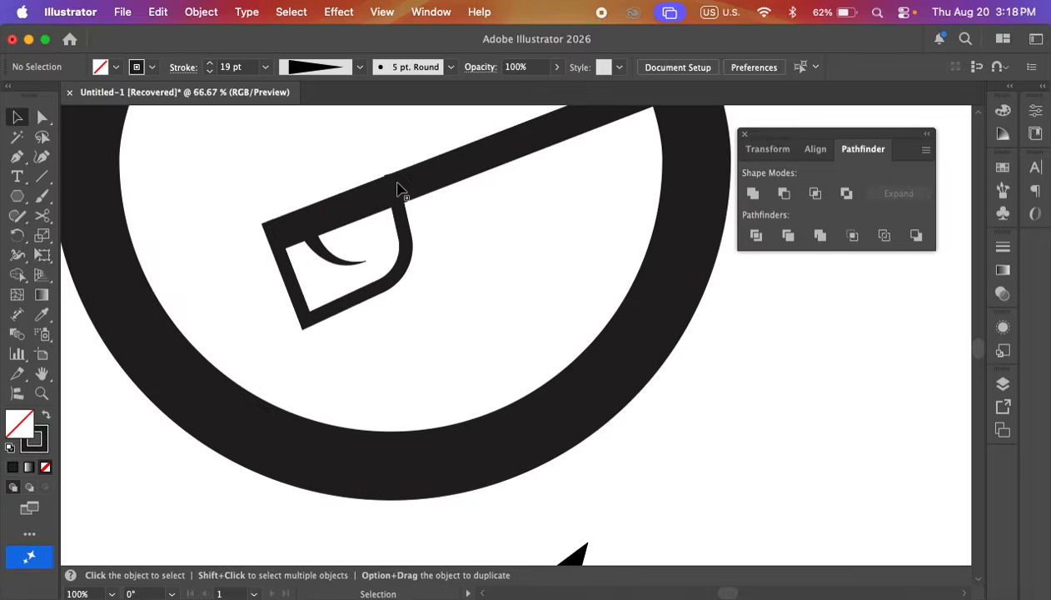
{"action": "left_click", "coordinate": [40, 118]}
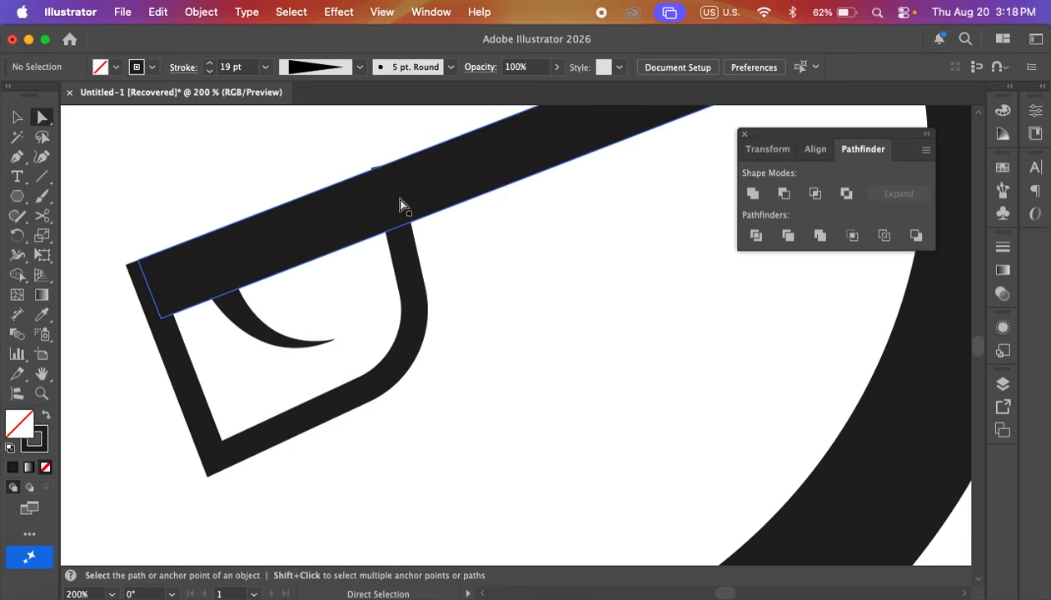
{"action": "left_click_drag", "start_coordinate": [386, 165], "coordinate": [385, 170]}
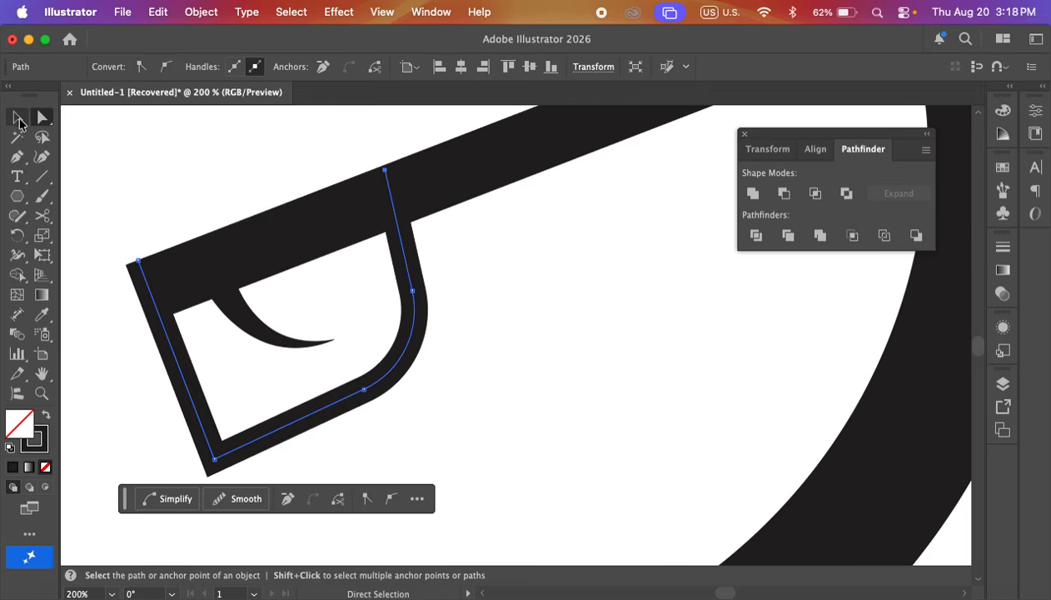
{"action": "left_click", "coordinate": [18, 119]}
{"action": "left_click", "coordinate": [155, 183]}
{"action": "scroll", "coordinate": [336, 265], "scroll_direction": "down", "scroll_amount": 6}
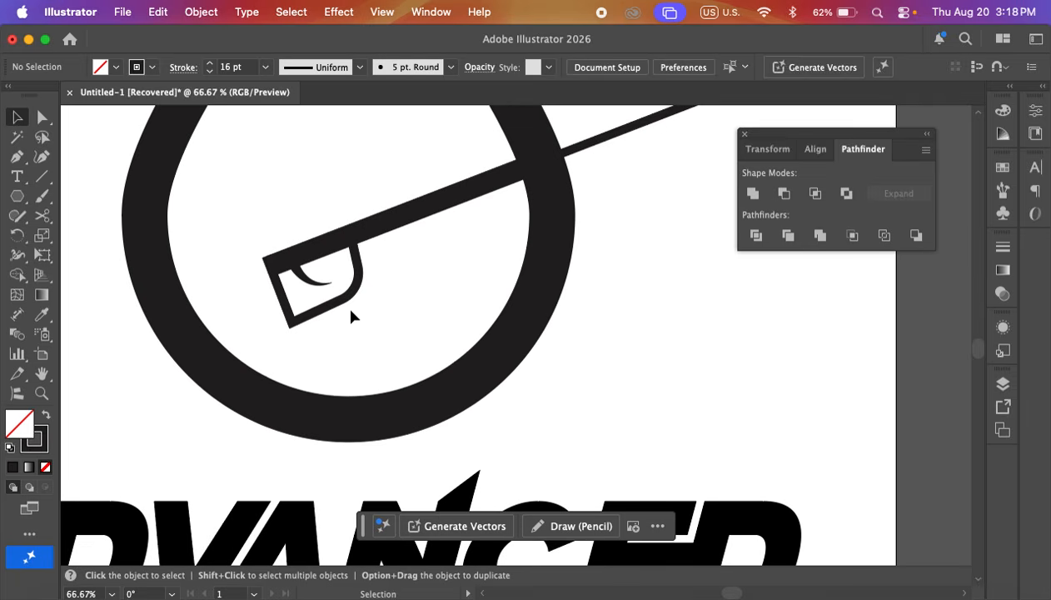
- Select the trigger curve and guard outline together and expand their appearance
{"action": "left_click_drag", "start_coordinate": [343, 307], "coordinate": [311, 281]}
{"action": "left_click_drag", "start_coordinate": [396, 301], "coordinate": [288, 268]}
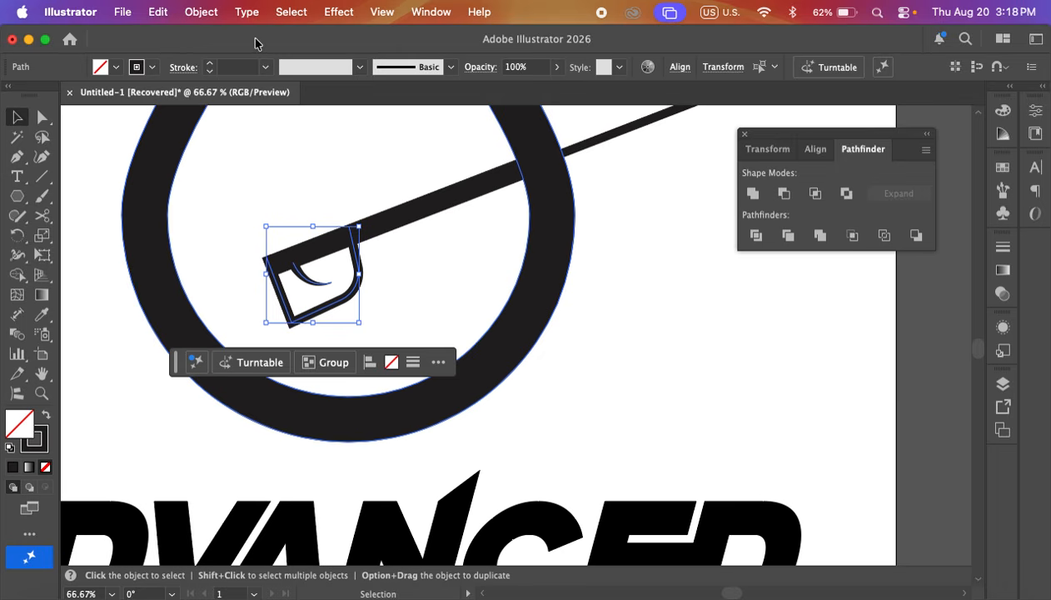
{"action": "left_click", "coordinate": [200, 13]}
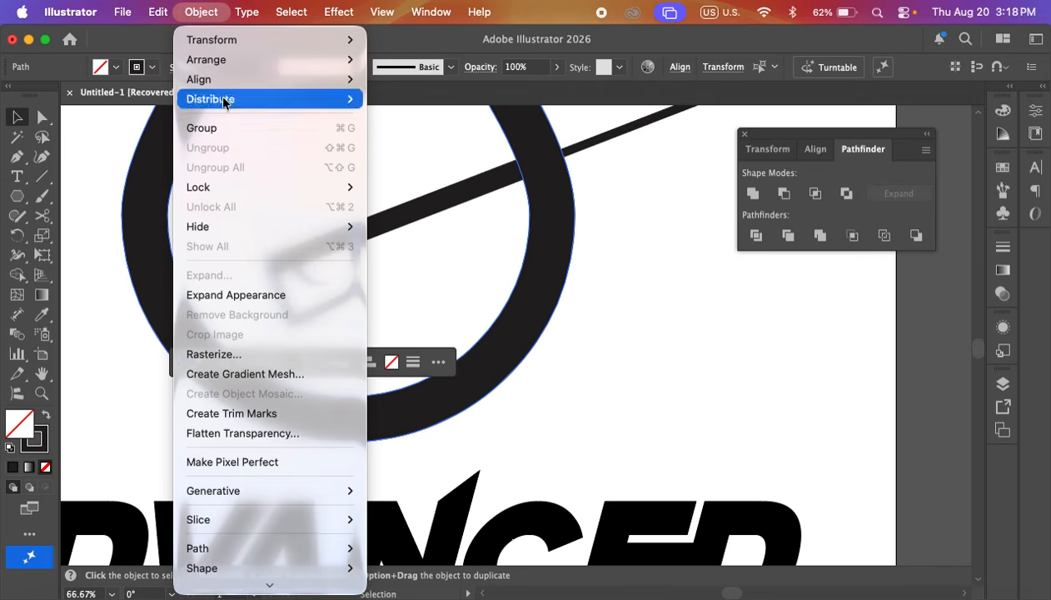
{"action": "left_click", "coordinate": [250, 295]}
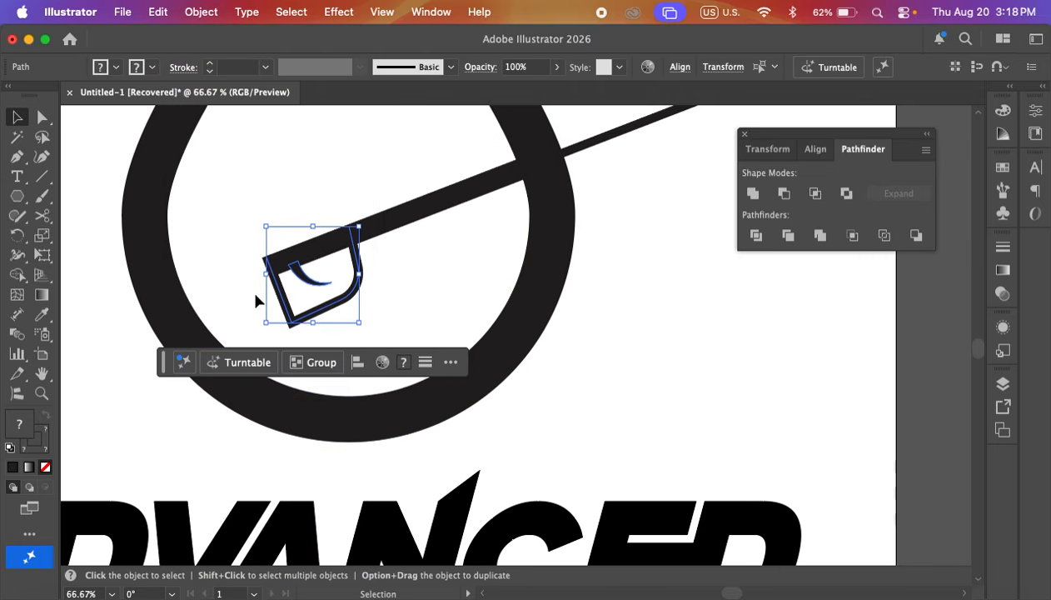
{"action": "left_click", "coordinate": [387, 305]}
- Expand the fill and stroke of the guard outline around the trigger
{"action": "left_click", "coordinate": [361, 280]}
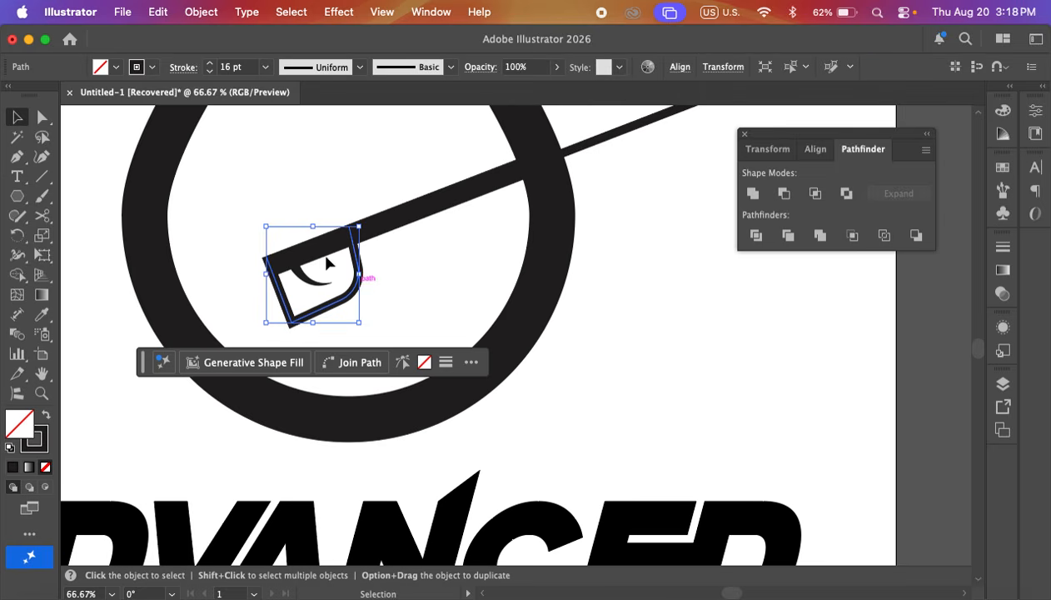
{"action": "left_click", "coordinate": [200, 12]}
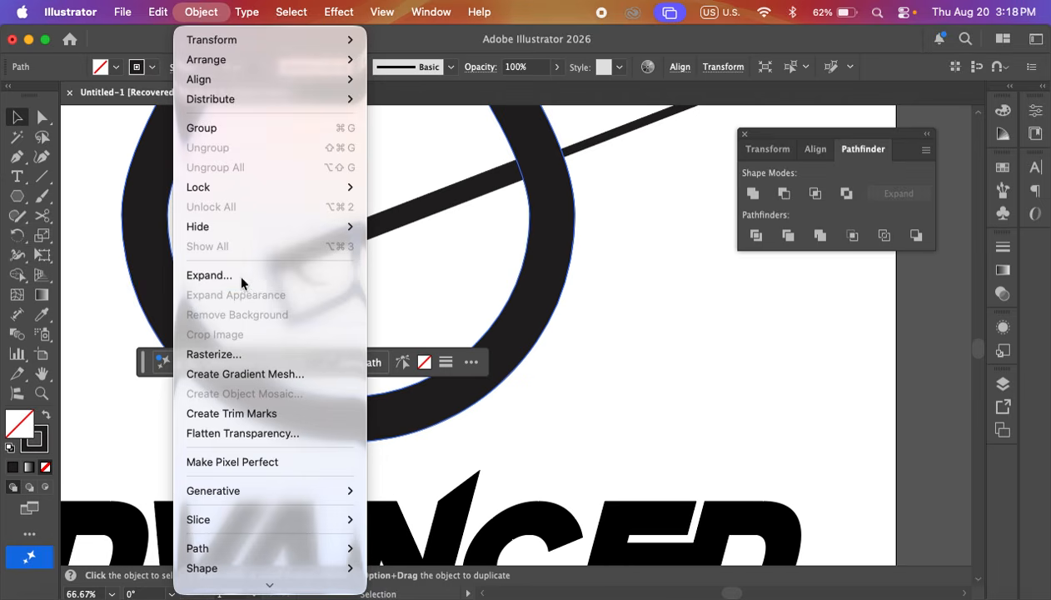
{"action": "left_click", "coordinate": [238, 274]}
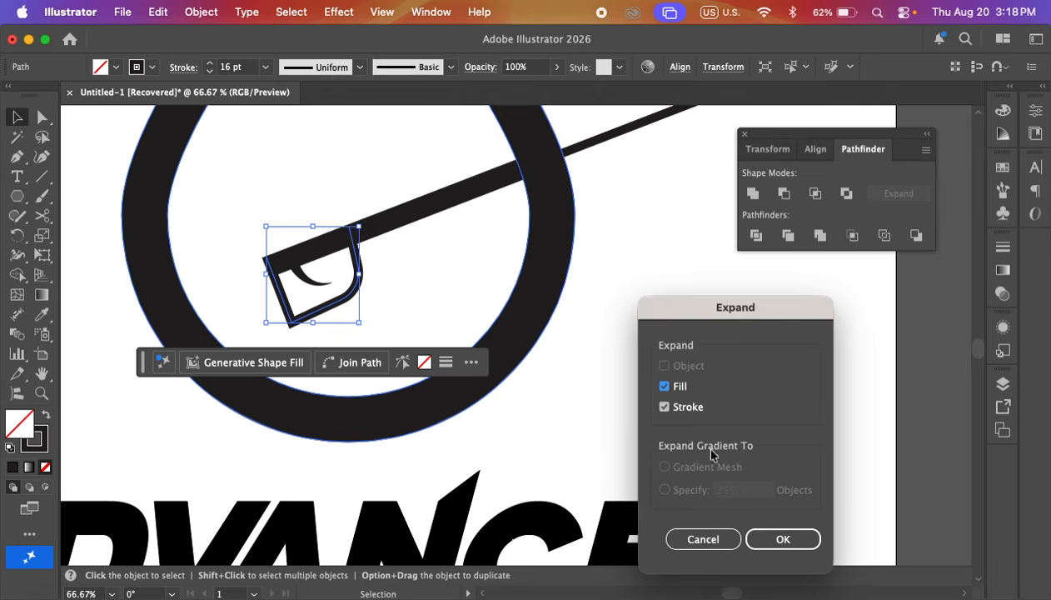
{"action": "left_click", "coordinate": [793, 539]}
- Select the thick diagonal bar, guard and trigger together and unite them into one shape
{"action": "left_click", "coordinate": [420, 273]}
{"action": "left_click_drag", "start_coordinate": [421, 267], "coordinate": [247, 251]}
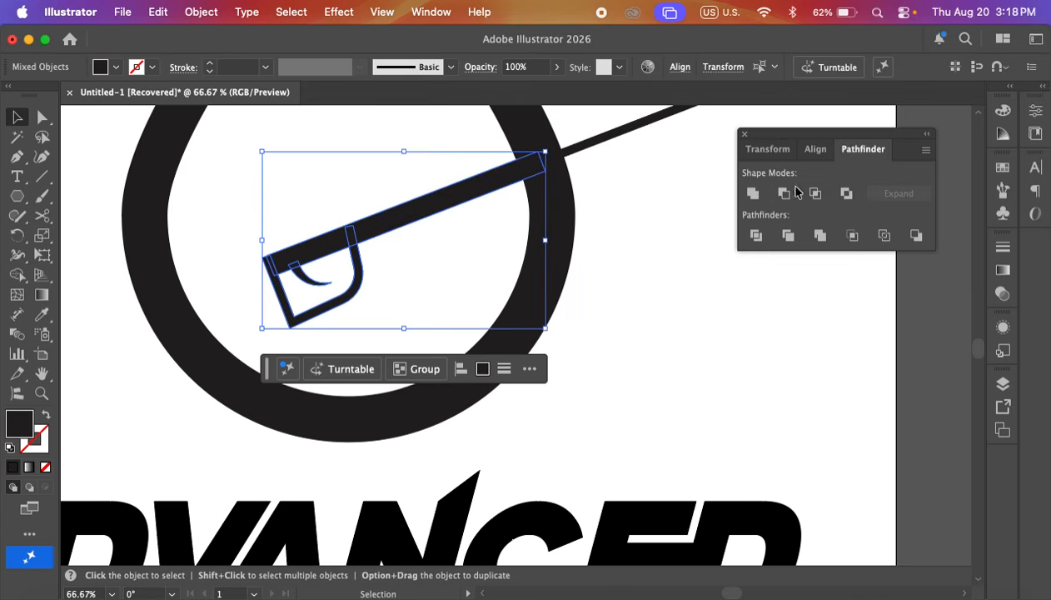
{"action": "left_click", "coordinate": [752, 193]}
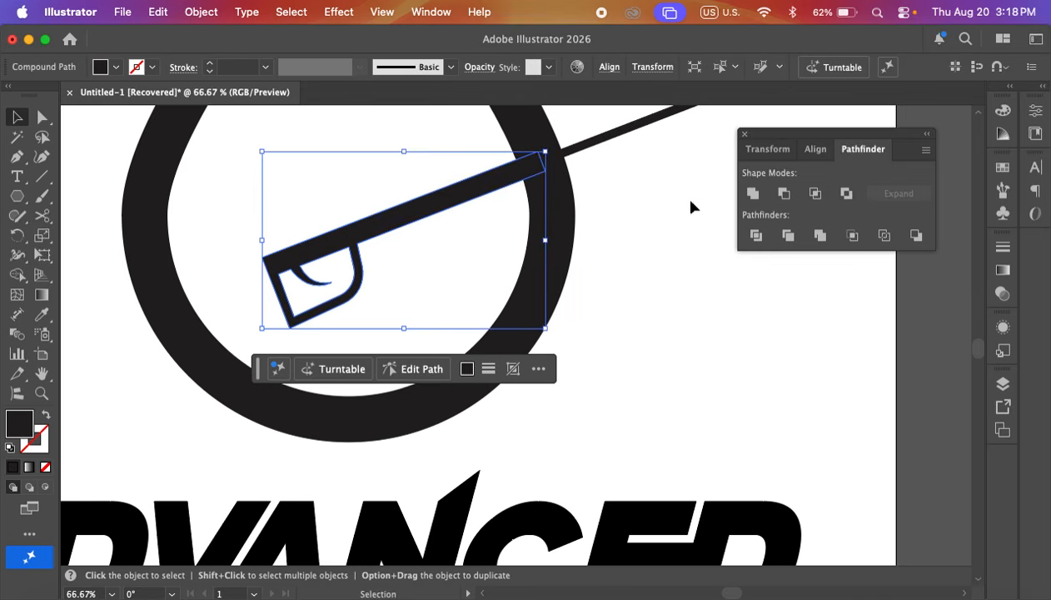
{"action": "left_click", "coordinate": [408, 177]}
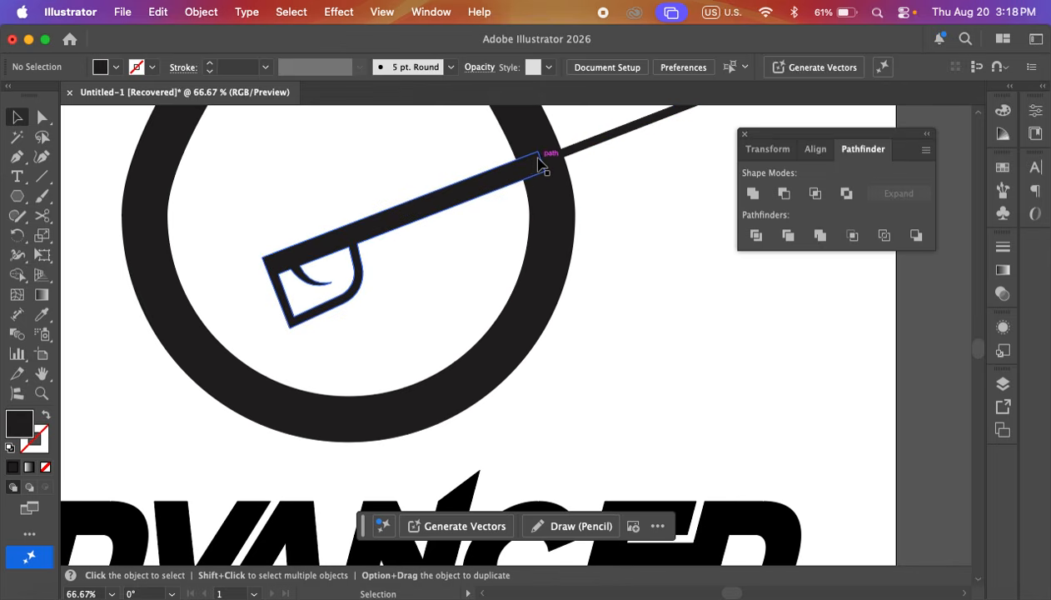
- Start a Pen path at the thick bar's rear end, curve it back around outside the droplet, and swap its fill and stroke
{"action": "scroll", "coordinate": [537, 177], "scroll_direction": "up", "scroll_amount": 2}
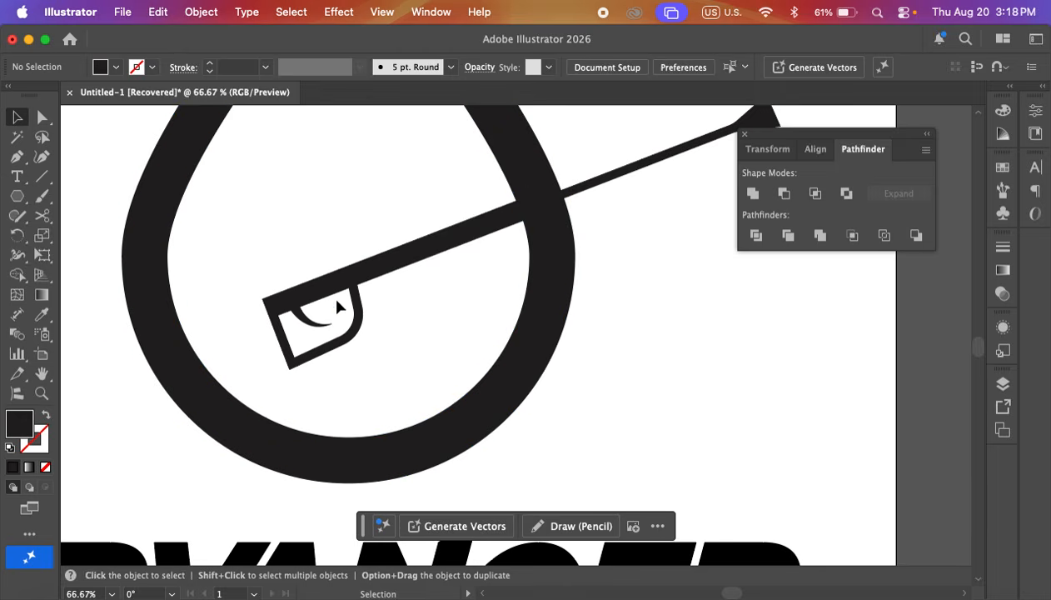
{"action": "scroll", "coordinate": [376, 268], "scroll_direction": "down", "scroll_amount": 1}
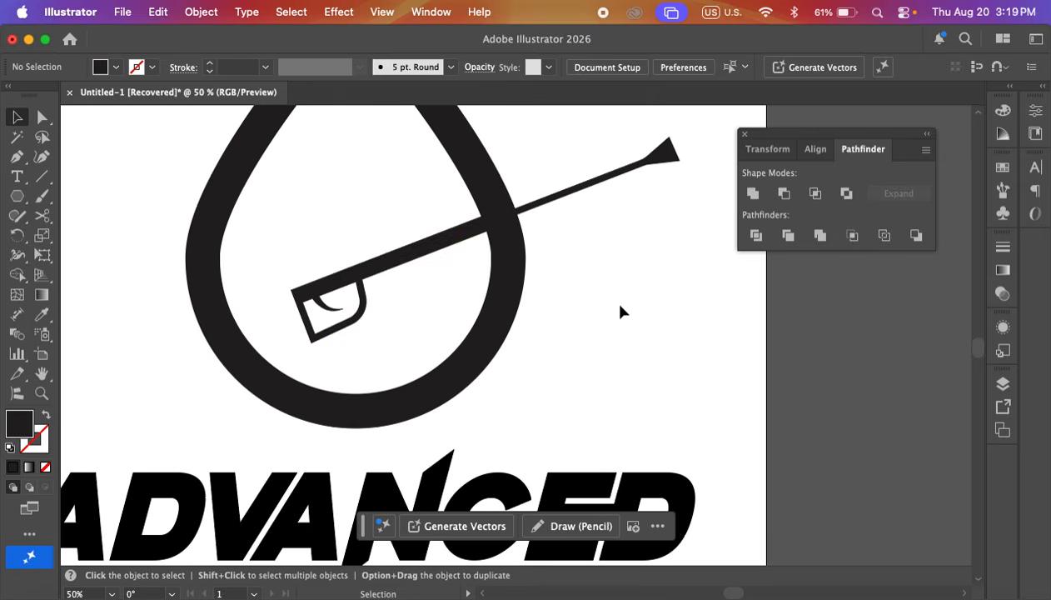
{"action": "scroll", "coordinate": [634, 300], "scroll_direction": "left", "scroll_amount": 2}
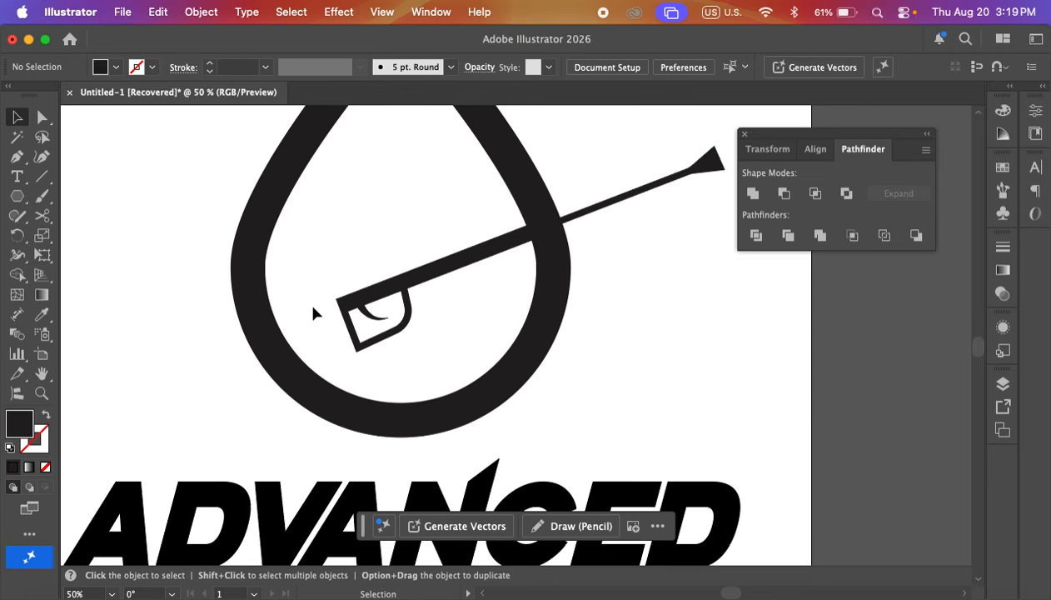
{"action": "scroll", "coordinate": [262, 350], "scroll_direction": "down", "scroll_amount": 2}
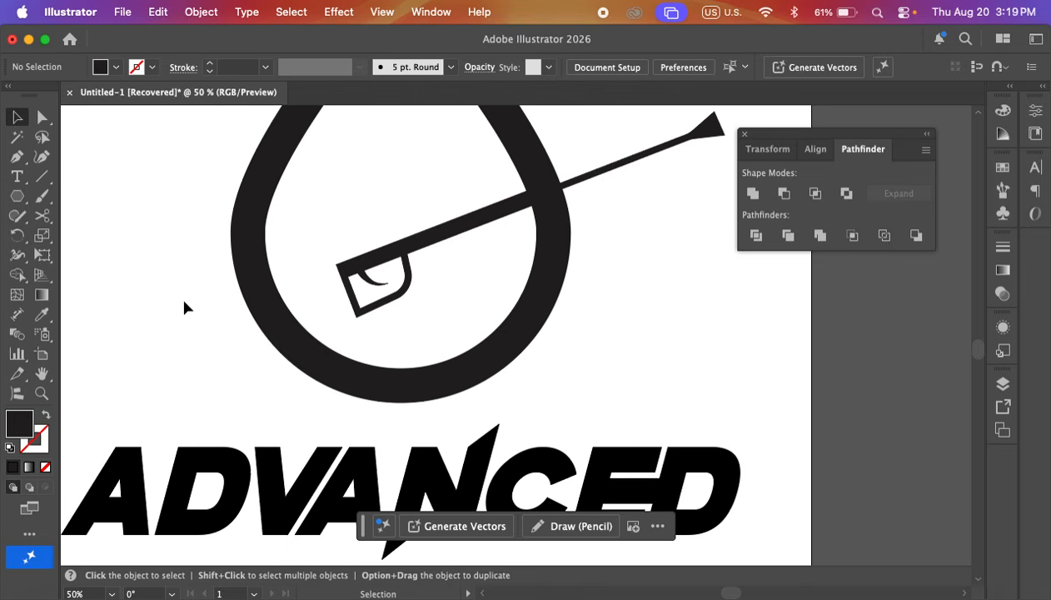
{"action": "left_click", "coordinate": [17, 157]}
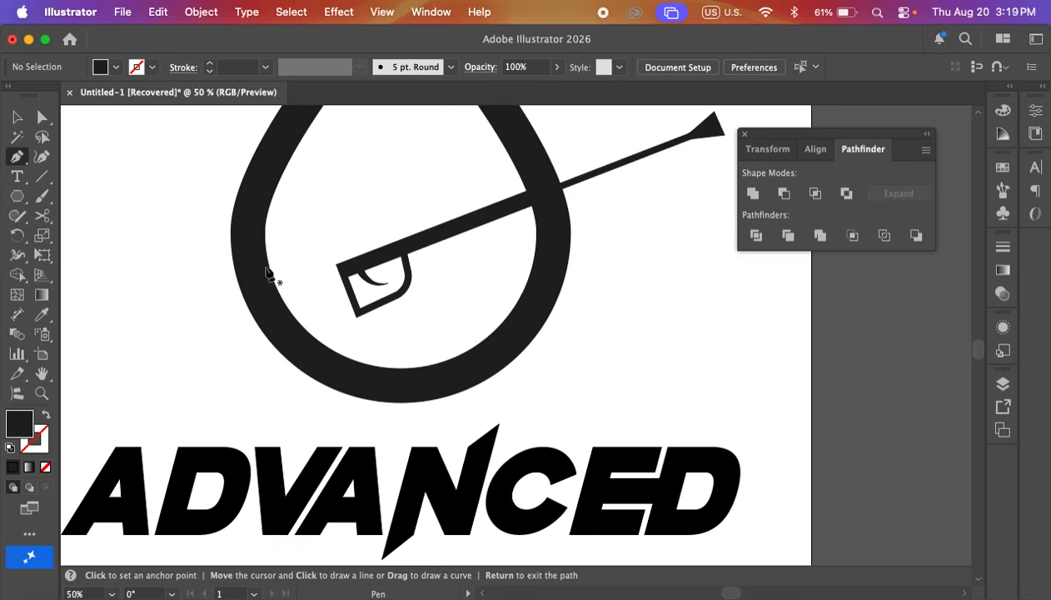
{"action": "scroll", "coordinate": [350, 225], "scroll_direction": "down", "scroll_amount": 4}
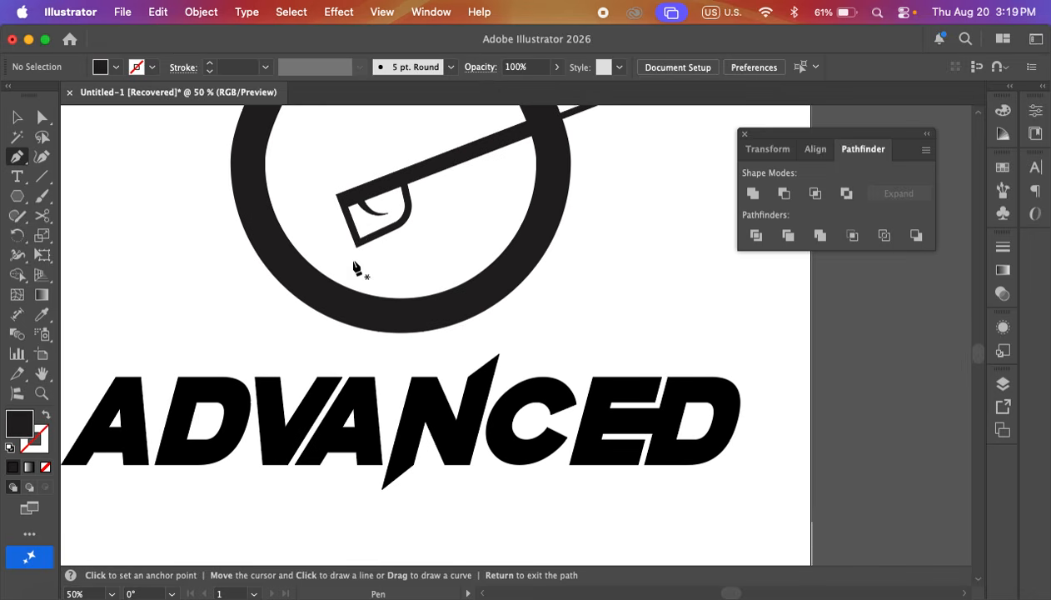
{"action": "left_click", "coordinate": [339, 200]}
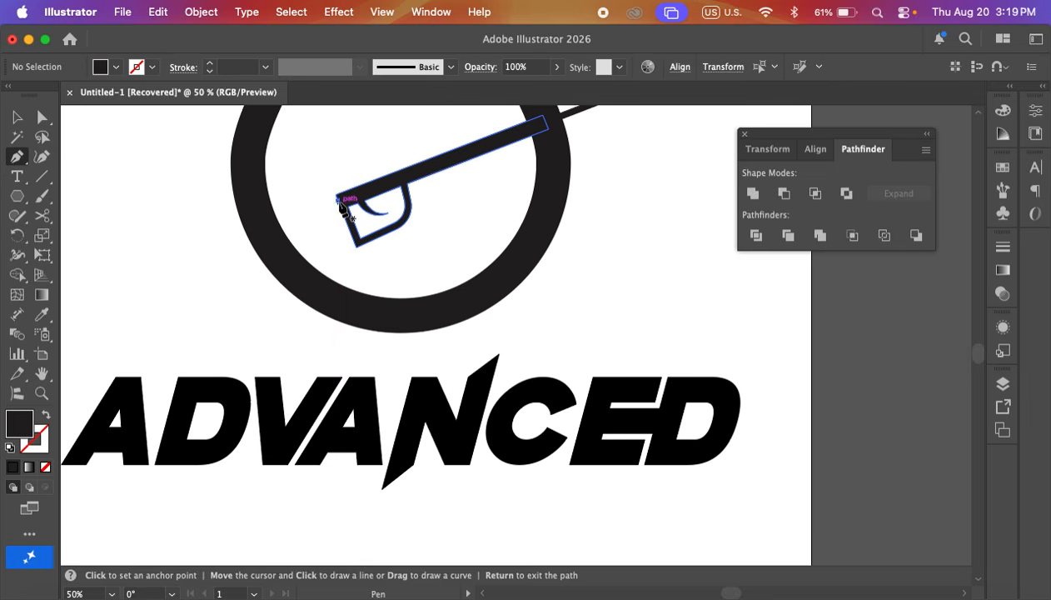
{"action": "left_click", "coordinate": [237, 240]}
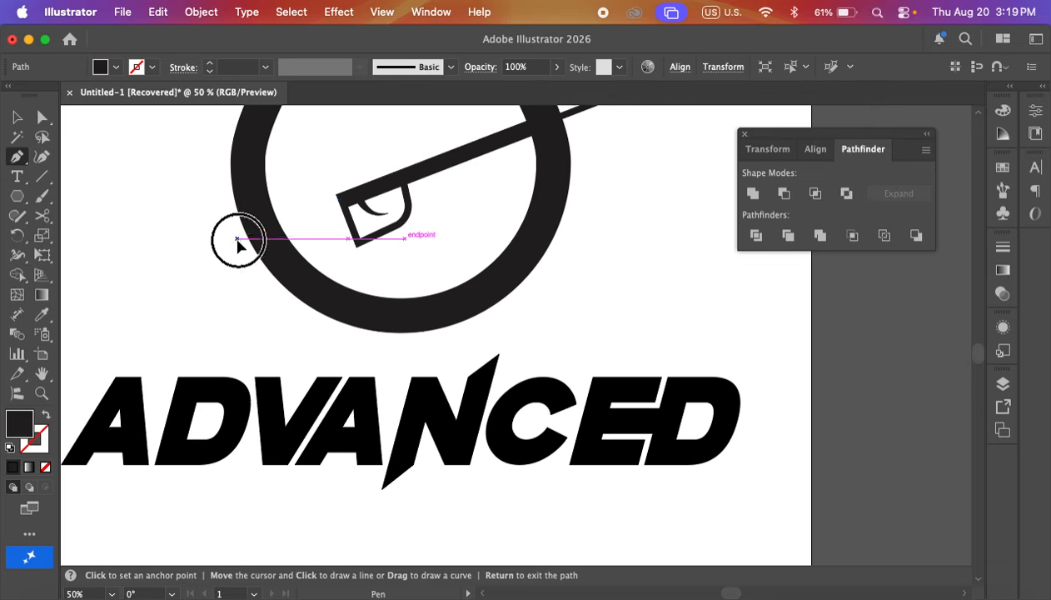
{"action": "left_click_drag", "start_coordinate": [222, 245], "coordinate": [215, 246]}
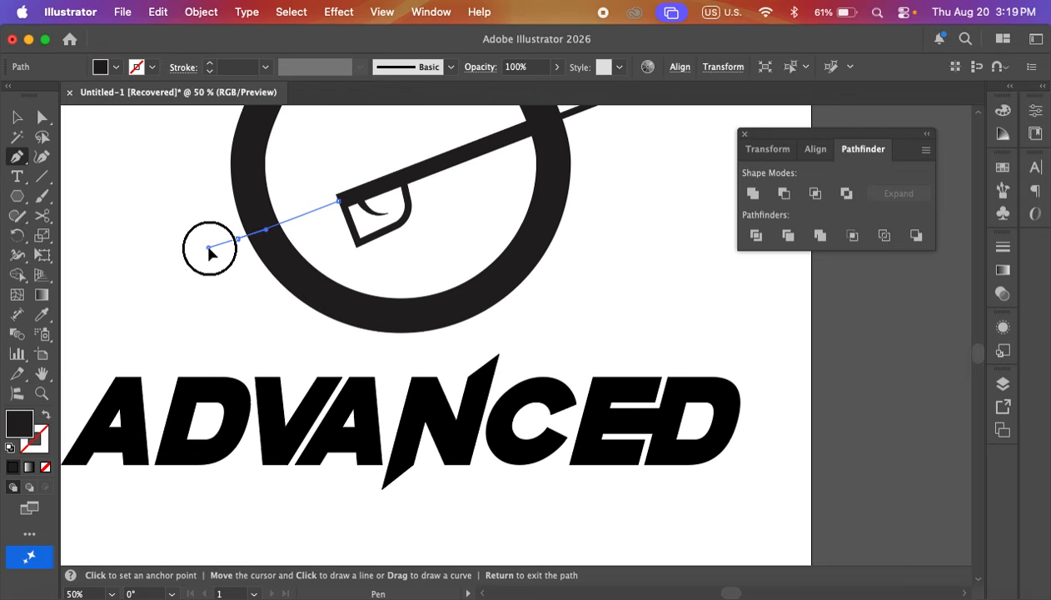
{"action": "left_click", "coordinate": [208, 249]}
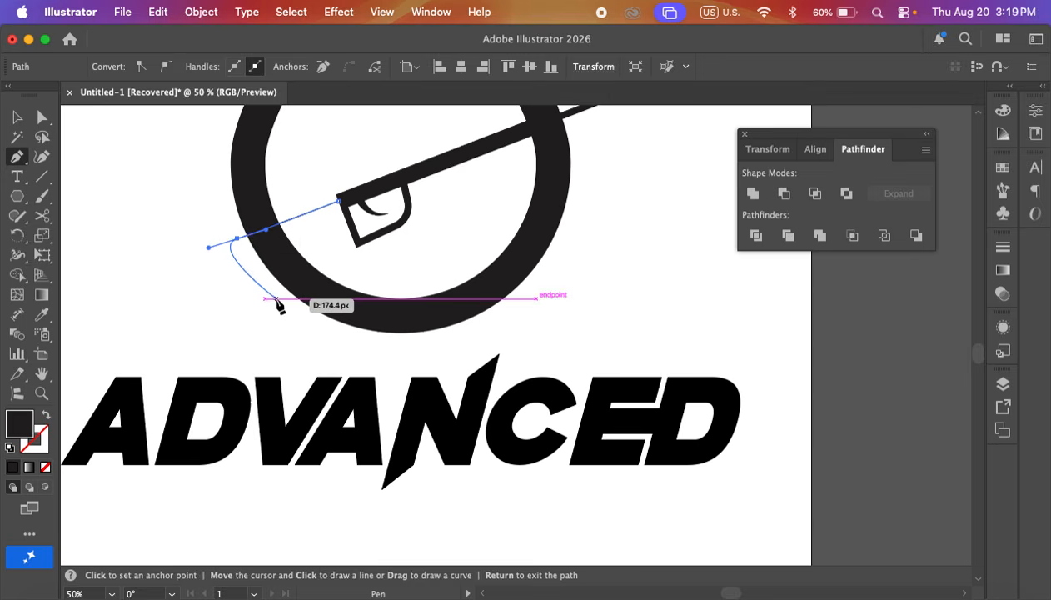
{"action": "left_click_drag", "start_coordinate": [277, 298], "coordinate": [342, 276]}
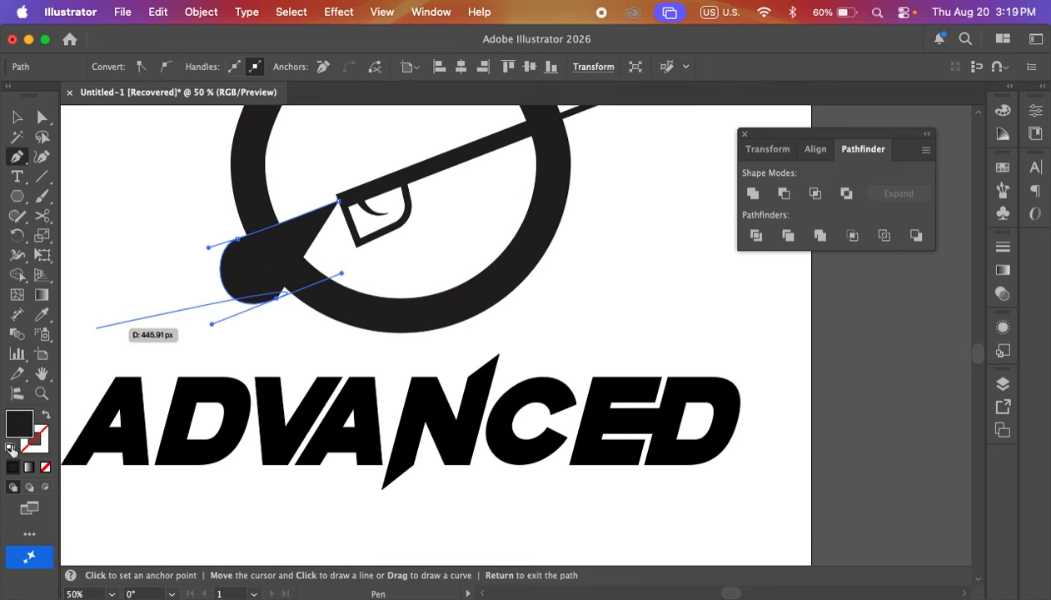
{"action": "left_click", "coordinate": [46, 416]}
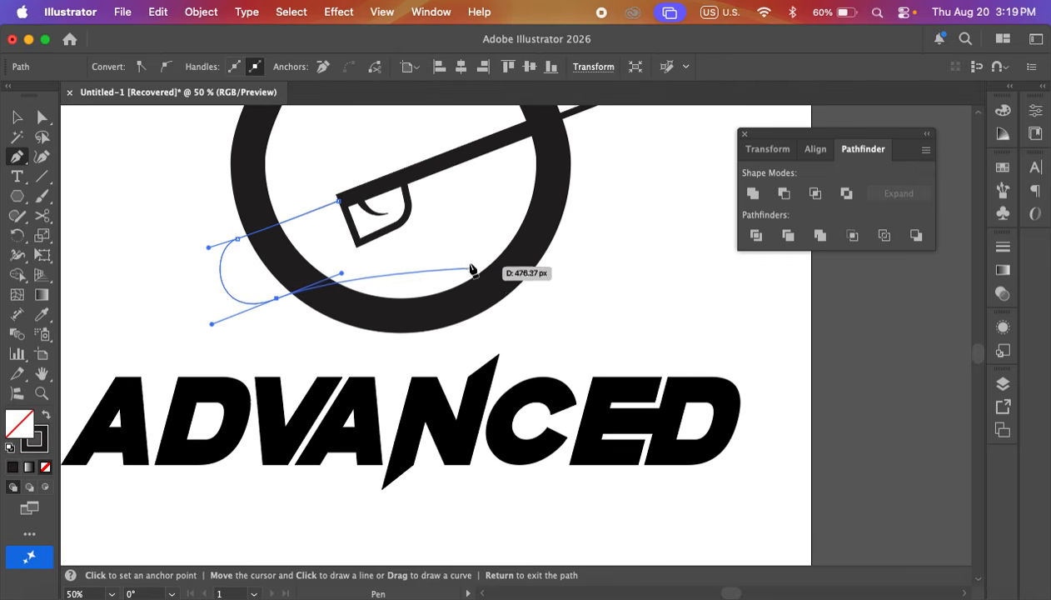
- Extend the hose path diagonally across the droplet past its far side and bend it back in a rounded turn
{"action": "key", "text": "space"}
{"action": "mouse_move", "coordinate": [469, 270]}
{"action": "left_mouse_down"}
{"action": "mouse_move", "coordinate": [431, 279]}
{"action": "mouse_move", "coordinate": [271, 379]}
{"action": "left_mouse_up"}
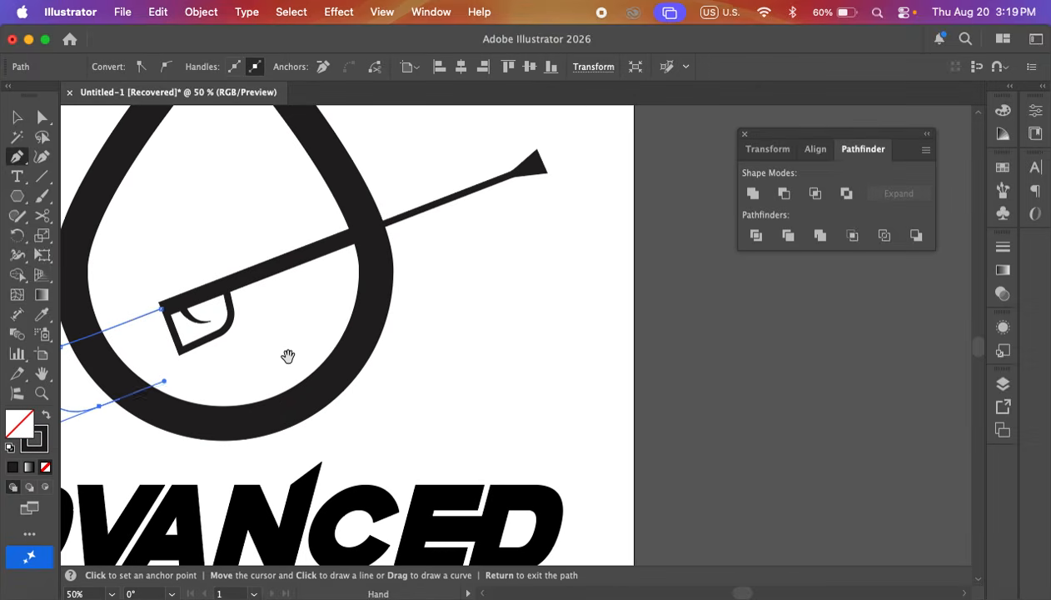
{"action": "left_click", "coordinate": [488, 256]}
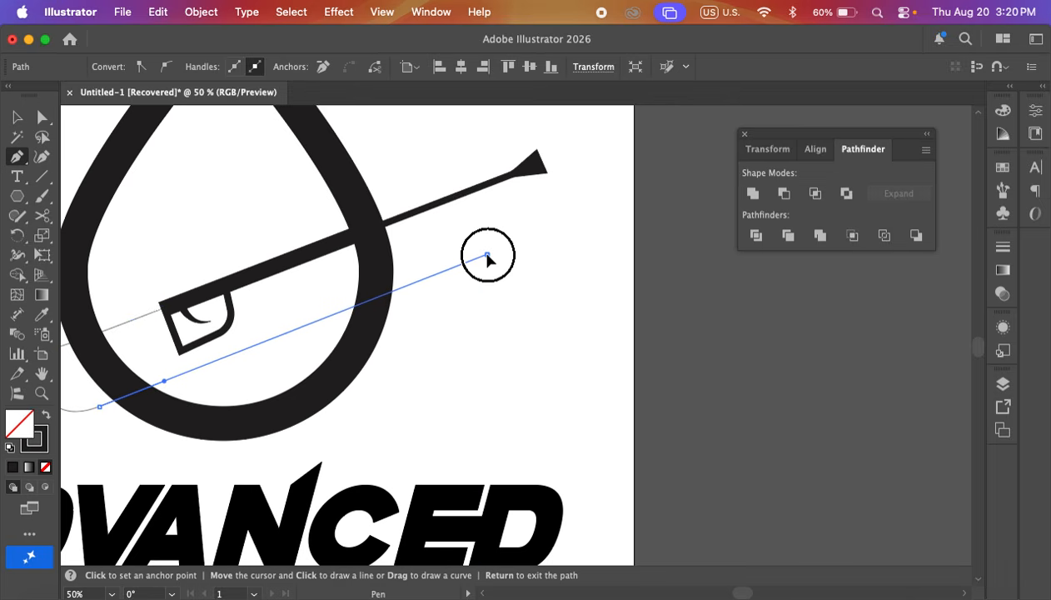
{"action": "left_click_drag", "start_coordinate": [494, 252], "coordinate": [509, 248]}
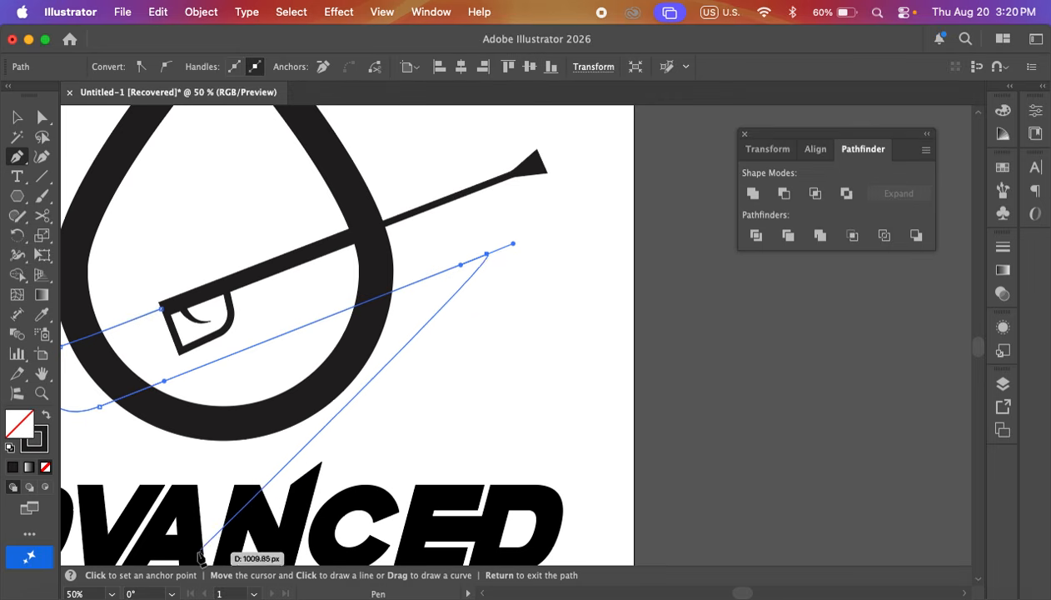
{"action": "scroll", "coordinate": [291, 486], "scroll_direction": "down", "scroll_amount": 10}
{"action": "scroll", "coordinate": [299, 422], "scroll_direction": "up", "scroll_amount": 3}
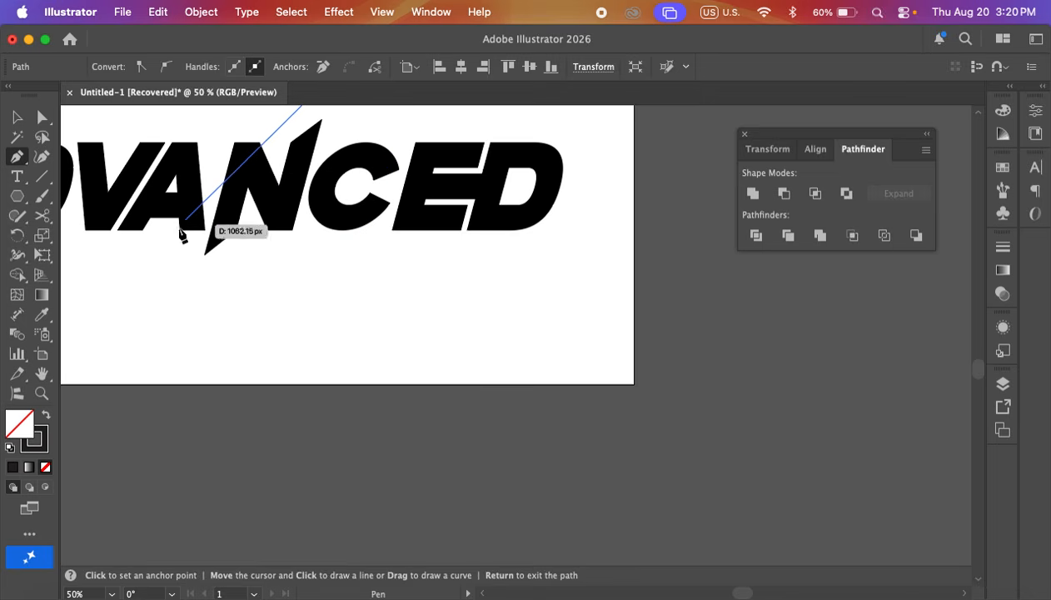
{"action": "scroll", "coordinate": [391, 271], "scroll_direction": "up", "scroll_amount": 5}
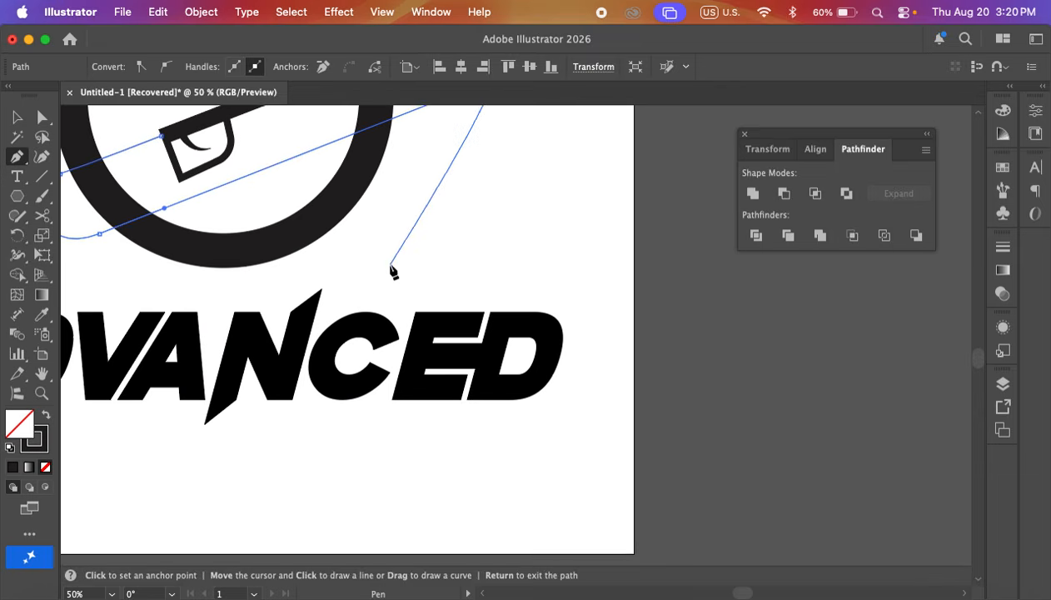
{"action": "scroll", "coordinate": [494, 235], "scroll_direction": "up", "scroll_amount": 1}
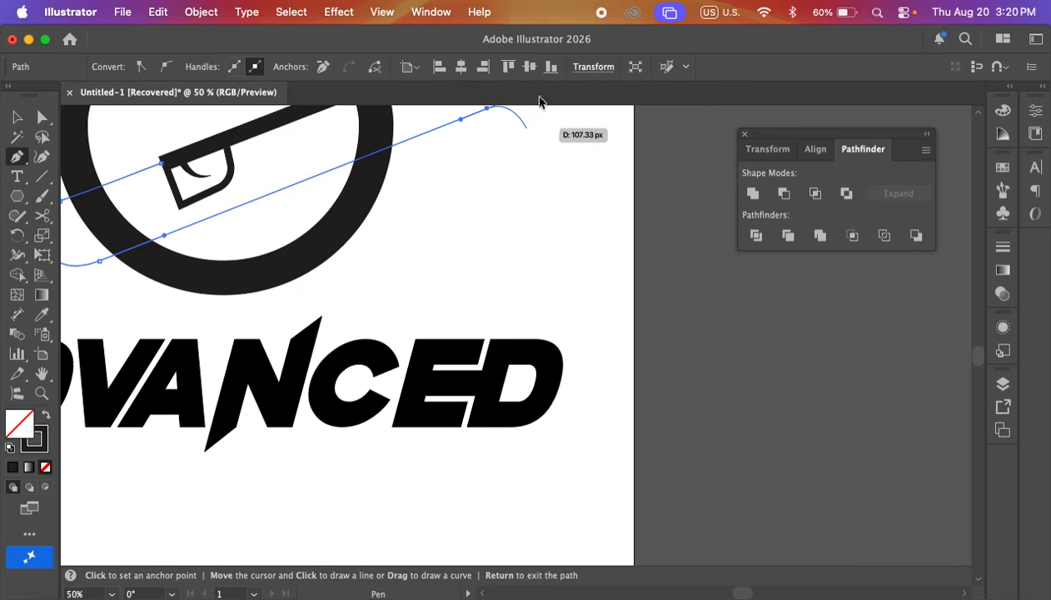
{"action": "left_click_drag", "start_coordinate": [510, 154], "coordinate": [490, 168]}
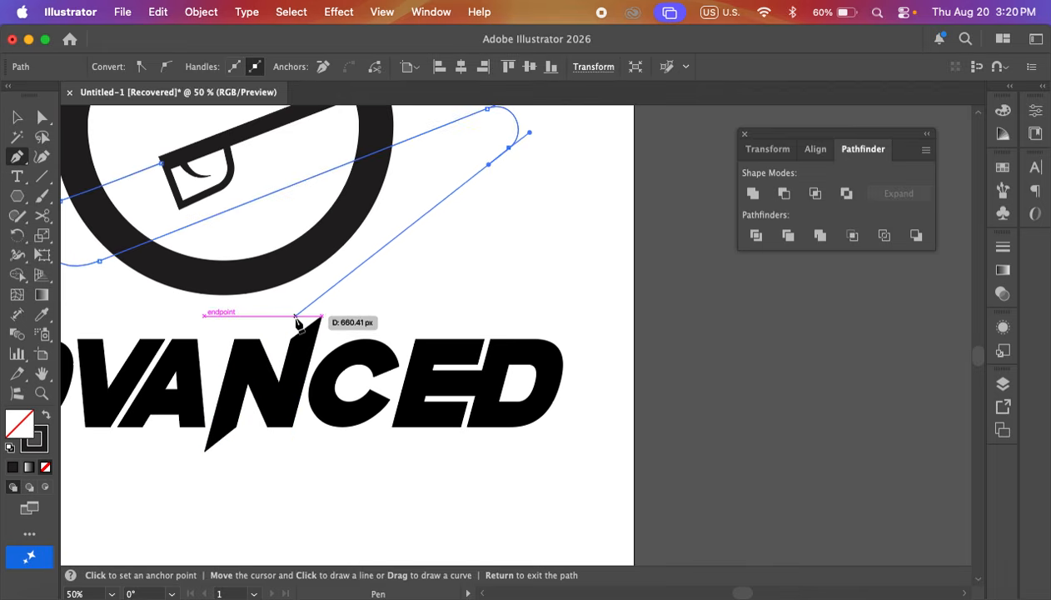
- Continue the hose path with smooth points down across the ADVANCED lettering, ending just below its second A
{"action": "left_click_drag", "start_coordinate": [296, 317], "coordinate": [222, 390]}
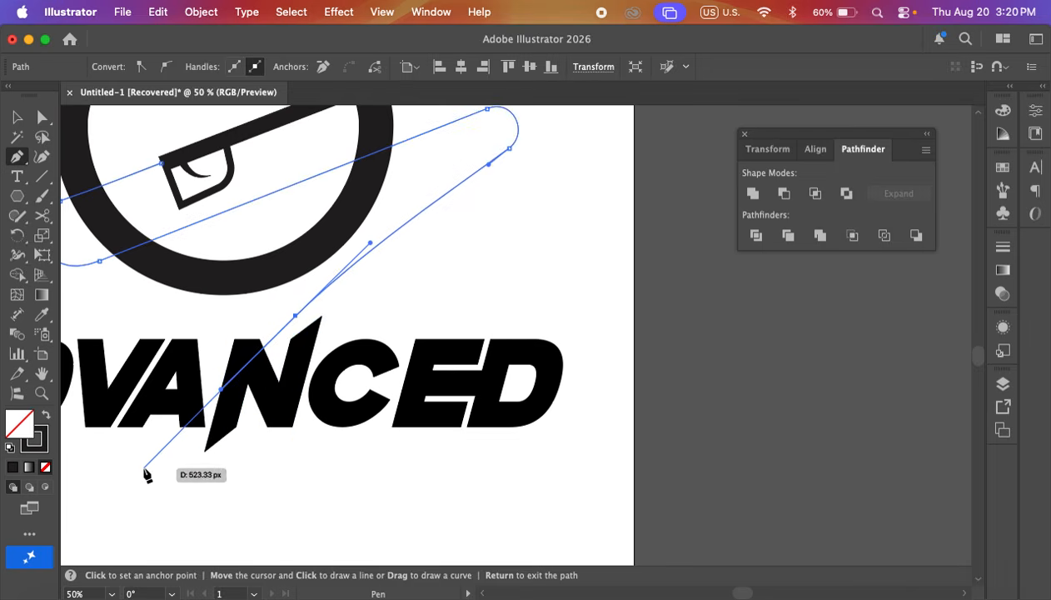
{"action": "left_click_drag", "start_coordinate": [145, 470], "coordinate": [106, 490]}
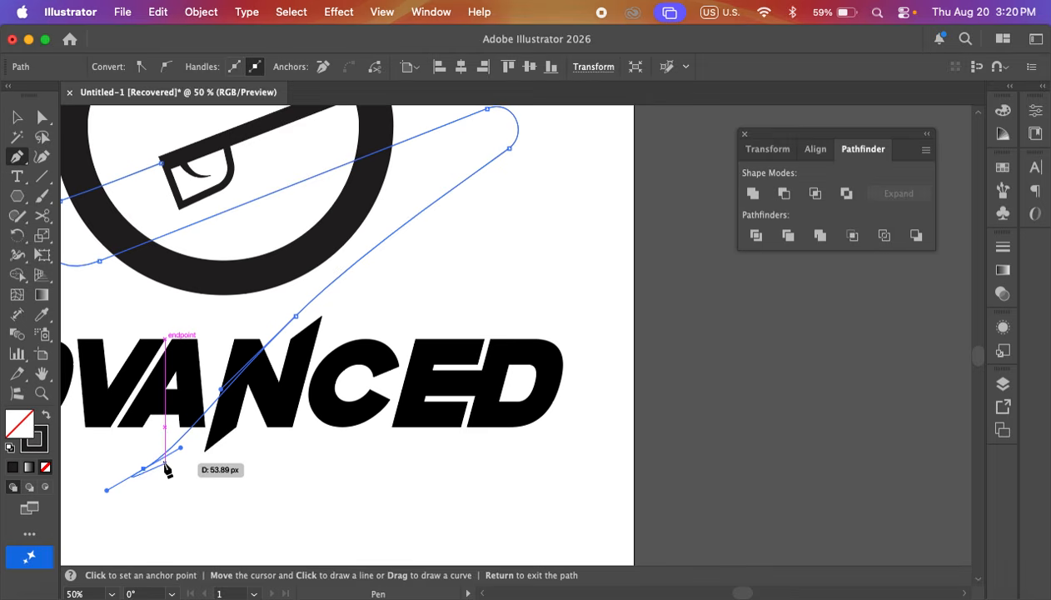
- Adjust the direction handles at the path's lower end and above the N to smooth its sweep, and finish the path
{"action": "left_click_drag", "start_coordinate": [181, 449], "coordinate": [200, 433]}
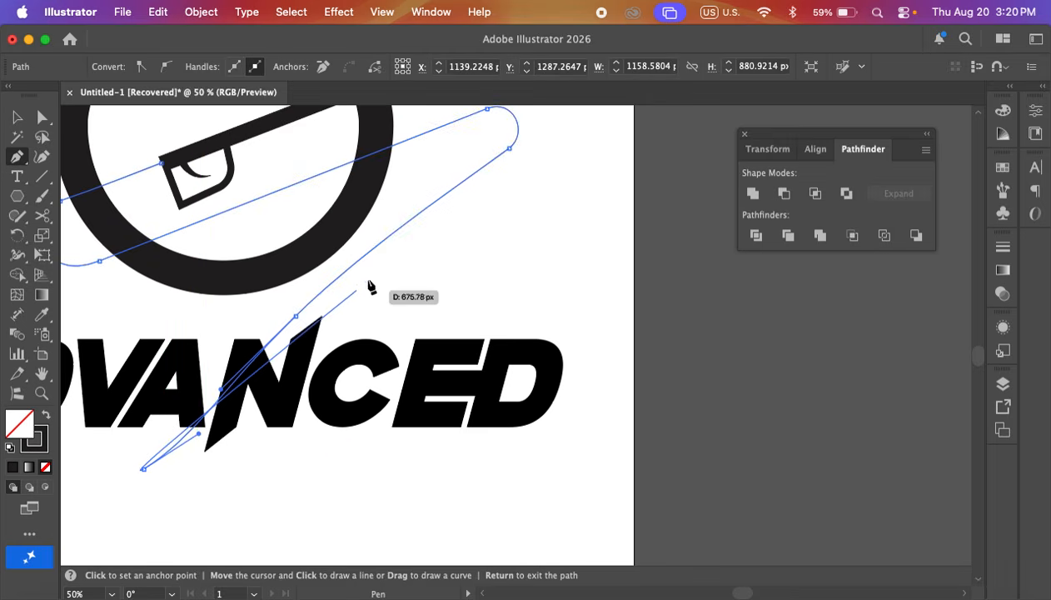
{"action": "left_click_drag", "start_coordinate": [298, 315], "coordinate": [370, 237]}
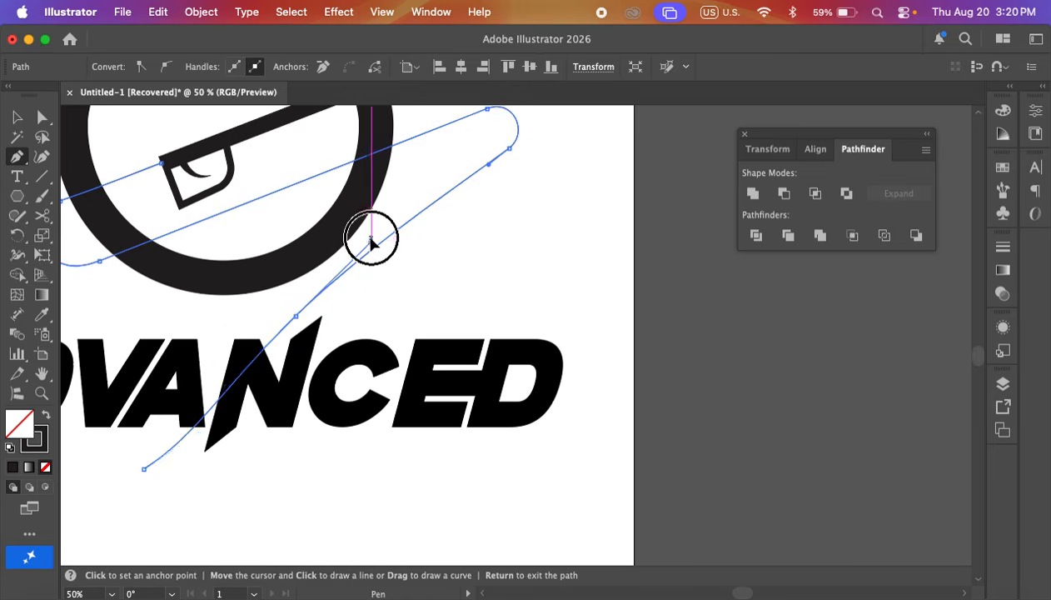
{"action": "left_click_drag", "start_coordinate": [409, 198], "coordinate": [409, 194]}
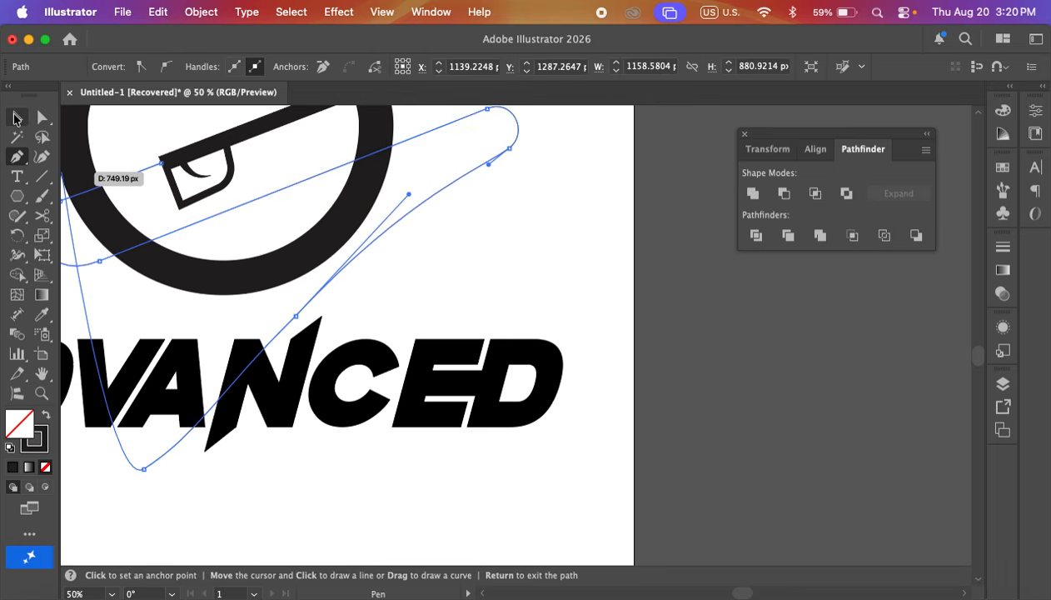
{"action": "left_click", "coordinate": [16, 118]}
{"action": "left_click", "coordinate": [593, 275]}
- Set the hose path's stroke weight to 12 pt
{"action": "scroll", "coordinate": [558, 268], "scroll_direction": "left", "scroll_amount": 5}
{"action": "scroll", "coordinate": [558, 268], "scroll_direction": "up", "scroll_amount": 3}
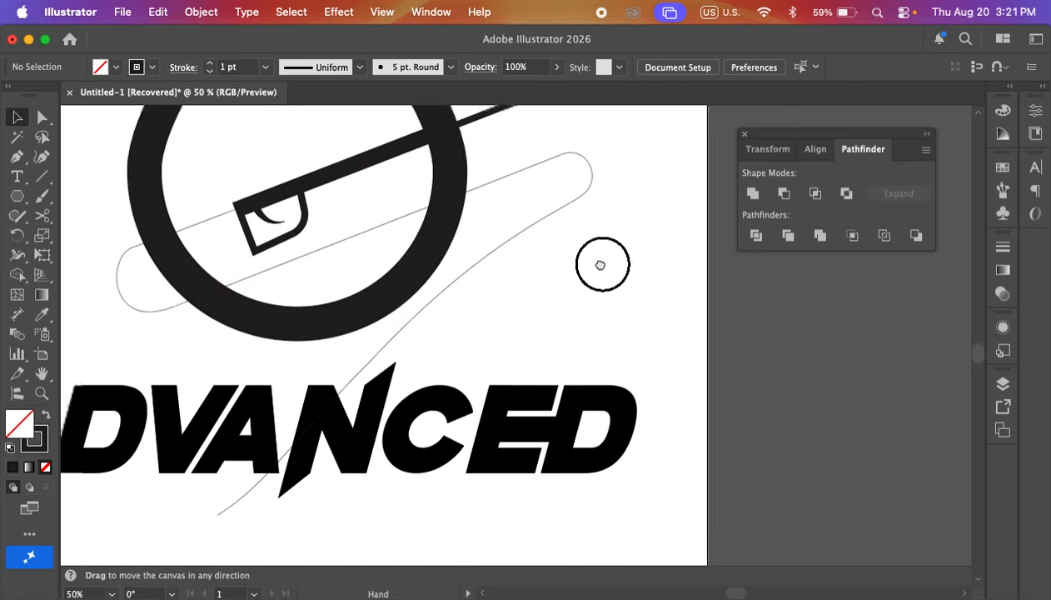
{"action": "left_click", "coordinate": [397, 250]}
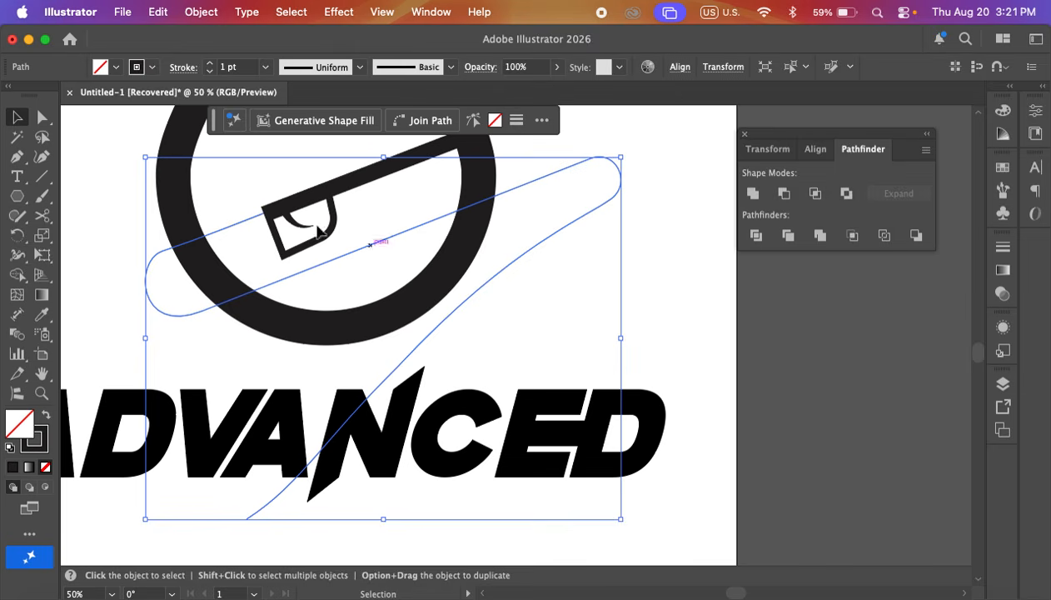
{"action": "left_click", "coordinate": [211, 65]}
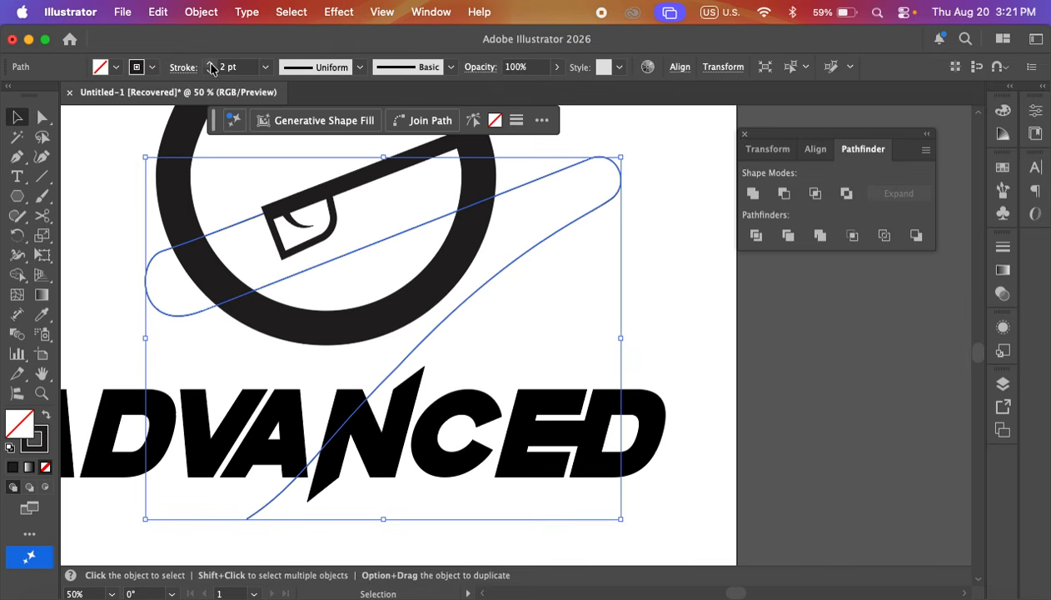
{"action": "left_click", "coordinate": [211, 64]}
{"action": "left_click", "coordinate": [211, 64]}
{"action": "left_click", "coordinate": [211, 64]}
{"action": "left_click", "coordinate": [211, 64]}
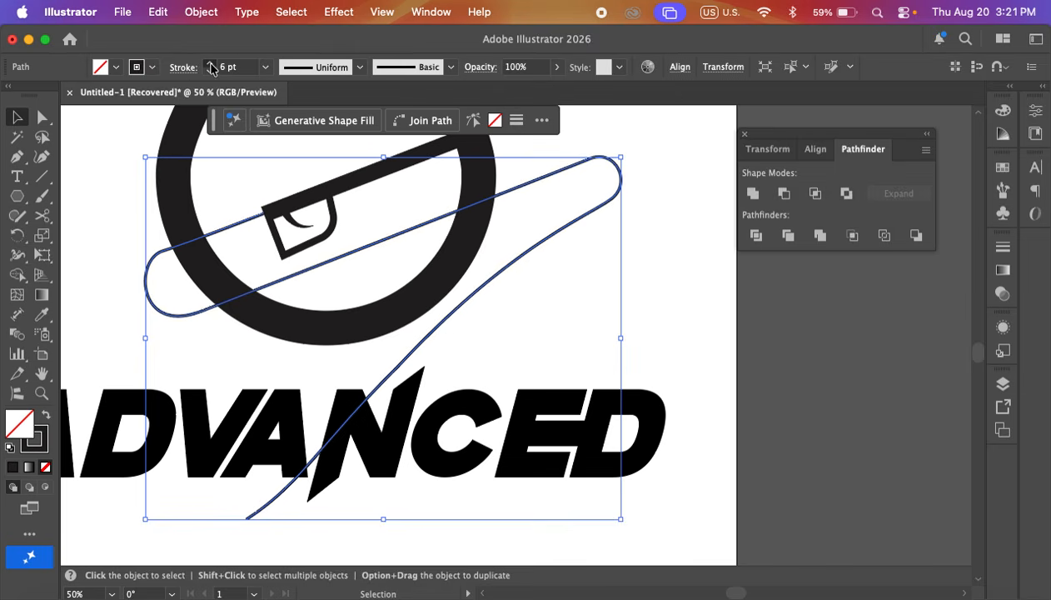
{"action": "left_click", "coordinate": [211, 64]}
{"action": "left_click", "coordinate": [210, 64]}
{"action": "left_click", "coordinate": [211, 65]}
{"action": "left_click", "coordinate": [211, 64]}
{"action": "left_click", "coordinate": [211, 64]}
{"action": "left_click", "coordinate": [210, 64]}
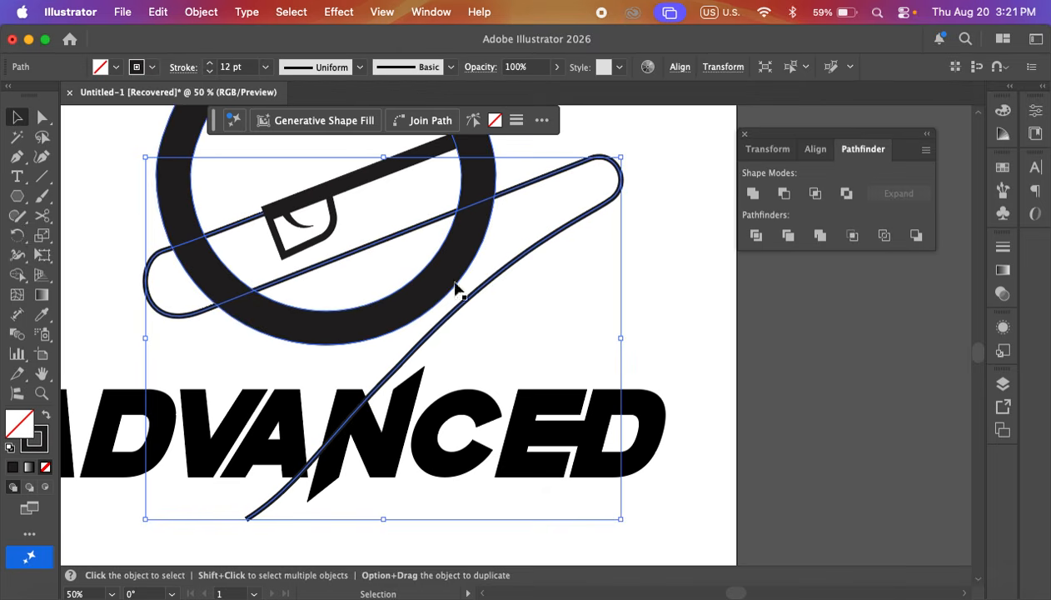
- Expand the fill and stroke of the hose path into a filled shape
{"action": "left_click", "coordinate": [585, 300]}
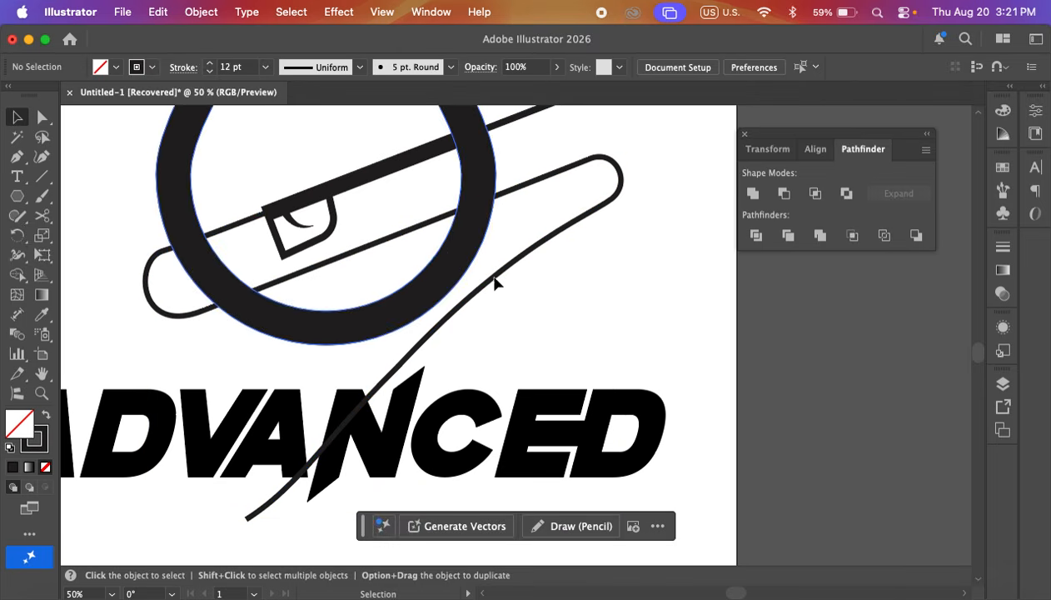
{"action": "left_click", "coordinate": [428, 229]}
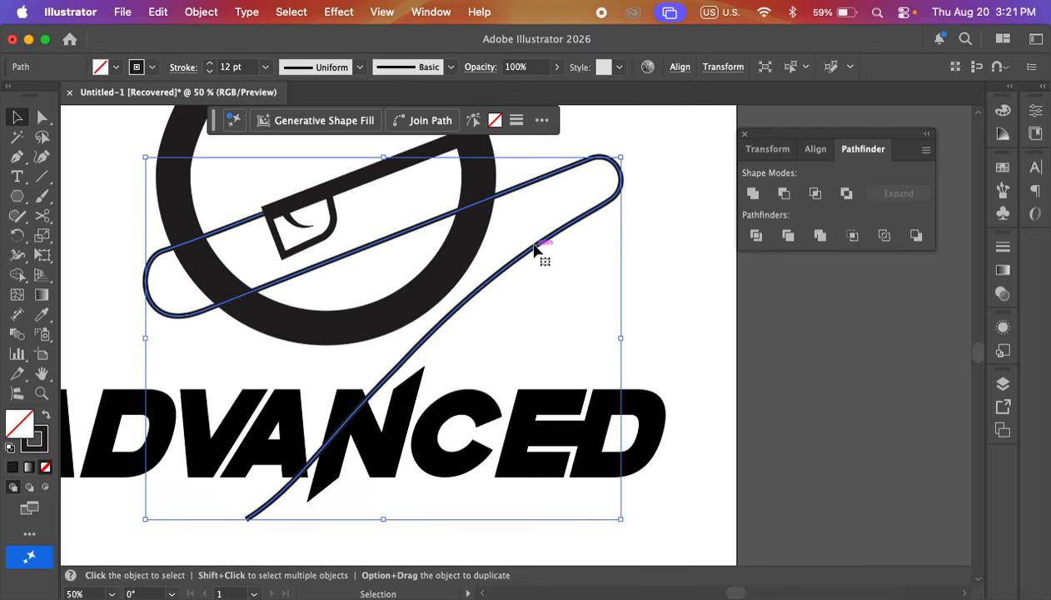
{"action": "left_click", "coordinate": [559, 319]}
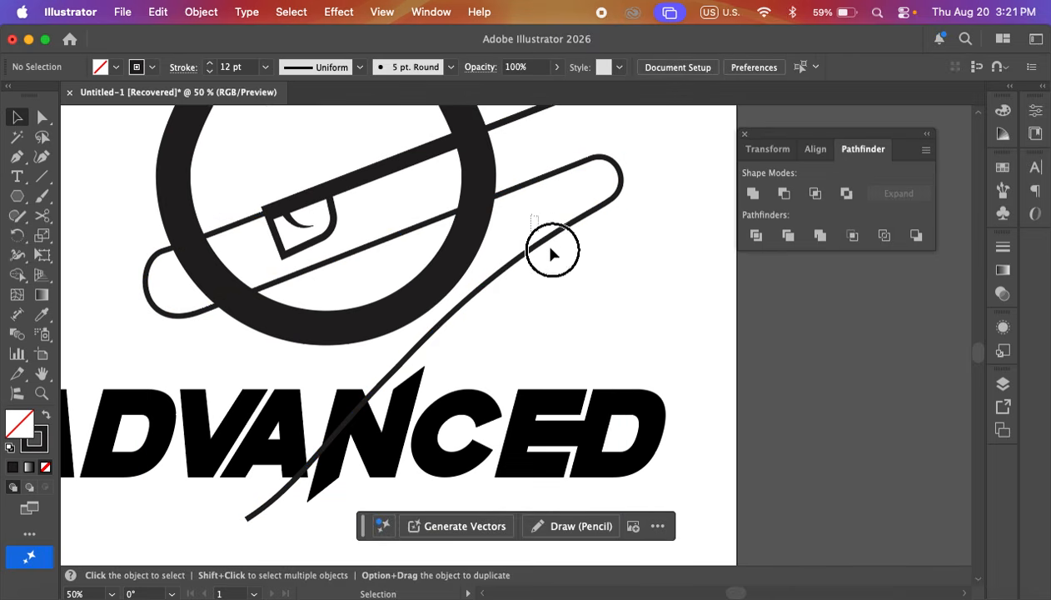
{"action": "left_click", "coordinate": [551, 250]}
{"action": "left_click", "coordinate": [596, 258]}
{"action": "left_click", "coordinate": [571, 222]}
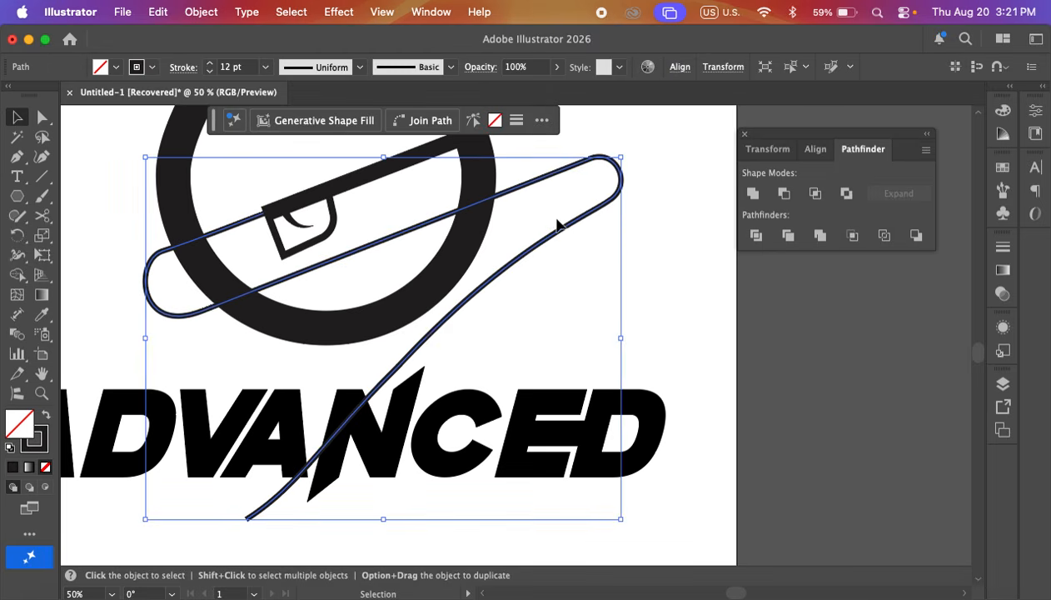
{"action": "left_click", "coordinate": [201, 12]}
{"action": "left_click", "coordinate": [253, 267]}
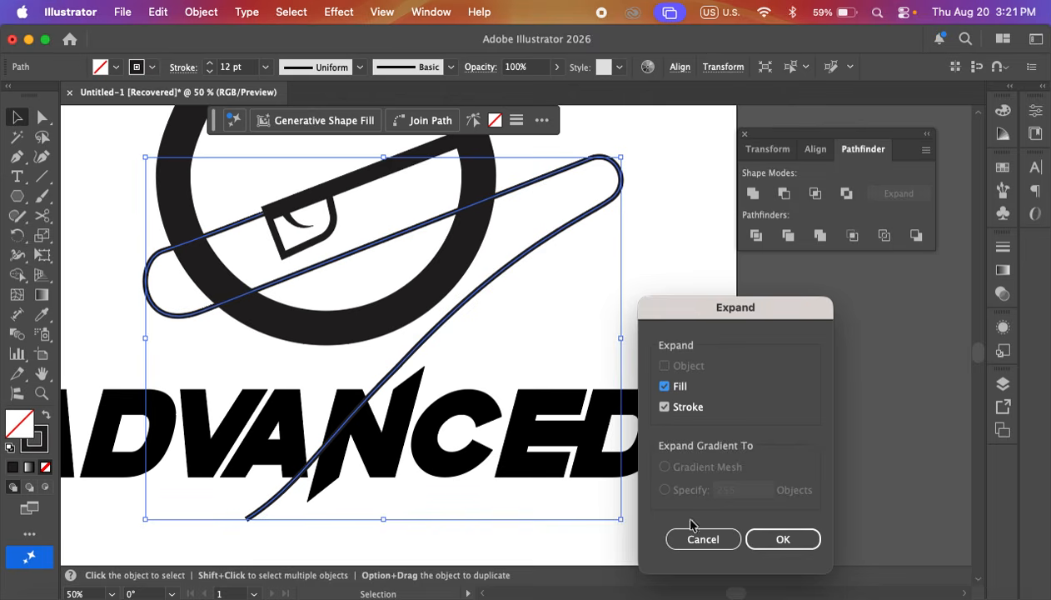
{"action": "left_click", "coordinate": [794, 541]}
{"action": "left_click", "coordinate": [661, 317]}
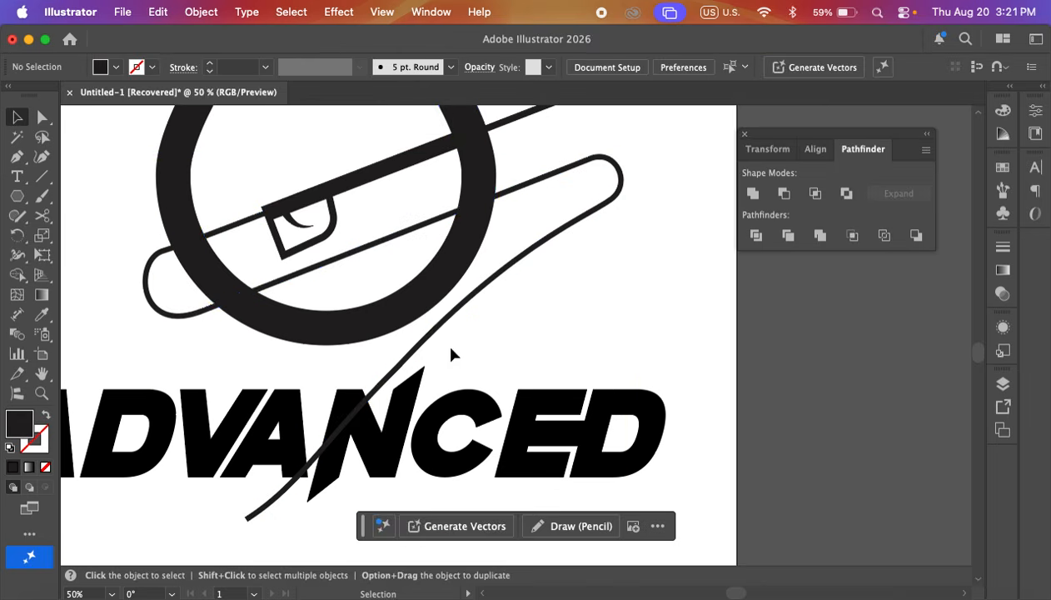
- Add an offset path of 5 px with miter joins around the expanded hose
{"action": "scroll", "coordinate": [450, 355], "scroll_direction": "up", "scroll_amount": 3}
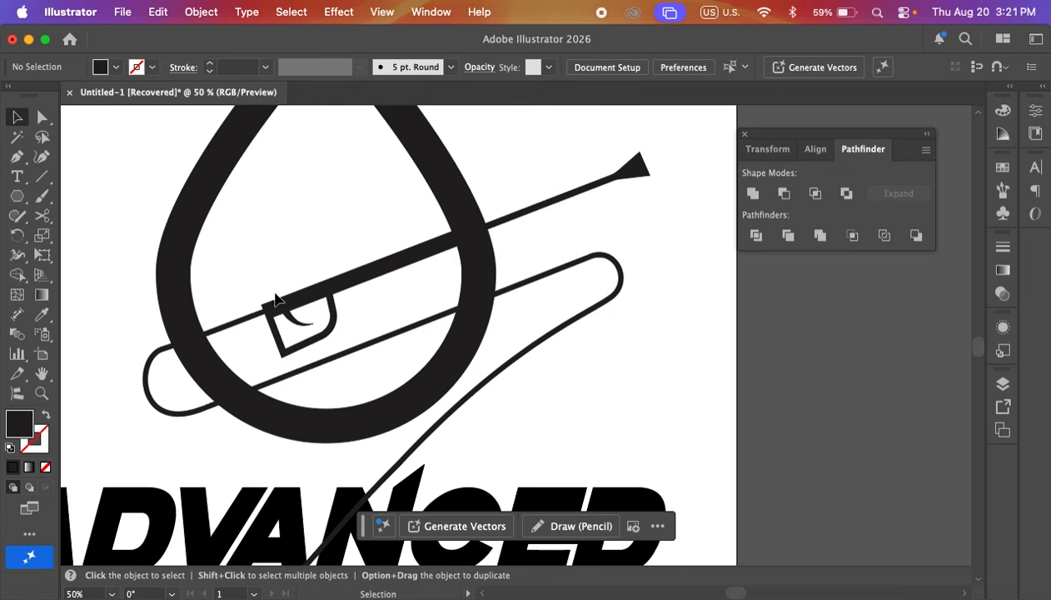
{"action": "scroll", "coordinate": [253, 393], "scroll_direction": "down", "scroll_amount": 15}
{"action": "scroll", "coordinate": [330, 330], "scroll_direction": "up", "scroll_amount": 10}
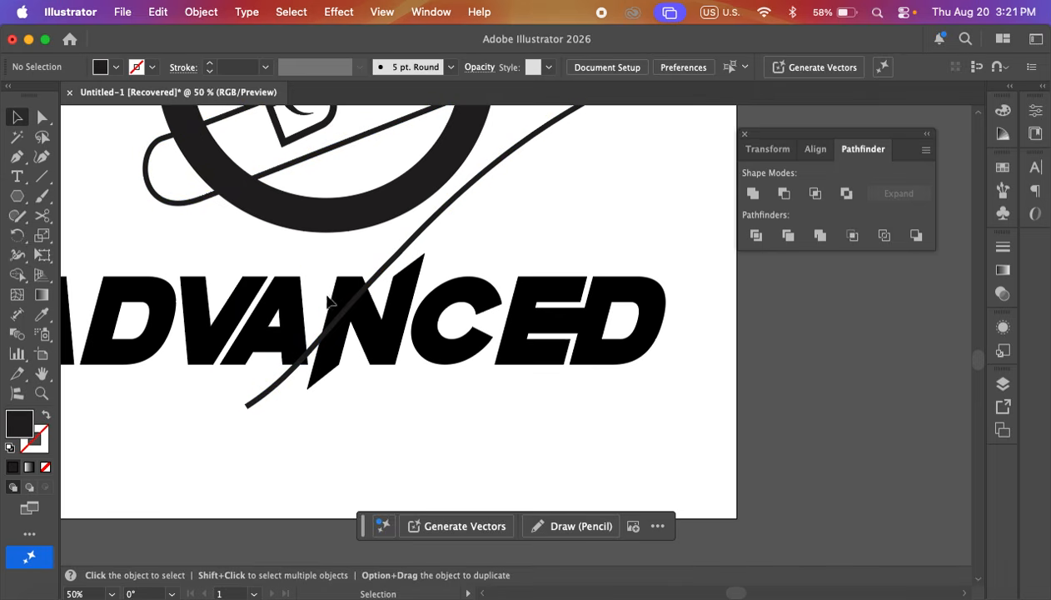
{"action": "left_click", "coordinate": [382, 267]}
{"action": "scroll", "coordinate": [382, 267], "scroll_direction": "up", "scroll_amount": 10}
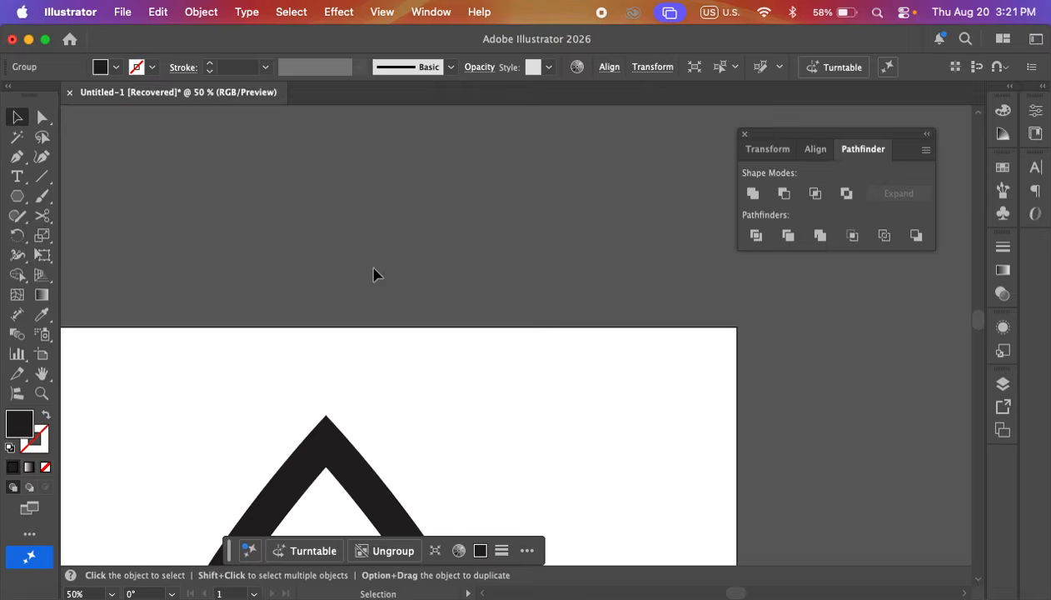
{"action": "scroll", "coordinate": [435, 382], "scroll_direction": "down", "scroll_amount": 5}
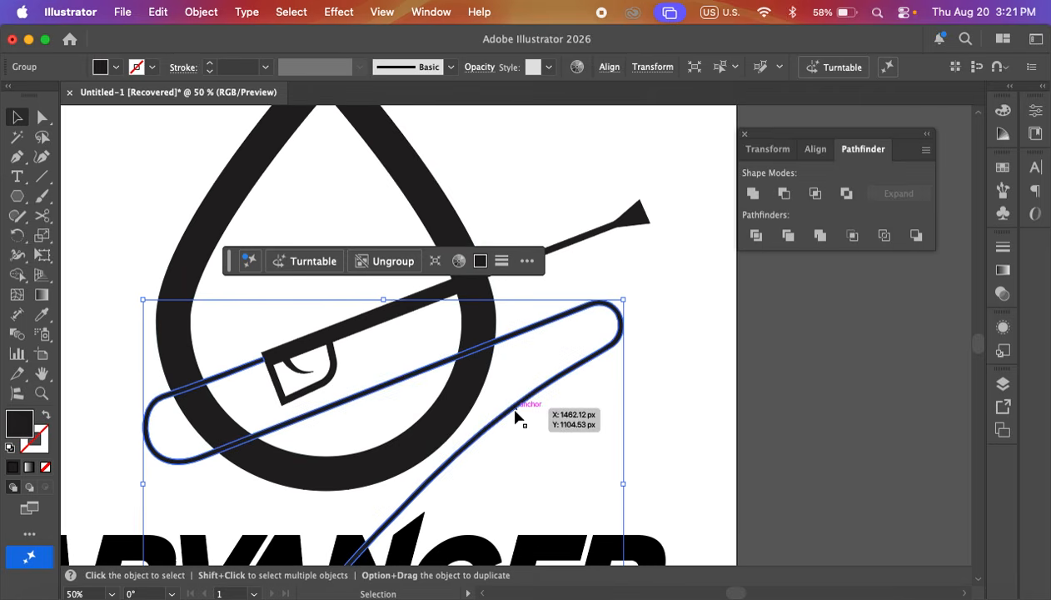
{"action": "left_click", "coordinate": [200, 13]}
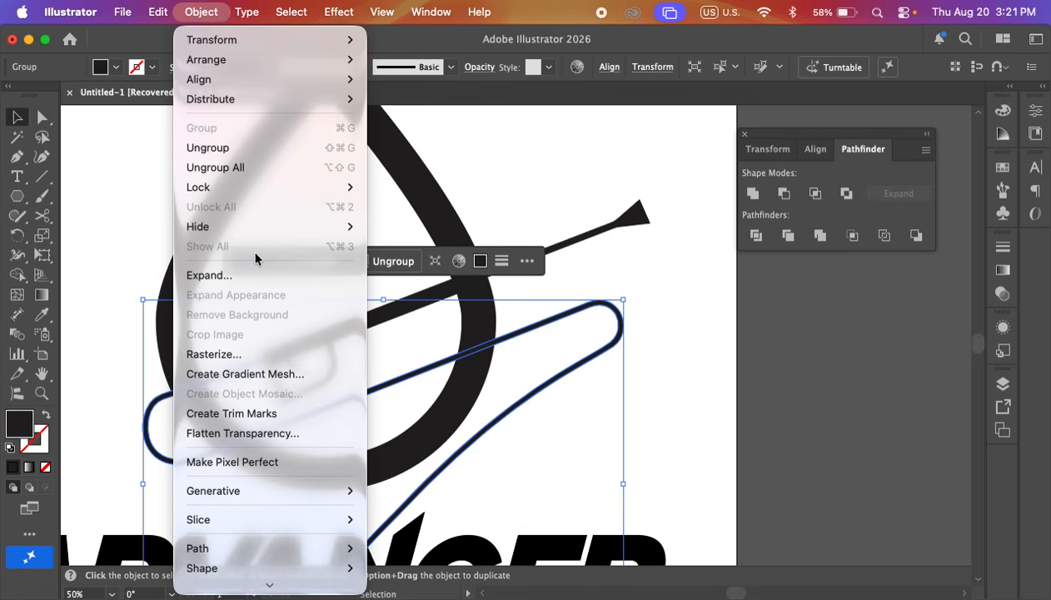
{"action": "mouse_move", "coordinate": [281, 550]}
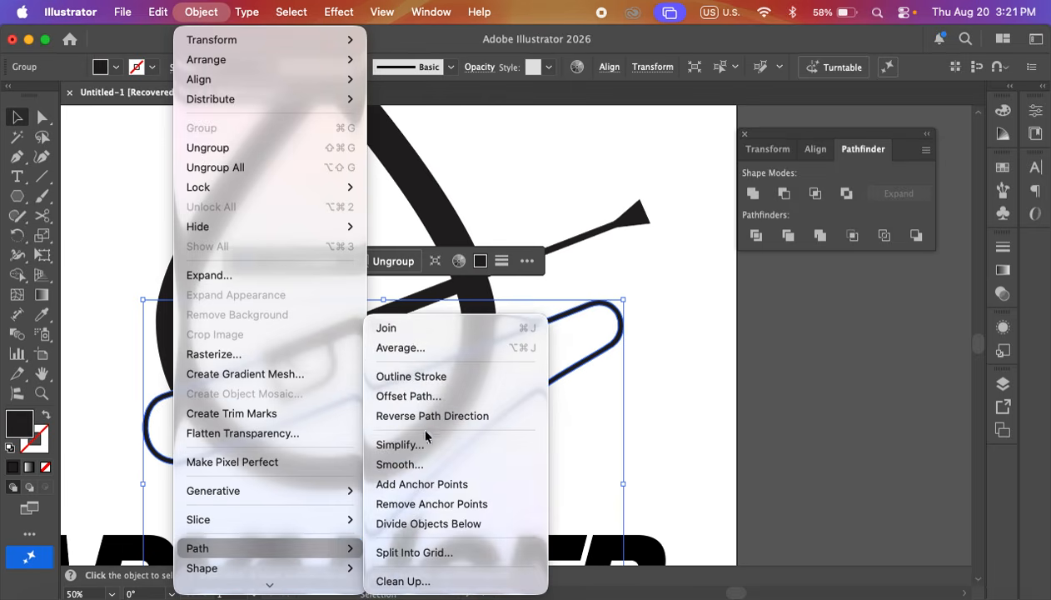
{"action": "left_click", "coordinate": [452, 393]}
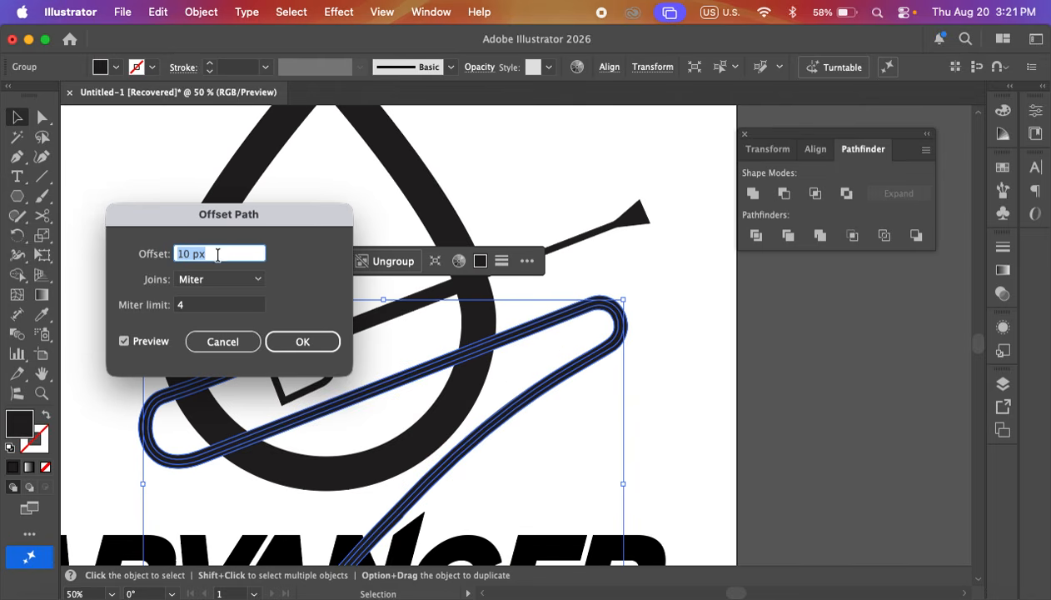
{"action": "key", "text": "Down"}
{"action": "key", "text": "Down"}
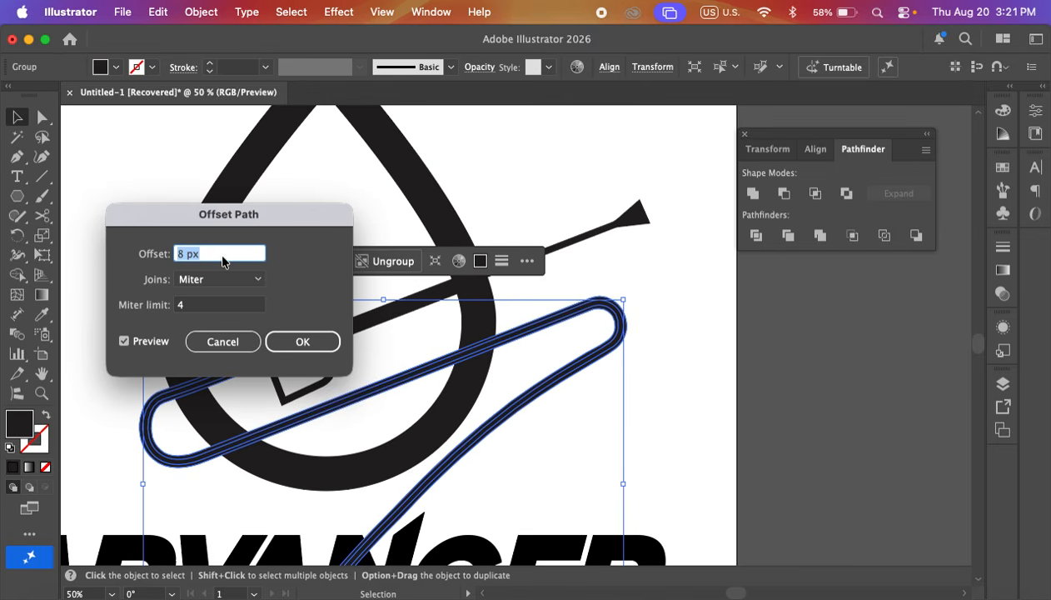
{"action": "key", "text": "Down"}
{"action": "key", "text": "Down"}
{"action": "key", "text": "Down"}
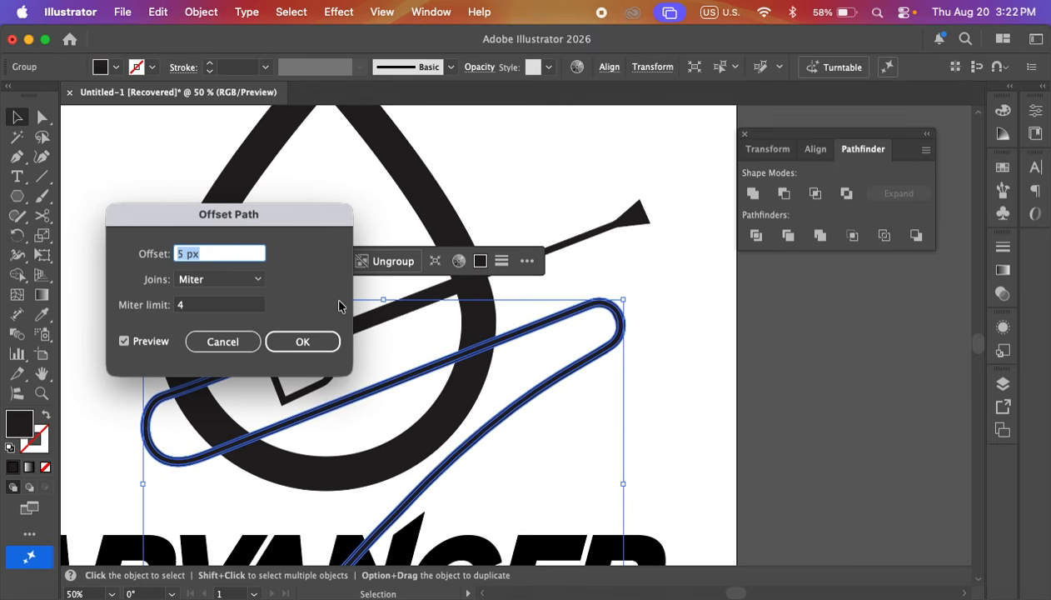
{"action": "left_click", "coordinate": [297, 348]}
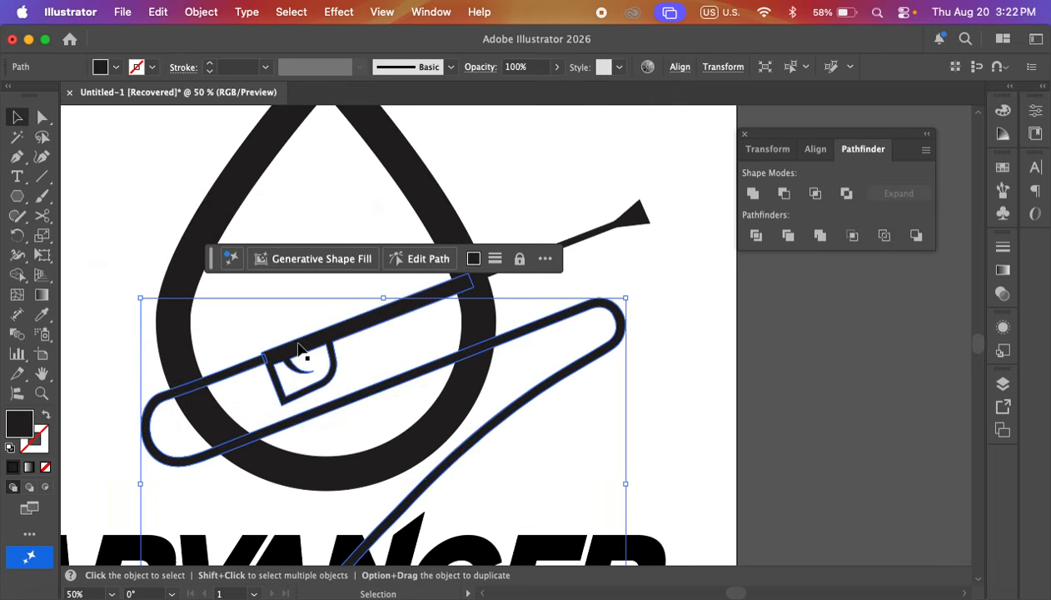
- Use Shape Builder on the hose, its offset and the lettering to remove the offset strips below and across the second A, up to the N
{"action": "scroll", "coordinate": [544, 397], "scroll_direction": "down", "scroll_amount": 5}
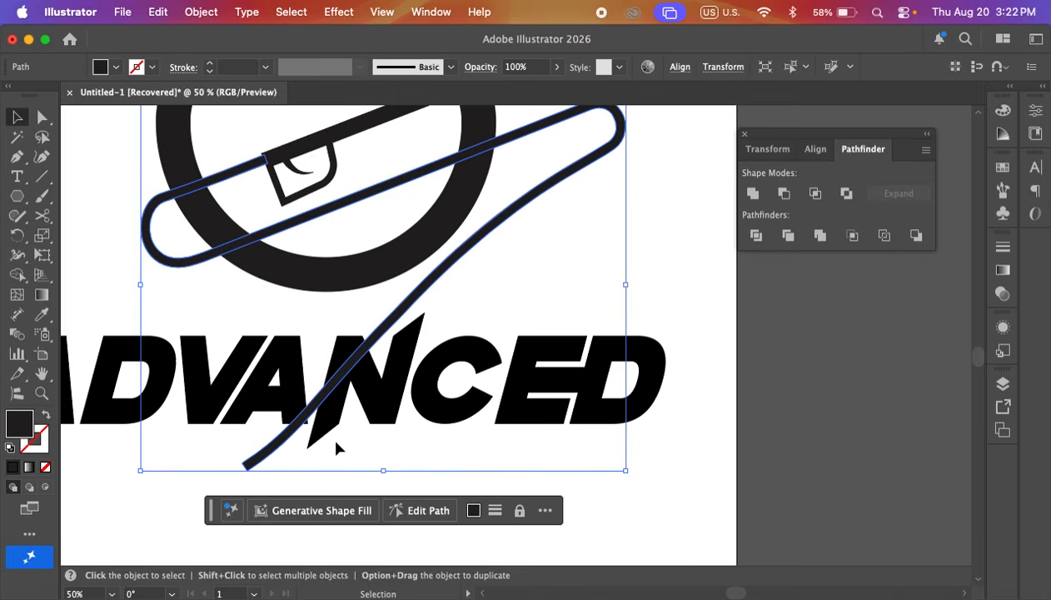
{"action": "left_click", "coordinate": [363, 454]}
{"action": "left_click_drag", "start_coordinate": [418, 450], "coordinate": [250, 327]}
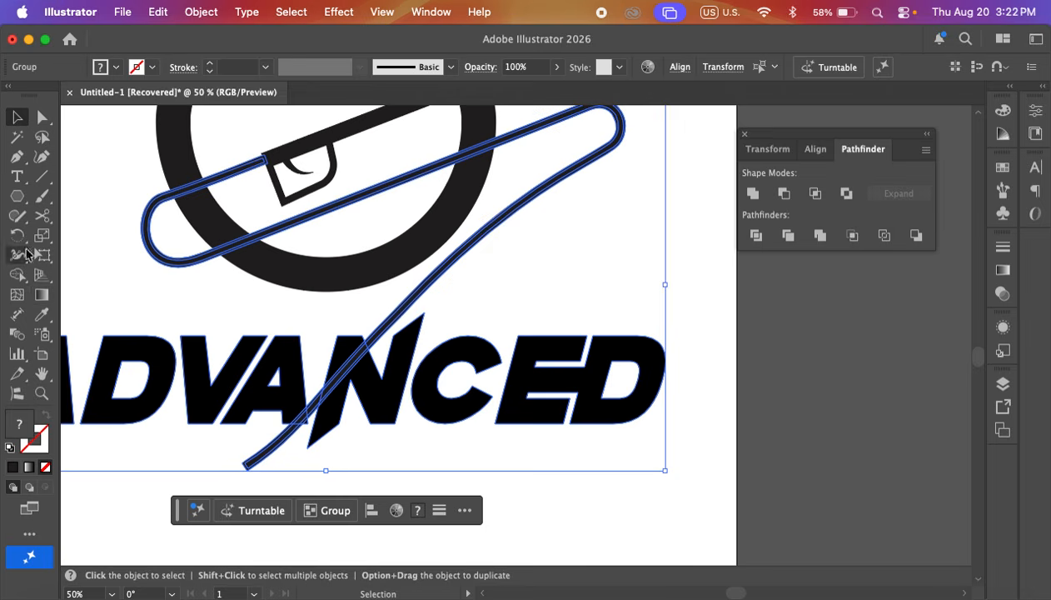
{"action": "left_click", "coordinate": [27, 275]}
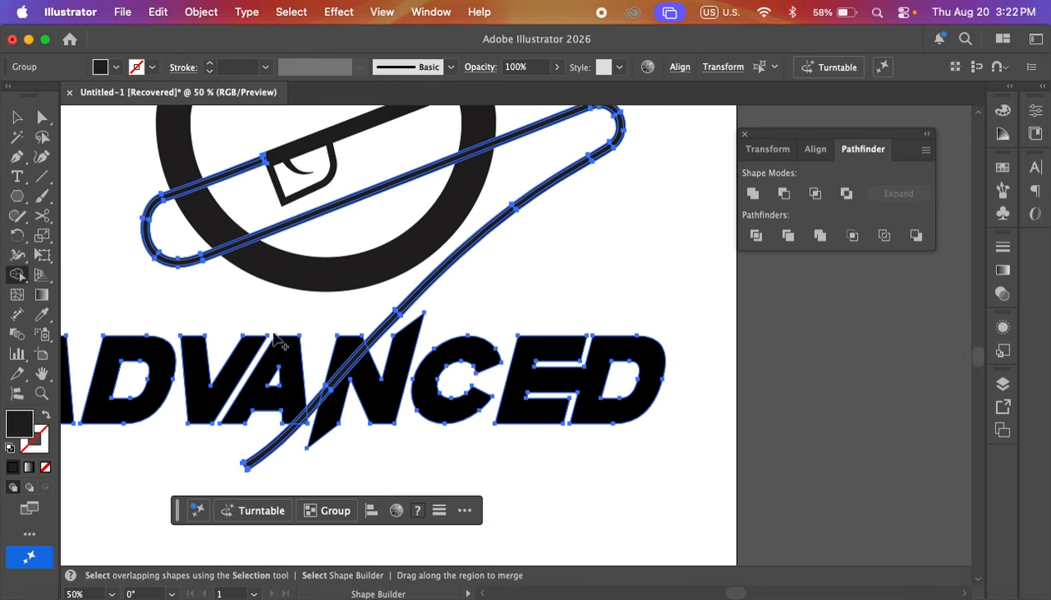
{"action": "scroll", "coordinate": [295, 448], "scroll_direction": "up", "scroll_amount": 1}
{"action": "scroll", "coordinate": [296, 448], "scroll_direction": "up", "scroll_amount": 2}
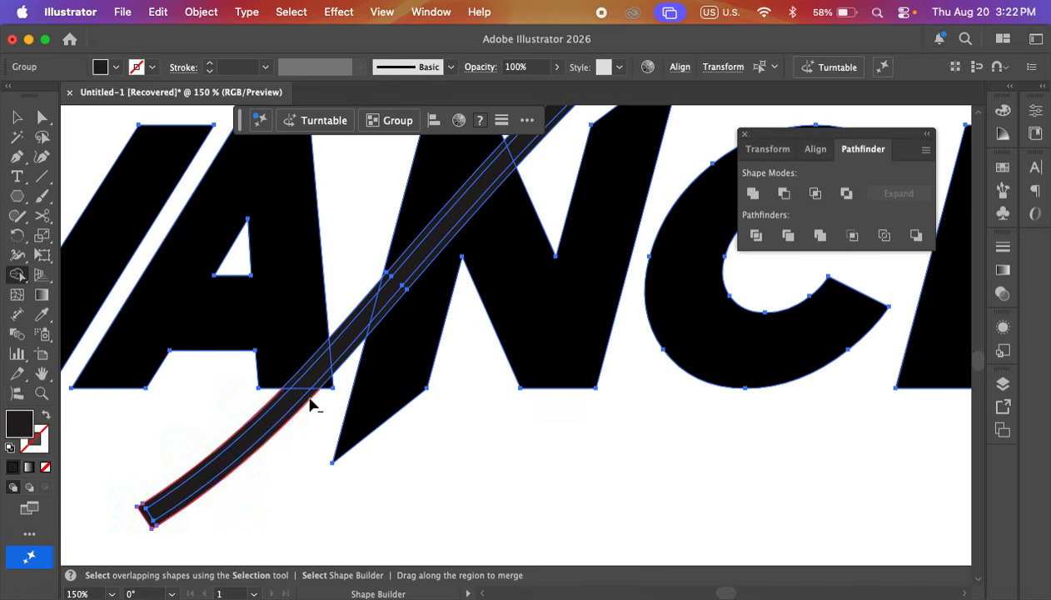
{"action": "scroll", "coordinate": [310, 404], "scroll_direction": "up", "scroll_amount": 2}
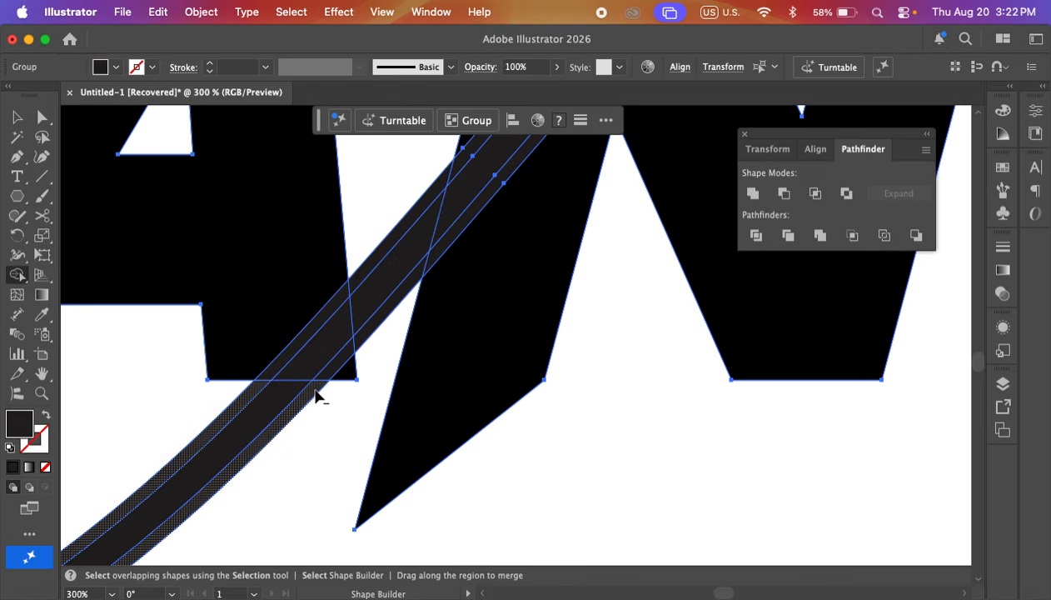
{"action": "left_click_drag", "start_coordinate": [314, 391], "coordinate": [355, 342]}
{"action": "left_click", "coordinate": [266, 369], "text": "alt"}
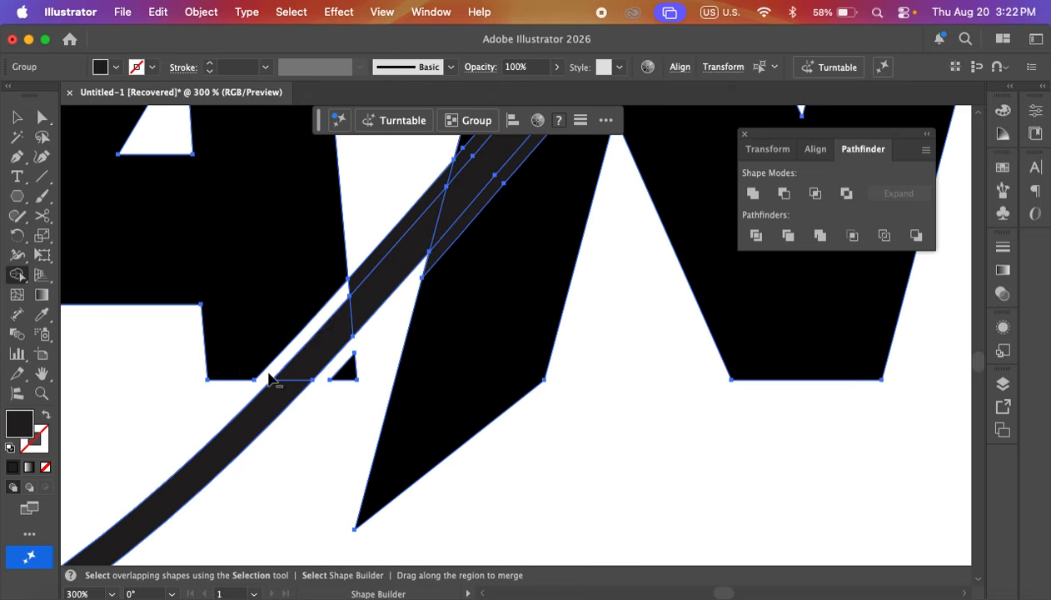
{"action": "left_click", "coordinate": [396, 231], "text": "alt"}
- Remove the offset strips on both sides of the hose within the N and the remaining offset band above it
{"action": "left_click_drag", "start_coordinate": [472, 246], "coordinate": [373, 433]}
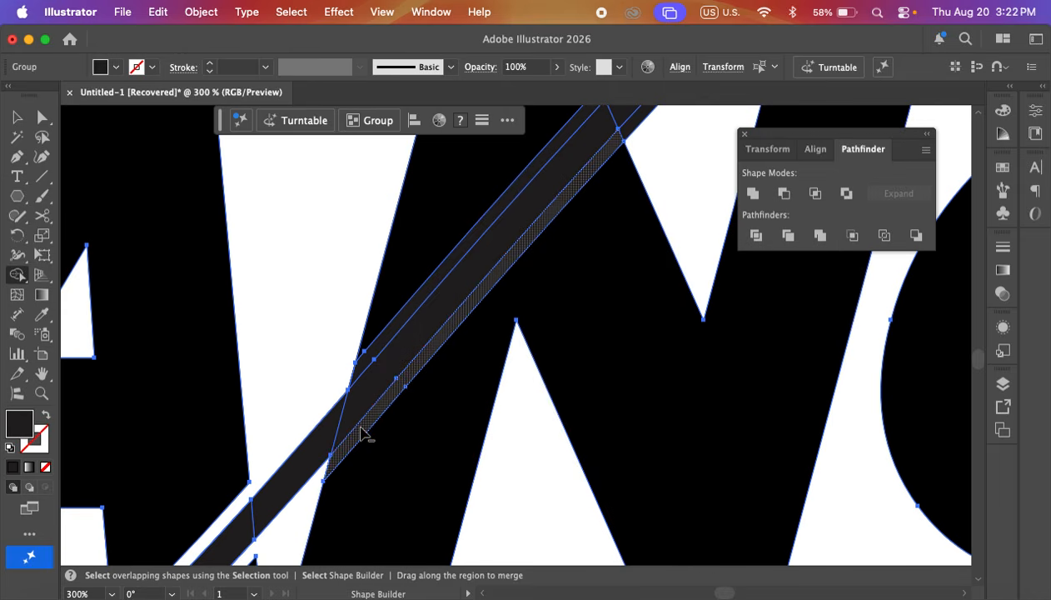
{"action": "left_click", "coordinate": [360, 428], "text": "alt"}
{"action": "left_click", "coordinate": [387, 337], "text": "alt"}
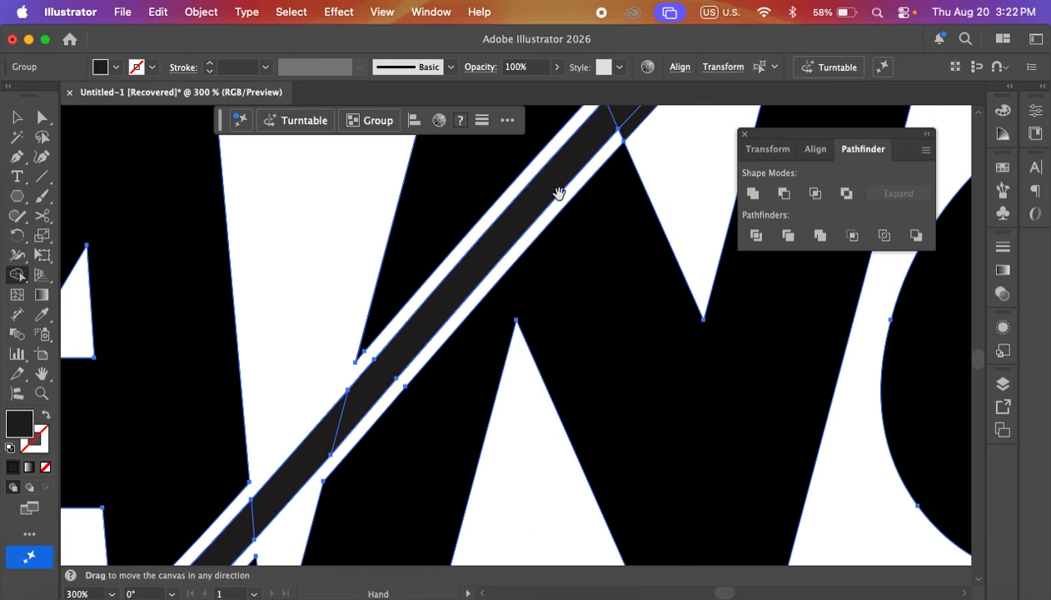
{"action": "left_click_drag", "start_coordinate": [558, 194], "coordinate": [347, 441]}
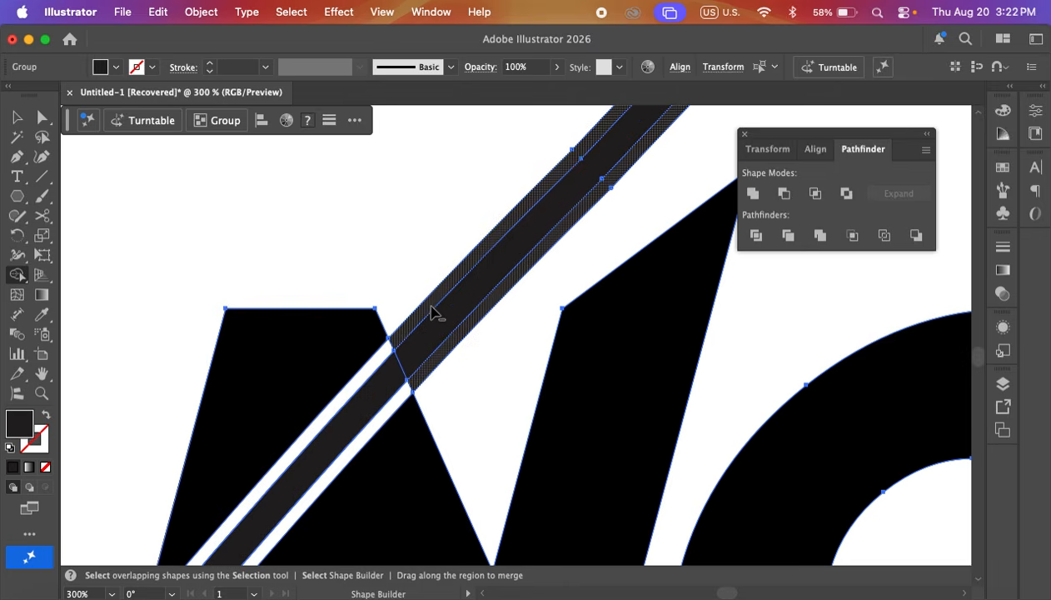
{"action": "left_click_drag", "start_coordinate": [434, 298], "coordinate": [458, 326]}
- Inspect the hose from the N around its loops across the droplet, and deselect the artwork
{"action": "key", "text": "super+minus"}
{"action": "key", "text": "super+minus"}
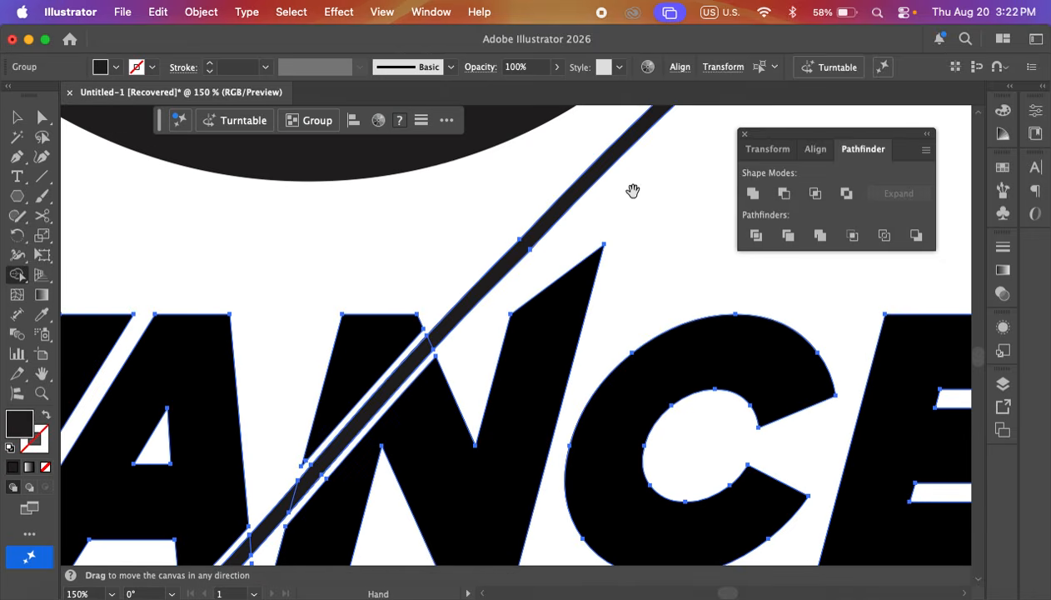
{"action": "left_click_drag", "start_coordinate": [631, 190], "coordinate": [501, 426]}
{"action": "left_click_drag", "start_coordinate": [692, 296], "coordinate": [407, 534]}
{"action": "left_click_drag", "start_coordinate": [629, 319], "coordinate": [747, 448]}
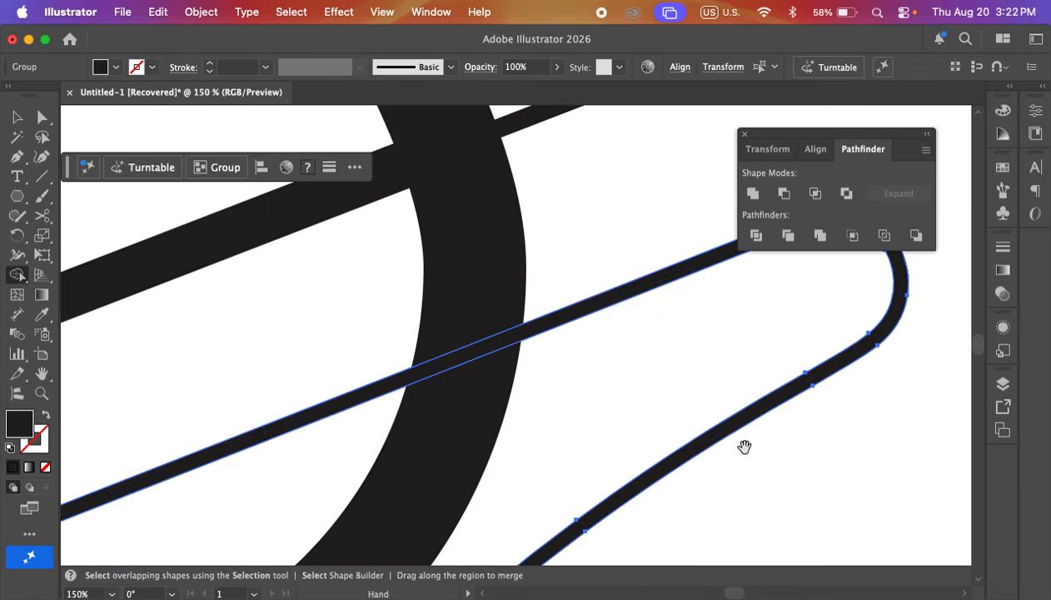
{"action": "left_click_drag", "start_coordinate": [327, 454], "coordinate": [451, 413]}
{"action": "left_click_drag", "start_coordinate": [686, 363], "coordinate": [724, 326]}
{"action": "key", "text": "super+minus"}
{"action": "left_click_drag", "start_coordinate": [396, 419], "coordinate": [643, 348]}
{"action": "left_click", "coordinate": [17, 117]}
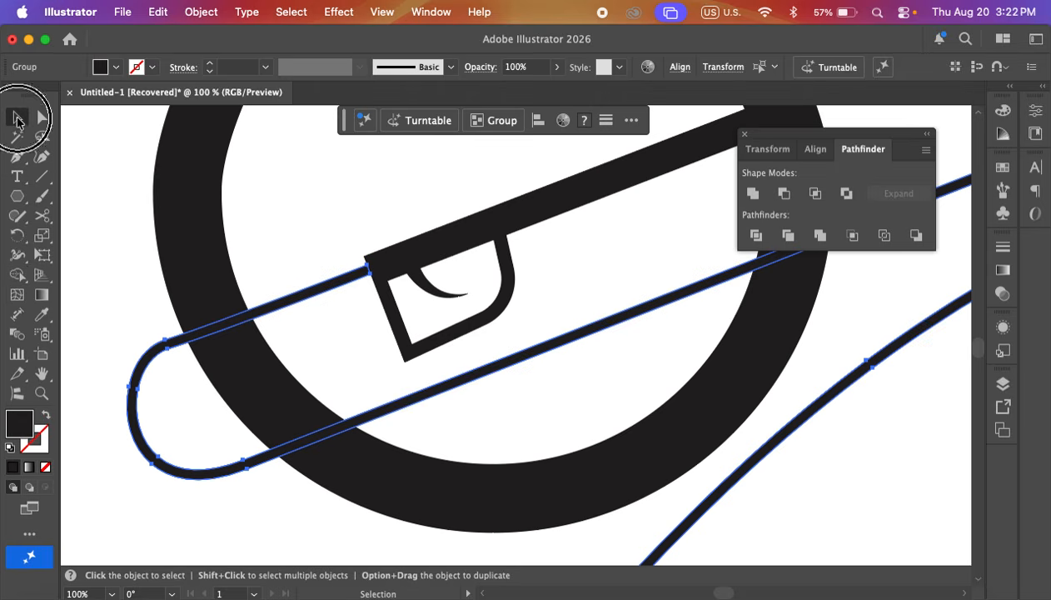
{"action": "left_click", "coordinate": [314, 216]}
{"action": "scroll", "coordinate": [304, 274], "scroll_direction": "down", "scroll_amount": 3}
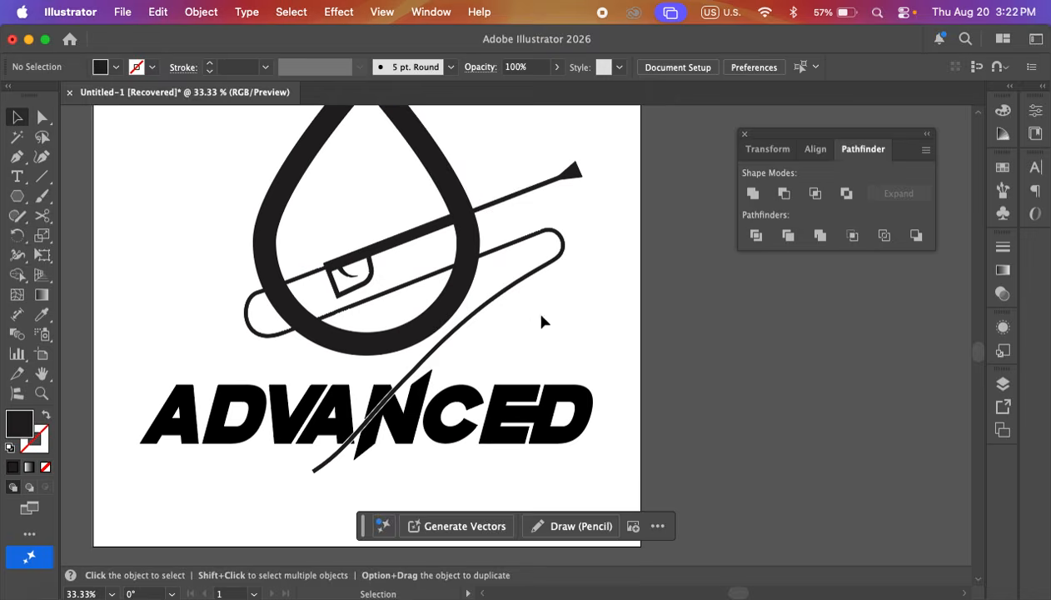
- Draw straight lines across the right side of the droplet, one just below the hose and one just above the spray gun
{"action": "left_click_drag", "start_coordinate": [544, 321], "coordinate": [541, 356]}
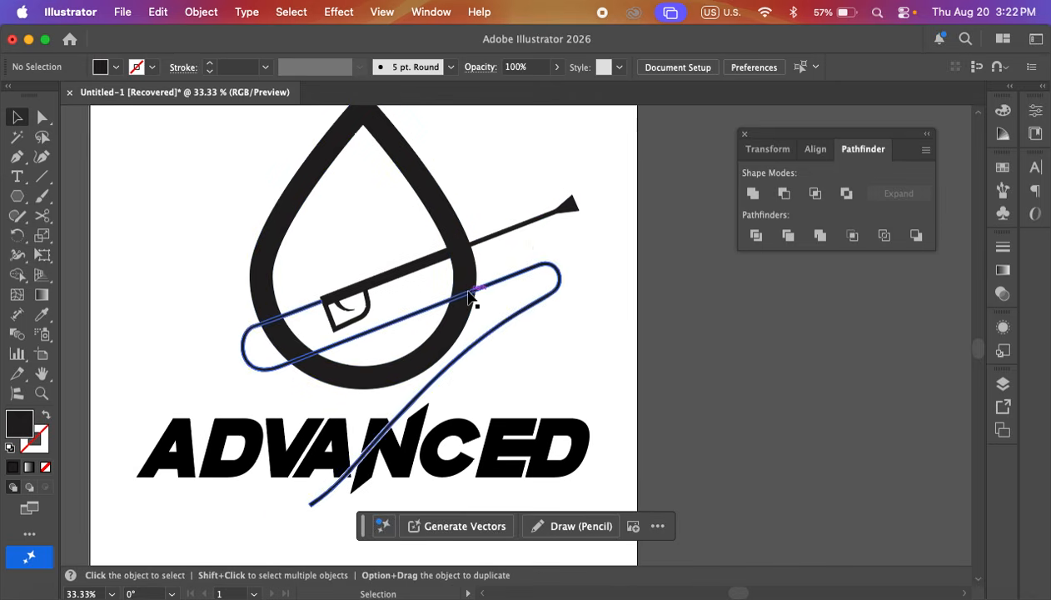
{"action": "scroll", "coordinate": [474, 309], "scroll_direction": "up", "scroll_amount": 5}
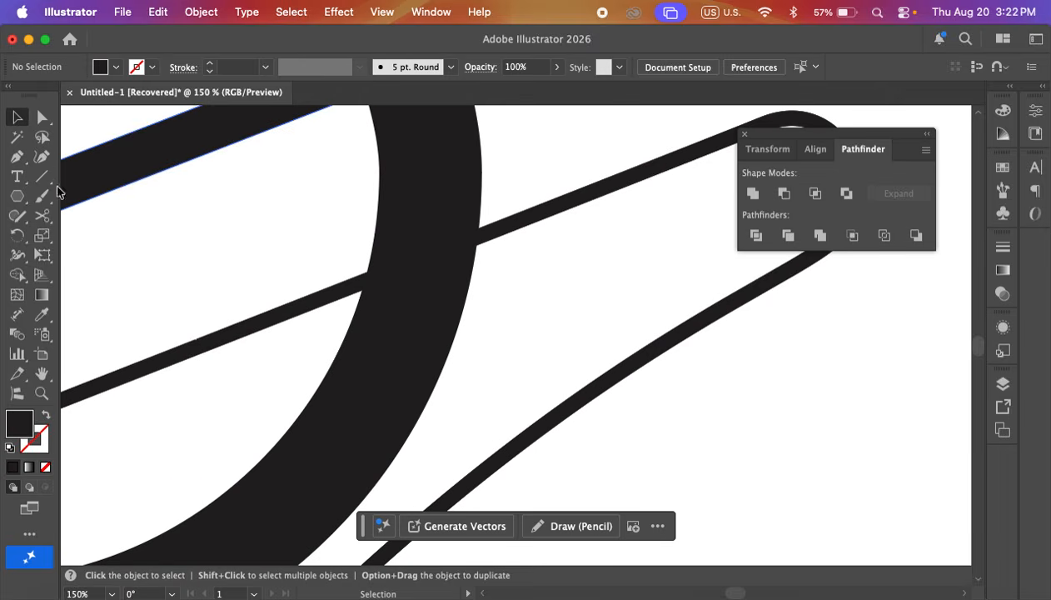
{"action": "left_click", "coordinate": [42, 175]}
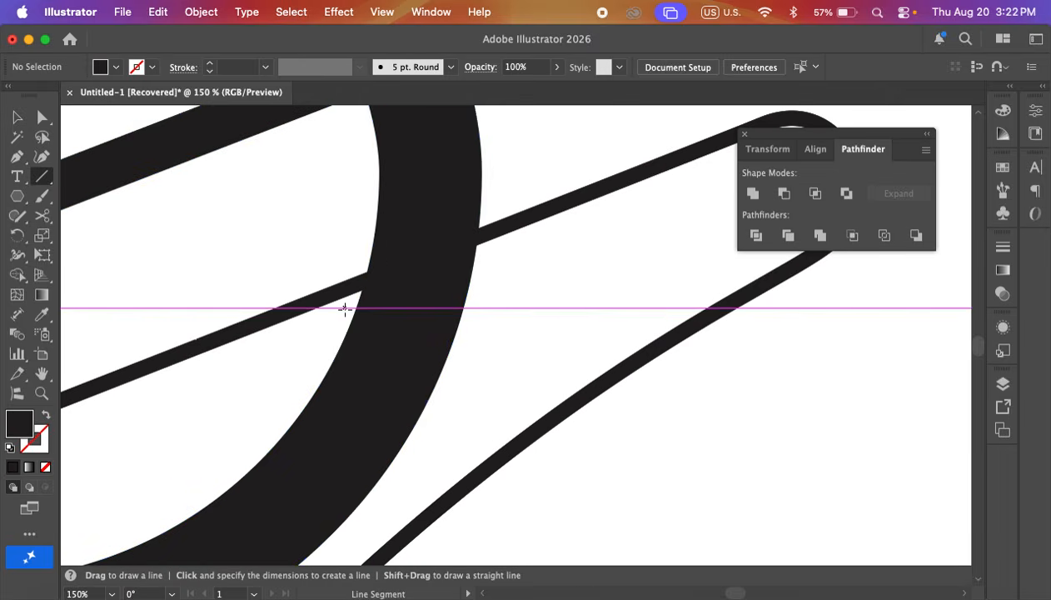
{"action": "mouse_move", "coordinate": [343, 306]}
{"action": "left_mouse_down"}
{"action": "mouse_move", "coordinate": [520, 260]}
{"action": "mouse_move", "coordinate": [554, 244]}
{"action": "mouse_move", "coordinate": [549, 234]}
{"action": "left_mouse_up"}
{"action": "left_click_drag", "start_coordinate": [544, 149], "coordinate": [570, 384]}
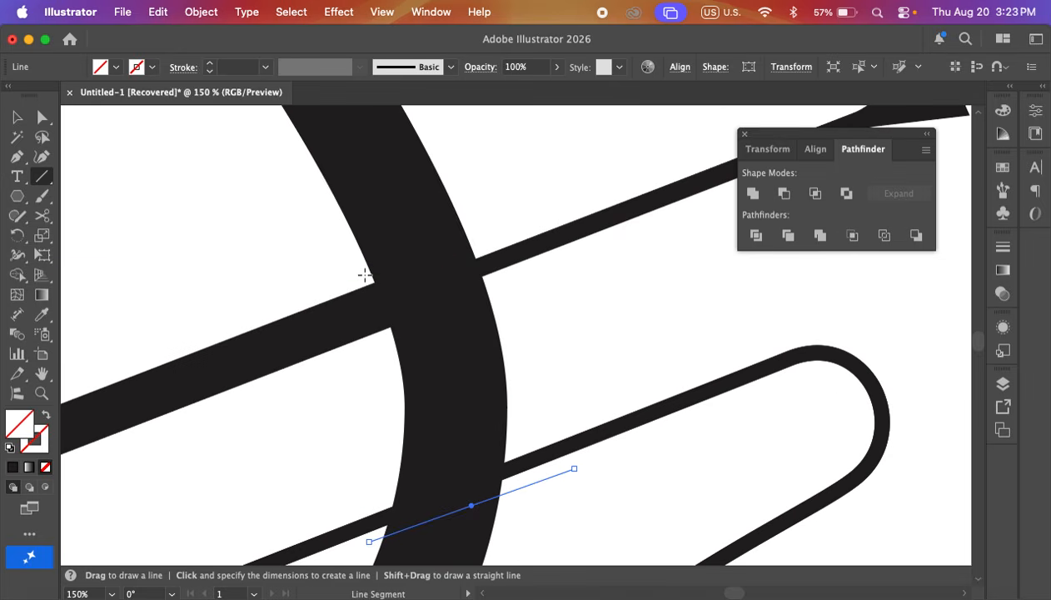
{"action": "left_click_drag", "start_coordinate": [362, 276], "coordinate": [537, 221]}
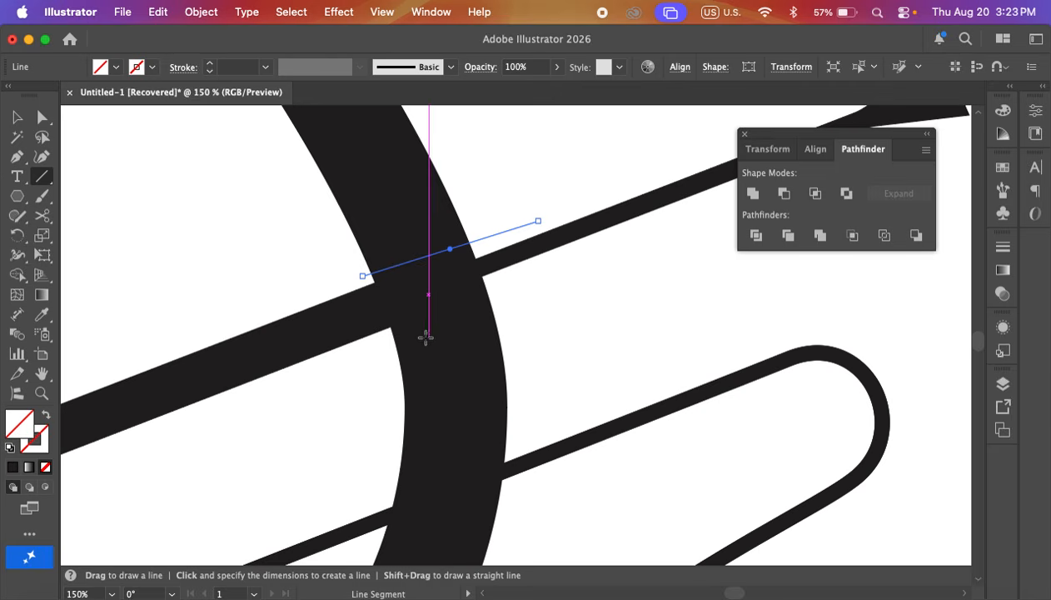
- Draw straight lines across the left side of the droplet, one above the upper hose run and one below the lower run
{"action": "scroll", "coordinate": [425, 336], "scroll_direction": "down", "scroll_amount": 3}
{"action": "left_click_drag", "start_coordinate": [265, 331], "coordinate": [508, 258]}
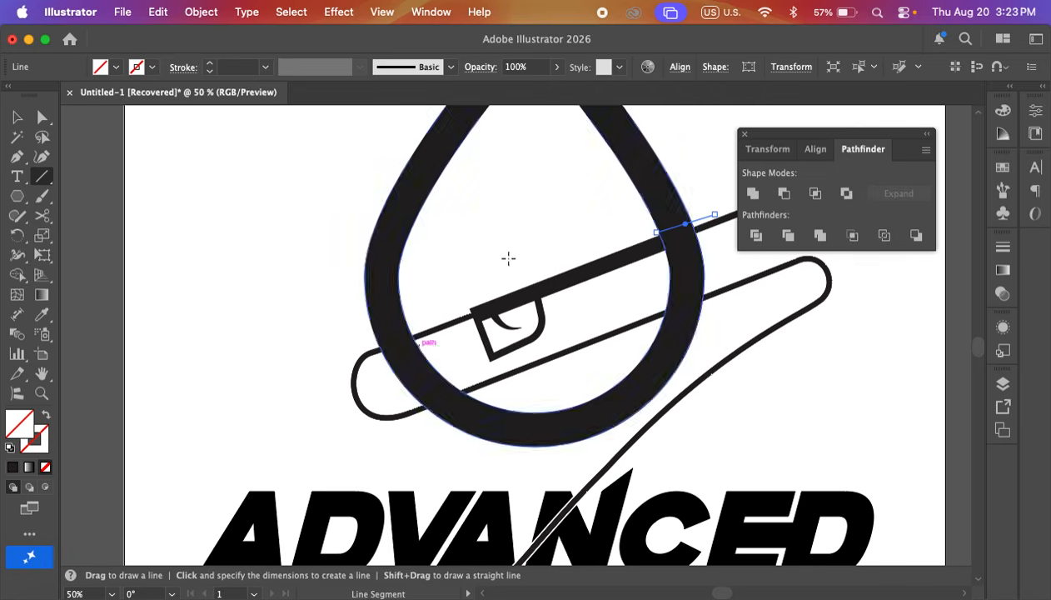
{"action": "scroll", "coordinate": [354, 352], "scroll_direction": "up", "scroll_amount": 2}
{"action": "left_click_drag", "start_coordinate": [382, 335], "coordinate": [505, 291]}
{"action": "left_click_drag", "start_coordinate": [492, 481], "coordinate": [611, 431]}
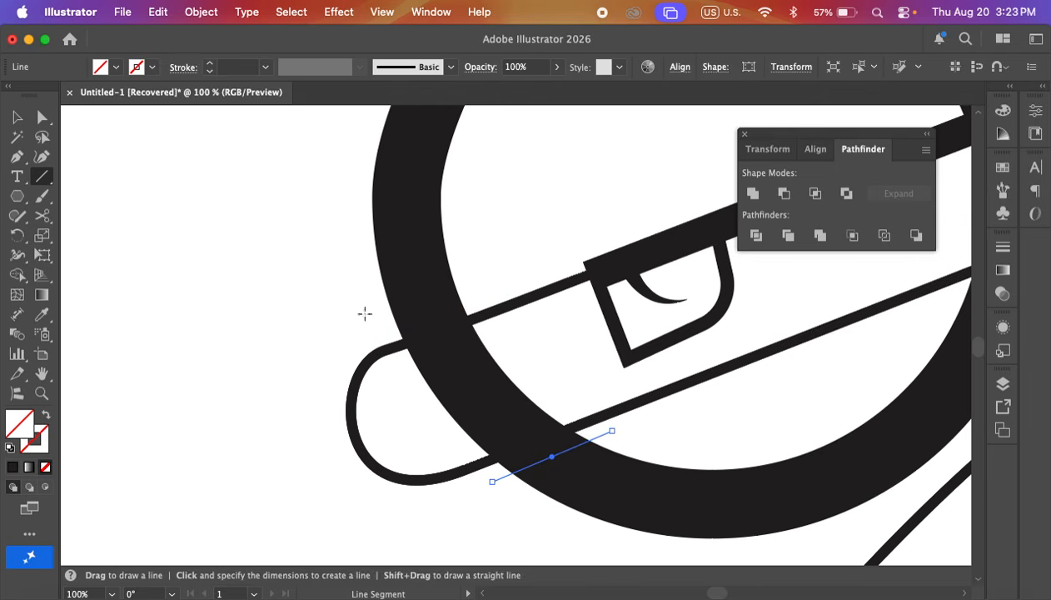
- Select the droplet, gun, hose and dividing lines, and use Shape Builder to remove the droplet's left section between the hose runs
{"action": "left_click", "coordinate": [14, 118]}
{"action": "scroll", "coordinate": [253, 238], "scroll_direction": "down", "scroll_amount": 2}
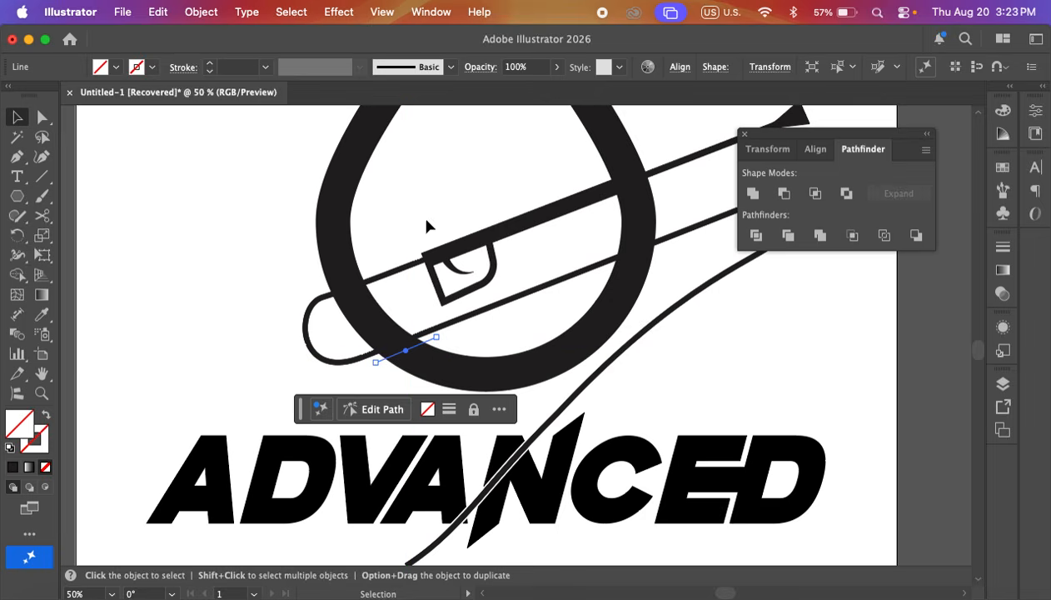
{"action": "scroll", "coordinate": [398, 215], "scroll_direction": "down", "scroll_amount": 1}
{"action": "left_click_drag", "start_coordinate": [455, 167], "coordinate": [416, 190]}
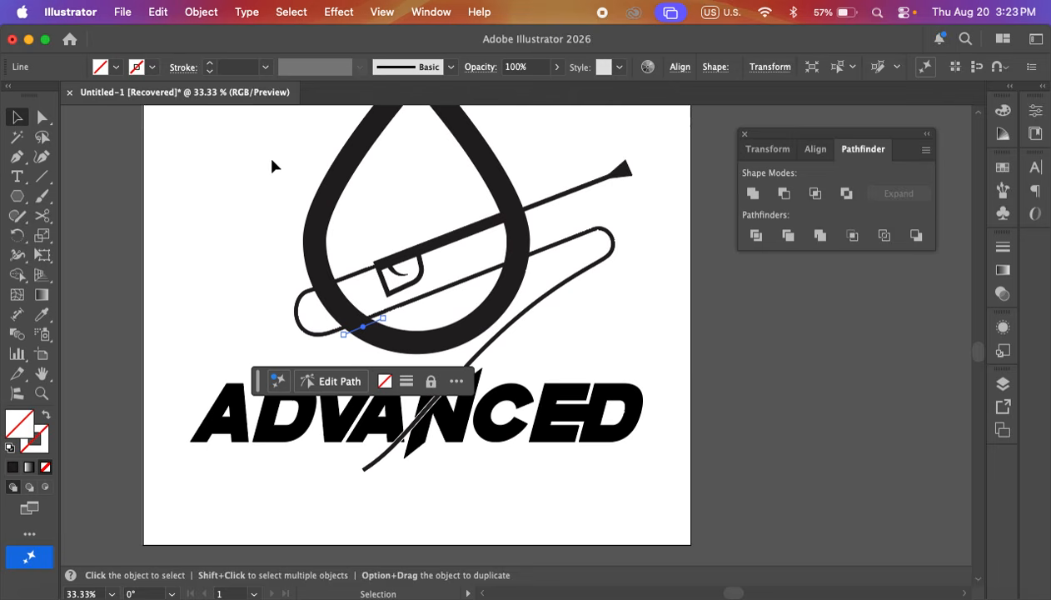
{"action": "left_click_drag", "start_coordinate": [271, 158], "coordinate": [549, 336]}
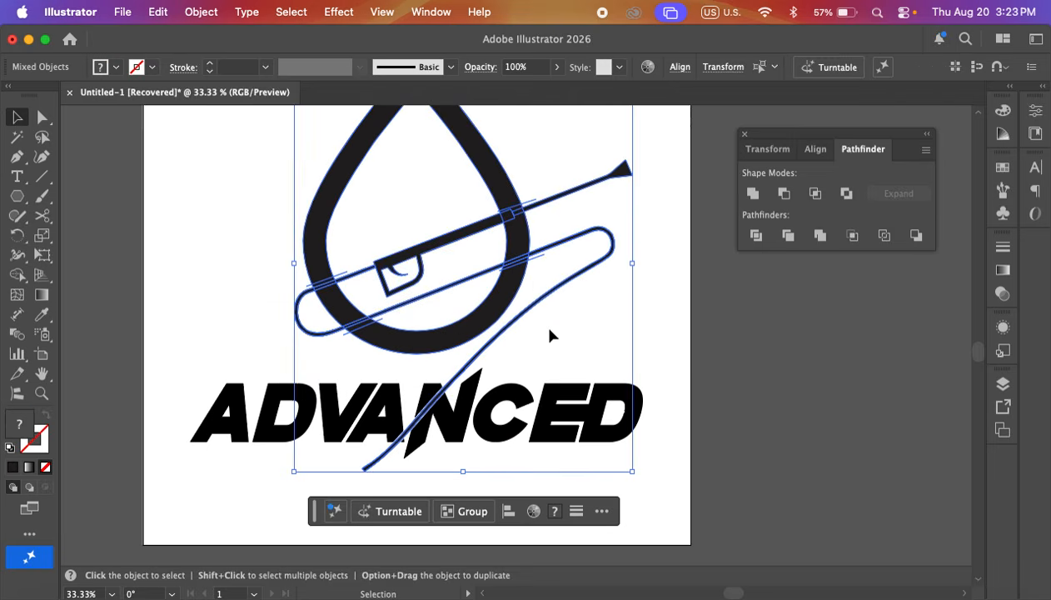
{"action": "left_click", "coordinate": [17, 277]}
{"action": "scroll", "coordinate": [338, 328], "scroll_direction": "up", "scroll_amount": 1}
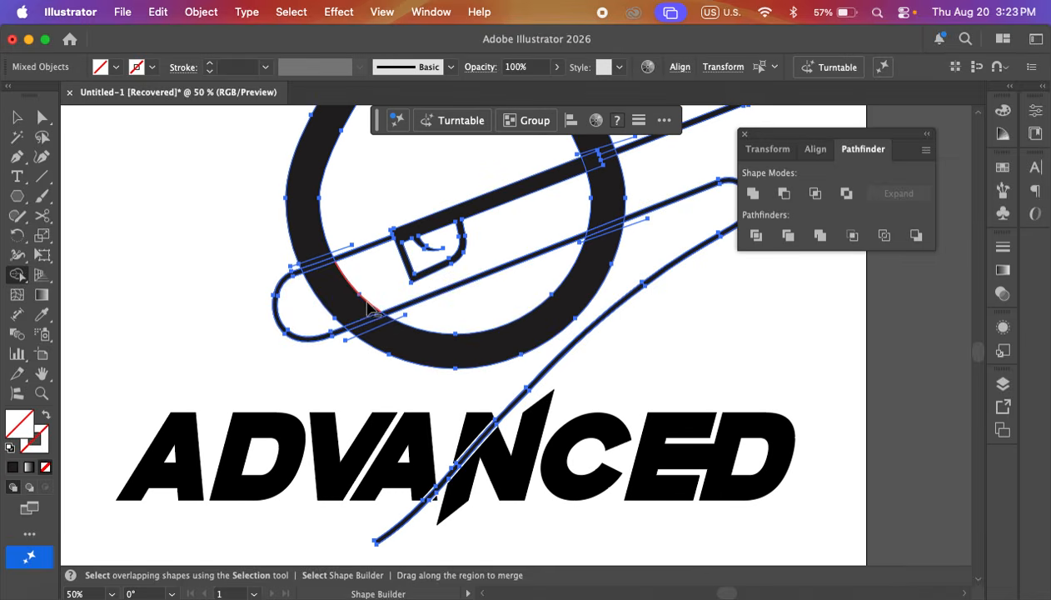
{"action": "left_click", "coordinate": [366, 309]}
{"action": "scroll", "coordinate": [372, 333], "scroll_direction": "up", "scroll_amount": 2}
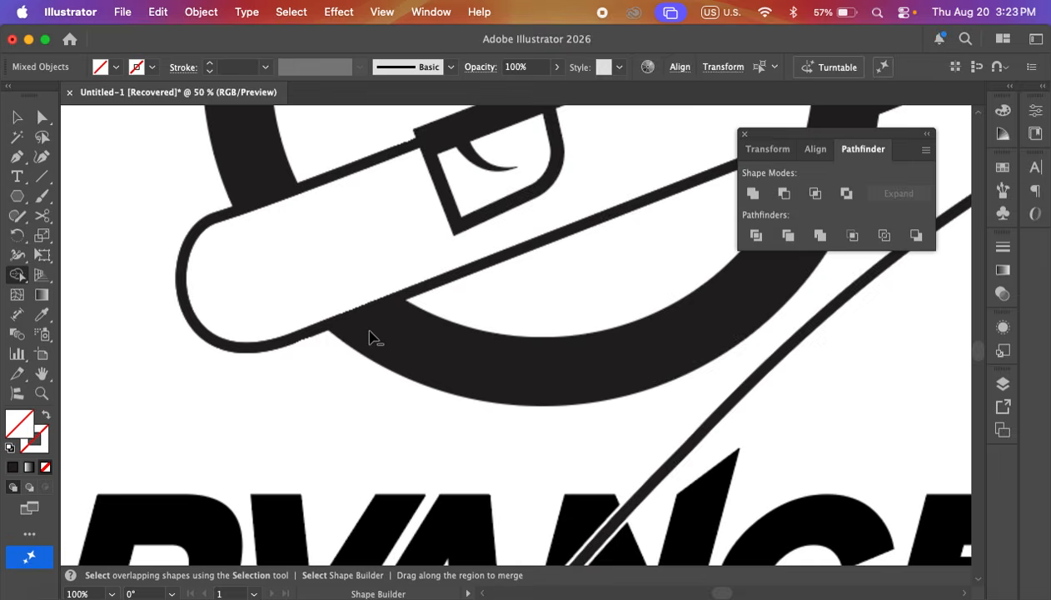
- Remove the droplet's left-side strips between the hose and the dividing lines, below the lower run and above the upper run
{"action": "left_click", "coordinate": [384, 316], "text": "alt"}
{"action": "scroll", "coordinate": [328, 334], "scroll_direction": "up", "scroll_amount": 1}
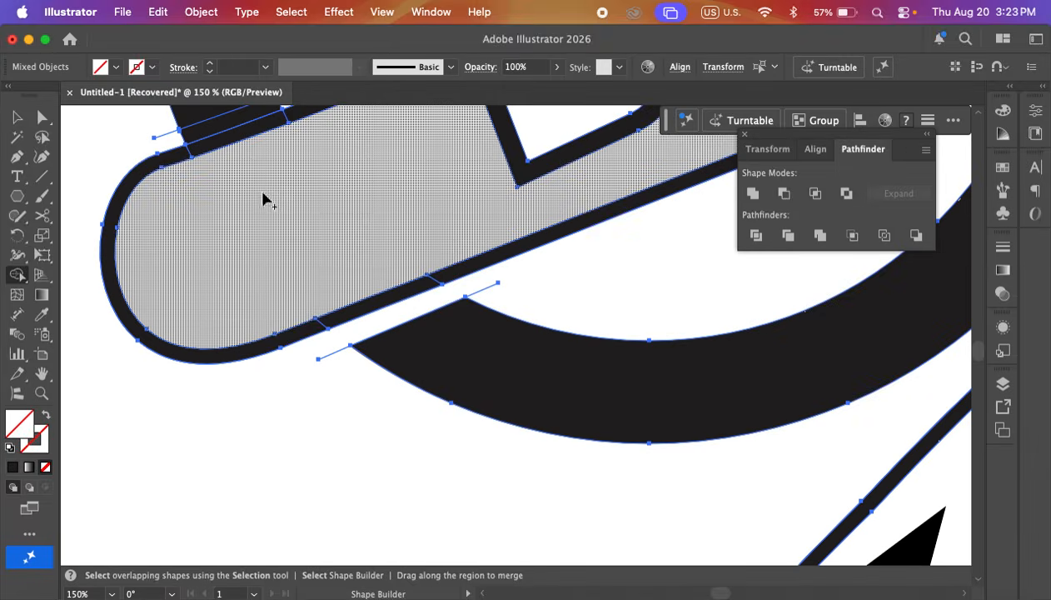
{"action": "left_click_drag", "start_coordinate": [298, 206], "coordinate": [379, 333]}
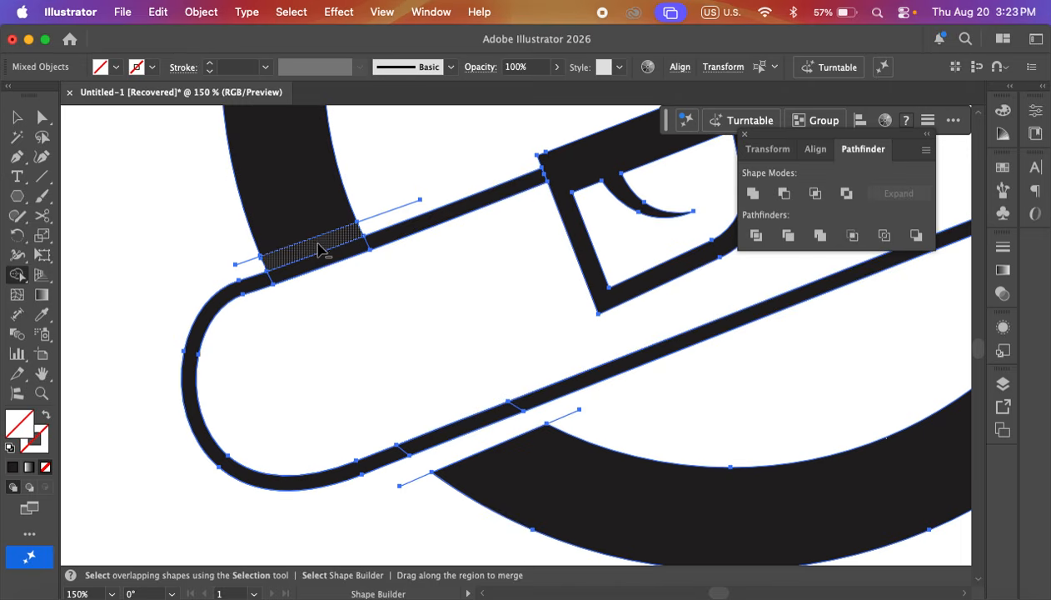
{"action": "scroll", "coordinate": [350, 300], "scroll_direction": "down", "scroll_amount": 2}
- On the droplet's right side, remove the strip below the hose and the section between the hose and spray gun
{"action": "left_click_drag", "start_coordinate": [594, 270], "coordinate": [282, 390]}
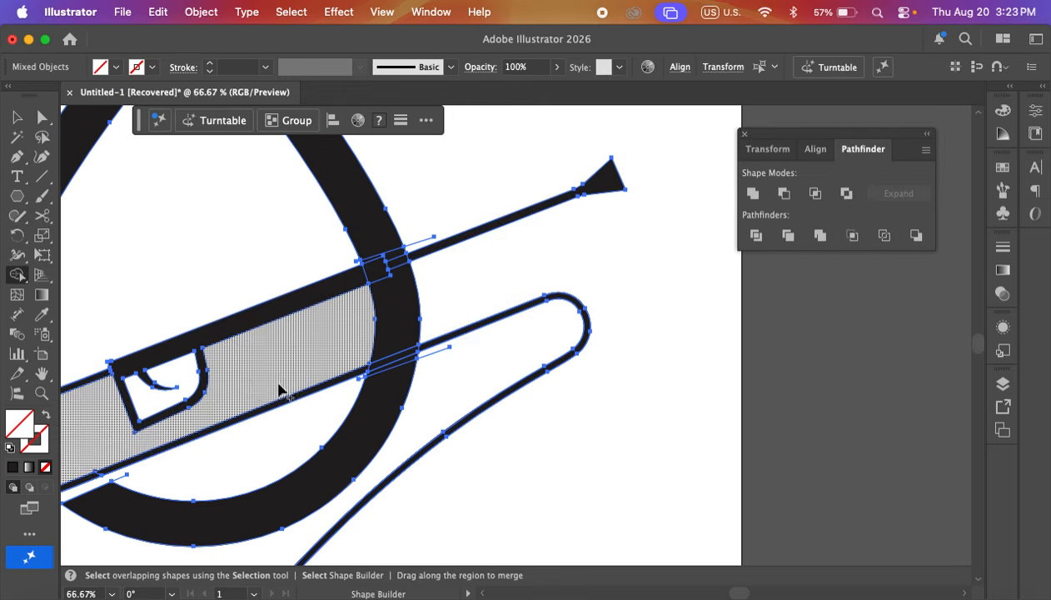
{"action": "scroll", "coordinate": [396, 379], "scroll_direction": "up", "scroll_amount": 3}
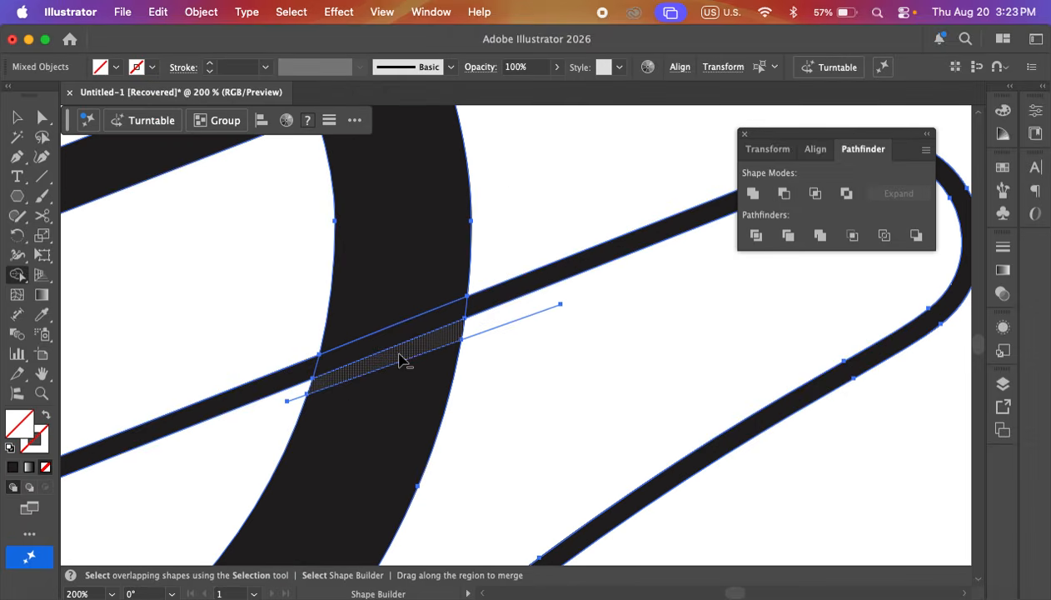
{"action": "left_click", "coordinate": [400, 360], "text": "alt"}
{"action": "left_click", "coordinate": [396, 304], "text": "alt"}
- Remove the droplet strip between the spray gun's upper edge and the dividing line above it, and deselect the artwork
{"action": "key", "text": "space"}
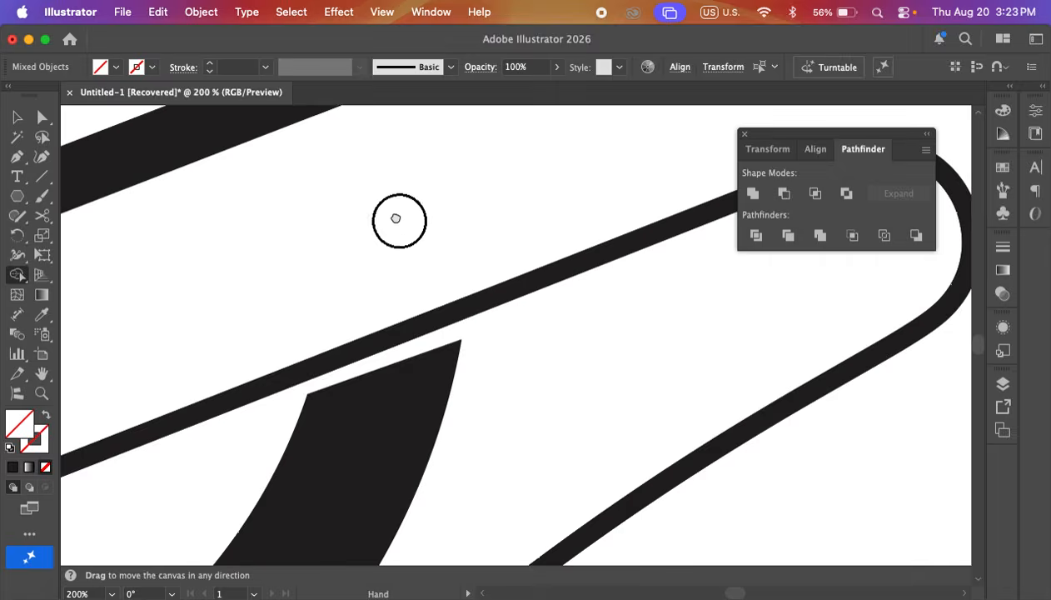
{"action": "left_click_drag", "start_coordinate": [396, 218], "coordinate": [517, 430]}
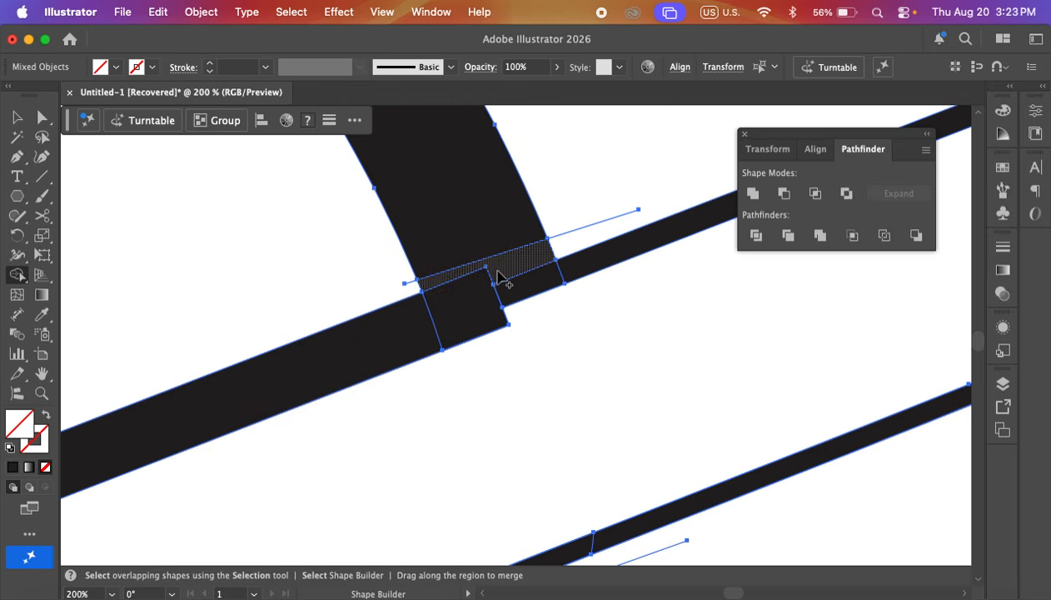
{"action": "left_click_drag", "start_coordinate": [515, 273], "coordinate": [460, 275]}
{"action": "left_click", "coordinate": [512, 268], "text": "alt"}
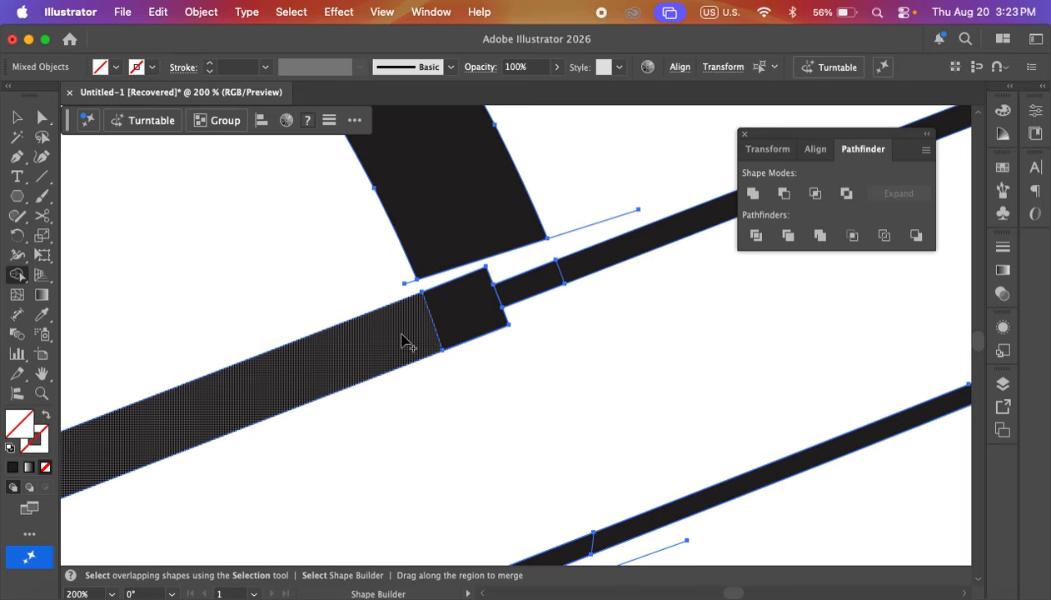
{"action": "left_click_drag", "start_coordinate": [402, 340], "coordinate": [579, 267]}
{"action": "key", "text": "super+minus"}
{"action": "key", "text": "super+minus"}
{"action": "key", "text": "super+minus"}
{"action": "key", "text": "super+minus"}
{"action": "key", "text": "super+minus"}
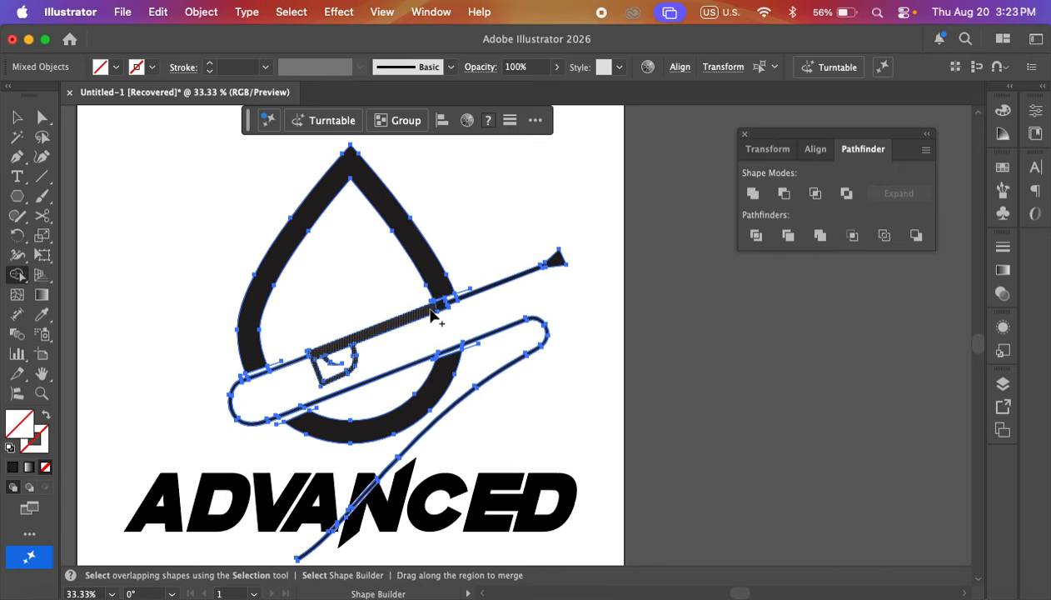
{"action": "left_click", "coordinate": [12, 122]}
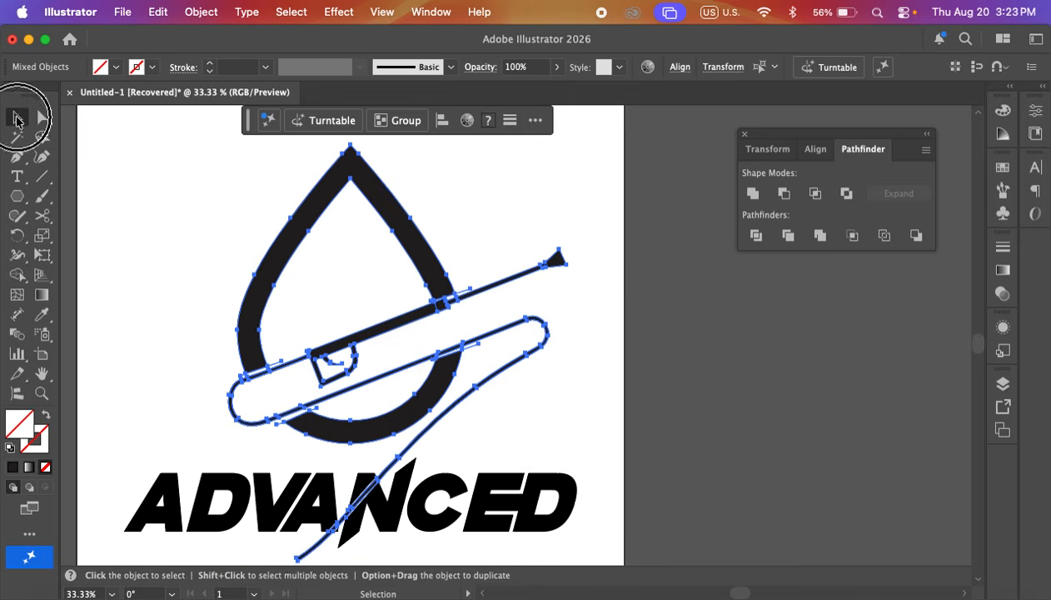
{"action": "left_click", "coordinate": [573, 288]}
- Move the line above the spray gun slightly up and remove the droplet strip beneath it with Shape Builder to widen the gap
{"action": "scroll", "coordinate": [466, 299], "scroll_direction": "up", "scroll_amount": 2}
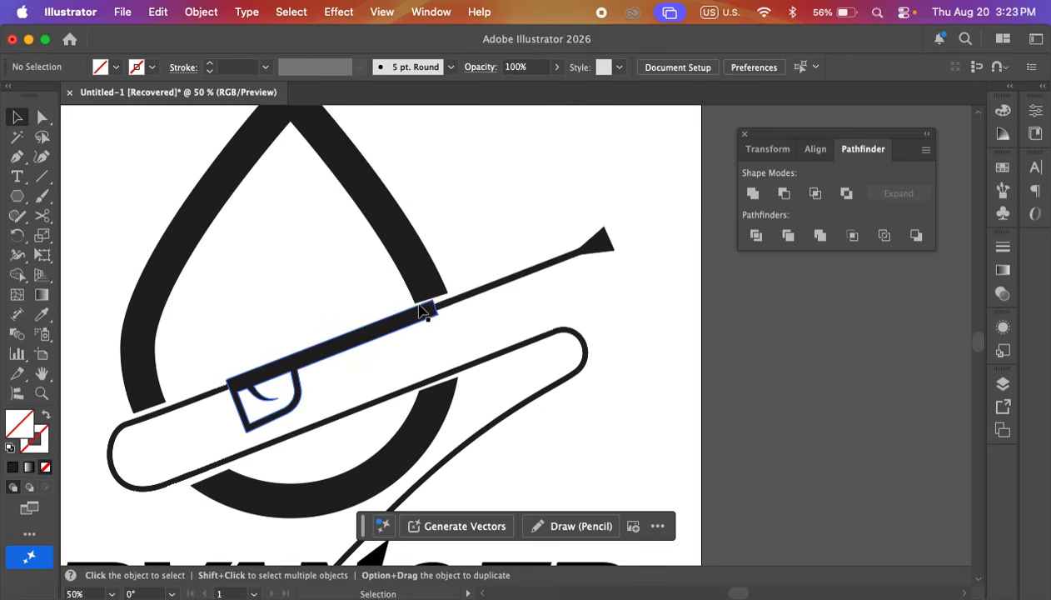
{"action": "scroll", "coordinate": [454, 307], "scroll_direction": "up", "scroll_amount": 2}
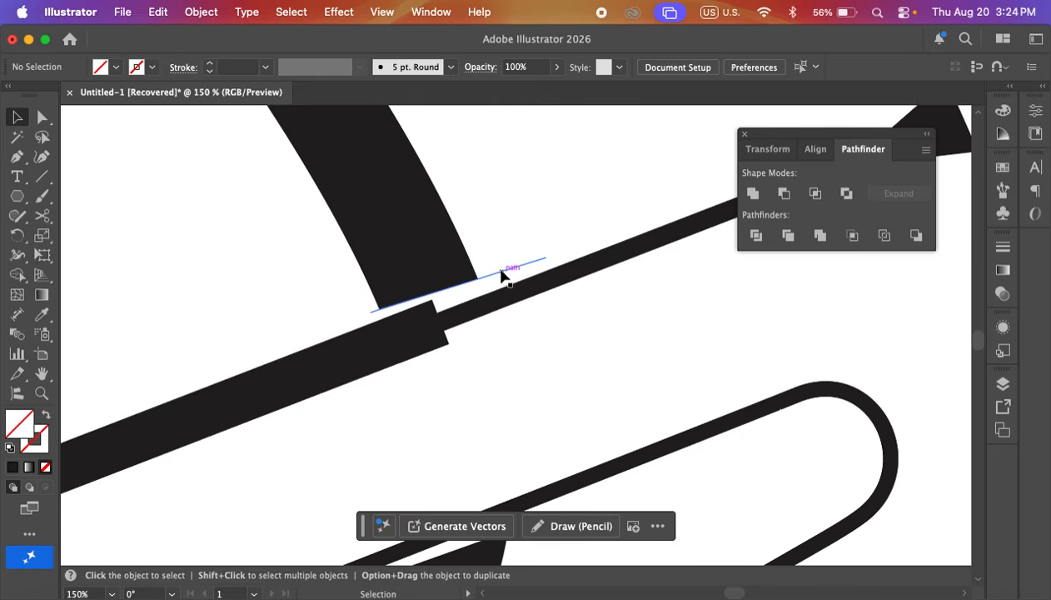
{"action": "left_click_drag", "start_coordinate": [497, 280], "coordinate": [488, 268]}
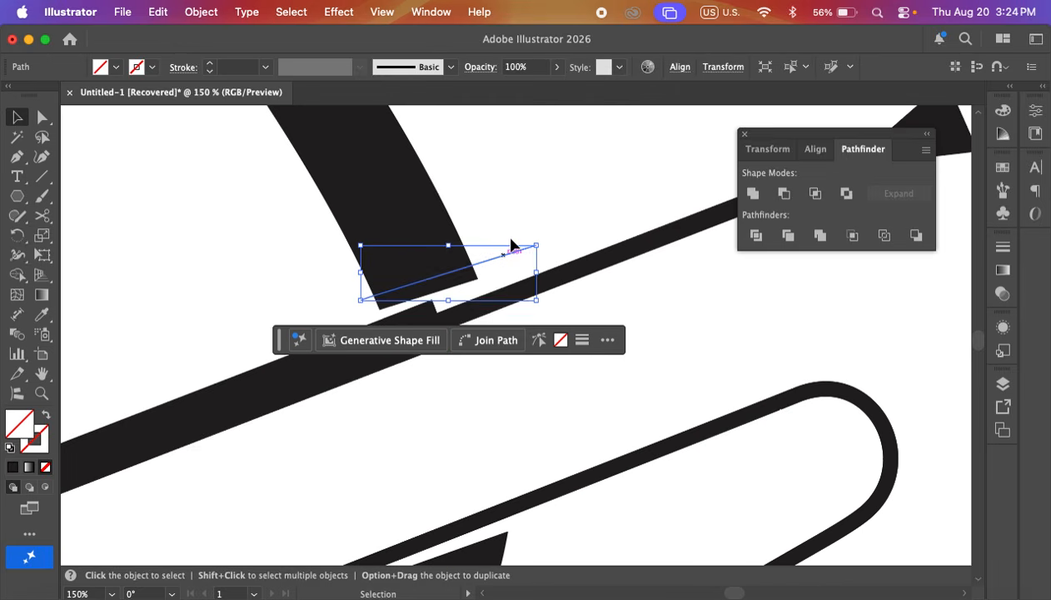
{"action": "left_click_drag", "start_coordinate": [494, 231], "coordinate": [309, 301]}
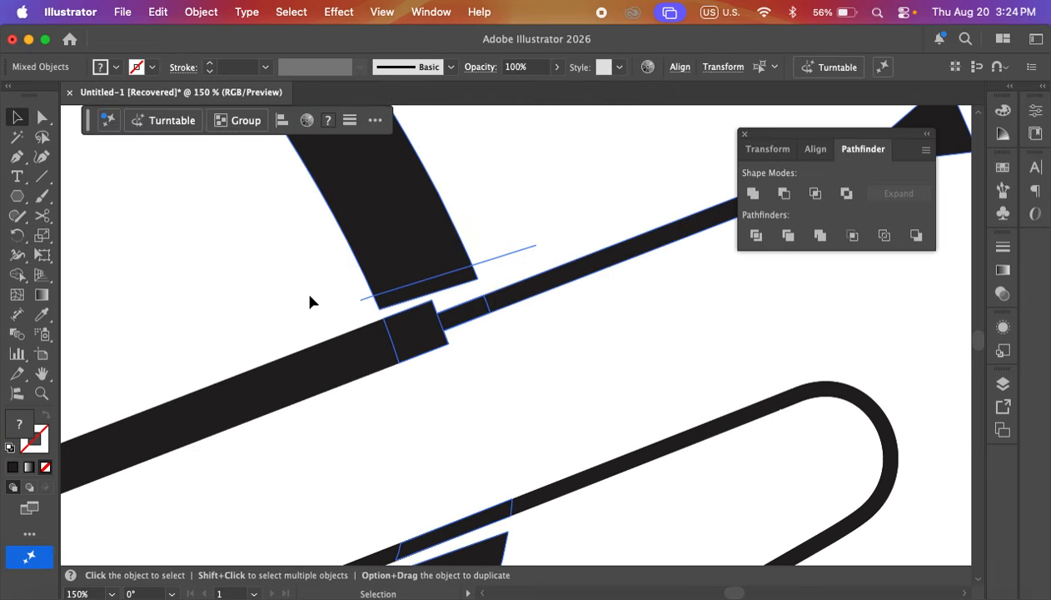
{"action": "left_click", "coordinate": [25, 276]}
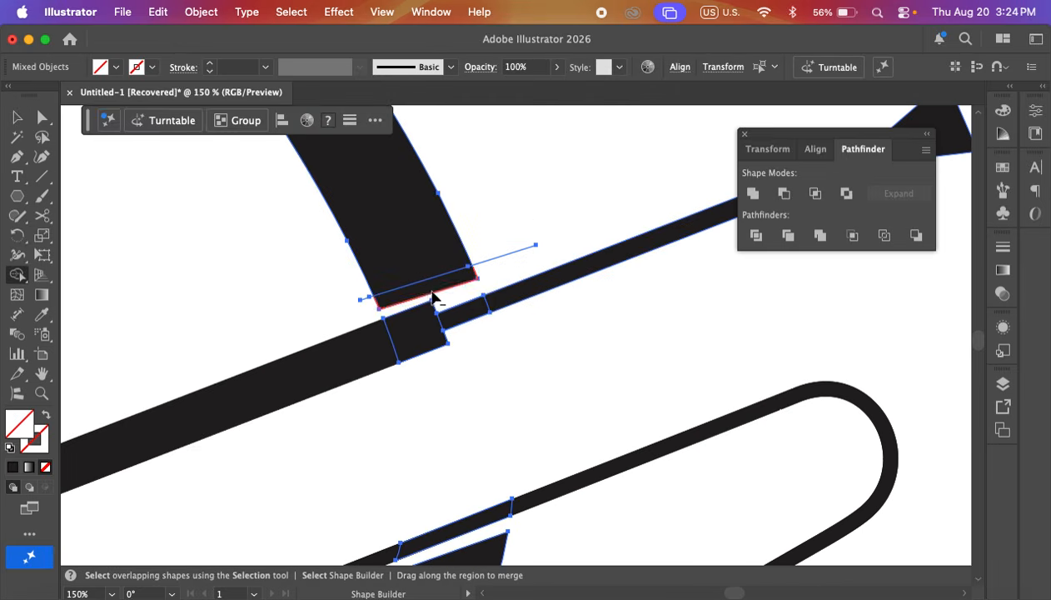
{"action": "left_click", "coordinate": [433, 296], "text": "alt"}
{"action": "left_click", "coordinate": [19, 116]}
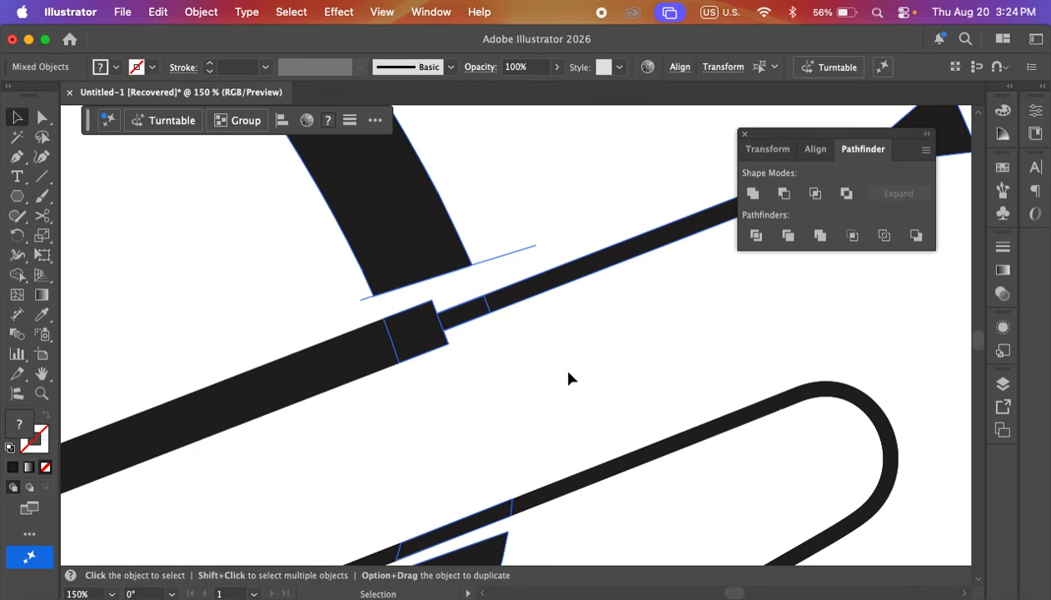
{"action": "left_click", "coordinate": [490, 331]}
- Delete the leftover dividing lines beside the droplet gaps
{"action": "left_click_drag", "start_coordinate": [523, 197], "coordinate": [496, 271]}
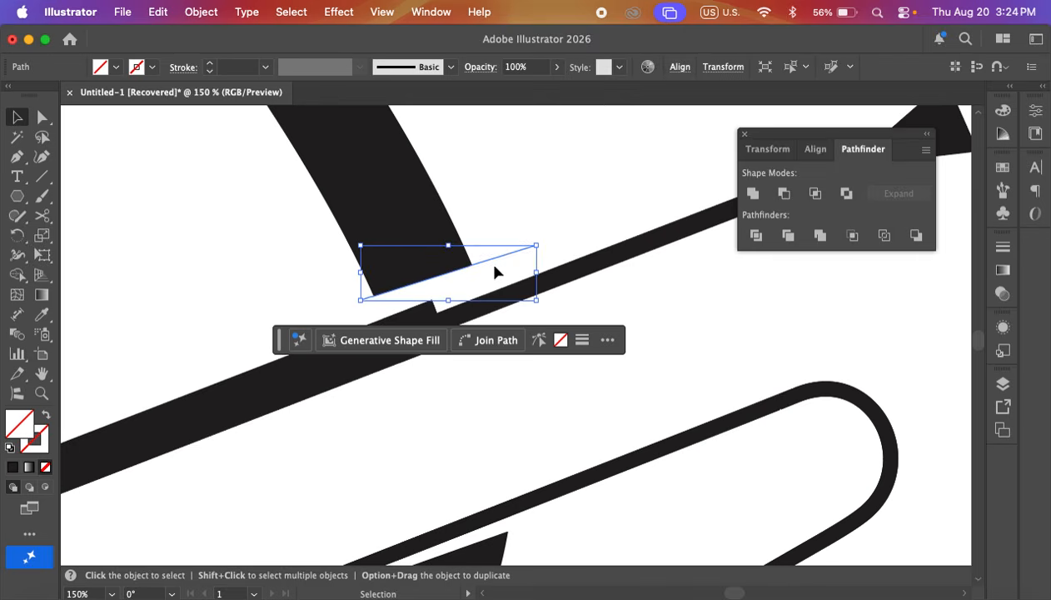
{"action": "left_click", "coordinate": [495, 270]}
{"action": "scroll", "coordinate": [495, 290], "scroll_direction": "down", "scroll_amount": 3}
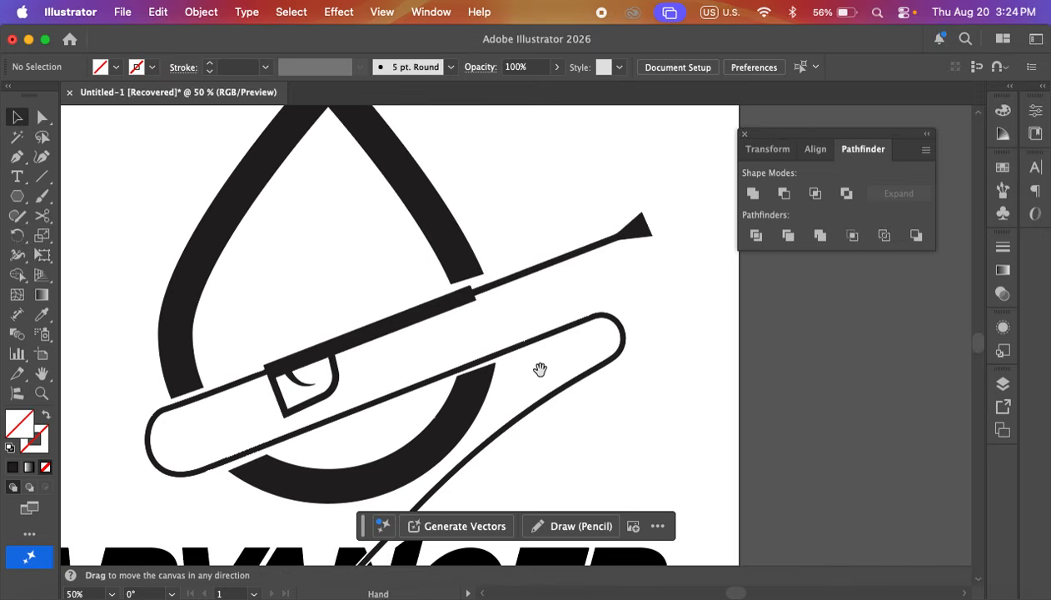
{"action": "scroll", "coordinate": [540, 369], "scroll_direction": "down", "scroll_amount": 2}
{"action": "scroll", "coordinate": [540, 368], "scroll_direction": "left", "scroll_amount": 2}
{"action": "left_click", "coordinate": [555, 324]}
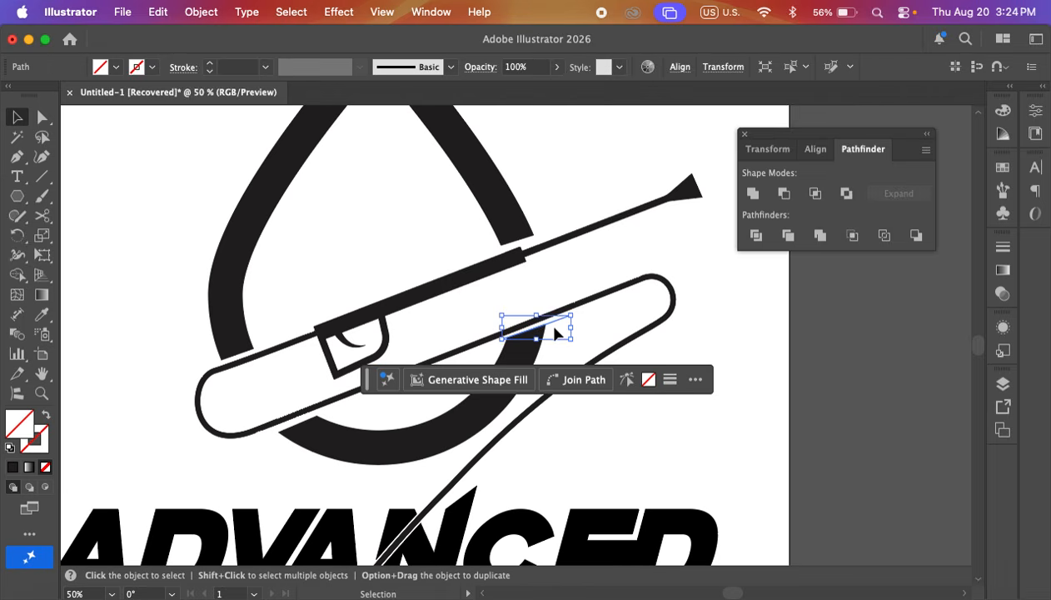
{"action": "left_click", "coordinate": [222, 455]}
{"action": "left_click", "coordinate": [275, 440]}
{"action": "left_click", "coordinate": [262, 392]}
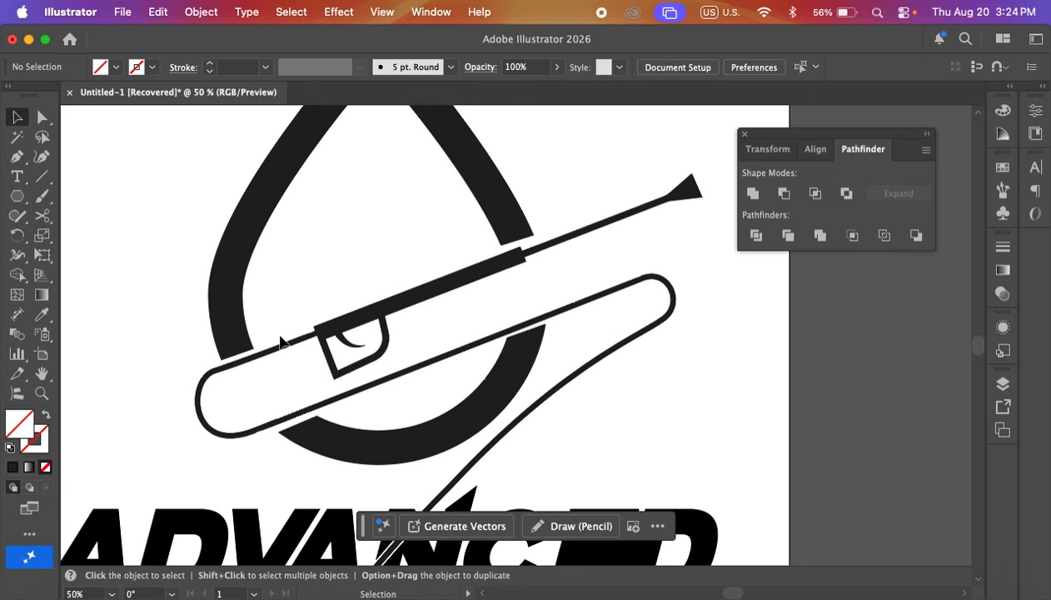
- Select the split droplet and hose pieces together and combine them with Pathfinder Unite
{"action": "left_click", "coordinate": [263, 363]}
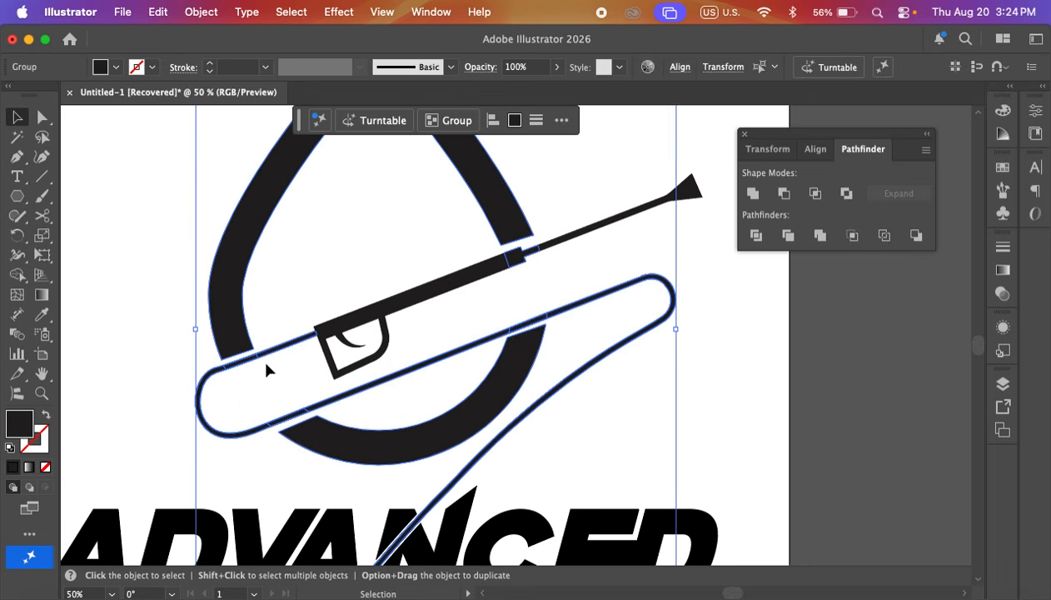
{"action": "key", "text": "super+shift+a"}
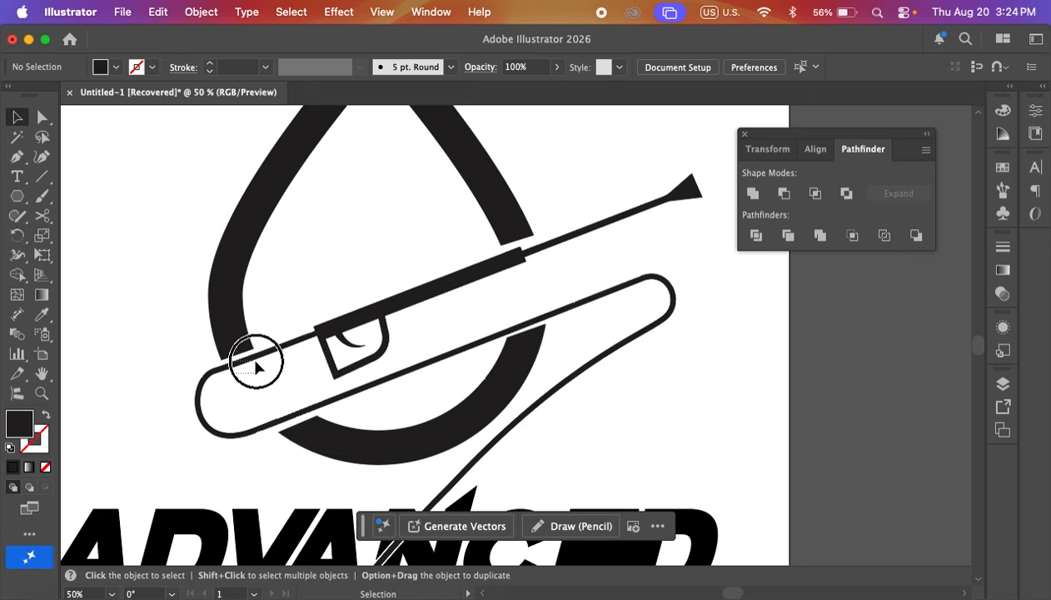
{"action": "left_click", "coordinate": [254, 361]}
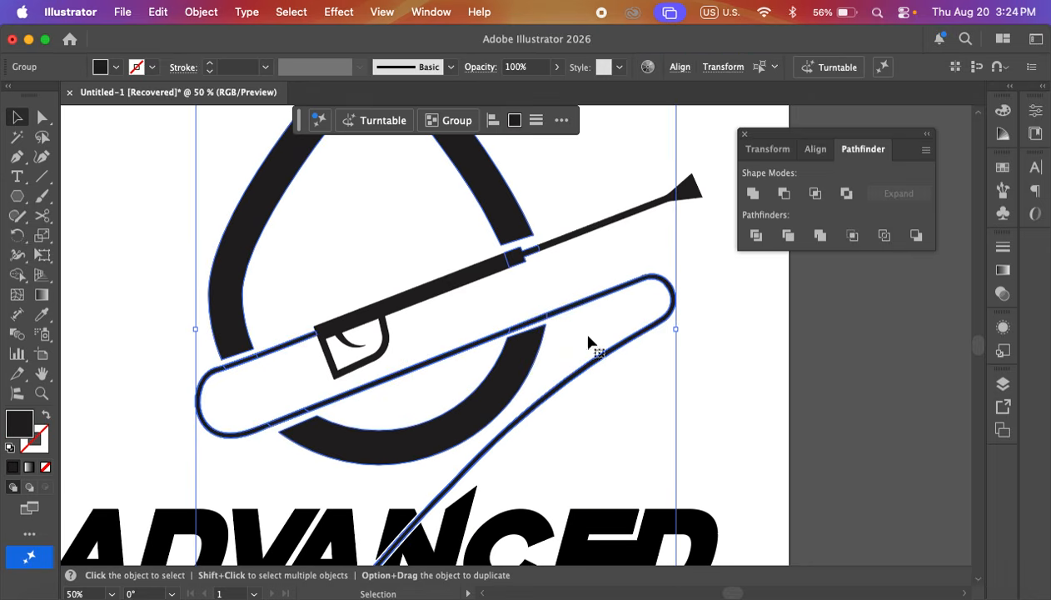
{"action": "left_click", "coordinate": [754, 195]}
{"action": "left_click", "coordinate": [704, 370]}
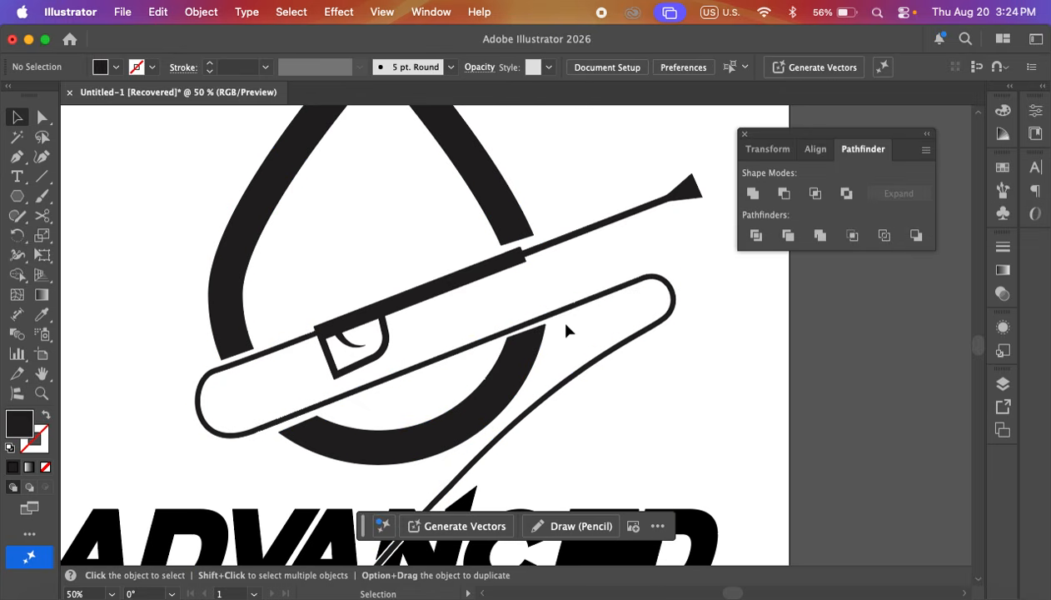
- Directly select the short connector path where the spray gun's thick barrel meets its thin lance
{"action": "left_click", "coordinate": [556, 308]}
{"action": "key", "text": "super+shift+a"}
{"action": "scroll", "coordinate": [545, 256], "scroll_direction": "up", "scroll_amount": 3}
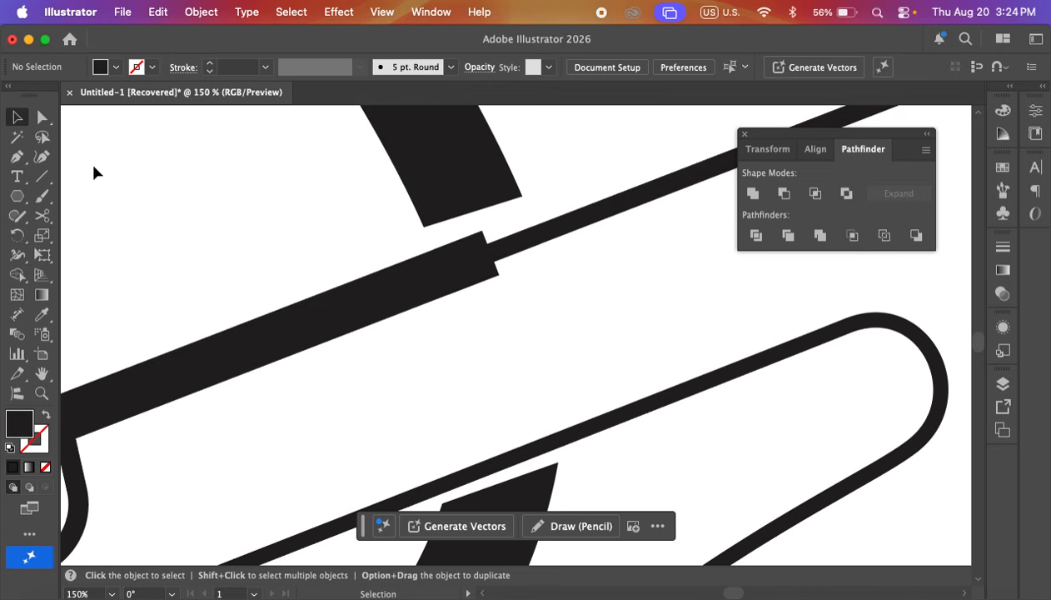
{"action": "left_click", "coordinate": [44, 118]}
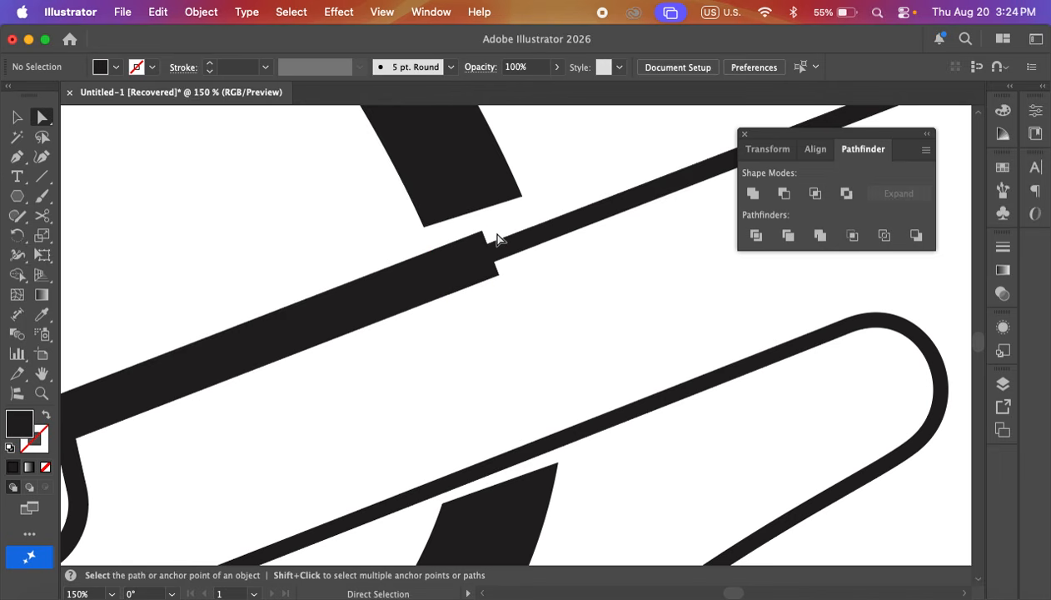
{"action": "left_click", "coordinate": [450, 269]}
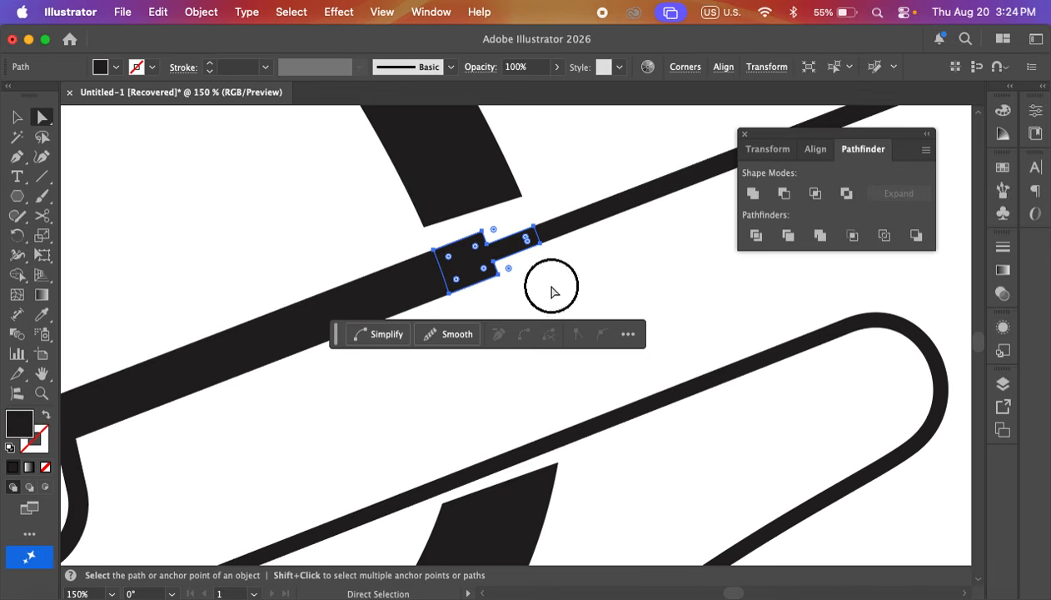
{"action": "key", "text": "Delete"}
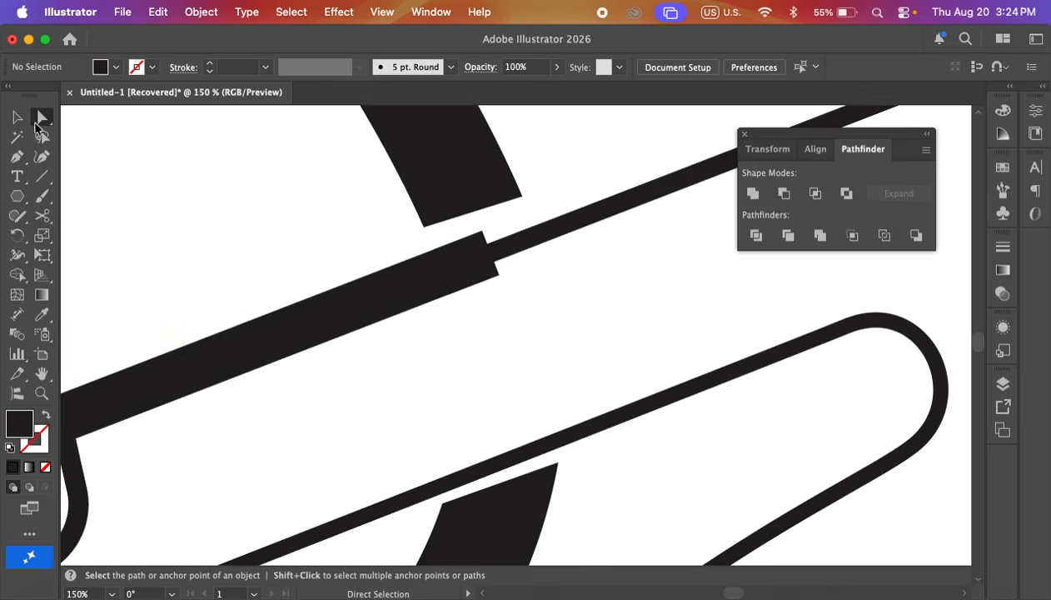
{"action": "left_click", "coordinate": [481, 232]}
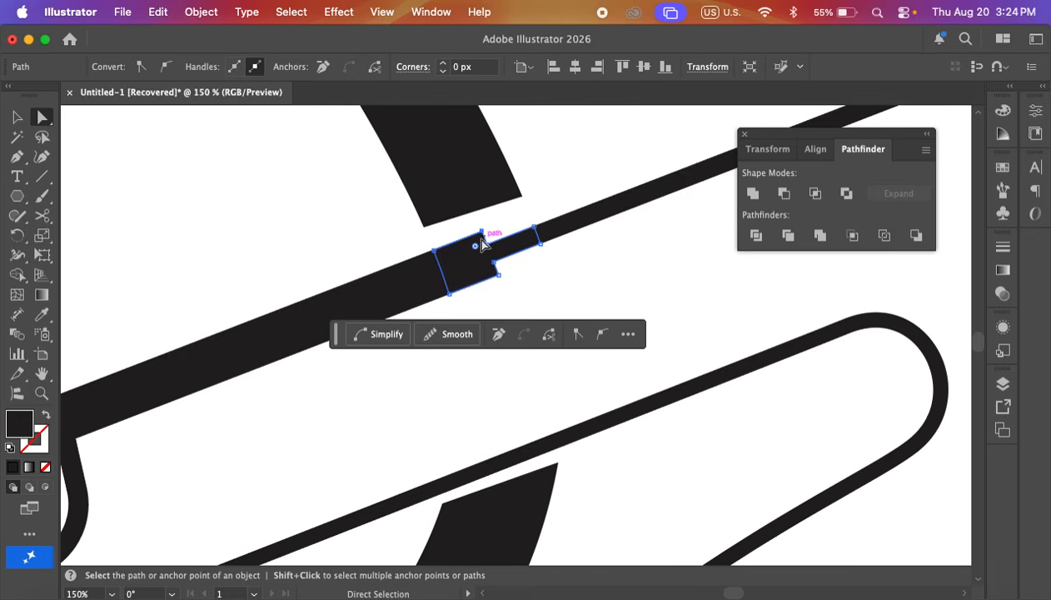
{"action": "left_click_drag", "start_coordinate": [483, 237], "coordinate": [500, 304]}
{"action": "left_click", "coordinate": [17, 117]}
{"action": "left_click", "coordinate": [555, 289]}
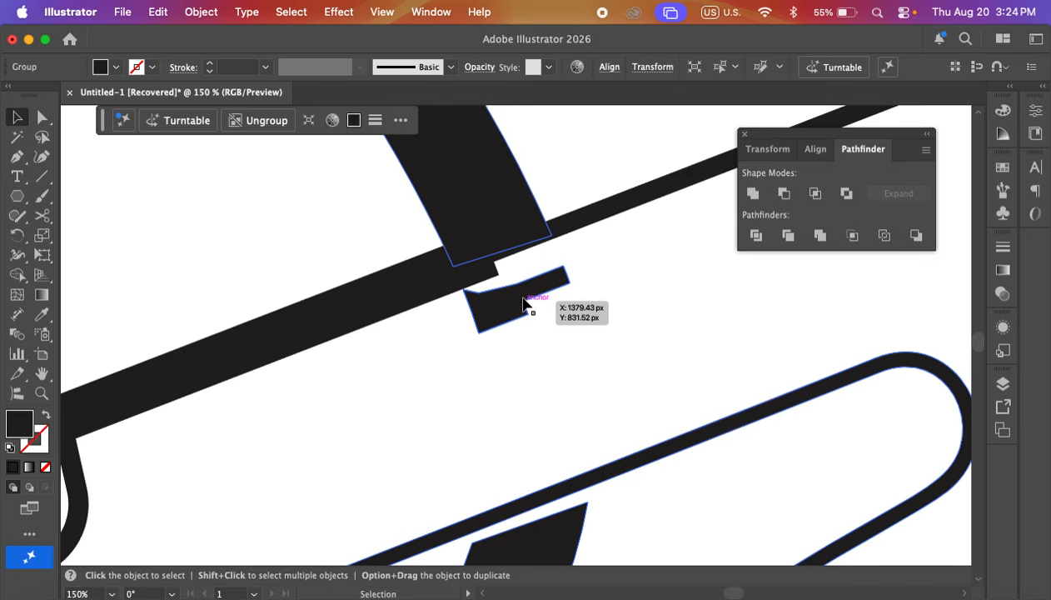
{"action": "key", "text": "super+z"}
- Unite the connector piece between the thick barrel and the thin lance with the adjoining wand artwork
{"action": "left_click", "coordinate": [653, 298]}
{"action": "left_click", "coordinate": [498, 275]}
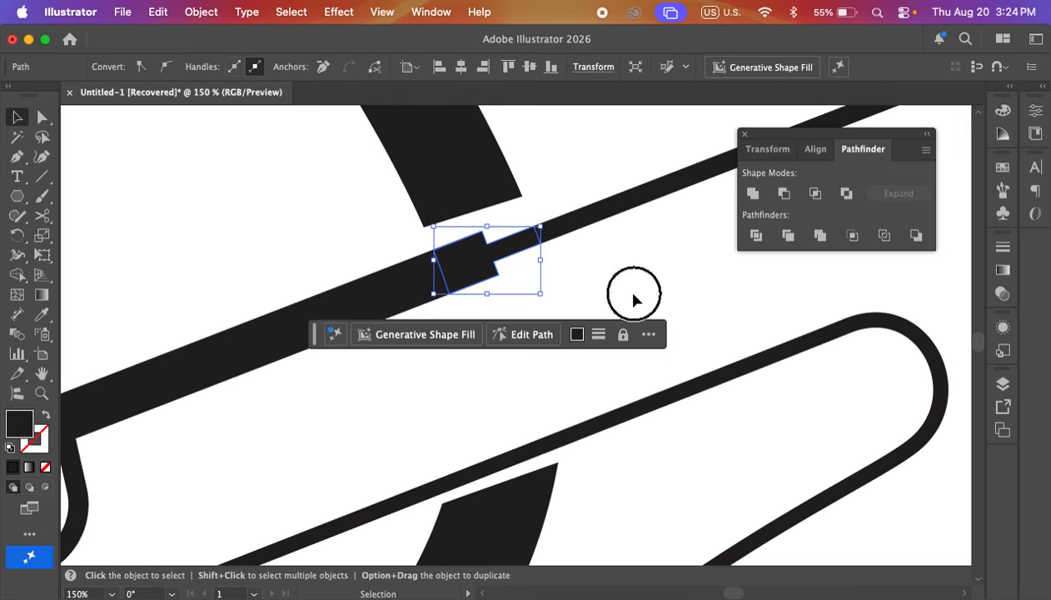
{"action": "left_click", "coordinate": [629, 294]}
{"action": "left_click_drag", "start_coordinate": [571, 292], "coordinate": [444, 237]}
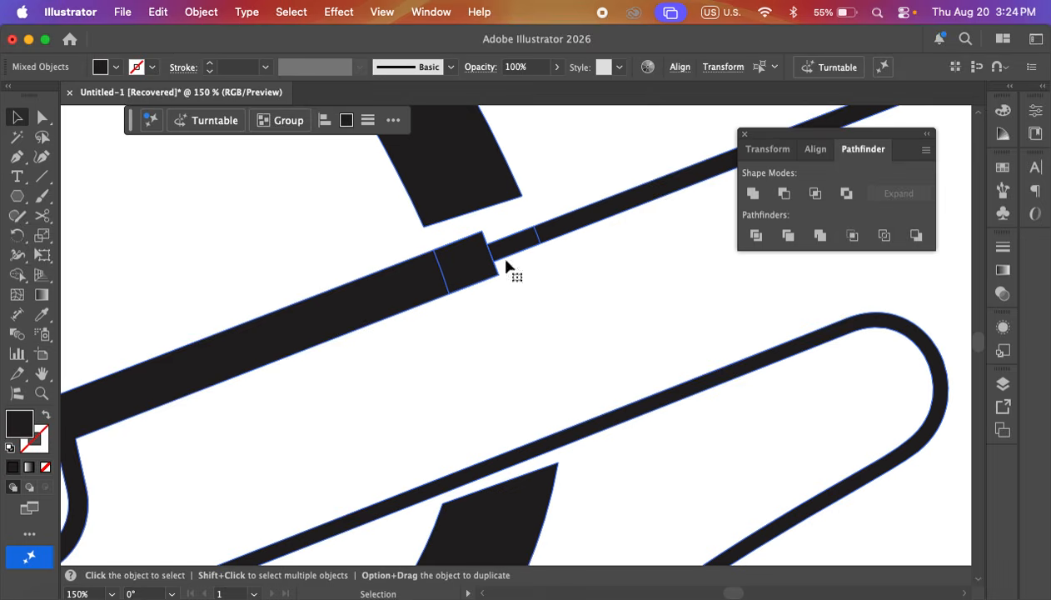
{"action": "left_click", "coordinate": [757, 193]}
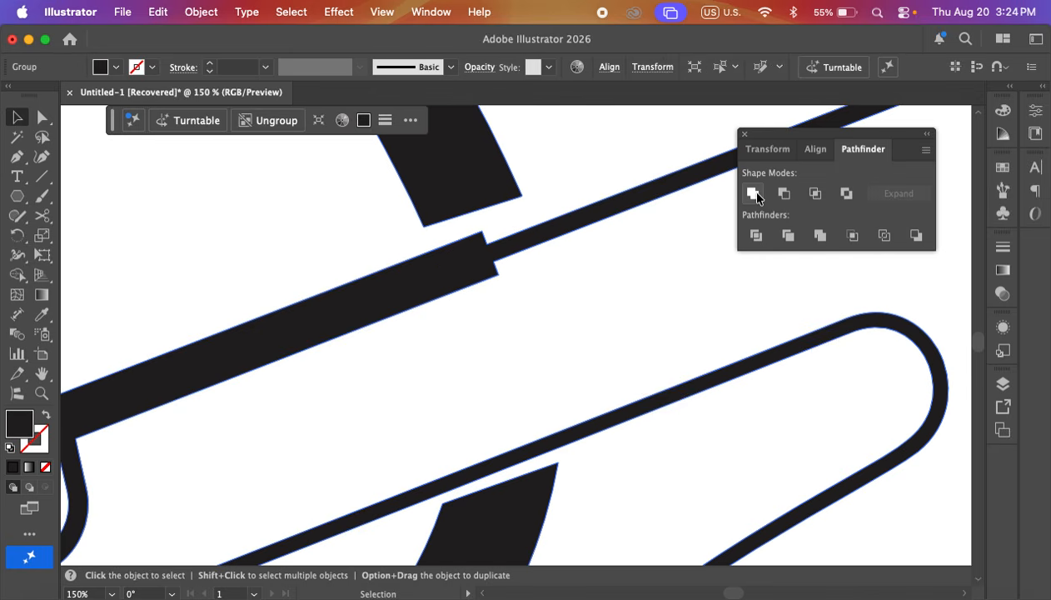
- Ungroup the united artwork and select only the spray wand's compound path
{"action": "left_click", "coordinate": [579, 288]}
{"action": "left_click", "coordinate": [480, 253]}
{"action": "left_click", "coordinate": [535, 262]}
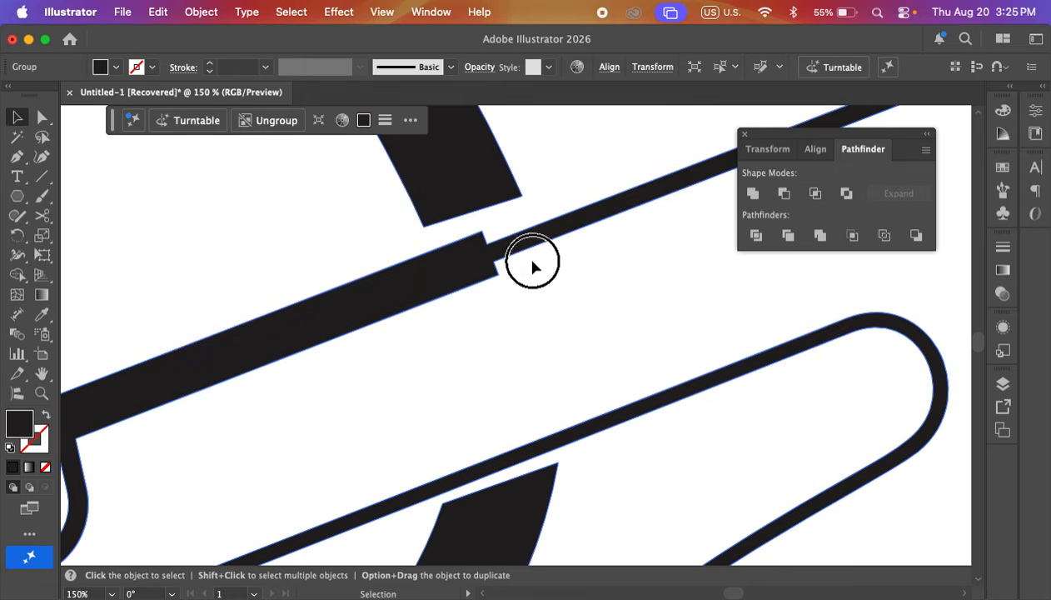
{"action": "left_click", "coordinate": [464, 264]}
{"action": "right_click", "coordinate": [475, 266]}
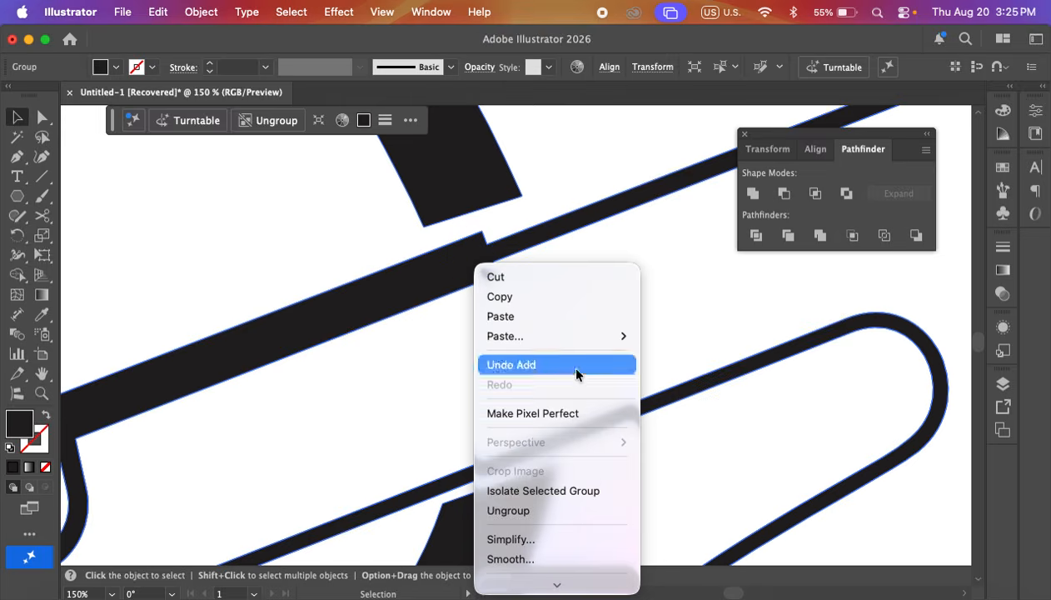
{"action": "left_click", "coordinate": [497, 508]}
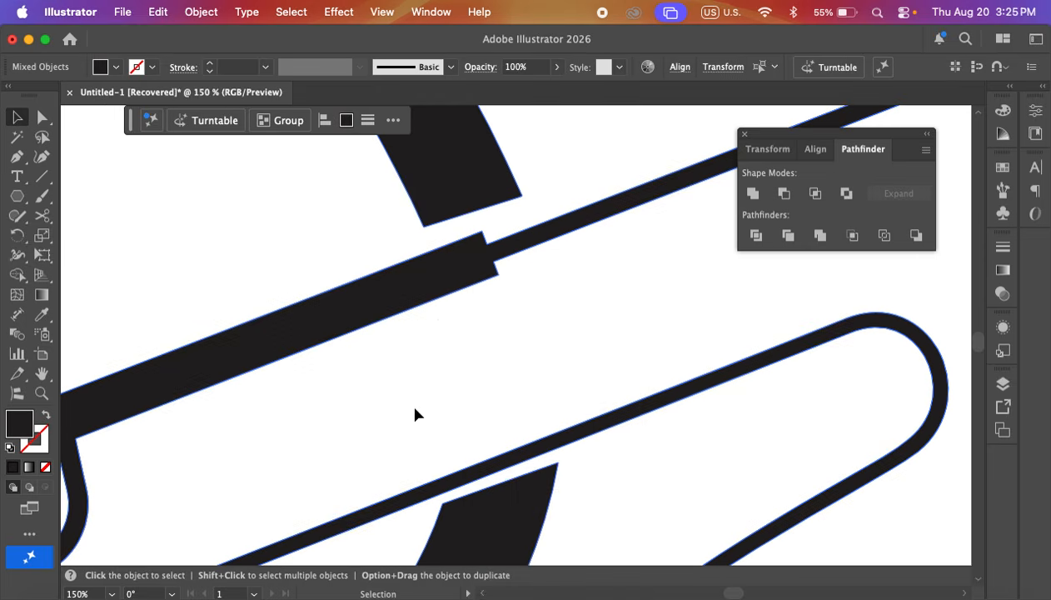
{"action": "left_click", "coordinate": [200, 215]}
{"action": "left_click", "coordinate": [400, 266]}
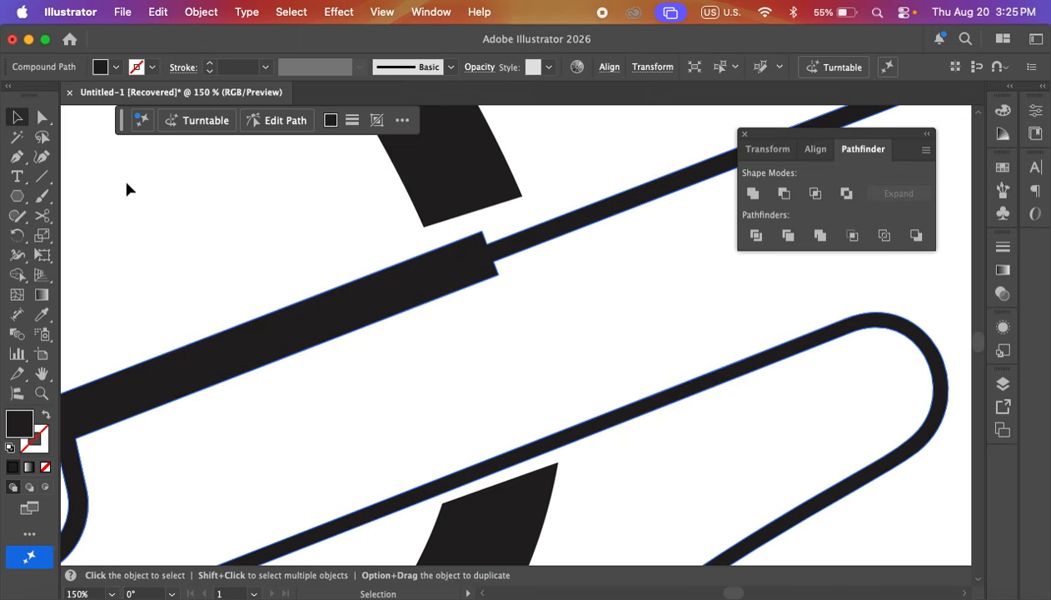
- Reshape the stepped barrel-to-lance joint into a taper by moving its two outer corner anchors forward onto the lance's edges
{"action": "left_click", "coordinate": [43, 118]}
{"action": "left_click", "coordinate": [483, 233]}
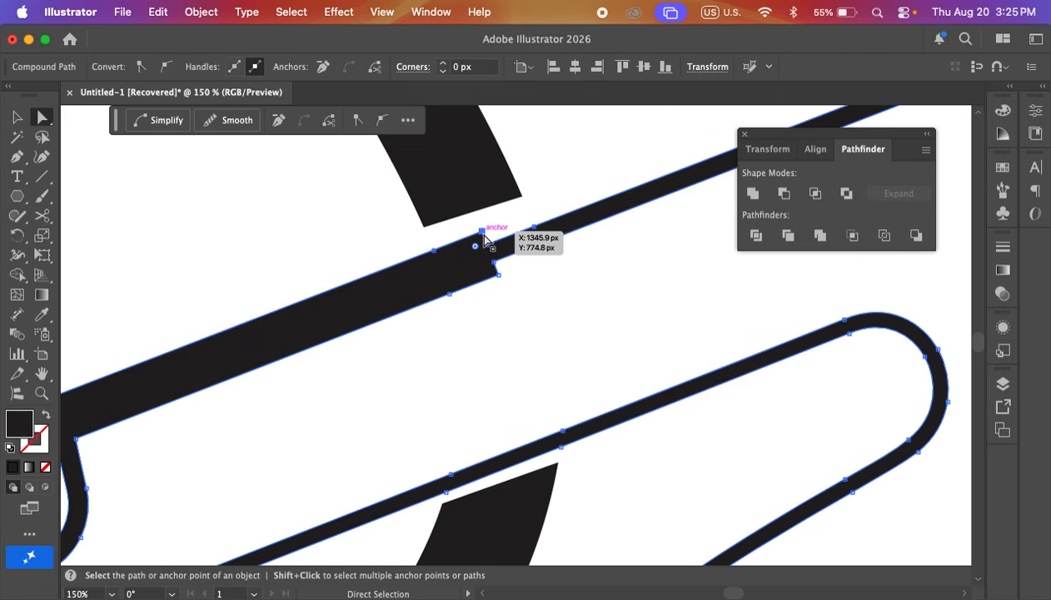
{"action": "left_click_drag", "start_coordinate": [483, 233], "coordinate": [535, 225]}
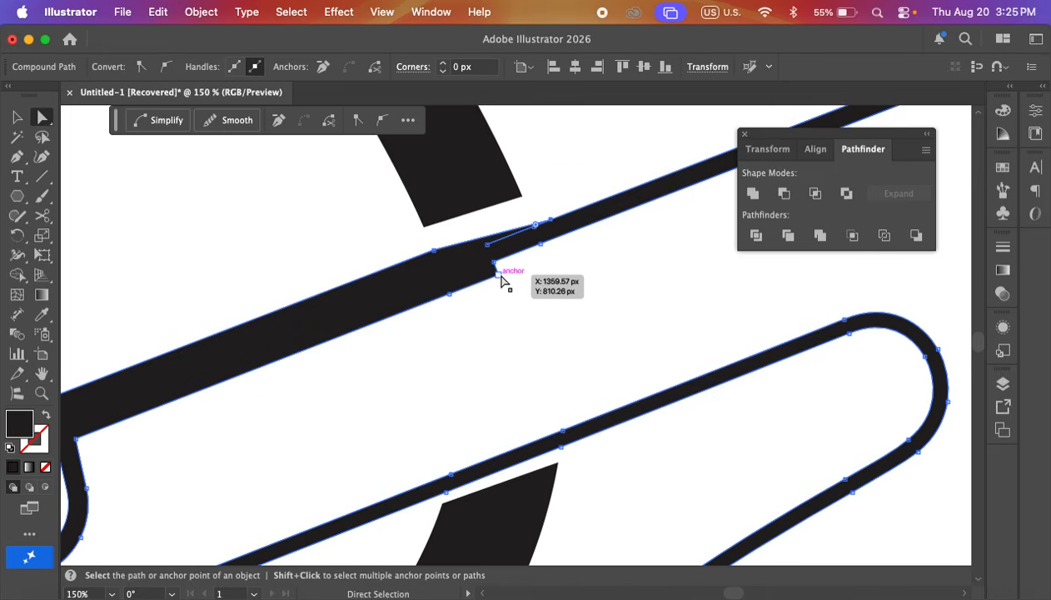
{"action": "left_click_drag", "start_coordinate": [502, 283], "coordinate": [565, 236]}
{"action": "left_click", "coordinate": [571, 315]}
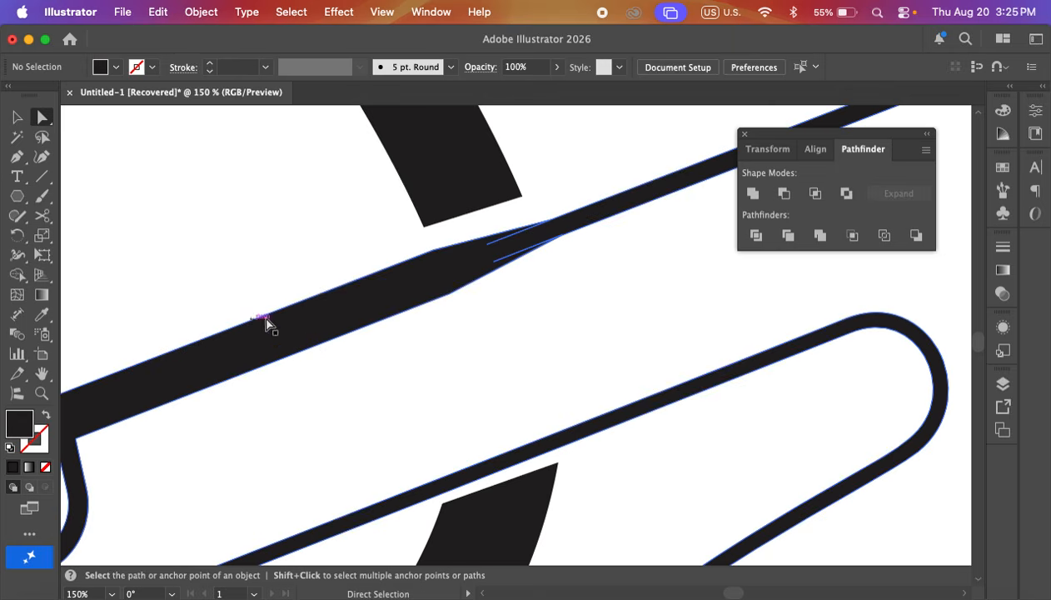
- Check the tapered joint and the rear of the barrel on the merged spray wand shape
{"action": "key", "text": "super+minus"}
{"action": "key", "text": "super+minus"}
{"action": "key", "text": "super+minus"}
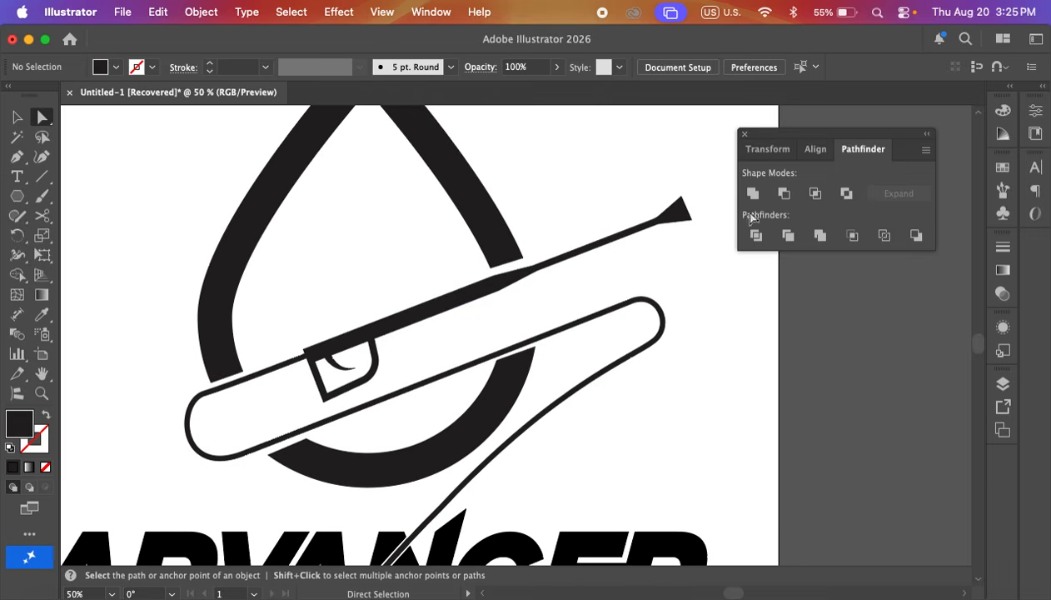
{"action": "left_click", "coordinate": [16, 117]}
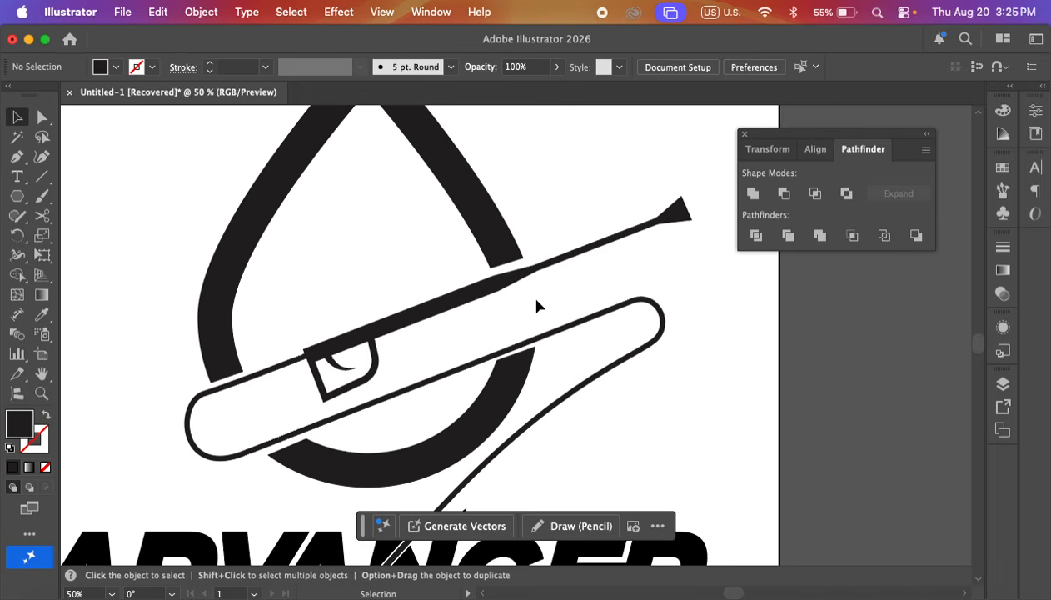
{"action": "left_click", "coordinate": [503, 290]}
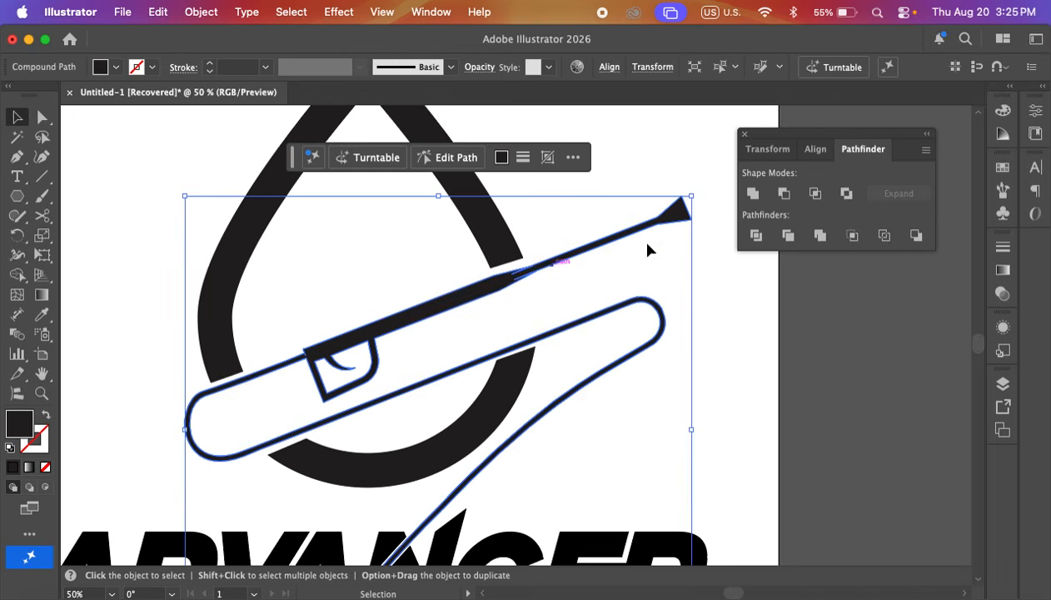
{"action": "left_click", "coordinate": [522, 287]}
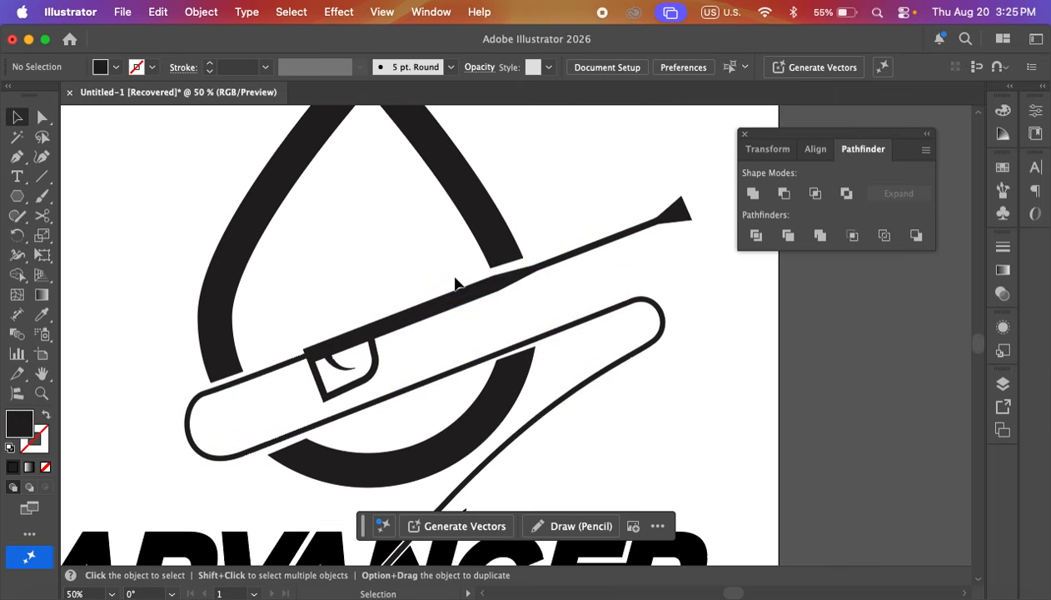
{"action": "scroll", "coordinate": [450, 266], "scroll_direction": "down", "scroll_amount": 5}
{"action": "scroll", "coordinate": [374, 333], "scroll_direction": "up", "scroll_amount": 5}
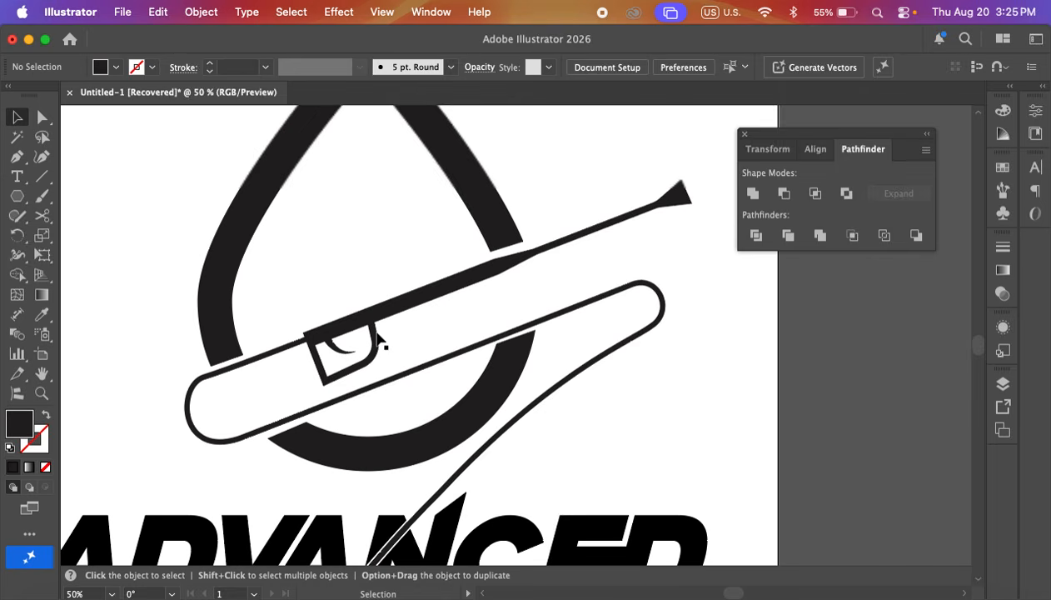
{"action": "left_click", "coordinate": [456, 289]}
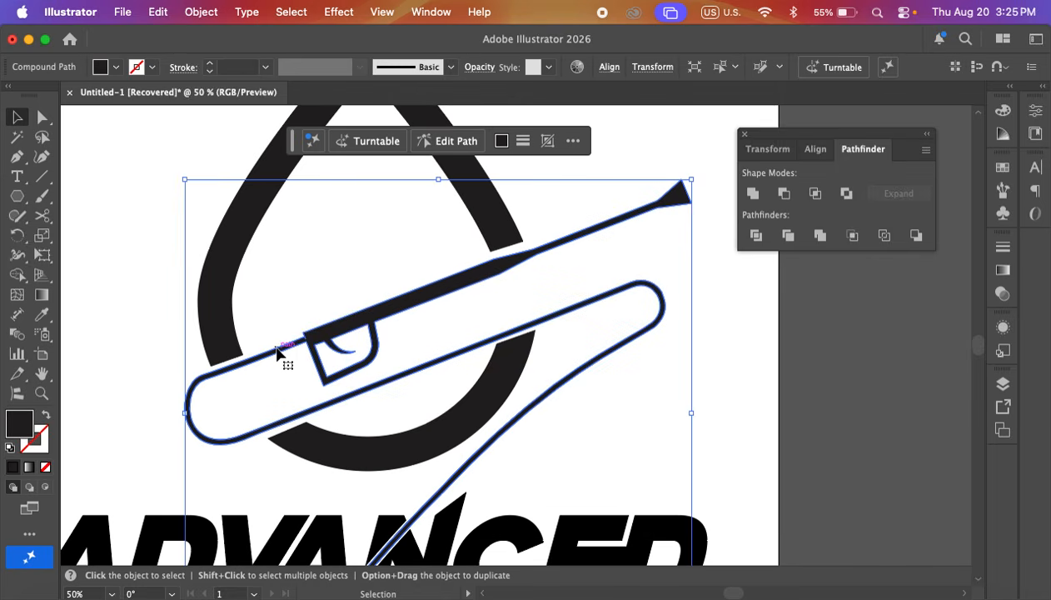
{"action": "left_click", "coordinate": [319, 269]}
{"action": "left_click", "coordinate": [300, 343]}
{"action": "left_click", "coordinate": [316, 275]}
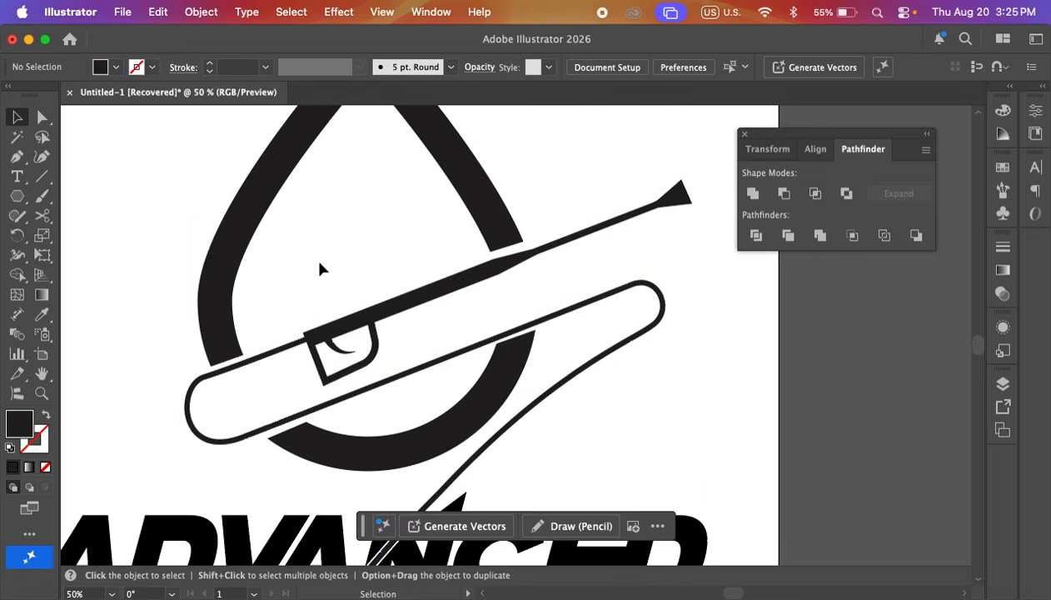
- Move the stray anchor inside the barrel's rear end up to the corner where the thin outline meets it
{"action": "scroll", "coordinate": [297, 354], "scroll_direction": "up", "scroll_amount": 10}
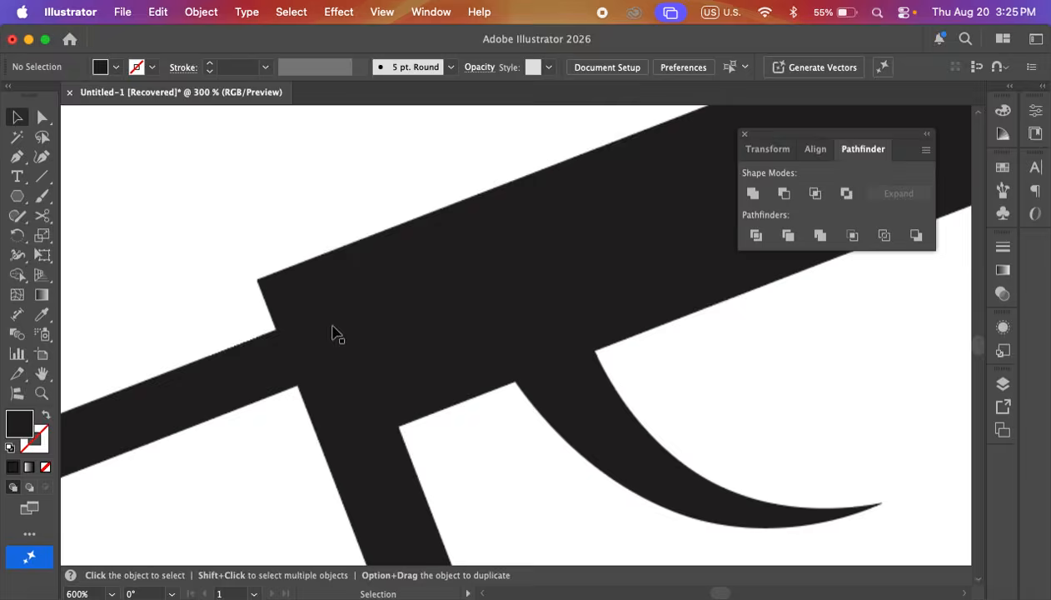
{"action": "left_click", "coordinate": [42, 117]}
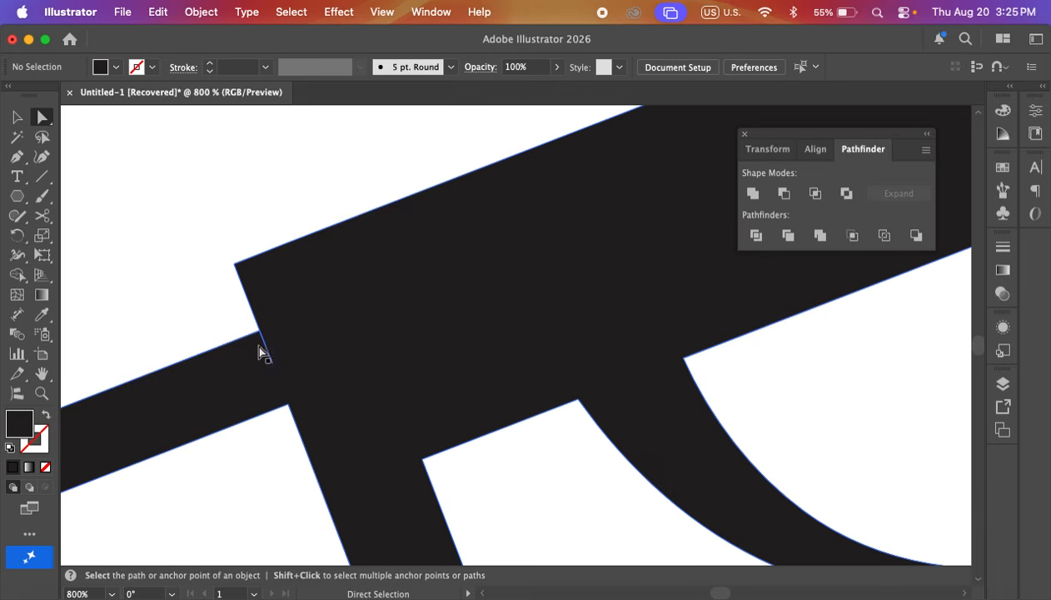
{"action": "left_click", "coordinate": [271, 367]}
{"action": "left_click_drag", "start_coordinate": [272, 366], "coordinate": [260, 330]}
{"action": "left_click", "coordinate": [181, 302]}
- Review the whole logo, from the drop outline and spray wand down to the ADVANCED lettering
{"action": "scroll", "coordinate": [235, 290], "scroll_direction": "down", "scroll_amount": 9}
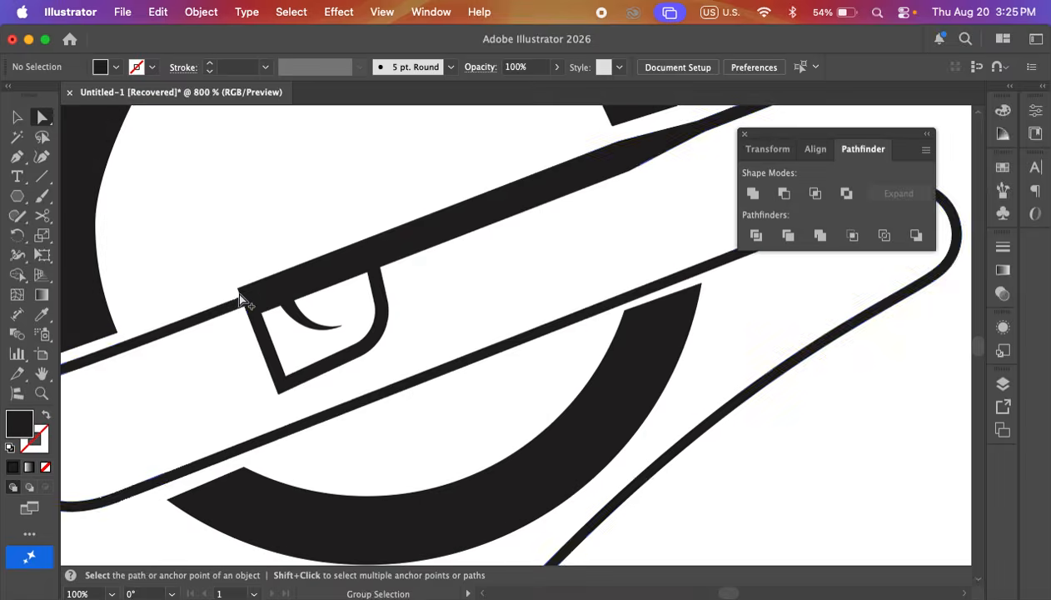
{"action": "key", "text": "space"}
{"action": "left_click_drag", "start_coordinate": [547, 284], "coordinate": [650, 270]}
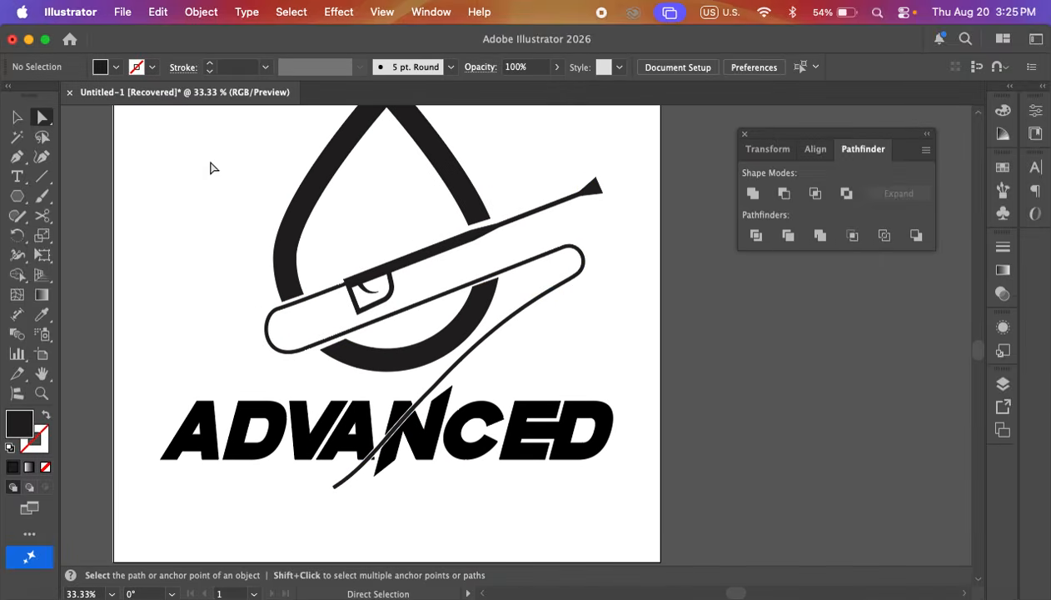
{"action": "left_click", "coordinate": [18, 117]}
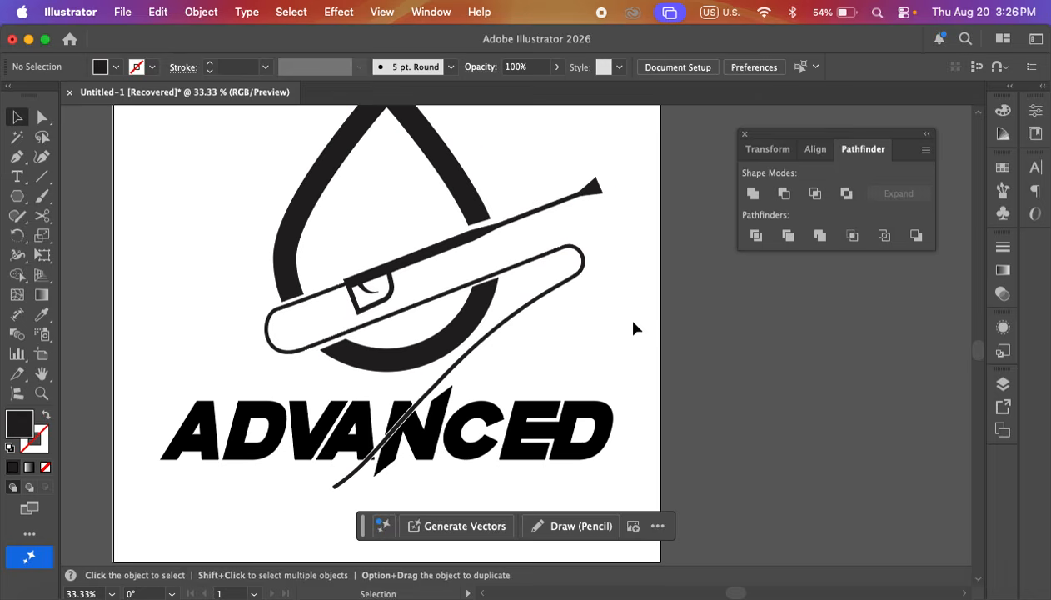
{"action": "scroll", "coordinate": [493, 292], "scroll_direction": "down", "scroll_amount": 3}
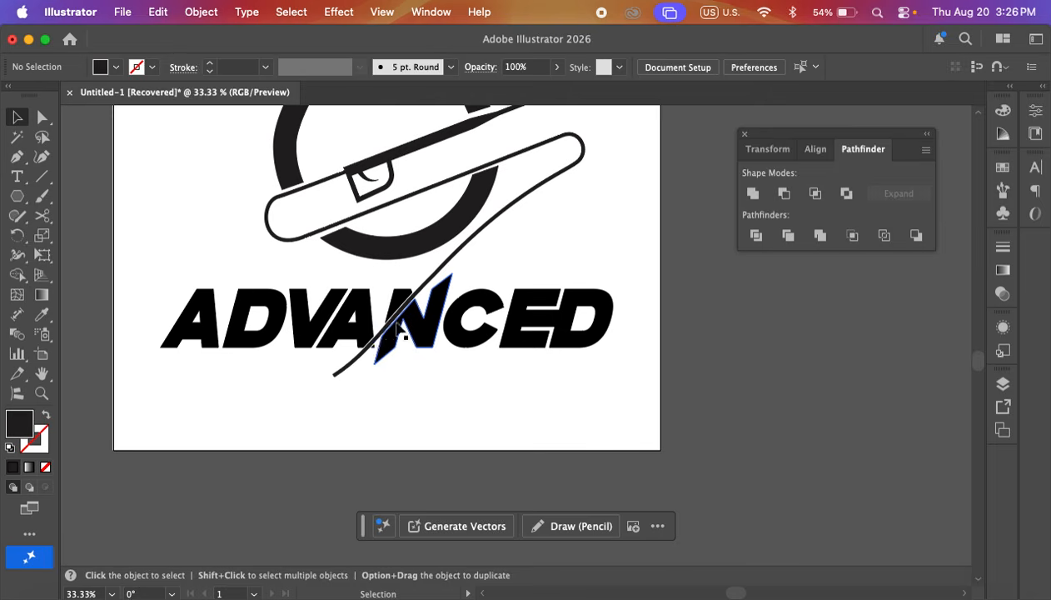
{"action": "scroll", "coordinate": [401, 374], "scroll_direction": "up", "scroll_amount": 5}
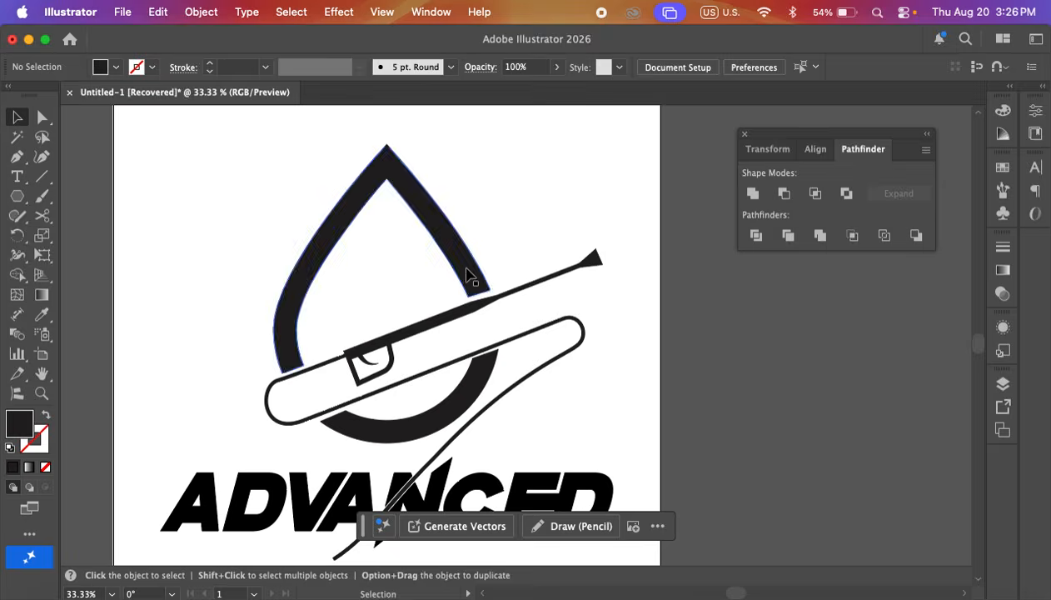
{"action": "scroll", "coordinate": [469, 277], "scroll_direction": "down", "scroll_amount": 1}
{"action": "key", "text": "super+a"}
{"action": "left_click", "coordinate": [661, 356]}
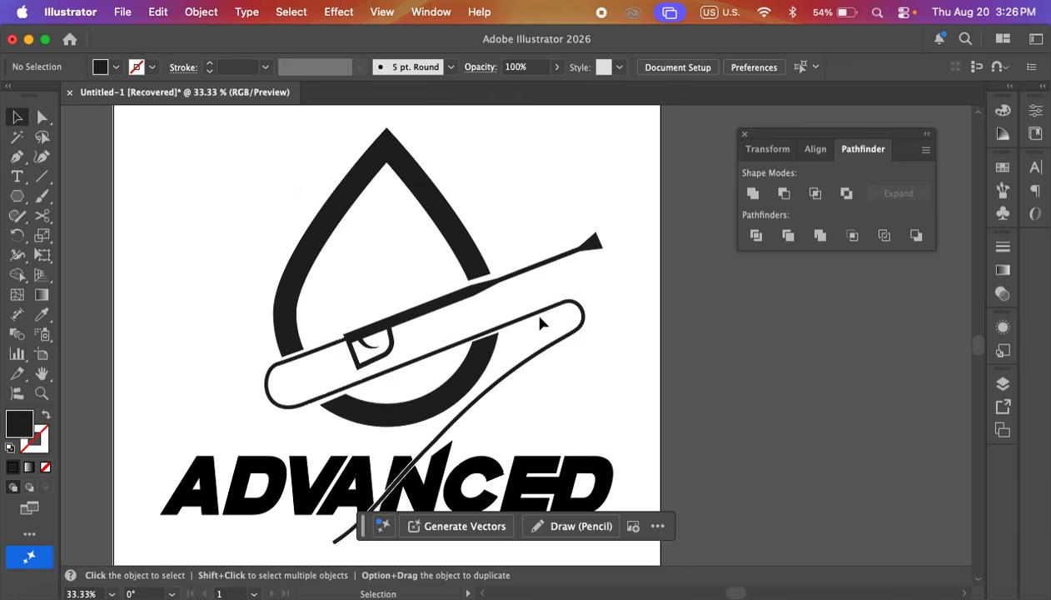
{"action": "scroll", "coordinate": [530, 323], "scroll_direction": "down", "scroll_amount": 1}
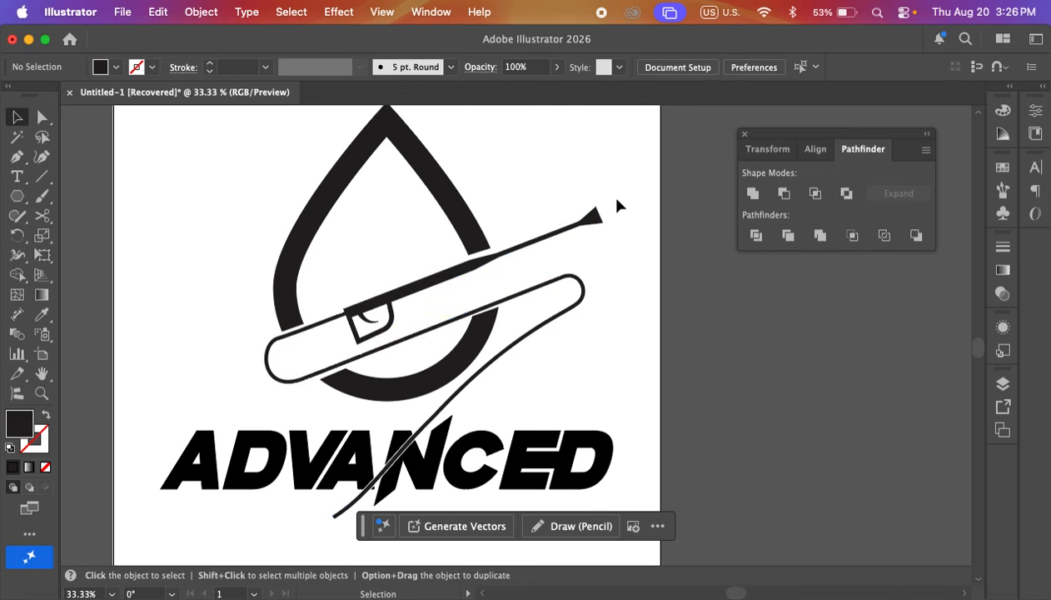
- Draw a near-vertical line in the empty area beside the drop, give it a 36 pt stroke and shift it slightly outward
{"action": "left_click", "coordinate": [42, 177]}
{"action": "left_click_drag", "start_coordinate": [173, 131], "coordinate": [171, 363]}
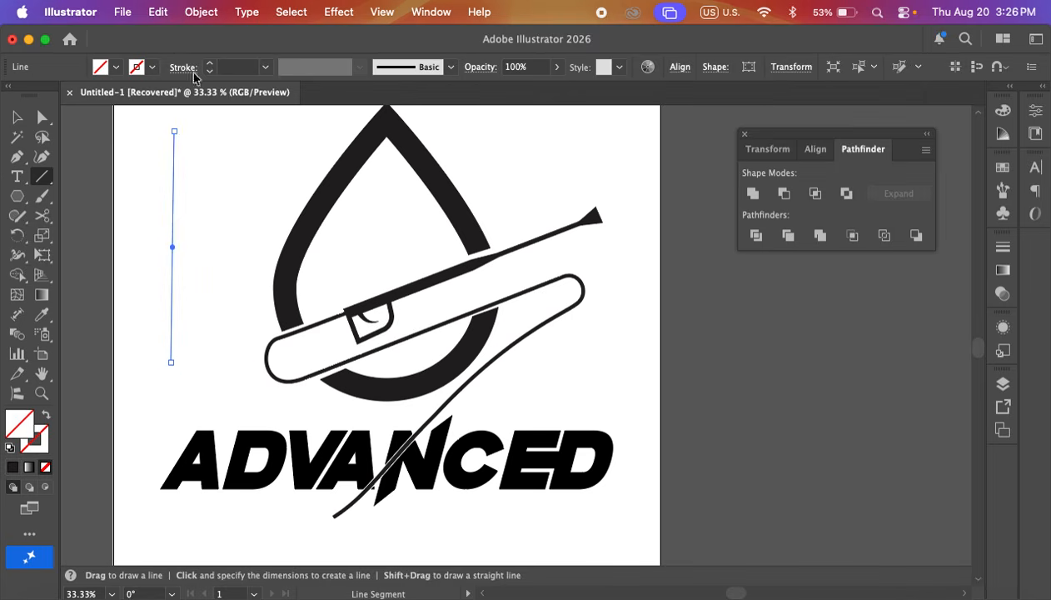
{"action": "left_click", "coordinate": [211, 66]}
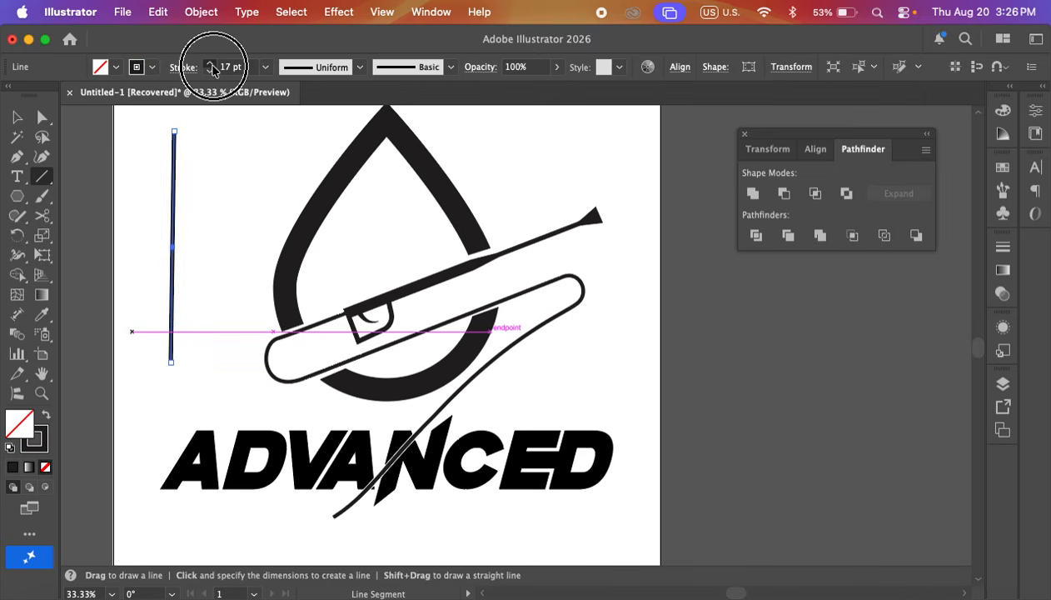
{"action": "left_click", "coordinate": [211, 66]}
{"action": "left_click", "coordinate": [17, 117]}
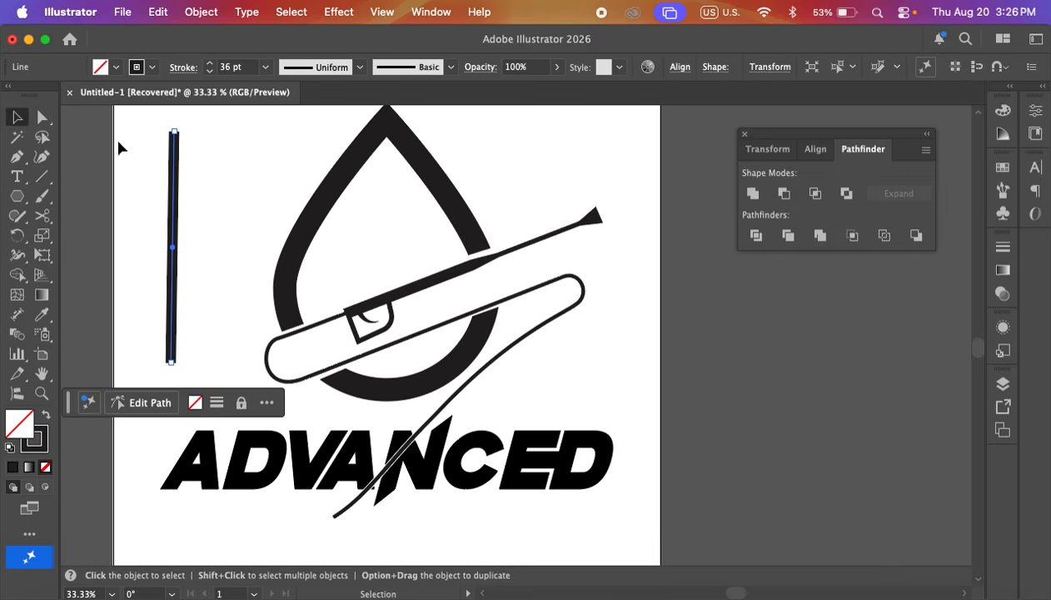
{"action": "left_click", "coordinate": [189, 185]}
{"action": "left_click_drag", "start_coordinate": [173, 190], "coordinate": [166, 190]}
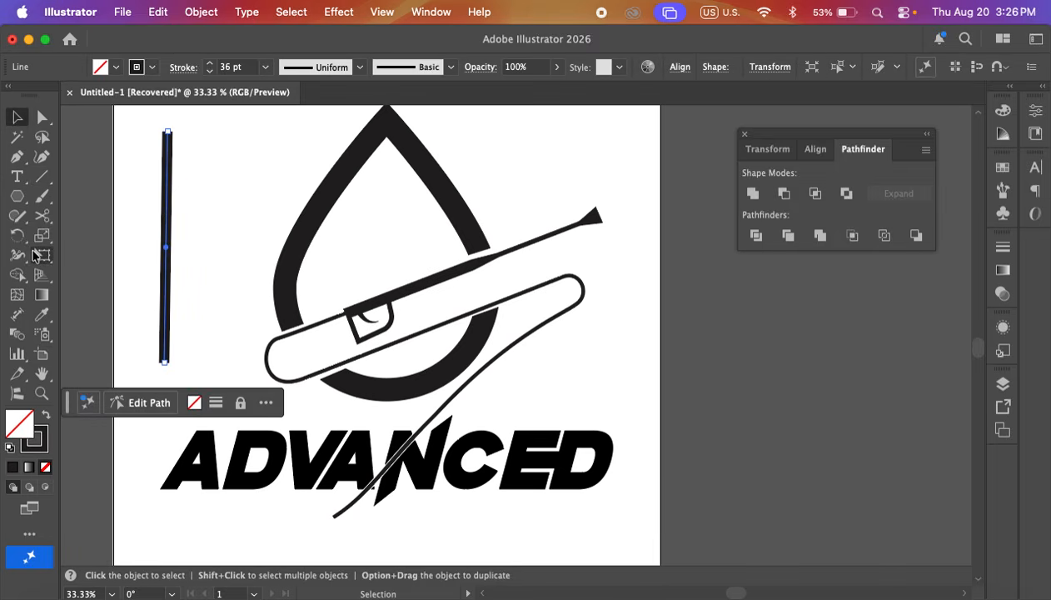
- Widen the line's upper end with the Width tool to about 138 pt so the stroke tapers downward
{"action": "left_click_drag", "start_coordinate": [19, 255], "coordinate": [84, 258]}
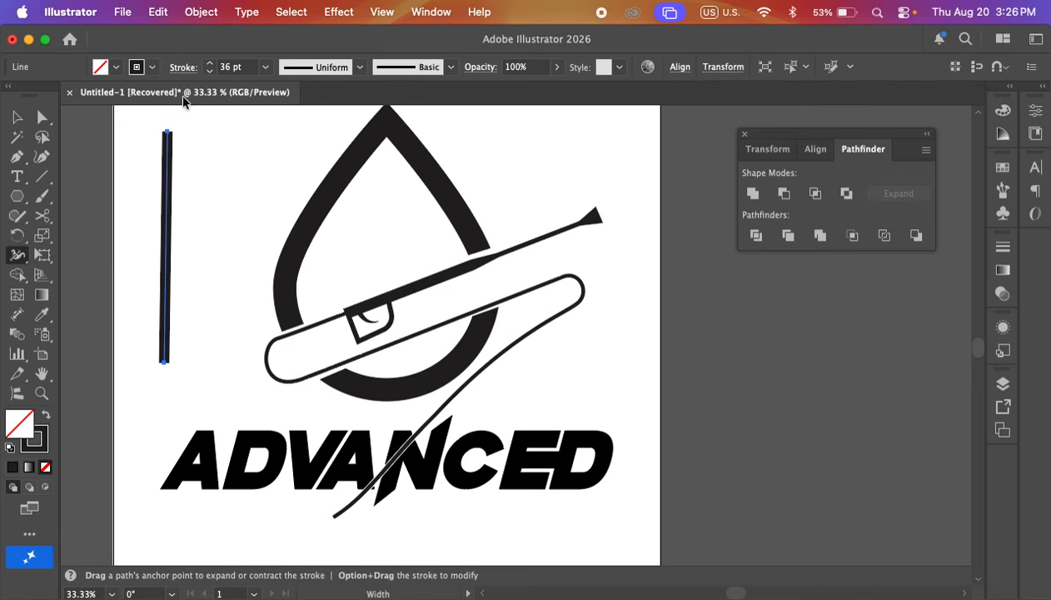
{"action": "left_click_drag", "start_coordinate": [169, 131], "coordinate": [189, 133]}
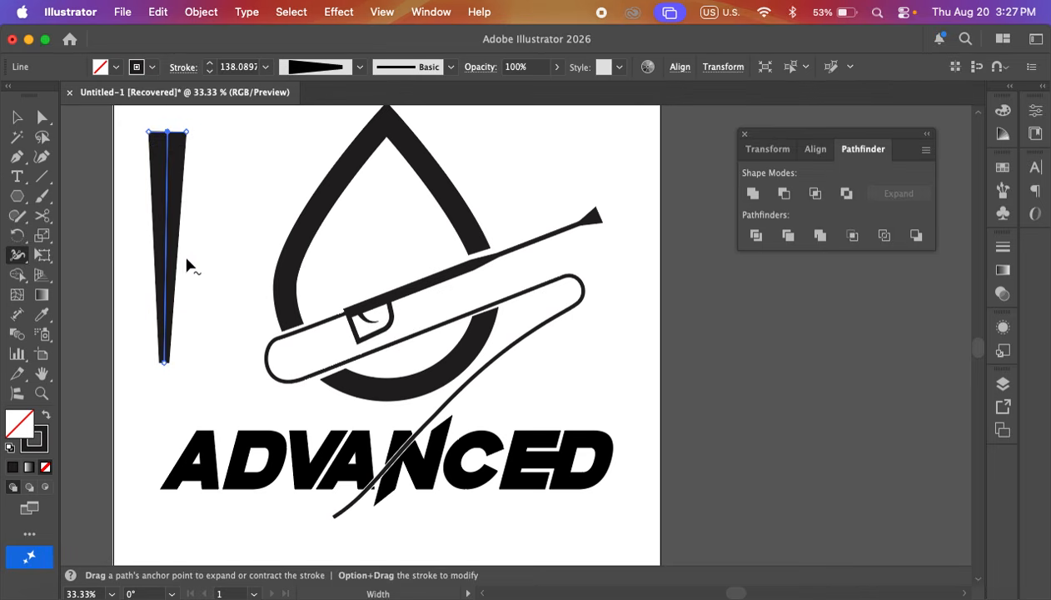
- Narrow the tapered line's middle and lower part with the Width tool so it flares only toward its upper end
{"action": "left_click_drag", "start_coordinate": [171, 262], "coordinate": [166, 262]}
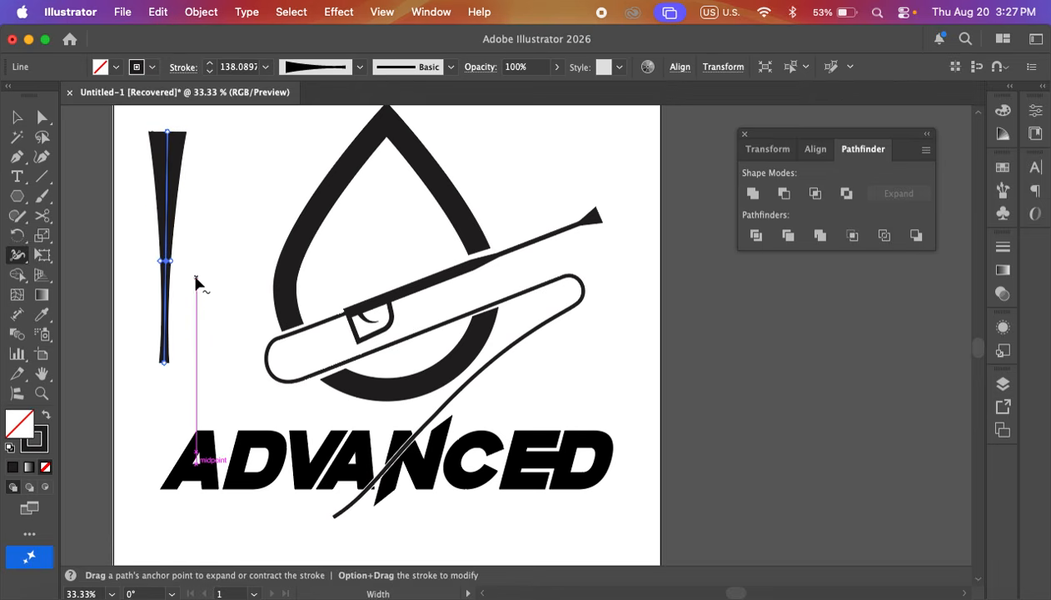
{"action": "left_click_drag", "start_coordinate": [167, 320], "coordinate": [169, 331]}
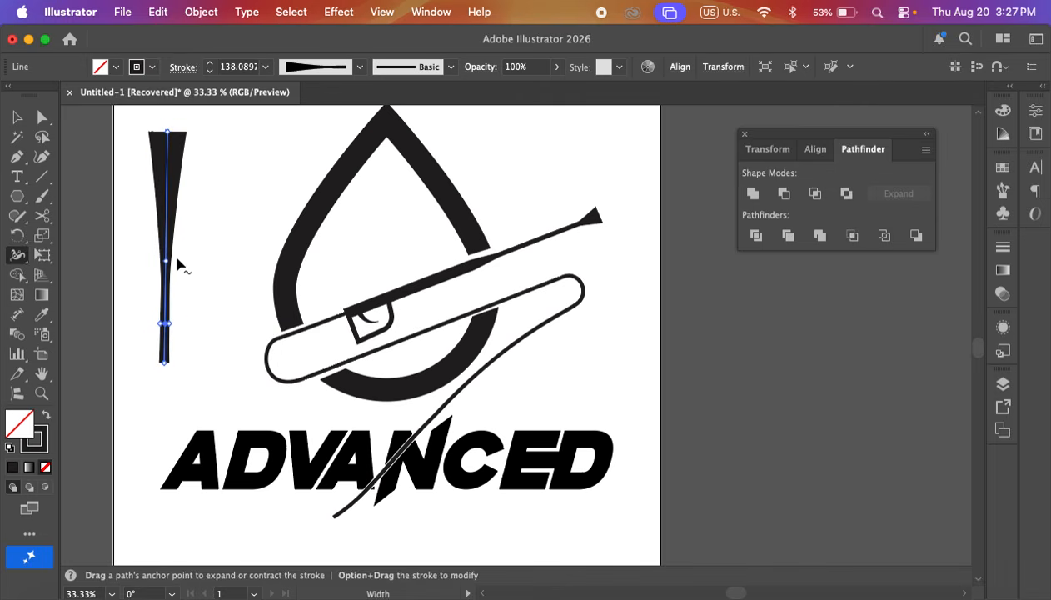
- Delete the tapered practice line beside the drop
{"action": "left_click", "coordinate": [17, 116]}
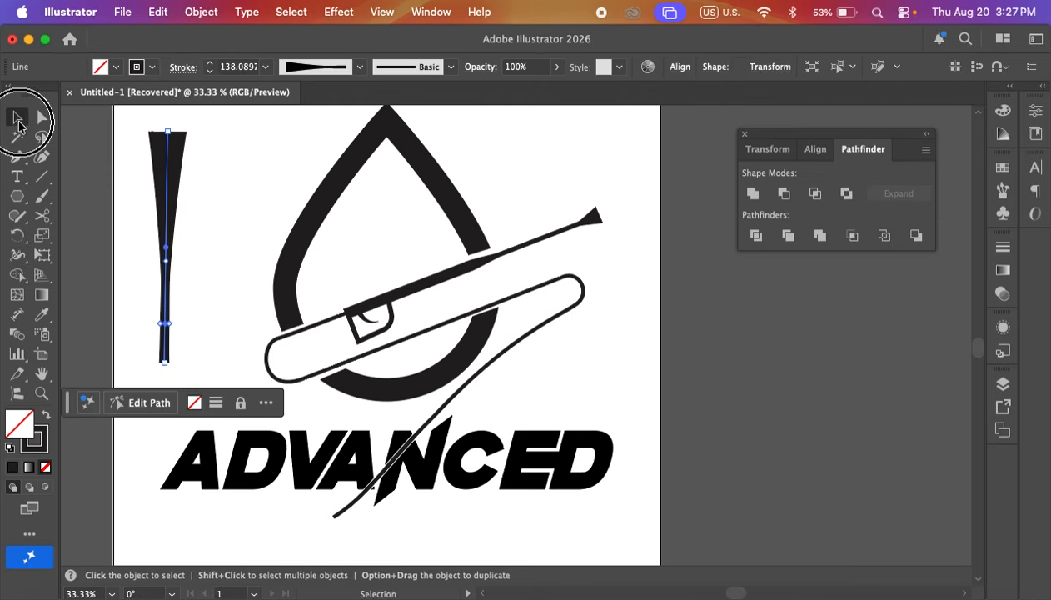
{"action": "left_click", "coordinate": [204, 169]}
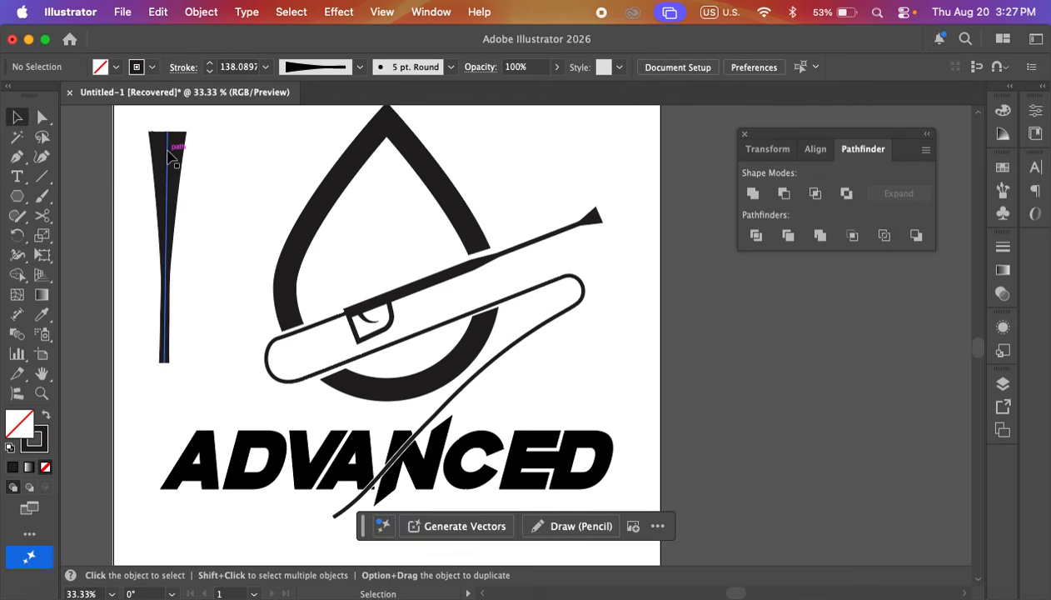
{"action": "left_click_drag", "start_coordinate": [224, 161], "coordinate": [152, 253]}
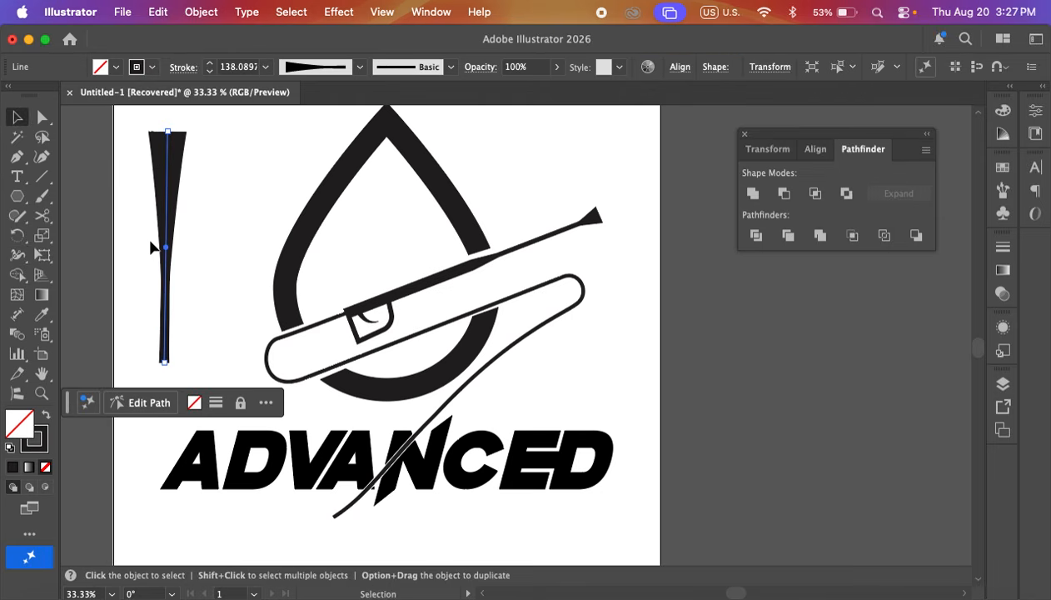
{"action": "key", "text": "Delete"}
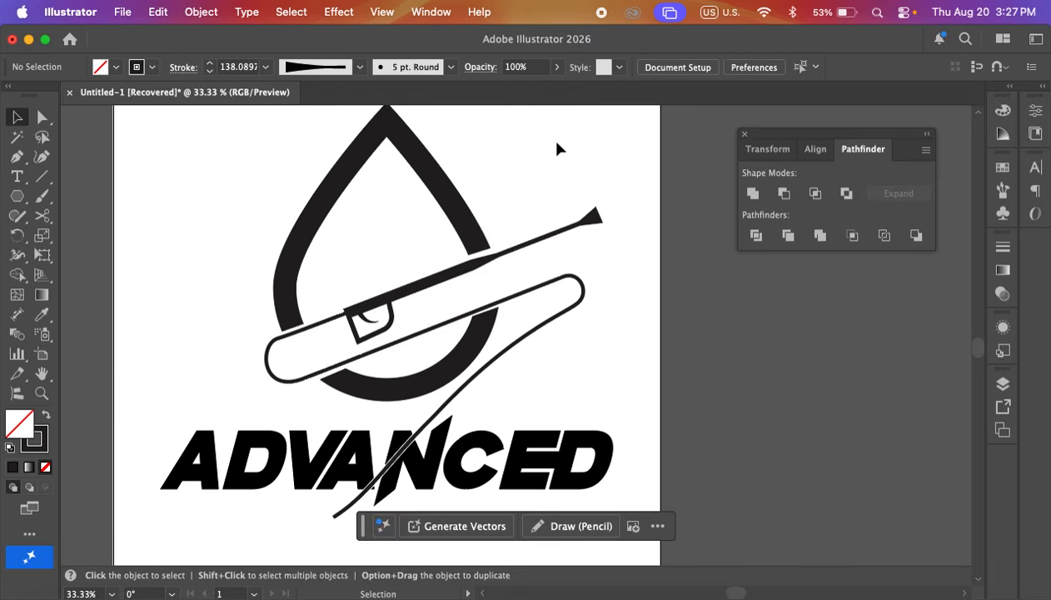
{"action": "left_click_drag", "start_coordinate": [557, 141], "coordinate": [474, 253]}
{"action": "left_click", "coordinate": [631, 250]}
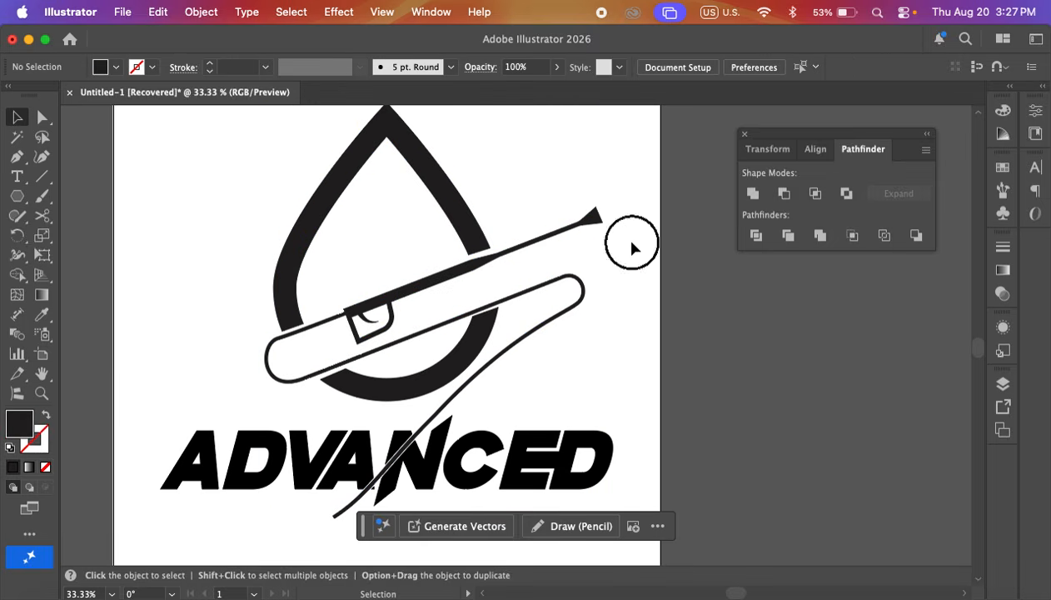
{"action": "left_click_drag", "start_coordinate": [631, 247], "coordinate": [390, 244]}
{"action": "left_click", "coordinate": [471, 172]}
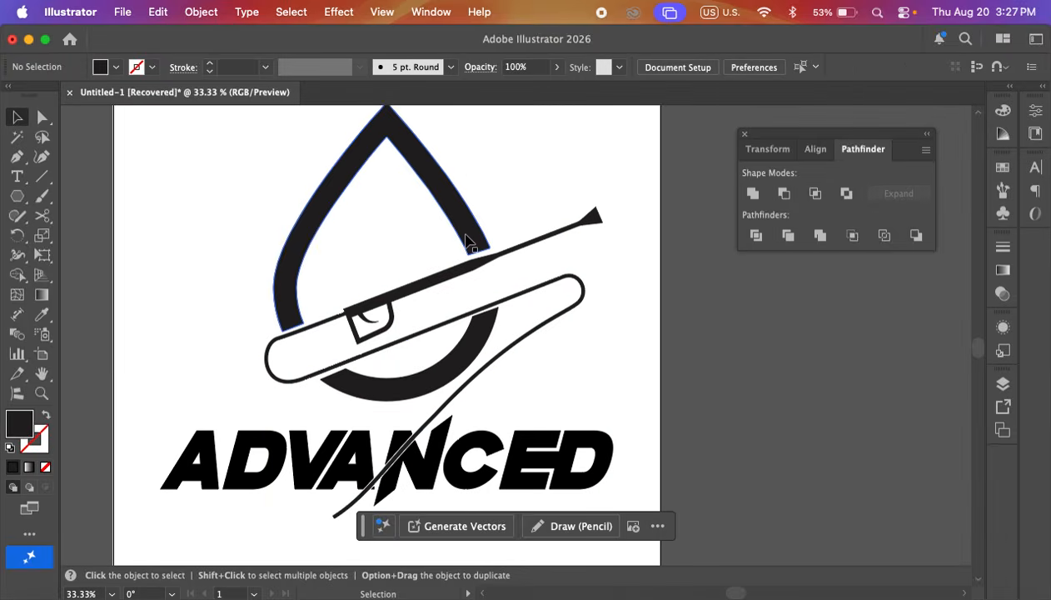
{"action": "left_click_drag", "start_coordinate": [535, 166], "coordinate": [541, 320]}
{"action": "left_click", "coordinate": [626, 313]}
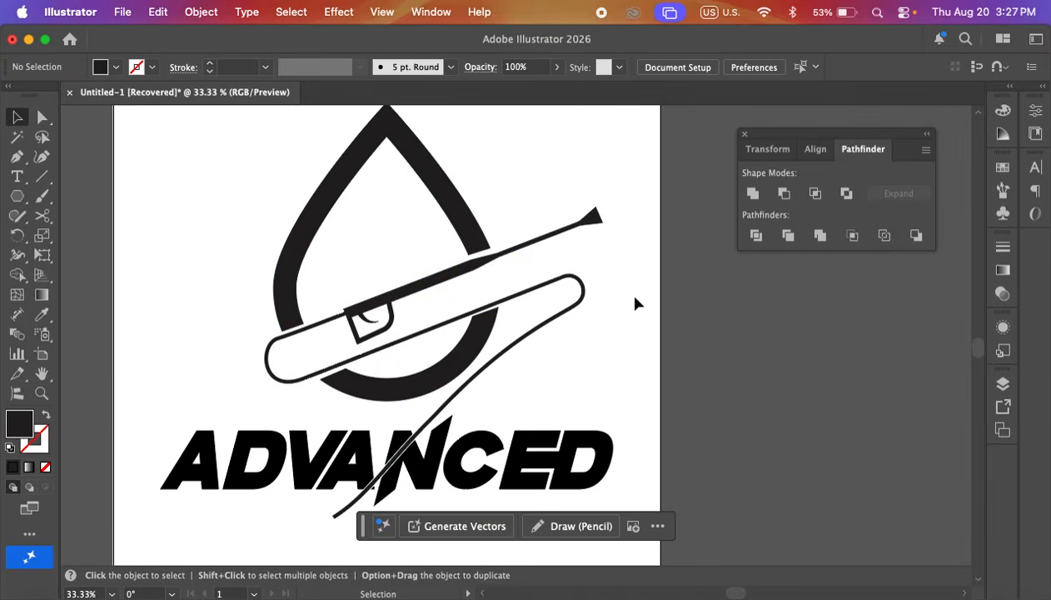
{"action": "left_click", "coordinate": [121, 13]}
{"action": "mouse_move", "coordinate": [142, 21]}
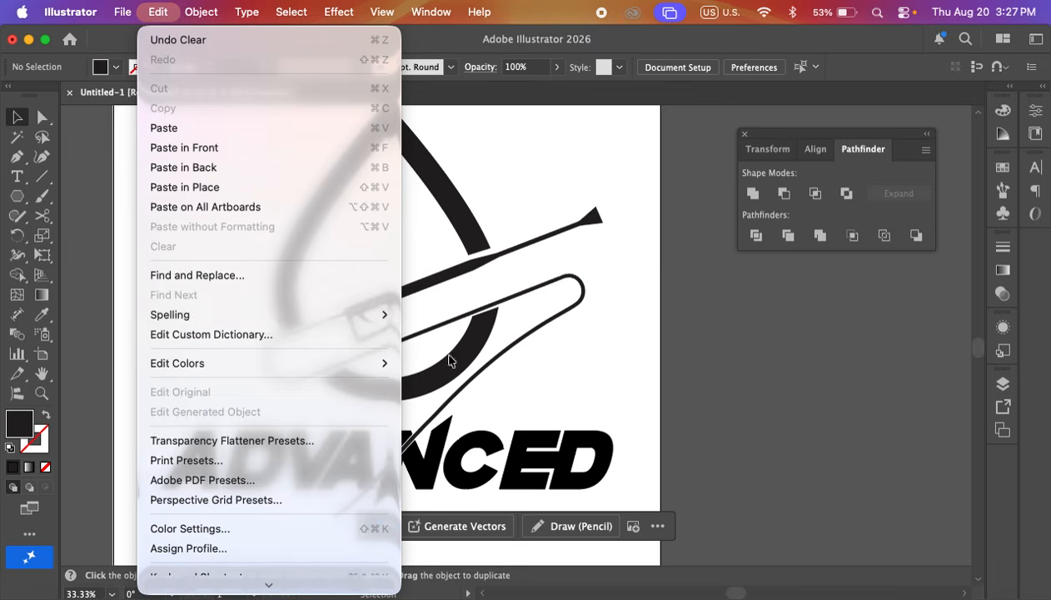
{"action": "left_click", "coordinate": [625, 332]}
{"action": "scroll", "coordinate": [627, 337], "scroll_direction": "down", "scroll_amount": 1}
{"action": "left_click_drag", "start_coordinate": [670, 359], "coordinate": [552, 447]}
{"action": "left_click", "coordinate": [708, 422]}
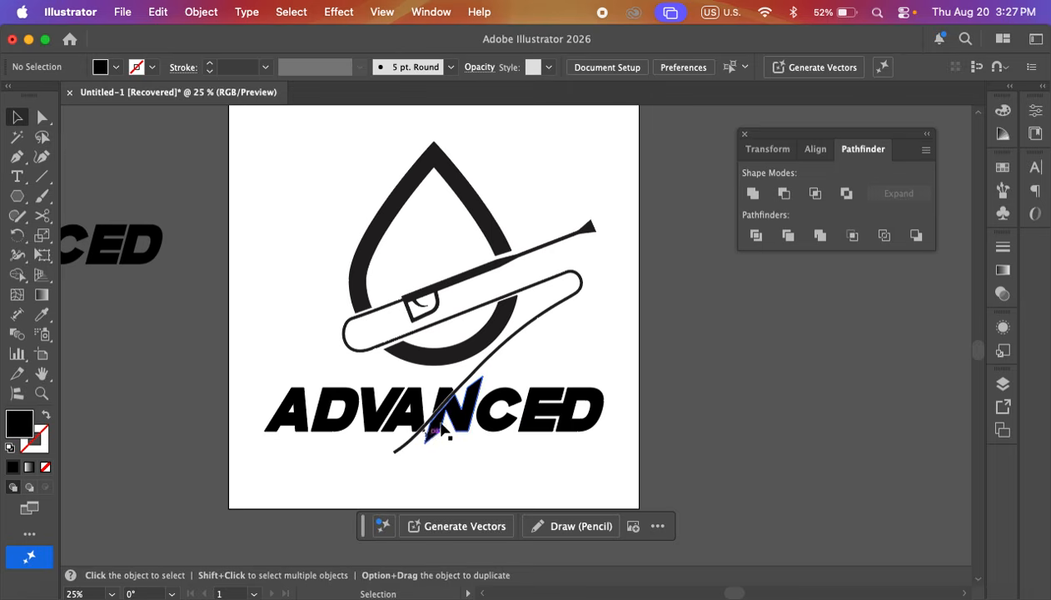
- Examine the ADVANCED lettering and the wand's thin hose line, especially the gap where it cuts through the second A and the N
{"action": "left_click", "coordinate": [427, 435]}
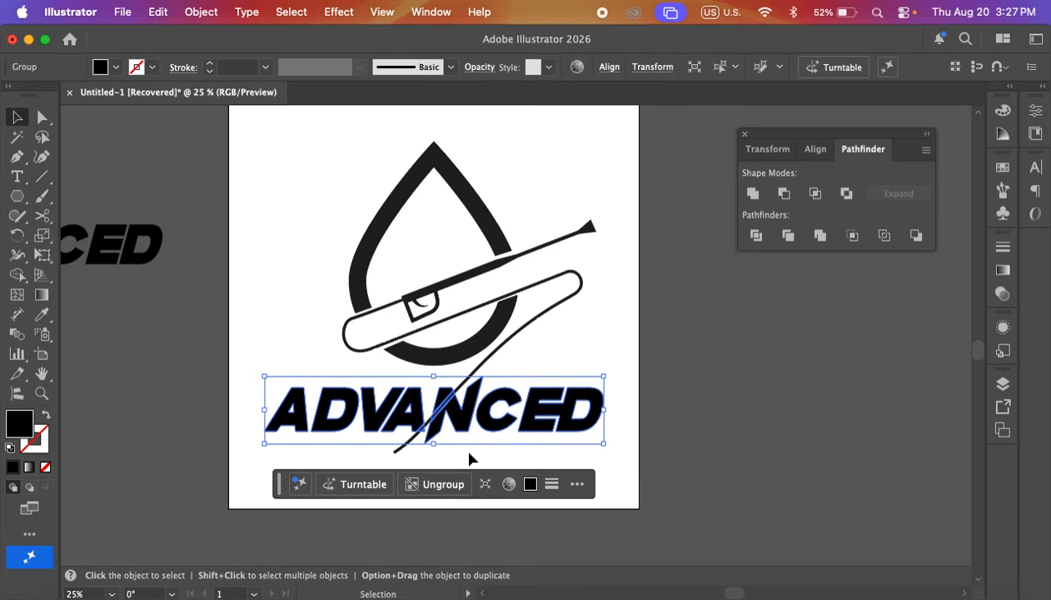
{"action": "left_click", "coordinate": [469, 460]}
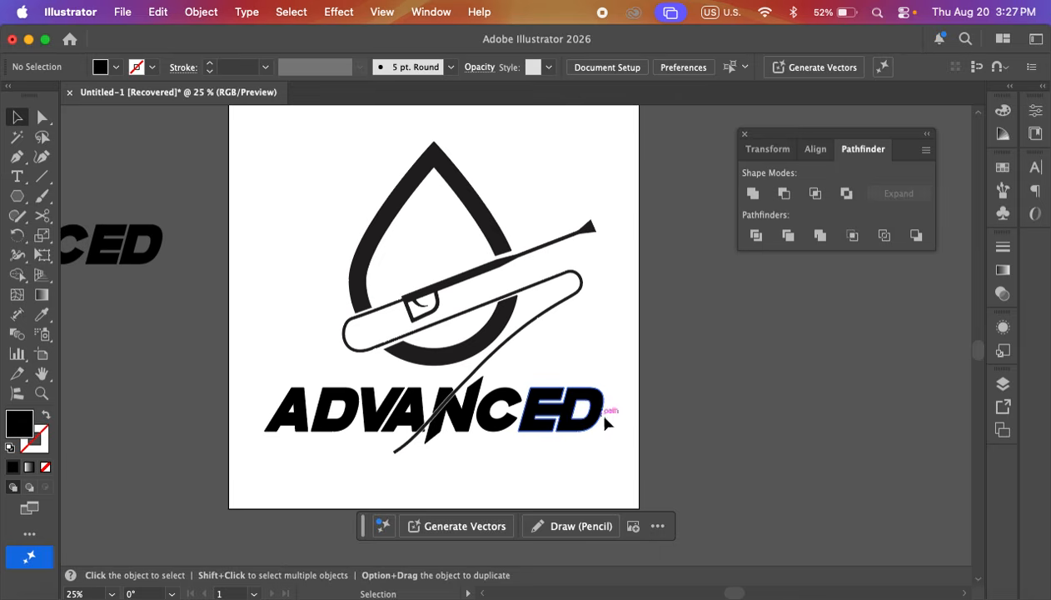
{"action": "left_click", "coordinate": [482, 429]}
{"action": "left_click", "coordinate": [504, 452]}
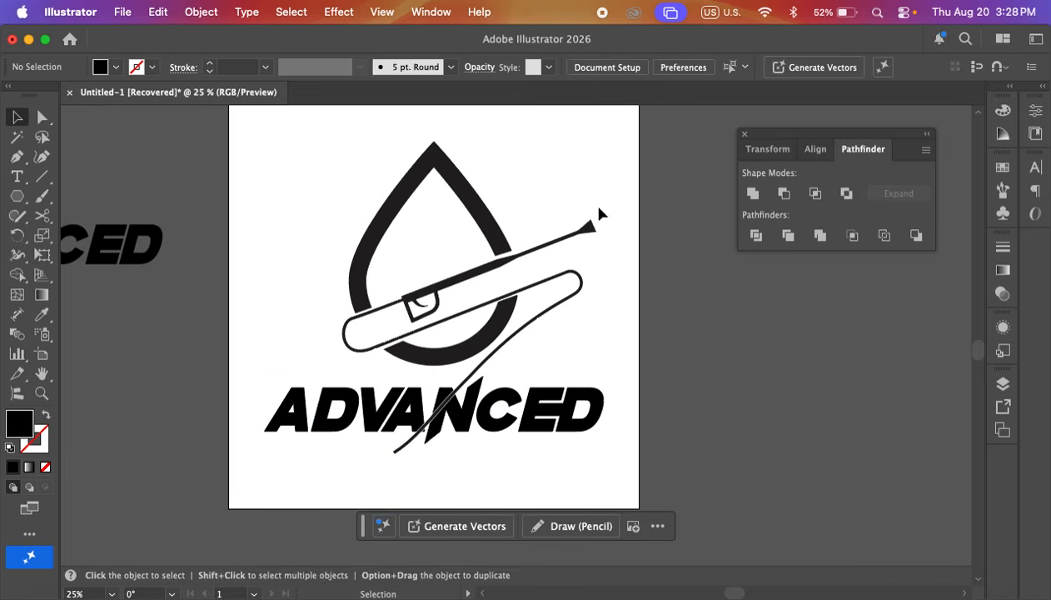
{"action": "left_click", "coordinate": [480, 358]}
{"action": "left_click", "coordinate": [573, 353]}
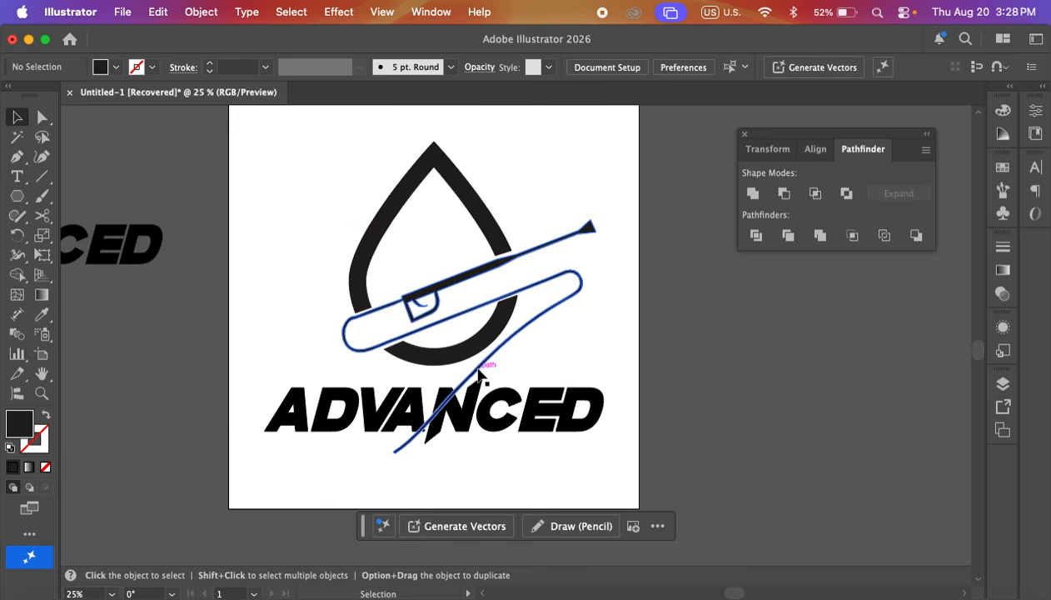
{"action": "left_click", "coordinate": [480, 366]}
{"action": "left_click", "coordinate": [545, 367]}
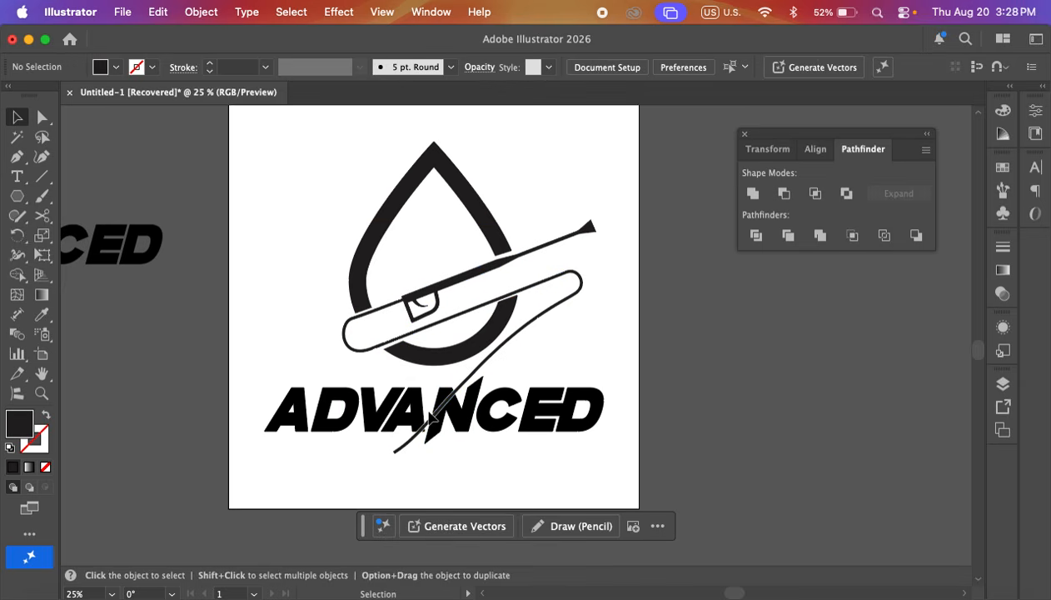
{"action": "scroll", "coordinate": [444, 421], "scroll_direction": "up", "scroll_amount": 5}
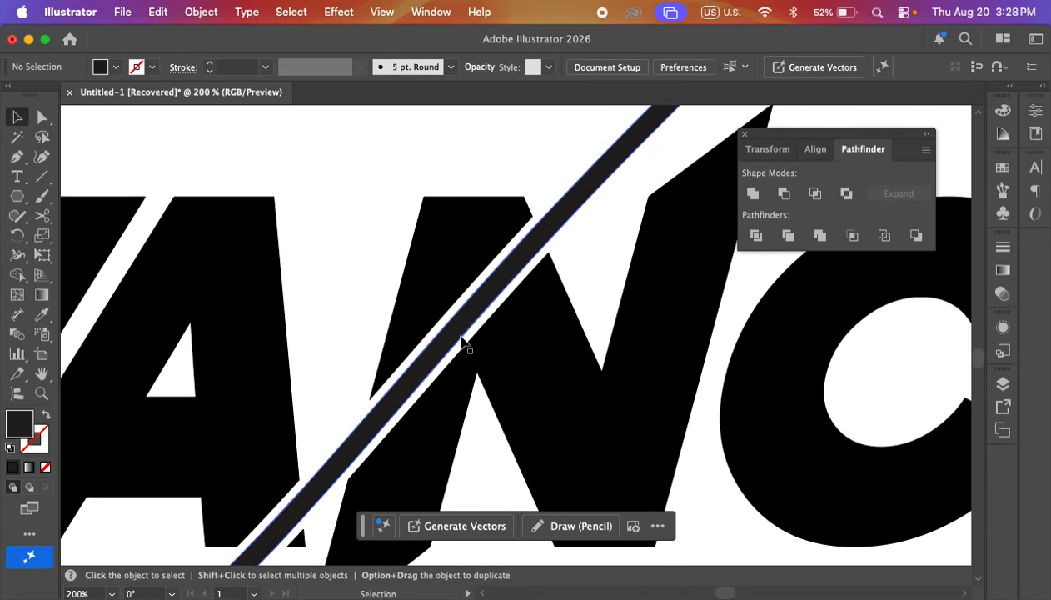
{"action": "scroll", "coordinate": [417, 340], "scroll_direction": "down", "scroll_amount": 3}
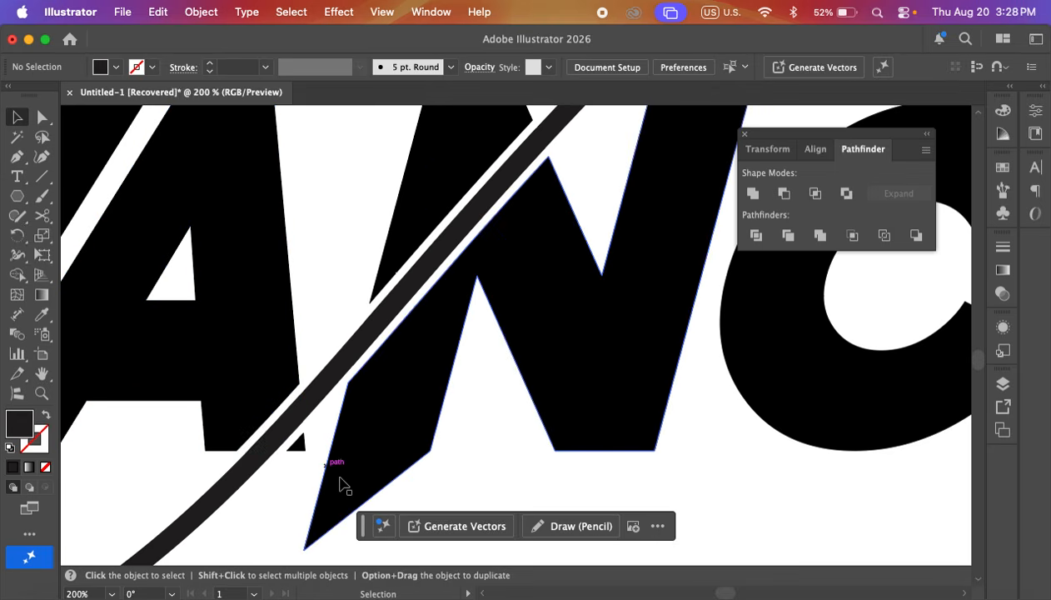
{"action": "scroll", "coordinate": [500, 298], "scroll_direction": "down", "scroll_amount": 2}
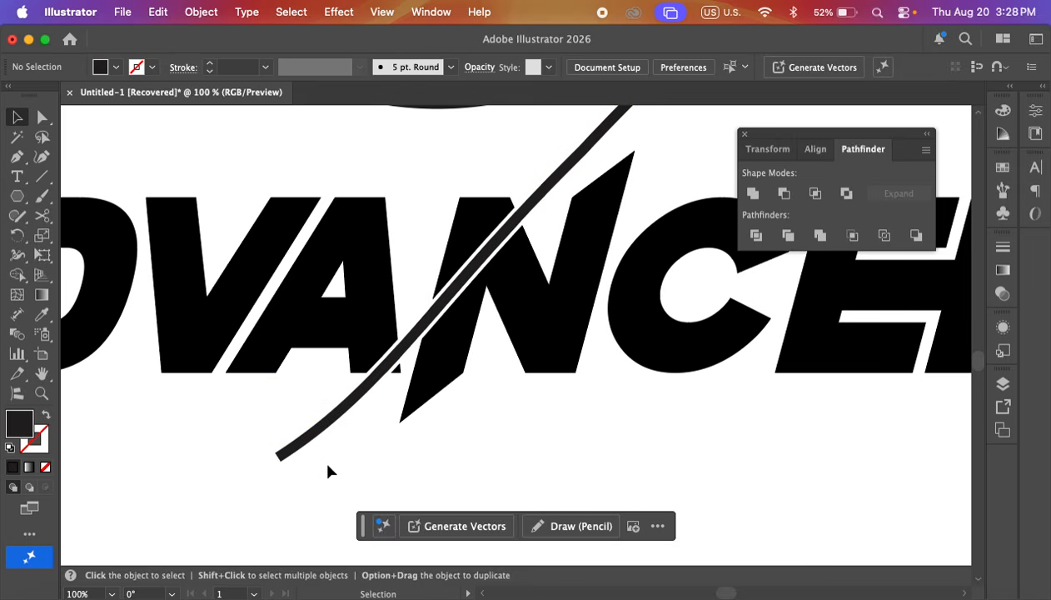
{"action": "scroll", "coordinate": [558, 334], "scroll_direction": "down", "scroll_amount": 1}
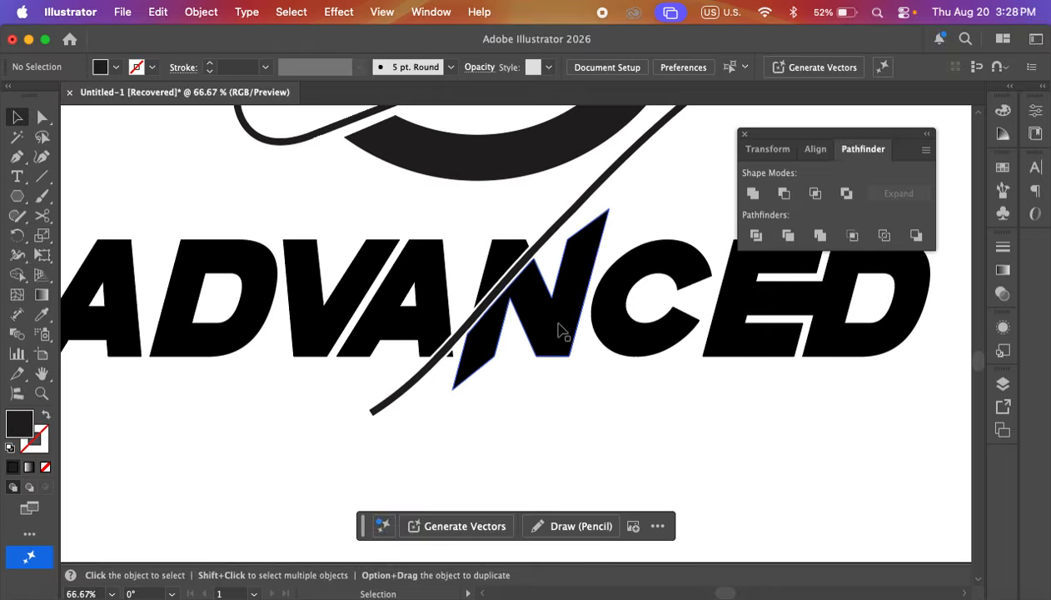
{"action": "scroll", "coordinate": [561, 331], "scroll_direction": "down", "scroll_amount": 1}
{"action": "left_click_drag", "start_coordinate": [658, 238], "coordinate": [596, 363]}
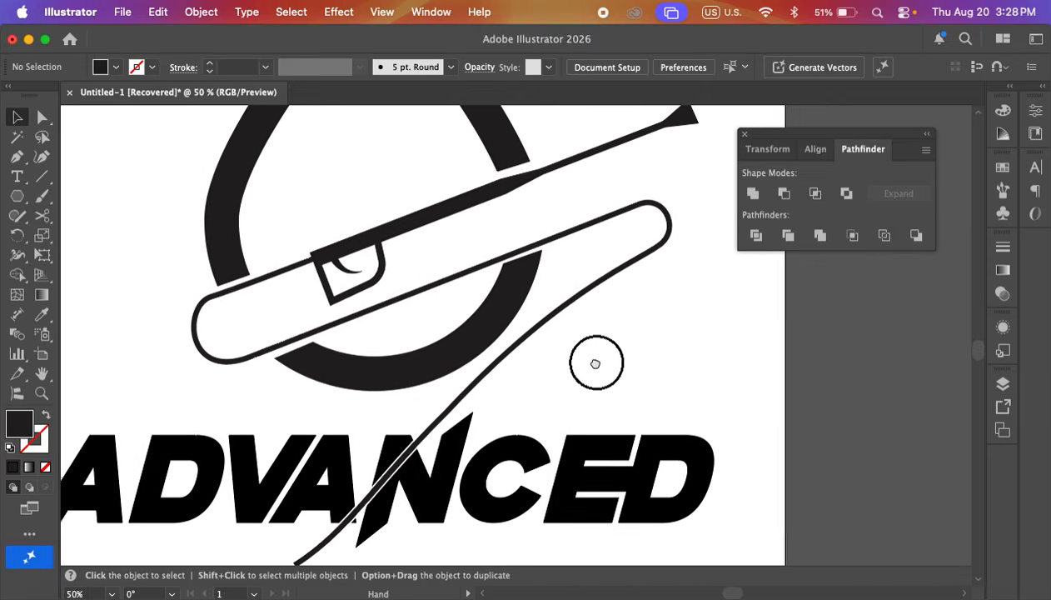
{"action": "scroll", "coordinate": [660, 370], "scroll_direction": "up", "scroll_amount": 2}
{"action": "scroll", "coordinate": [587, 357], "scroll_direction": "left", "scroll_amount": 1}
{"action": "scroll", "coordinate": [612, 363], "scroll_direction": "down", "scroll_amount": 1}
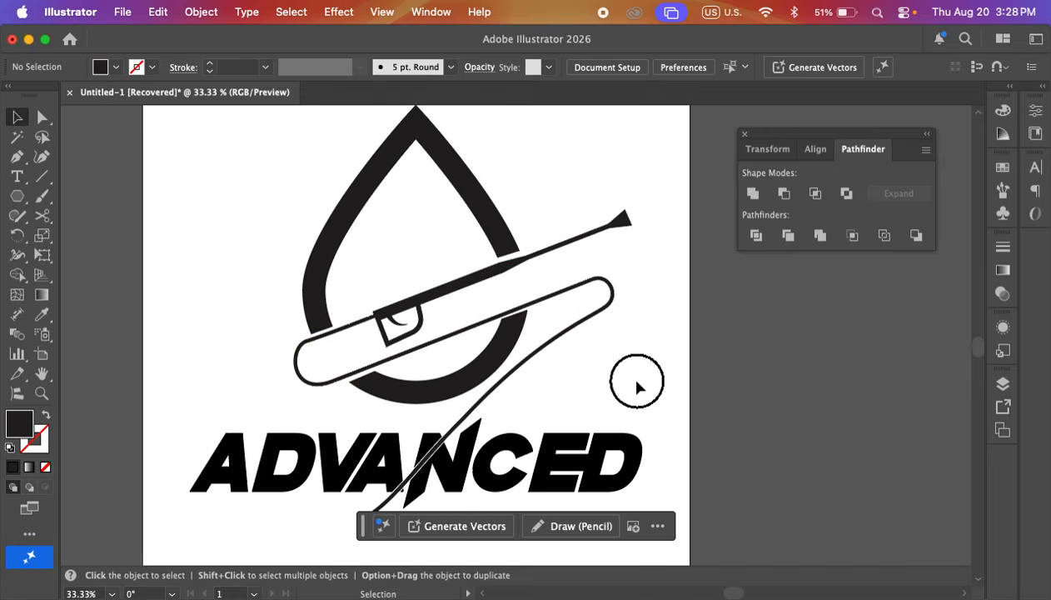
{"action": "left_click_drag", "start_coordinate": [552, 164], "coordinate": [295, 327]}
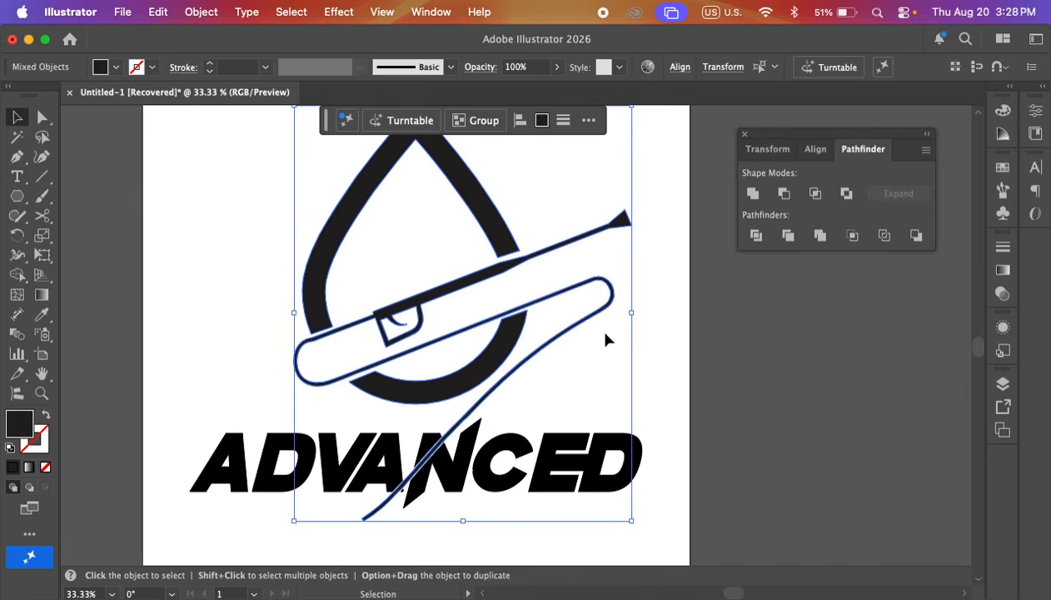
{"action": "left_click", "coordinate": [664, 336]}
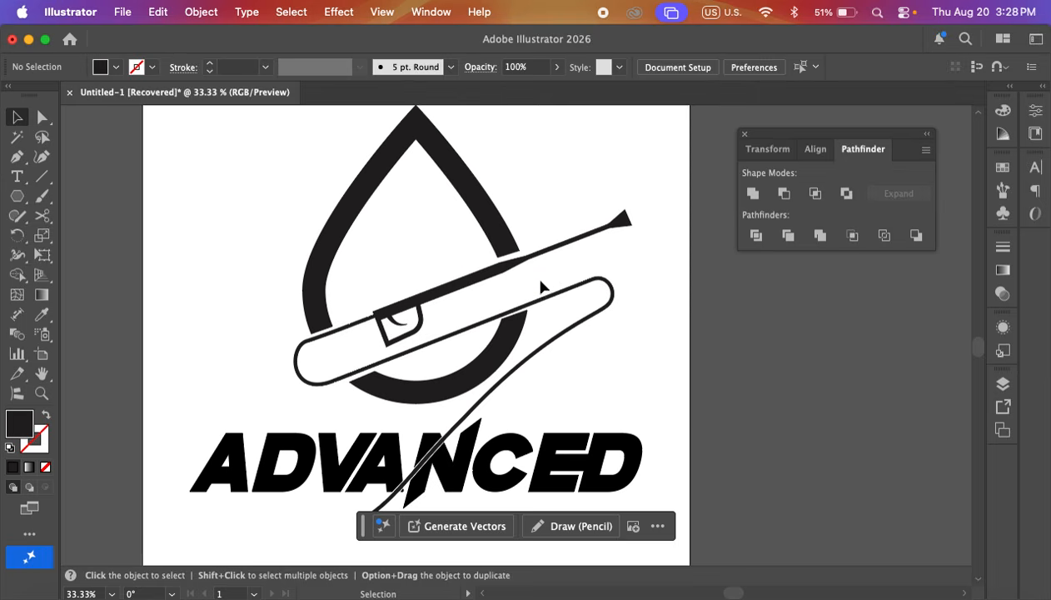
{"action": "left_click_drag", "start_coordinate": [618, 347], "coordinate": [336, 218]}
{"action": "left_click", "coordinate": [558, 166]}
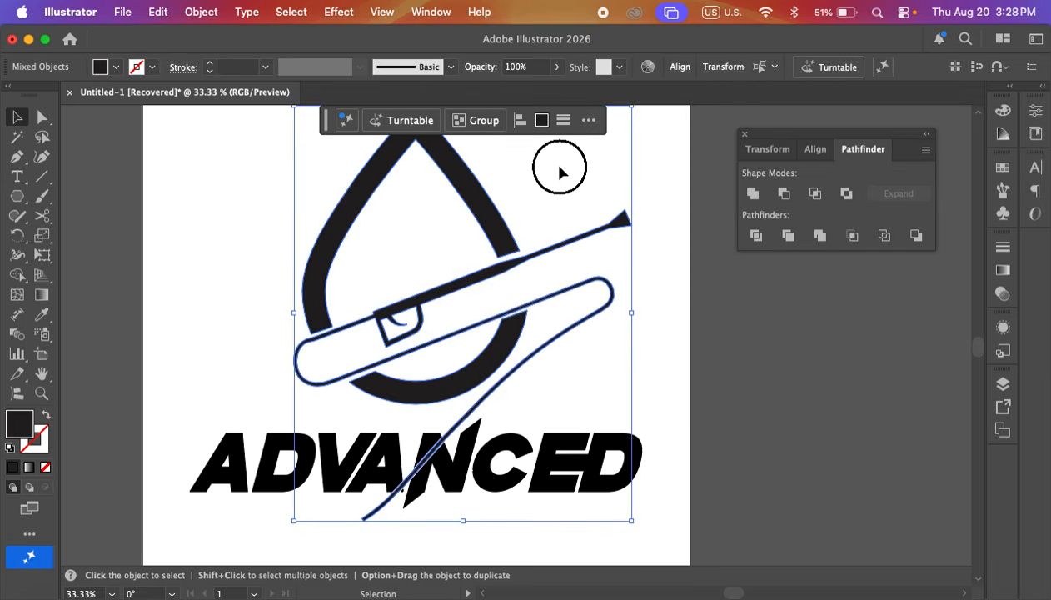
{"action": "left_click_drag", "start_coordinate": [278, 153], "coordinate": [638, 351]}
{"action": "left_click", "coordinate": [640, 351]}
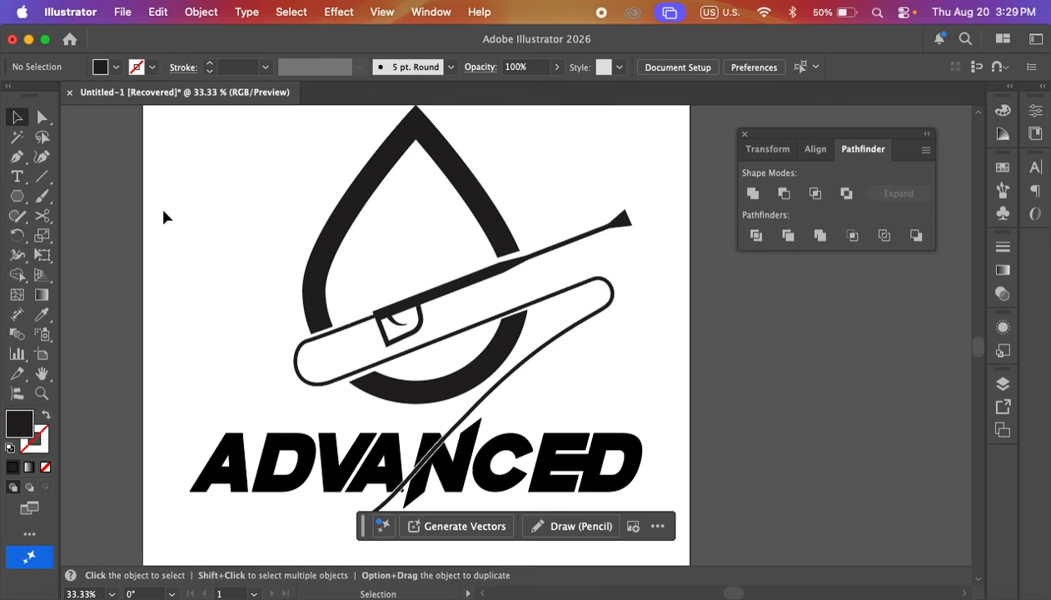
{"action": "scroll", "coordinate": [199, 249], "scroll_direction": "down", "scroll_amount": 10}
{"action": "scroll", "coordinate": [225, 250], "scroll_direction": "up", "scroll_amount": 5}
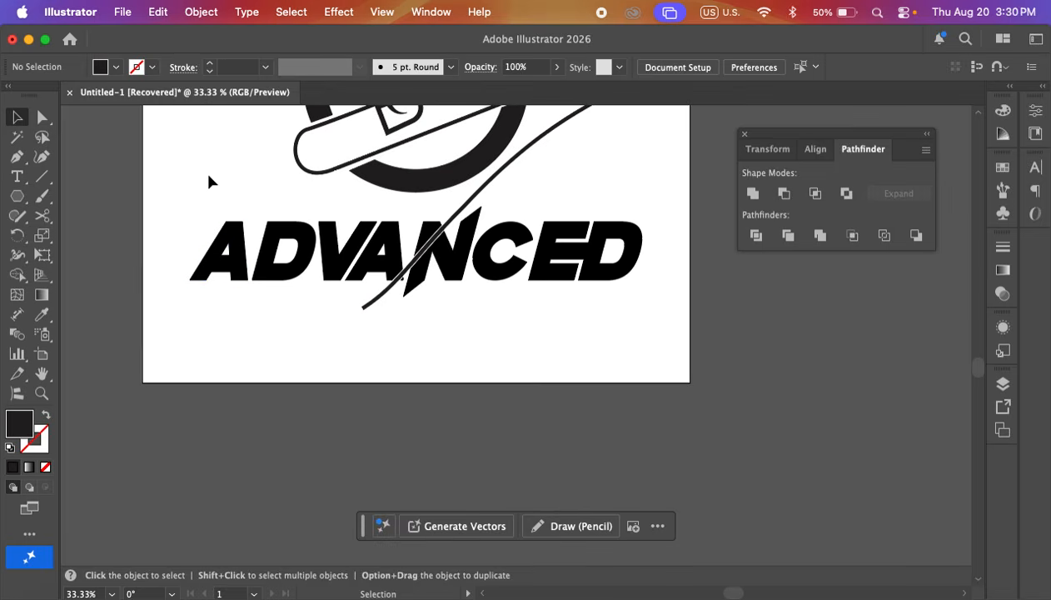
{"action": "left_click_drag", "start_coordinate": [157, 234], "coordinate": [340, 236]}
{"action": "left_click", "coordinate": [207, 331]}
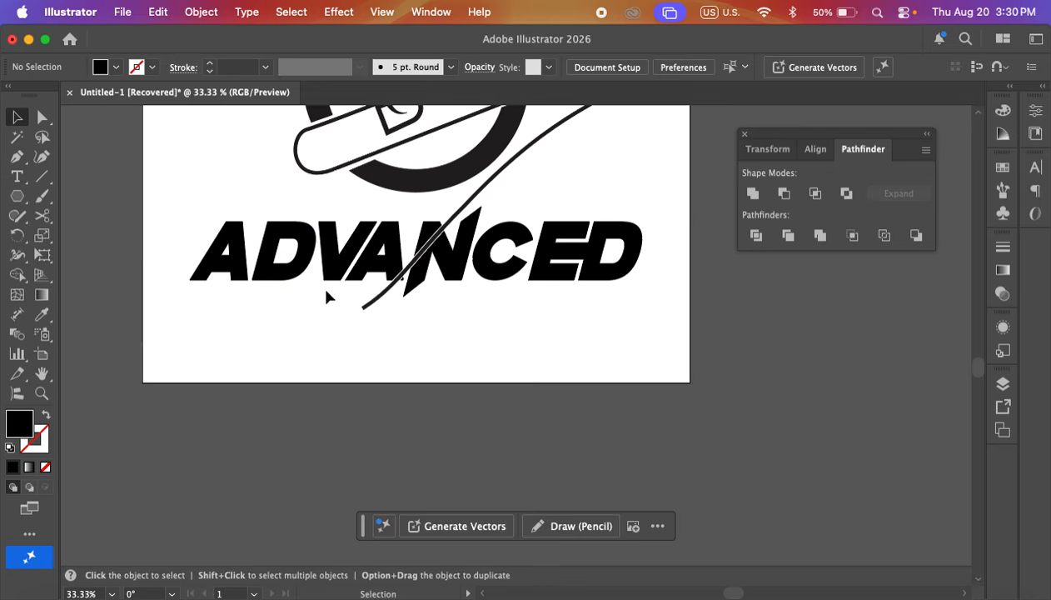
- Create a new document 10 inches wide and 14 inches high
{"action": "left_click", "coordinate": [119, 14]}
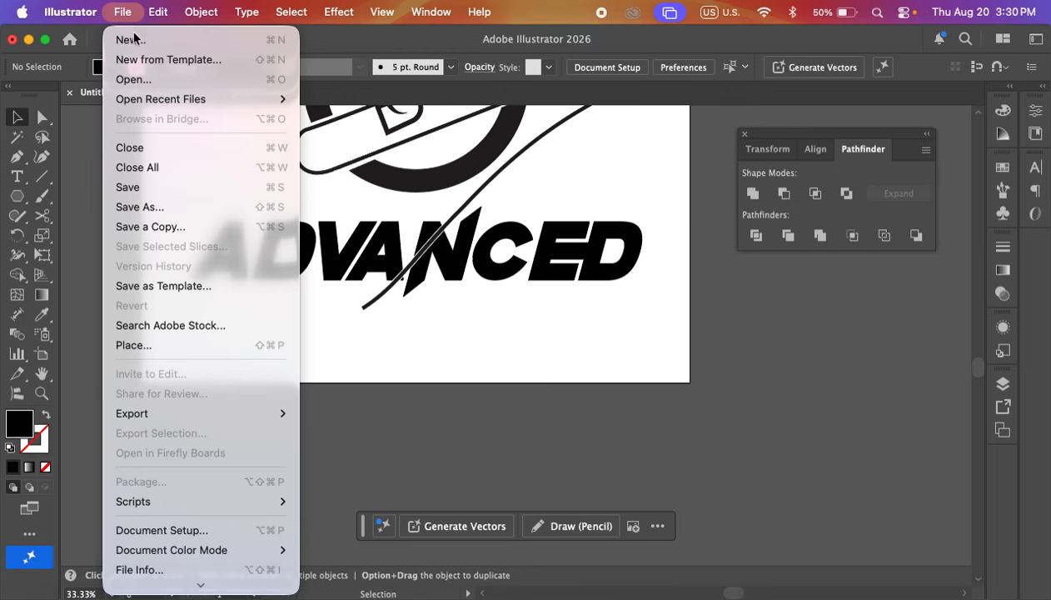
{"action": "left_click", "coordinate": [160, 40]}
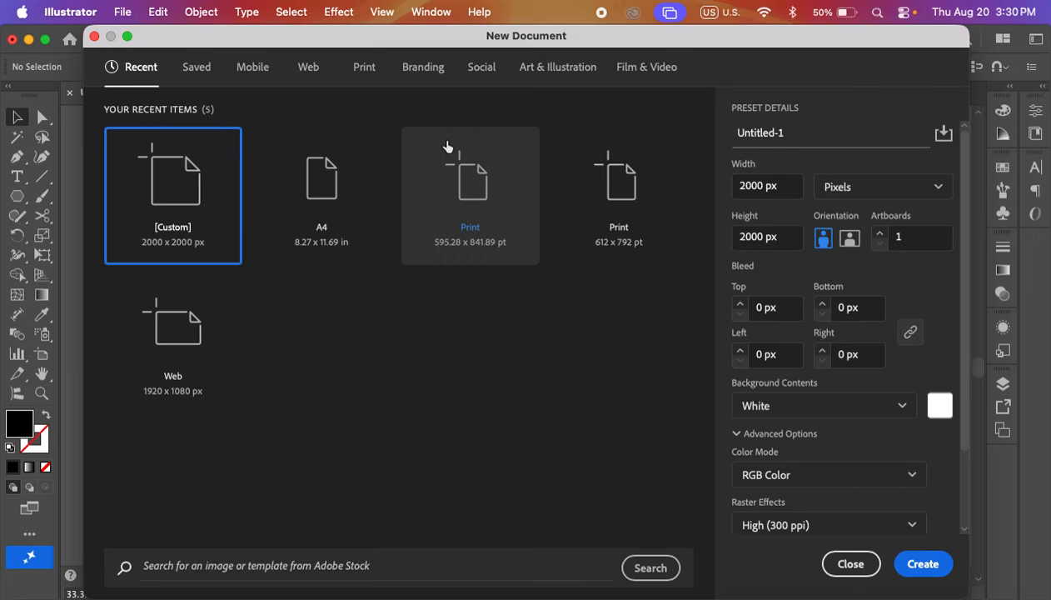
{"action": "left_click", "coordinate": [864, 187]}
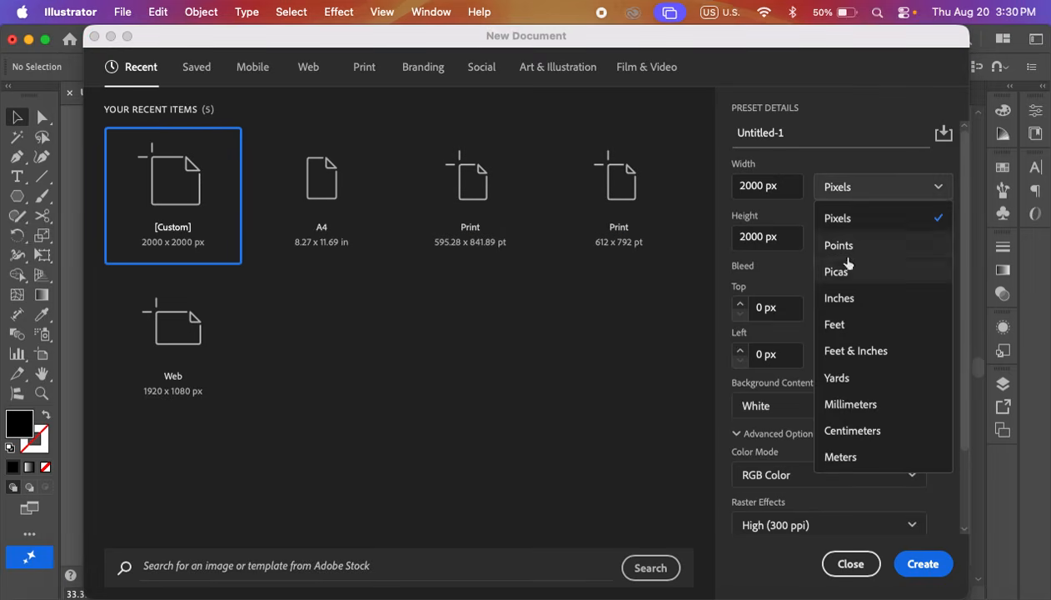
{"action": "left_click", "coordinate": [851, 300]}
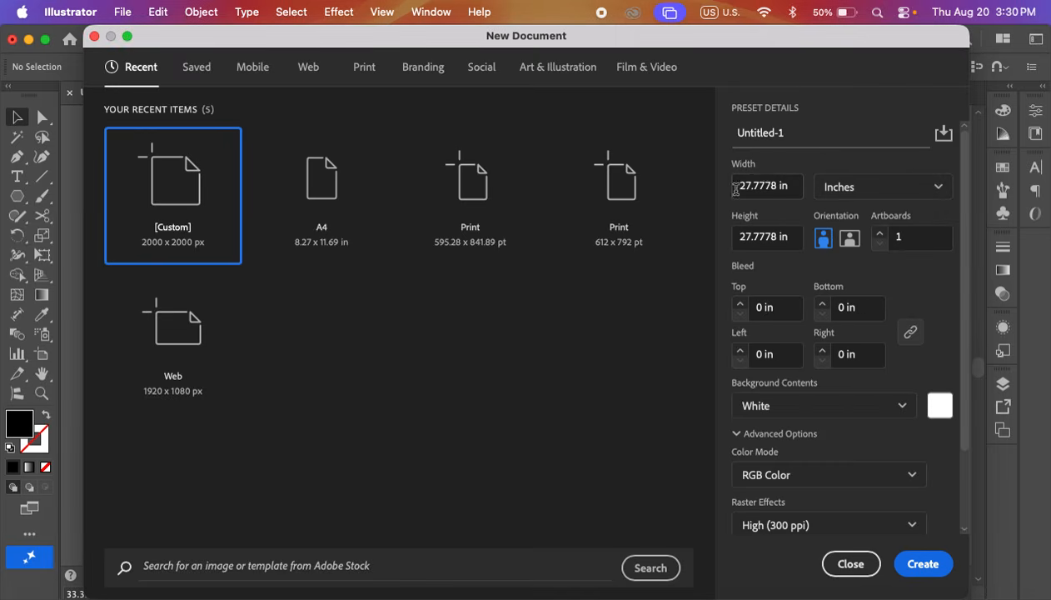
{"action": "left_click", "coordinate": [790, 178]}
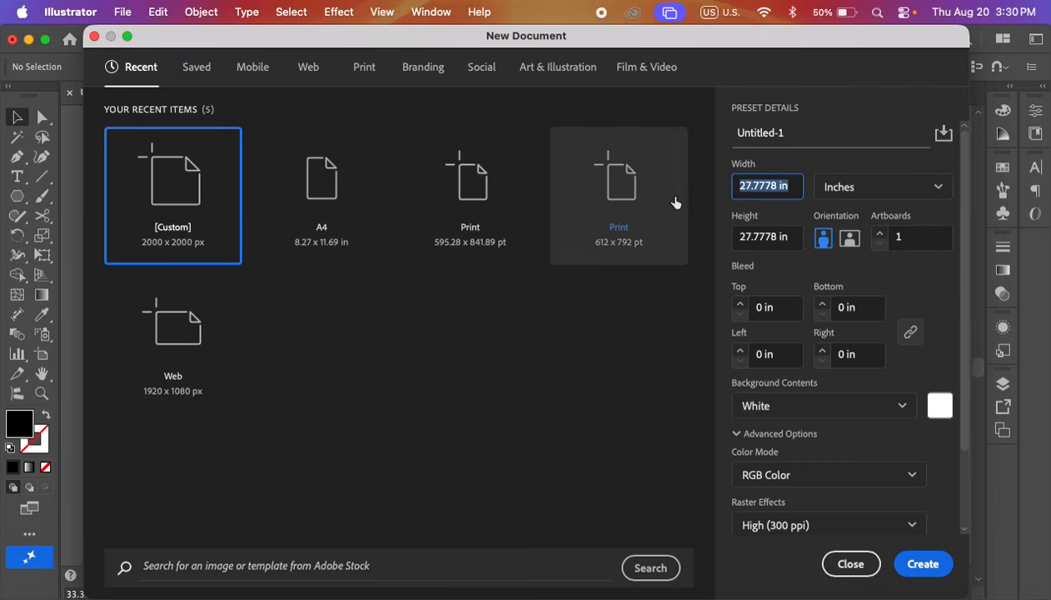
{"action": "type", "text": "10"}
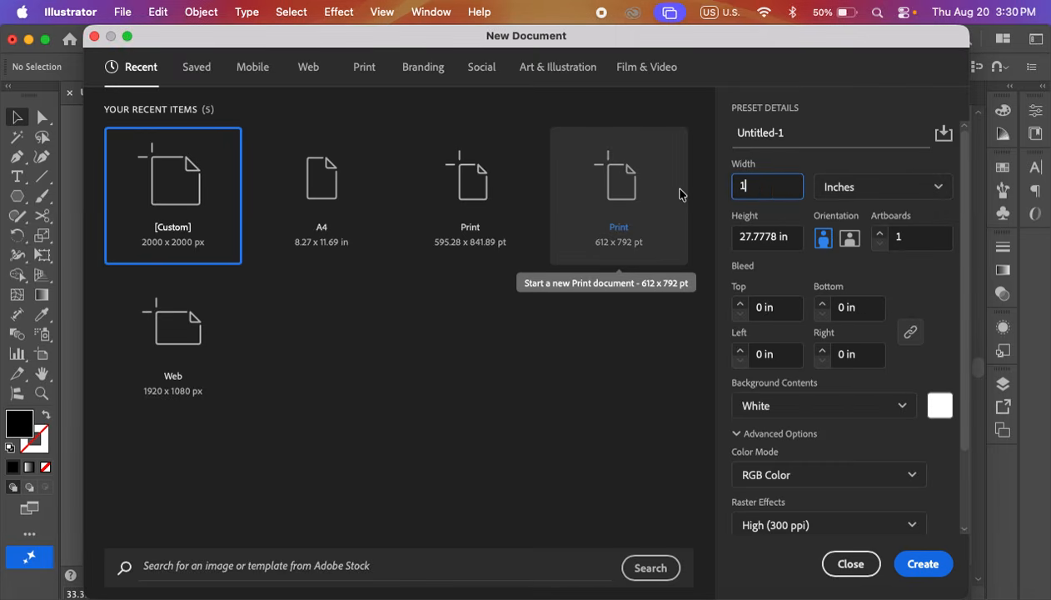
{"action": "left_click", "coordinate": [776, 236]}
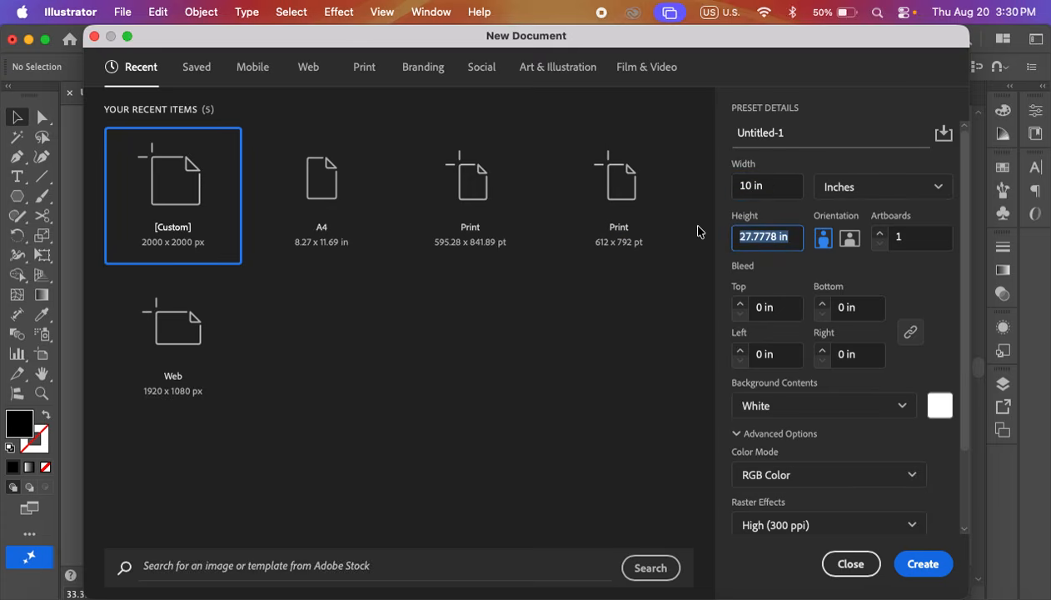
{"action": "type", "text": "14"}
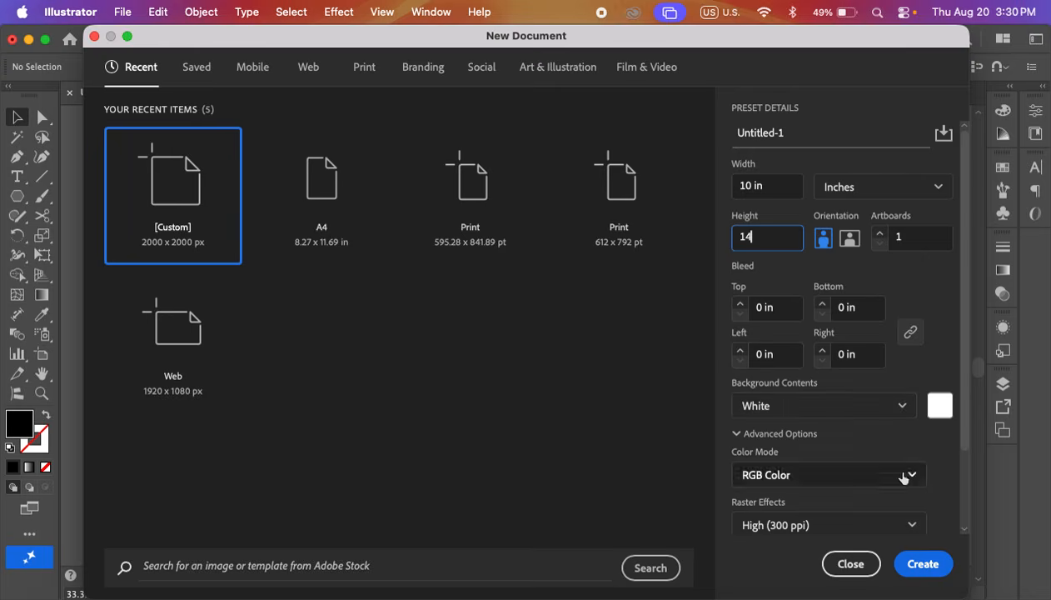
{"action": "left_click", "coordinate": [921, 564]}
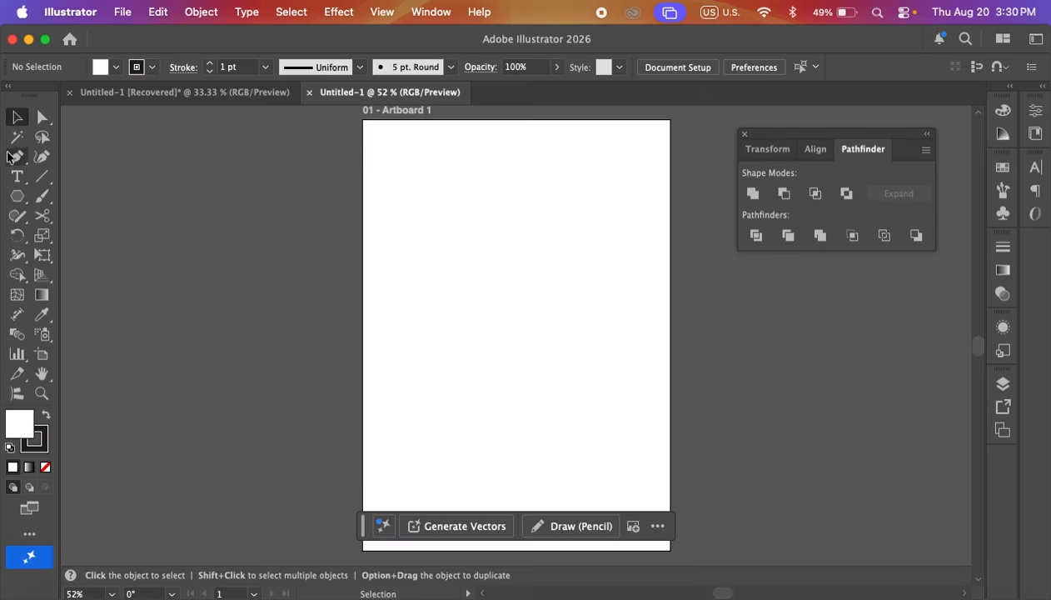
- Create a rectangle 8.2677 in wide and 11.69 in high on the new artboard
{"action": "left_click", "coordinate": [16, 196]}
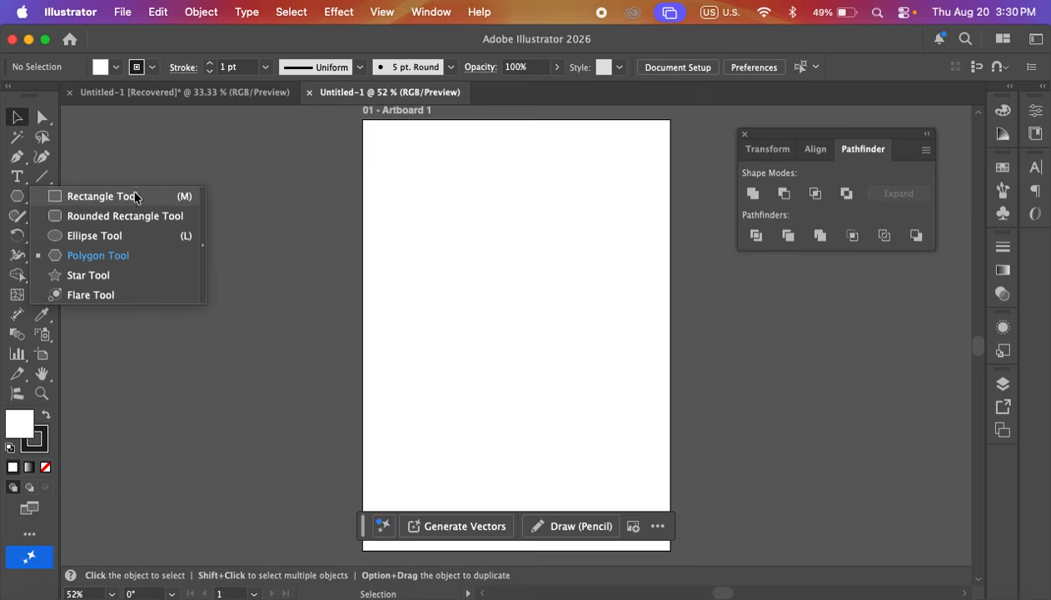
{"action": "left_click", "coordinate": [91, 197]}
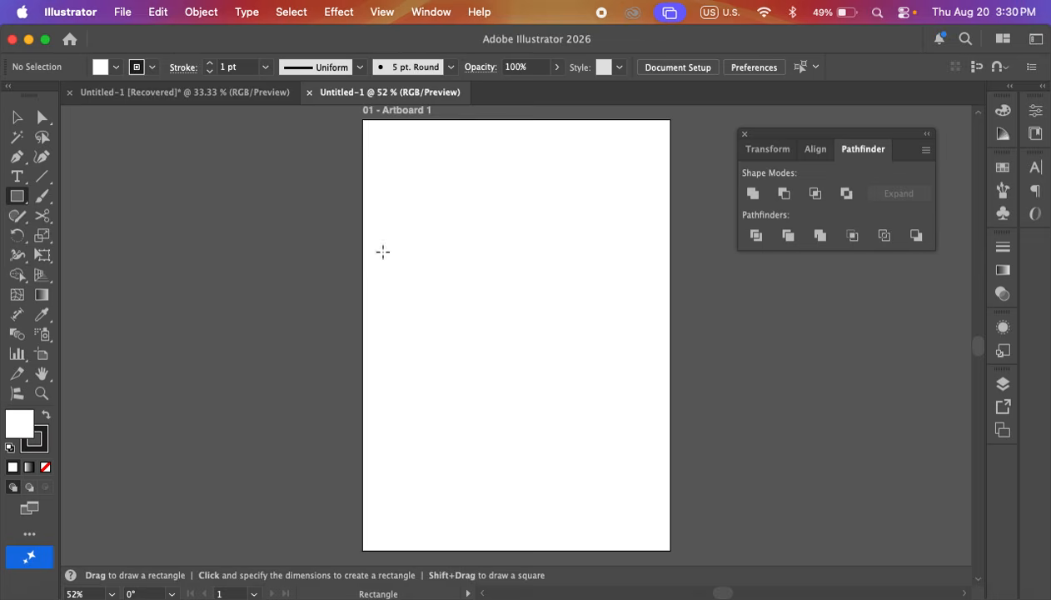
{"action": "left_click", "coordinate": [431, 200]}
{"action": "left_click", "coordinate": [461, 290]}
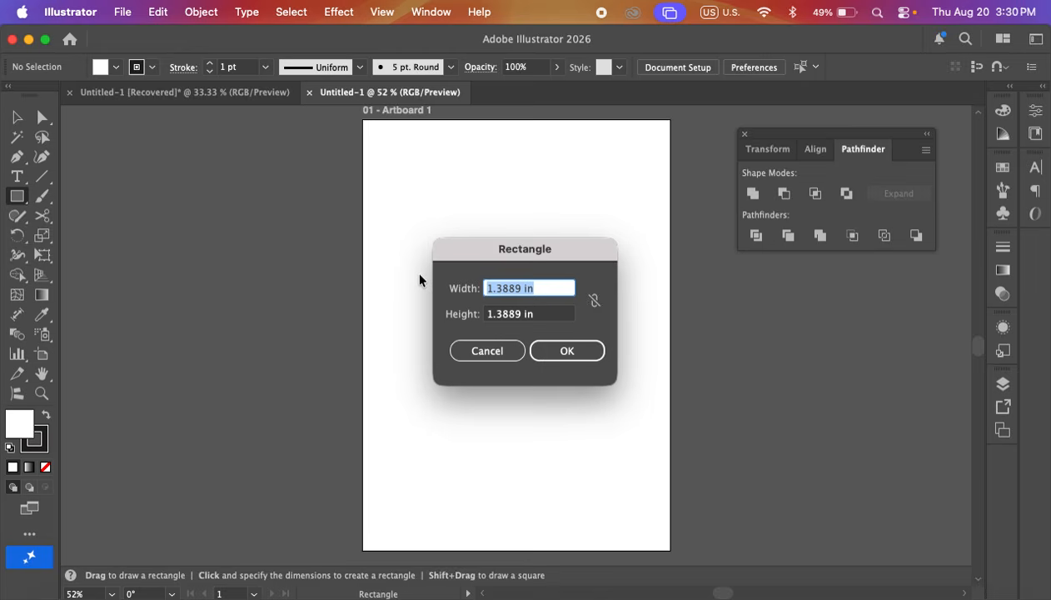
{"action": "type", "text": "8."}
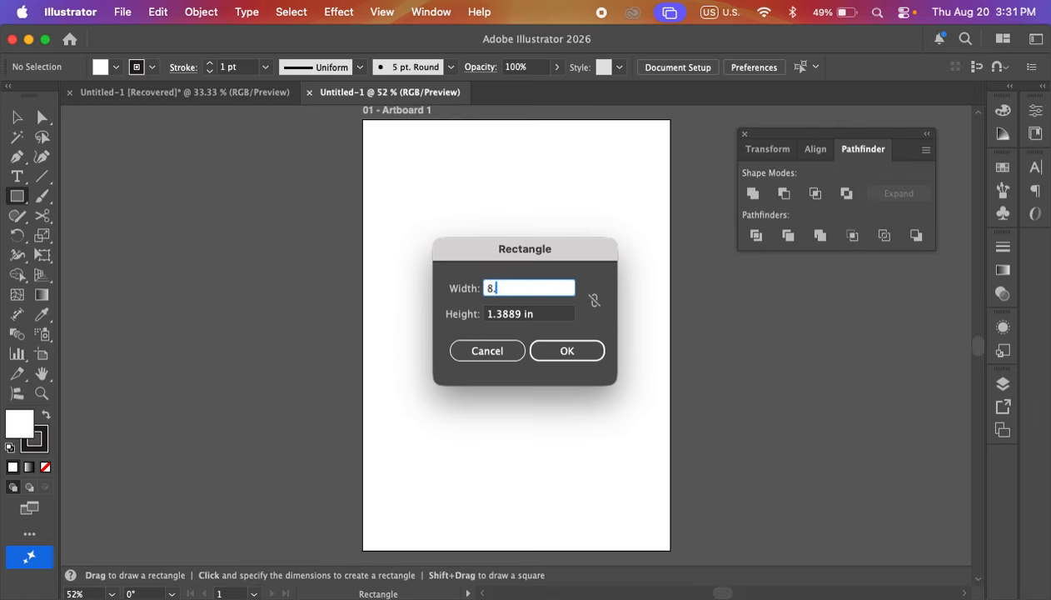
{"action": "type", "text": "2677"}
{"action": "left_click", "coordinate": [538, 314]}
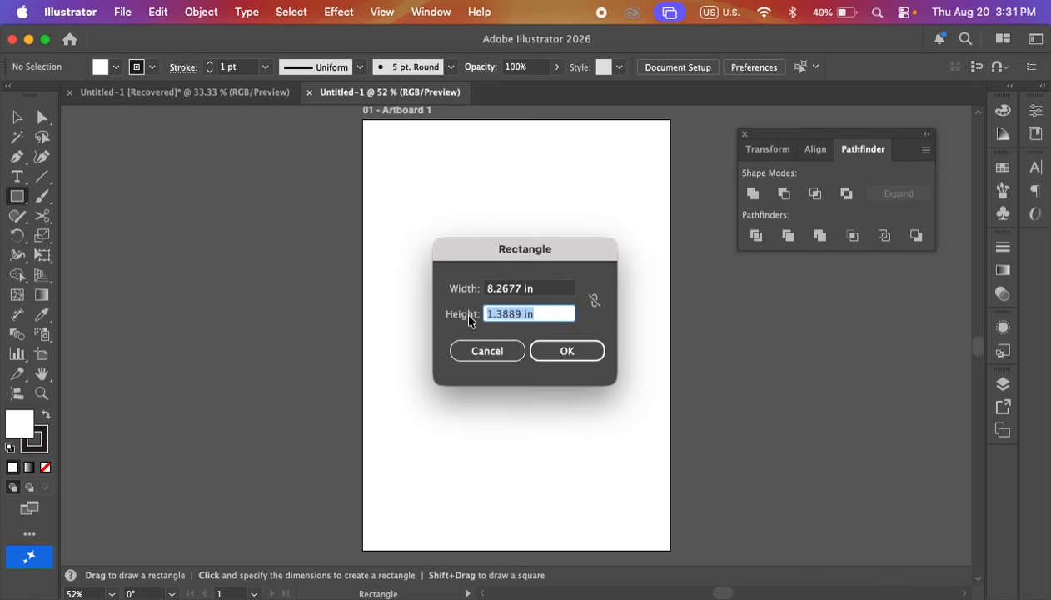
{"action": "type", "text": "11.69"}
{"action": "left_click", "coordinate": [566, 356]}
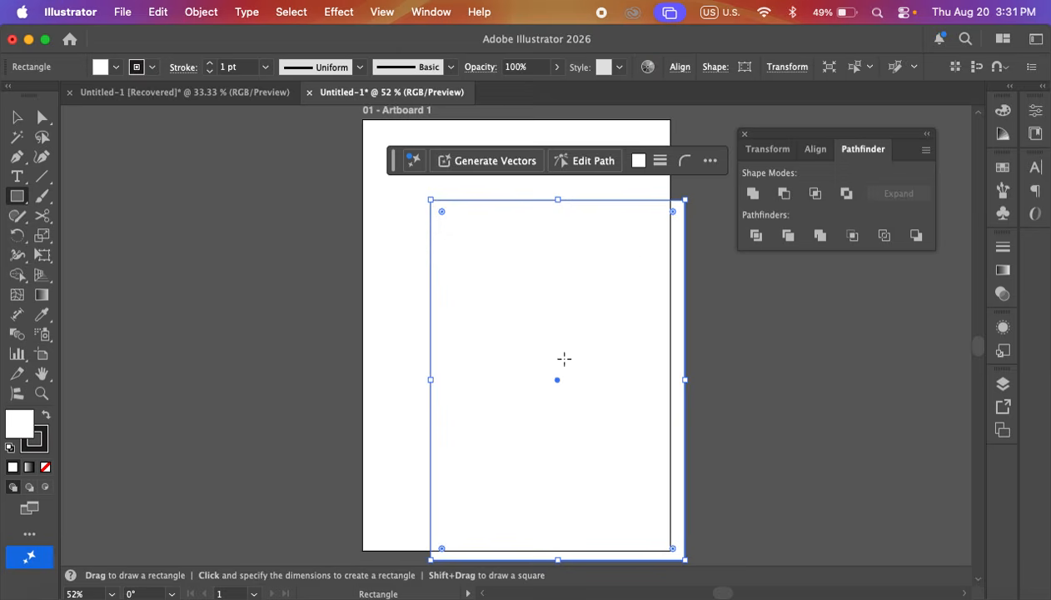
- Center the rectangle horizontally and vertically on the artboard
{"action": "left_click", "coordinate": [16, 118]}
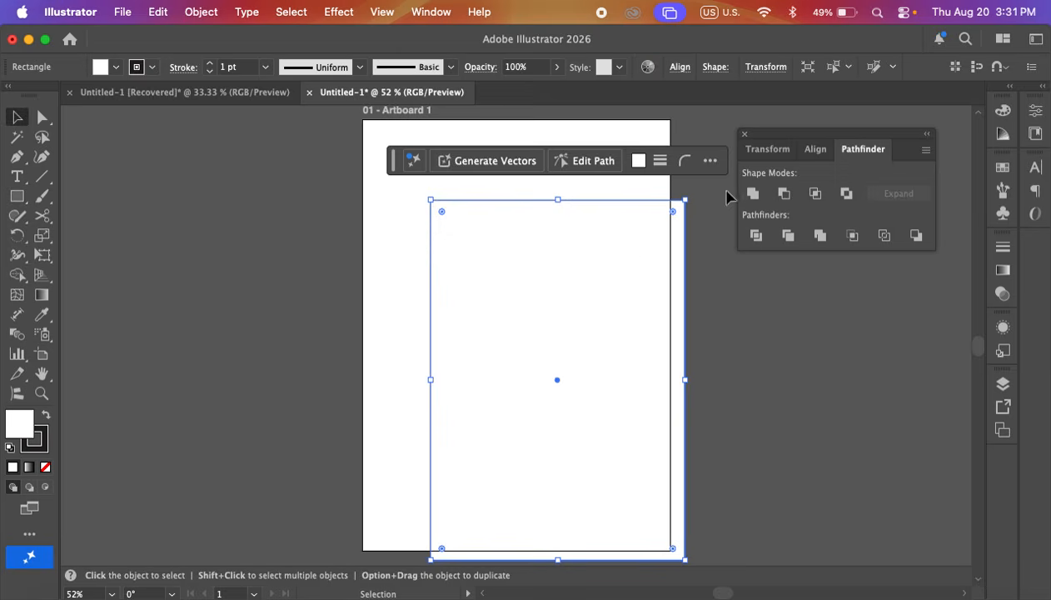
{"action": "left_click", "coordinate": [816, 149]}
{"action": "left_click", "coordinate": [782, 193]}
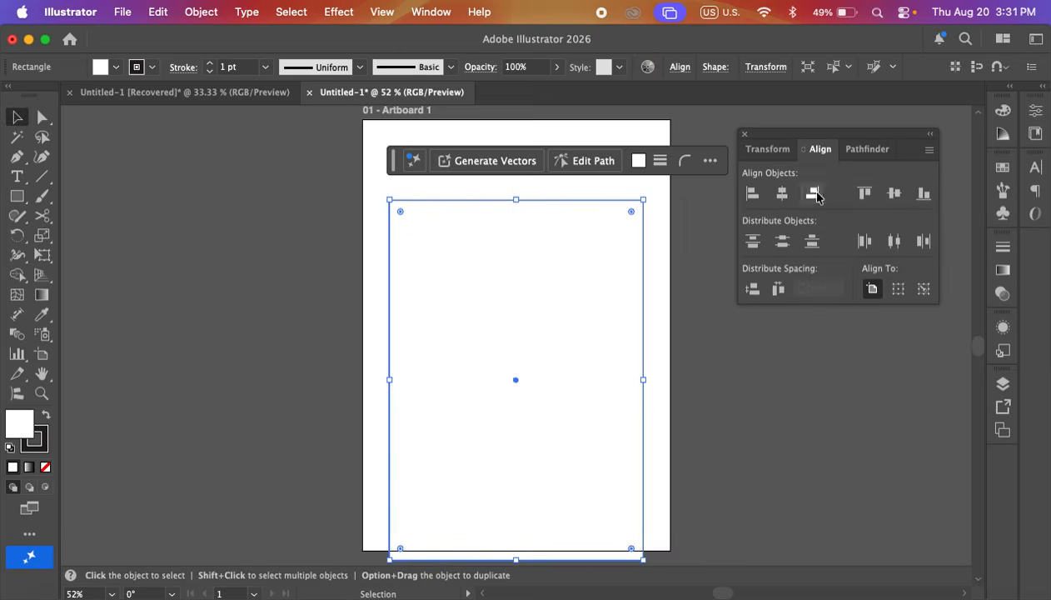
{"action": "left_click", "coordinate": [894, 193]}
{"action": "left_click", "coordinate": [678, 321]}
{"action": "left_click", "coordinate": [511, 265]}
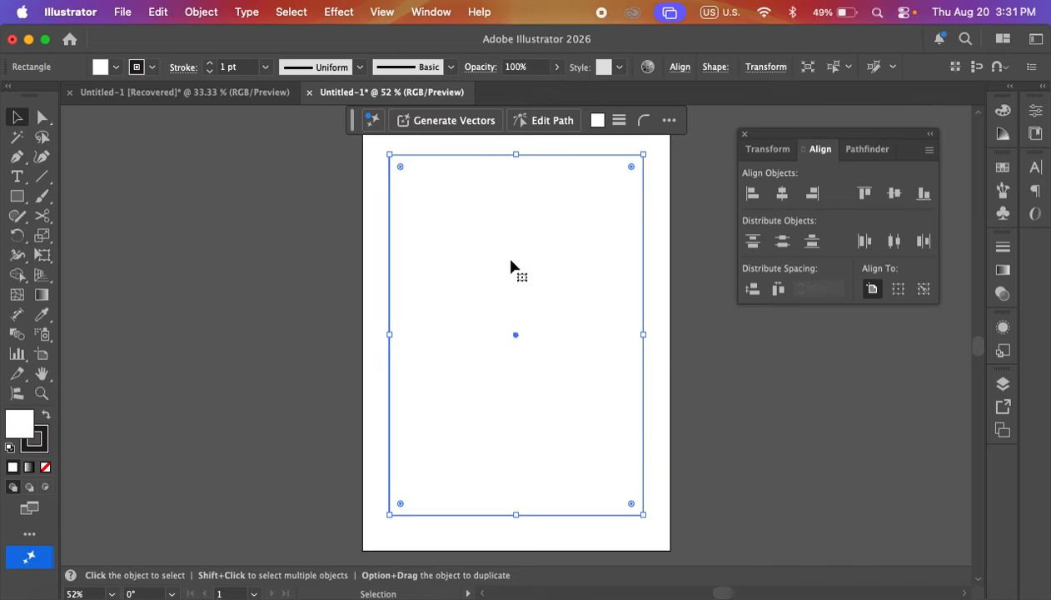
- Give the rectangle a solid black fill and no stroke by clearing its fill and swapping fill and stroke
{"action": "left_click", "coordinate": [45, 467]}
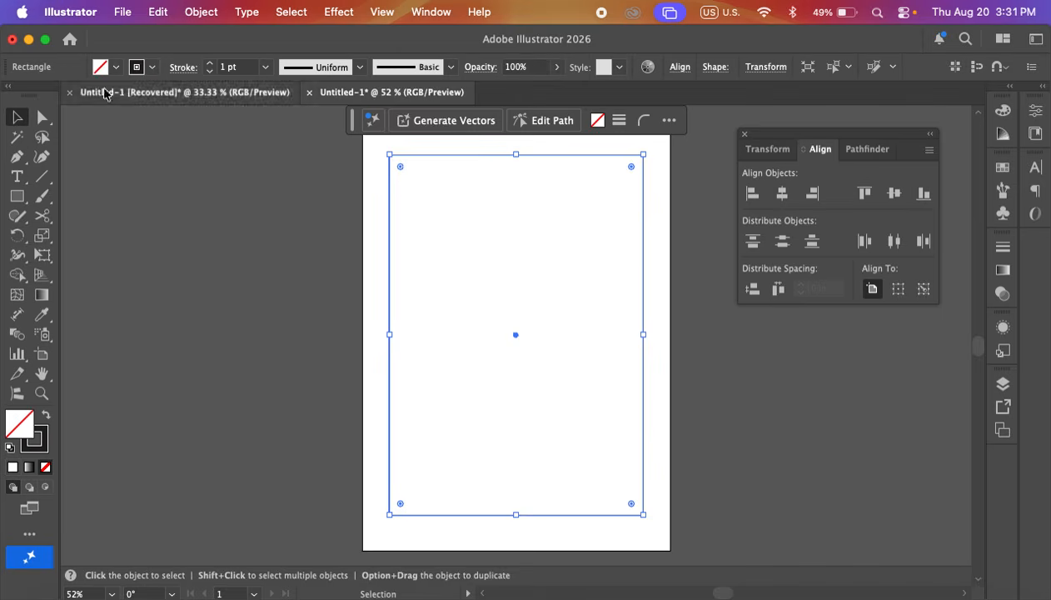
{"action": "left_click", "coordinate": [46, 419]}
{"action": "left_click", "coordinate": [183, 357]}
{"action": "left_click", "coordinate": [287, 249]}
{"action": "left_click", "coordinate": [489, 300]}
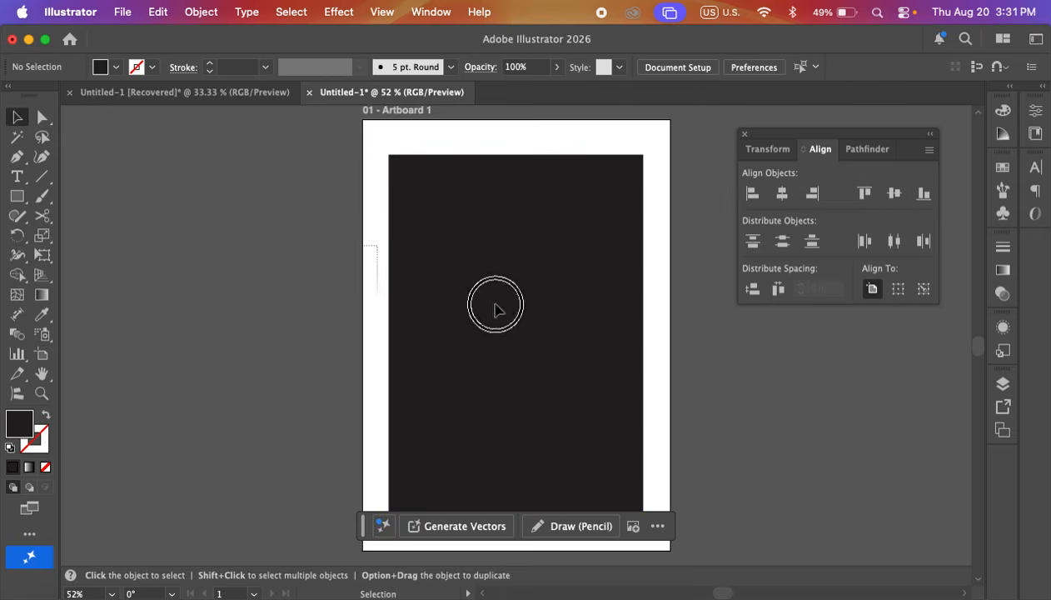
{"action": "left_click", "coordinate": [685, 346]}
{"action": "left_click", "coordinate": [521, 307]}
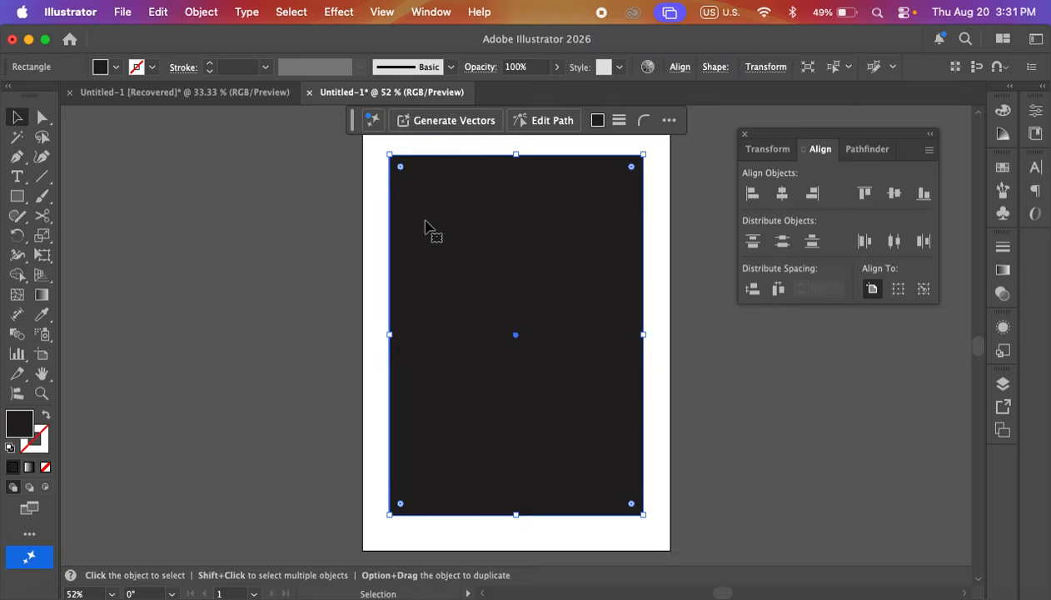
{"action": "left_click", "coordinate": [273, 213]}
{"action": "left_click", "coordinate": [469, 246]}
{"action": "left_click", "coordinate": [250, 227]}
{"action": "left_click", "coordinate": [429, 253]}
{"action": "left_click", "coordinate": [347, 245]}
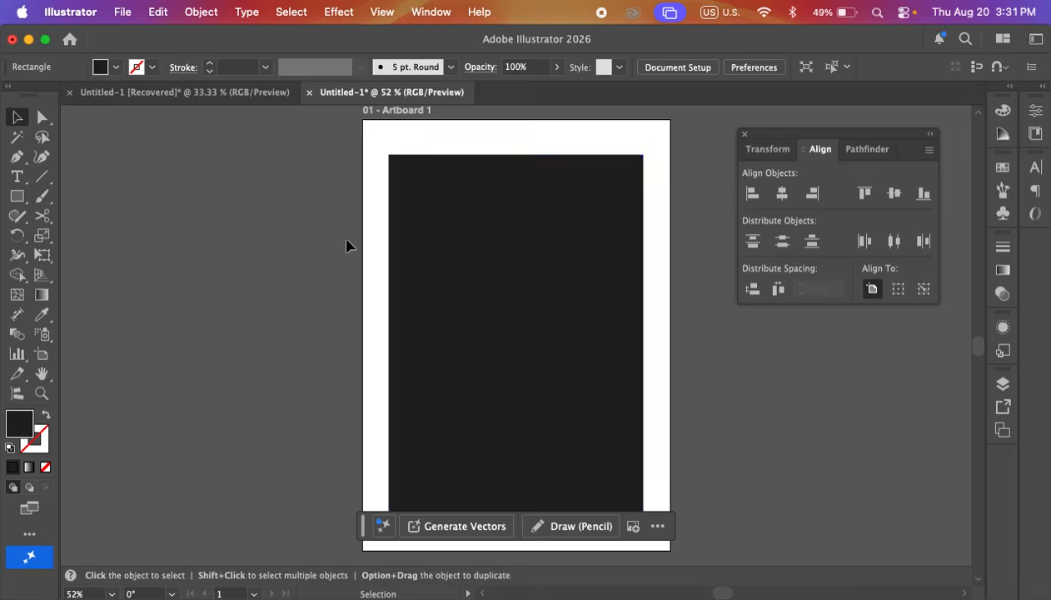
{"action": "left_click", "coordinate": [468, 261]}
{"action": "left_click", "coordinate": [362, 242]}
{"action": "left_click", "coordinate": [393, 268]}
{"action": "left_click", "coordinate": [301, 266]}
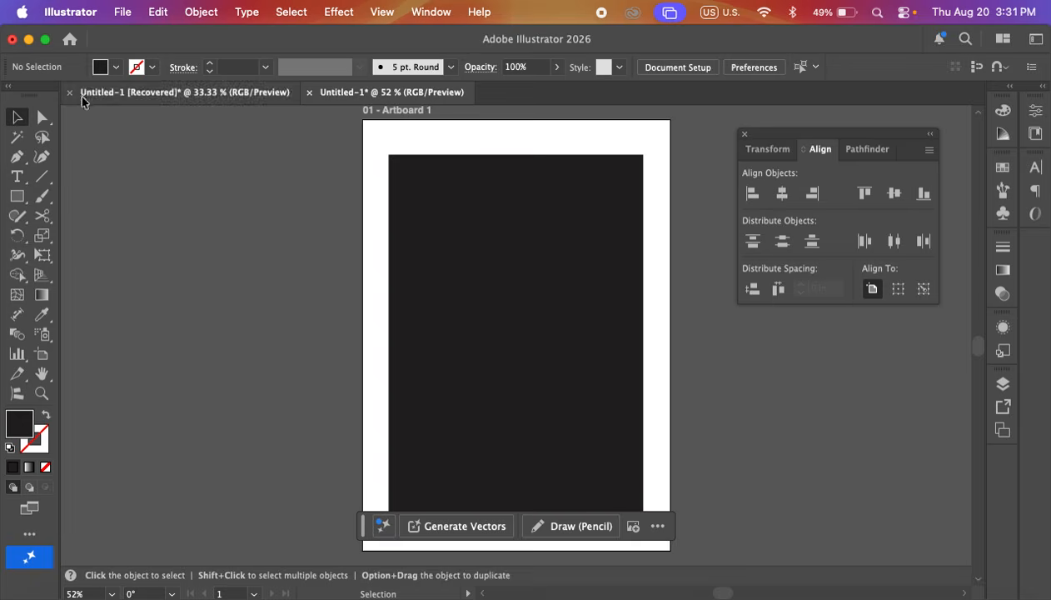
{"action": "left_click", "coordinate": [213, 17]}
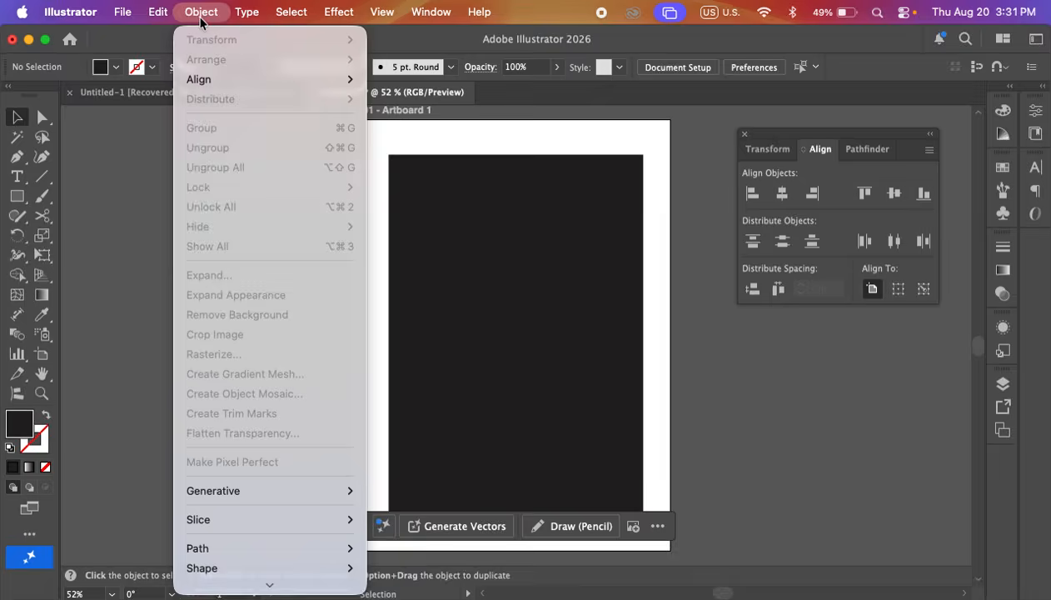
{"action": "left_click", "coordinate": [455, 206]}
{"action": "left_click", "coordinate": [453, 208]}
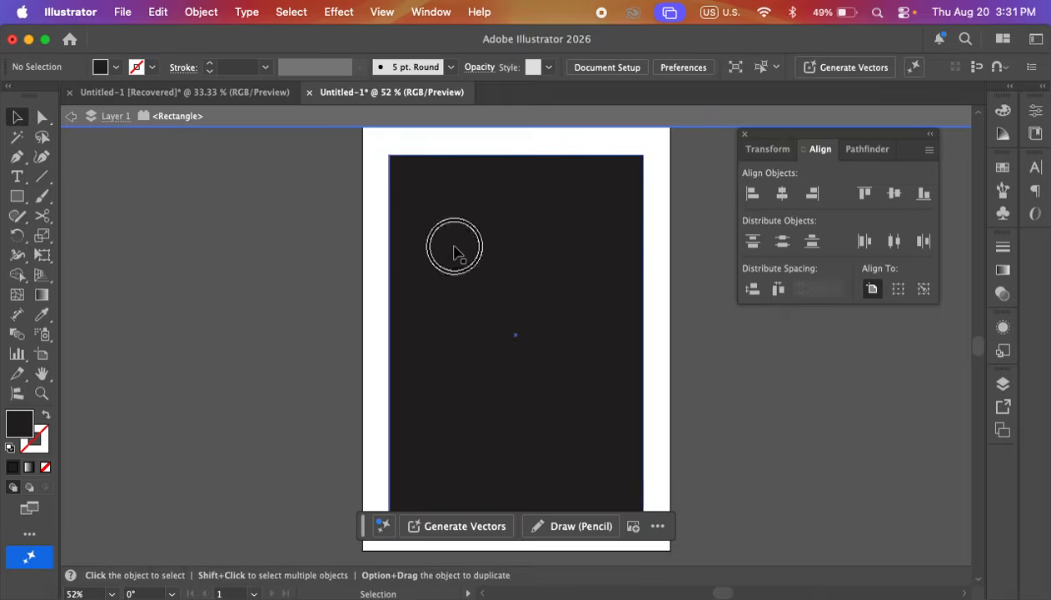
{"action": "left_click", "coordinate": [71, 116]}
- Offset the black rectangle's path outward by 0.125 in with miter joins
{"action": "left_click", "coordinate": [423, 216]}
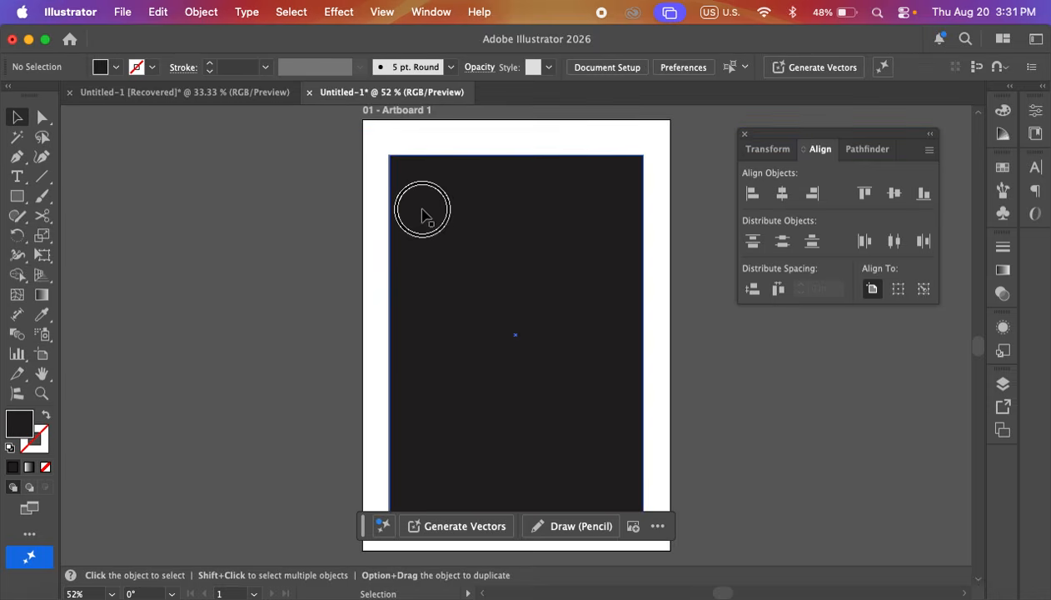
{"action": "left_click", "coordinate": [205, 15]}
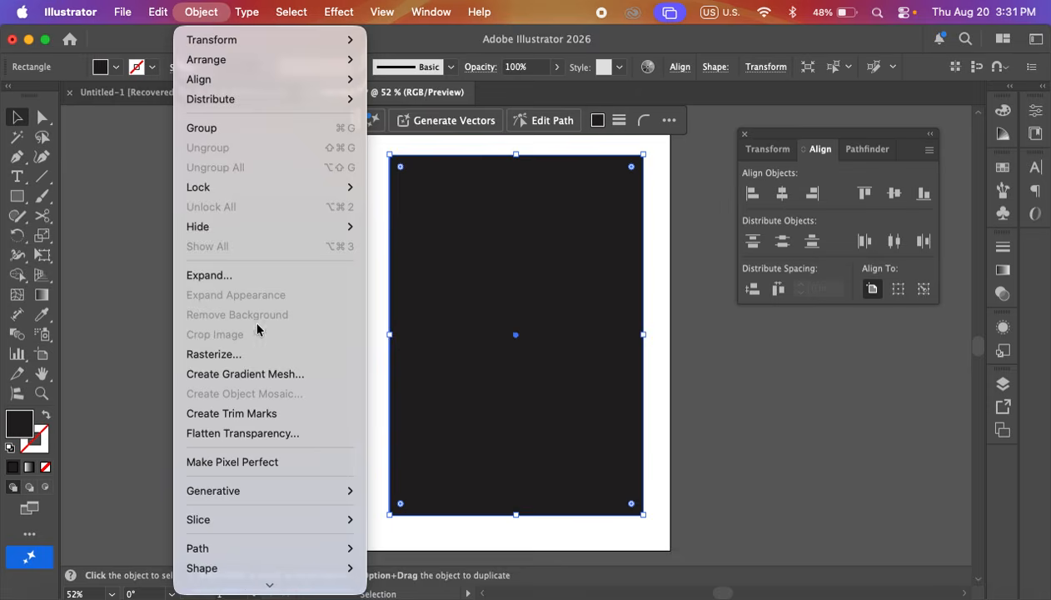
{"action": "mouse_move", "coordinate": [290, 551]}
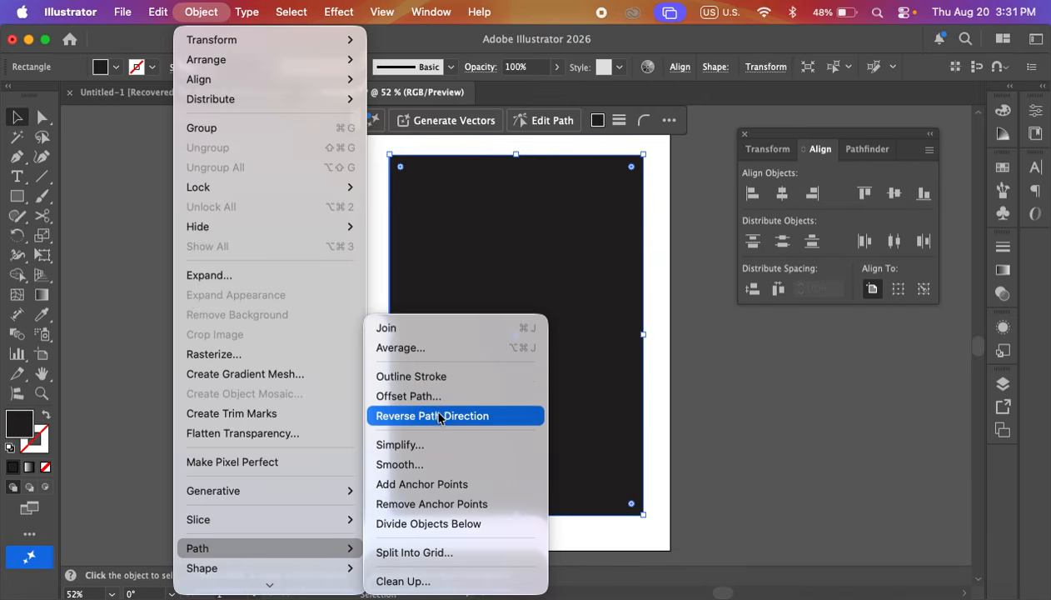
{"action": "left_click", "coordinate": [435, 398]}
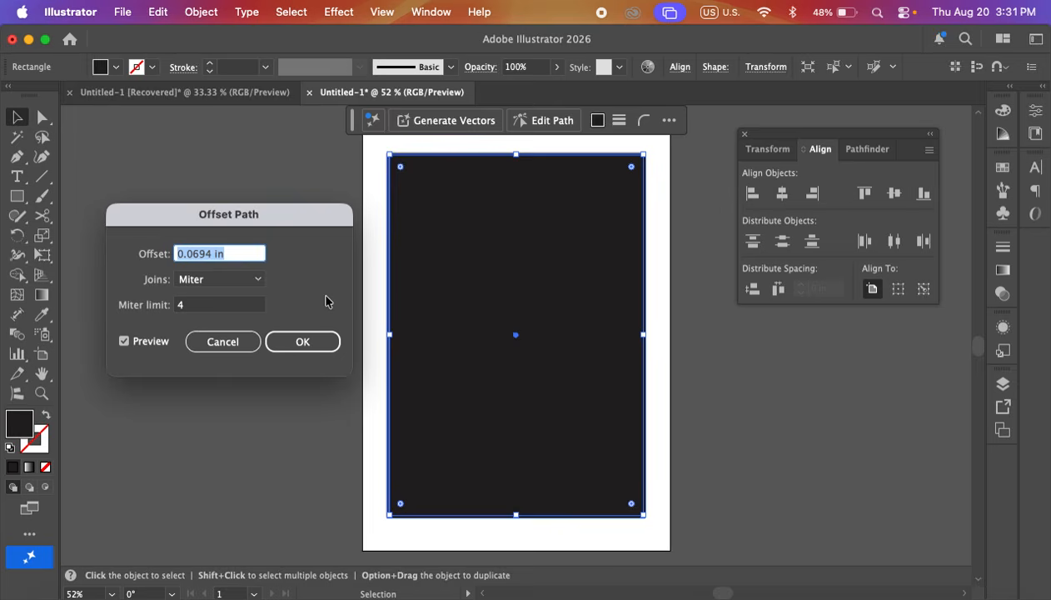
{"action": "type", "text": "0.125"}
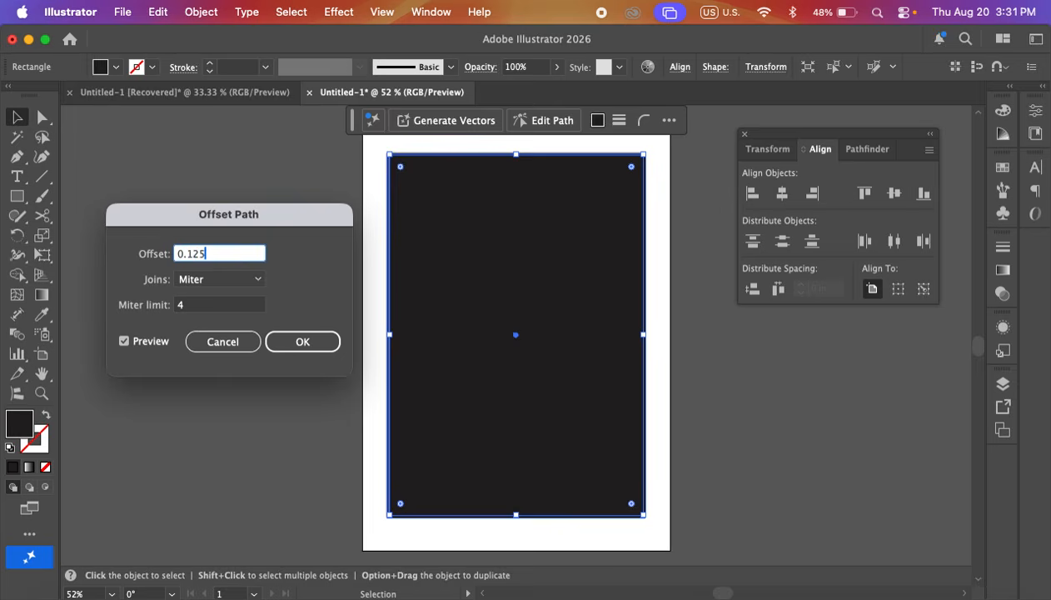
{"action": "left_click", "coordinate": [142, 341]}
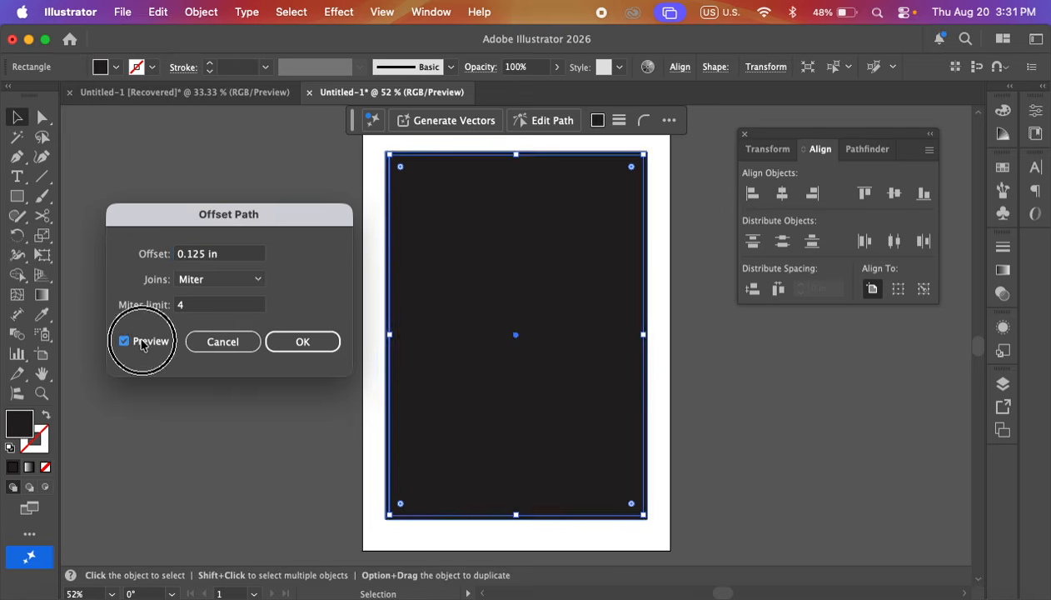
{"action": "left_click", "coordinate": [142, 341]}
{"action": "left_click", "coordinate": [320, 345]}
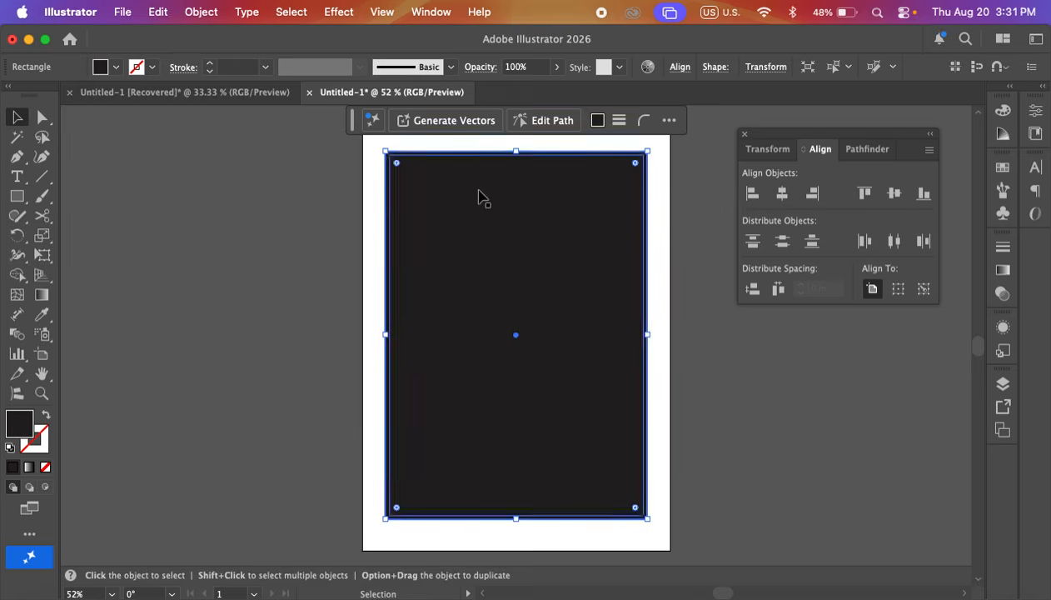
- Fill the offset rectangle with red so it forms a border around the black rectangle, and deselect it
{"action": "left_click", "coordinate": [598, 122]}
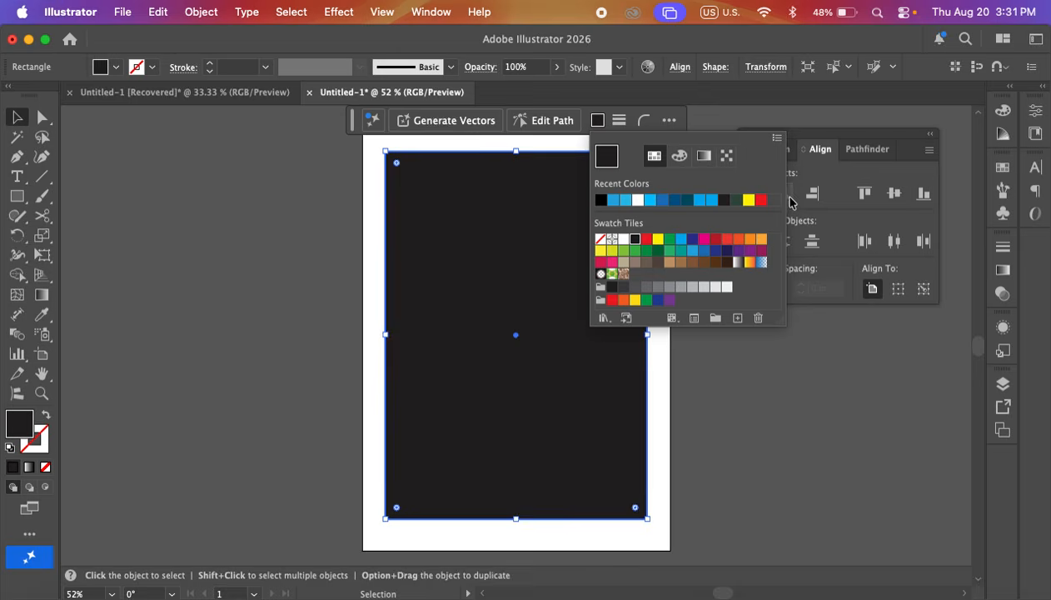
{"action": "left_click", "coordinate": [761, 201]}
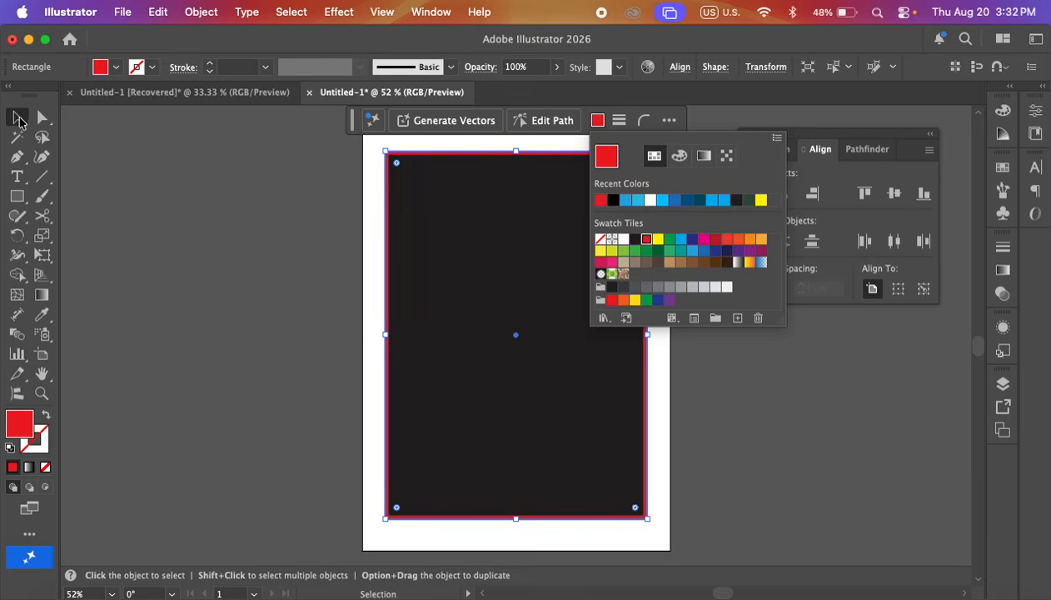
{"action": "left_click", "coordinate": [20, 122]}
{"action": "left_click", "coordinate": [256, 206]}
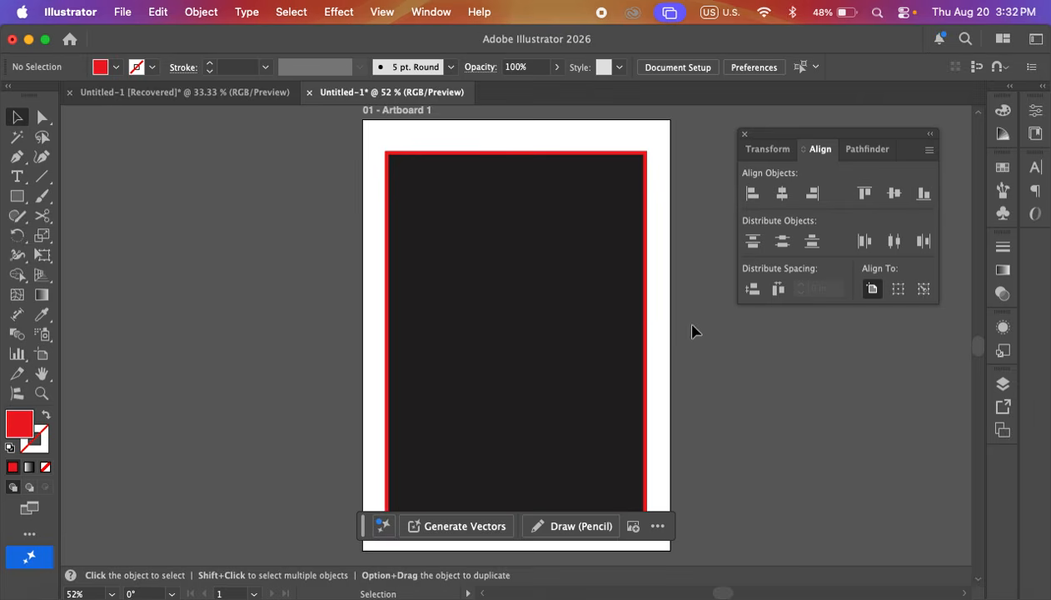
- Offset the black rectangle's path by -0.5 in with miter joins and a miter limit of 4
{"action": "left_click", "coordinate": [511, 275]}
{"action": "left_click", "coordinate": [332, 272]}
{"action": "left_click", "coordinate": [514, 260]}
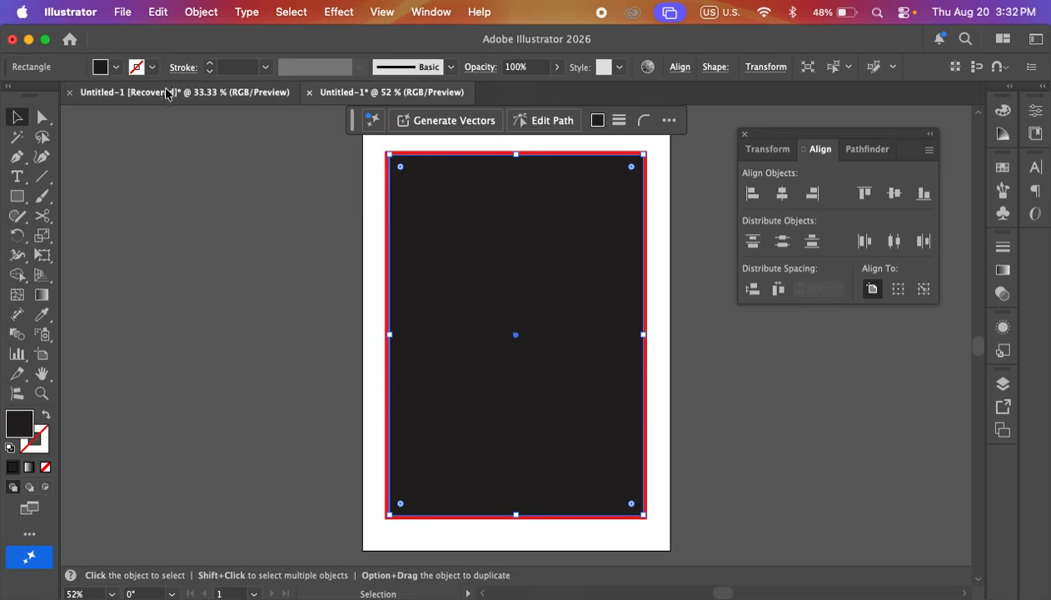
{"action": "left_click", "coordinate": [213, 17]}
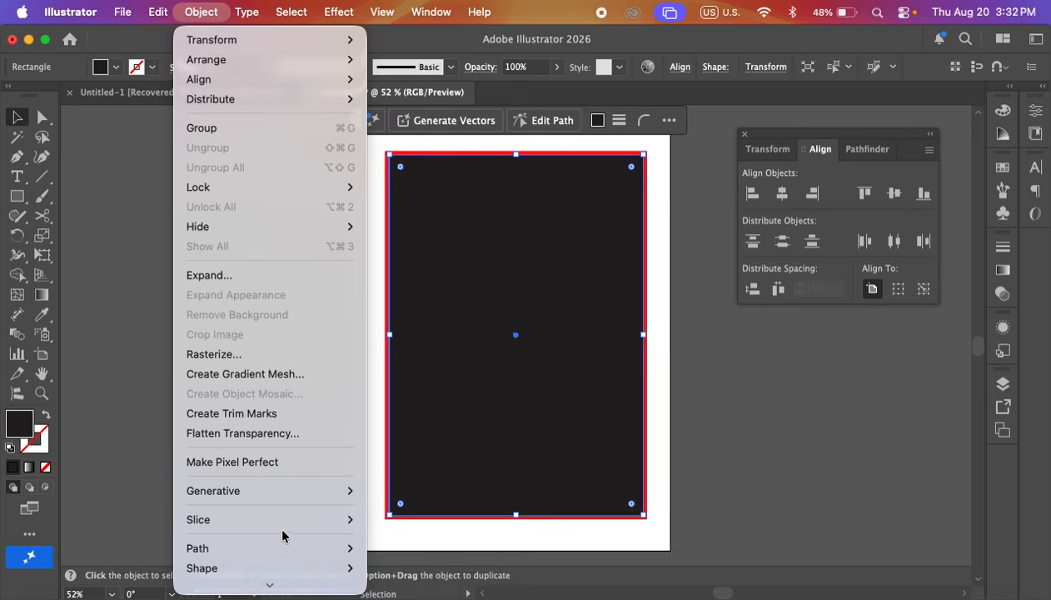
{"action": "mouse_move", "coordinate": [284, 548]}
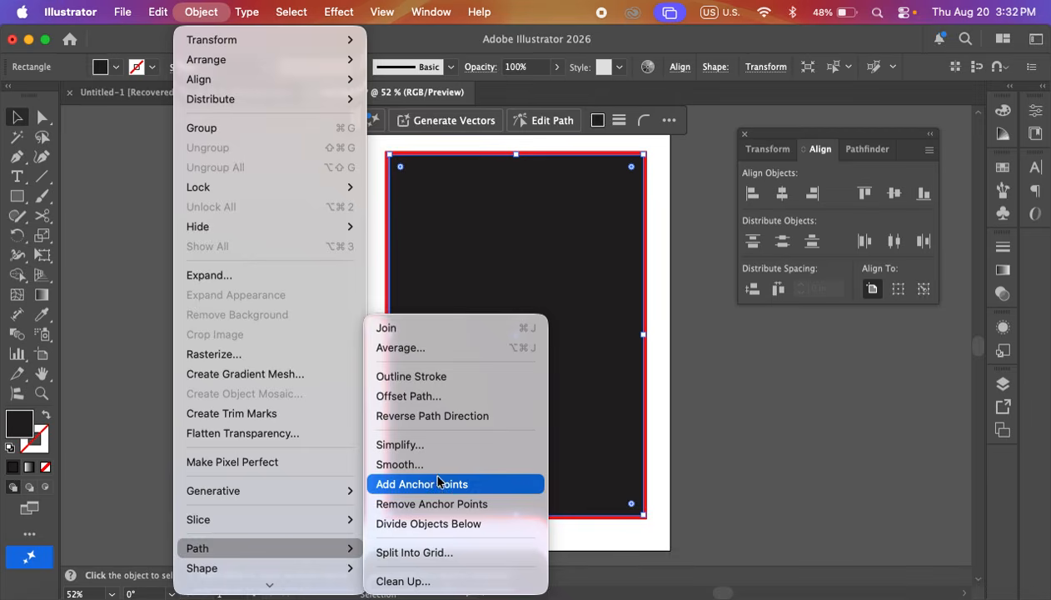
{"action": "left_click", "coordinate": [444, 397]}
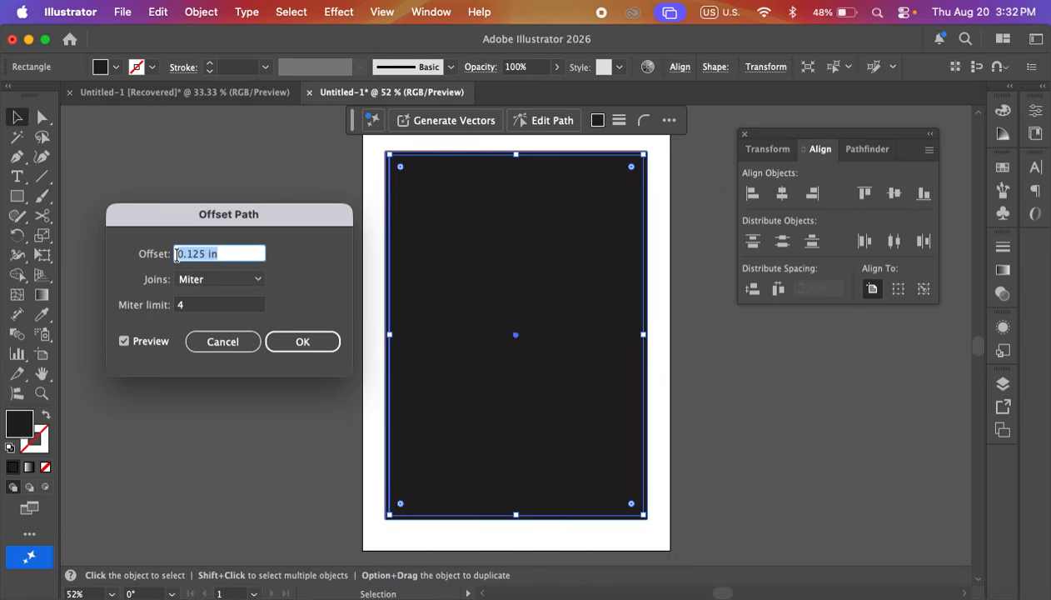
{"action": "left_click", "coordinate": [177, 254]}
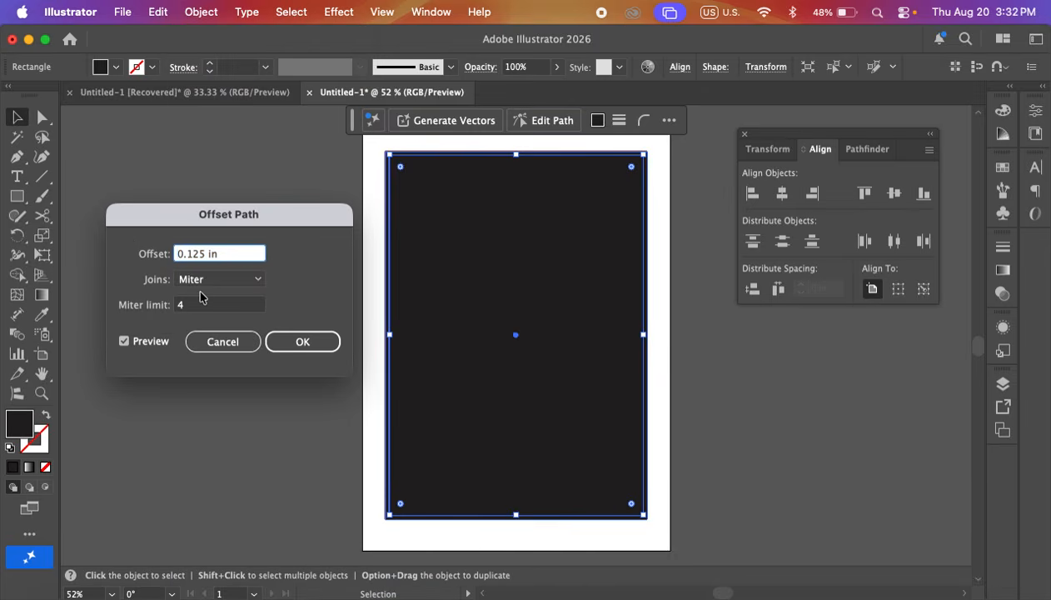
{"action": "type", "text": "-"}
{"action": "left_click", "coordinate": [143, 341]}
{"action": "left_click", "coordinate": [144, 339]}
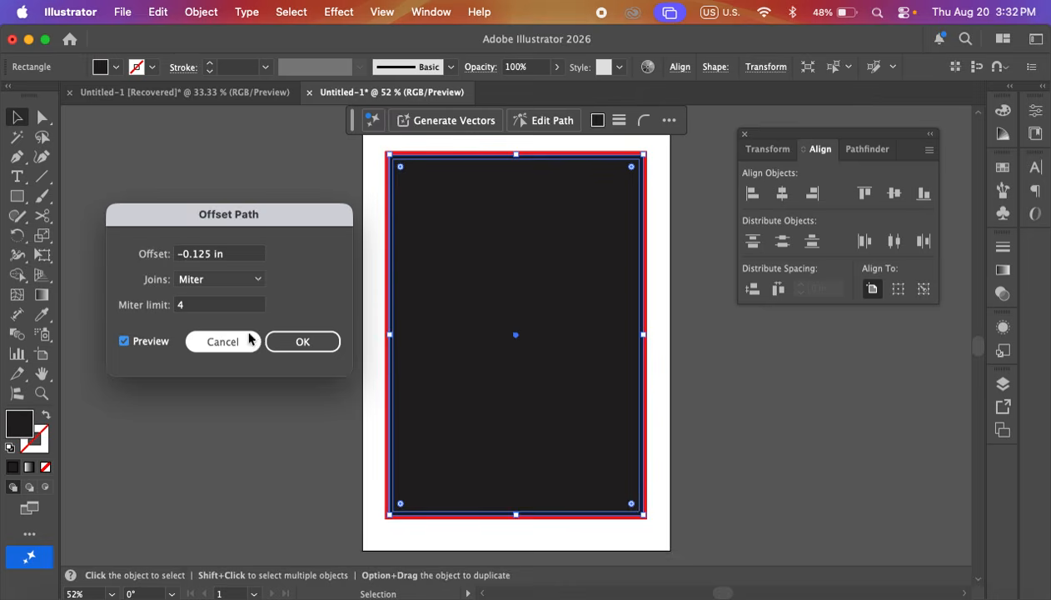
{"action": "left_click", "coordinate": [202, 256]}
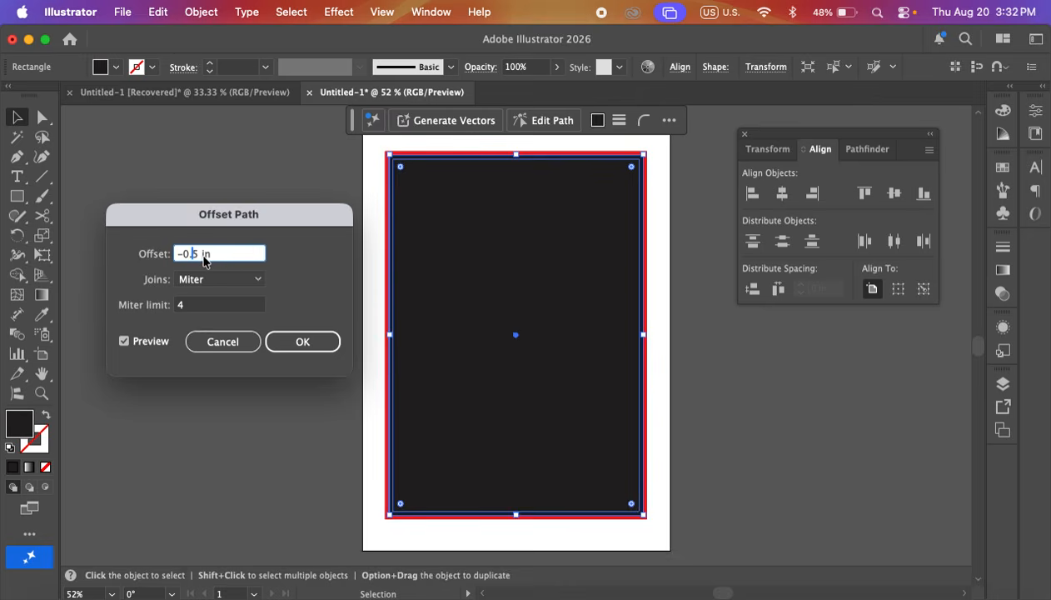
{"action": "left_click", "coordinate": [143, 342]}
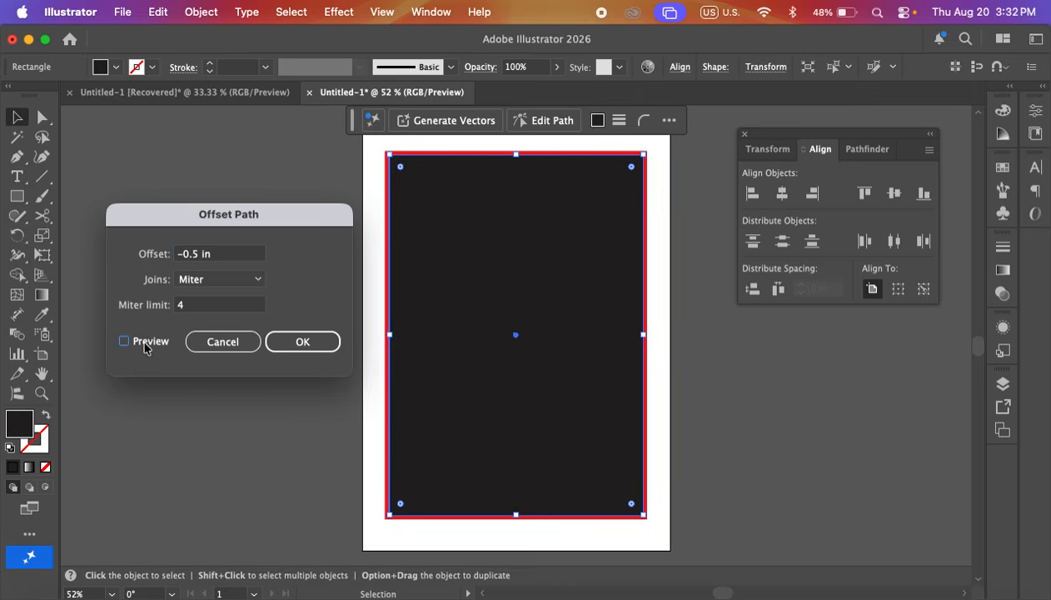
{"action": "left_click", "coordinate": [144, 343]}
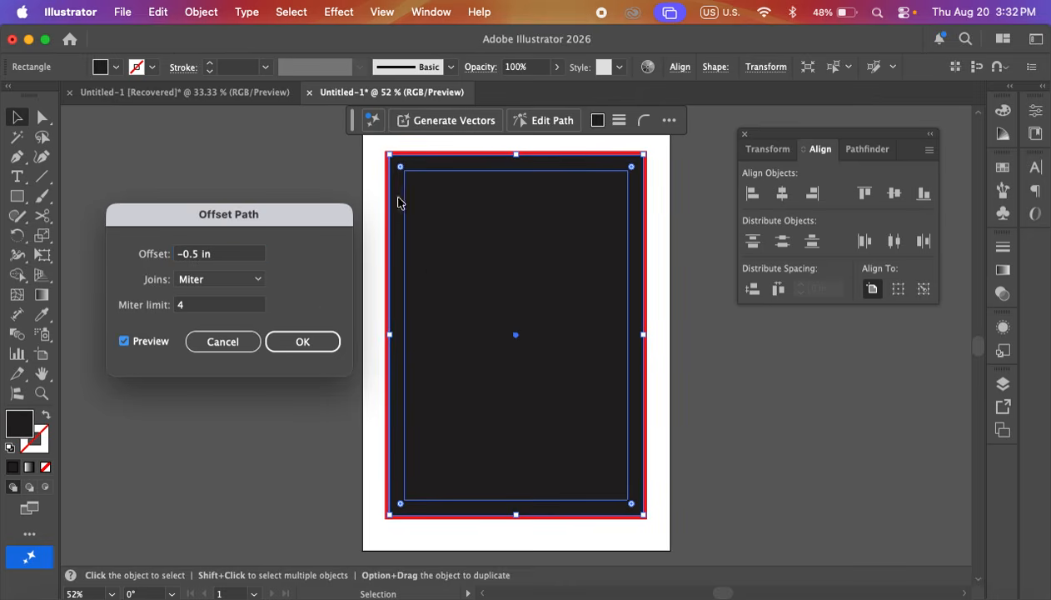
{"action": "left_click", "coordinate": [303, 342]}
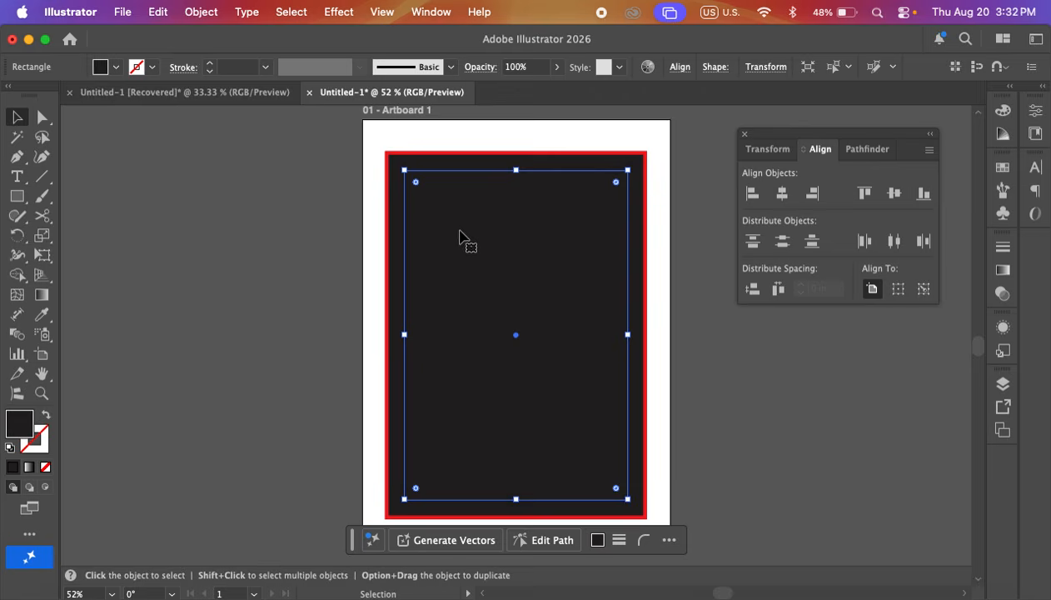
- Convert the inner offset rectangle into guides to mark the page's safe margin
{"action": "right_click", "coordinate": [458, 205]}
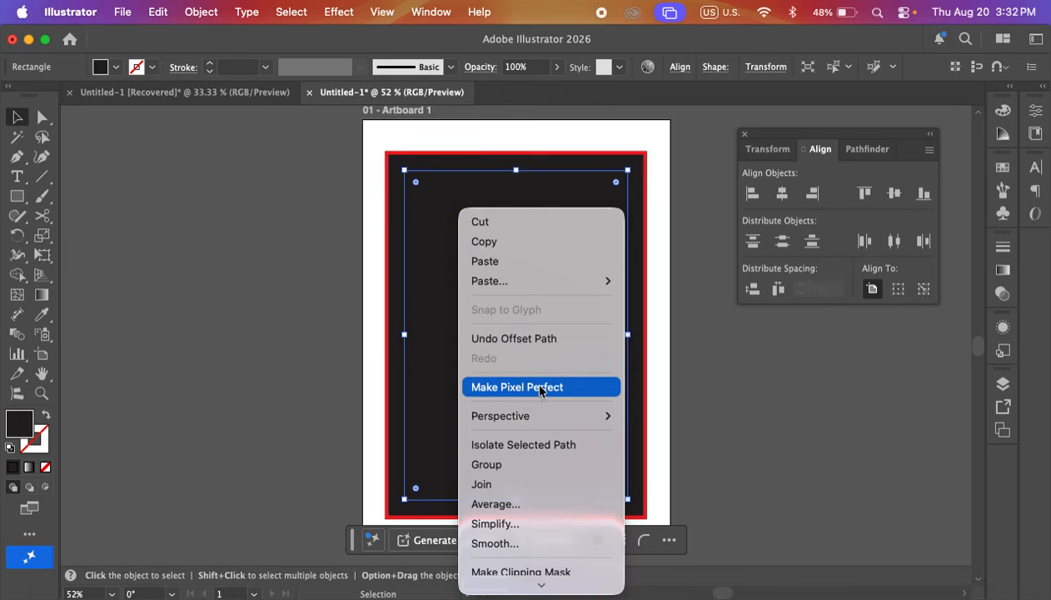
{"action": "scroll", "coordinate": [550, 467], "scroll_direction": "down", "scroll_amount": 5}
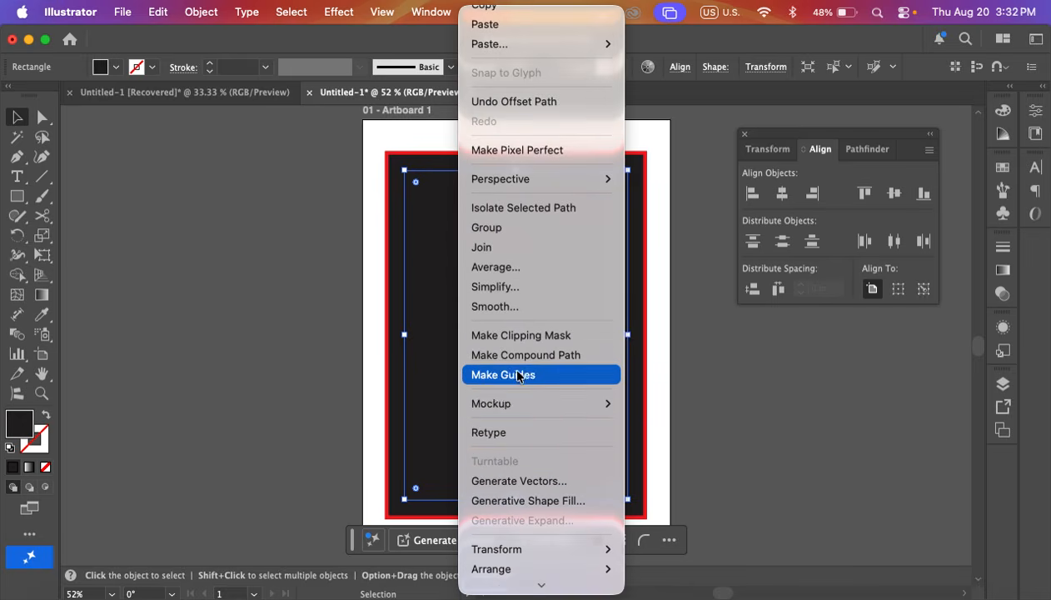
{"action": "left_click", "coordinate": [526, 376]}
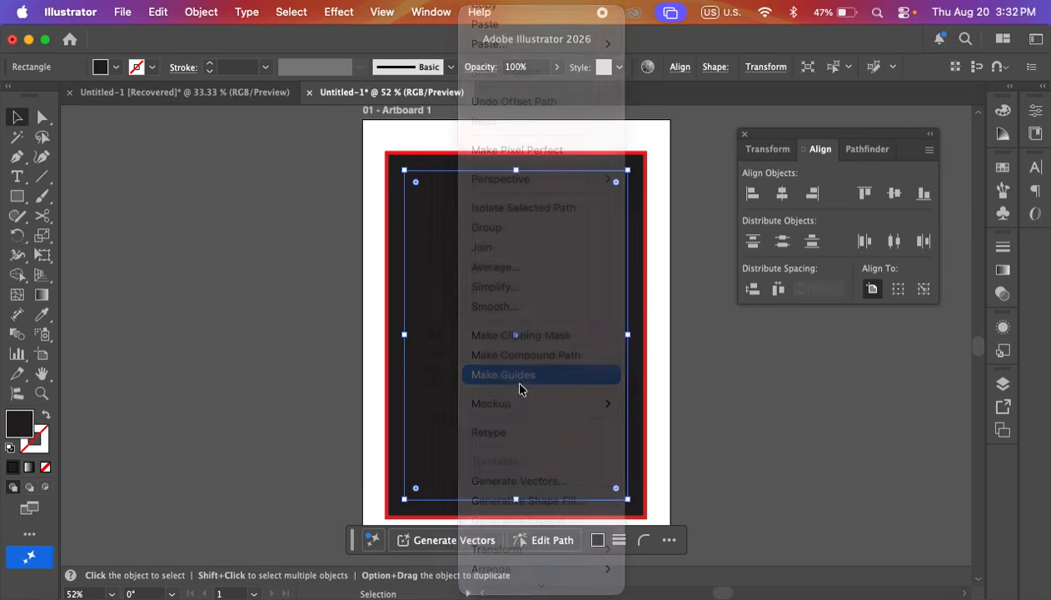
{"action": "right_click", "coordinate": [269, 239]}
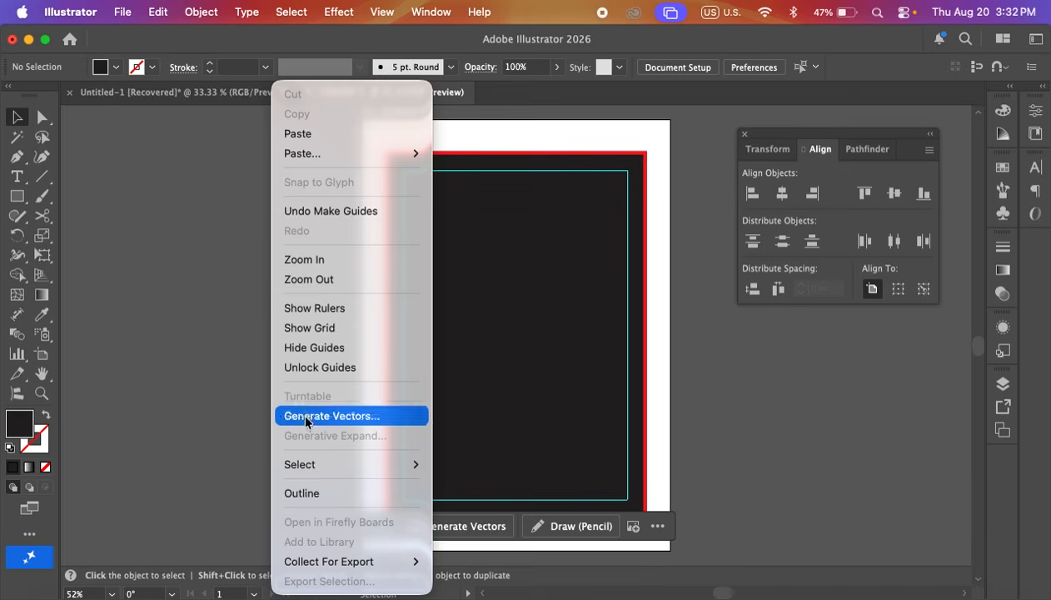
{"action": "left_click", "coordinate": [207, 348]}
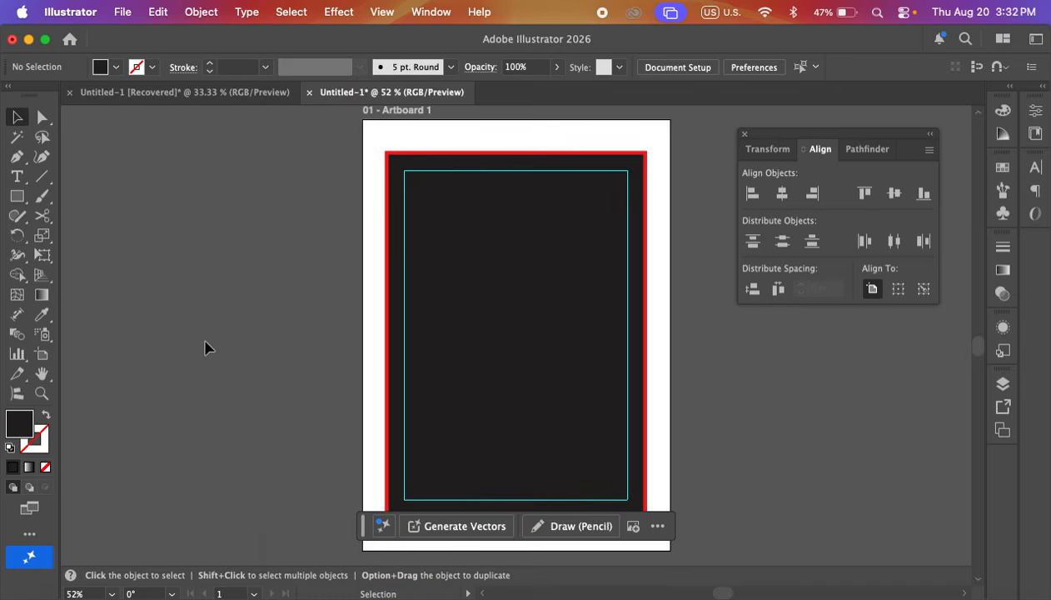
- Deselect everything and move the Align panel farther away from the artboard
{"action": "scroll", "coordinate": [218, 328], "scroll_direction": "down", "scroll_amount": 1}
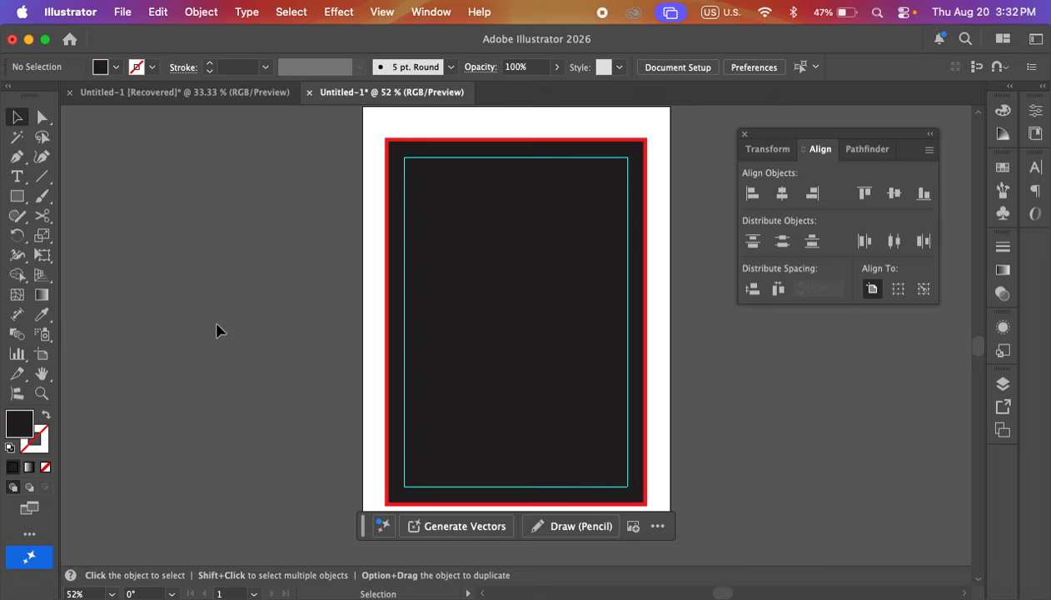
{"action": "left_click", "coordinate": [604, 275]}
{"action": "left_click", "coordinate": [725, 300]}
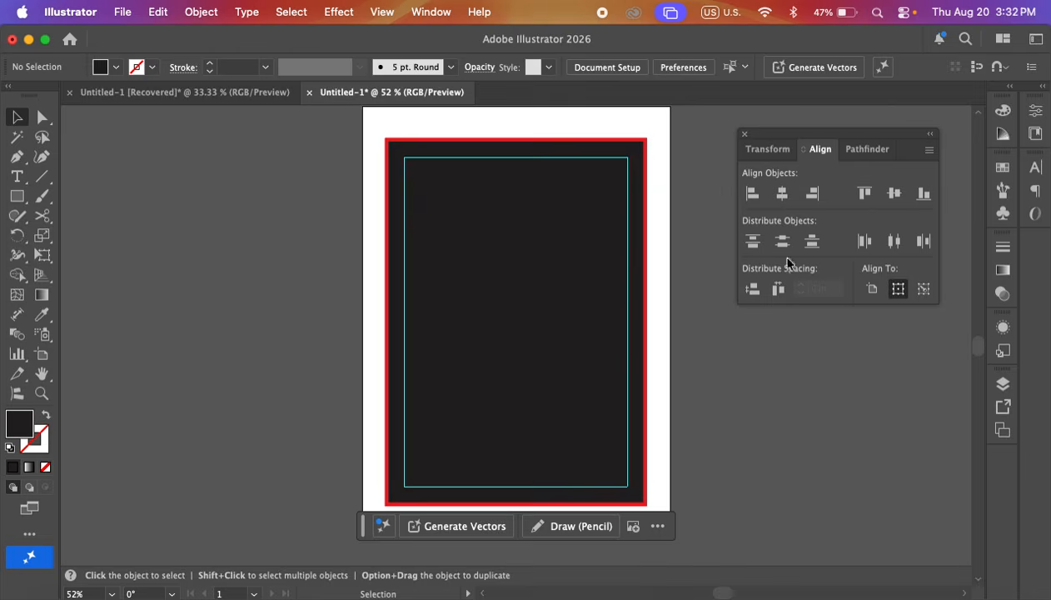
{"action": "left_click_drag", "start_coordinate": [846, 135], "coordinate": [883, 128]}
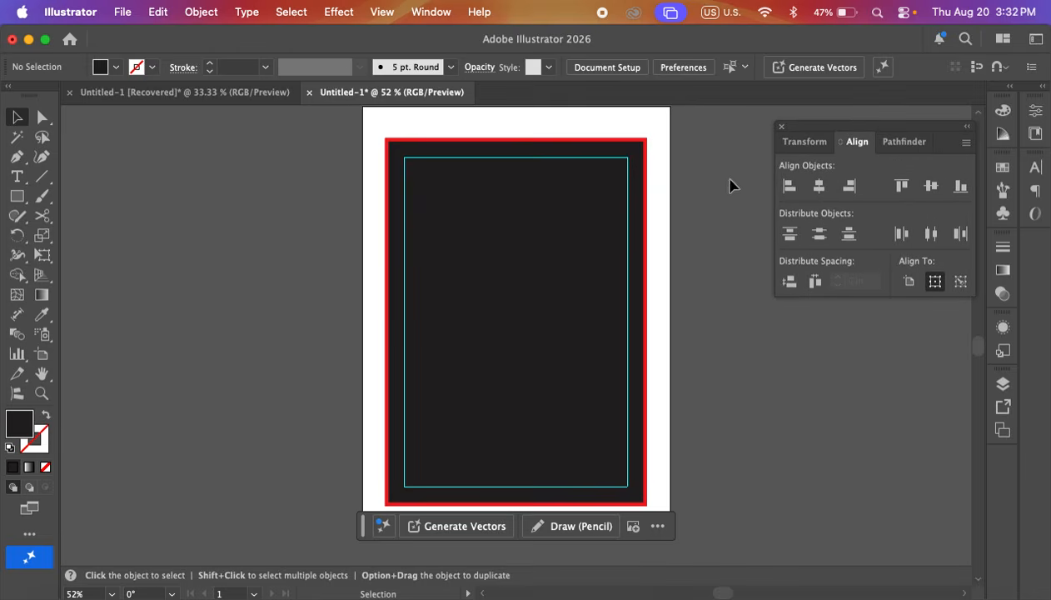
{"action": "left_click", "coordinate": [425, 283]}
{"action": "left_click", "coordinate": [248, 231]}
{"action": "left_click", "coordinate": [635, 147]}
{"action": "left_click", "coordinate": [711, 170]}
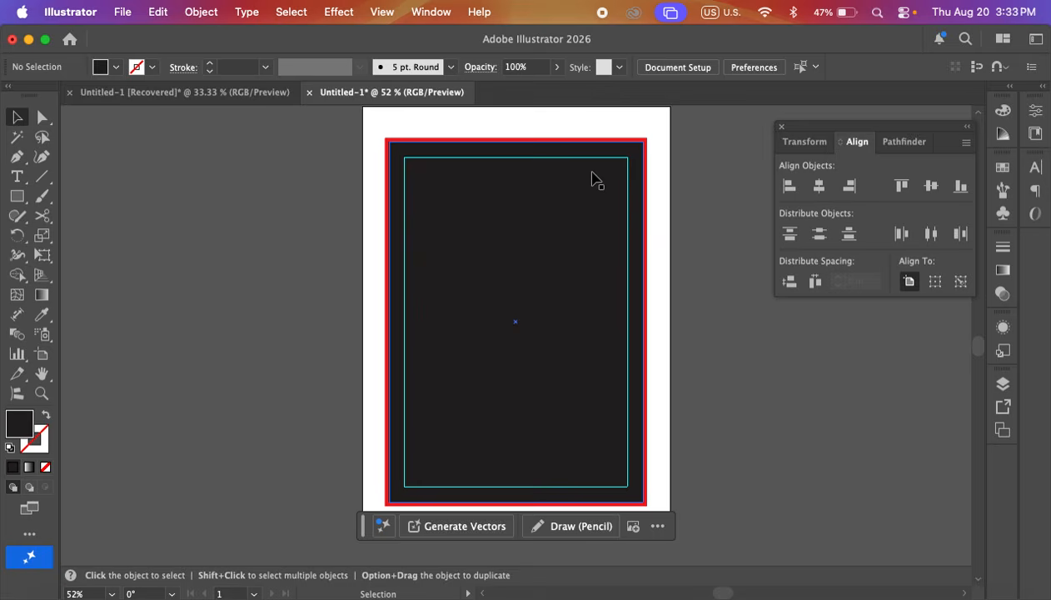
{"action": "left_click", "coordinate": [721, 144]}
{"action": "left_click", "coordinate": [543, 223]}
{"action": "left_click", "coordinate": [297, 234]}
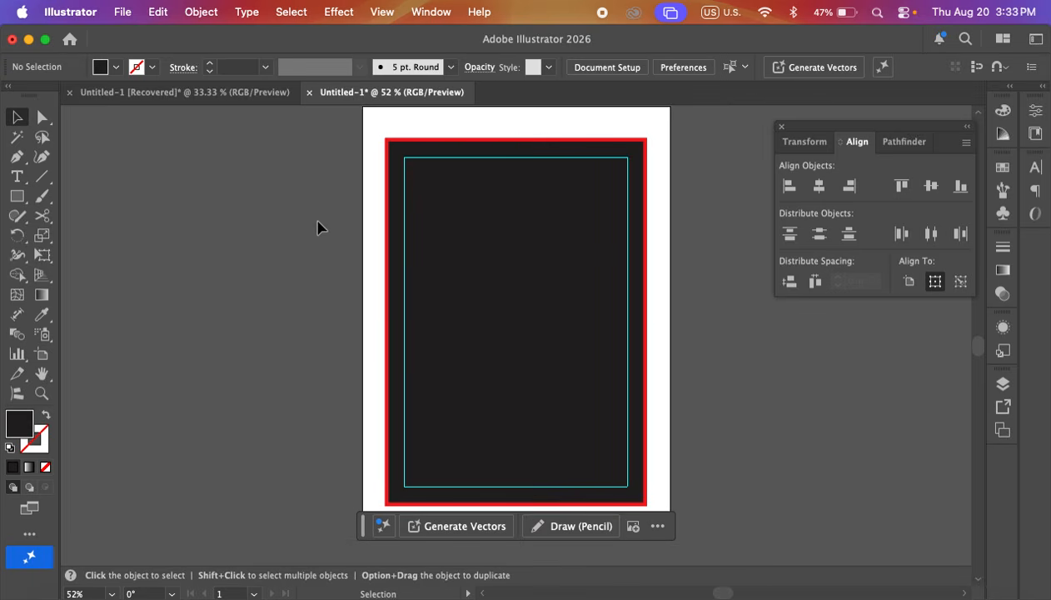
- Draw a rectangle about 8.52 in wide across the upper part of the bleed area and fill it with light blue
{"action": "left_click", "coordinate": [18, 196]}
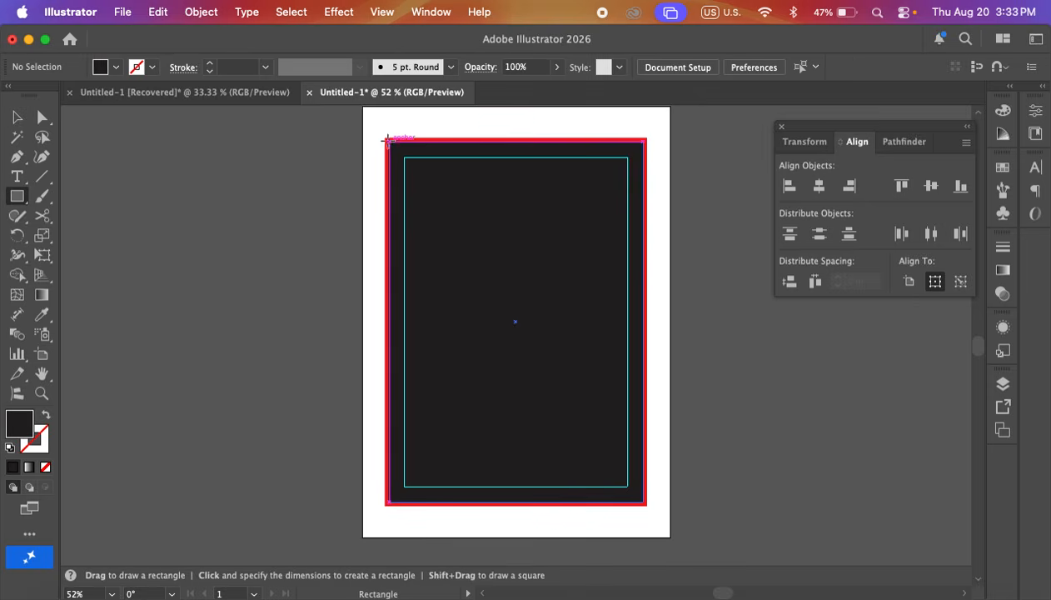
{"action": "mouse_move", "coordinate": [384, 136]}
{"action": "left_mouse_down"}
{"action": "mouse_move", "coordinate": [399, 156]}
{"action": "mouse_move", "coordinate": [629, 253]}
{"action": "mouse_move", "coordinate": [650, 285]}
{"action": "mouse_move", "coordinate": [647, 277]}
{"action": "left_mouse_up"}
{"action": "left_click", "coordinate": [116, 68]}
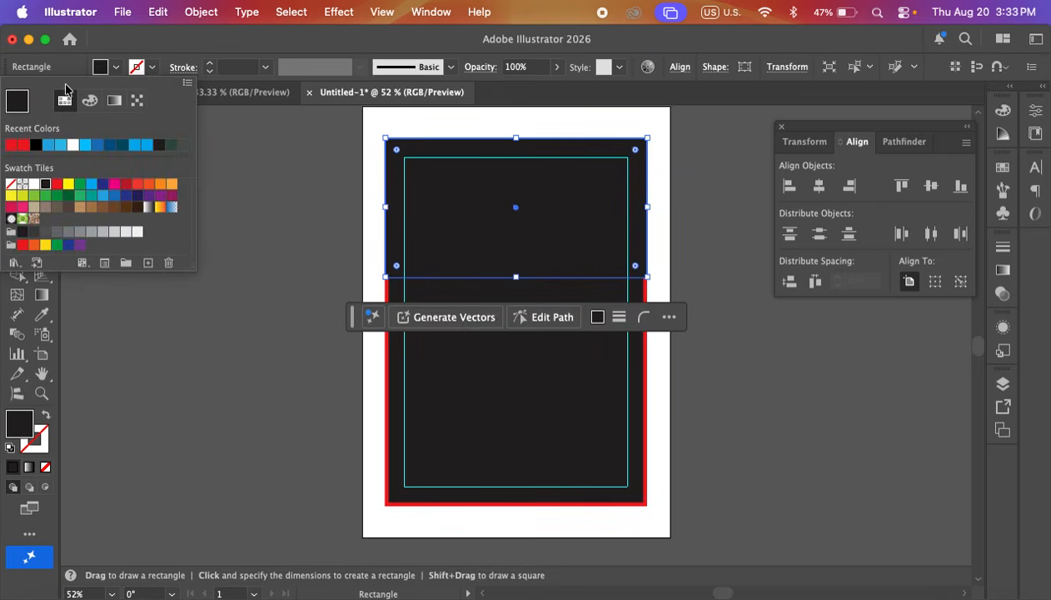
{"action": "left_click", "coordinate": [47, 146]}
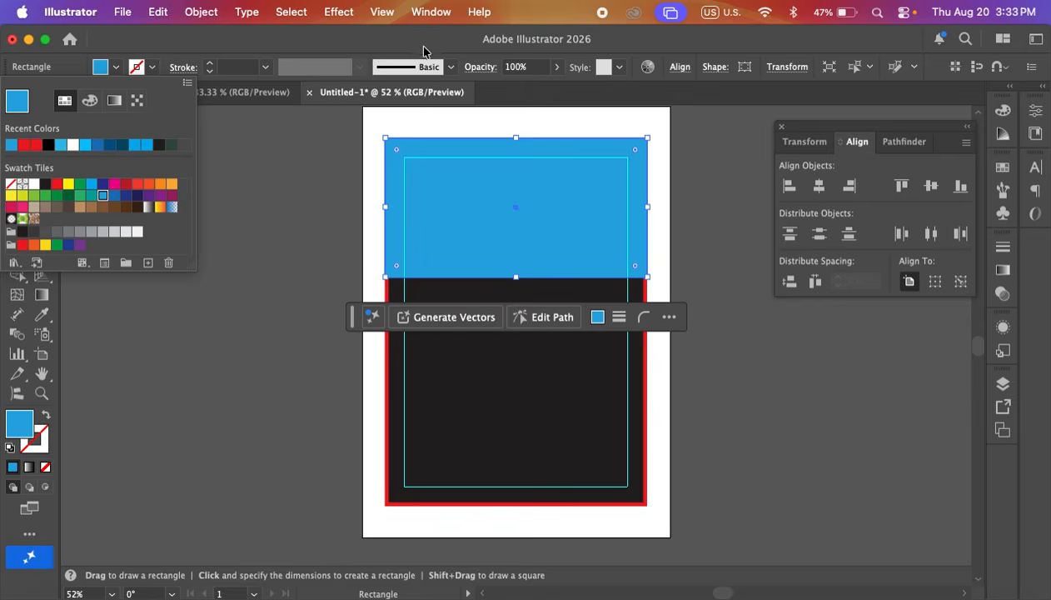
{"action": "left_click", "coordinate": [16, 117]}
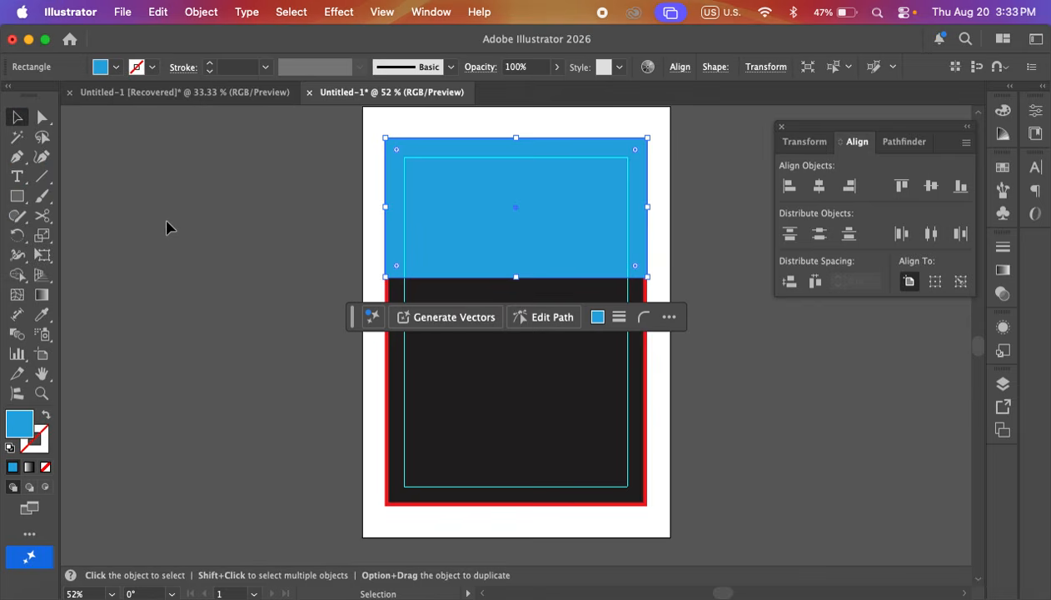
- Shorten the blue rectangle to about 3.44 in high by raising its lower edge
{"action": "left_click", "coordinate": [177, 240]}
{"action": "left_click", "coordinate": [471, 219]}
{"action": "left_click_drag", "start_coordinate": [516, 277], "coordinate": [522, 244]}
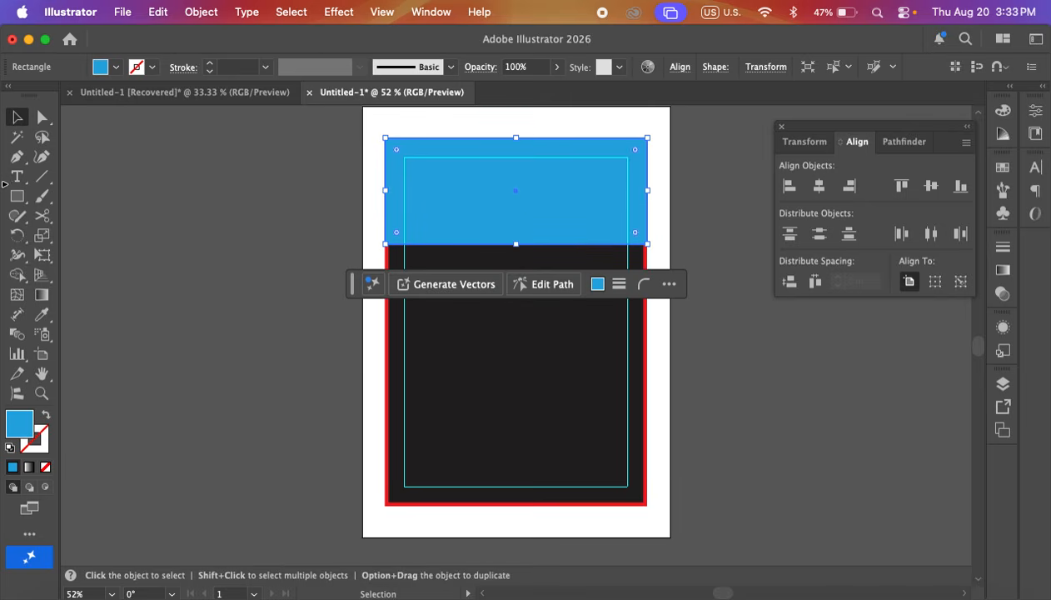
- Bend the blue rectangle's lower edge into an S-shaped wave with the Anchor Point tool, arching up on the left and dipping on the right
{"action": "left_click", "coordinate": [18, 163]}
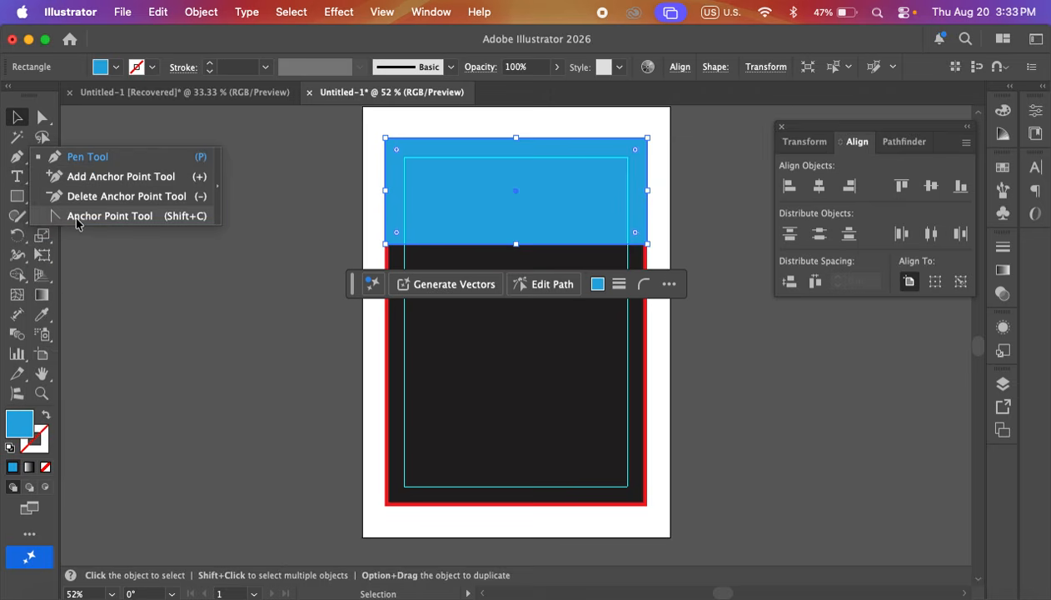
{"action": "left_click", "coordinate": [75, 218]}
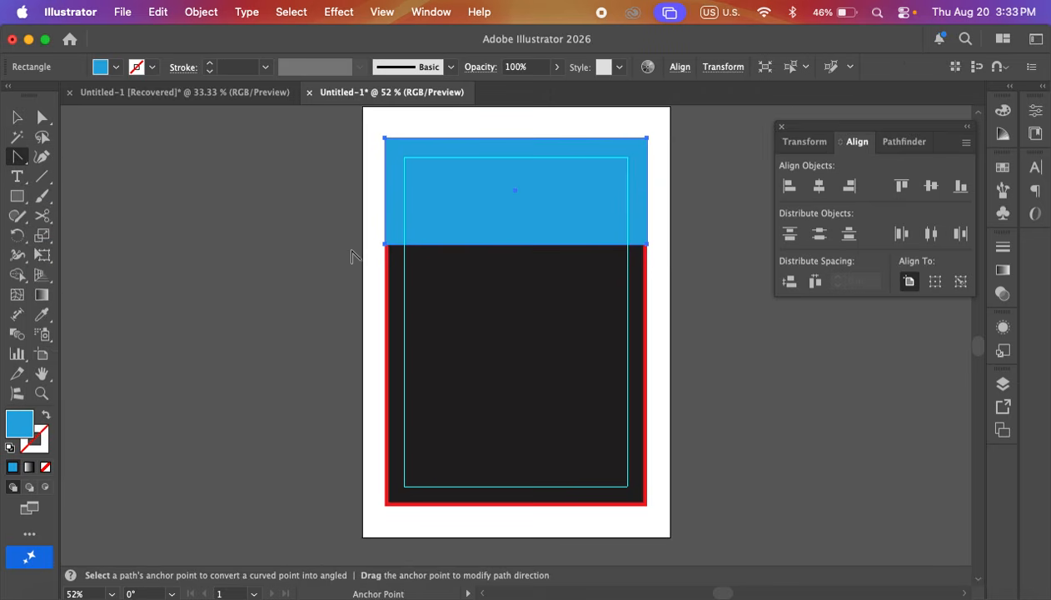
{"action": "left_click_drag", "start_coordinate": [422, 243], "coordinate": [419, 203]}
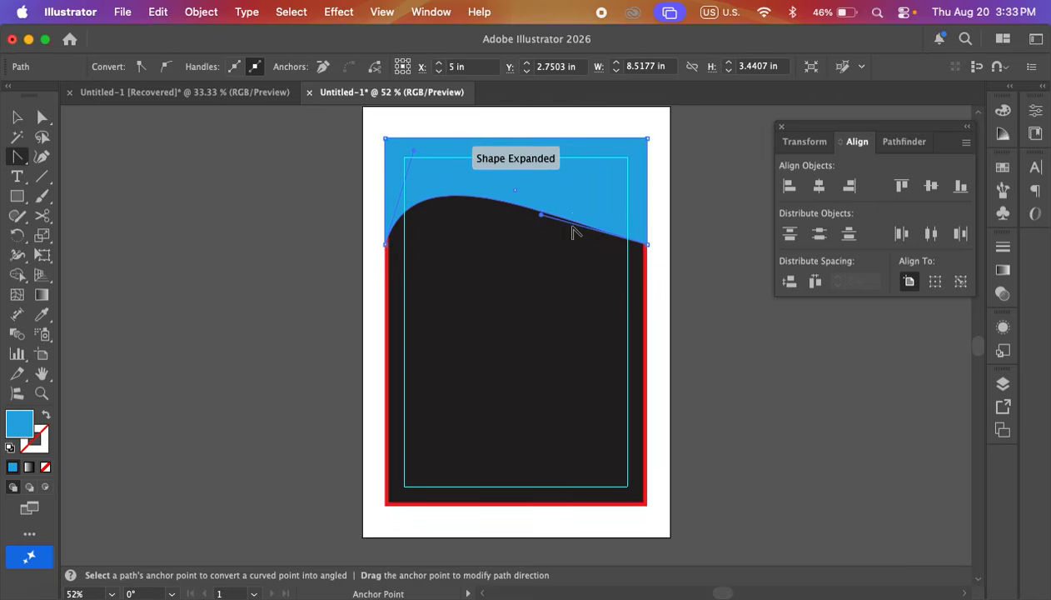
{"action": "left_click_drag", "start_coordinate": [561, 222], "coordinate": [563, 295]}
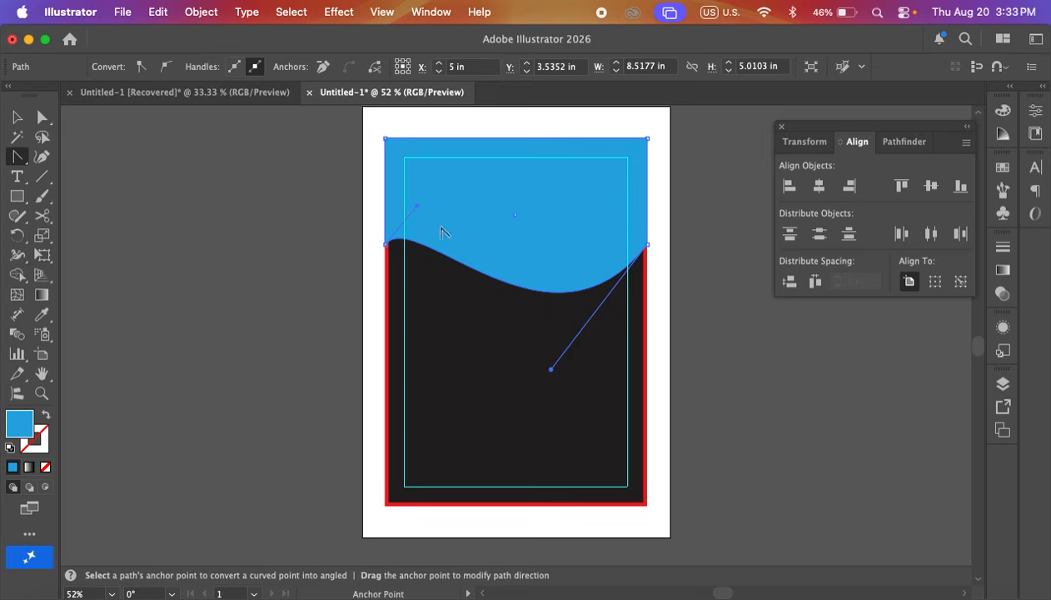
{"action": "left_click_drag", "start_coordinate": [455, 265], "coordinate": [470, 207]}
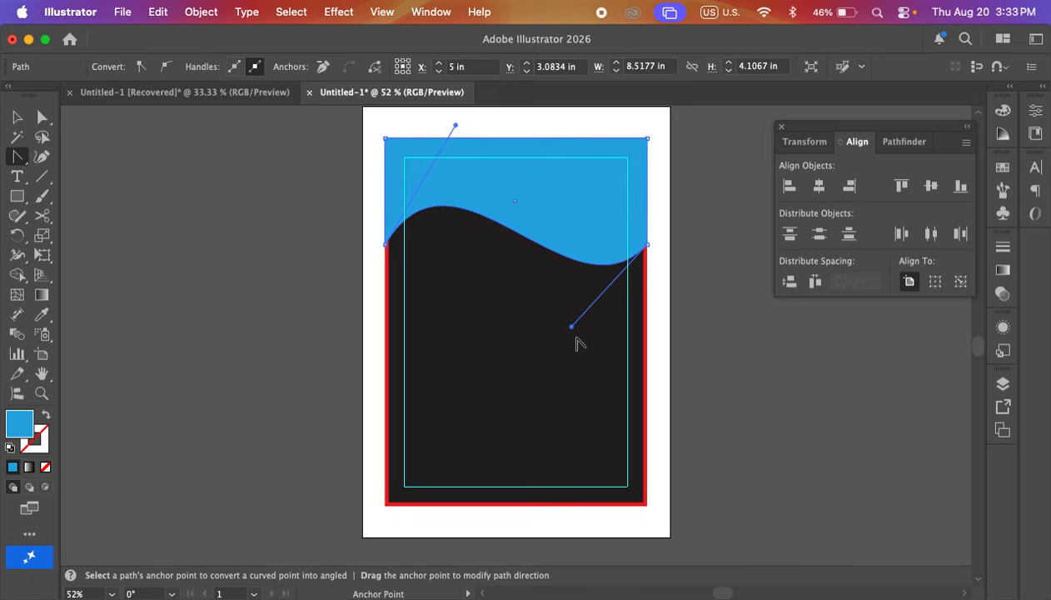
- Refine the wave by repositioning the direction handles at both ends, making the blue shape about 4.65 in high
{"action": "left_click_drag", "start_coordinate": [572, 328], "coordinate": [537, 350]}
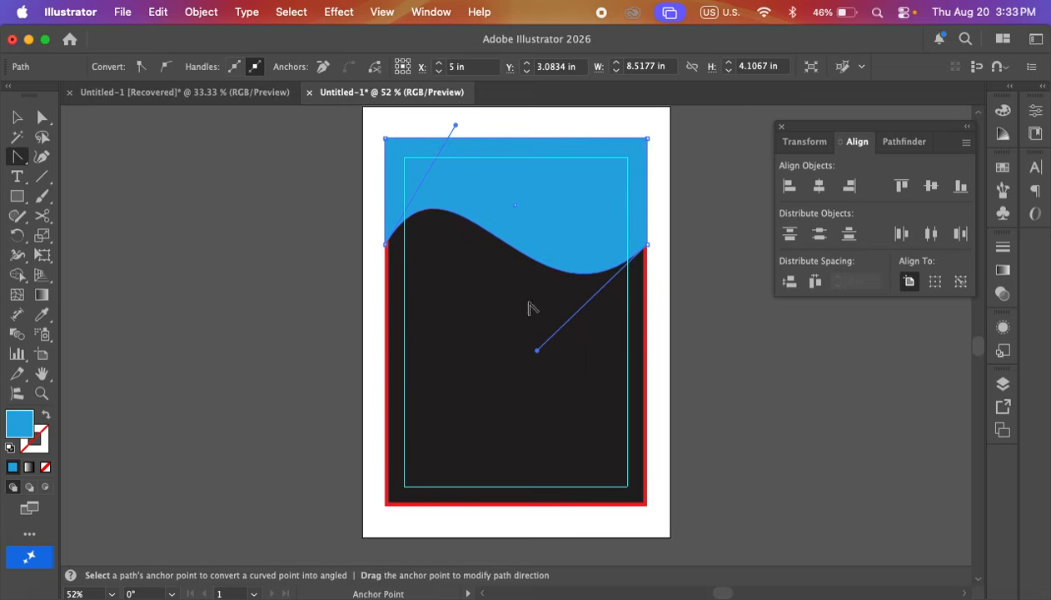
{"action": "left_click_drag", "start_coordinate": [456, 127], "coordinate": [551, 237]}
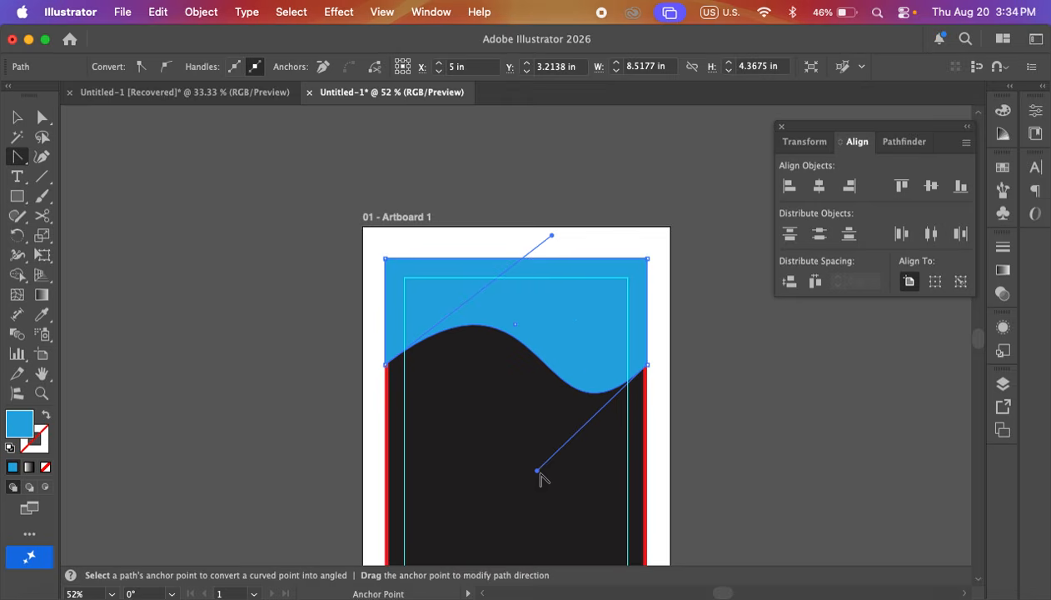
{"action": "left_click_drag", "start_coordinate": [537, 473], "coordinate": [528, 493]}
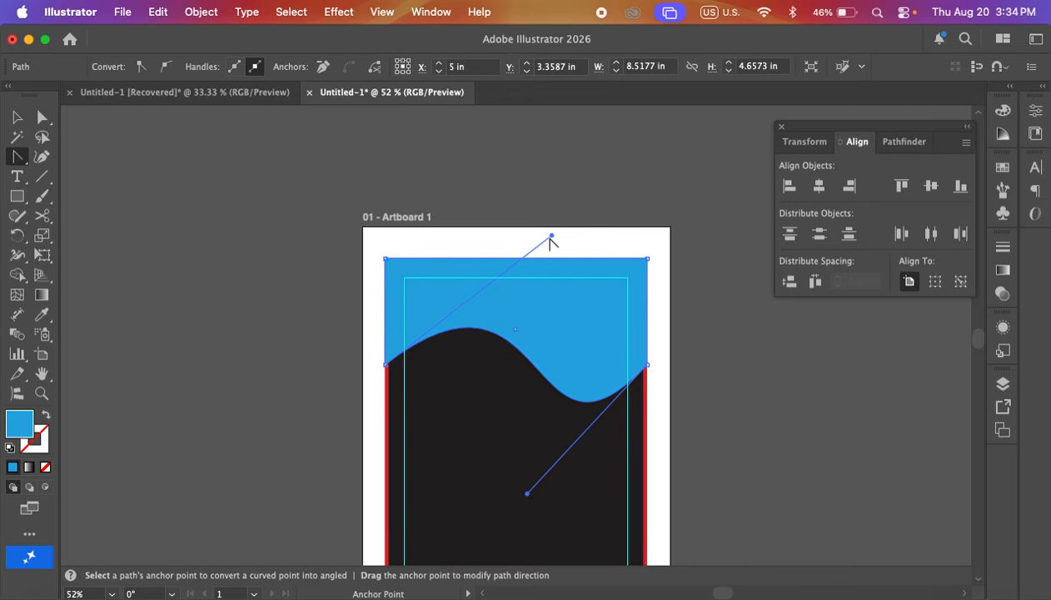
{"action": "scroll", "coordinate": [582, 282], "scroll_direction": "down", "scroll_amount": 1}
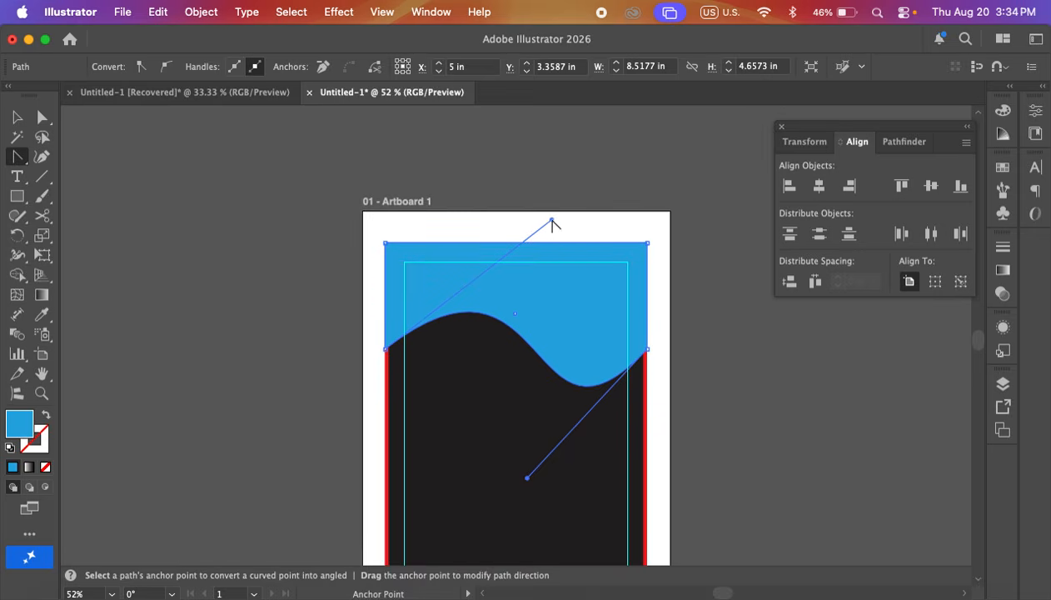
{"action": "left_click_drag", "start_coordinate": [551, 221], "coordinate": [557, 217]}
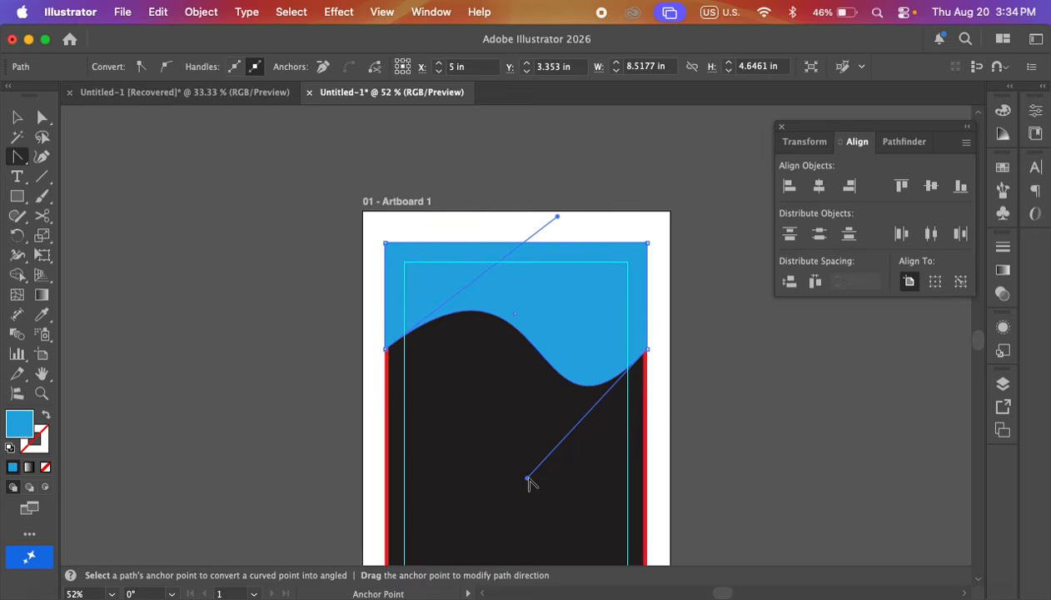
- Deepen the dip of the blue shape's wave by extending its lower-right anchor's direction handle downward, and deselect the shape
{"action": "left_click_drag", "start_coordinate": [531, 483], "coordinate": [523, 502]}
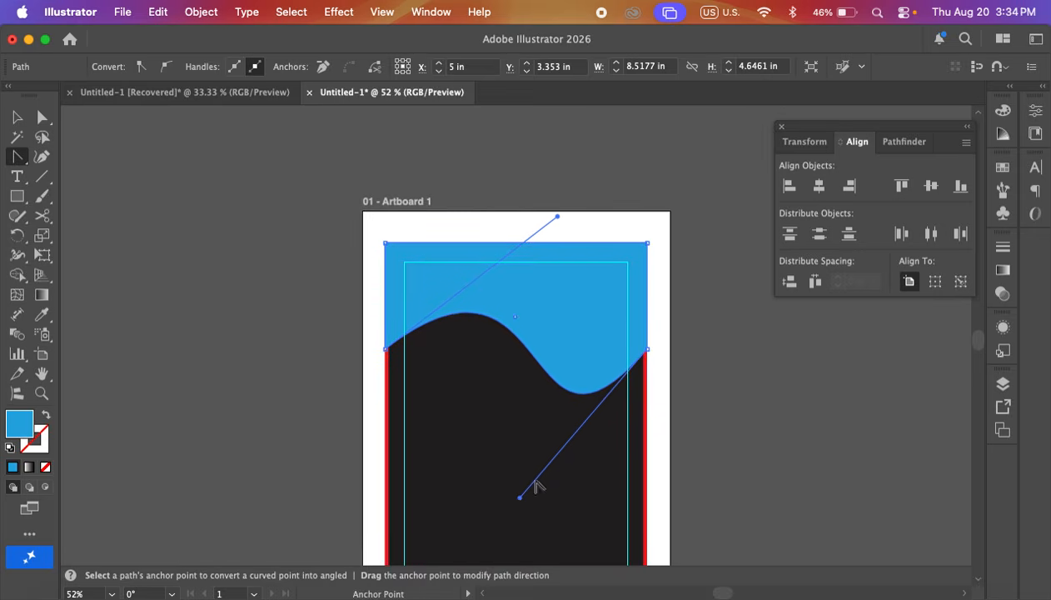
{"action": "left_click", "coordinate": [17, 118]}
{"action": "left_click", "coordinate": [215, 225]}
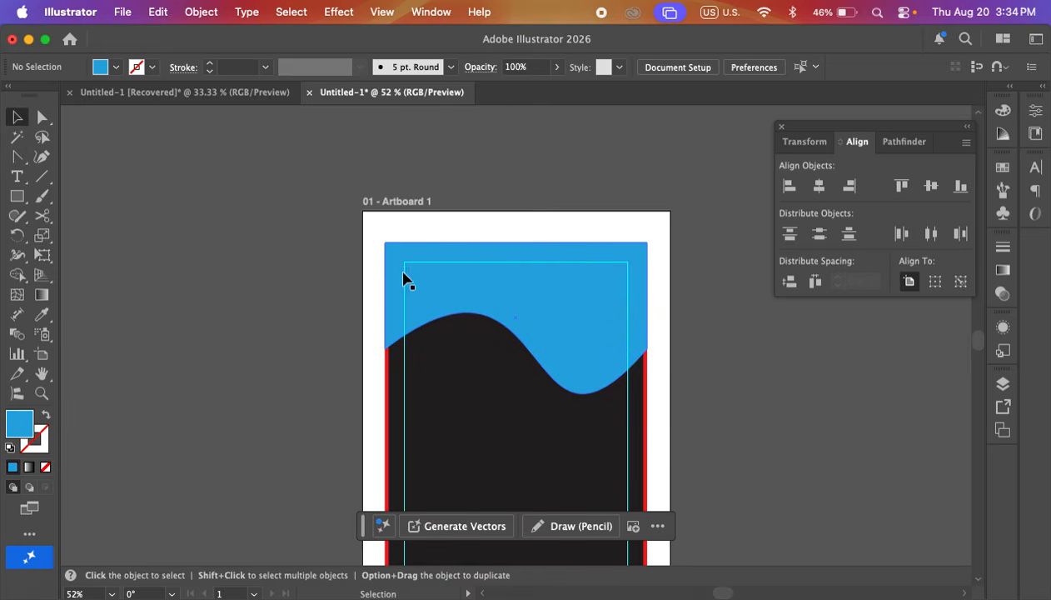
- Group all parts of the ADVANCED logo in the logo document and bring the group into the flyer document
{"action": "left_click", "coordinate": [158, 94]}
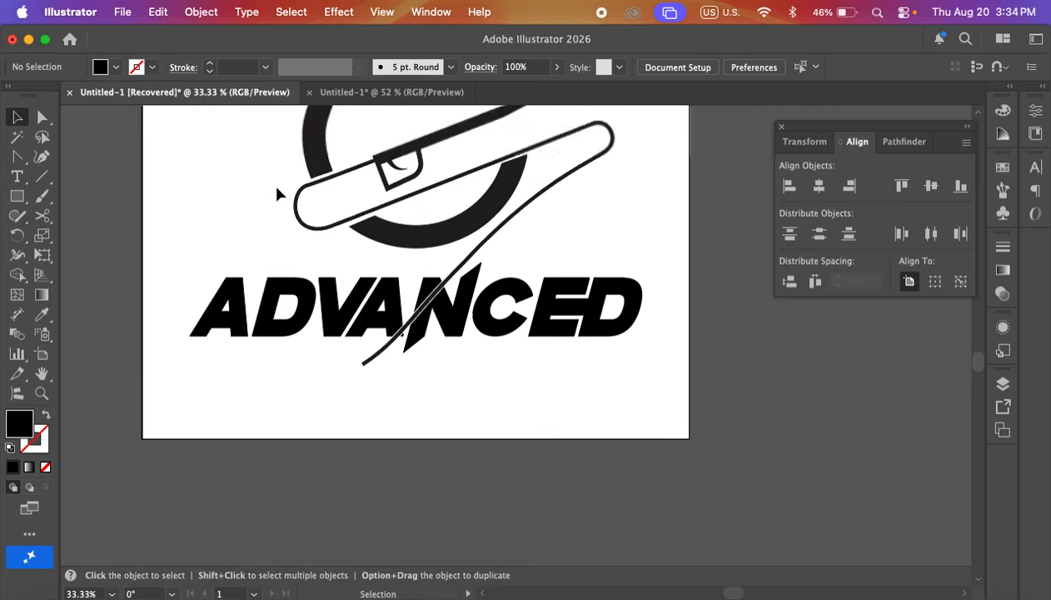
{"action": "scroll", "coordinate": [277, 194], "scroll_direction": "up", "scroll_amount": 5}
{"action": "left_click_drag", "start_coordinate": [279, 215], "coordinate": [616, 529]}
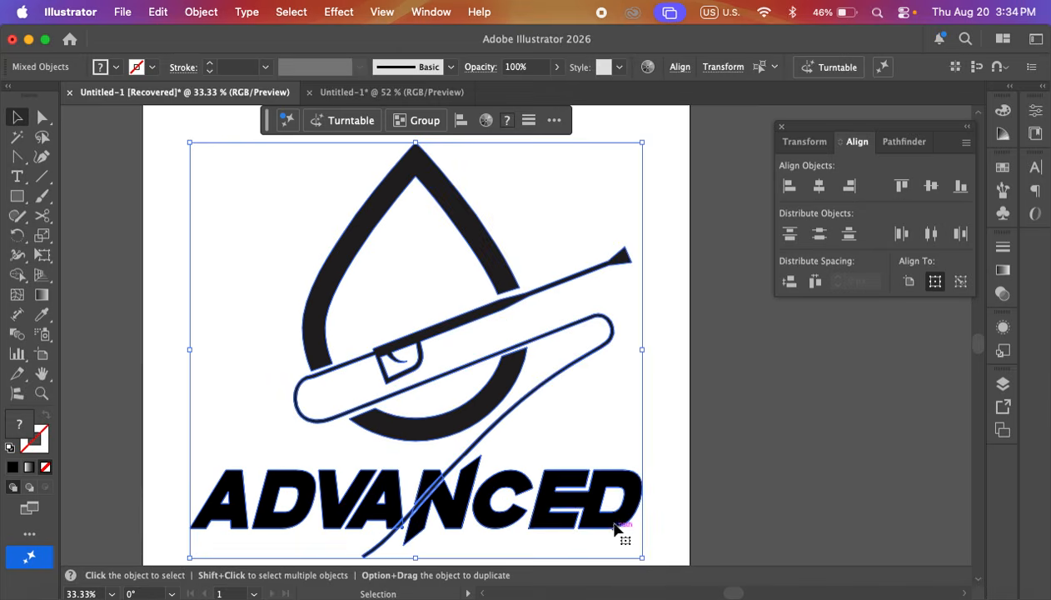
{"action": "left_click", "coordinate": [421, 120]}
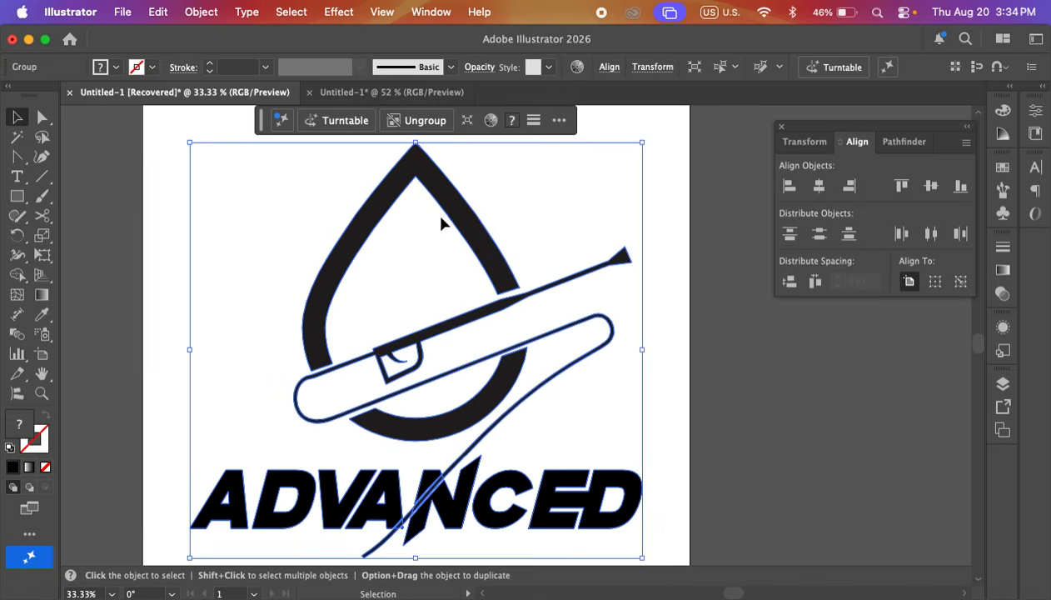
{"action": "left_click_drag", "start_coordinate": [489, 233], "coordinate": [508, 265]}
{"action": "left_click_drag", "start_coordinate": [75, 131], "coordinate": [281, 206]}
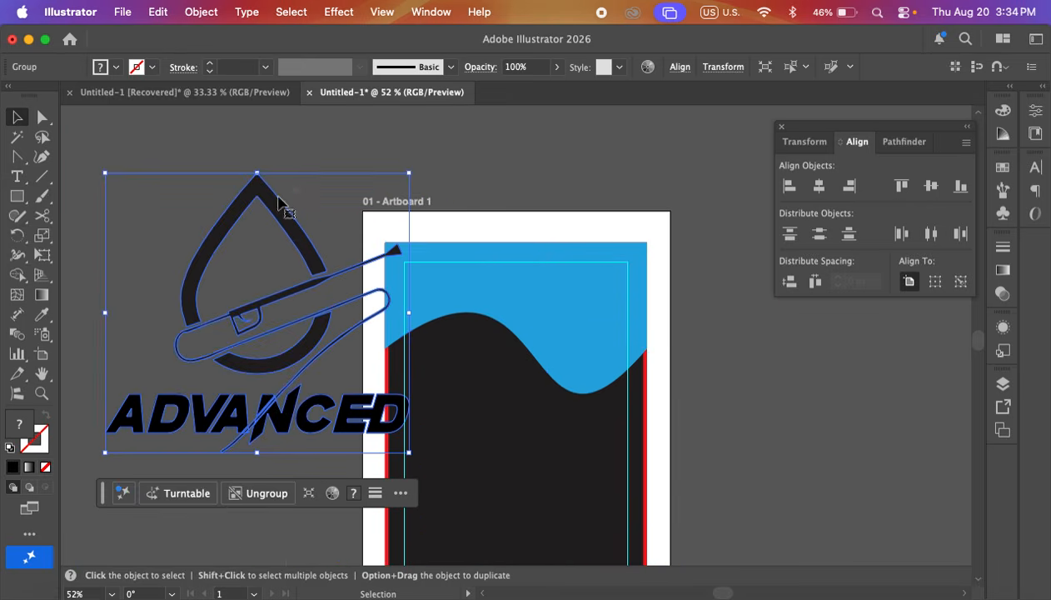
- Fill the logo group with white, scale it down and place it over the upper-left part of the blue header
{"action": "left_click", "coordinate": [354, 494]}
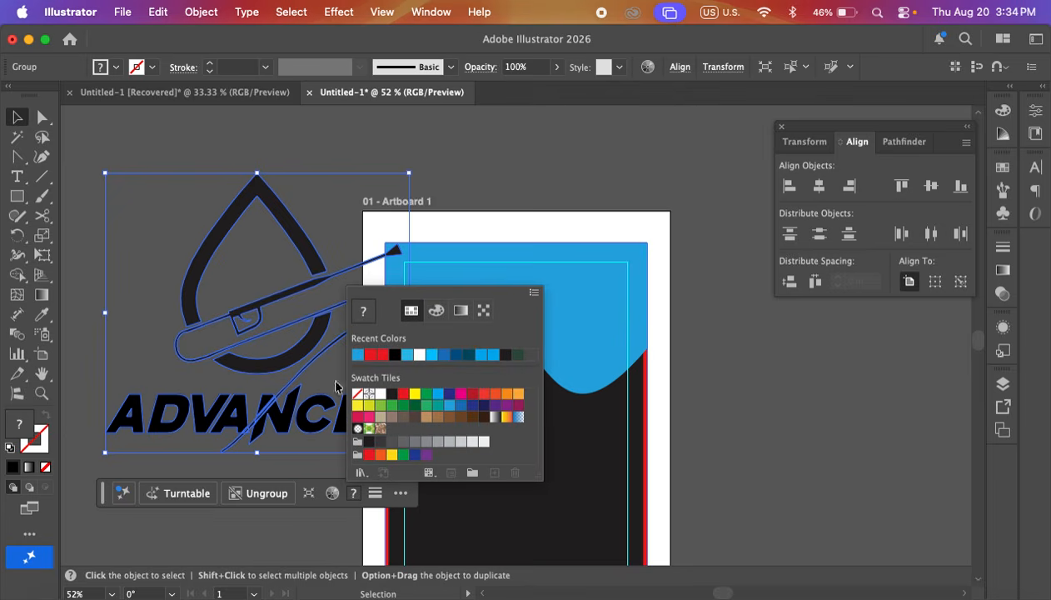
{"action": "left_click", "coordinate": [419, 354]}
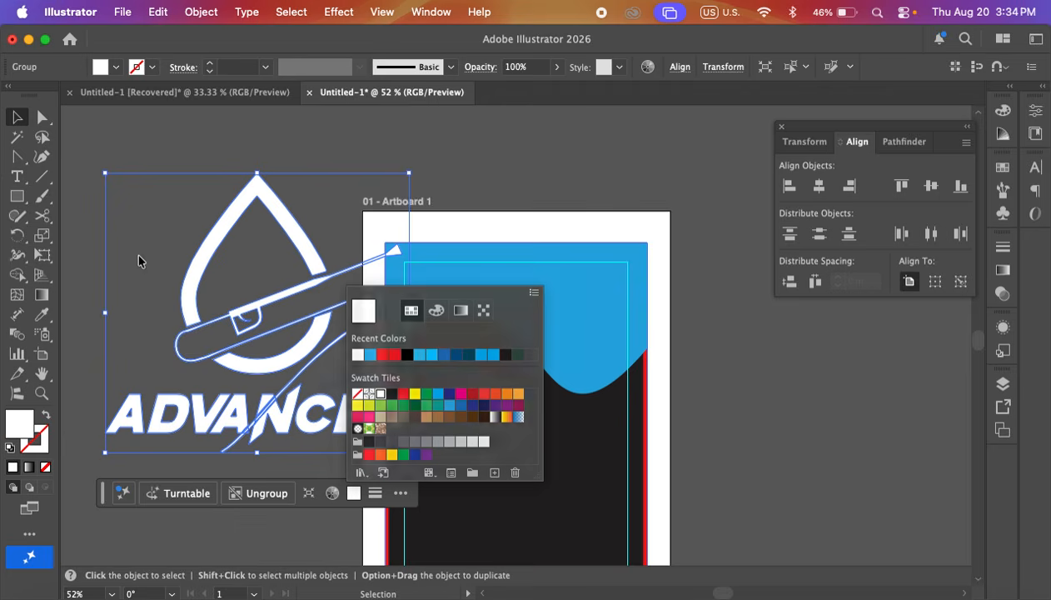
{"action": "left_click_drag", "start_coordinate": [255, 173], "coordinate": [433, 260]}
{"action": "left_click", "coordinate": [266, 333]}
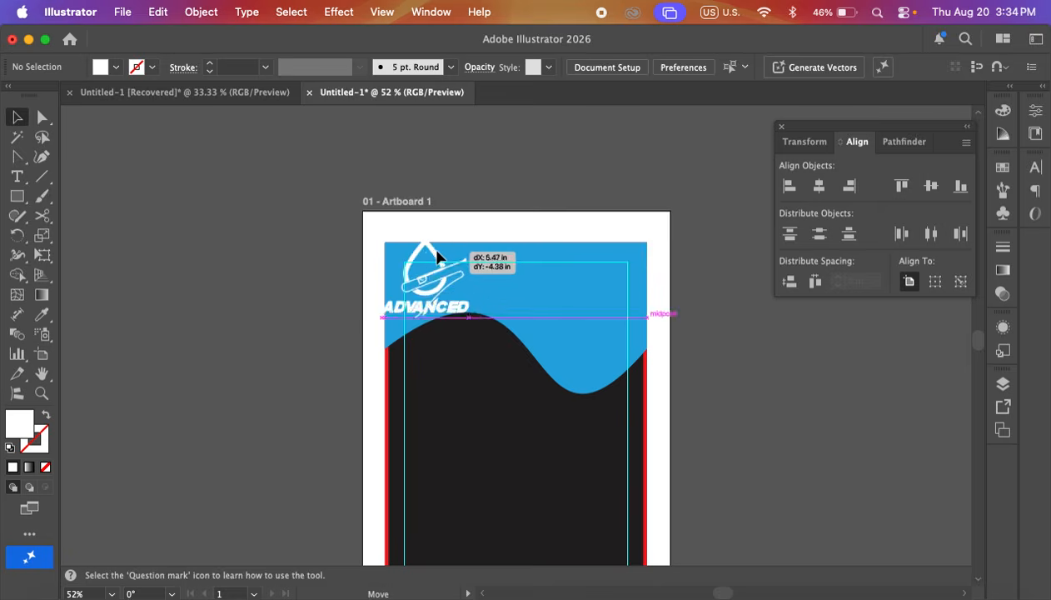
- Scale the white logo down further and snap it into the upper-left corner of the margin guides
{"action": "scroll", "coordinate": [468, 292], "scroll_direction": "up", "scroll_amount": 5}
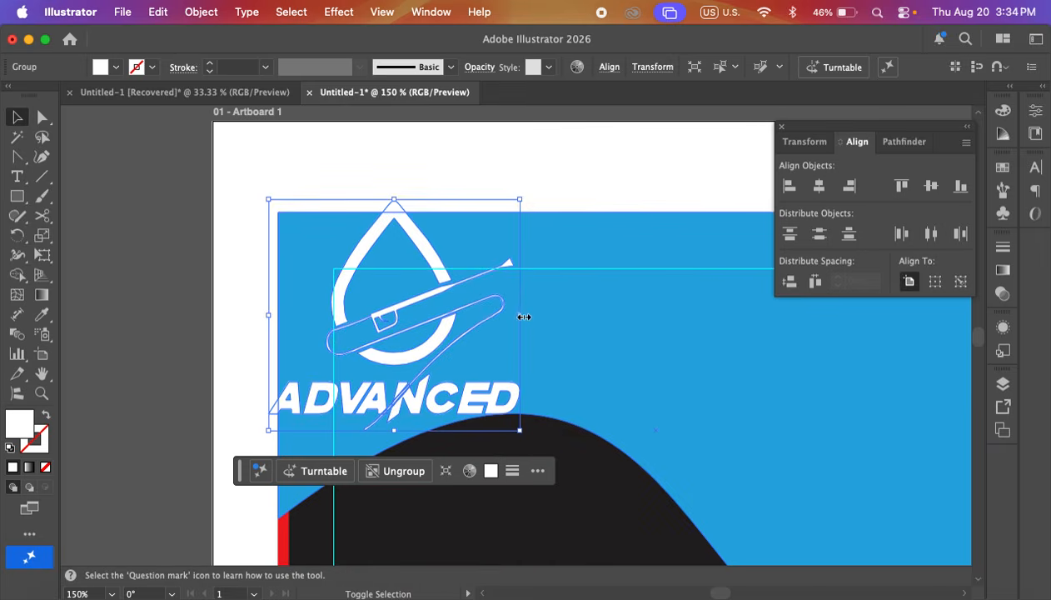
{"action": "key", "text": "super+a"}
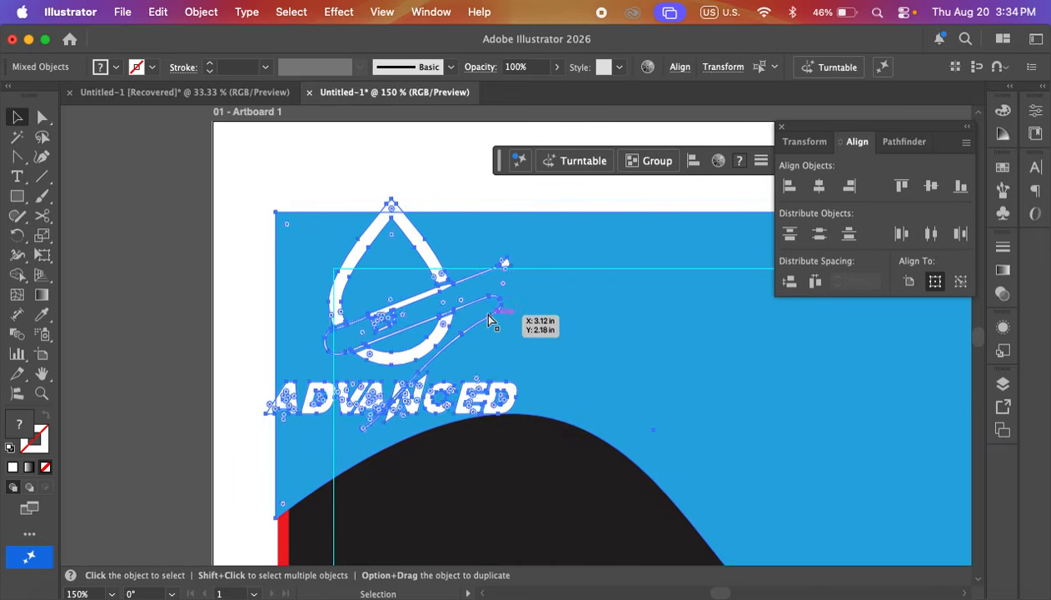
{"action": "left_click", "coordinate": [160, 233]}
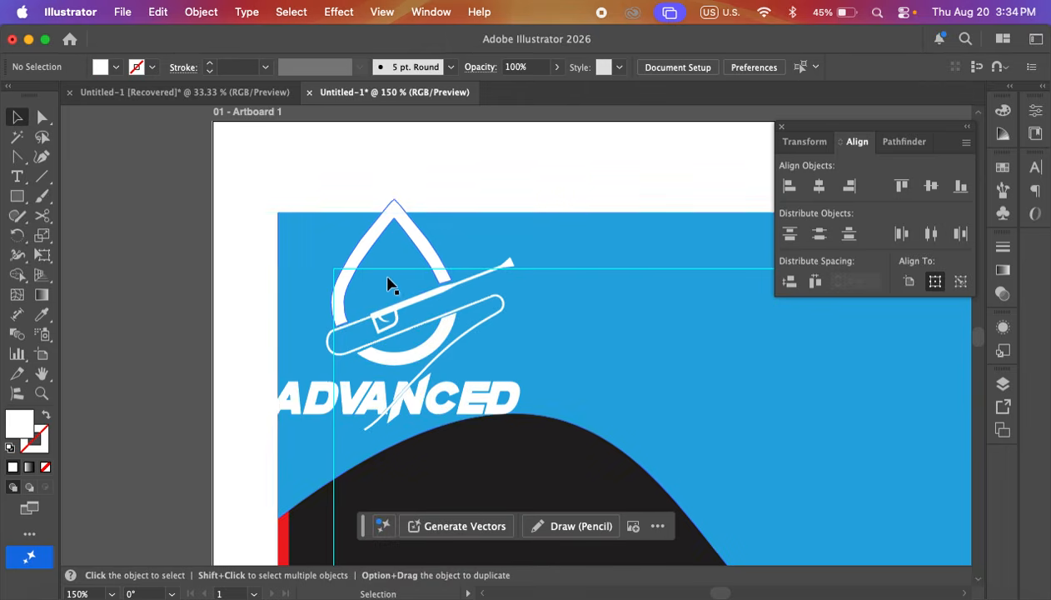
{"action": "left_click", "coordinate": [394, 216]}
{"action": "left_click_drag", "start_coordinate": [394, 216], "coordinate": [499, 342]}
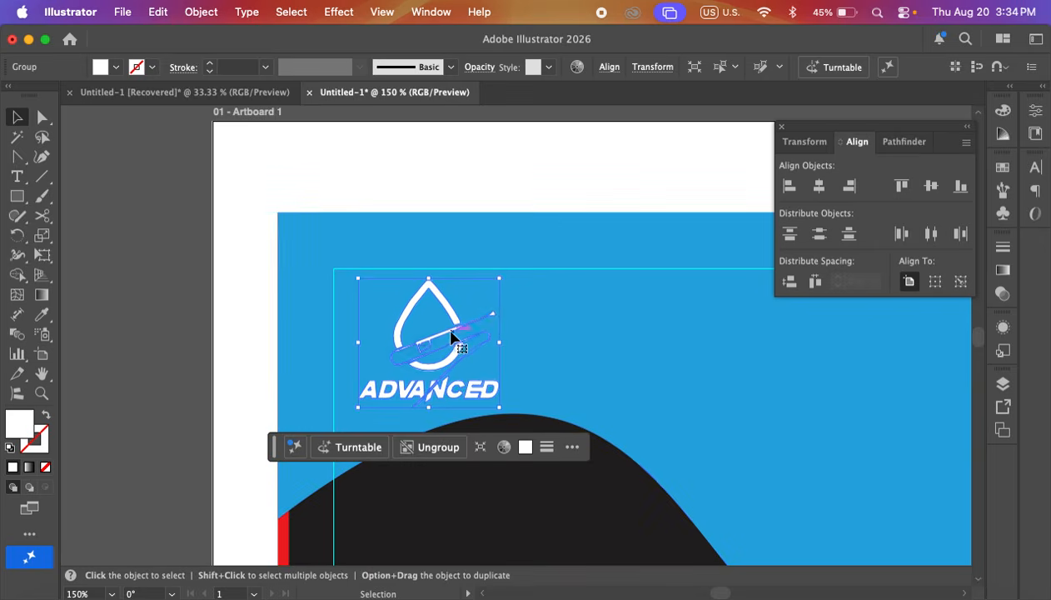
{"action": "left_click_drag", "start_coordinate": [453, 317], "coordinate": [426, 315]}
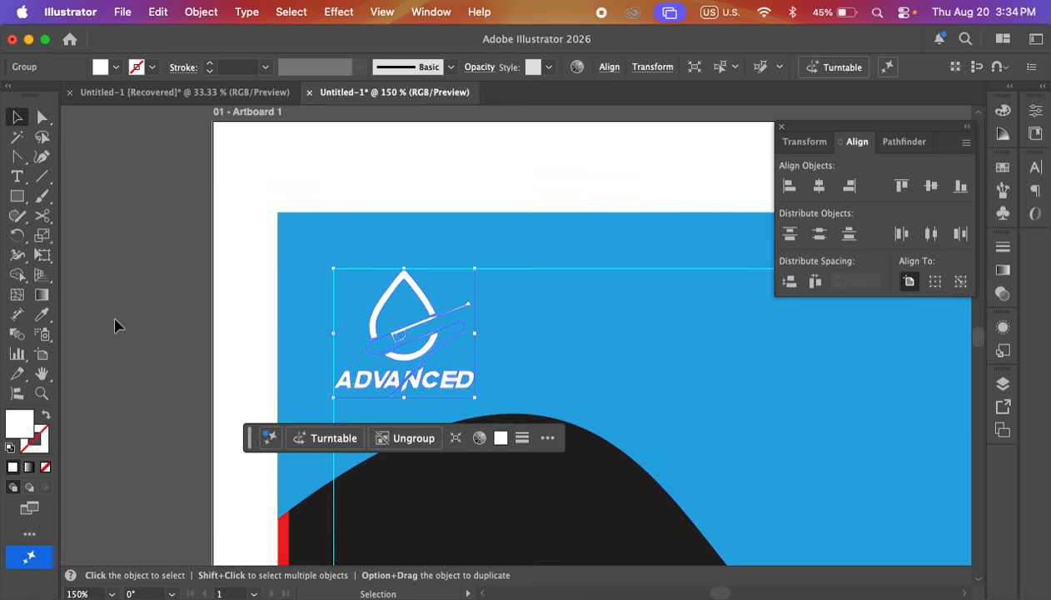
{"action": "left_click", "coordinate": [166, 303]}
- Add the text line THE BEST ON THE BUSINESS on the blue header, to the right of the logo
{"action": "key", "text": "super+minus"}
{"action": "key", "text": "super+minus"}
{"action": "key", "text": "super+minus"}
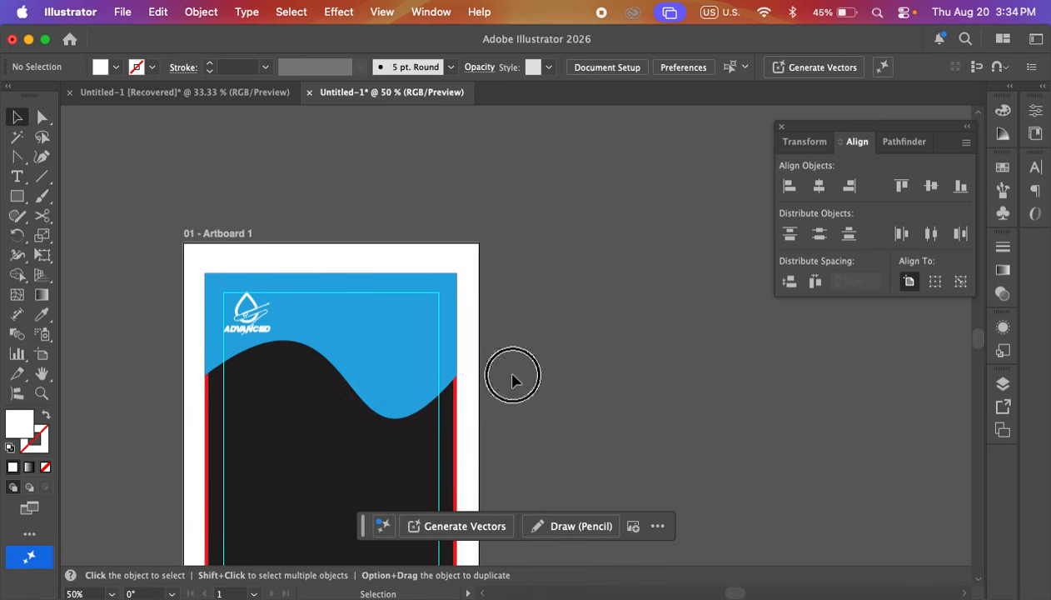
{"action": "left_click_drag", "start_coordinate": [552, 378], "coordinate": [636, 348]}
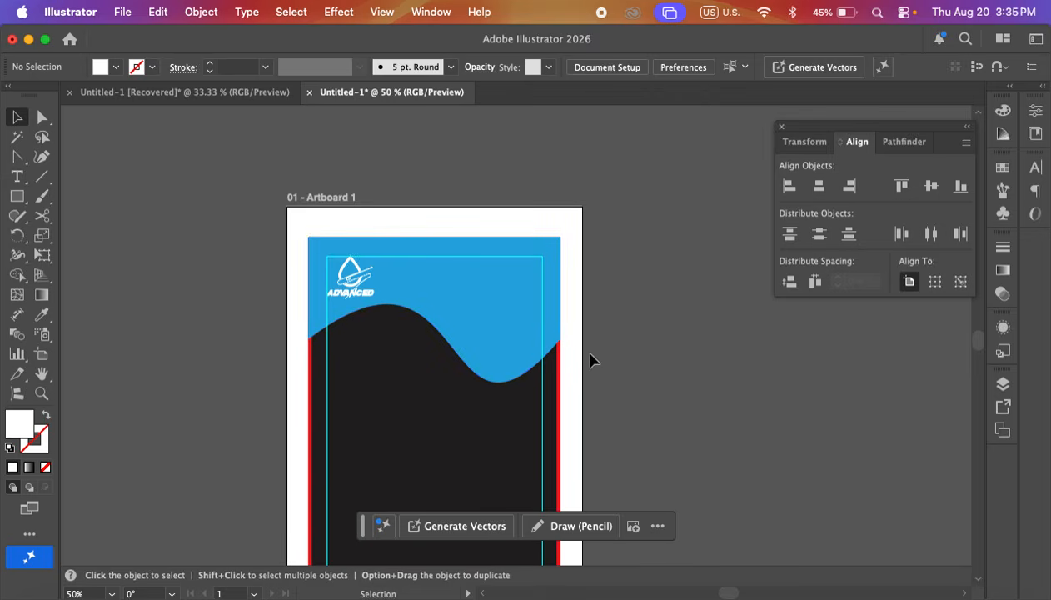
{"action": "scroll", "coordinate": [560, 340], "scroll_direction": "up", "scroll_amount": 2}
{"action": "left_click_drag", "start_coordinate": [628, 293], "coordinate": [606, 359]}
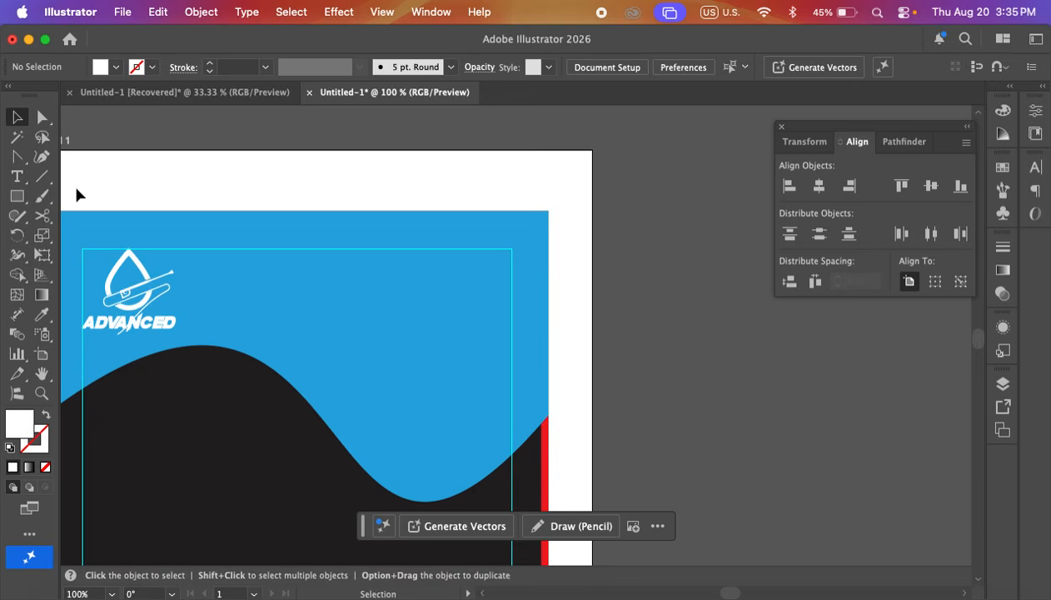
{"action": "left_click", "coordinate": [24, 173]}
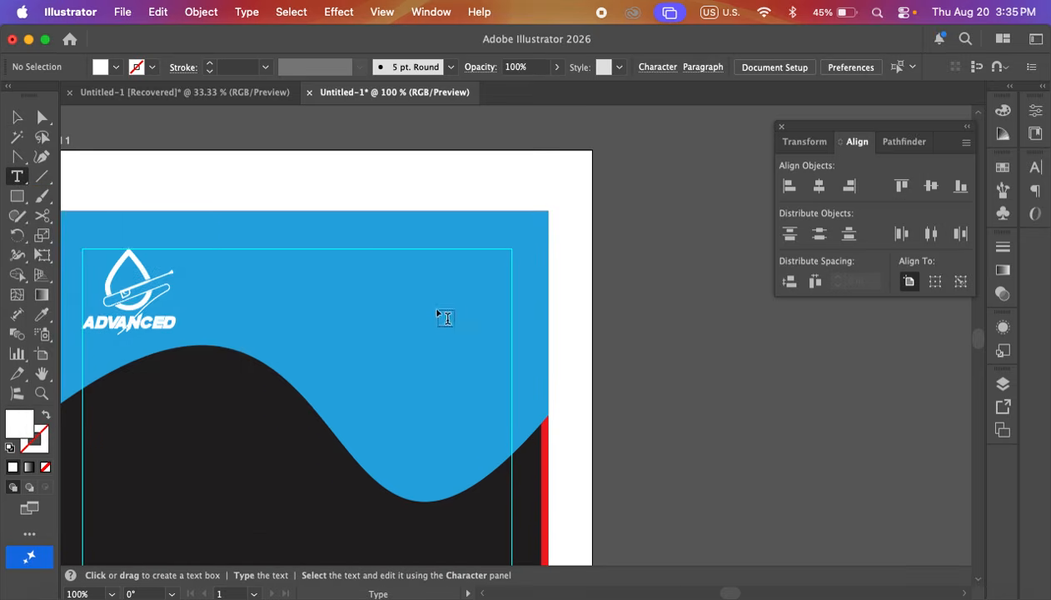
{"action": "left_click", "coordinate": [380, 292]}
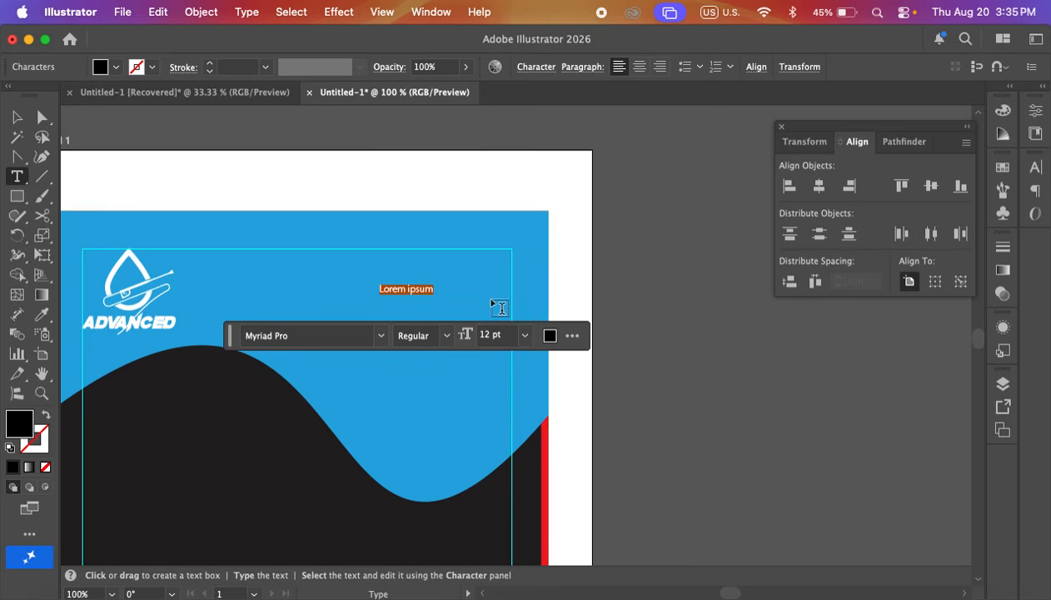
{"action": "type", "text": "THE BEST ON"}
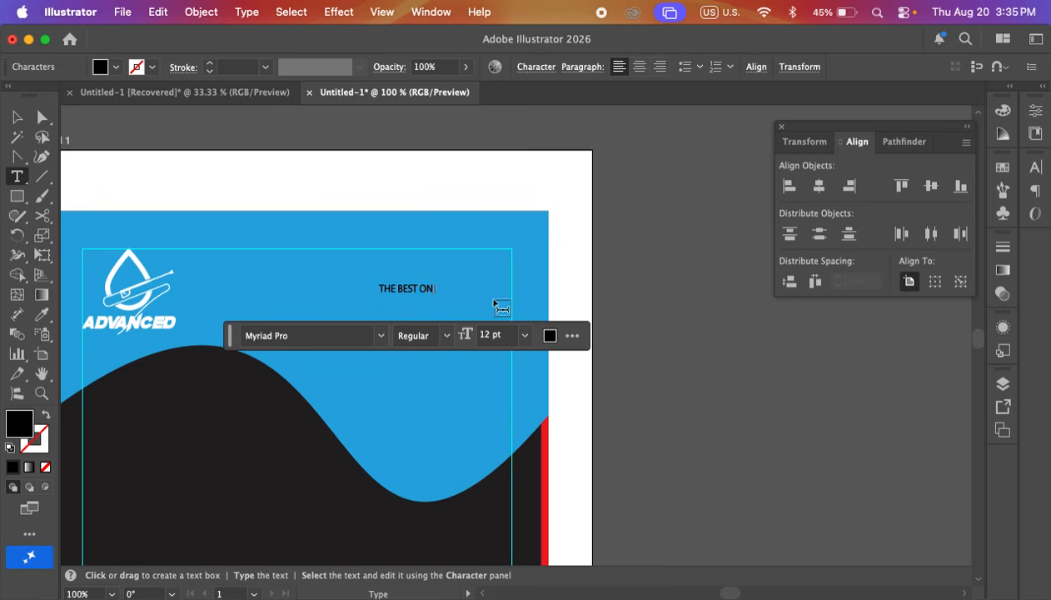
{"action": "type", "text": "THE BUSINESS"}
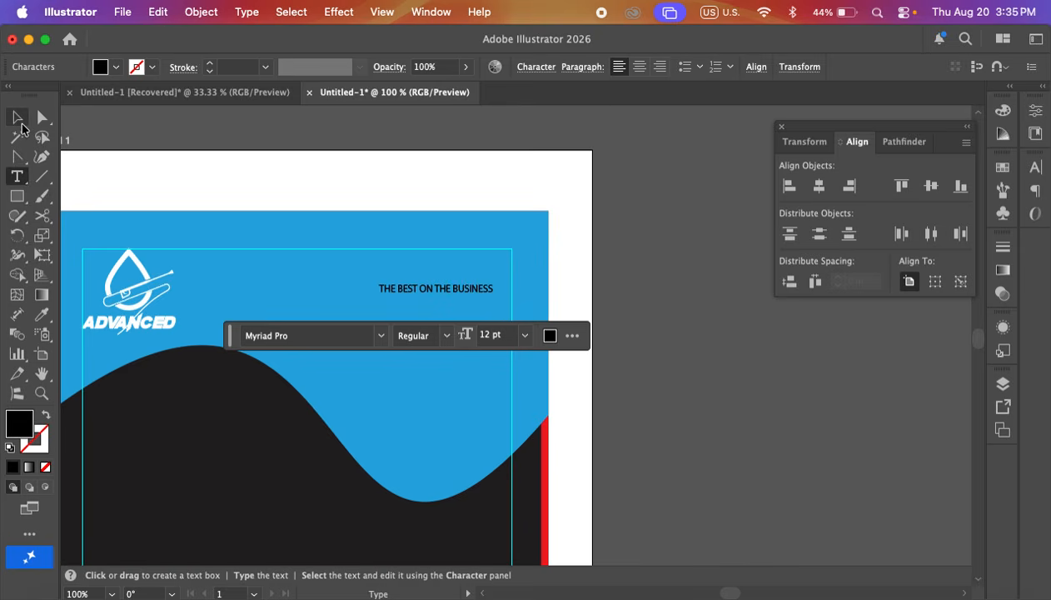
- Place the tagline against the upper-right corner of the margin guides and enlarge it to about 13.87 pt
{"action": "left_click", "coordinate": [18, 123]}
{"action": "left_click_drag", "start_coordinate": [464, 291], "coordinate": [480, 260]}
{"action": "scroll", "coordinate": [480, 259], "scroll_direction": "up", "scroll_amount": 1}
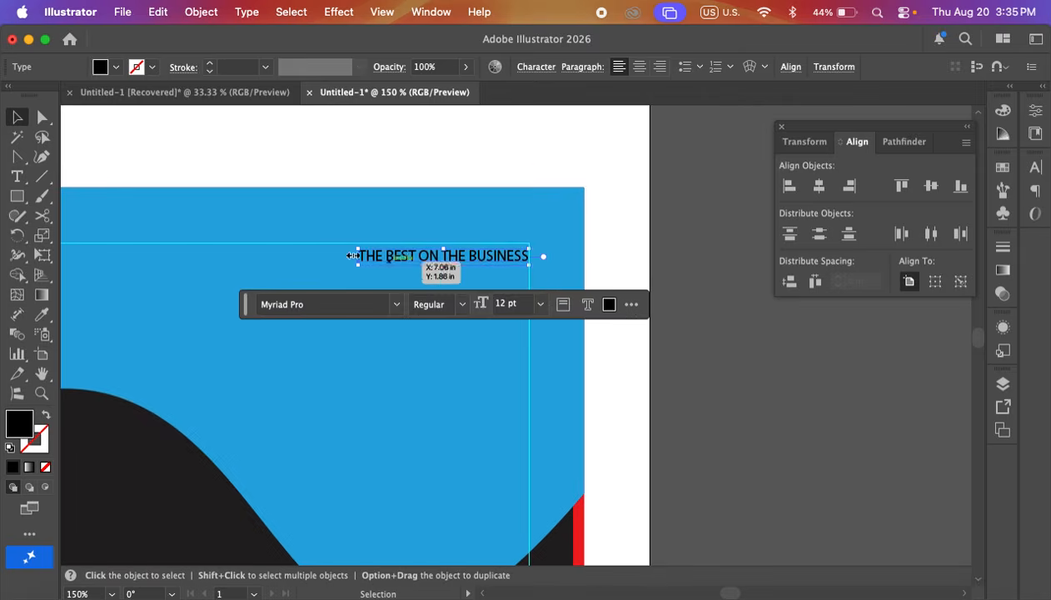
{"action": "left_click_drag", "start_coordinate": [359, 257], "coordinate": [331, 260]}
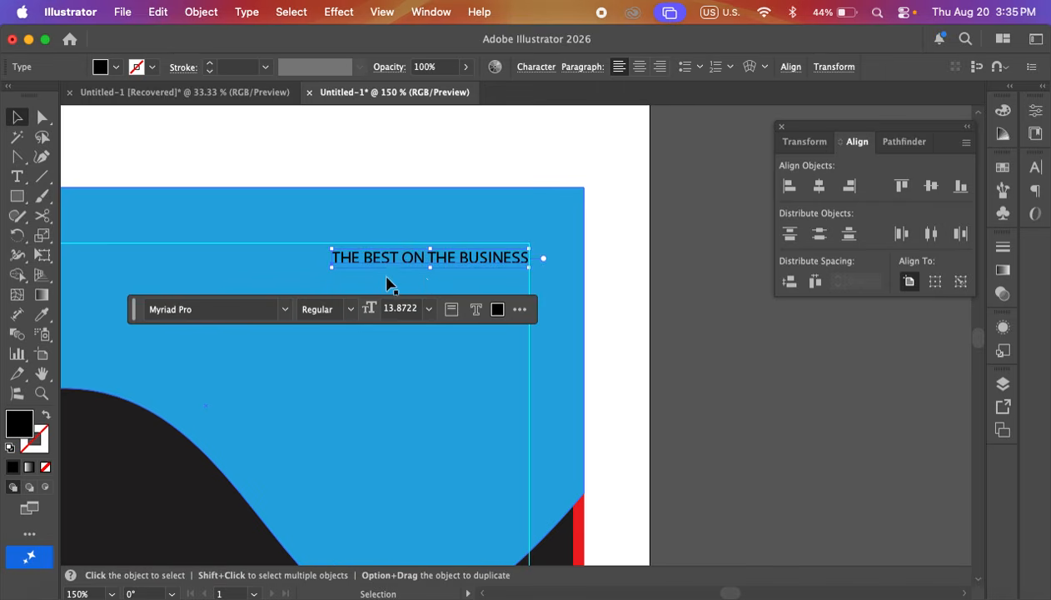
- Fill the THE BEST ON THE BUSINESS tagline with white and deselect it
{"action": "left_click", "coordinate": [116, 67]}
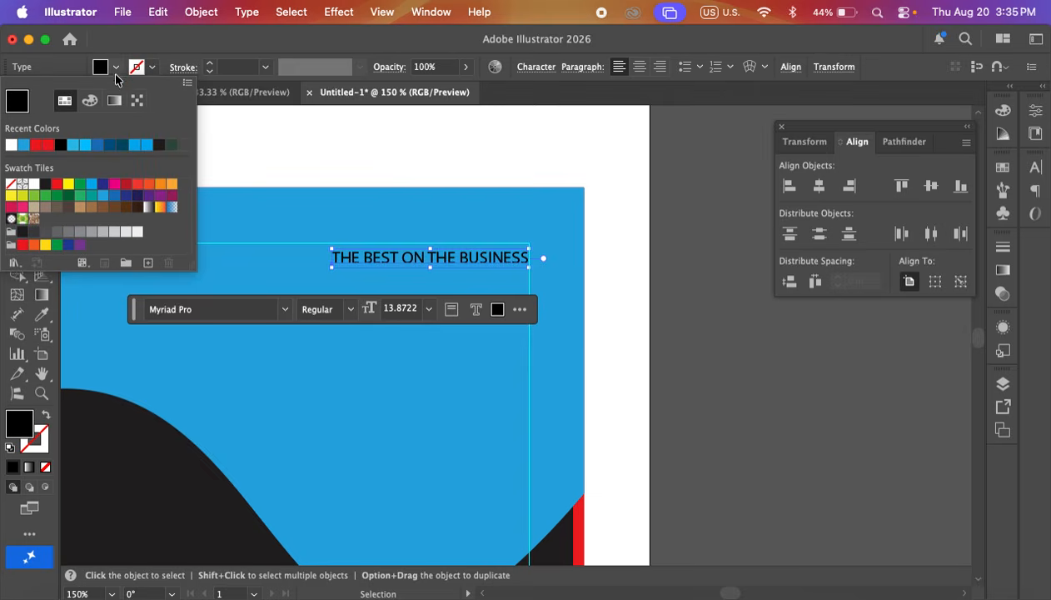
{"action": "left_click", "coordinate": [11, 145]}
{"action": "left_click", "coordinate": [754, 355]}
{"action": "left_click", "coordinate": [724, 339]}
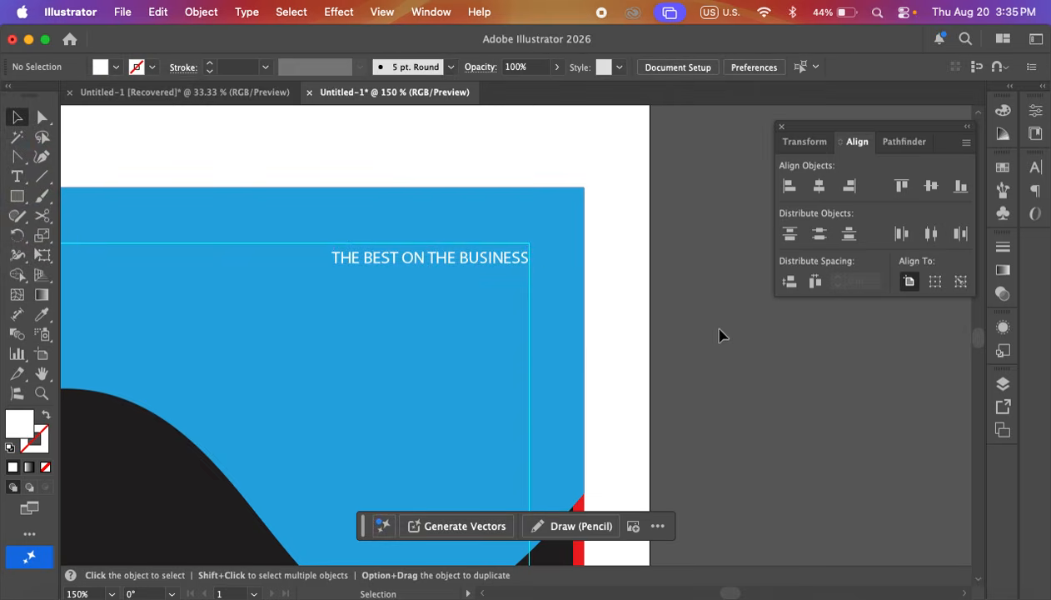
- Duplicate the white tagline directly below the original, keeping both lines aligned
{"action": "scroll", "coordinate": [709, 331], "scroll_direction": "left", "scroll_amount": 2}
{"action": "scroll", "coordinate": [709, 331], "scroll_direction": "down", "scroll_amount": 1}
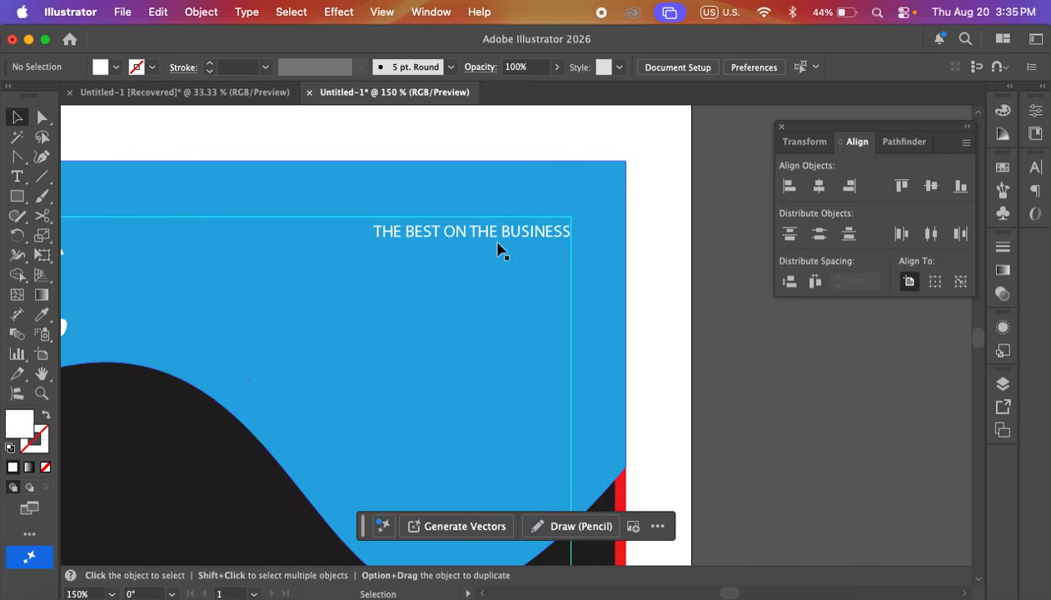
{"action": "scroll", "coordinate": [498, 249], "scroll_direction": "up", "scroll_amount": 1}
{"action": "left_click", "coordinate": [492, 241]}
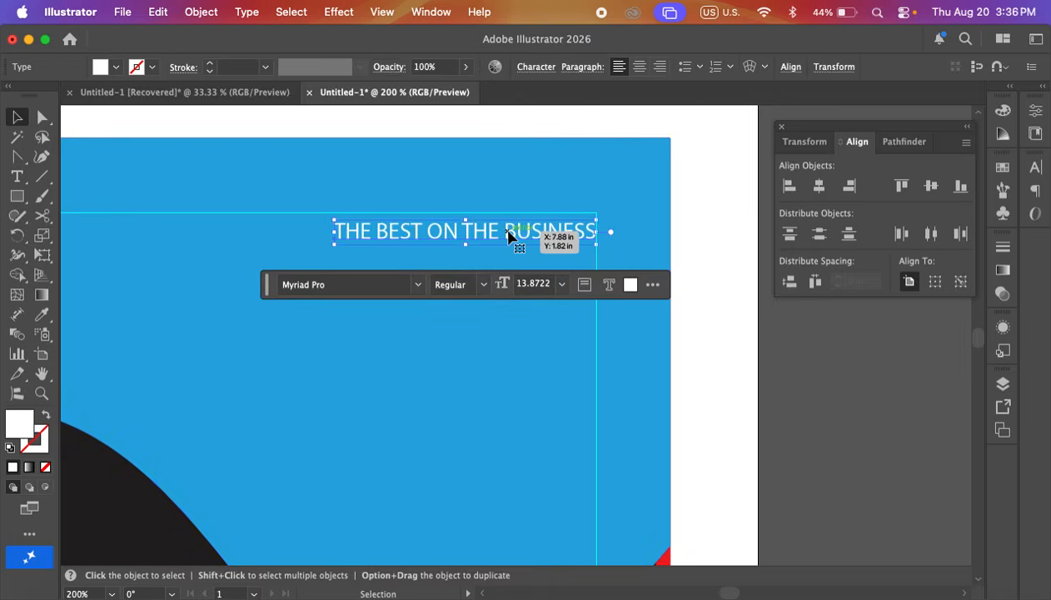
{"action": "left_click_drag", "start_coordinate": [514, 237], "coordinate": [503, 270]}
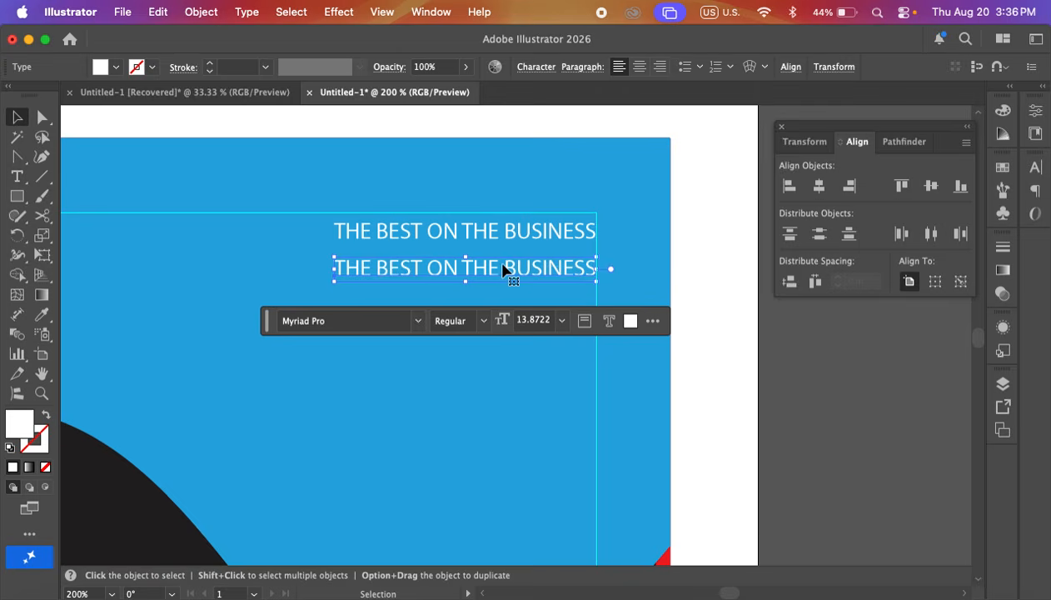
- Set the font of the duplicated lower text line to Roboto Black
{"action": "left_click", "coordinate": [389, 320]}
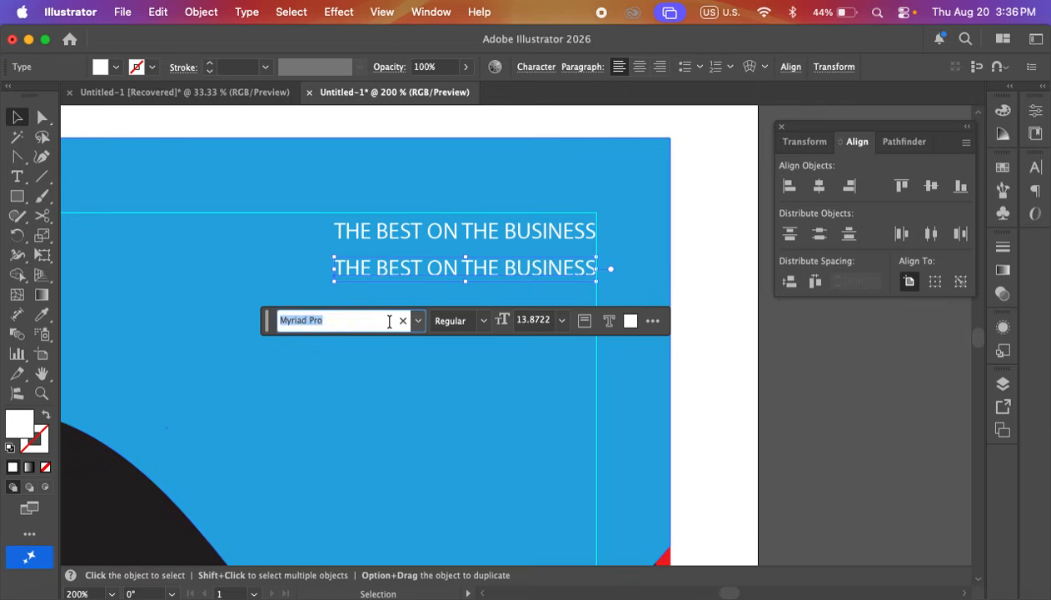
{"action": "type", "text": "robo"}
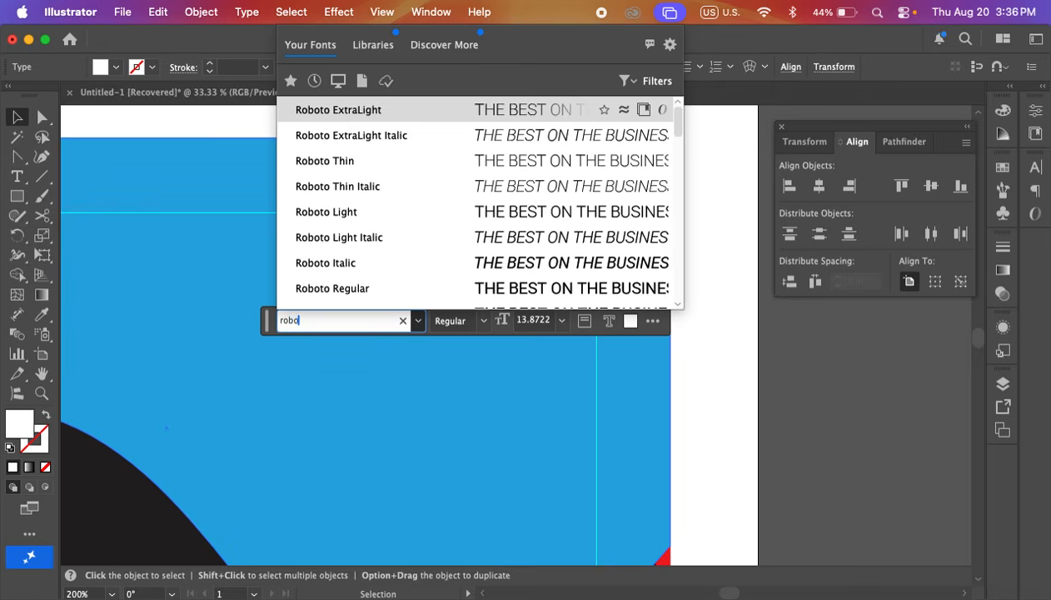
{"action": "scroll", "coordinate": [376, 263], "scroll_direction": "down", "scroll_amount": 5}
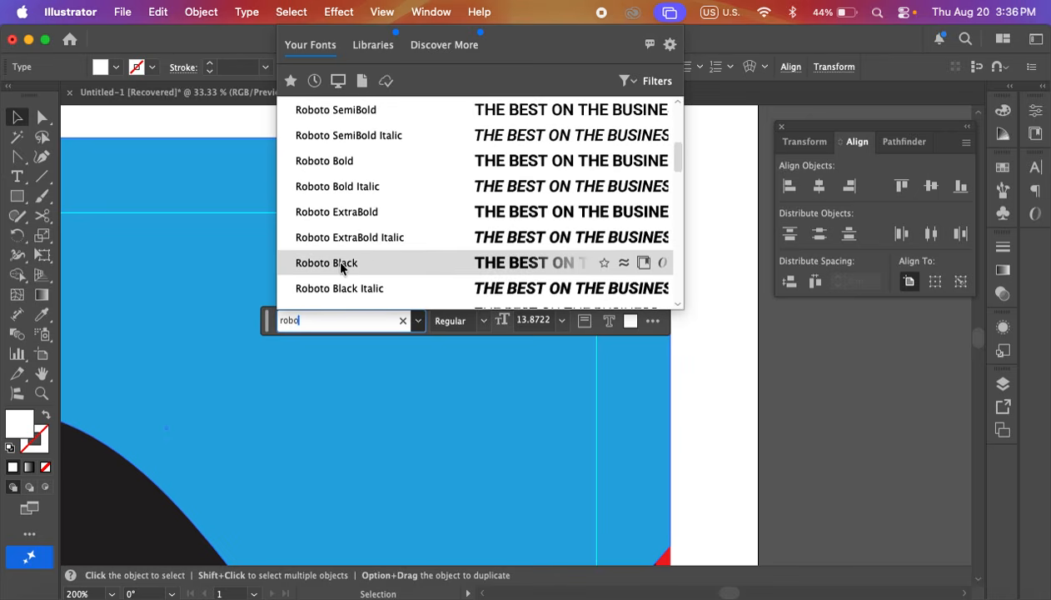
{"action": "left_click", "coordinate": [341, 263]}
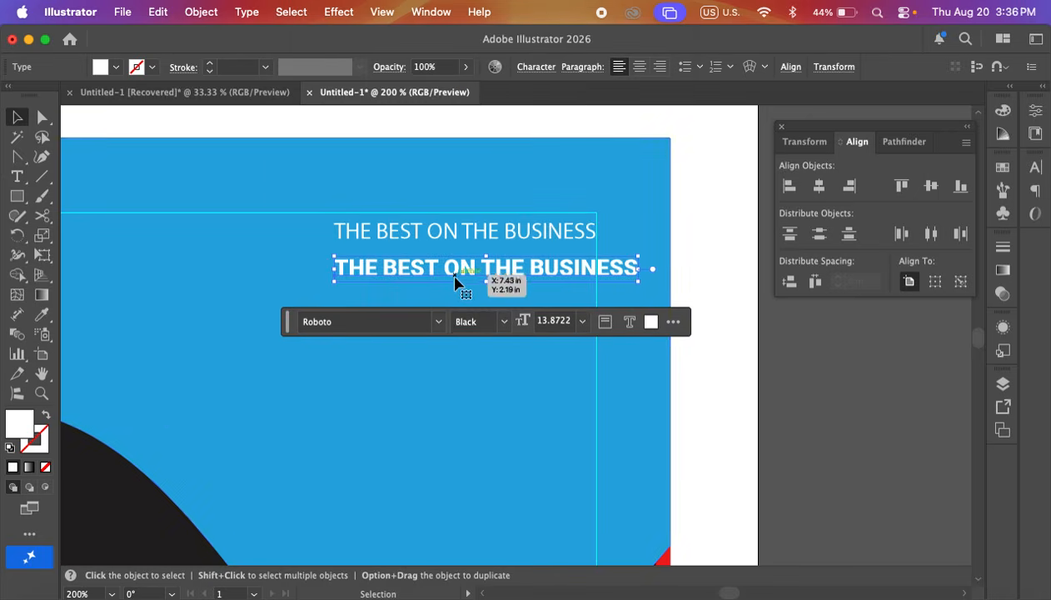
- Replace the wording of the lower text line with ADVANCED
{"action": "key", "text": "super+a"}
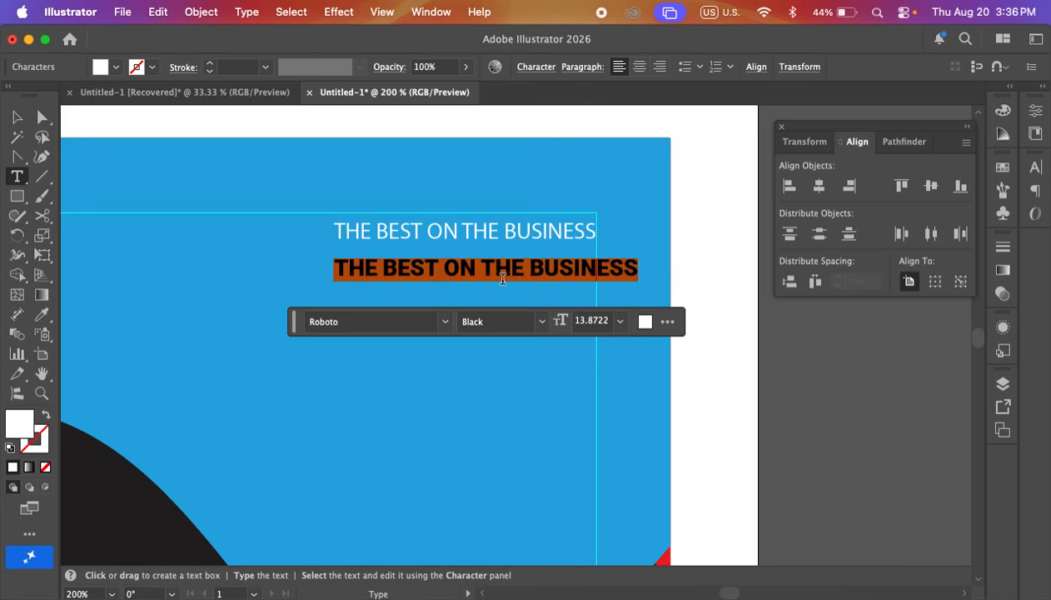
{"action": "type", "text": "ADVAN"}
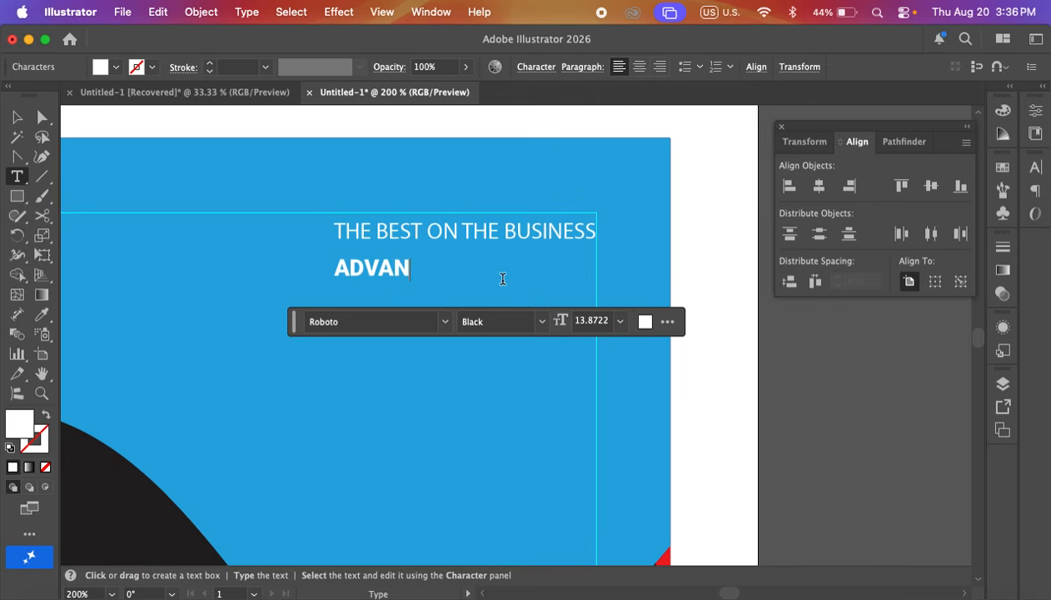
{"action": "type", "text": "CED"}
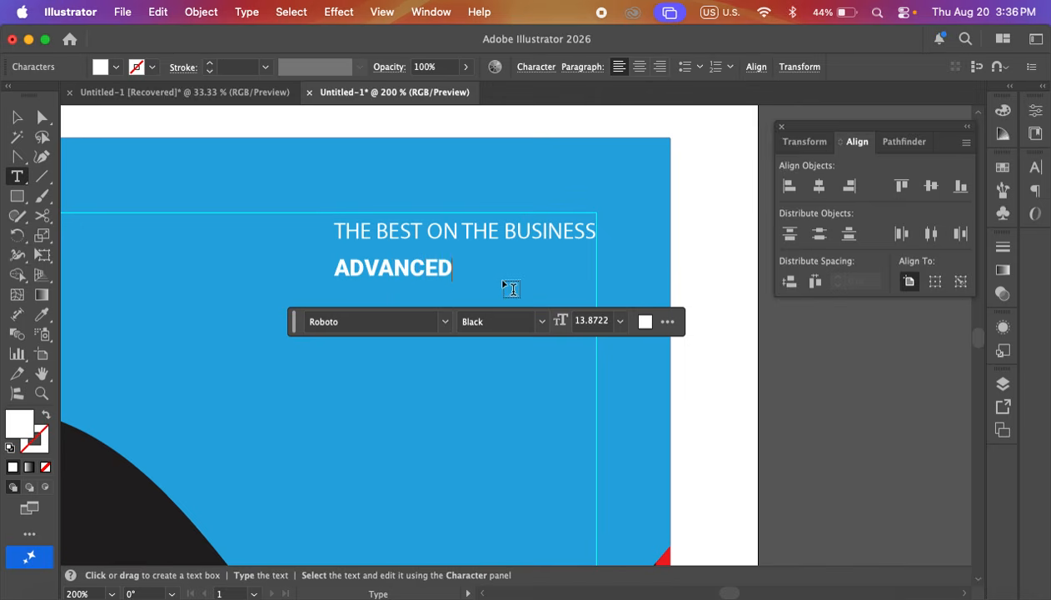
- Enlarge the ADVANCED heading to about 53.8 pt beneath the tagline, keeping its right end at the margin guide, and deselect it
{"action": "left_click", "coordinate": [15, 120]}
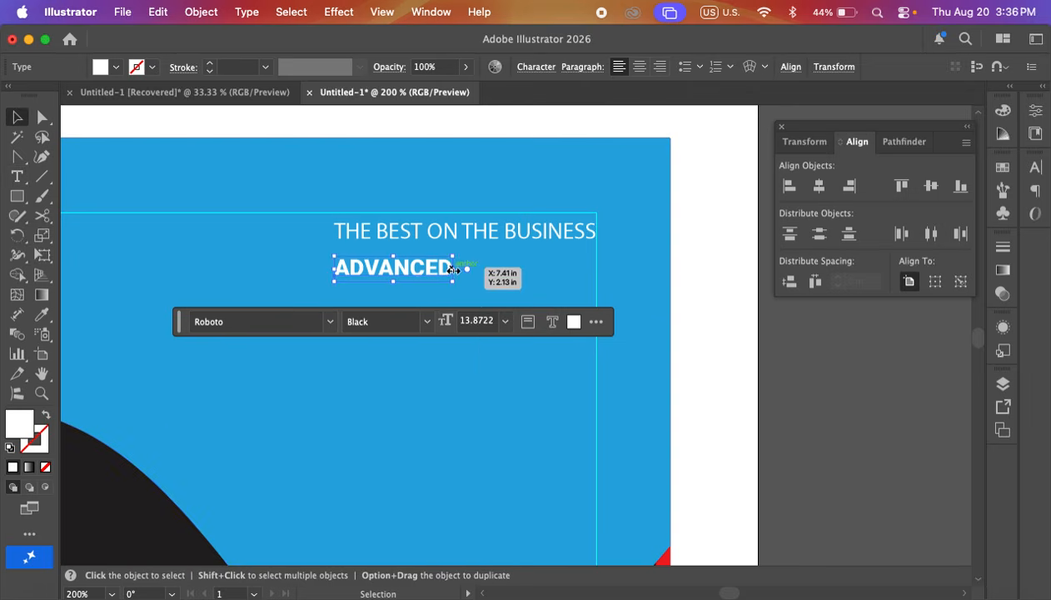
{"action": "left_click_drag", "start_coordinate": [454, 269], "coordinate": [594, 265]}
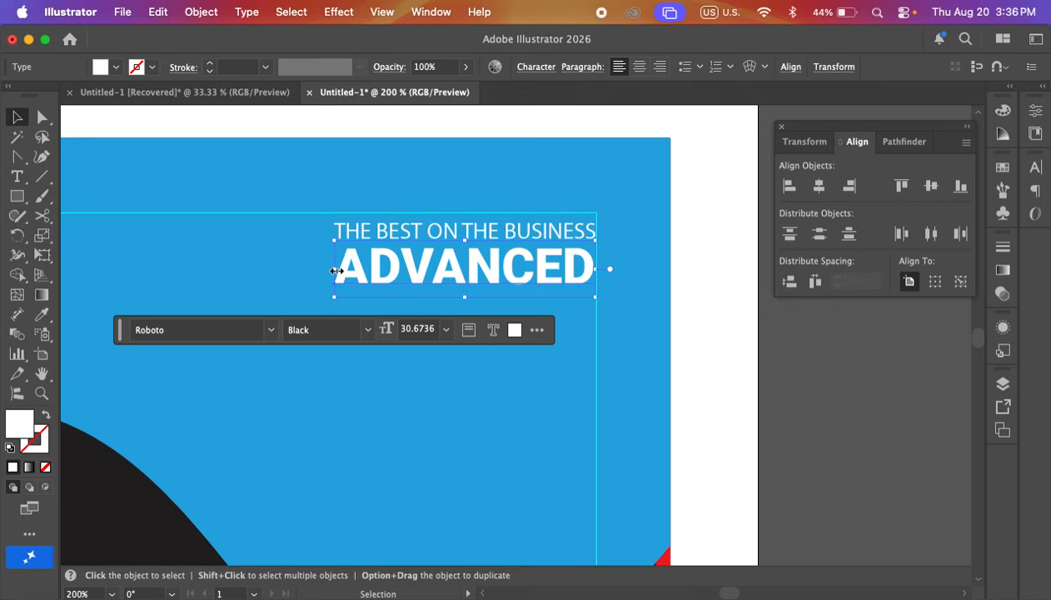
{"action": "left_click_drag", "start_coordinate": [336, 271], "coordinate": [176, 277]}
{"action": "left_click_drag", "start_coordinate": [512, 271], "coordinate": [505, 291]}
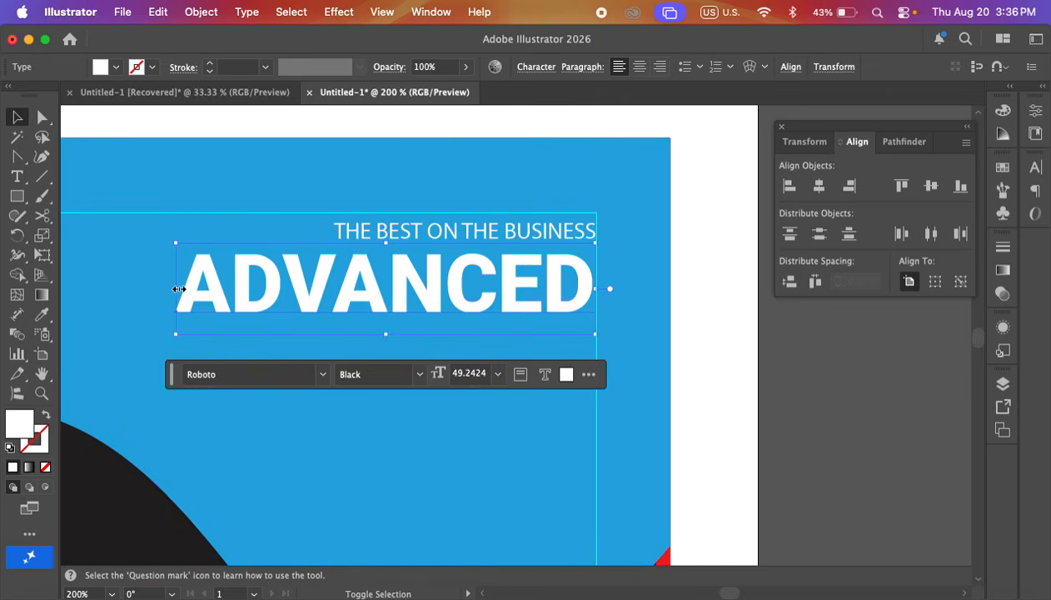
{"action": "left_click_drag", "start_coordinate": [177, 288], "coordinate": [138, 289]}
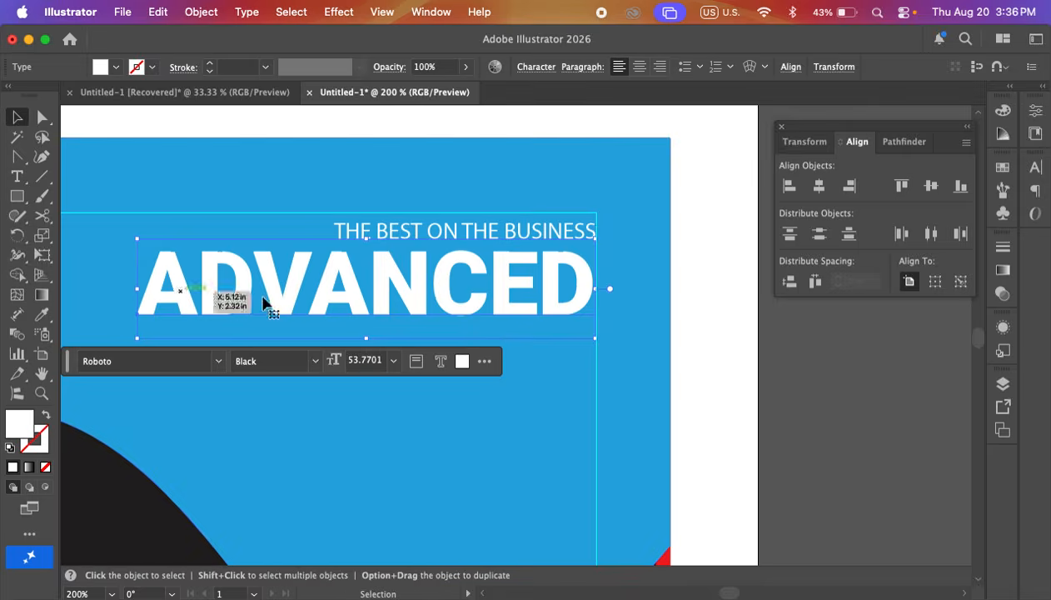
{"action": "left_click", "coordinate": [787, 344]}
{"action": "left_click_drag", "start_coordinate": [663, 392], "coordinate": [711, 305]}
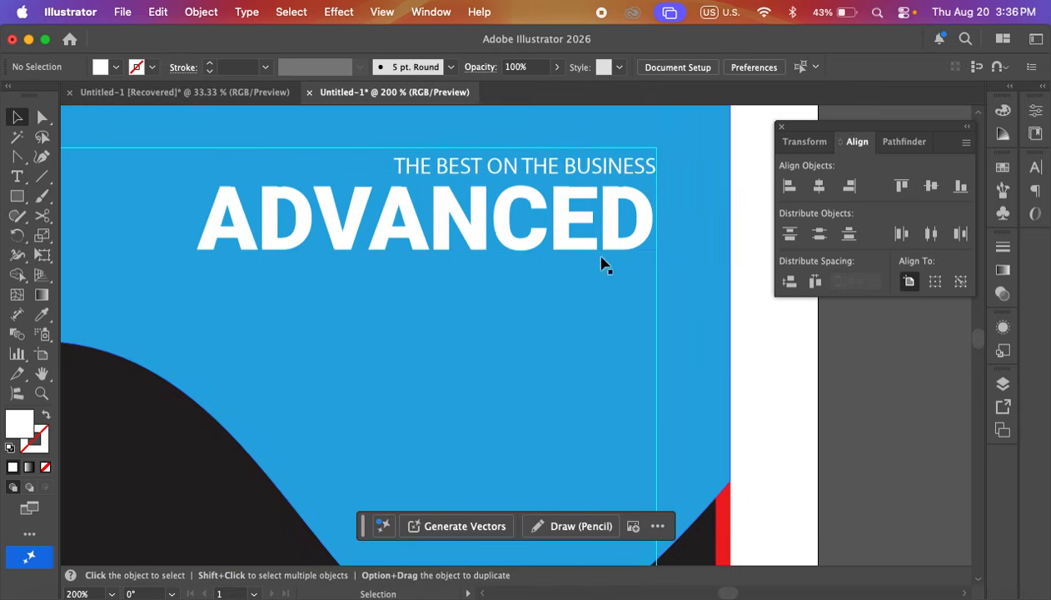
- Duplicate the THE BEST ON THE BUSINESS tagline directly below the ADVANCED heading, aligned with the original
{"action": "left_click", "coordinate": [553, 238]}
{"action": "left_click", "coordinate": [602, 165]}
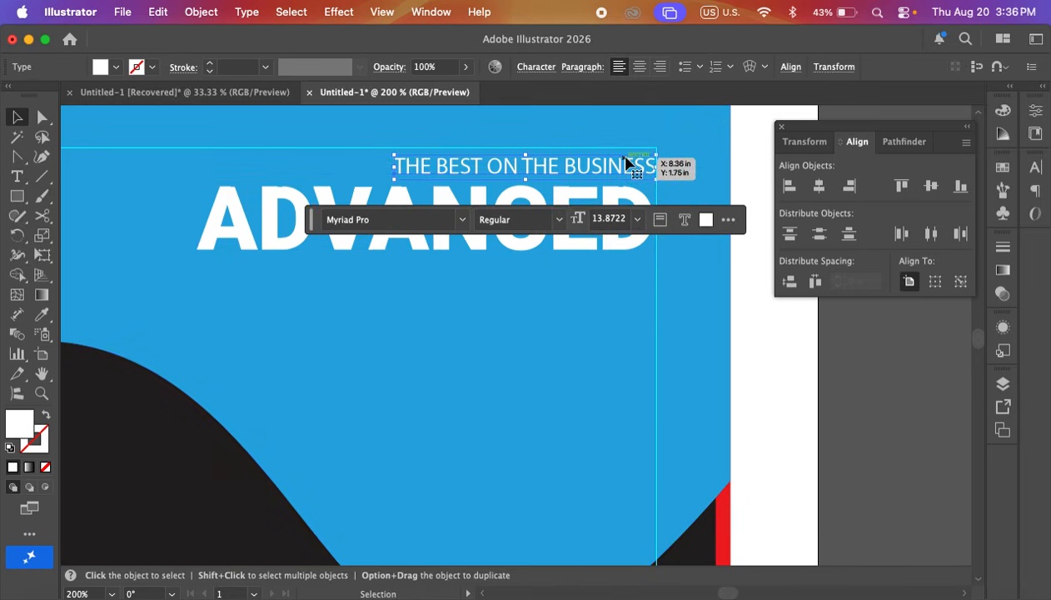
{"action": "left_click_drag", "start_coordinate": [611, 167], "coordinate": [606, 276]}
- Replace the wording of the duplicated tagline with SKILLS PRESSURE on one line and WASHING on the line below
{"action": "key", "text": "t"}
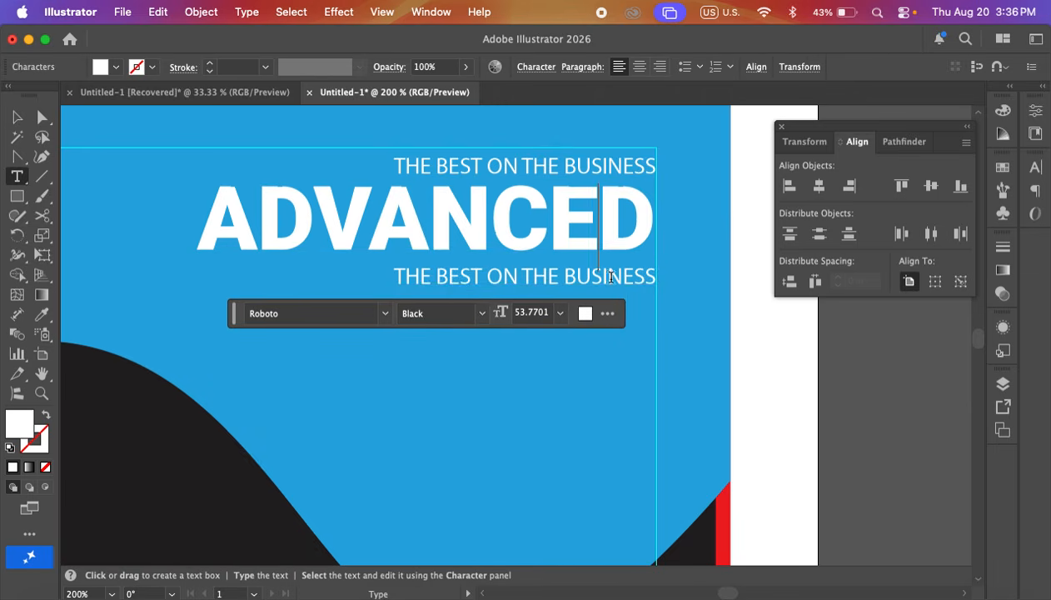
{"action": "left_click", "coordinate": [608, 277]}
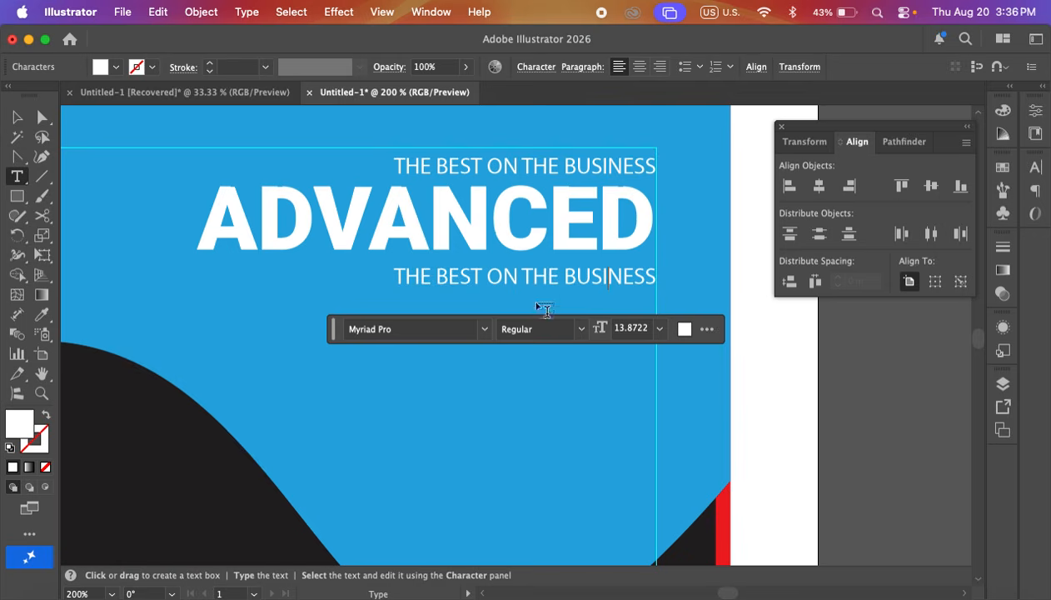
{"action": "triple_click", "coordinate": [546, 279]}
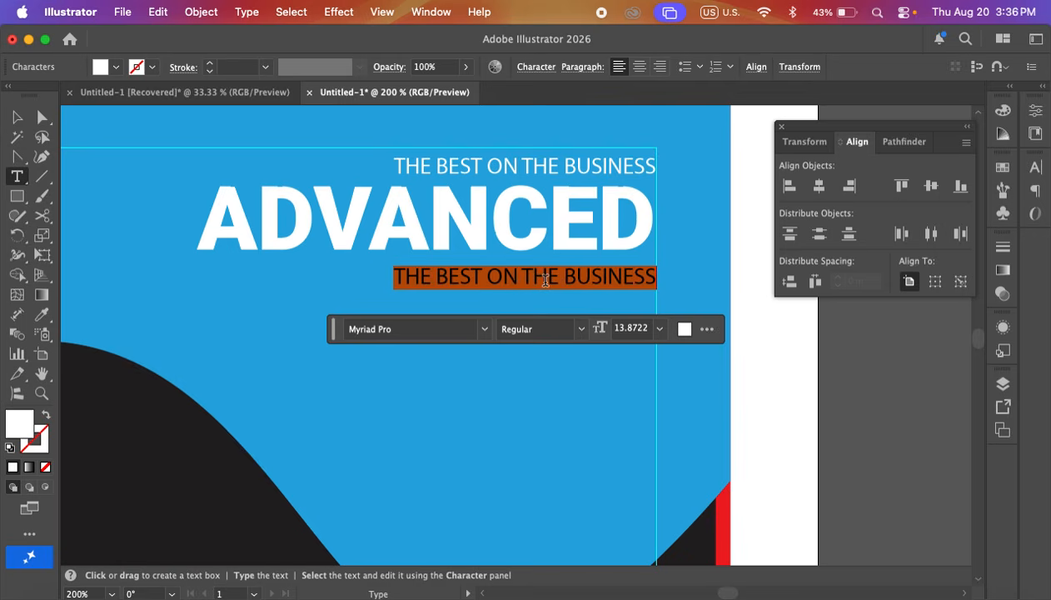
{"action": "type", "text": "SKI"}
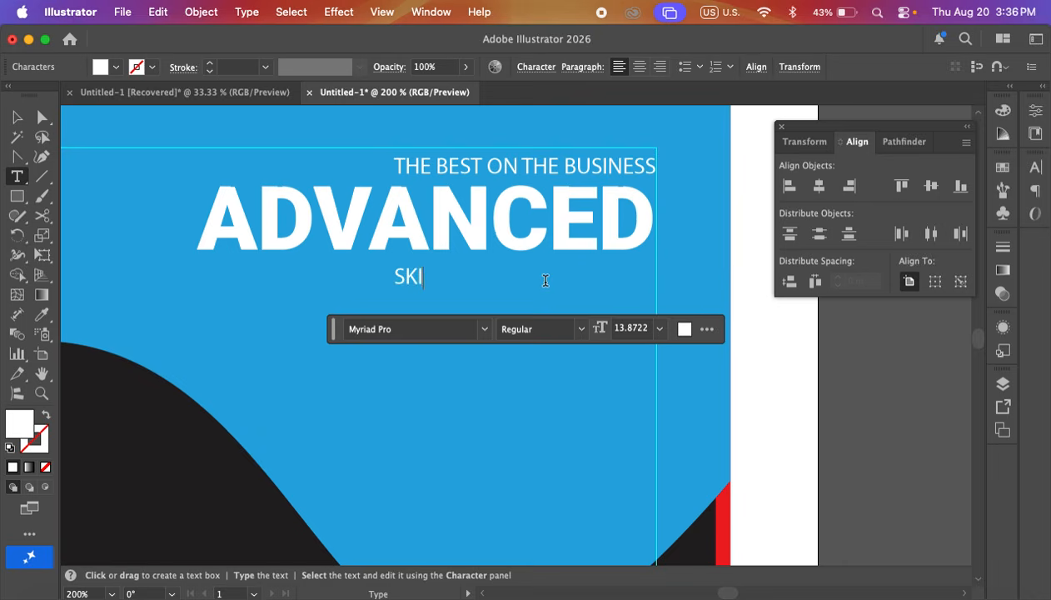
{"action": "type", "text": "LLS "}
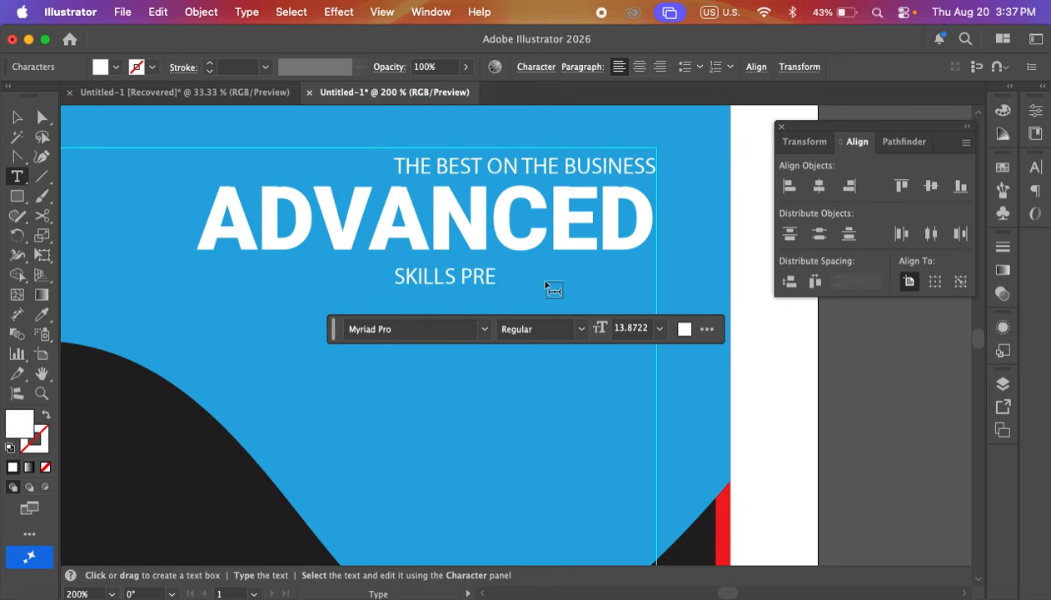
{"action": "type", "text": "PRESSURE "}
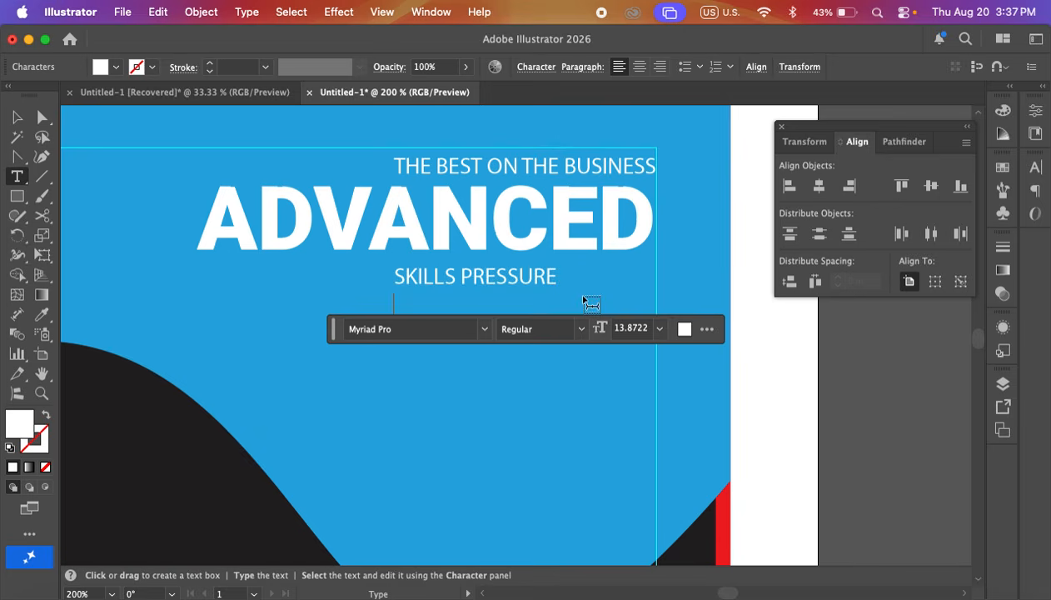
{"action": "type", "text": "WASHING"}
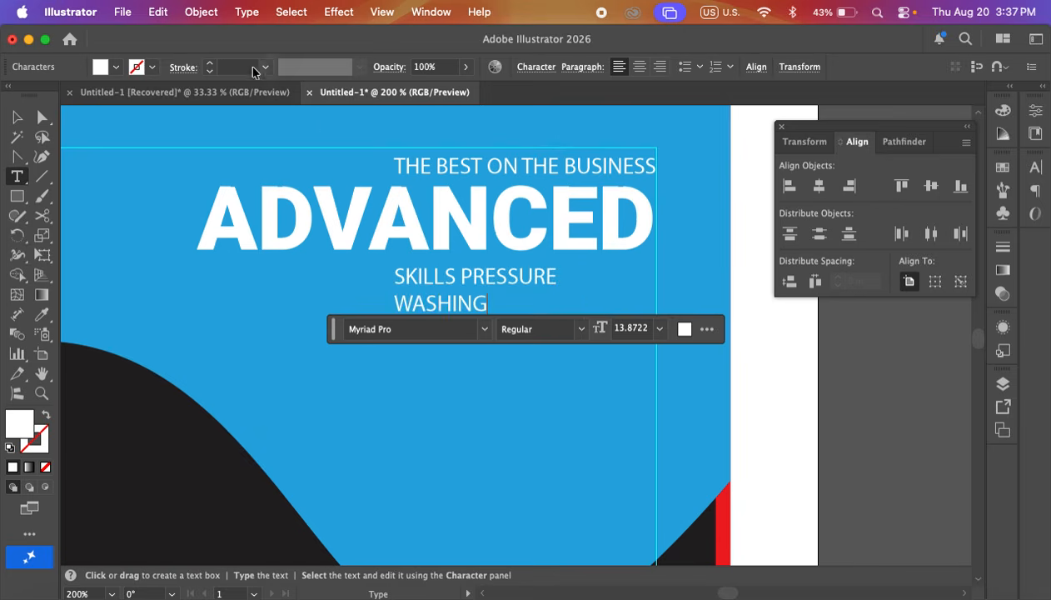
- Right-align the SKILLS PRESSURE WASHING text and set its font to Roboto SemiCondensed ExtraBold
{"action": "left_click", "coordinate": [19, 125]}
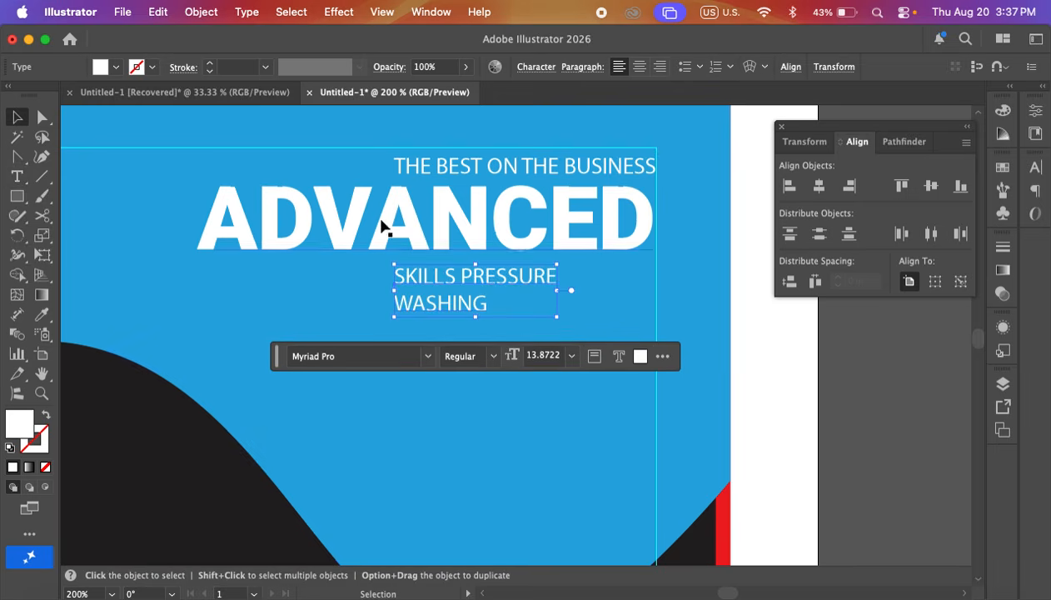
{"action": "left_click", "coordinate": [661, 68]}
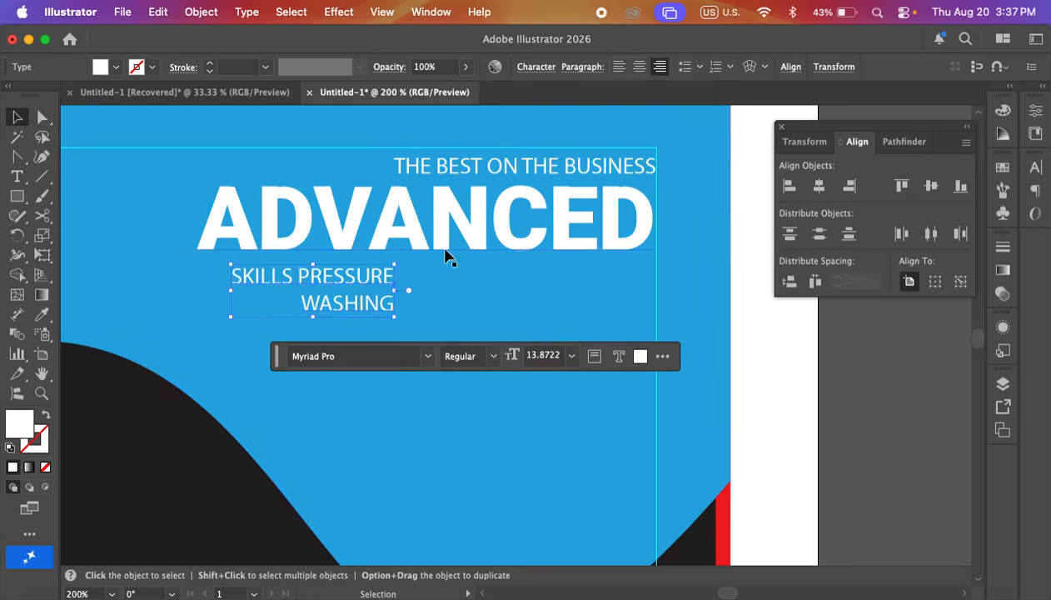
{"action": "left_click", "coordinate": [380, 357]}
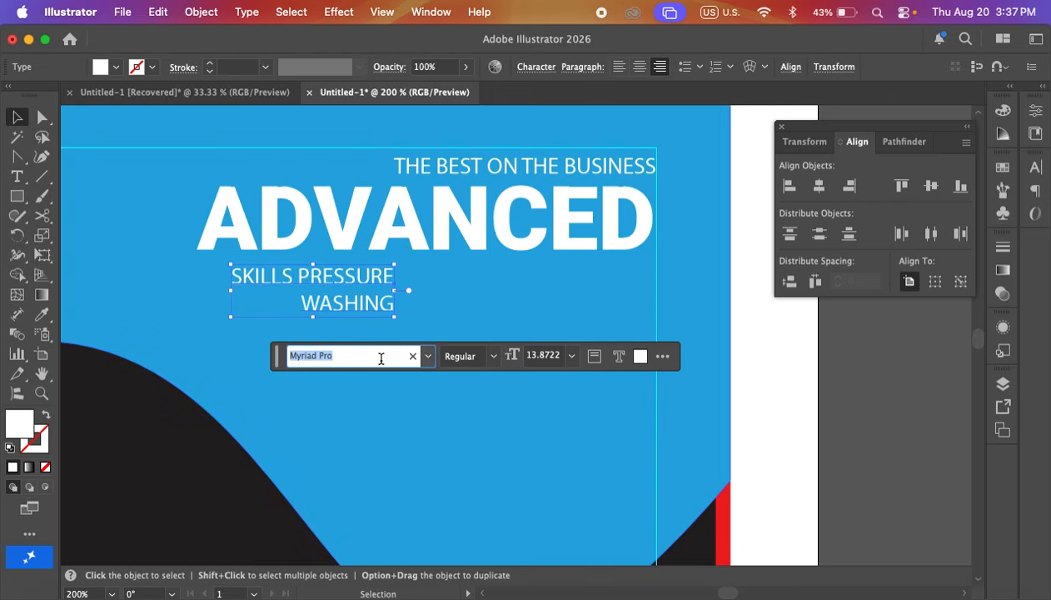
{"action": "type", "text": "robo"}
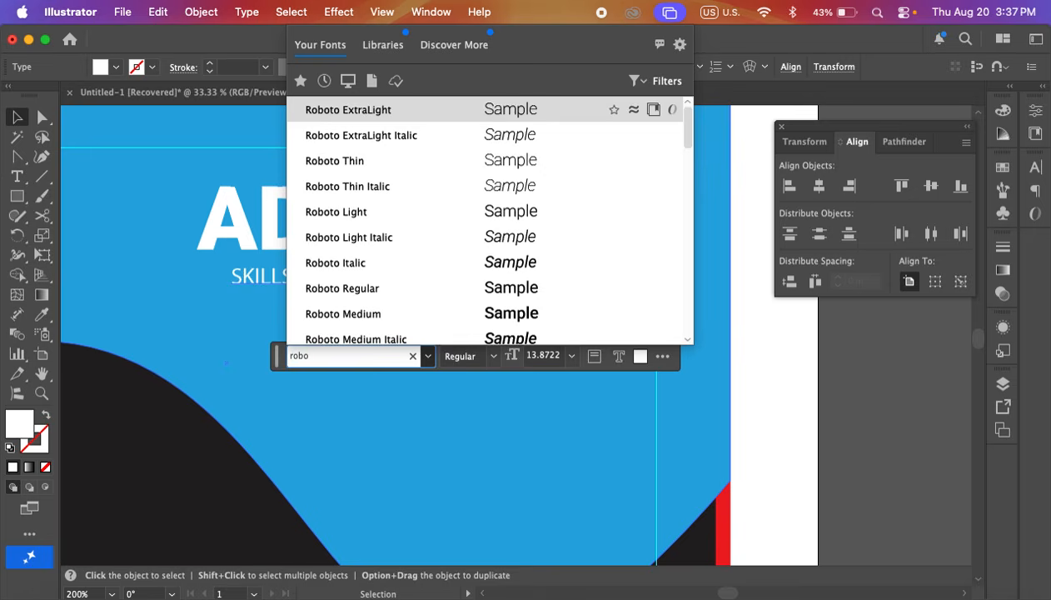
{"action": "scroll", "coordinate": [399, 254], "scroll_direction": "down", "scroll_amount": 12}
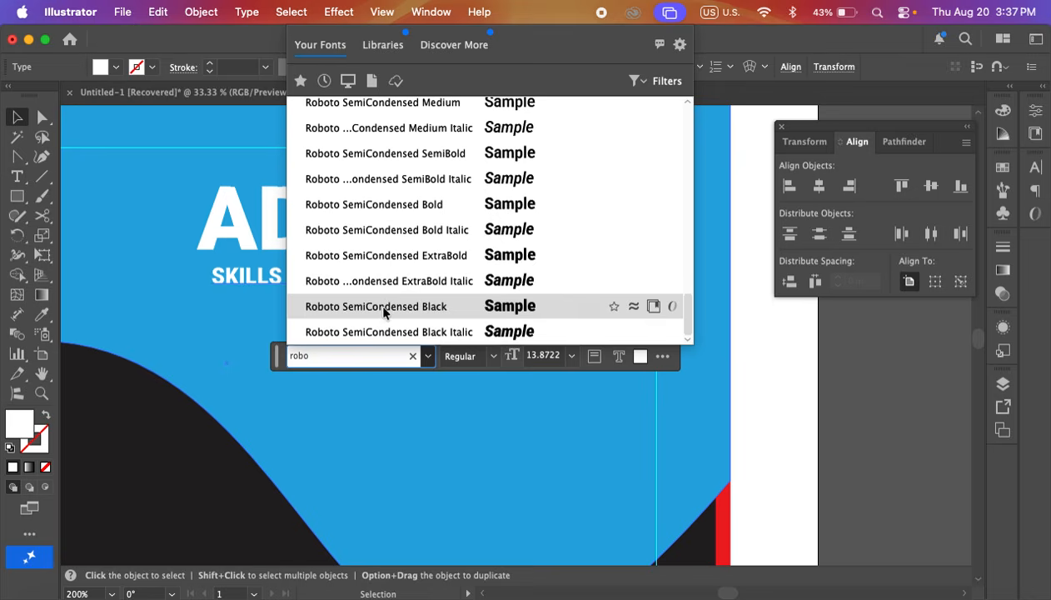
{"action": "scroll", "coordinate": [396, 283], "scroll_direction": "up", "scroll_amount": 2}
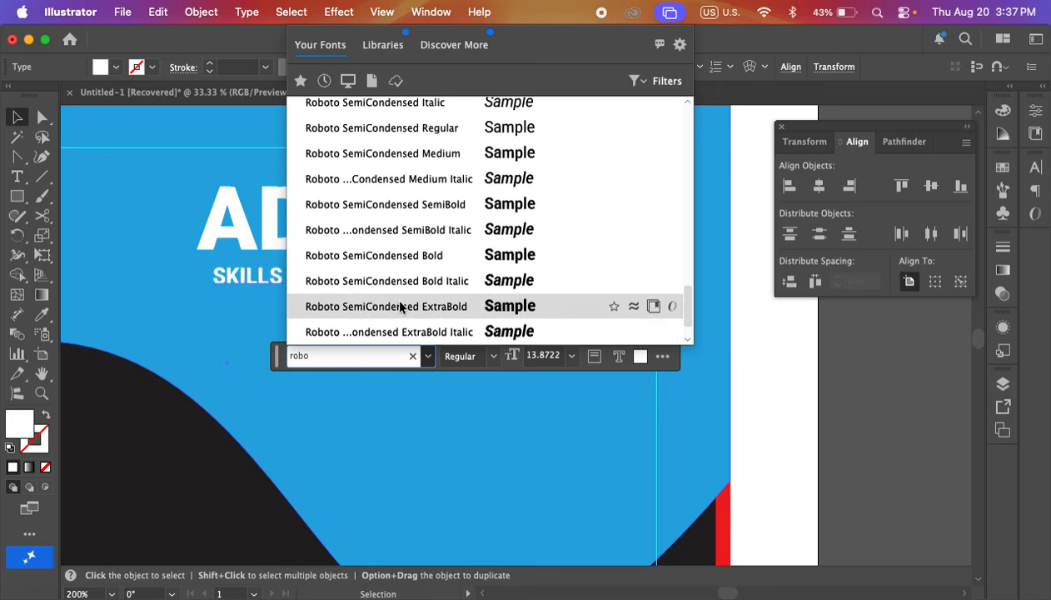
{"action": "left_click", "coordinate": [399, 306]}
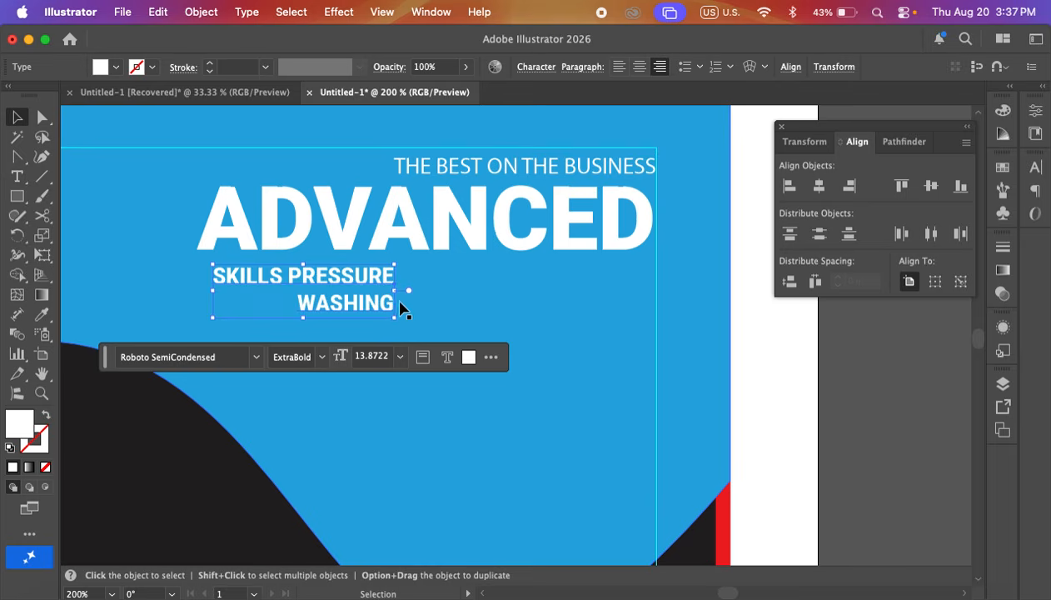
- Place the SKILLS PRESSURE WASHING text under the right end of ADVANCED, enlarge it to about 22 pt, and deselect it
{"action": "left_click_drag", "start_coordinate": [390, 282], "coordinate": [630, 266]}
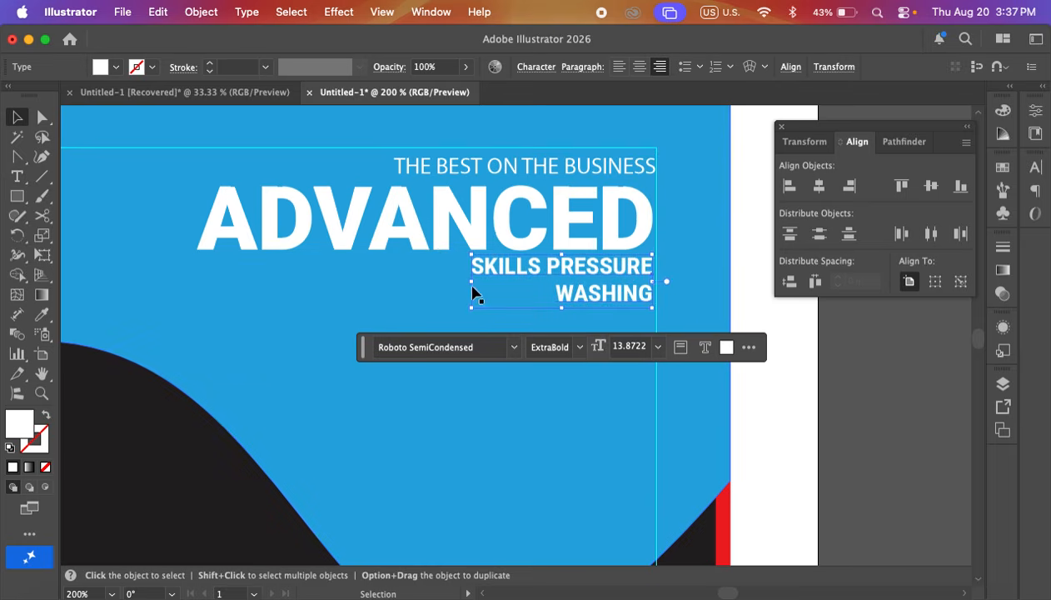
{"action": "left_click_drag", "start_coordinate": [475, 285], "coordinate": [363, 315]}
{"action": "left_click_drag", "start_coordinate": [564, 275], "coordinate": [606, 334]}
{"action": "key", "text": "super+z"}
{"action": "left_click", "coordinate": [816, 348]}
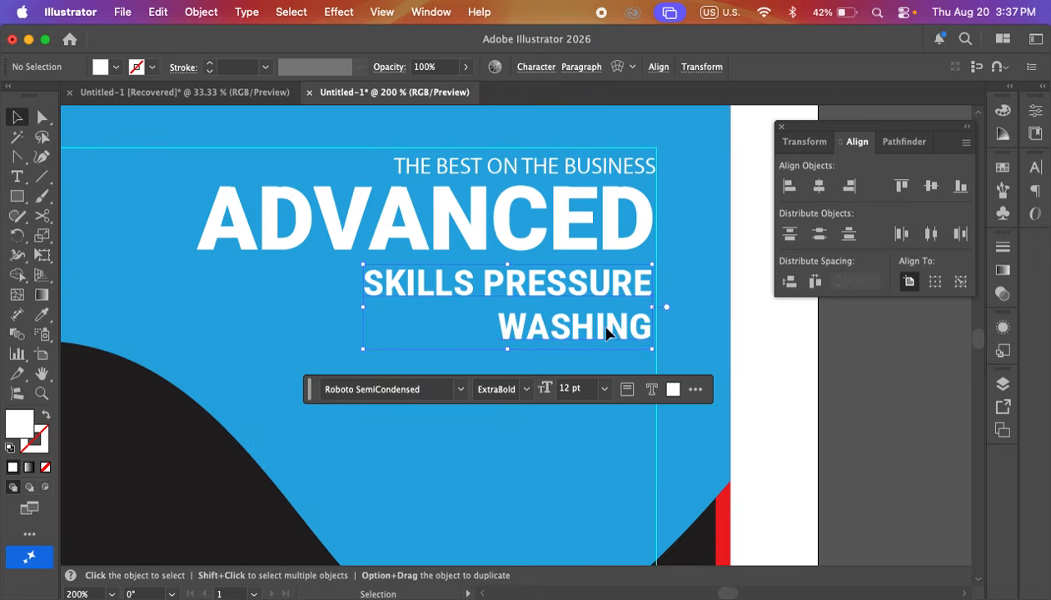
{"action": "left_click", "coordinate": [839, 385]}
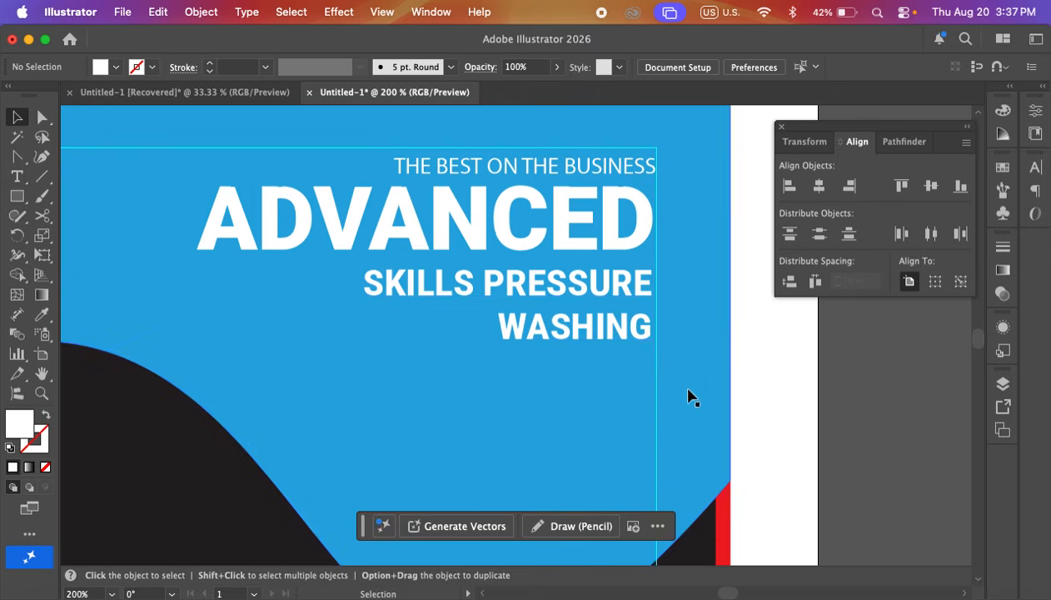
- Tighten the leading of the SKILLS PRESSURE WASHING text to 21 pt and deselect it
{"action": "left_click", "coordinate": [604, 331]}
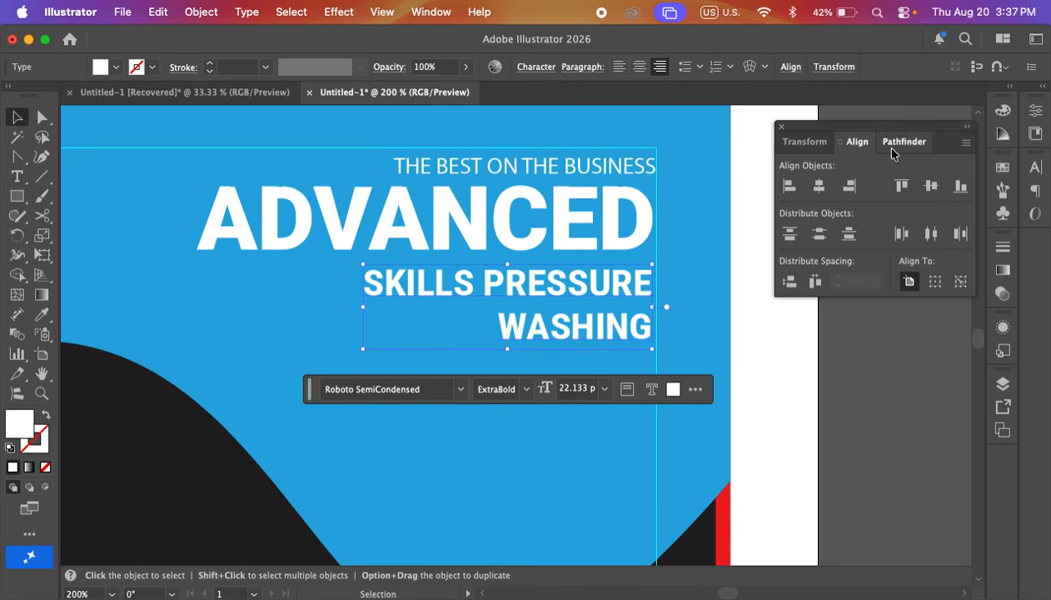
{"action": "left_click_drag", "start_coordinate": [917, 127], "coordinate": [914, 124]}
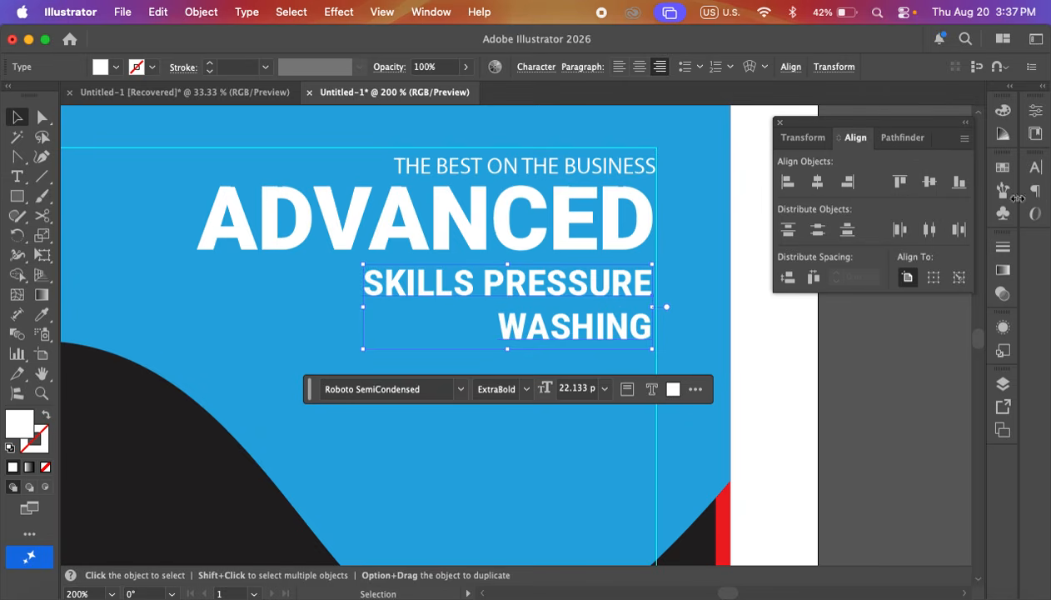
{"action": "left_click", "coordinate": [1034, 169]}
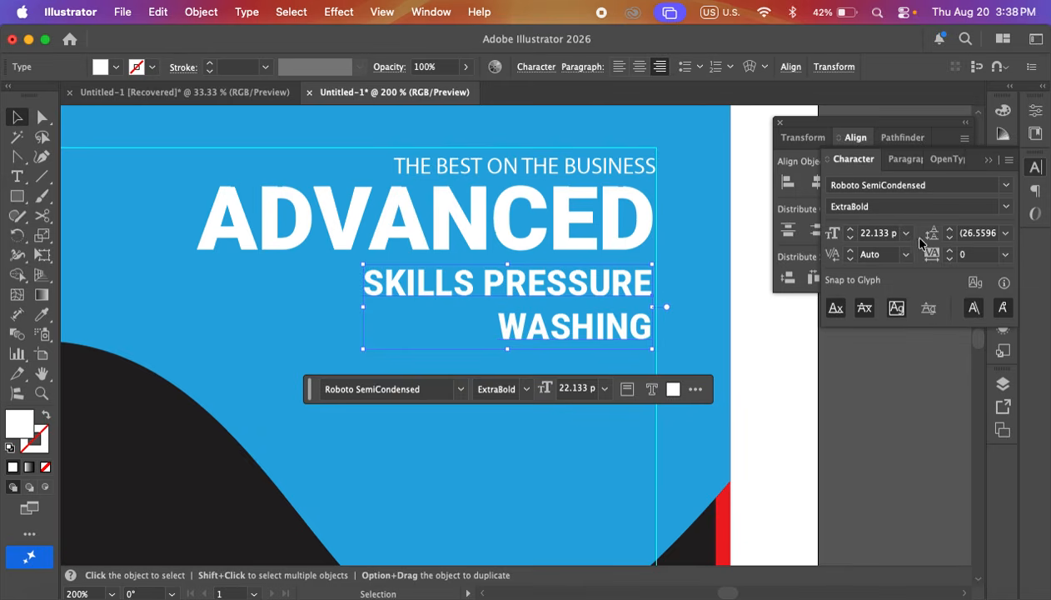
{"action": "left_click", "coordinate": [949, 242]}
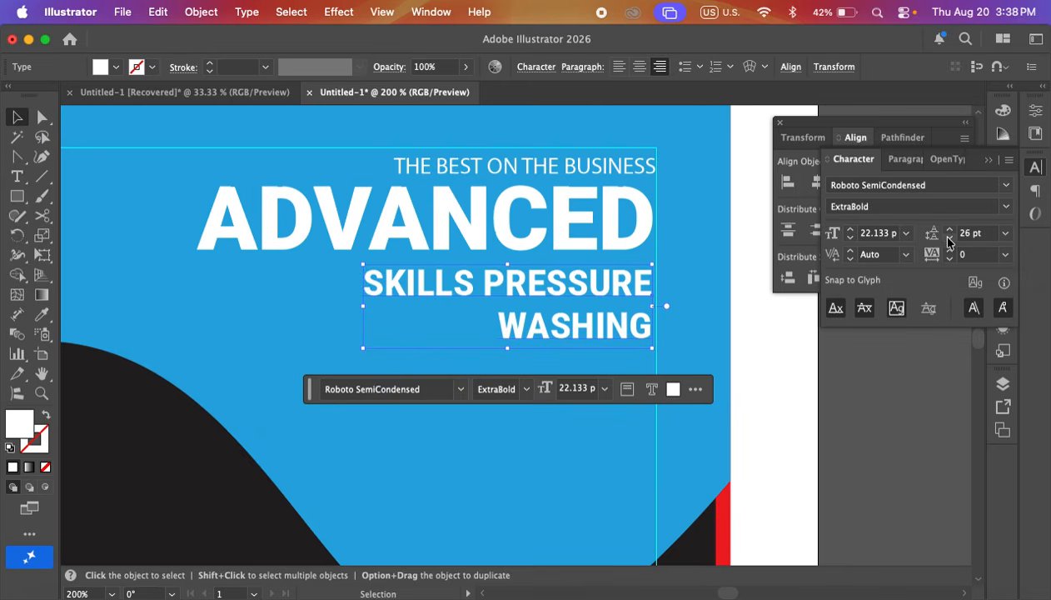
{"action": "left_click", "coordinate": [949, 242]}
{"action": "left_click", "coordinate": [949, 241]}
{"action": "left_click", "coordinate": [949, 242]}
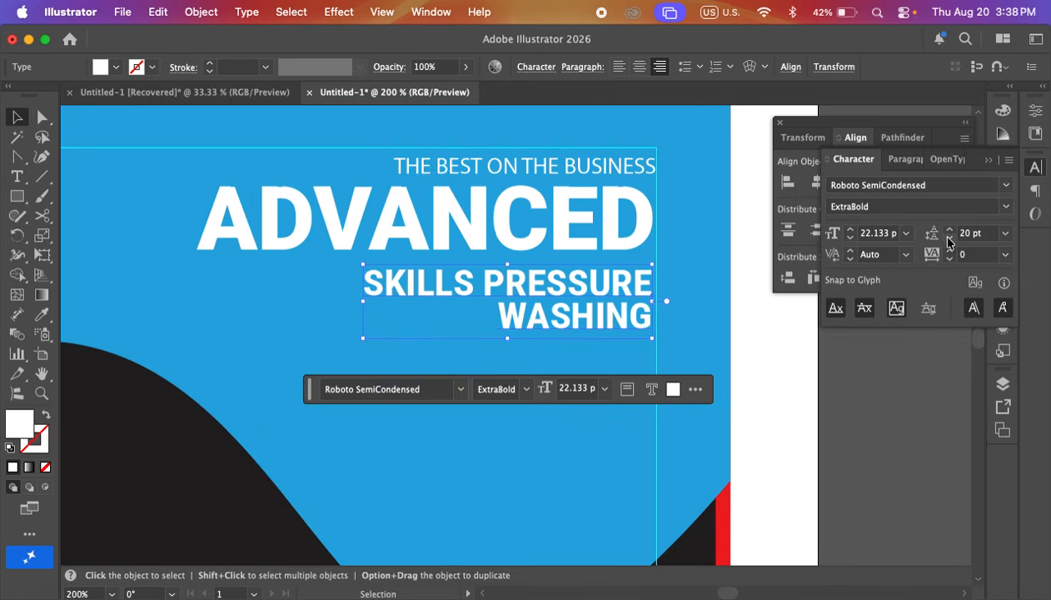
{"action": "left_click", "coordinate": [950, 230]}
{"action": "left_click", "coordinate": [834, 422]}
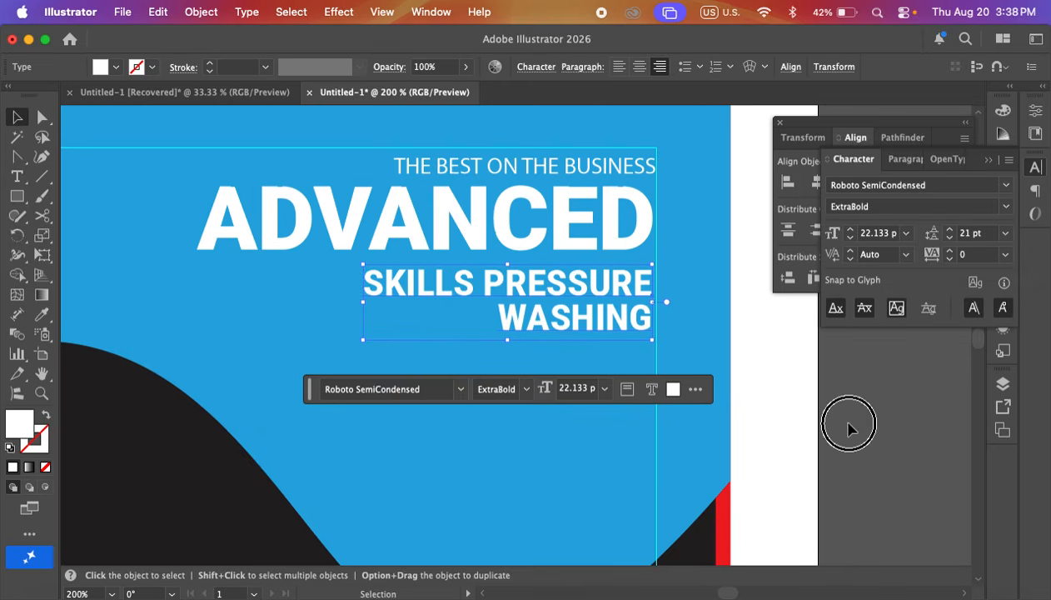
- Fill the ADVANCED heading with the orange swatch
{"action": "left_click_drag", "start_coordinate": [831, 423], "coordinate": [673, 382]}
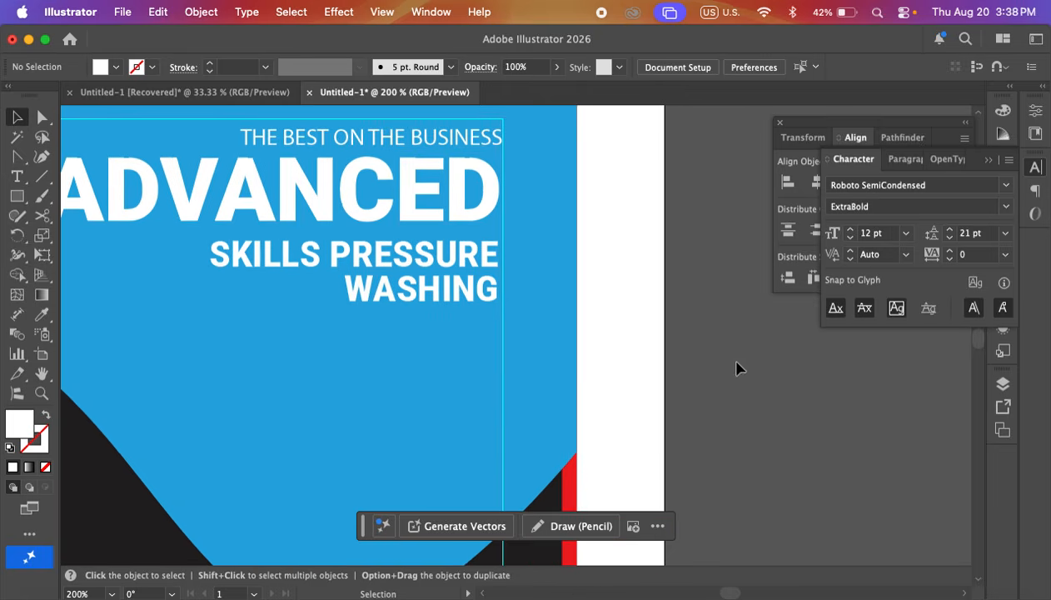
{"action": "left_click_drag", "start_coordinate": [737, 367], "coordinate": [754, 375]}
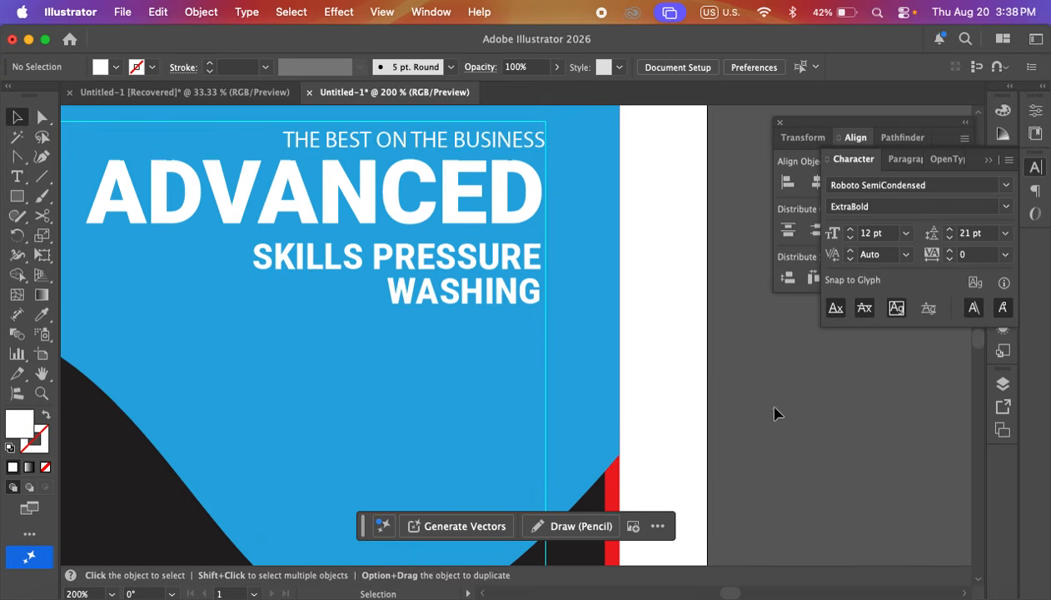
{"action": "scroll", "coordinate": [739, 421], "scroll_direction": "left", "scroll_amount": 3}
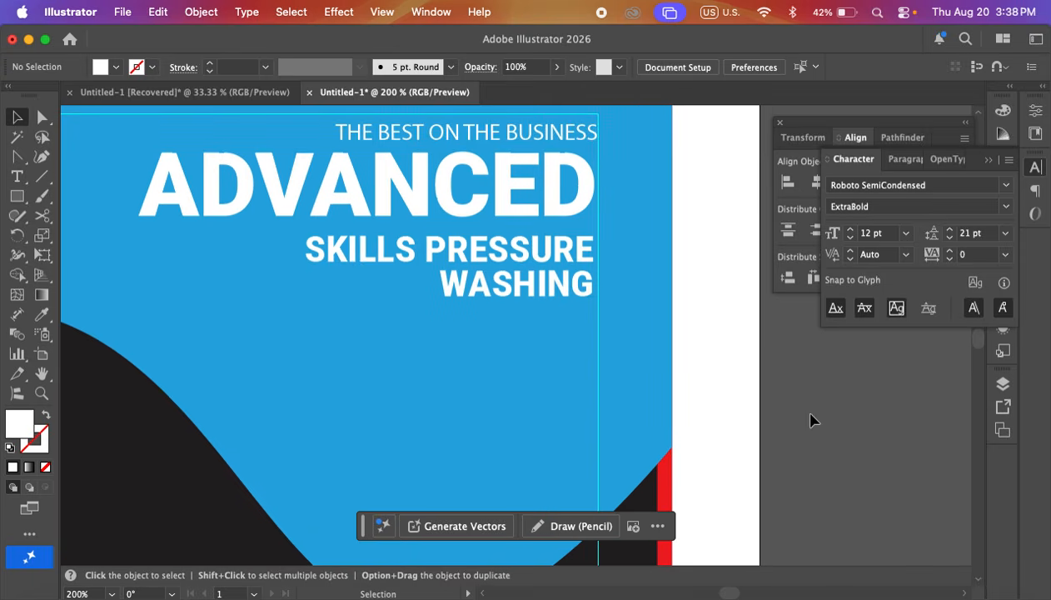
{"action": "left_click", "coordinate": [552, 267]}
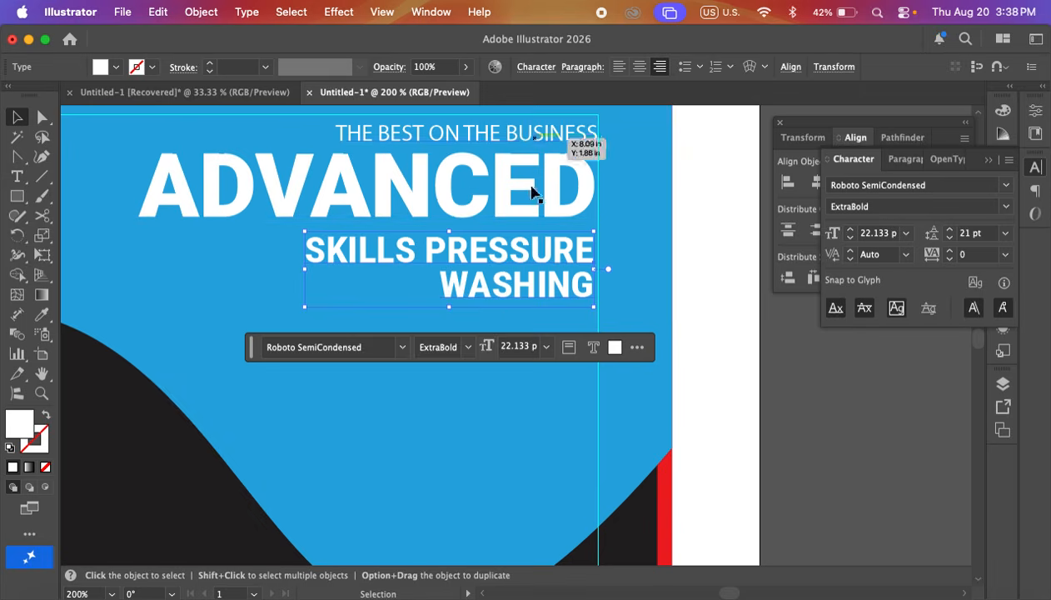
{"action": "left_click", "coordinate": [291, 177]}
{"action": "left_click", "coordinate": [117, 68]}
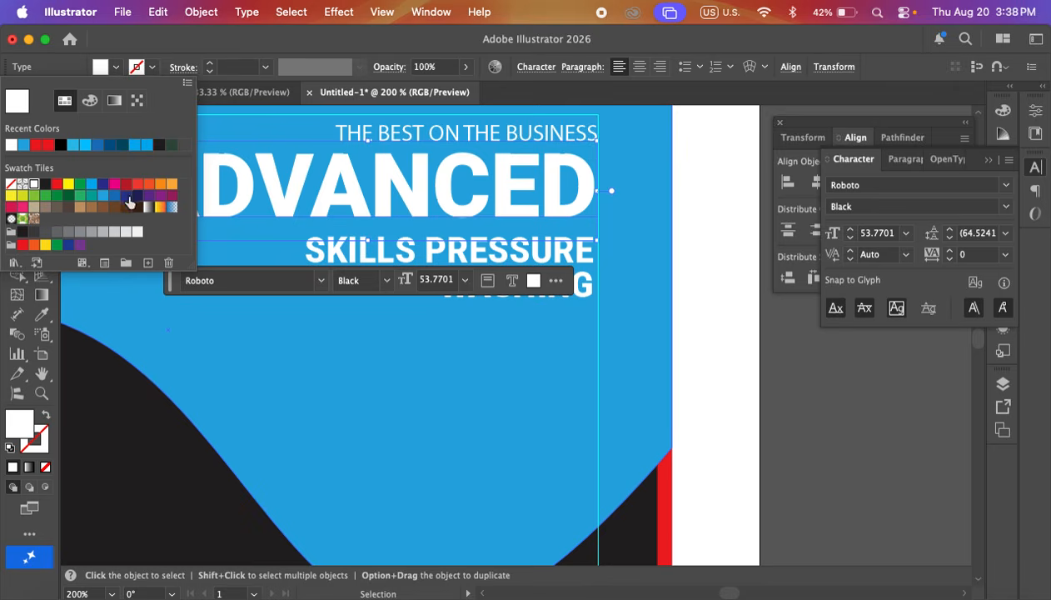
{"action": "left_click", "coordinate": [162, 185]}
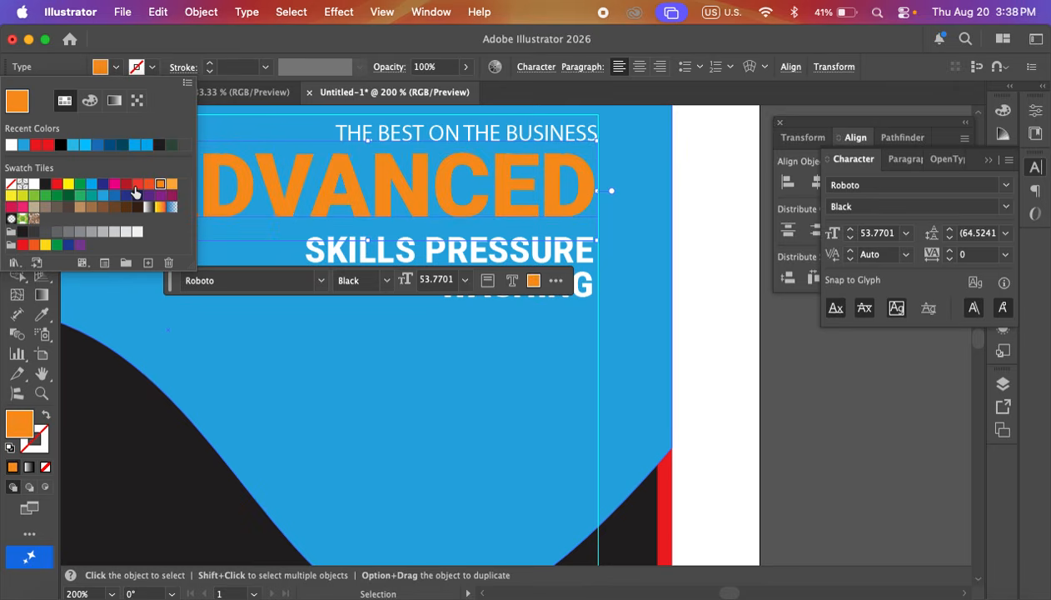
- Fill the ADVANCED heading with the red swatch C=0 M=90 Y=85 K=0 and deselect it
{"action": "left_click", "coordinate": [126, 185]}
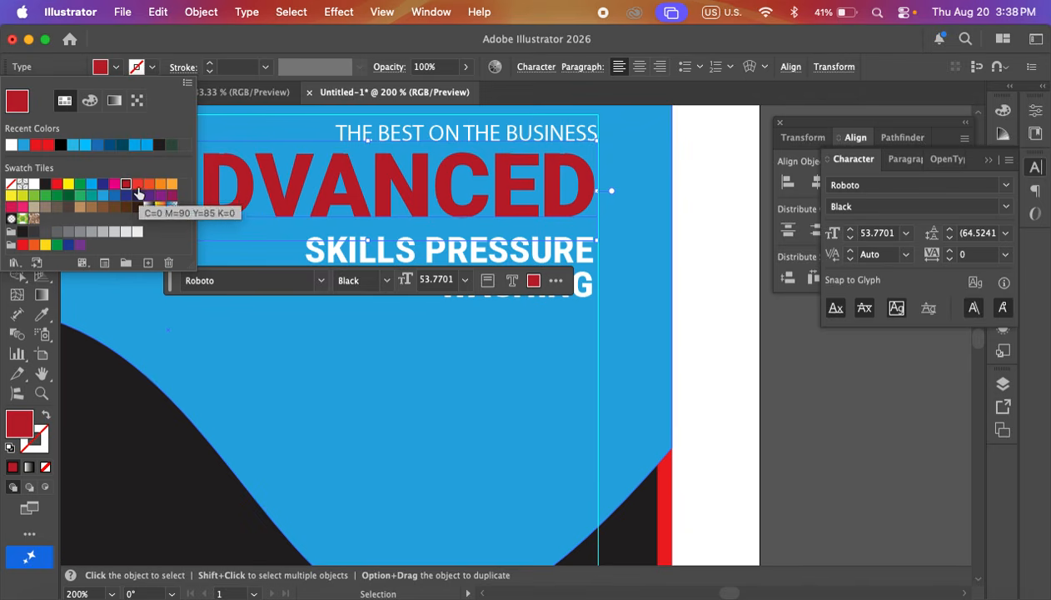
{"action": "left_click", "coordinate": [137, 186]}
{"action": "left_click", "coordinate": [793, 373]}
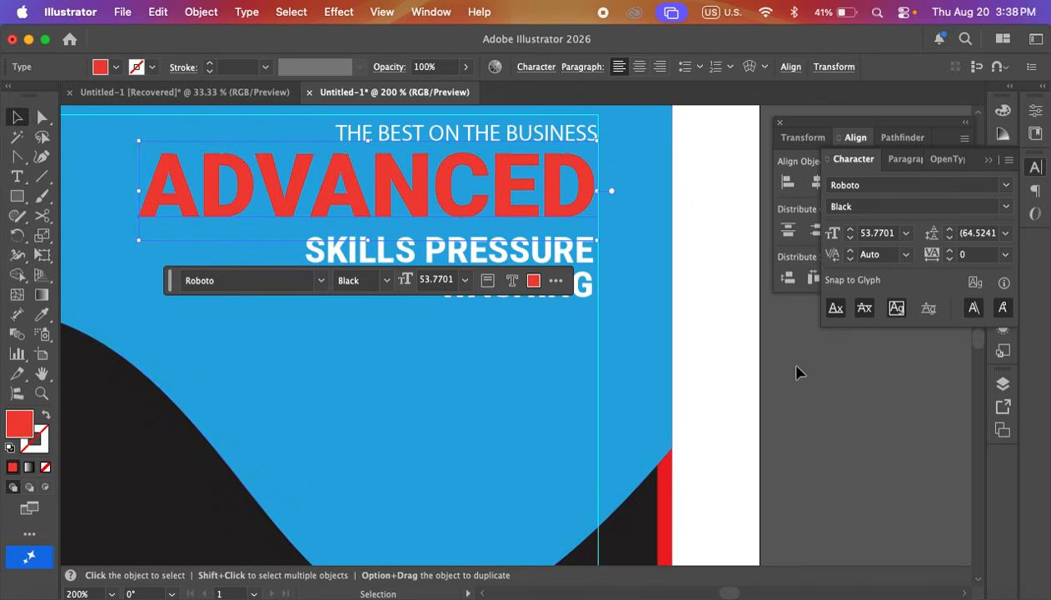
{"action": "left_click", "coordinate": [732, 353]}
{"action": "left_click_drag", "start_coordinate": [718, 392], "coordinate": [710, 373]}
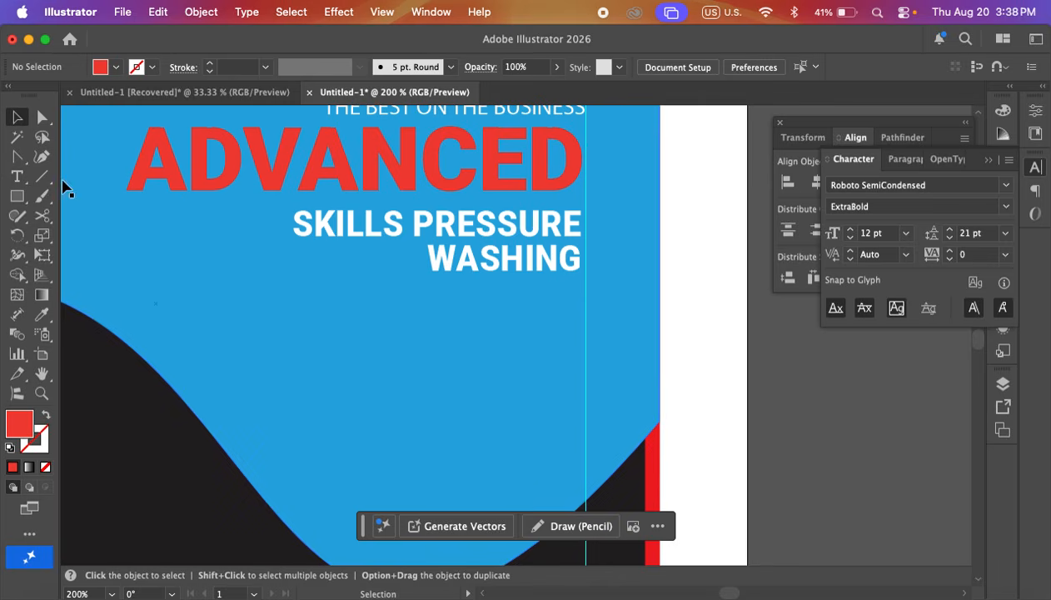
- Create a placeholder text area below SKILLS PRESSURE WASHING, ending at the right margin guide, and set its font style to Regular
{"action": "left_click", "coordinate": [20, 178]}
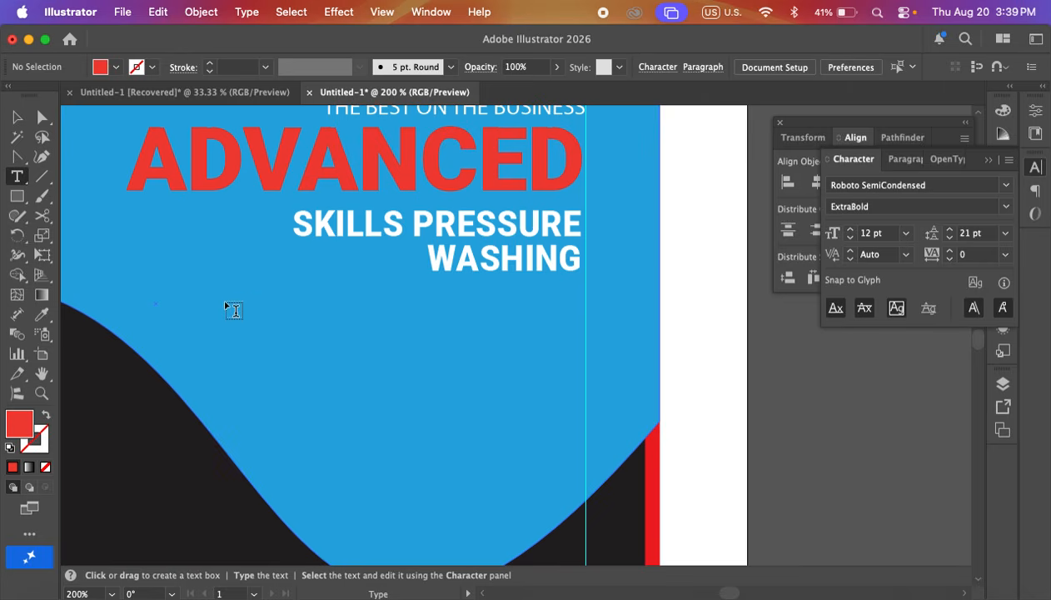
{"action": "left_click_drag", "start_coordinate": [224, 302], "coordinate": [585, 407]}
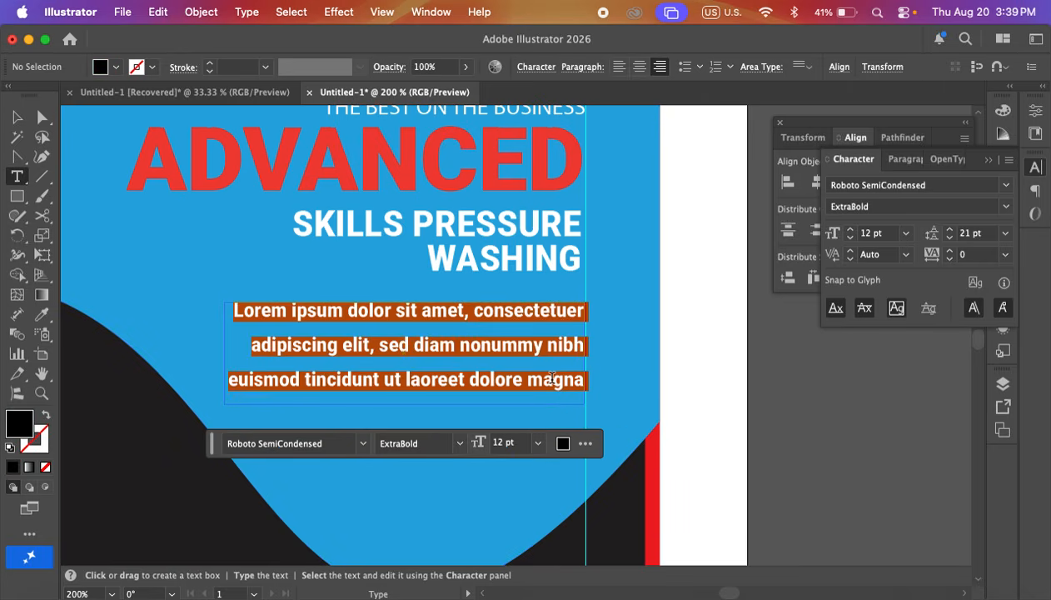
{"action": "left_click", "coordinate": [881, 208]}
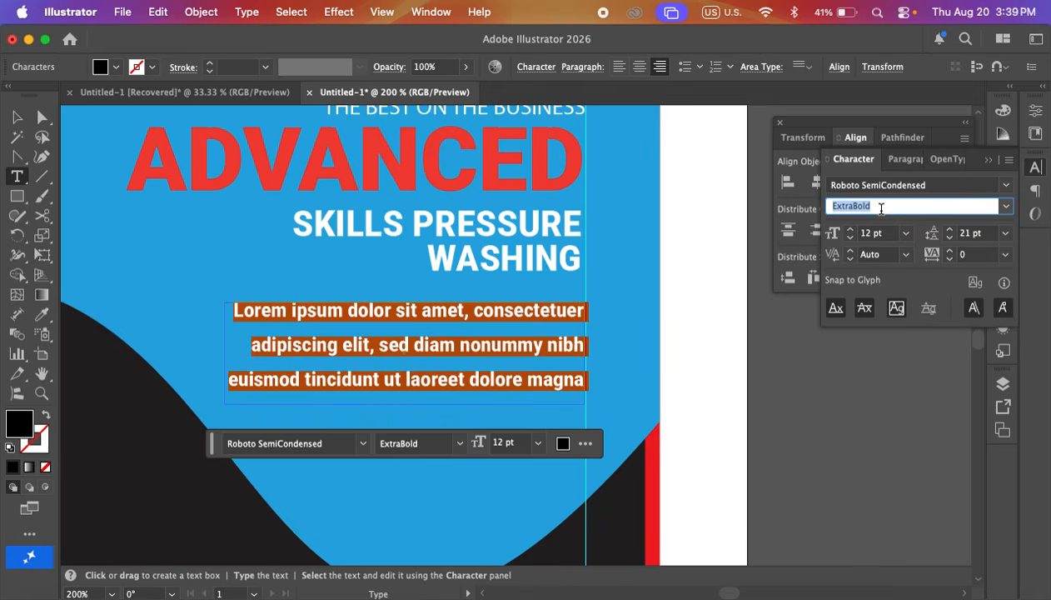
{"action": "left_click", "coordinate": [1007, 208]}
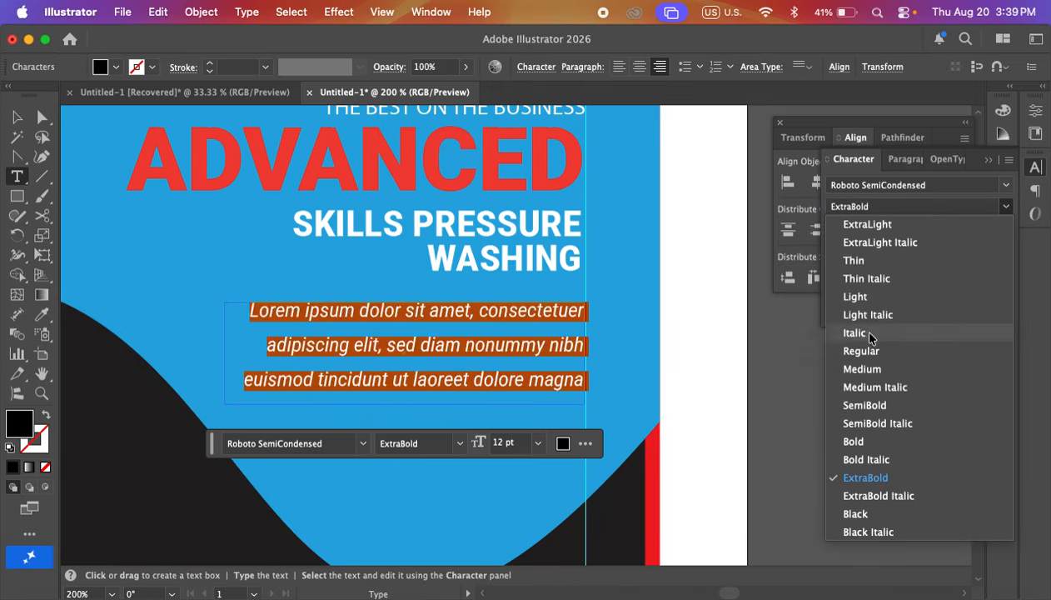
{"action": "left_click", "coordinate": [863, 351]}
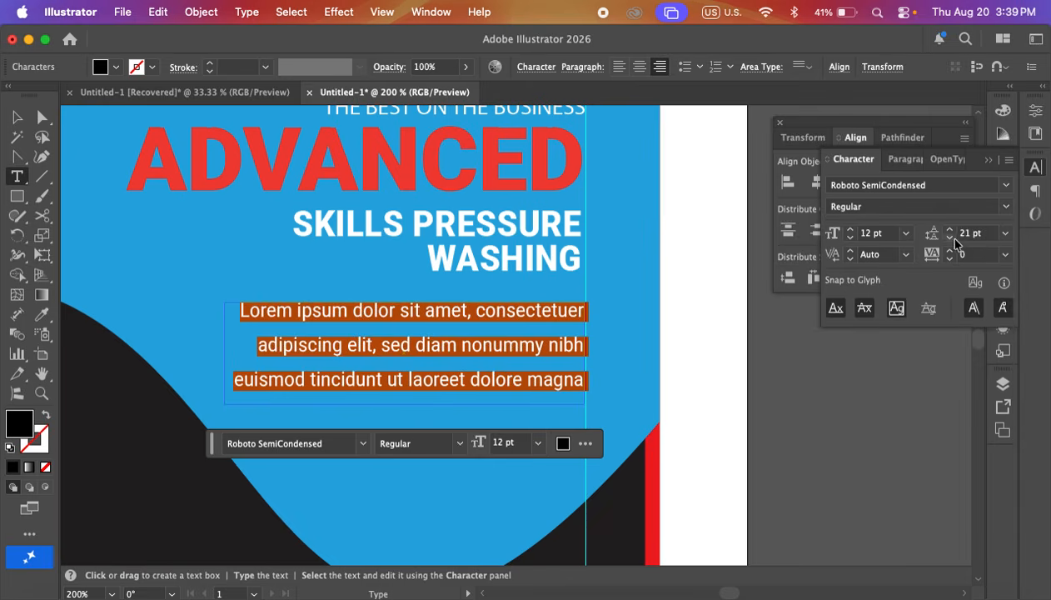
- Reduce the placeholder paragraph's leading to 15 pt and its font size to 9 pt
{"action": "left_click", "coordinate": [953, 240]}
{"action": "left_click", "coordinate": [953, 240]}
{"action": "left_click", "coordinate": [953, 240]}
{"action": "left_click", "coordinate": [953, 240]}
{"action": "left_click", "coordinate": [953, 240]}
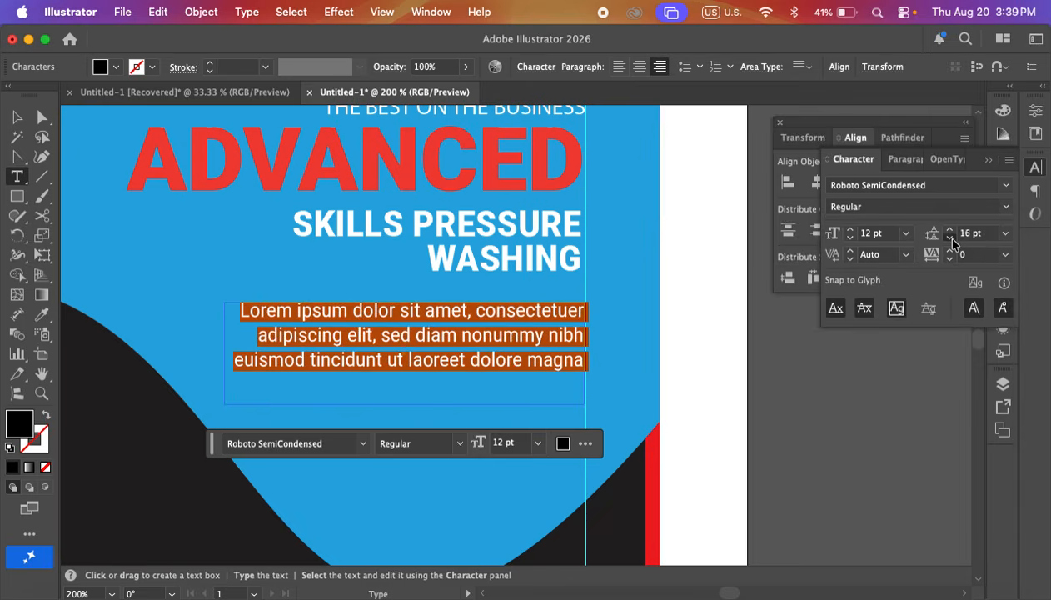
{"action": "left_click", "coordinate": [852, 239]}
{"action": "left_click", "coordinate": [851, 239]}
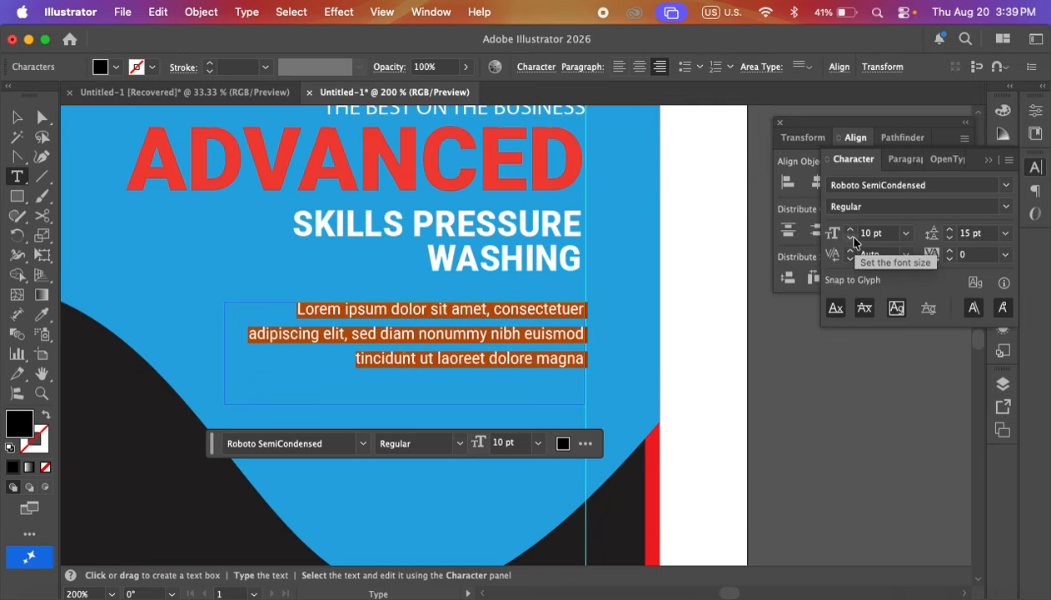
{"action": "left_click", "coordinate": [851, 239]}
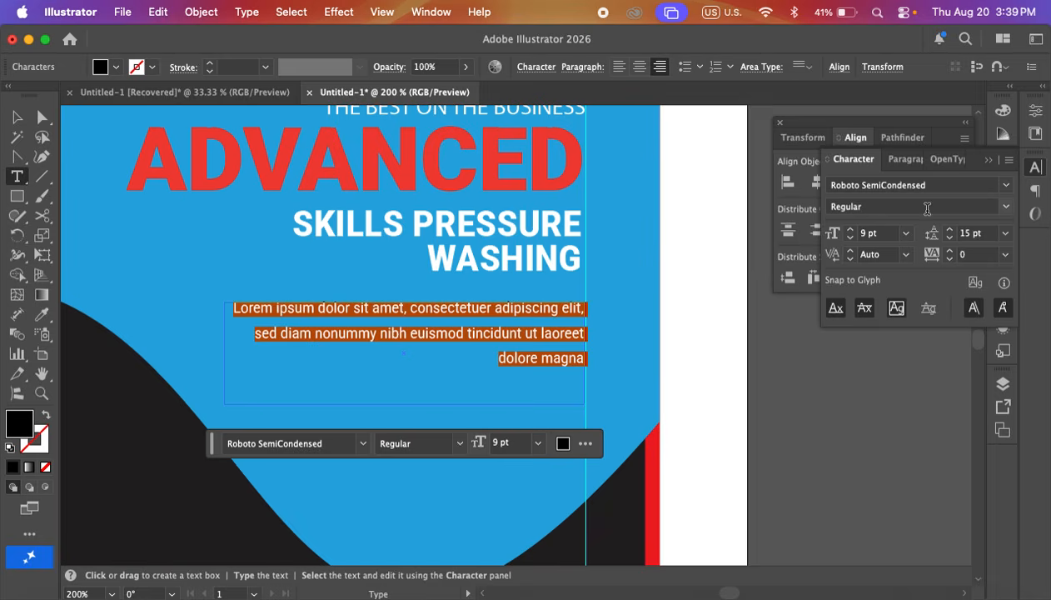
{"action": "left_click", "coordinate": [852, 239]}
{"action": "left_click", "coordinate": [851, 234]}
{"action": "left_click", "coordinate": [436, 335]}
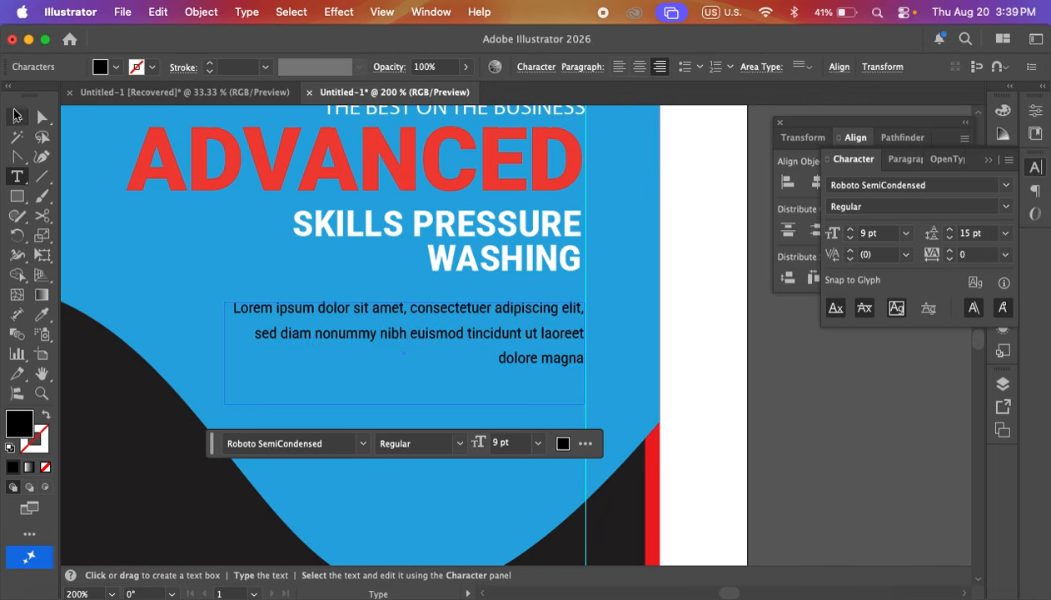
- Tighten the leading of the placeholder paragraph to 9 pt and deselect it
{"action": "left_click", "coordinate": [15, 116]}
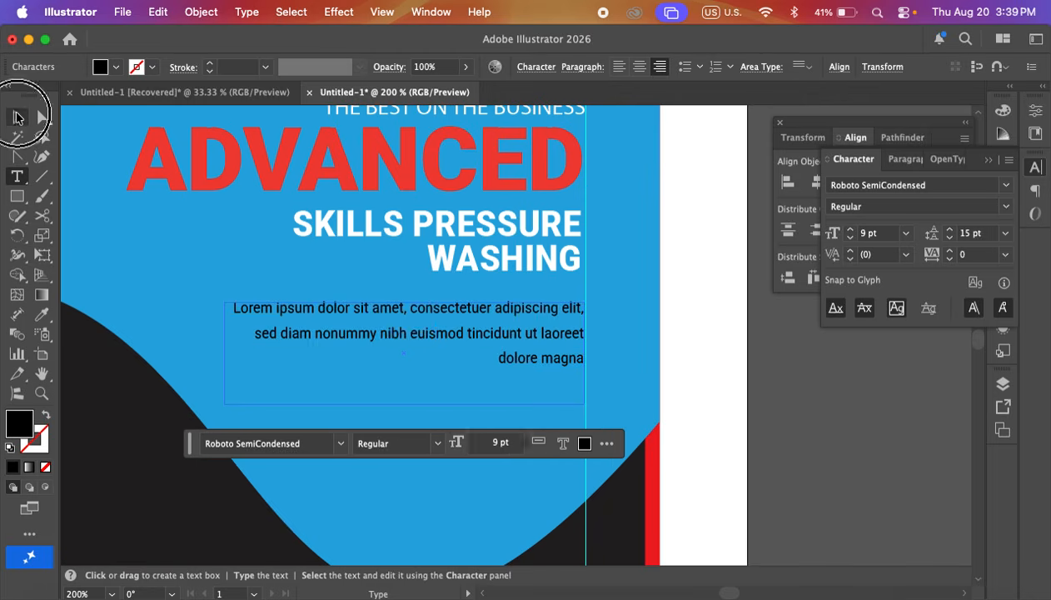
{"action": "left_click", "coordinate": [952, 239]}
{"action": "left_click", "coordinate": [952, 239]}
{"action": "left_click", "coordinate": [952, 239]}
{"action": "left_click", "coordinate": [952, 239]}
{"action": "left_click", "coordinate": [953, 240]}
{"action": "left_click", "coordinate": [952, 239]}
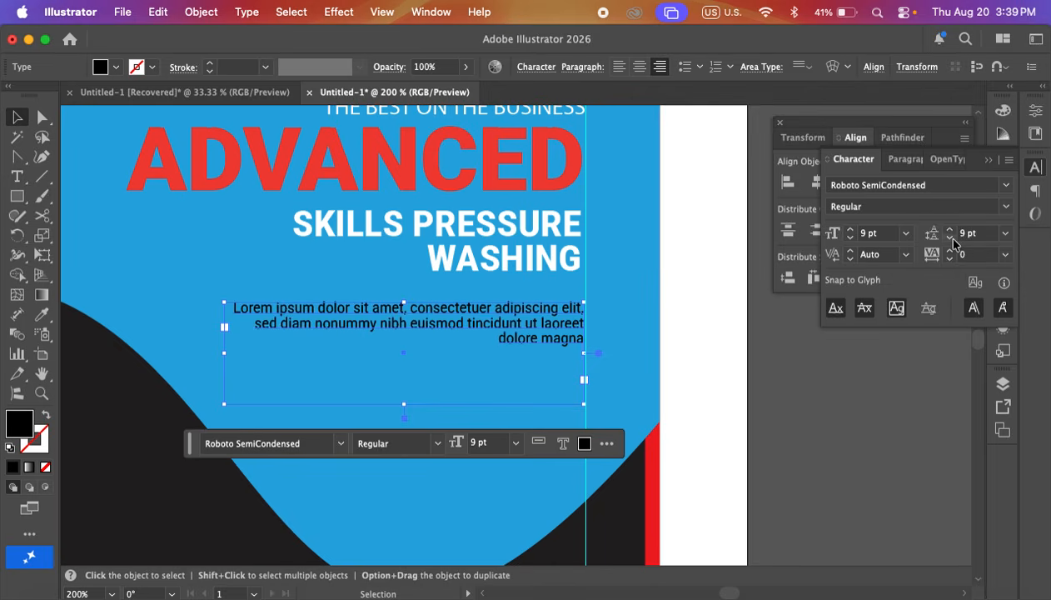
{"action": "left_click", "coordinate": [817, 412]}
- Shorten the placeholder text frame to fit its three lines, fill the text with white, and deselect it
{"action": "left_click", "coordinate": [519, 345]}
{"action": "left_click_drag", "start_coordinate": [404, 405], "coordinate": [416, 363]}
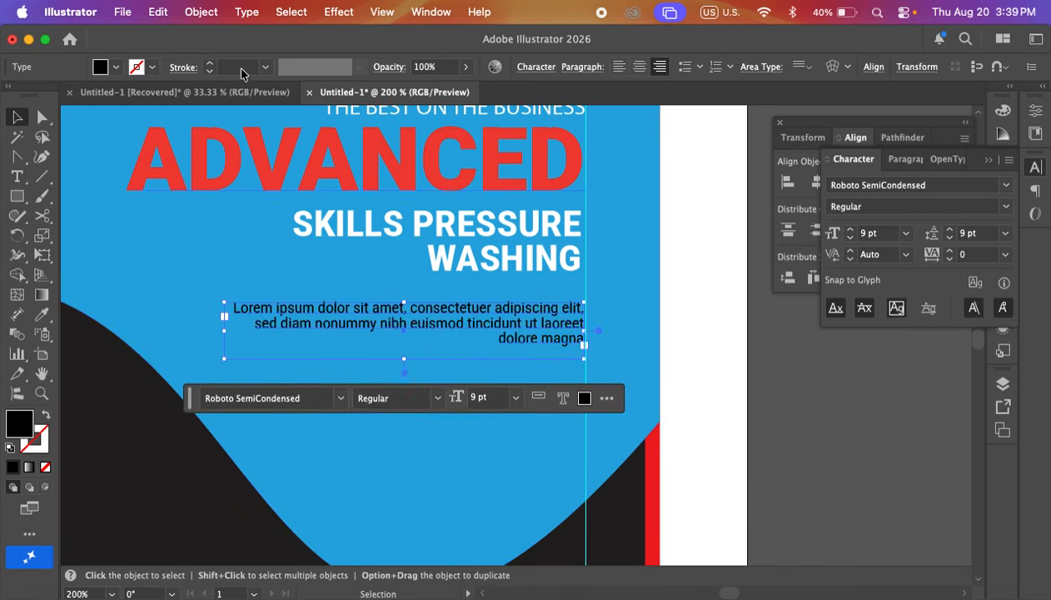
{"action": "left_click", "coordinate": [116, 67]}
{"action": "left_click", "coordinate": [23, 147]}
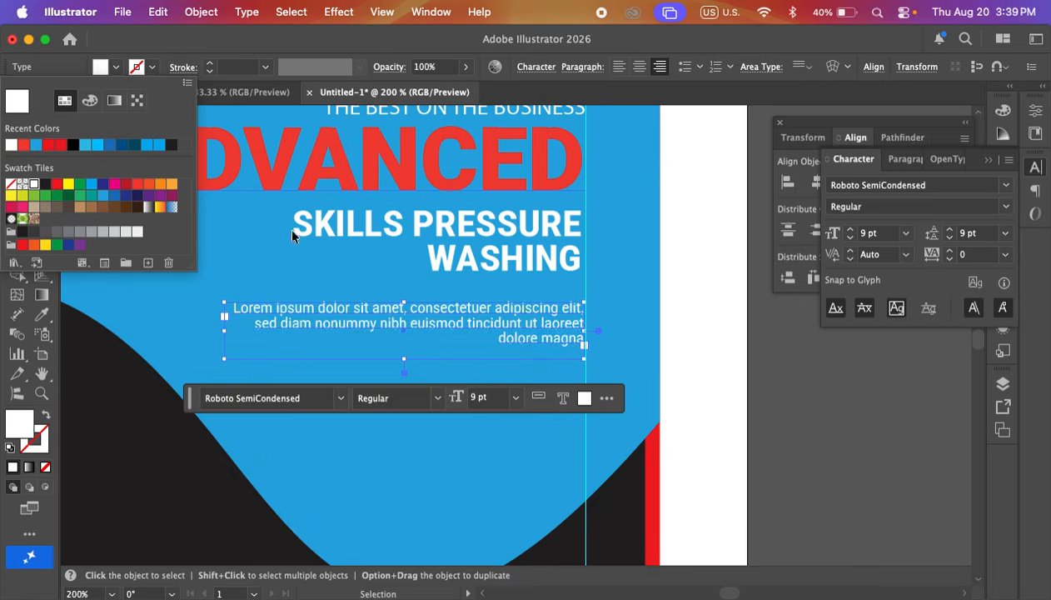
{"action": "left_click", "coordinate": [819, 370]}
{"action": "left_click", "coordinate": [816, 370]}
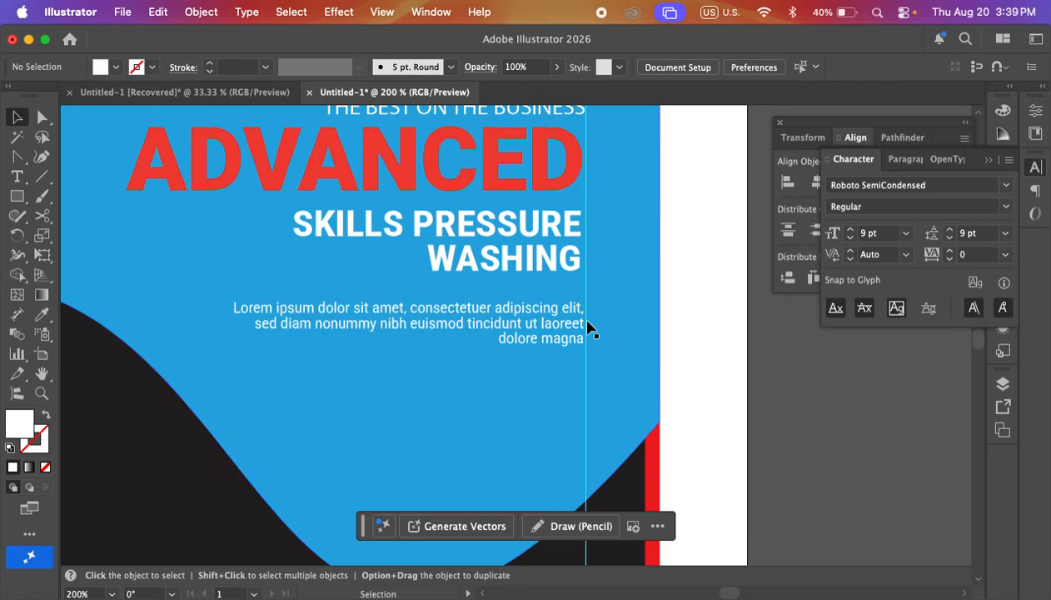
- Examine the whole flyer layout, checking the blue wave header and the empty dark area below it
{"action": "scroll", "coordinate": [589, 339], "scroll_direction": "down", "scroll_amount": 1, "text": "alt"}
{"action": "scroll", "coordinate": [589, 339], "scroll_direction": "down", "scroll_amount": 2}
{"action": "left_click_drag", "start_coordinate": [697, 403], "coordinate": [700, 314]}
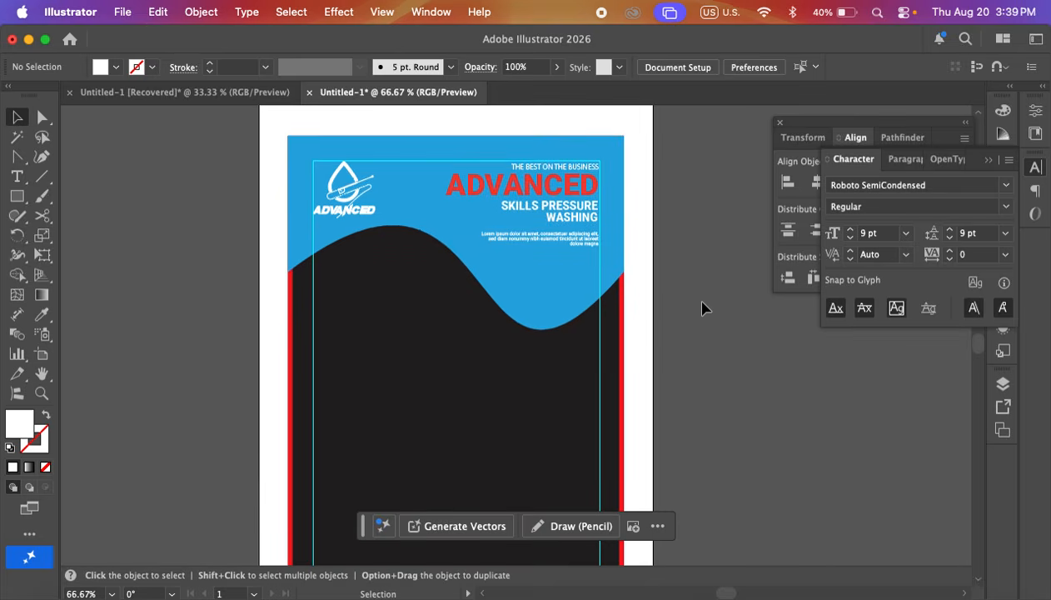
{"action": "scroll", "coordinate": [702, 302], "scroll_direction": "down", "scroll_amount": 1}
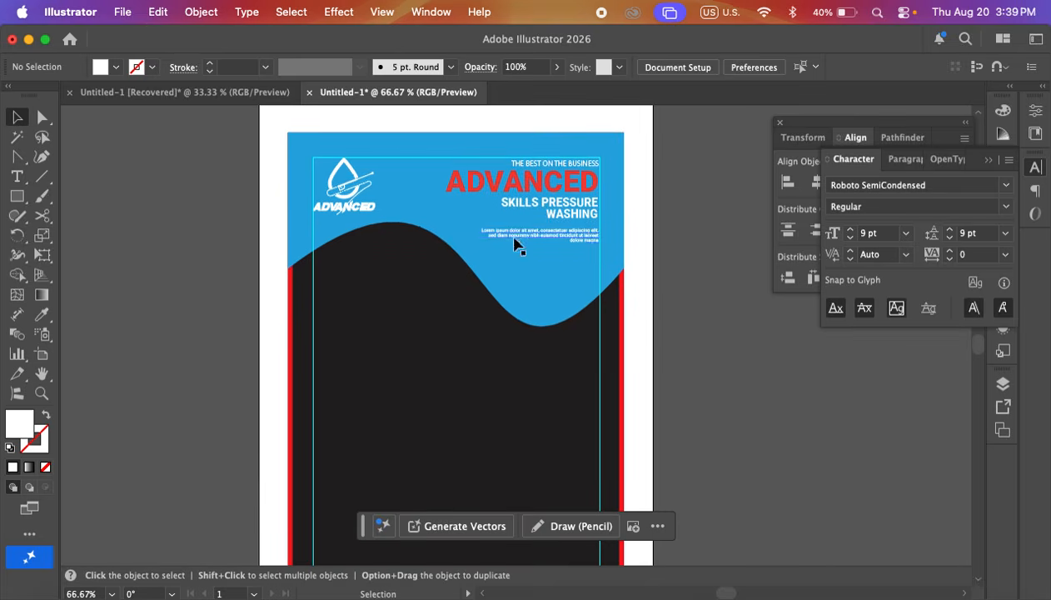
{"action": "left_click", "coordinate": [393, 164]}
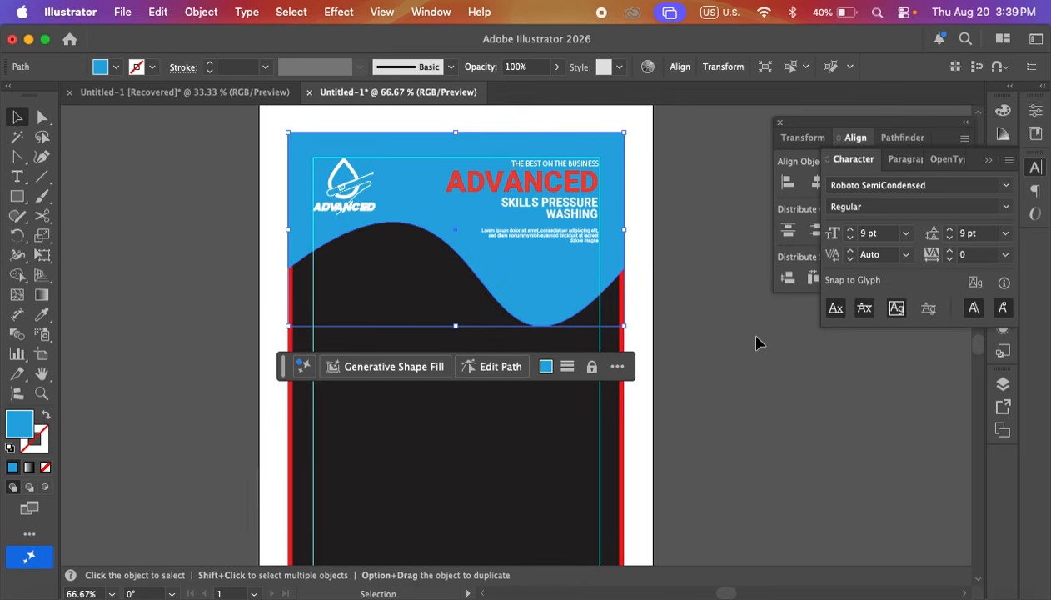
{"action": "left_click", "coordinate": [689, 345]}
{"action": "scroll", "coordinate": [690, 345], "scroll_direction": "down", "scroll_amount": 3}
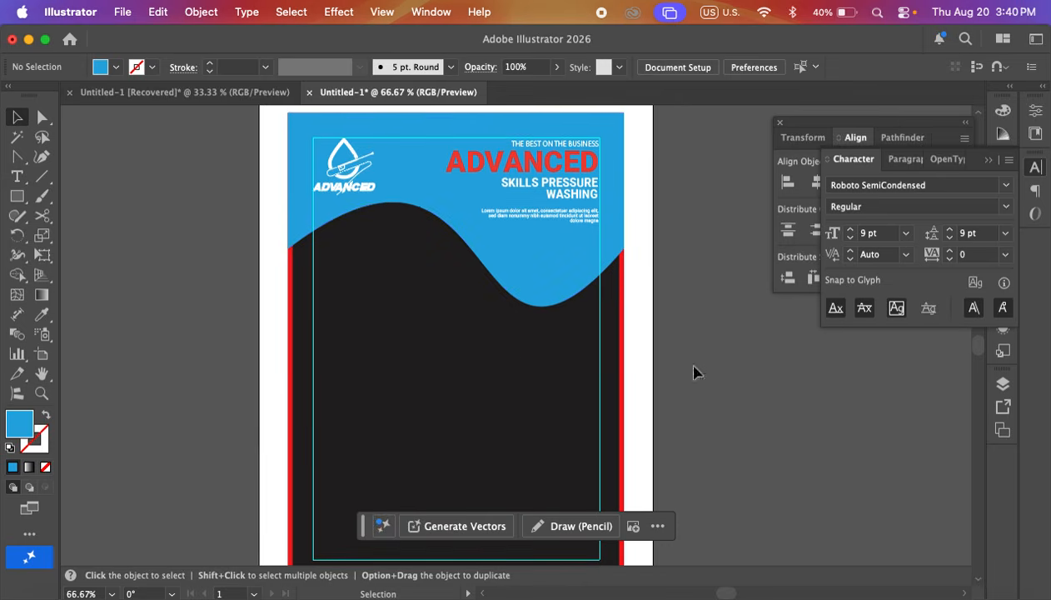
{"action": "scroll", "coordinate": [696, 371], "scroll_direction": "down", "scroll_amount": 2}
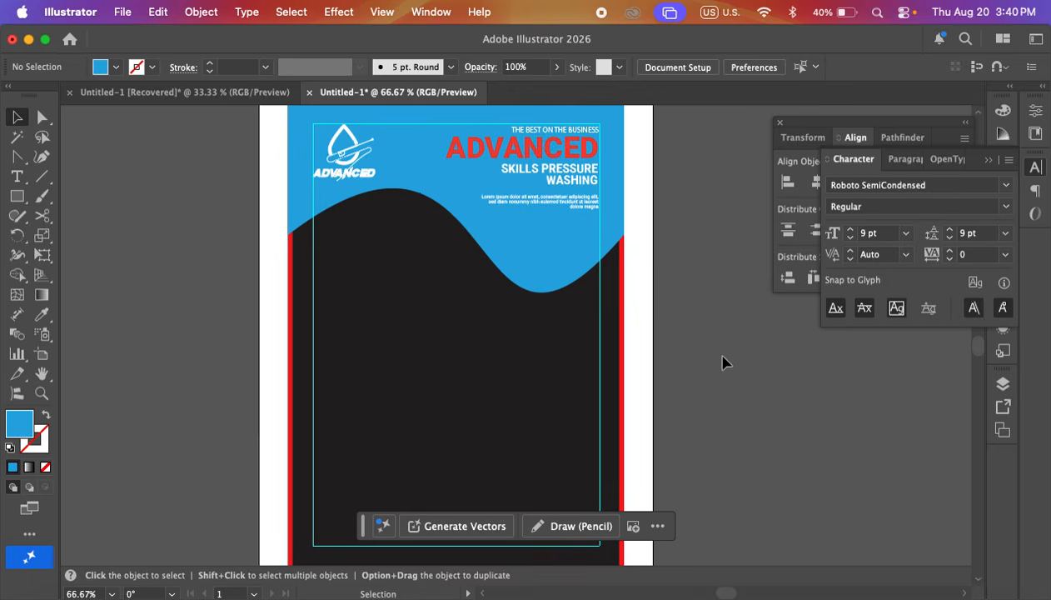
{"action": "left_click", "coordinate": [407, 165]}
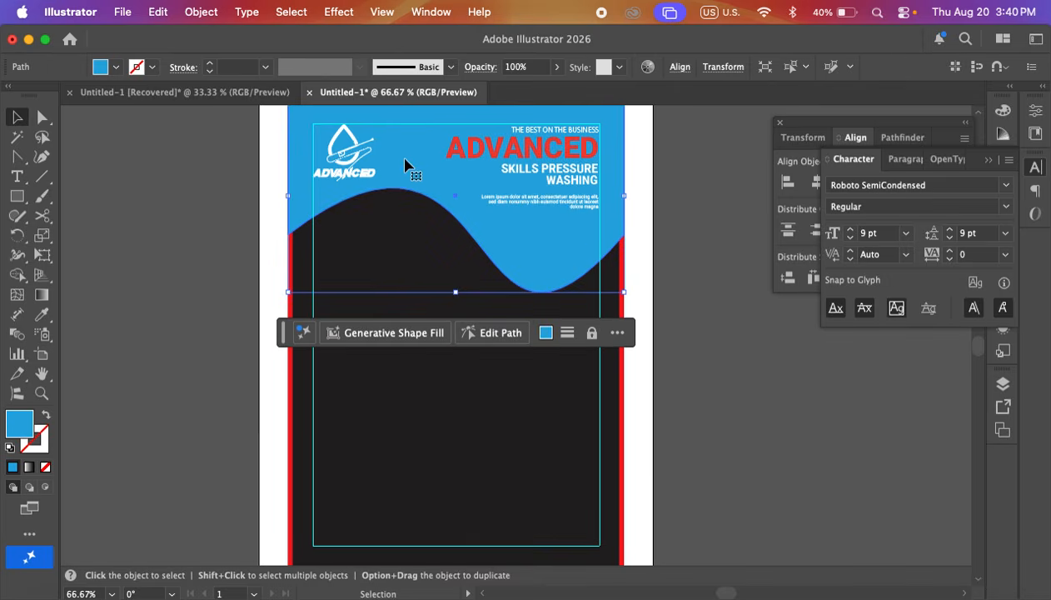
{"action": "left_click", "coordinate": [697, 250]}
- Duplicate the blue wave shape into the lower part of the flyer, just above the bottom edge
{"action": "left_click", "coordinate": [429, 183]}
{"action": "left_click_drag", "start_coordinate": [434, 174], "coordinate": [442, 438]}
{"action": "scroll", "coordinate": [448, 400], "scroll_direction": "down", "scroll_amount": 3}
- Reflect the duplicated blue wave across the horizontal axis
{"action": "right_click", "coordinate": [475, 314]}
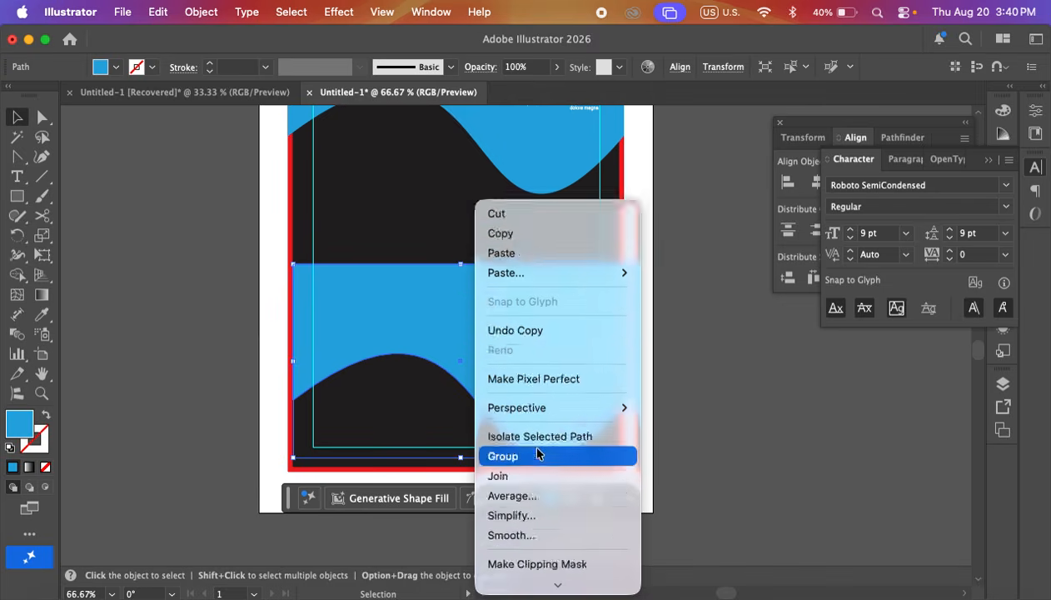
{"action": "scroll", "coordinate": [537, 454], "scroll_direction": "down", "scroll_amount": 5}
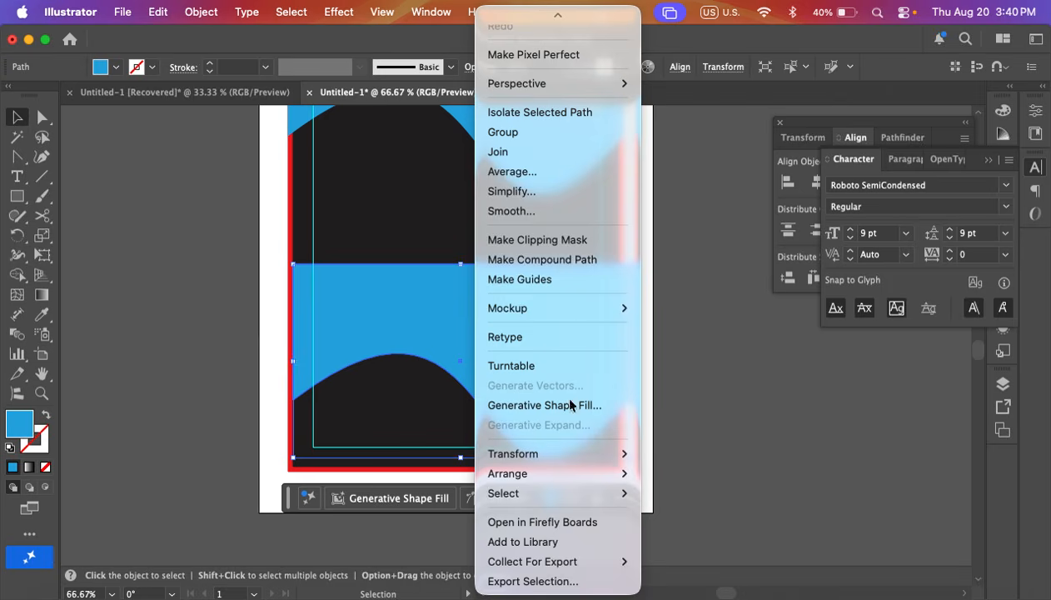
{"action": "mouse_move", "coordinate": [558, 453]}
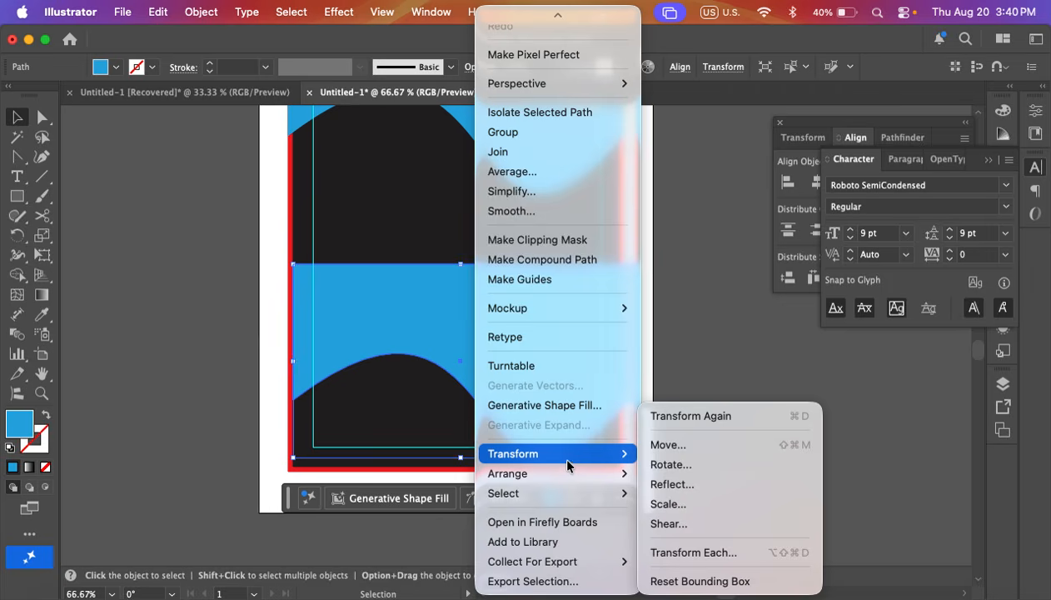
{"action": "left_click", "coordinate": [698, 484]}
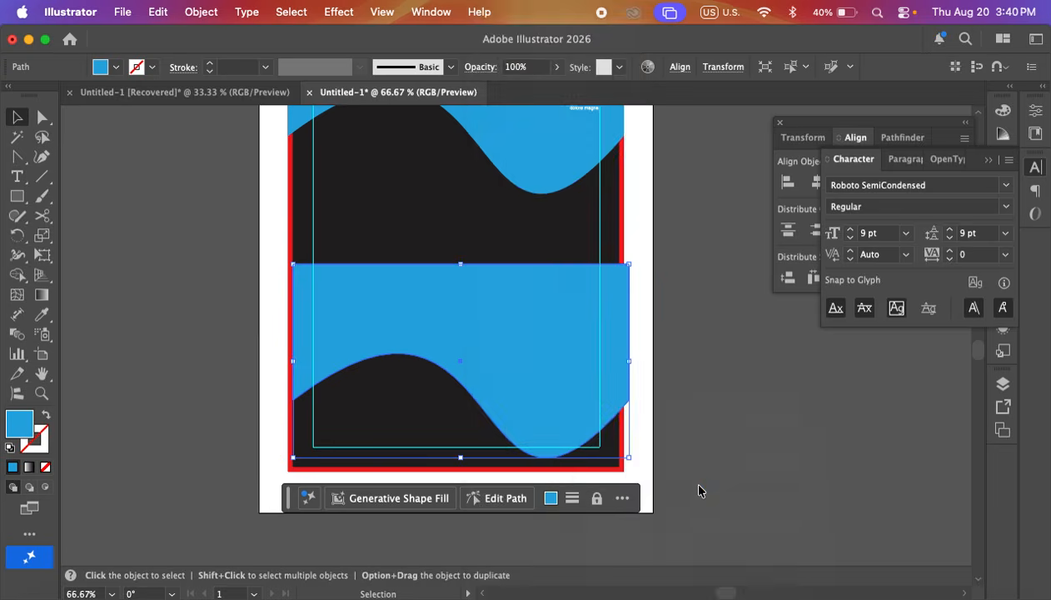
{"action": "left_click_drag", "start_coordinate": [553, 182], "coordinate": [760, 237]}
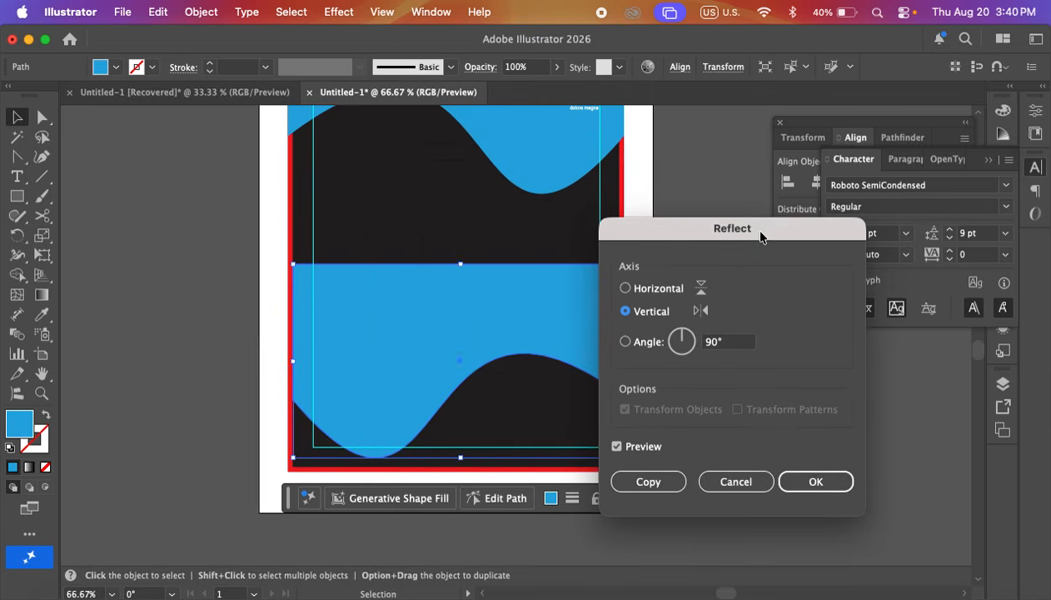
{"action": "left_click", "coordinate": [625, 289]}
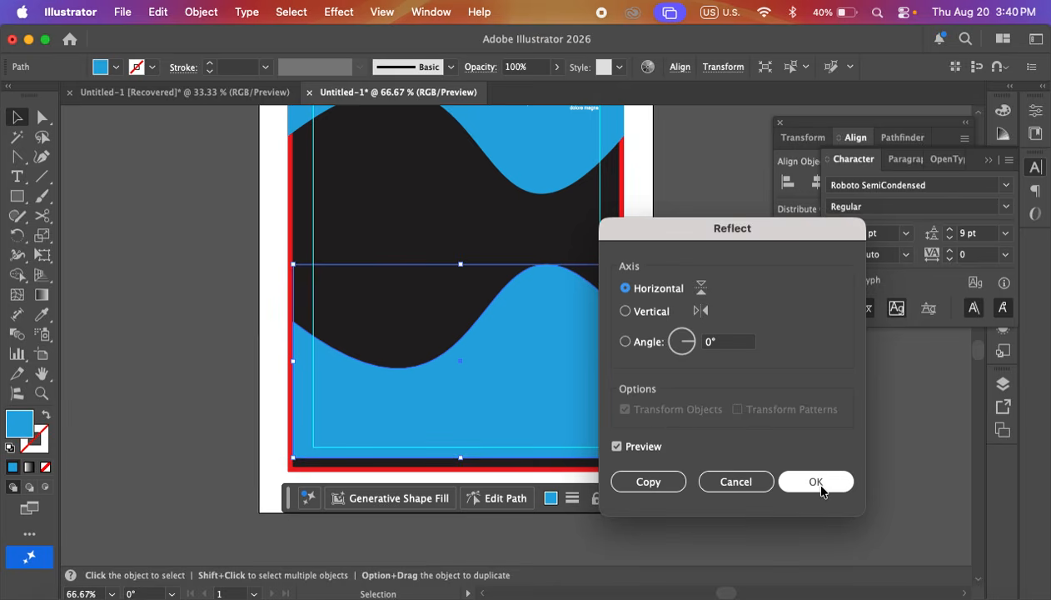
{"action": "left_click", "coordinate": [819, 483]}
- Reflect the lower blue wave across the vertical axis so that its crest is on the left
{"action": "right_click", "coordinate": [528, 356]}
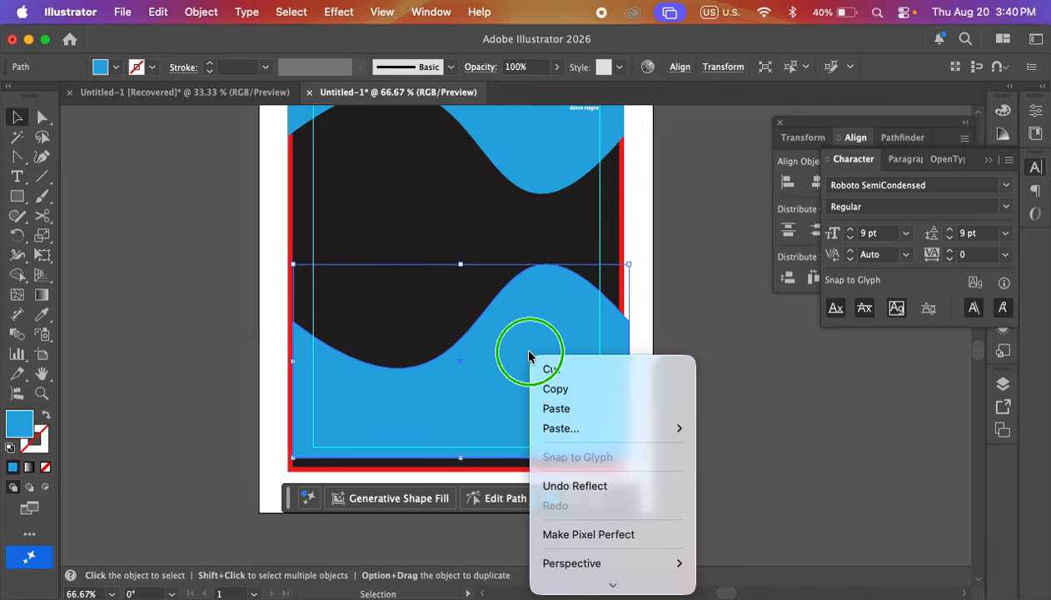
{"action": "scroll", "coordinate": [587, 479], "scroll_direction": "down", "scroll_amount": 8}
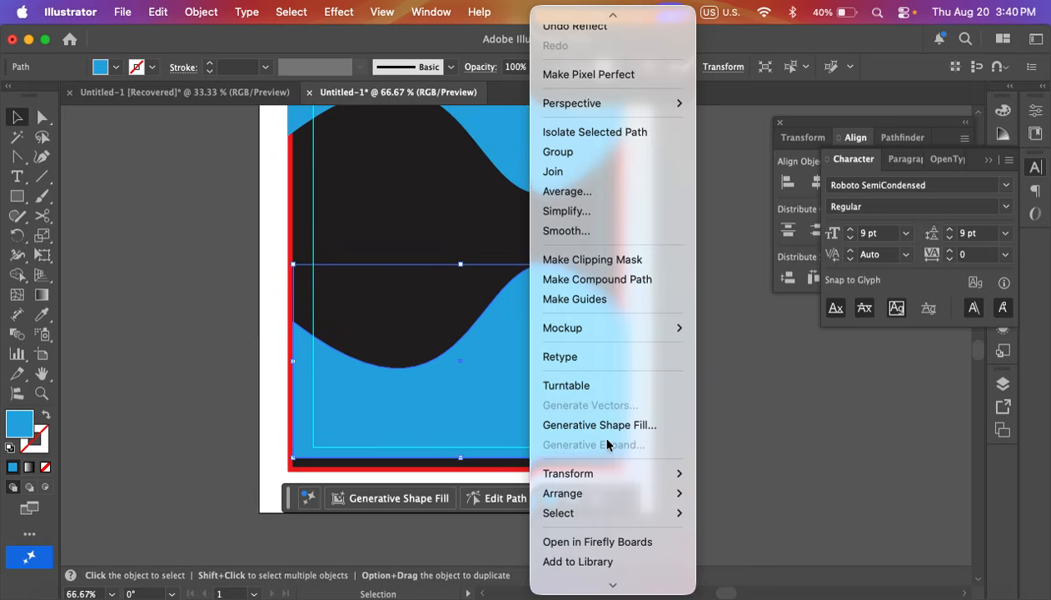
{"action": "scroll", "coordinate": [604, 439], "scroll_direction": "down", "scroll_amount": 1}
{"action": "mouse_move", "coordinate": [605, 452]}
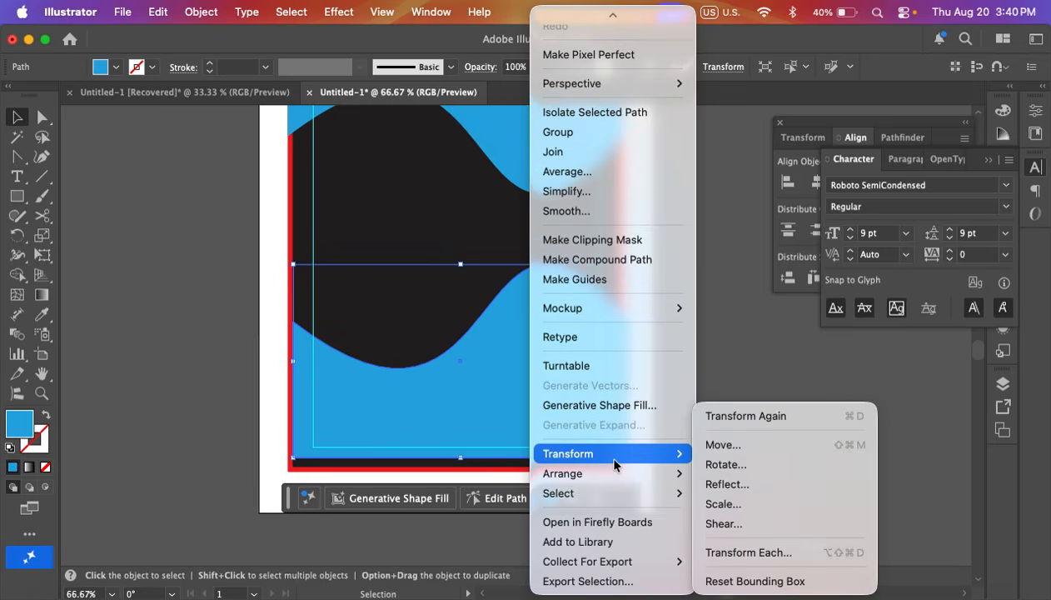
{"action": "left_click", "coordinate": [738, 483]}
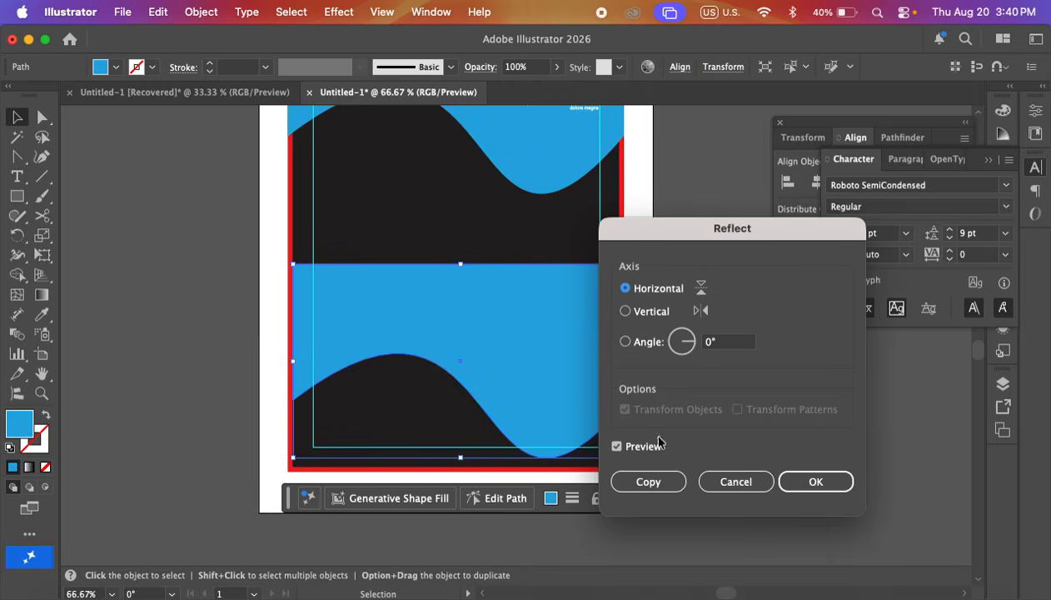
{"action": "left_click", "coordinate": [625, 312]}
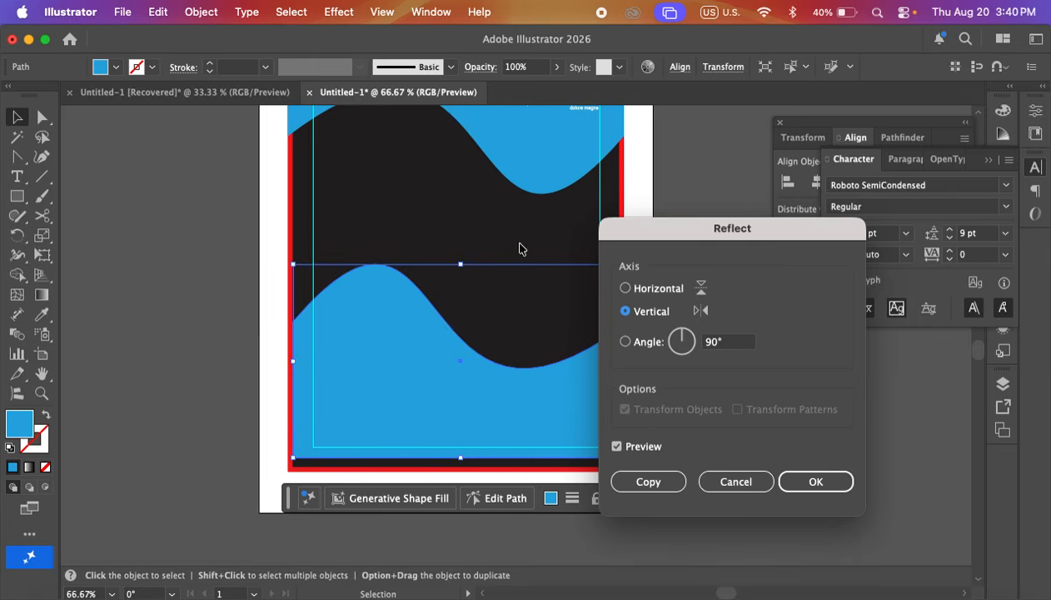
{"action": "left_click", "coordinate": [815, 482]}
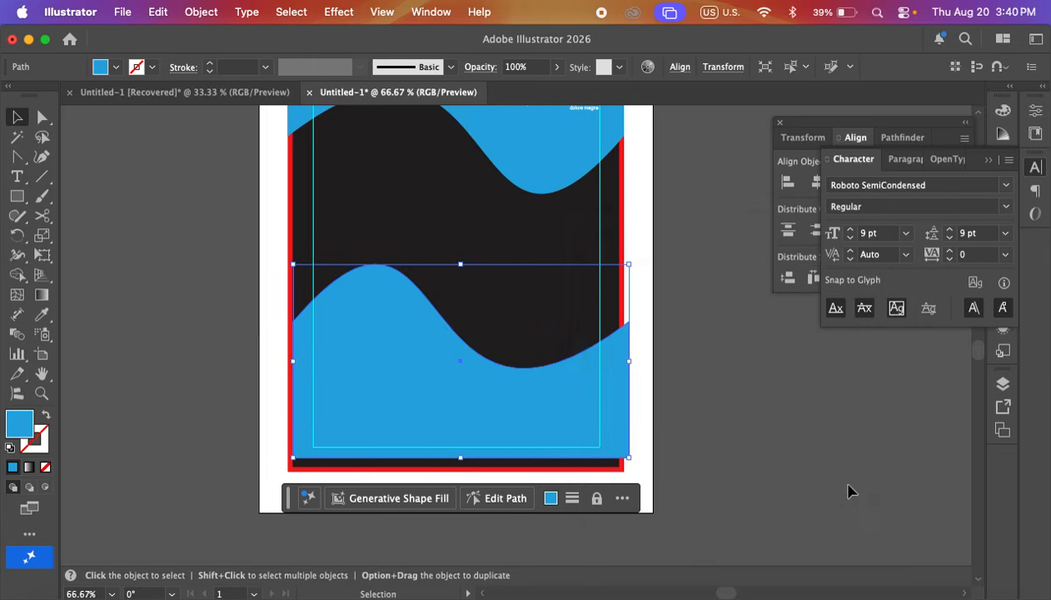
- Center the lower blue wave horizontally on the artboard and align it to the artboard's bottom edge
{"action": "left_click", "coordinate": [731, 460]}
{"action": "scroll", "coordinate": [600, 428], "scroll_direction": "up", "scroll_amount": 3}
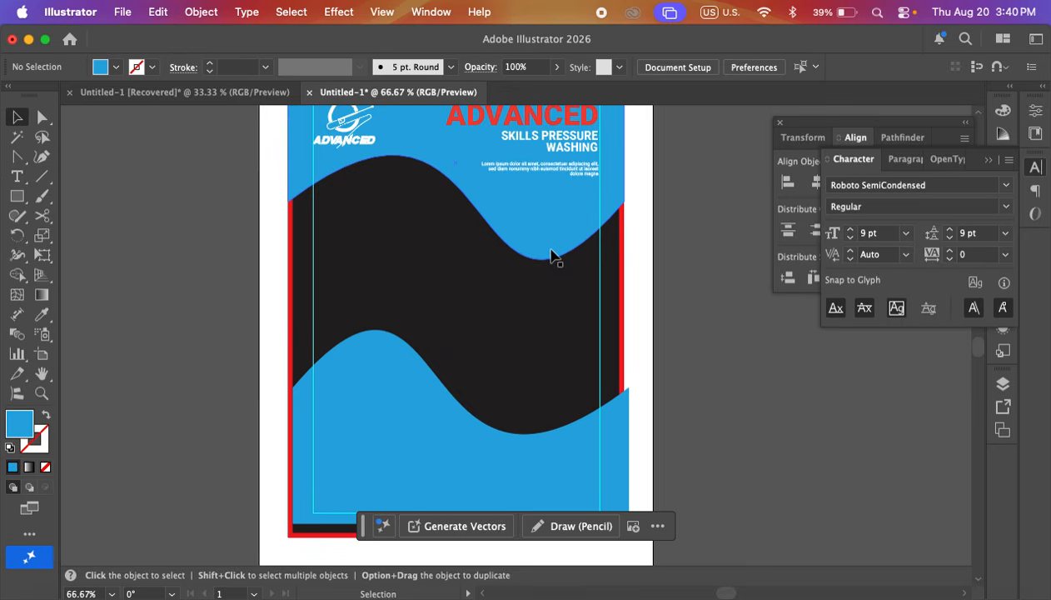
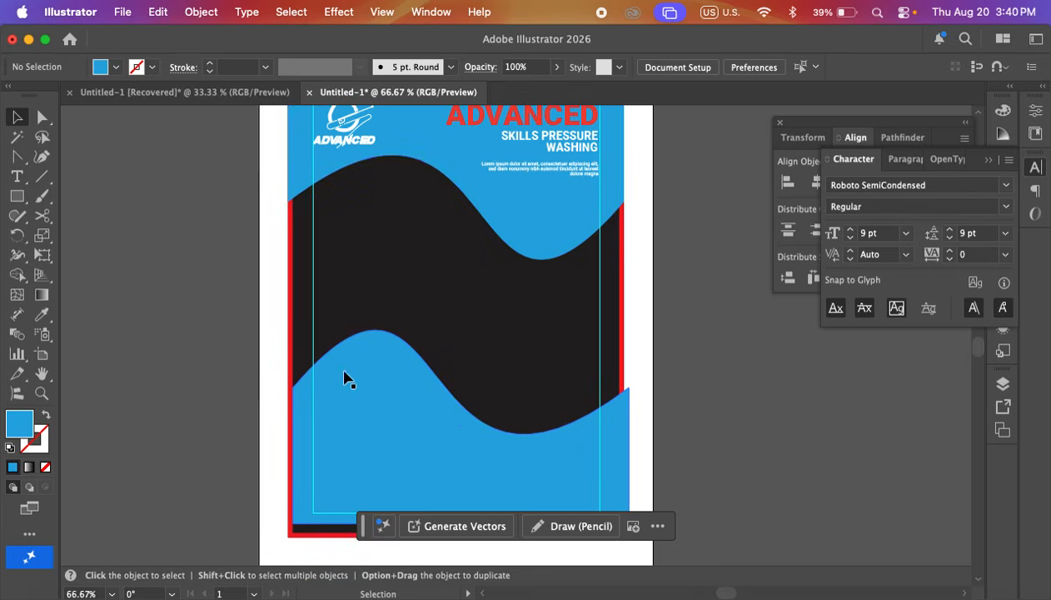
{"action": "scroll", "coordinate": [442, 351], "scroll_direction": "down", "scroll_amount": 1}
{"action": "left_click", "coordinate": [369, 425]}
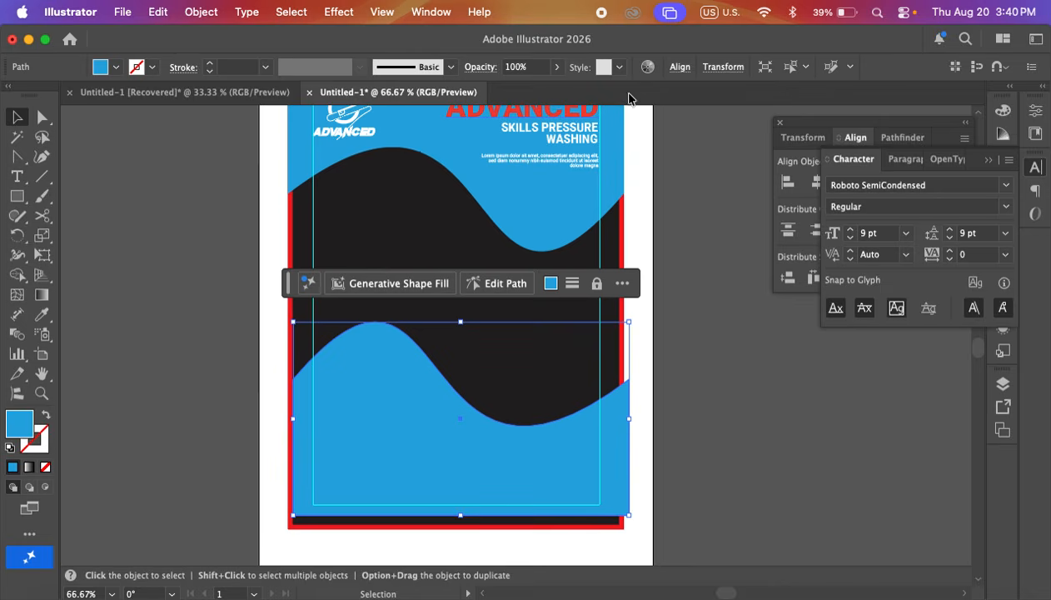
{"action": "left_click", "coordinate": [680, 68]}
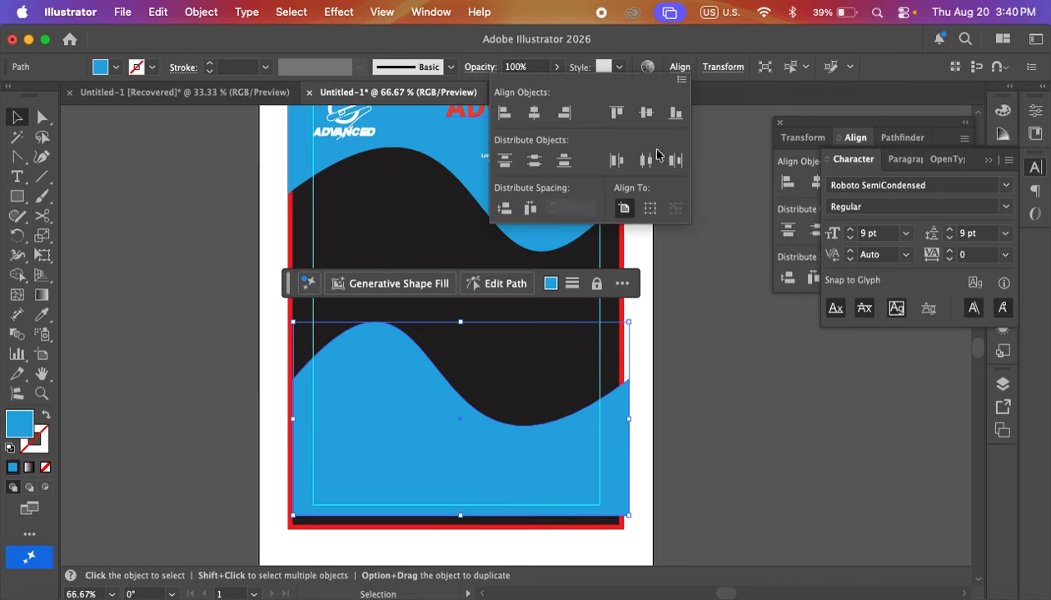
{"action": "left_click", "coordinate": [535, 115]}
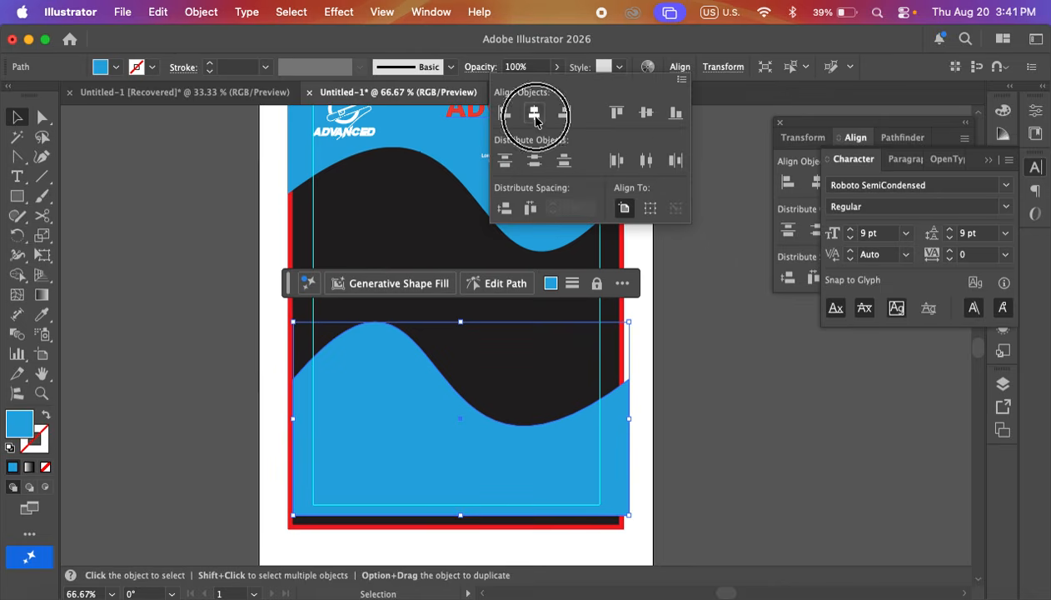
{"action": "left_click", "coordinate": [676, 117]}
{"action": "left_click", "coordinate": [721, 348]}
{"action": "scroll", "coordinate": [717, 350], "scroll_direction": "down", "scroll_amount": 5}
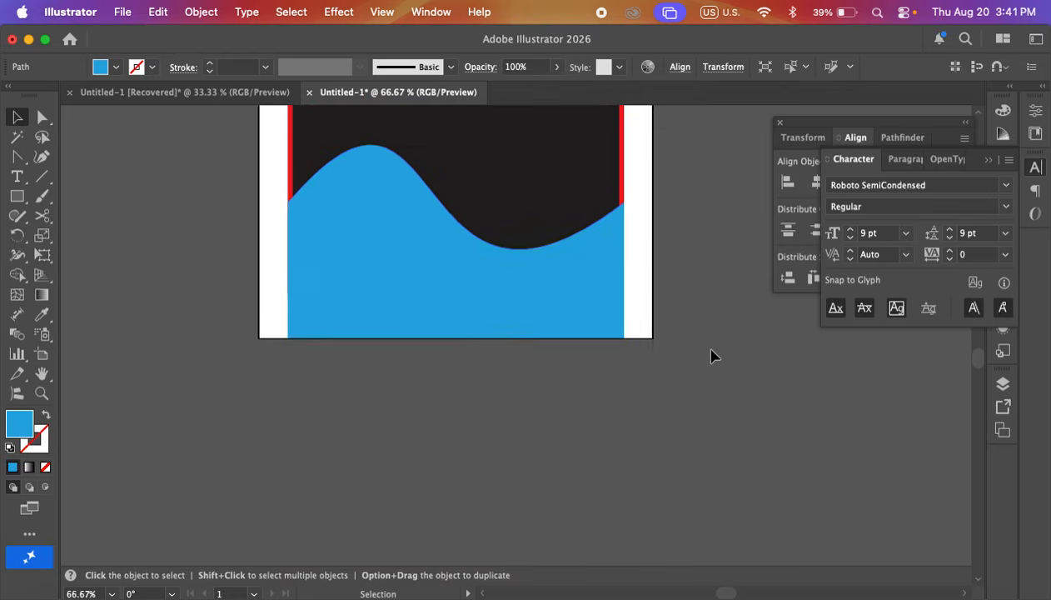
- Move the lower blue wave straight up so its base sits on the flyer's bottom bleed edge
{"action": "scroll", "coordinate": [712, 358], "scroll_direction": "up", "scroll_amount": 3}
{"action": "left_click", "coordinate": [646, 427]}
{"action": "left_click_drag", "start_coordinate": [540, 429], "coordinate": [538, 387]}
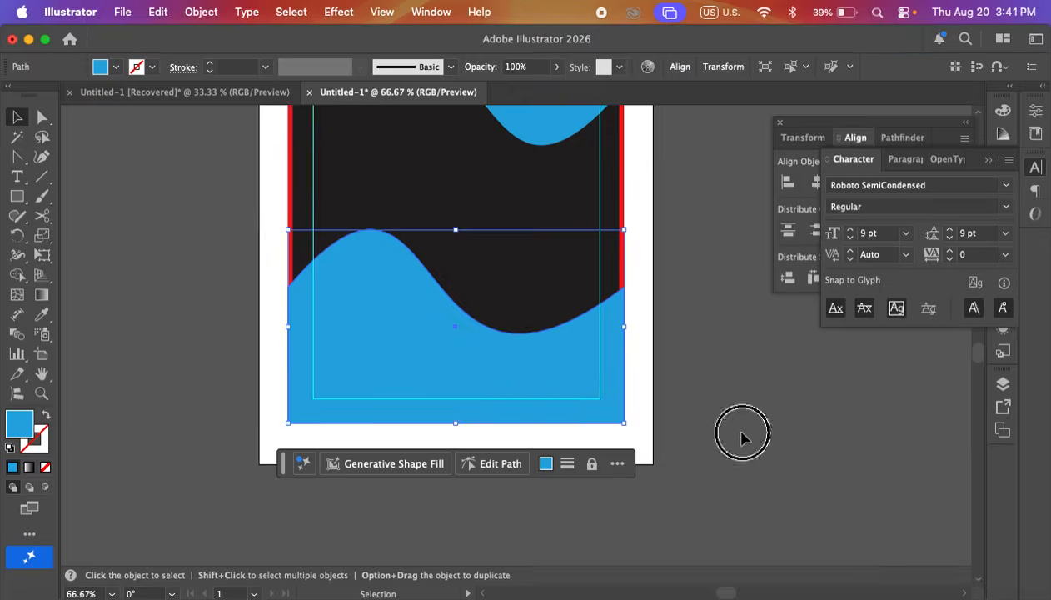
{"action": "left_click", "coordinate": [732, 431]}
{"action": "scroll", "coordinate": [700, 437], "scroll_direction": "up", "scroll_amount": 3}
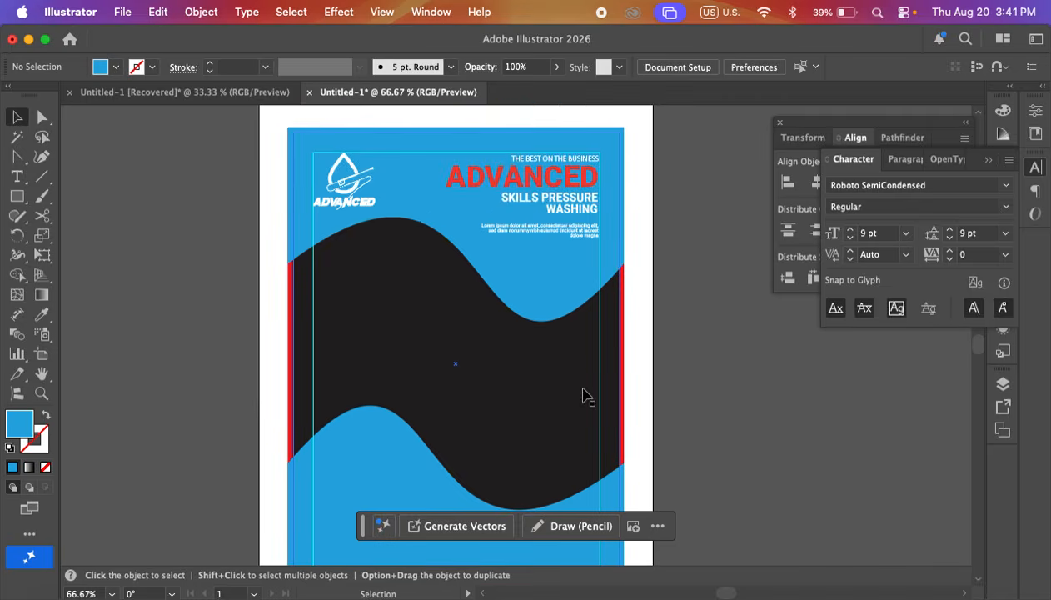
{"action": "scroll", "coordinate": [488, 371], "scroll_direction": "down", "scroll_amount": 2}
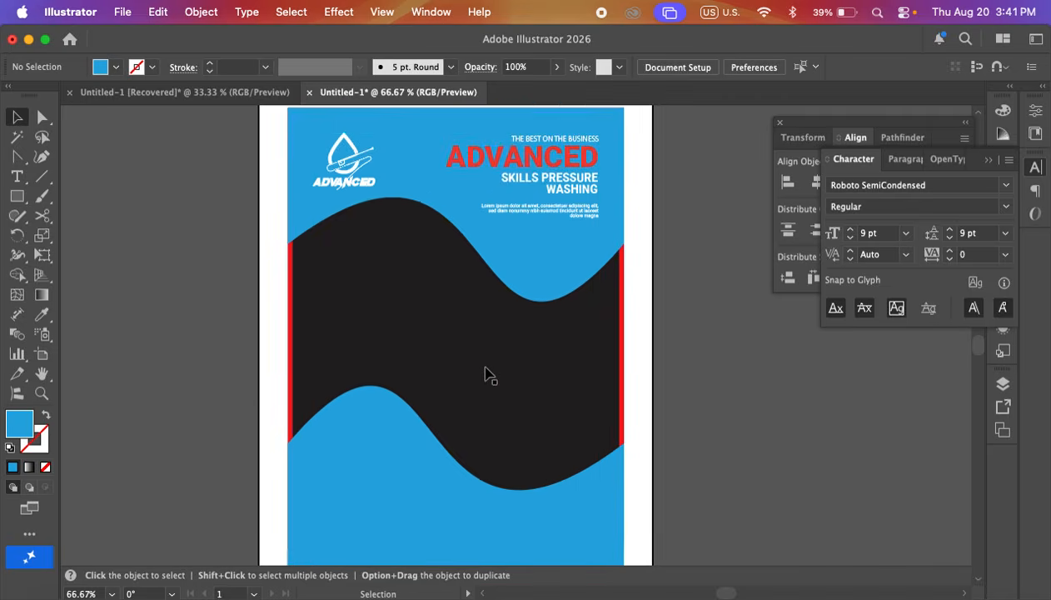
{"action": "left_click", "coordinate": [686, 395]}
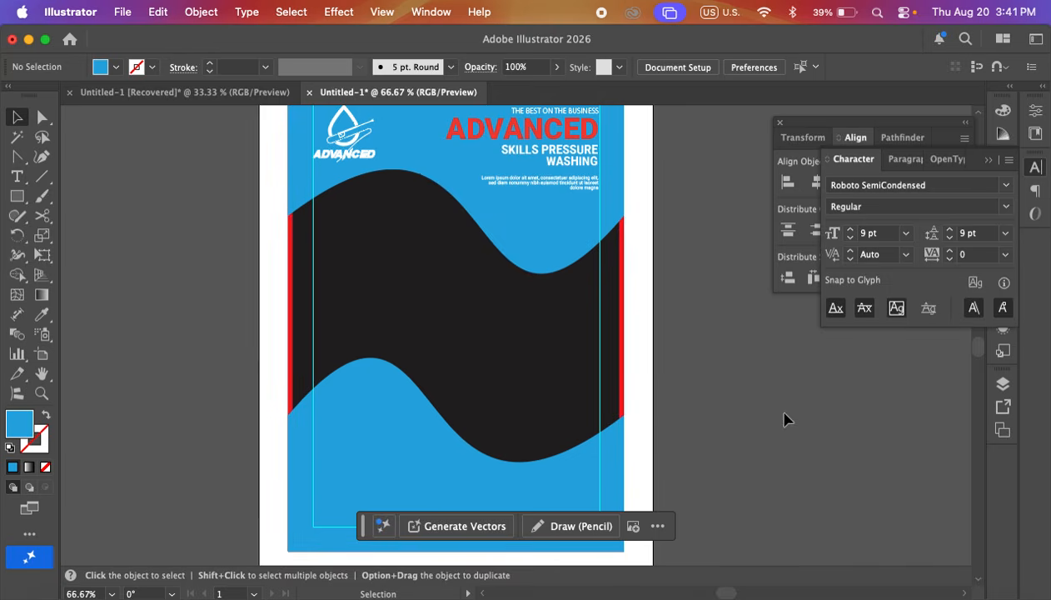
- Switch to Chrome and run a Google Images search for "cleaning images" in a new tab
{"action": "left_click", "coordinate": [791, 593]}
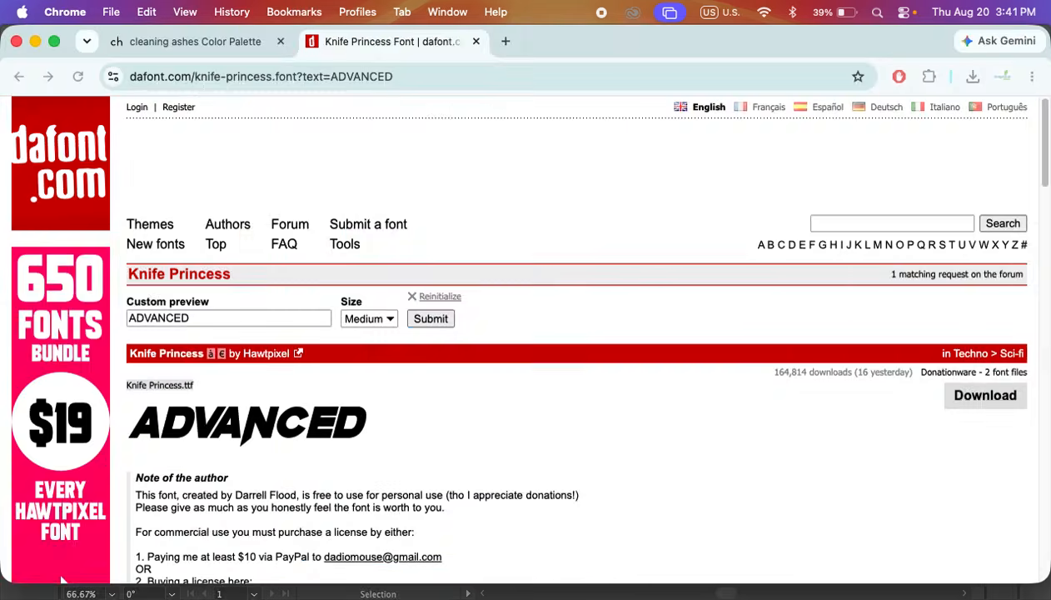
{"action": "left_click", "coordinate": [506, 41]}
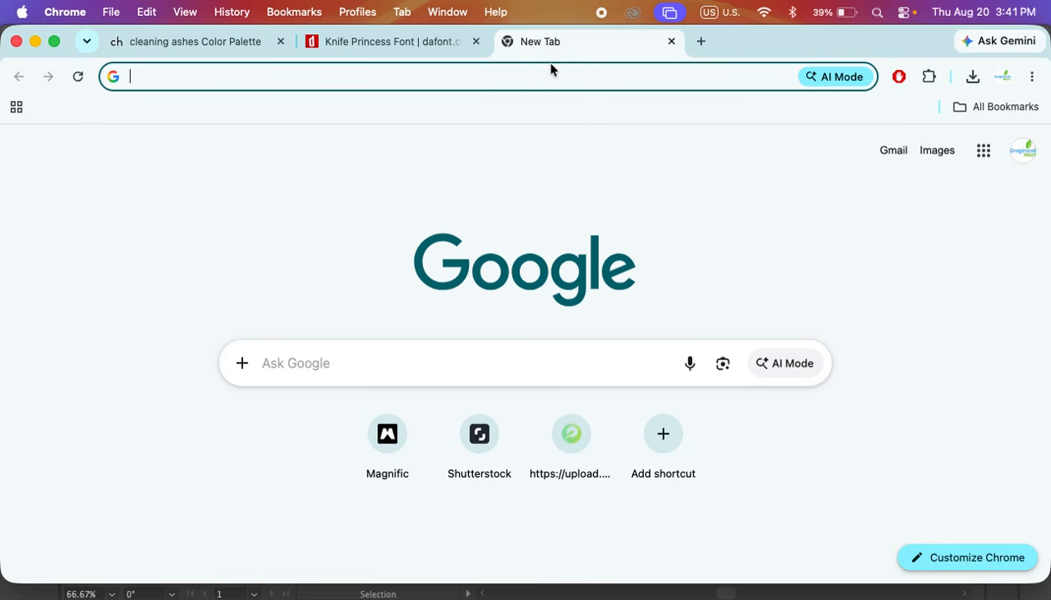
{"action": "type", "text": "cleaning"}
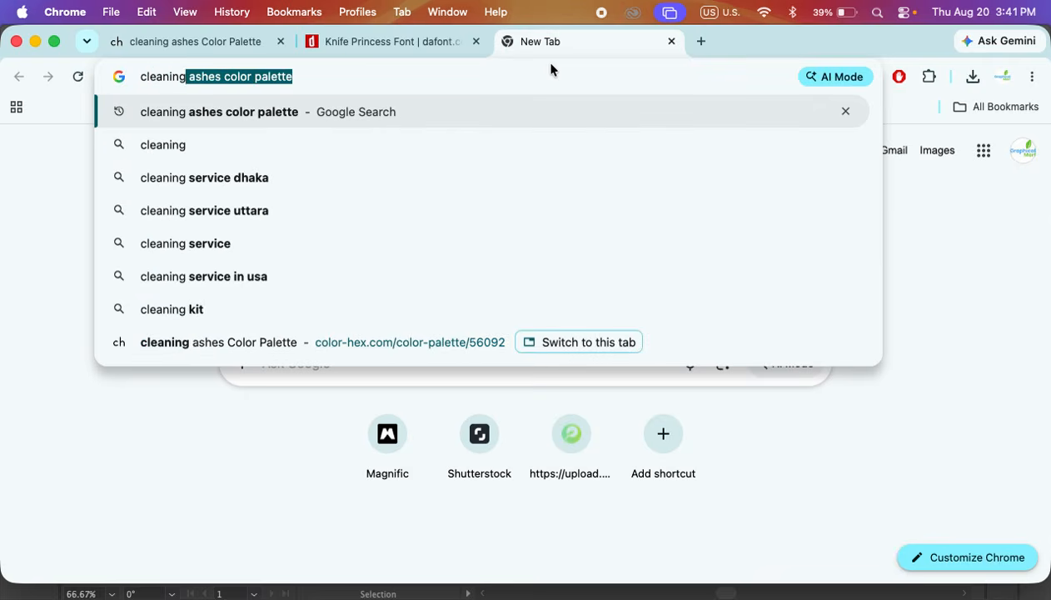
{"action": "type", "text": " image"}
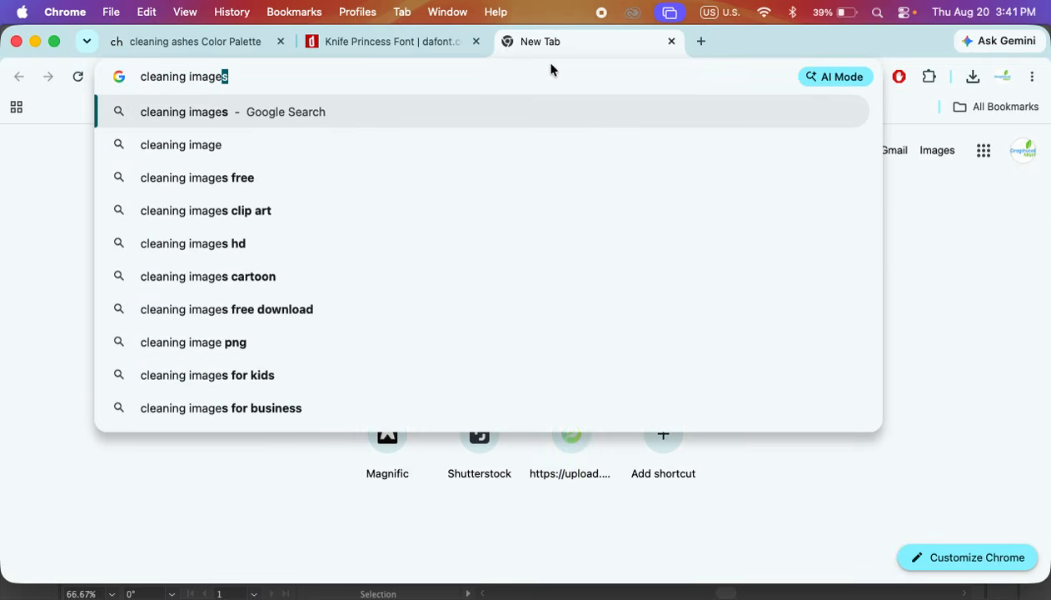
{"action": "key", "text": "Return"}
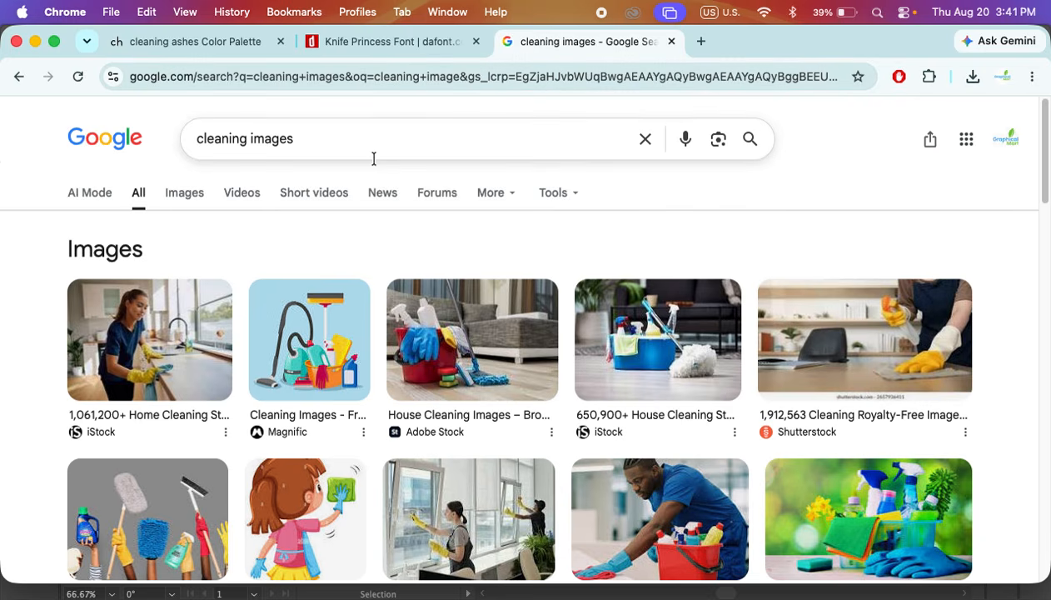
{"action": "left_click", "coordinate": [174, 202]}
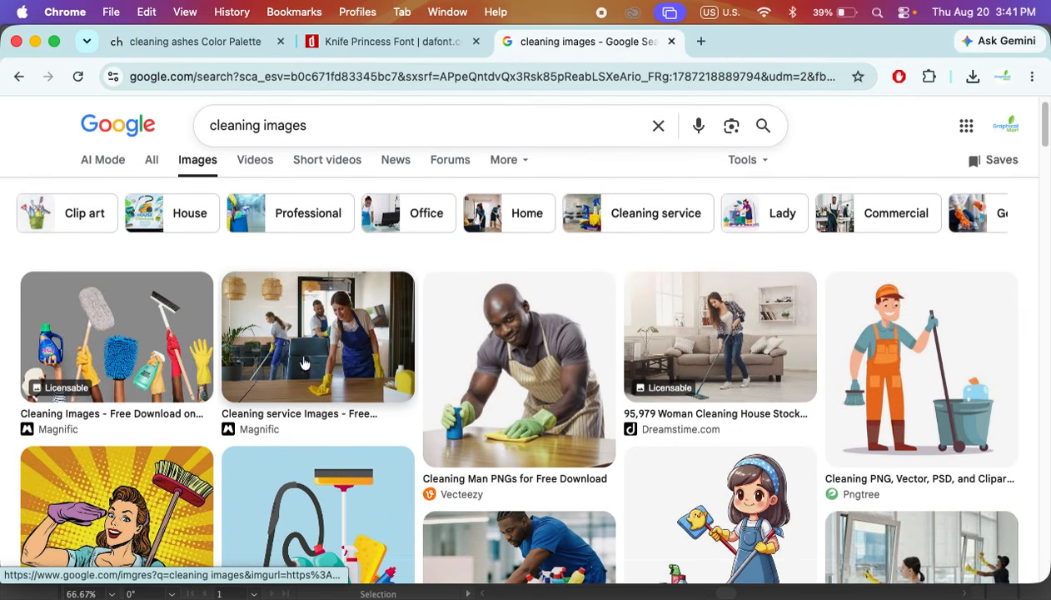
- Look through the cleaning image results for a photo of cleaners that suits the flyer
{"action": "scroll", "coordinate": [364, 325], "scroll_direction": "down", "scroll_amount": 5}
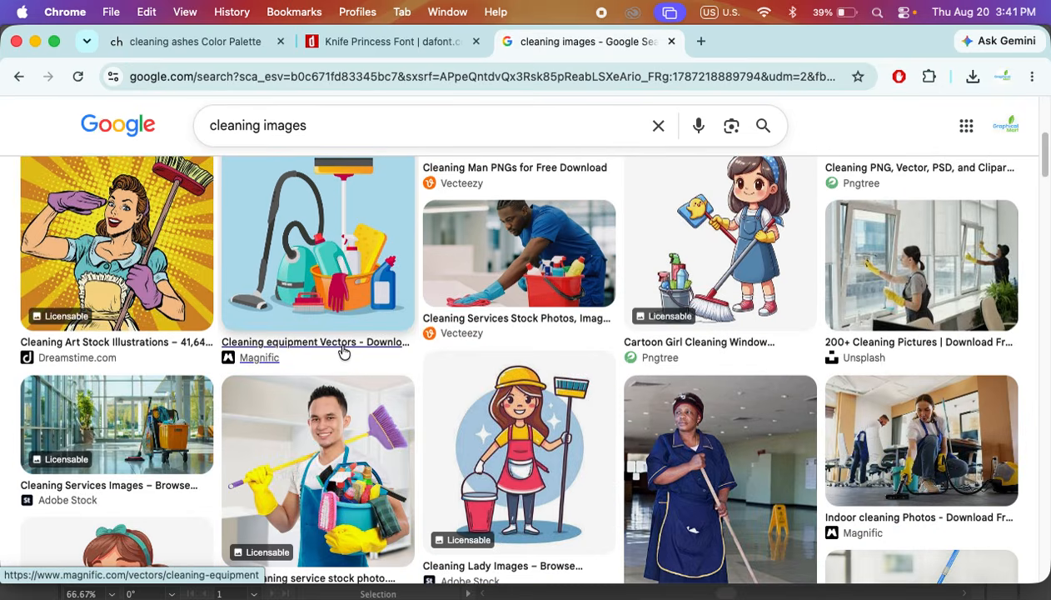
{"action": "scroll", "coordinate": [345, 353], "scroll_direction": "down", "scroll_amount": 2}
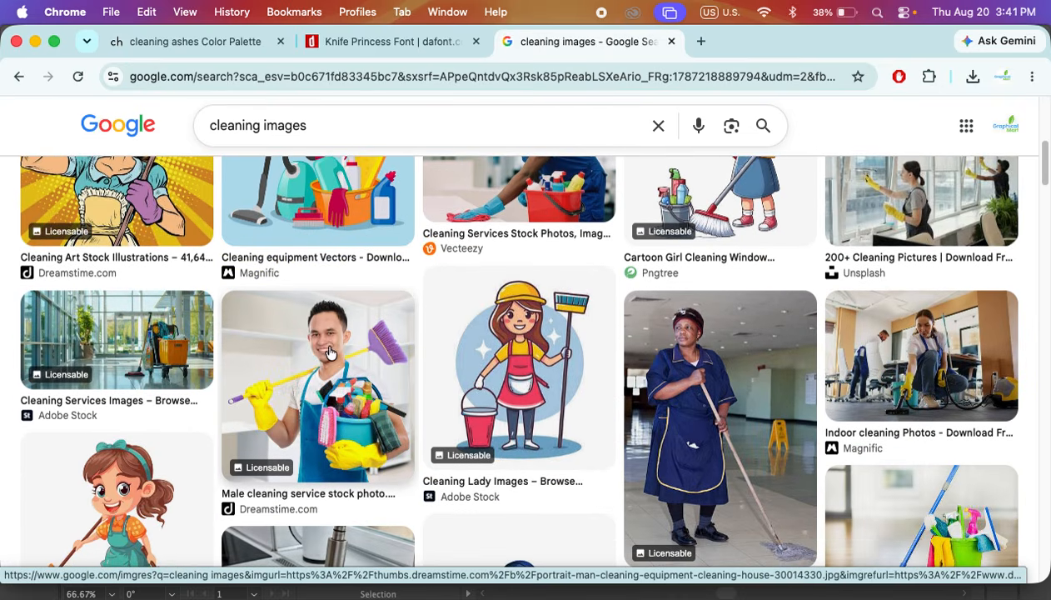
{"action": "scroll", "coordinate": [330, 354], "scroll_direction": "down", "scroll_amount": 6}
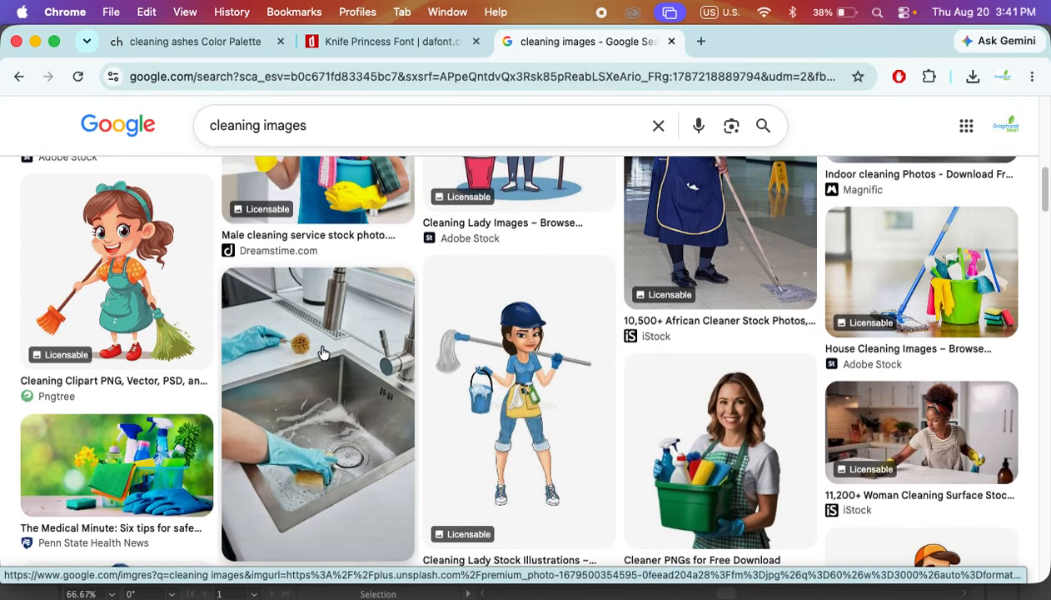
{"action": "scroll", "coordinate": [323, 353], "scroll_direction": "down", "scroll_amount": 3}
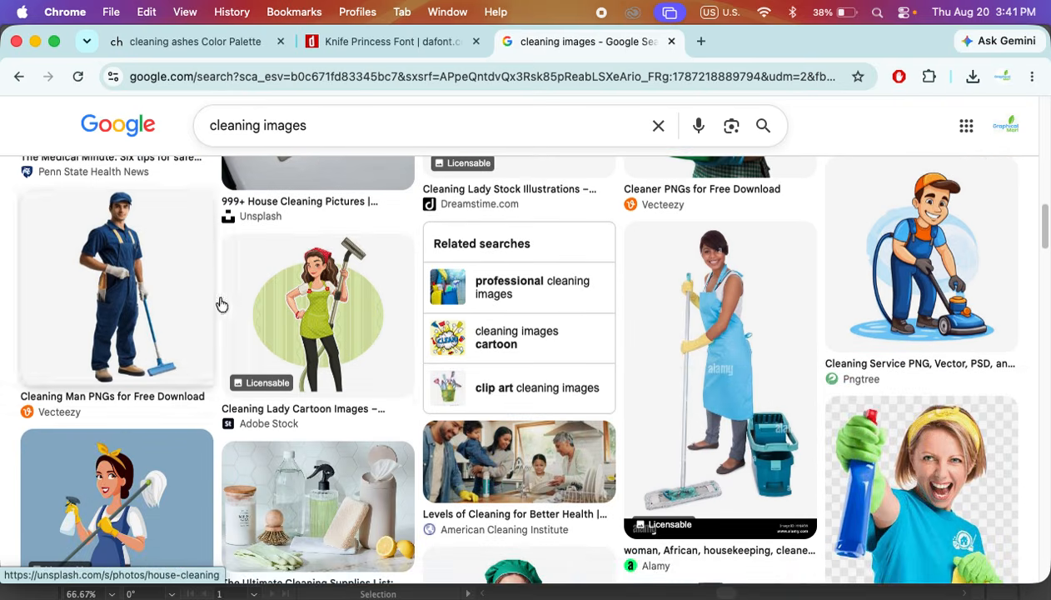
{"action": "scroll", "coordinate": [308, 334], "scroll_direction": "down", "scroll_amount": 10}
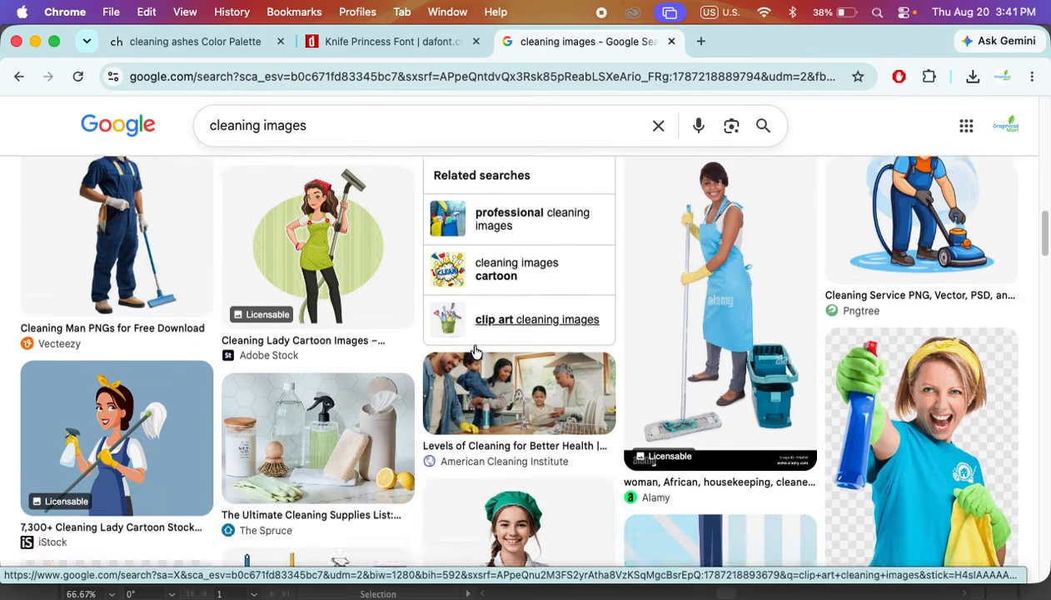
{"action": "scroll", "coordinate": [408, 353], "scroll_direction": "down", "scroll_amount": 5}
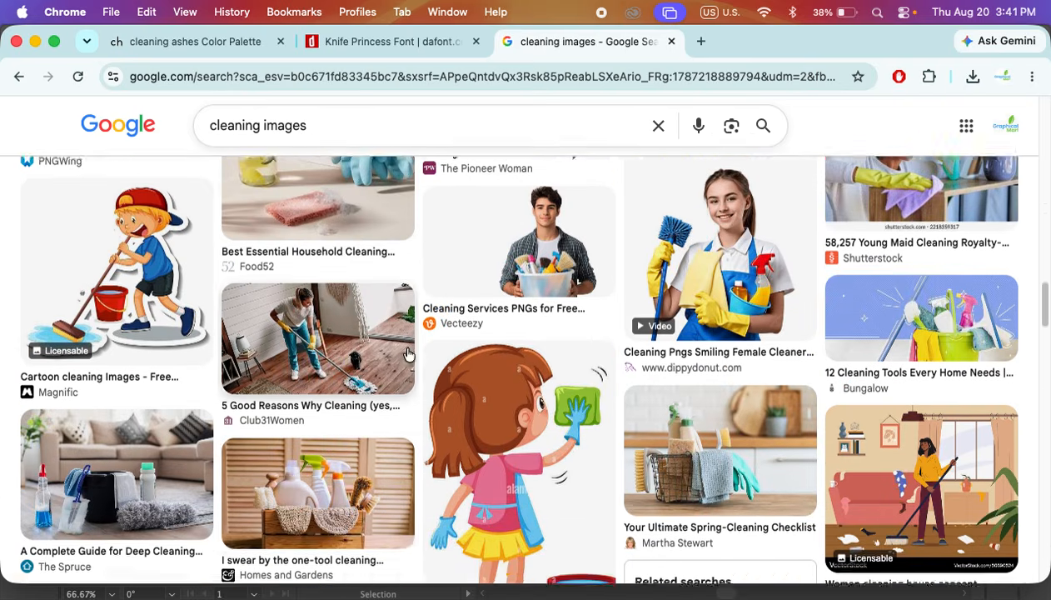
{"action": "scroll", "coordinate": [395, 360], "scroll_direction": "down", "scroll_amount": 5}
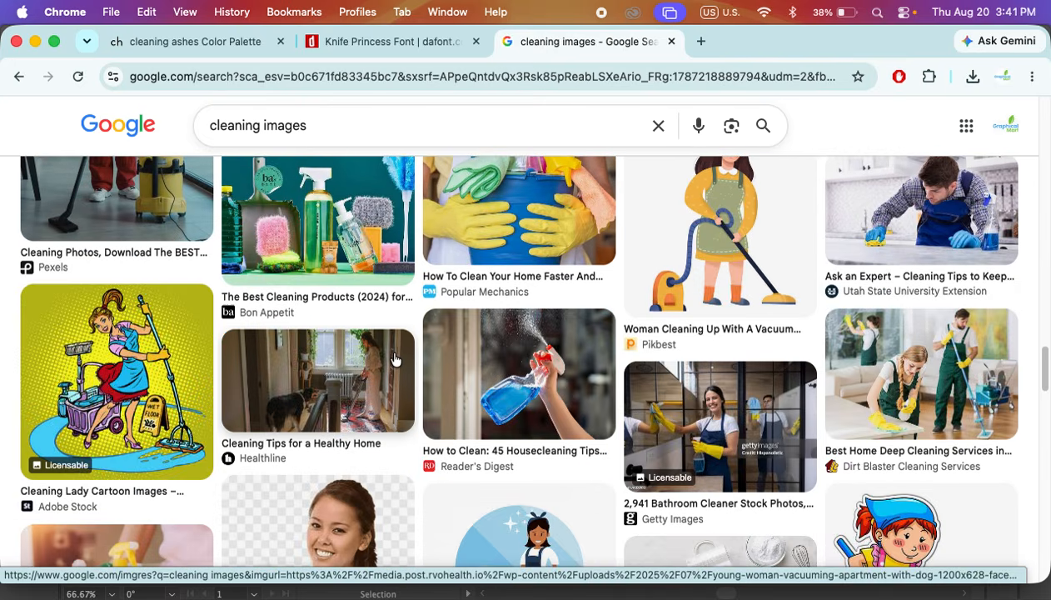
{"action": "scroll", "coordinate": [397, 362], "scroll_direction": "down", "scroll_amount": 1}
- Preview the Dirt Blaster photo of cleaners in green overalls, check its related images, and close the preview
{"action": "left_click", "coordinate": [920, 366]}
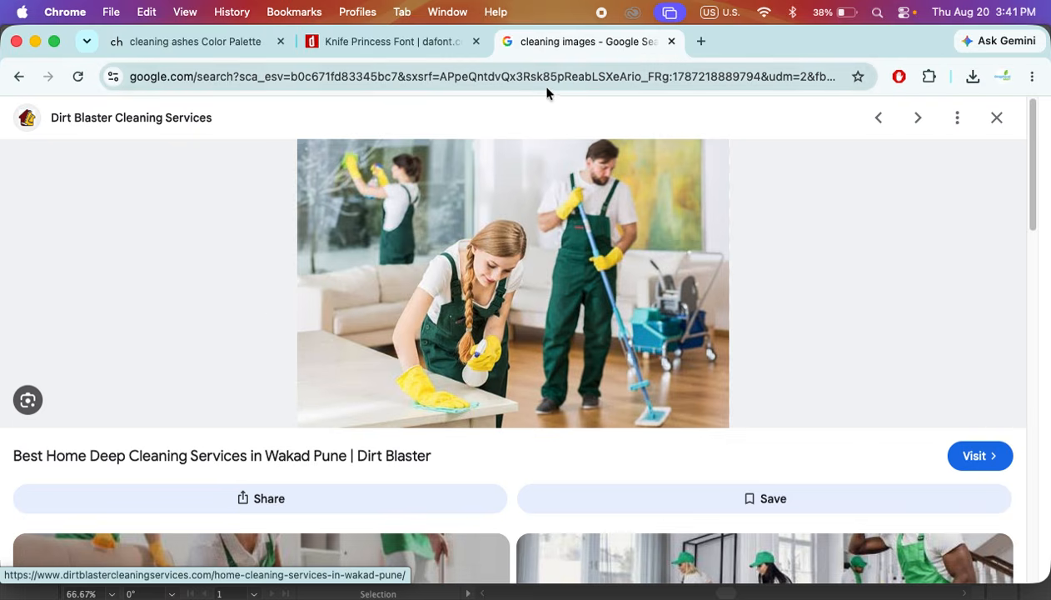
{"action": "scroll", "coordinate": [514, 441], "scroll_direction": "down", "scroll_amount": 3}
{"action": "scroll", "coordinate": [514, 440], "scroll_direction": "down", "scroll_amount": 10}
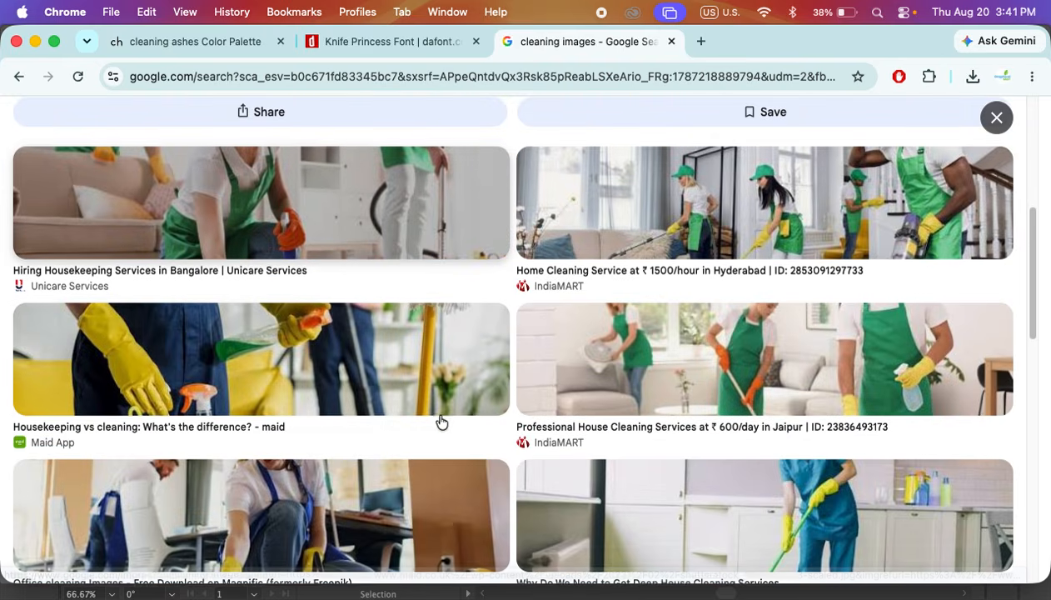
{"action": "scroll", "coordinate": [505, 429], "scroll_direction": "up", "scroll_amount": 15}
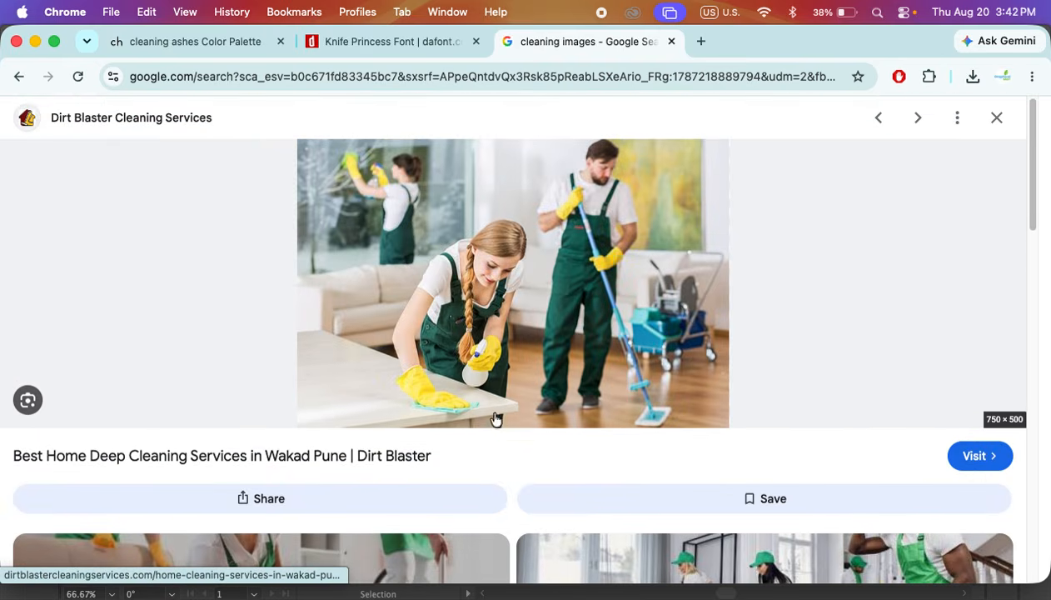
{"action": "left_click", "coordinate": [997, 122]}
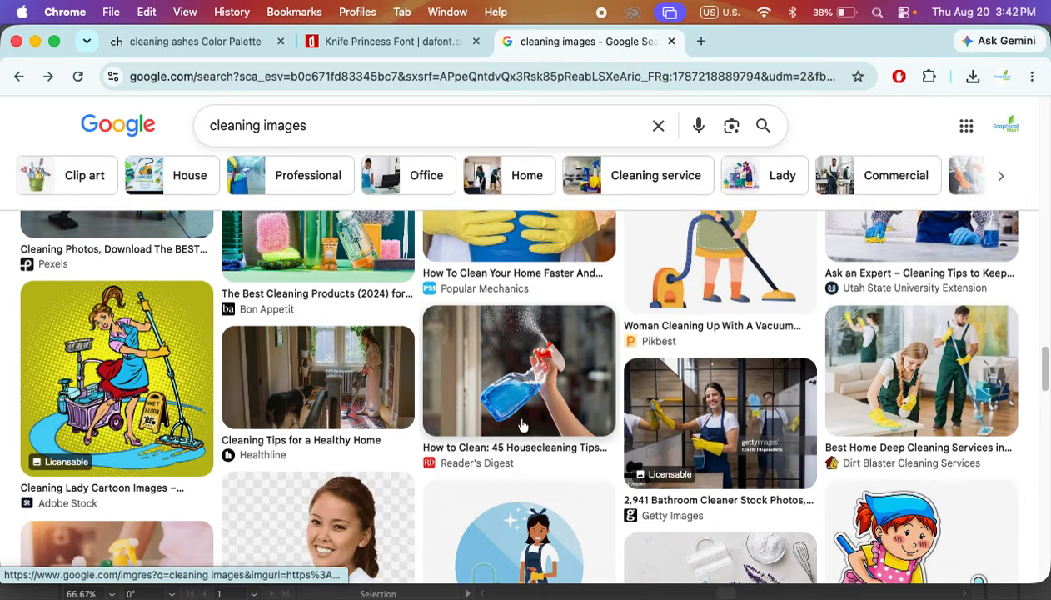
- Search further down the results, preview the ClipartMax image of the man with a purple broom, and browse its related images
{"action": "scroll", "coordinate": [425, 422], "scroll_direction": "down", "scroll_amount": 10}
{"action": "scroll", "coordinate": [498, 428], "scroll_direction": "up", "scroll_amount": 1}
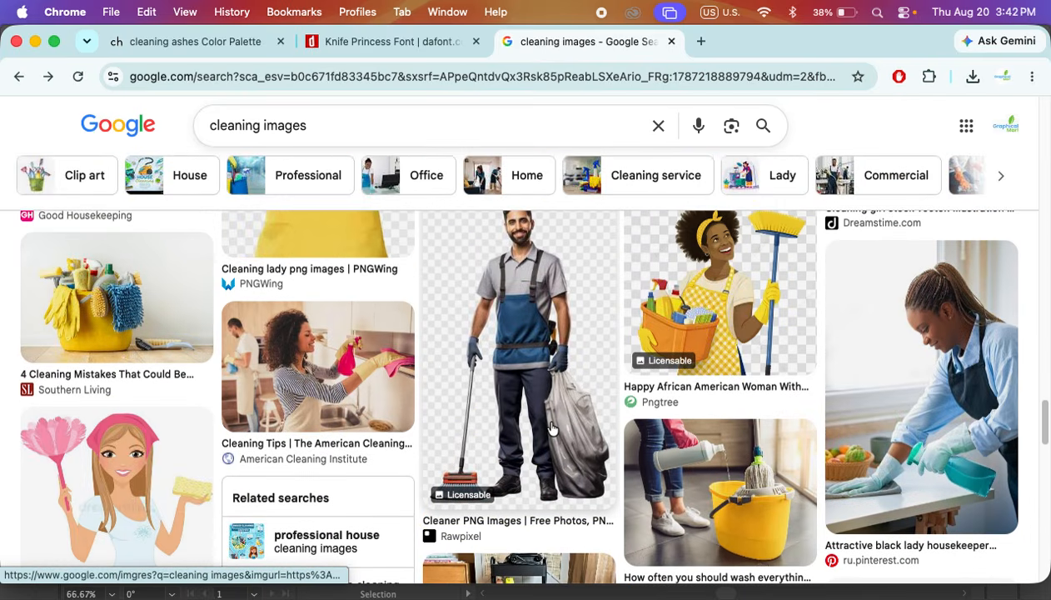
{"action": "scroll", "coordinate": [530, 400], "scroll_direction": "down", "scroll_amount": 15}
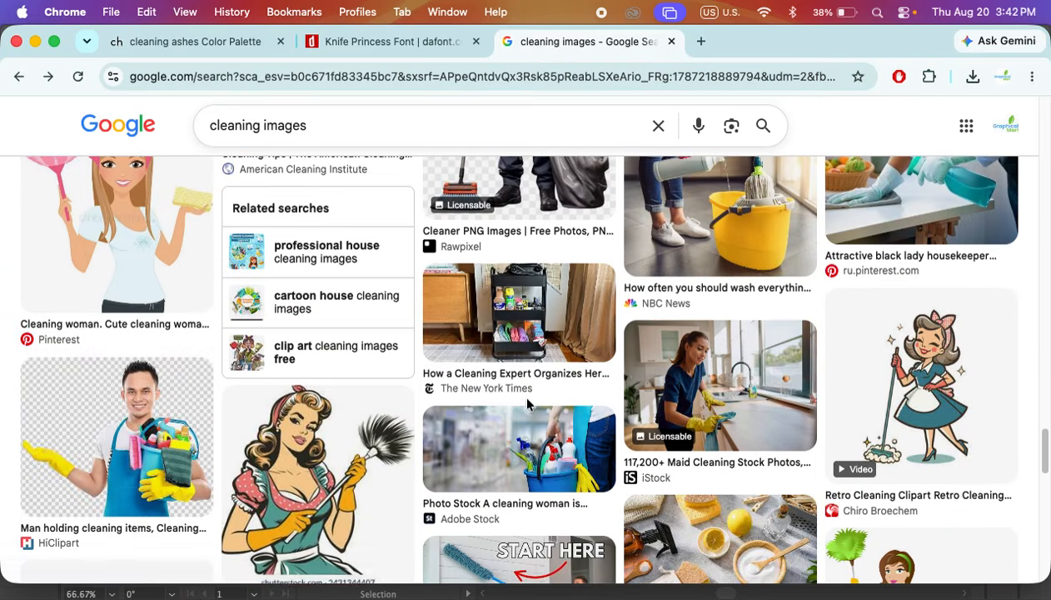
{"action": "scroll", "coordinate": [527, 404], "scroll_direction": "up", "scroll_amount": 1}
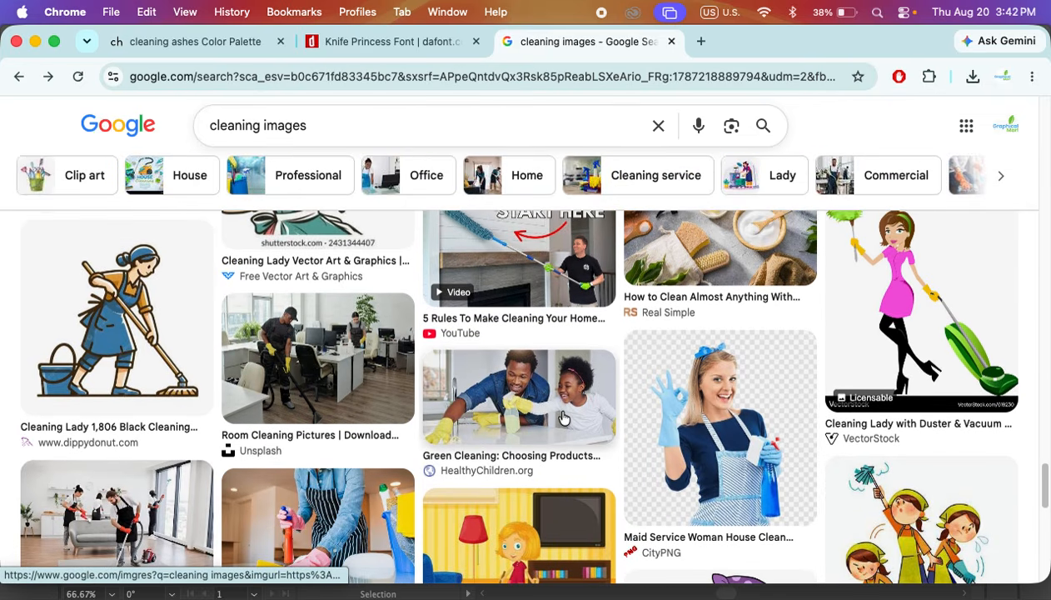
{"action": "scroll", "coordinate": [558, 417], "scroll_direction": "down", "scroll_amount": 4}
{"action": "scroll", "coordinate": [565, 421], "scroll_direction": "down", "scroll_amount": 1}
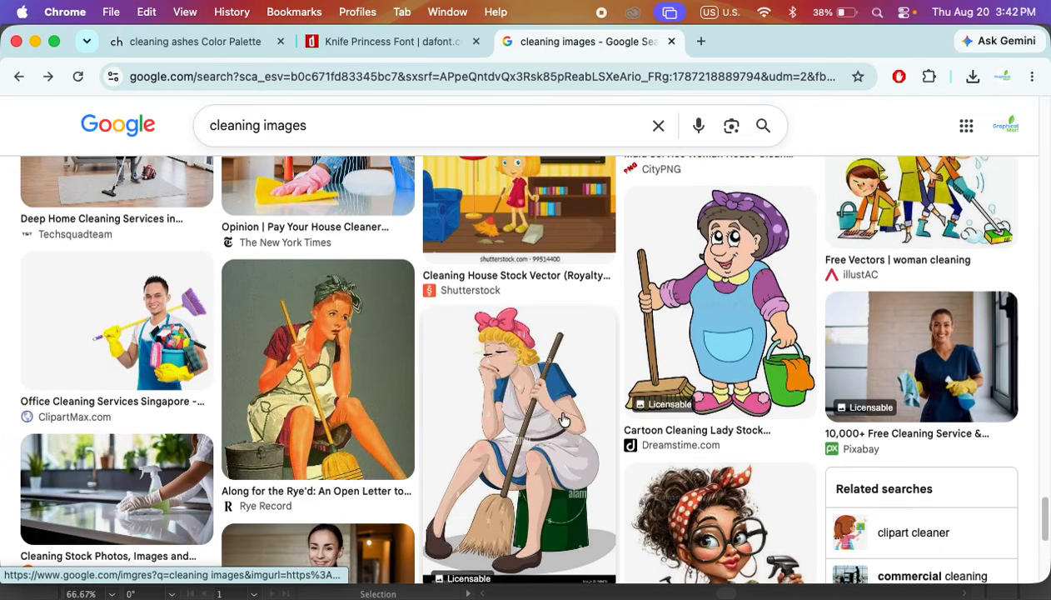
{"action": "left_click", "coordinate": [137, 348]}
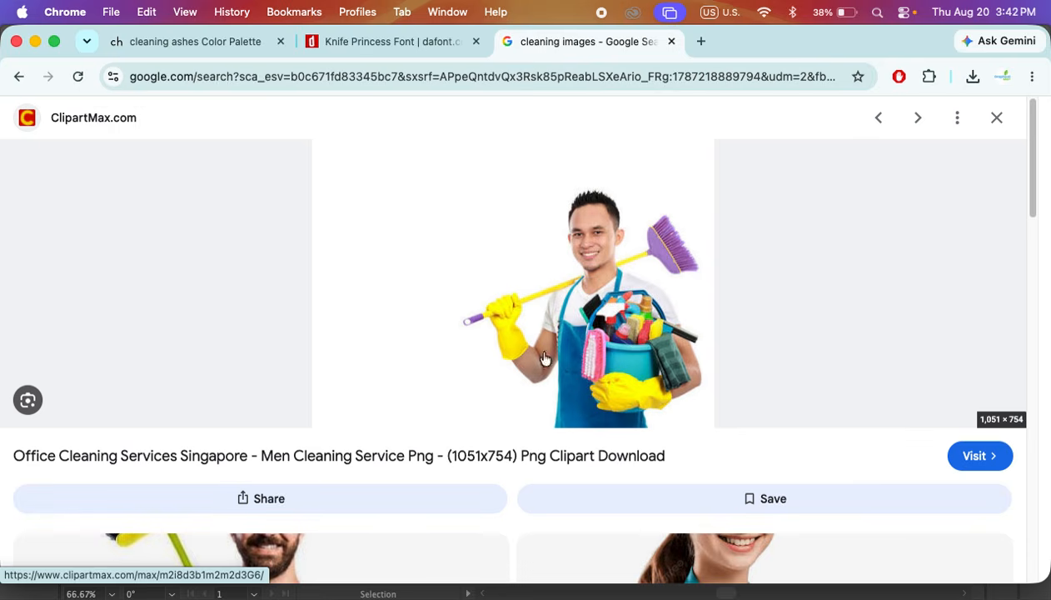
{"action": "scroll", "coordinate": [595, 339], "scroll_direction": "down", "scroll_amount": 10}
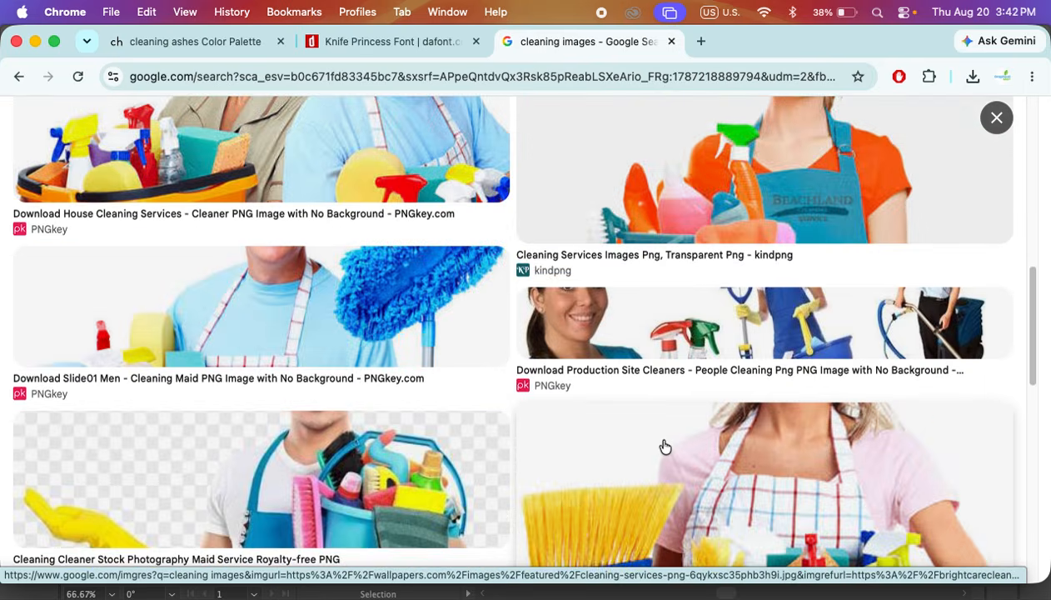
- Save the picture of the male cleaner holding a purple broom to the Downloads folder under its suggested file name
{"action": "scroll", "coordinate": [662, 446], "scroll_direction": "up", "scroll_amount": 10}
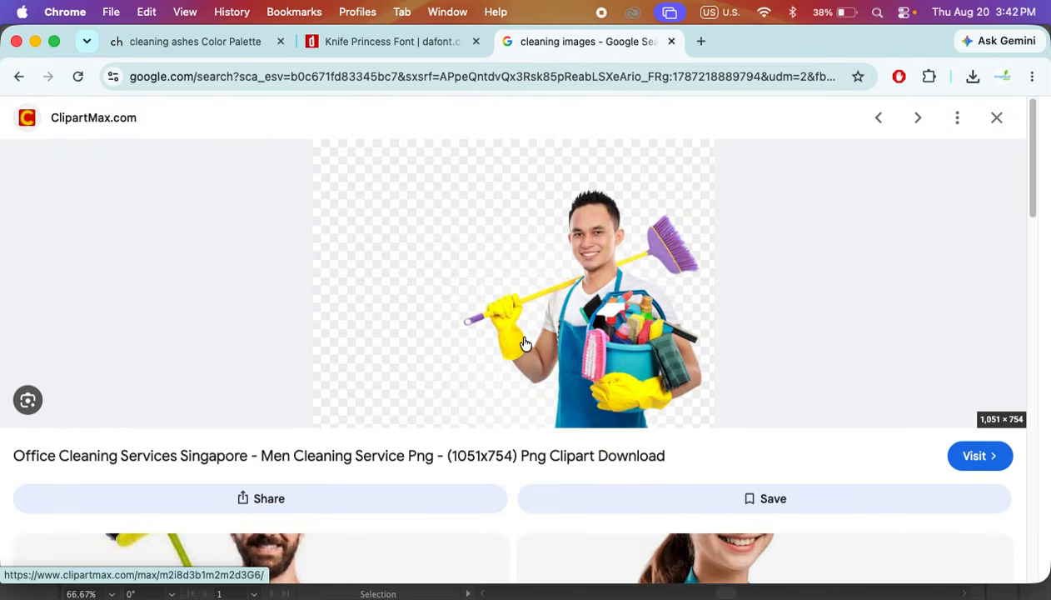
{"action": "scroll", "coordinate": [524, 343], "scroll_direction": "down", "scroll_amount": 10}
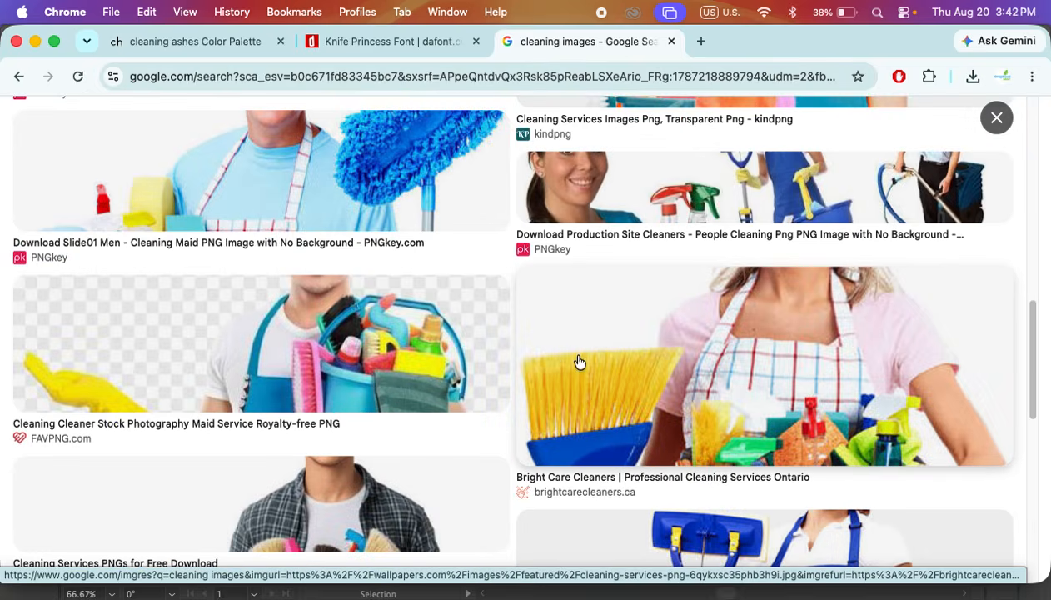
{"action": "scroll", "coordinate": [579, 361], "scroll_direction": "down", "scroll_amount": 5}
{"action": "scroll", "coordinate": [575, 363], "scroll_direction": "up", "scroll_amount": 15}
{"action": "right_click", "coordinate": [599, 275]}
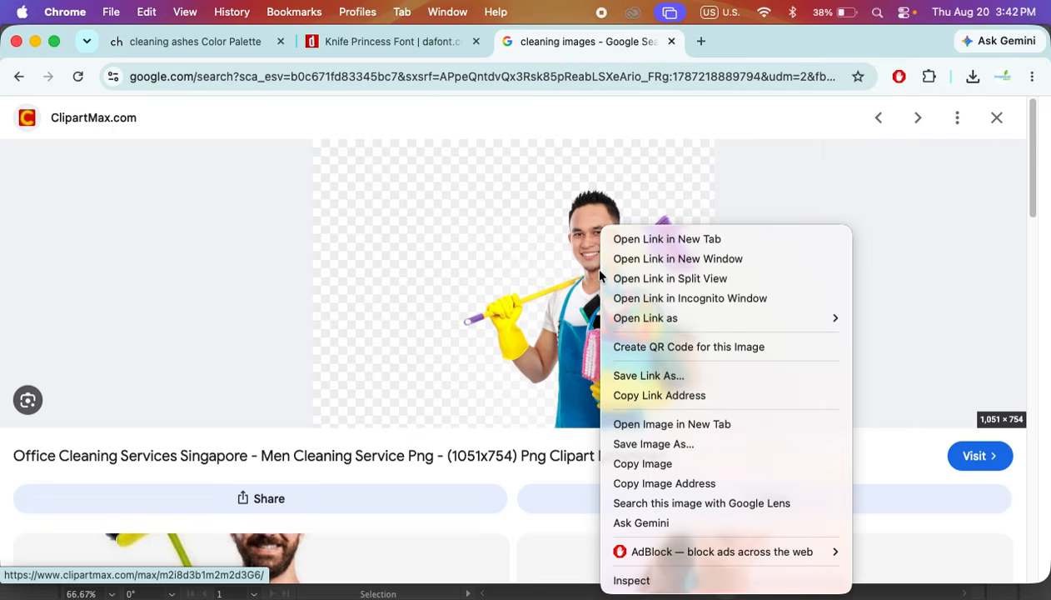
{"action": "left_click", "coordinate": [664, 444]}
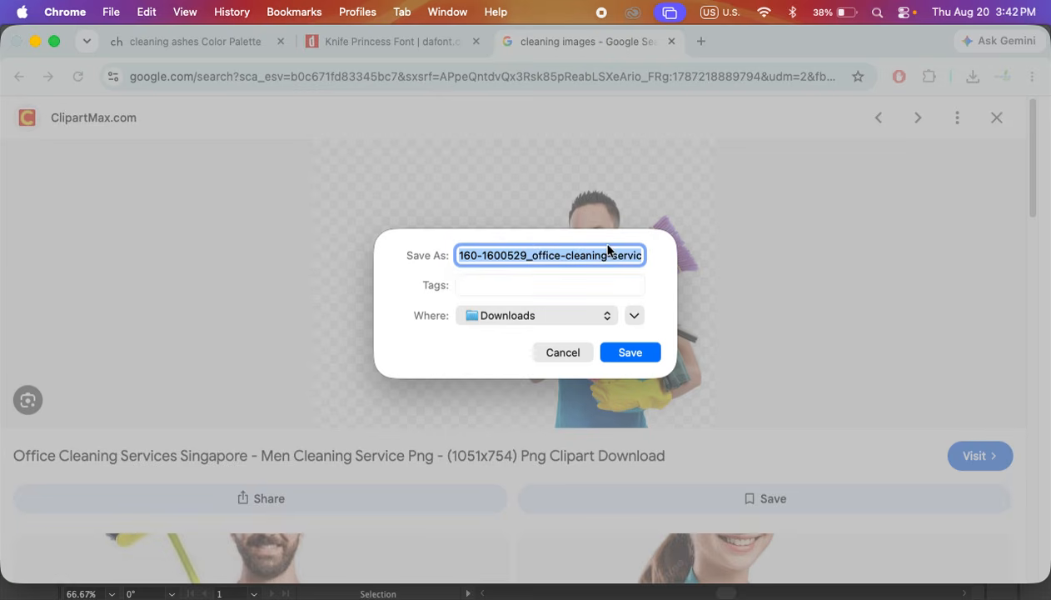
{"action": "left_click_drag", "start_coordinate": [630, 253], "coordinate": [734, 260]}
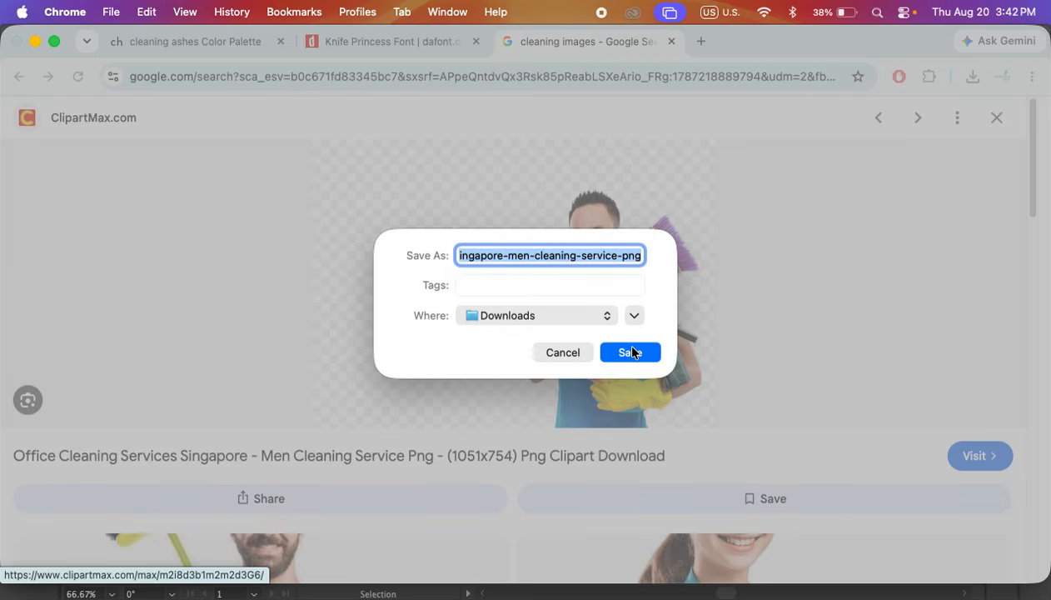
{"action": "left_click", "coordinate": [630, 352]}
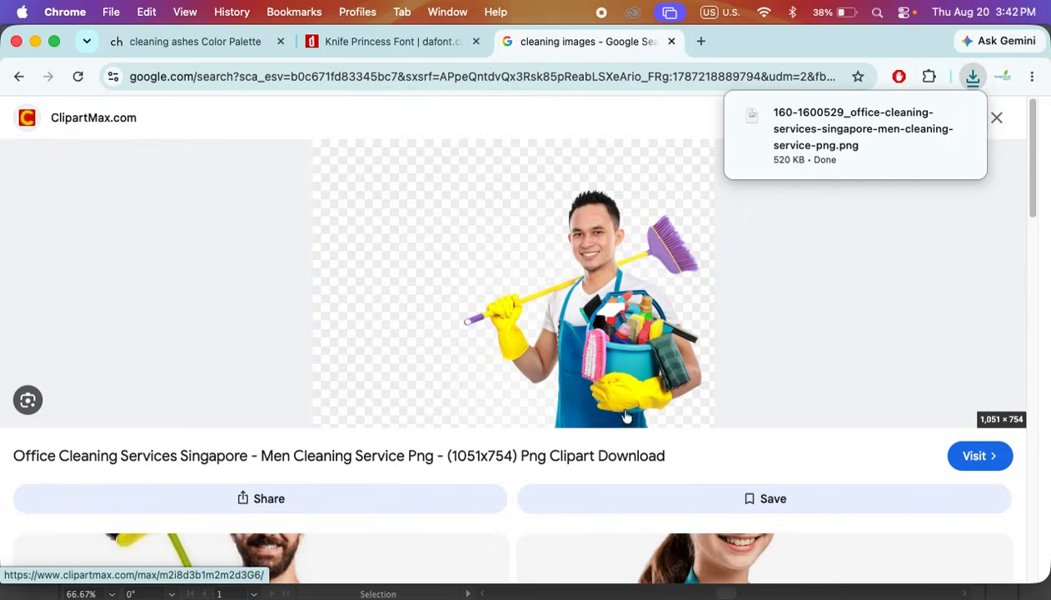
- In Illustrator, draw a rectangle across the flyer's full width that covers the dark wave band up to above its crest
{"action": "left_click", "coordinate": [844, 593]}
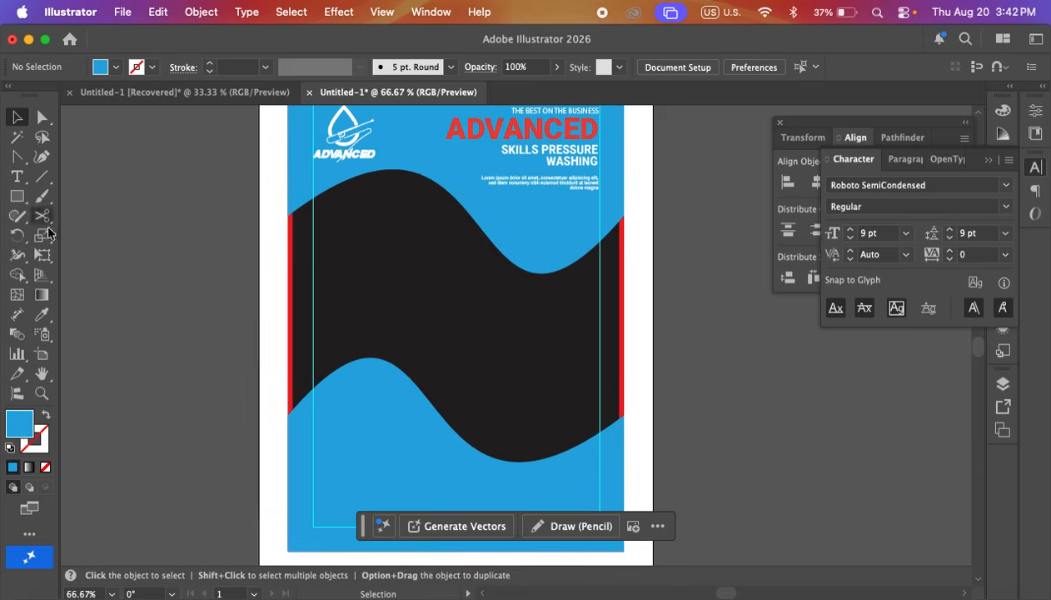
{"action": "left_click", "coordinate": [17, 196]}
{"action": "left_click", "coordinate": [81, 197]}
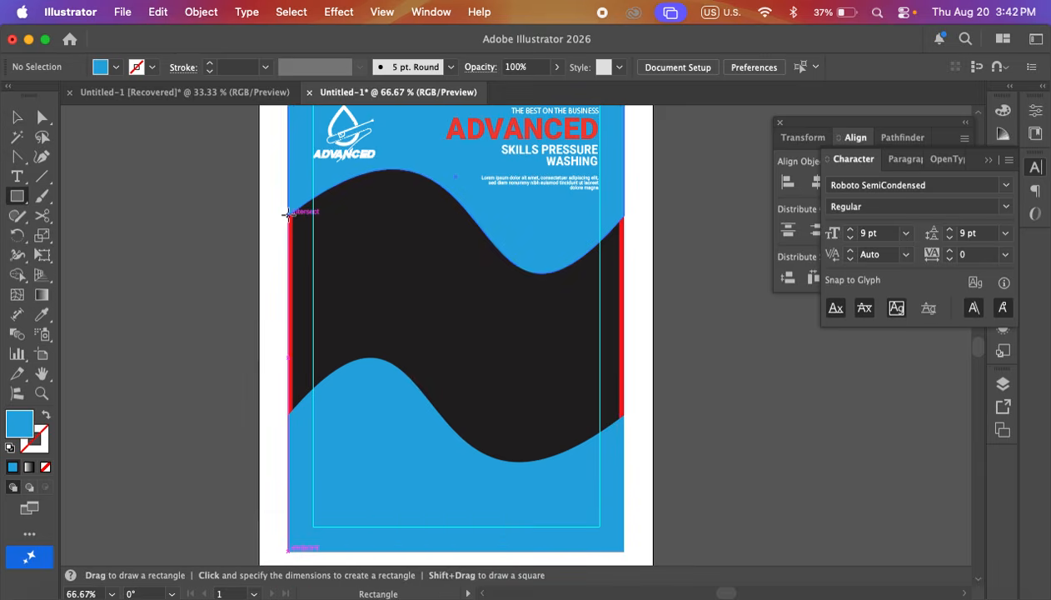
{"action": "mouse_move", "coordinate": [290, 215]}
{"action": "left_mouse_down"}
{"action": "mouse_move", "coordinate": [643, 424]}
{"action": "mouse_move", "coordinate": [646, 464]}
{"action": "mouse_move", "coordinate": [624, 462]}
{"action": "left_mouse_up"}
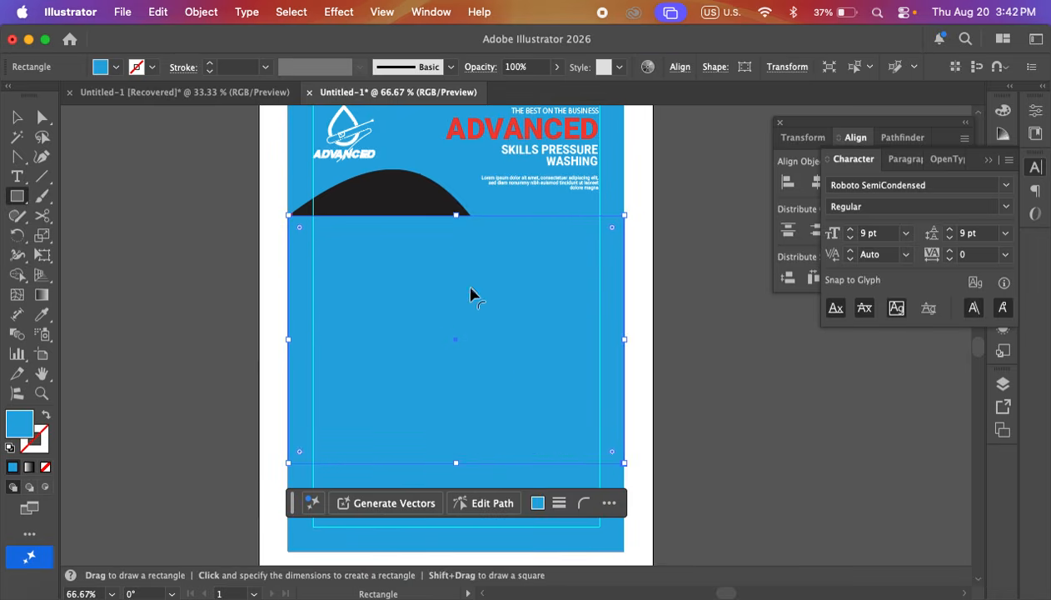
{"action": "left_click_drag", "start_coordinate": [457, 216], "coordinate": [455, 165]}
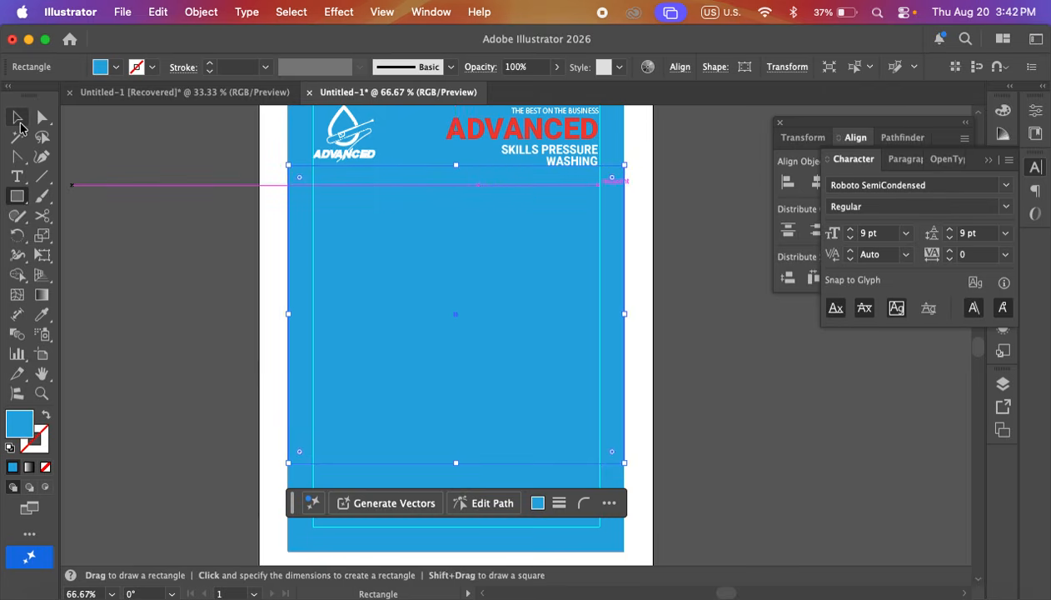
{"action": "left_click", "coordinate": [18, 118]}
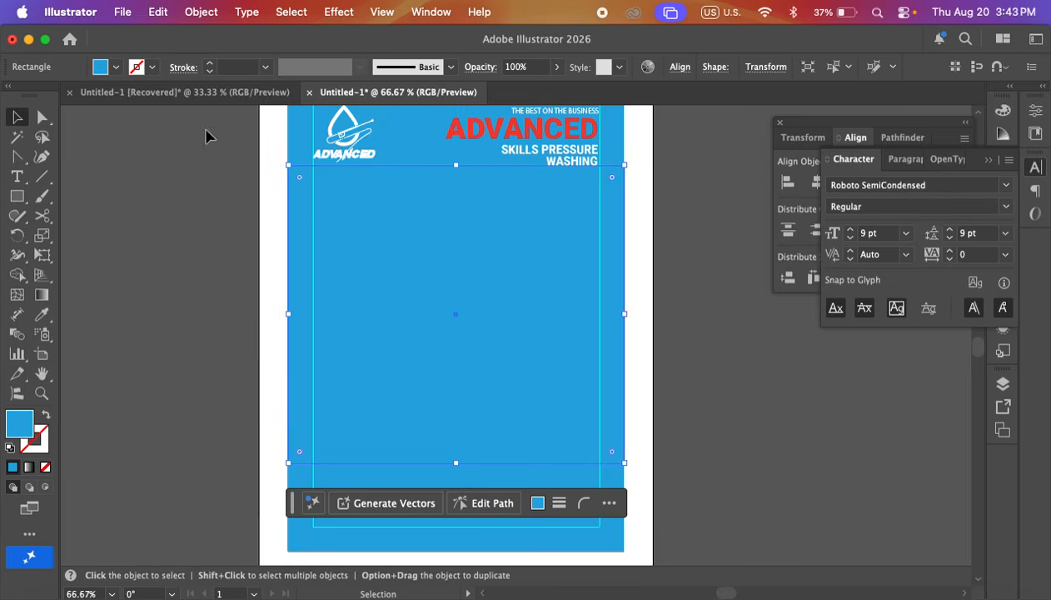
- Fill the new rectangle over the wave band with the red swatch
{"action": "left_click", "coordinate": [209, 136]}
{"action": "left_click", "coordinate": [404, 253]}
{"action": "left_click", "coordinate": [116, 68]}
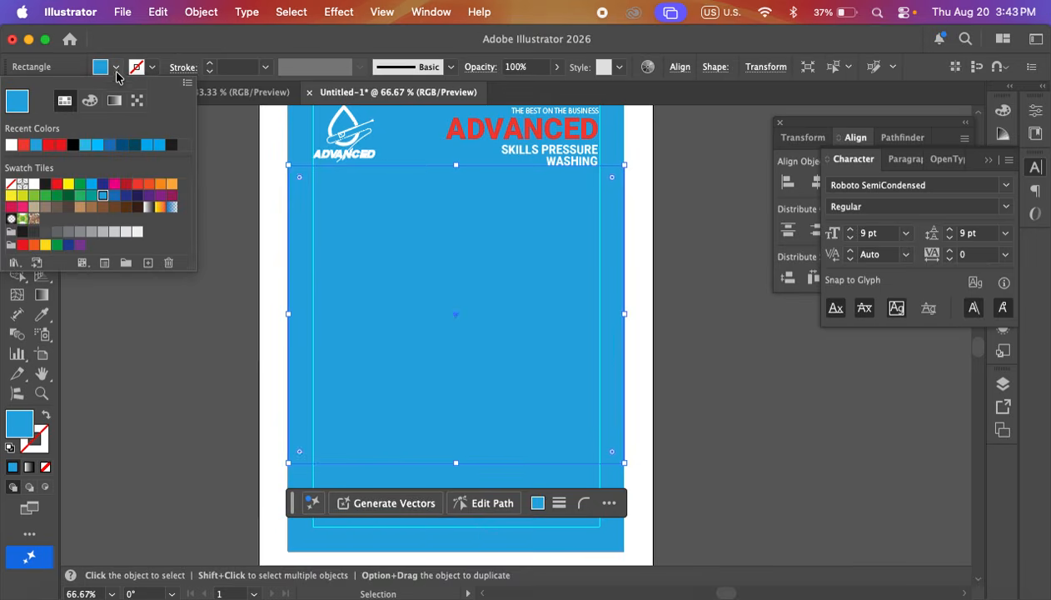
{"action": "left_click", "coordinate": [56, 183]}
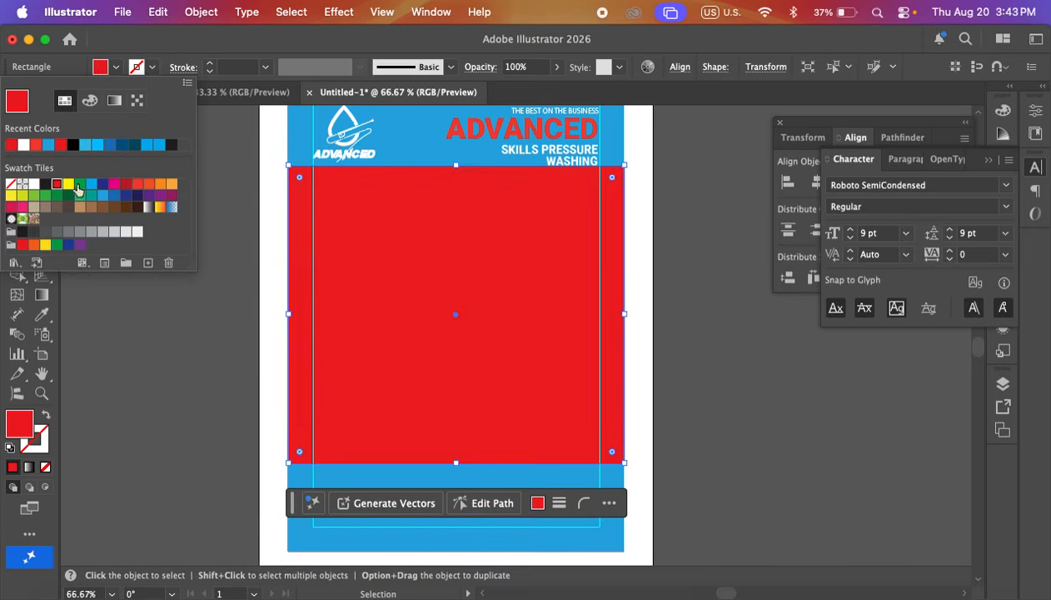
{"action": "left_click", "coordinate": [150, 321]}
- Bring the upper and lower blue wave shapes to the front, above the red rectangle
{"action": "left_click", "coordinate": [410, 131]}
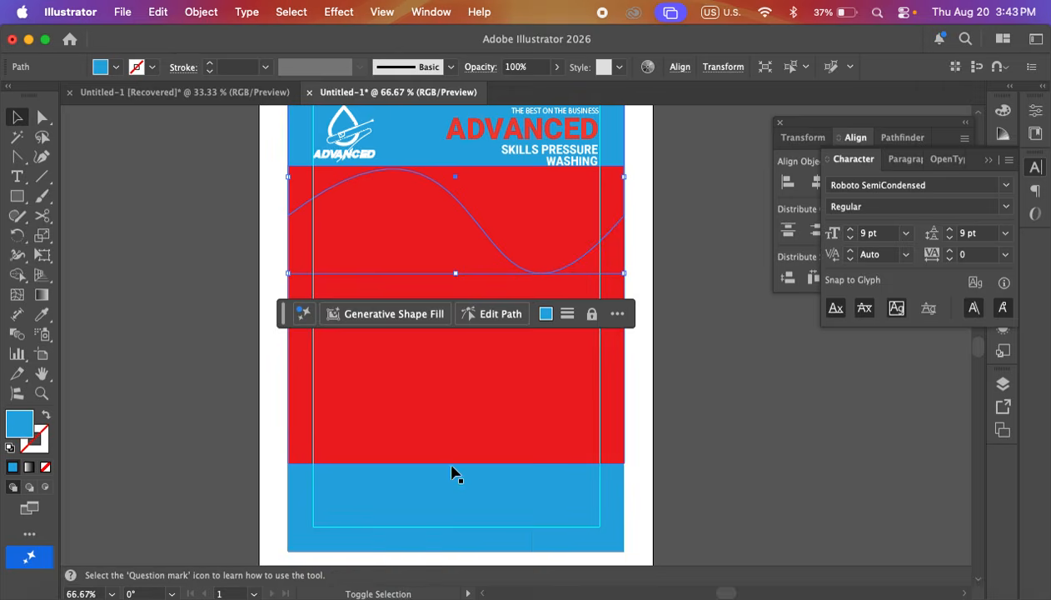
{"action": "key", "text": "super+d"}
{"action": "right_click", "coordinate": [452, 475]}
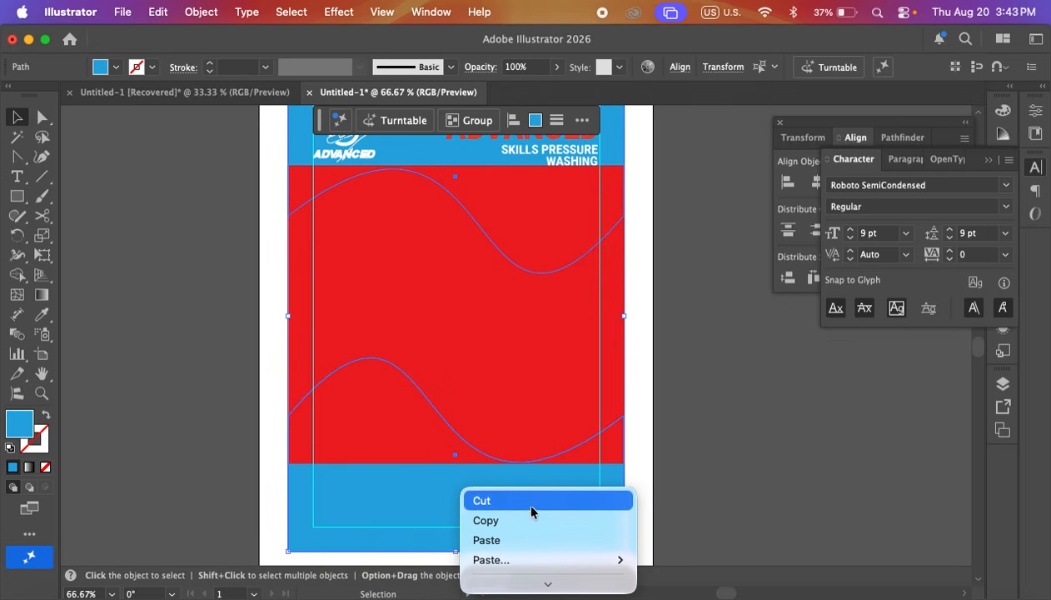
{"action": "scroll", "coordinate": [549, 533], "scroll_direction": "down", "scroll_amount": 5}
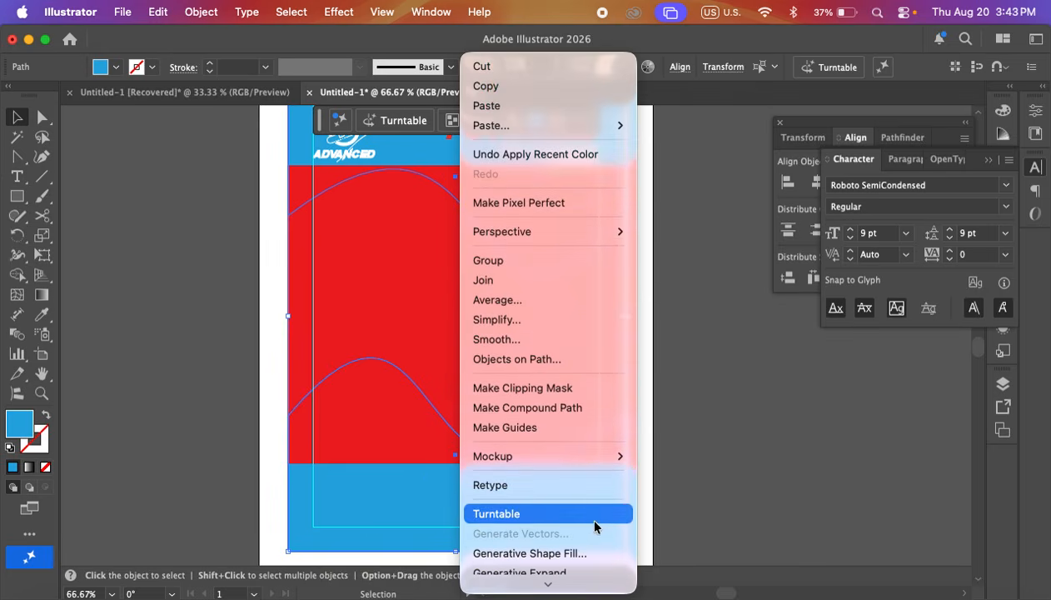
{"action": "scroll", "coordinate": [597, 527], "scroll_direction": "down", "scroll_amount": 4}
{"action": "mouse_move", "coordinate": [607, 475]}
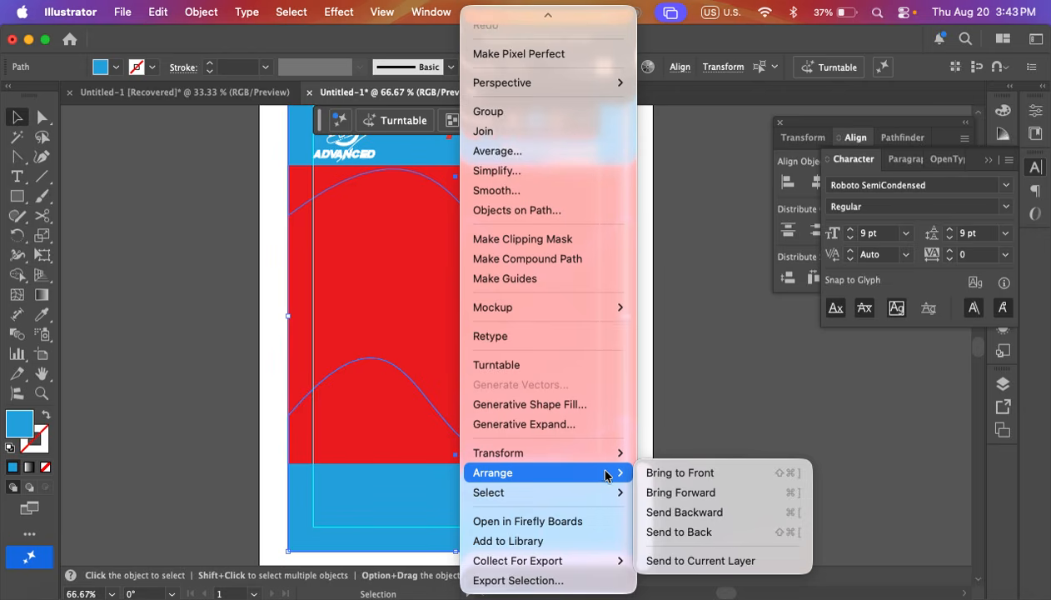
{"action": "left_click", "coordinate": [698, 473]}
{"action": "left_click", "coordinate": [725, 390]}
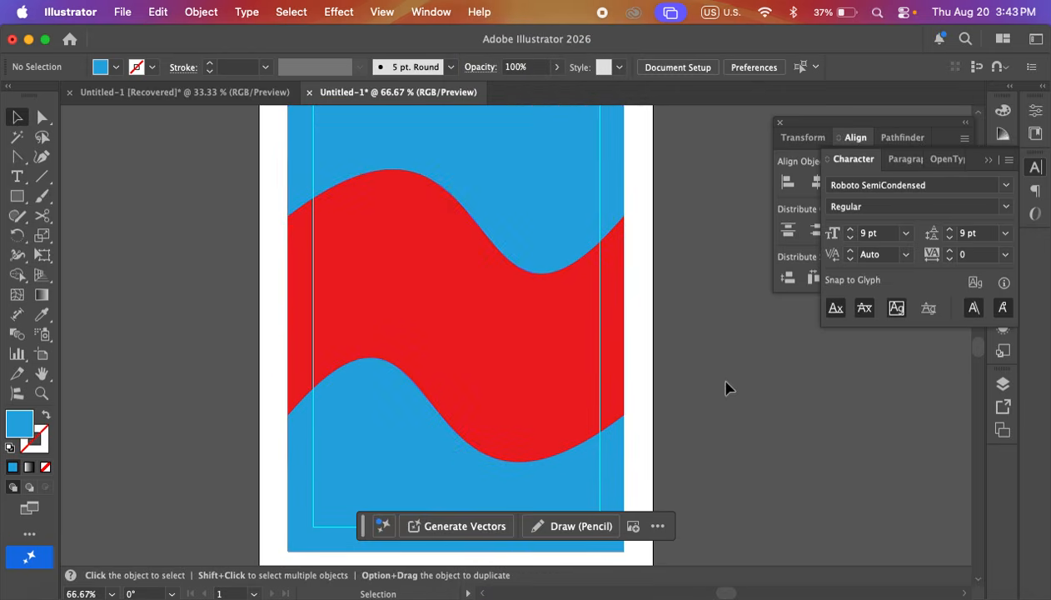
- Undo bringing the blue wave shapes to the front
{"action": "scroll", "coordinate": [721, 409], "scroll_direction": "up", "scroll_amount": 3}
{"action": "scroll", "coordinate": [454, 379], "scroll_direction": "down", "scroll_amount": 2}
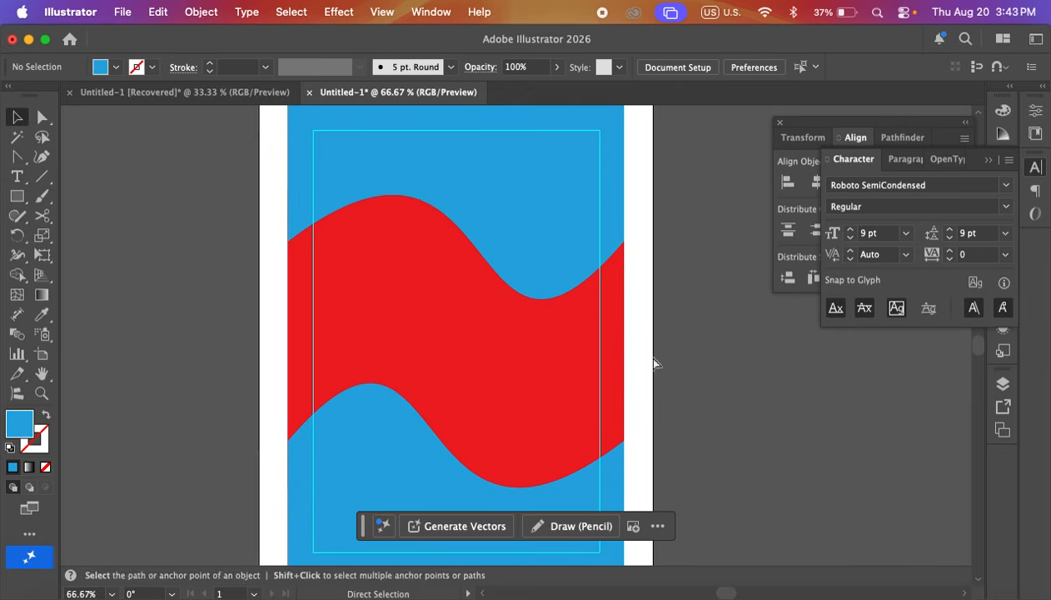
{"action": "key", "text": "super+z"}
{"action": "key", "text": "super+shift+z"}
{"action": "key", "text": "super+z"}
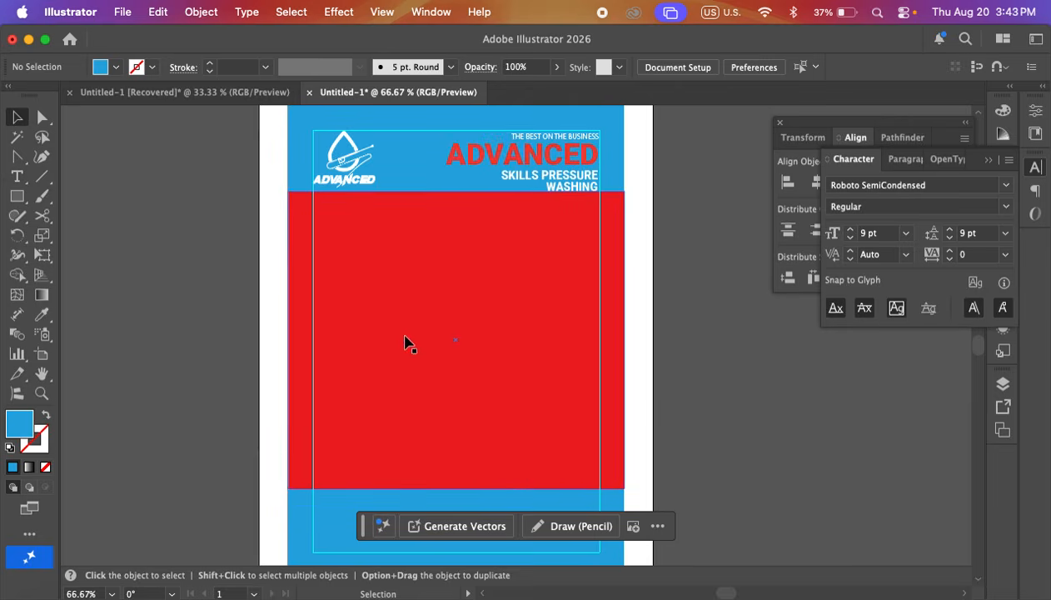
- Move the red rectangle off the artboard to its right and lock the black and red background rectangles
{"action": "left_click_drag", "start_coordinate": [427, 366], "coordinate": [893, 405]}
{"action": "left_click_drag", "start_coordinate": [673, 317], "coordinate": [547, 375]}
{"action": "key", "text": "a"}
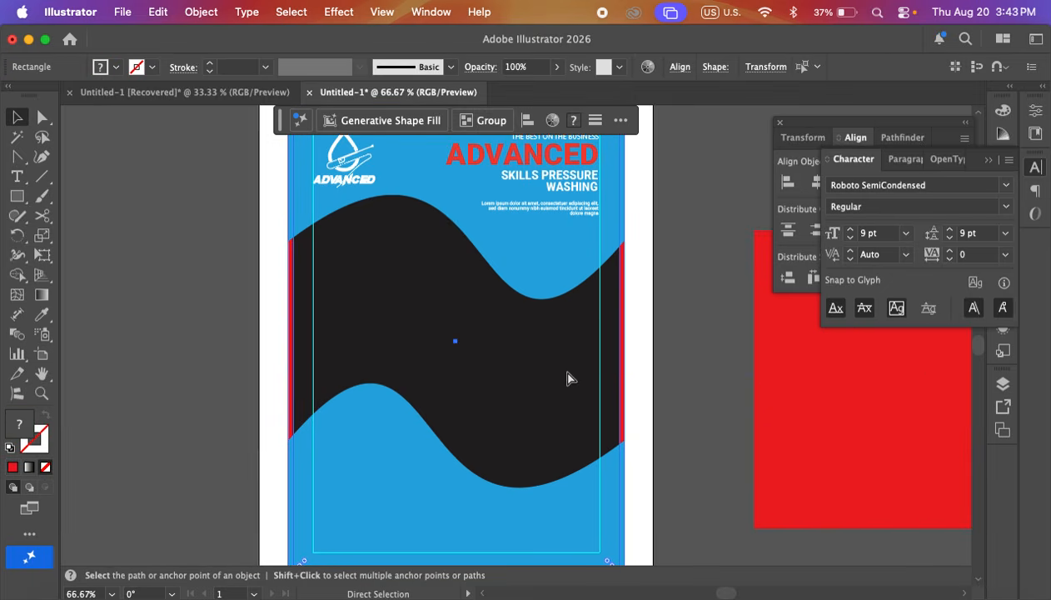
{"action": "key", "text": "super+shift+a"}
{"action": "key", "text": "v"}
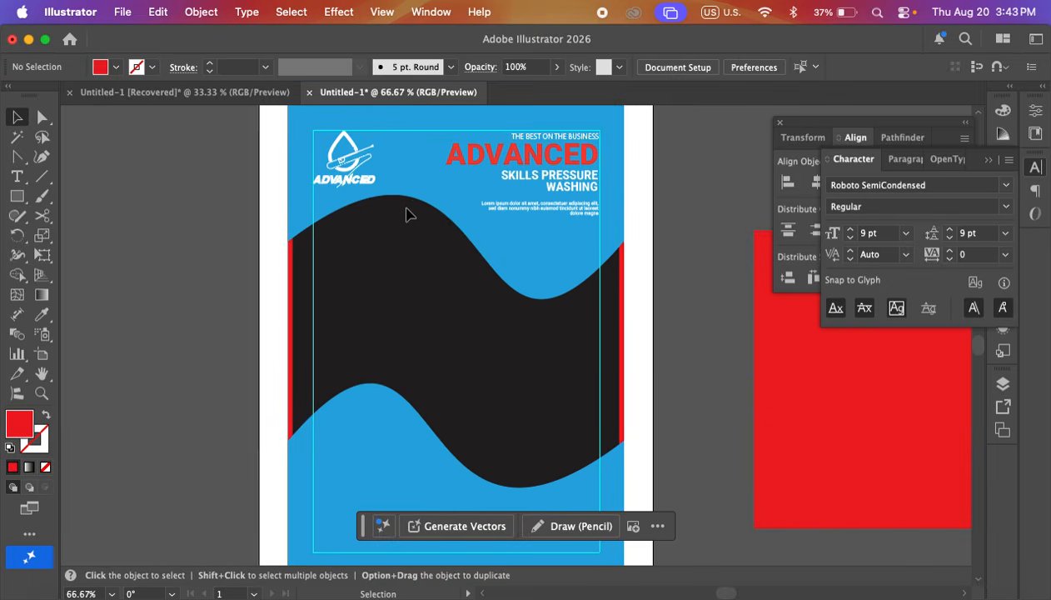
- Select the blue wave shapes together with the logo and header texts and bring them all to the front
{"action": "scroll", "coordinate": [283, 129], "scroll_direction": "up", "scroll_amount": 1}
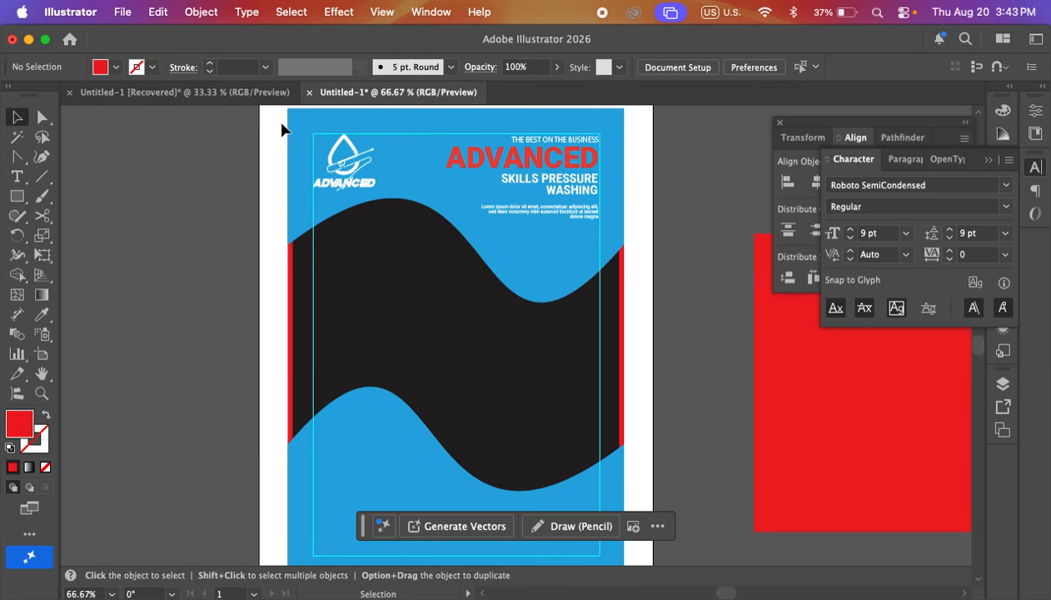
{"action": "scroll", "coordinate": [655, 560], "scroll_direction": "down", "scroll_amount": 5}
{"action": "key", "text": "super+a"}
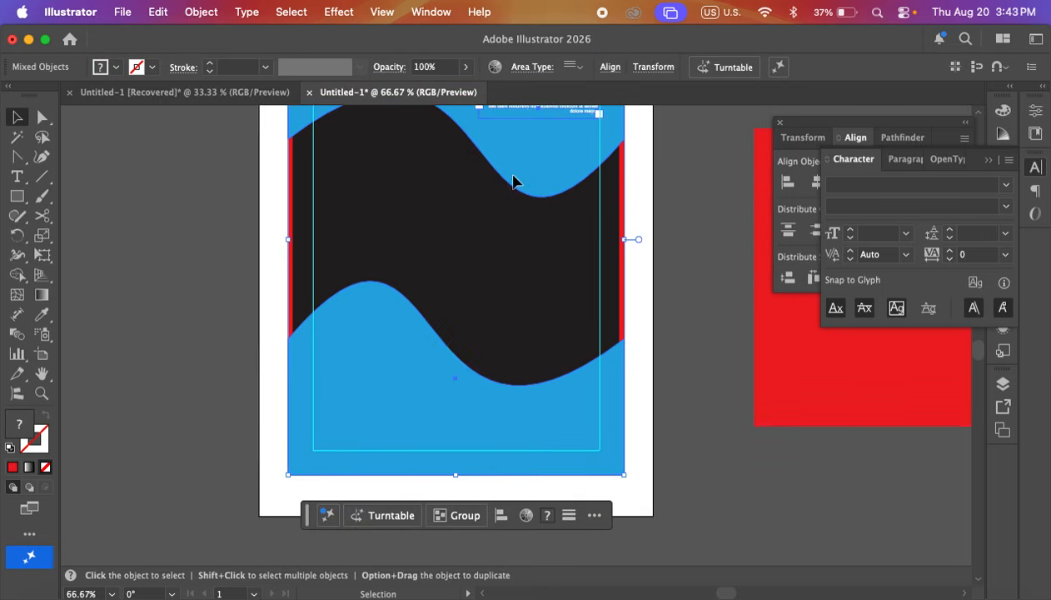
{"action": "right_click", "coordinate": [520, 152]}
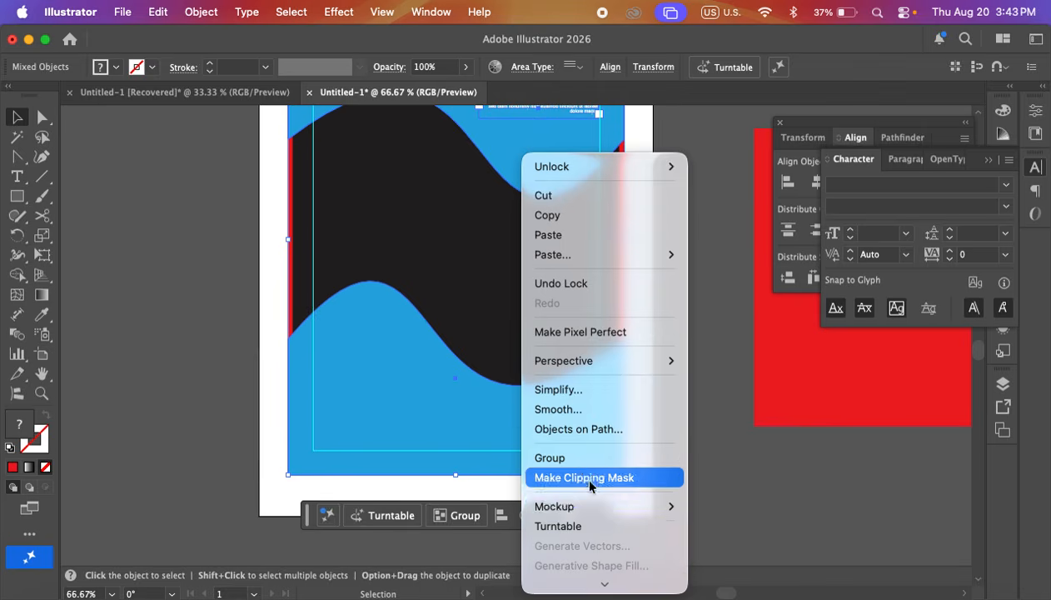
{"action": "scroll", "coordinate": [618, 442], "scroll_direction": "down", "scroll_amount": 4}
{"action": "mouse_move", "coordinate": [583, 473]}
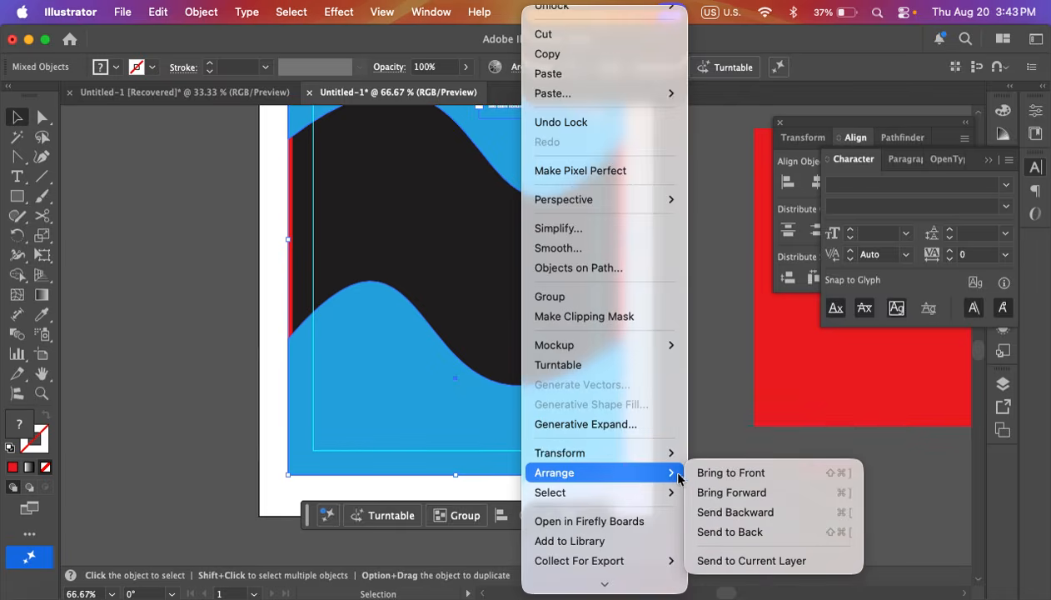
{"action": "left_click", "coordinate": [732, 473]}
- Move the red rectangle back onto the flyer so it fills the band between the two blue waves
{"action": "left_click_drag", "start_coordinate": [798, 404], "coordinate": [353, 351]}
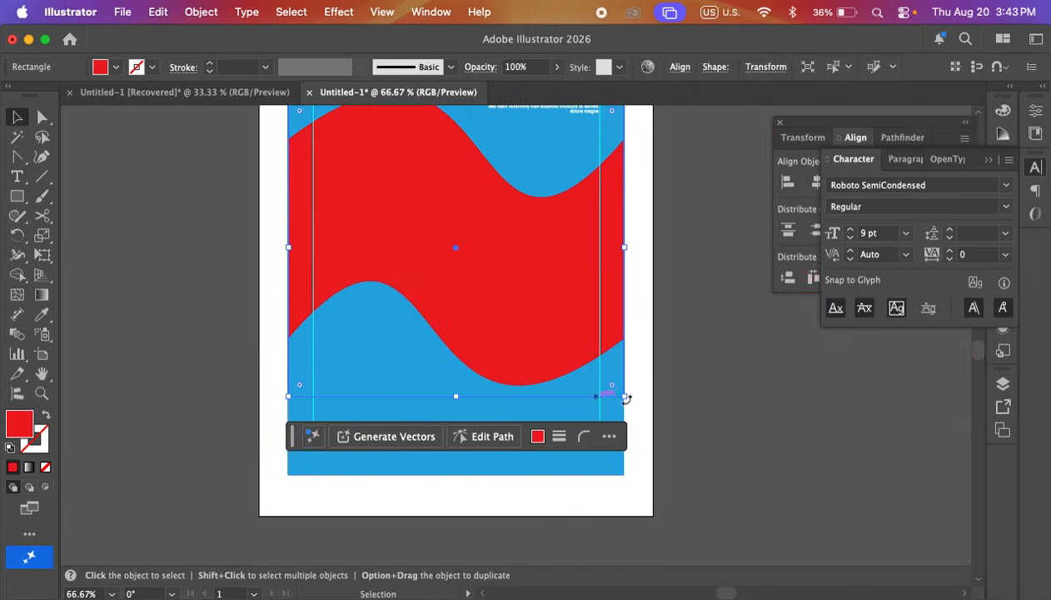
{"action": "scroll", "coordinate": [687, 411], "scroll_direction": "up", "scroll_amount": 4}
{"action": "left_click_drag", "start_coordinate": [452, 346], "coordinate": [445, 338]}
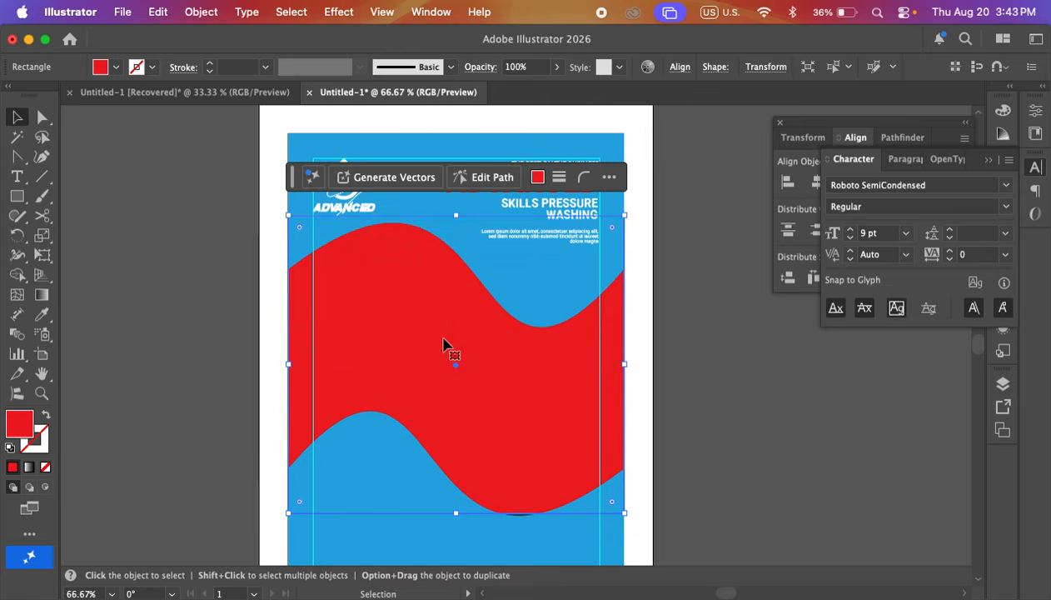
- Start placing an image file into the flyer and browse to the Downloads folder
{"action": "left_click", "coordinate": [122, 13]}
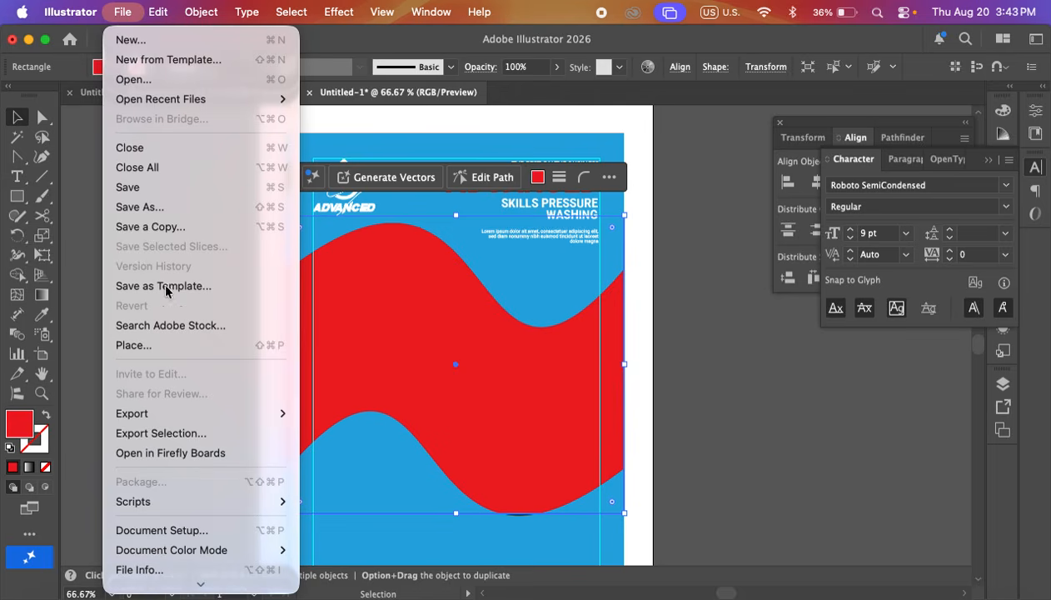
{"action": "left_click", "coordinate": [173, 345]}
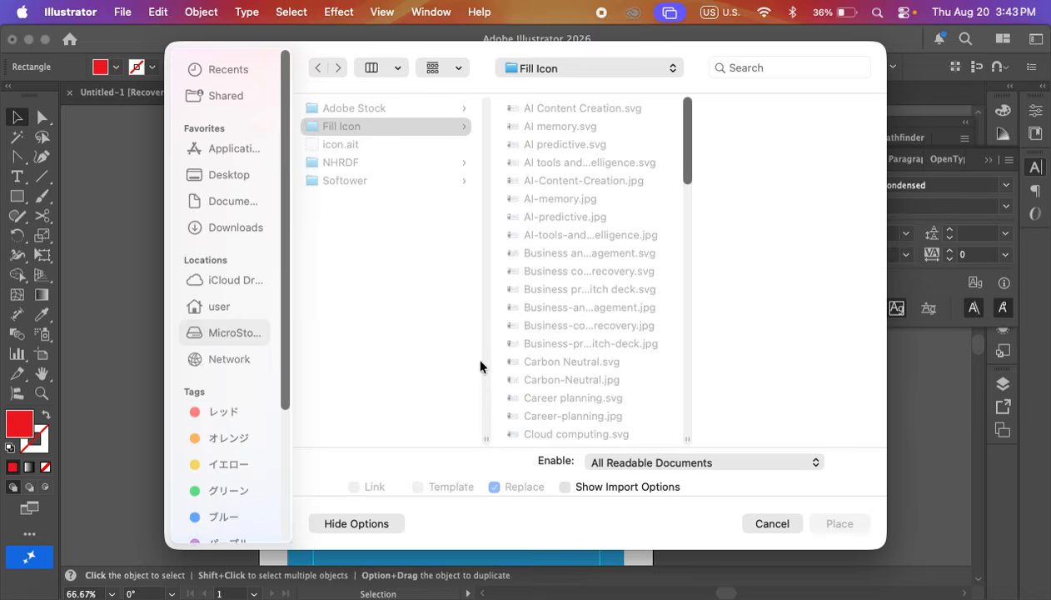
{"action": "left_click", "coordinate": [225, 174]}
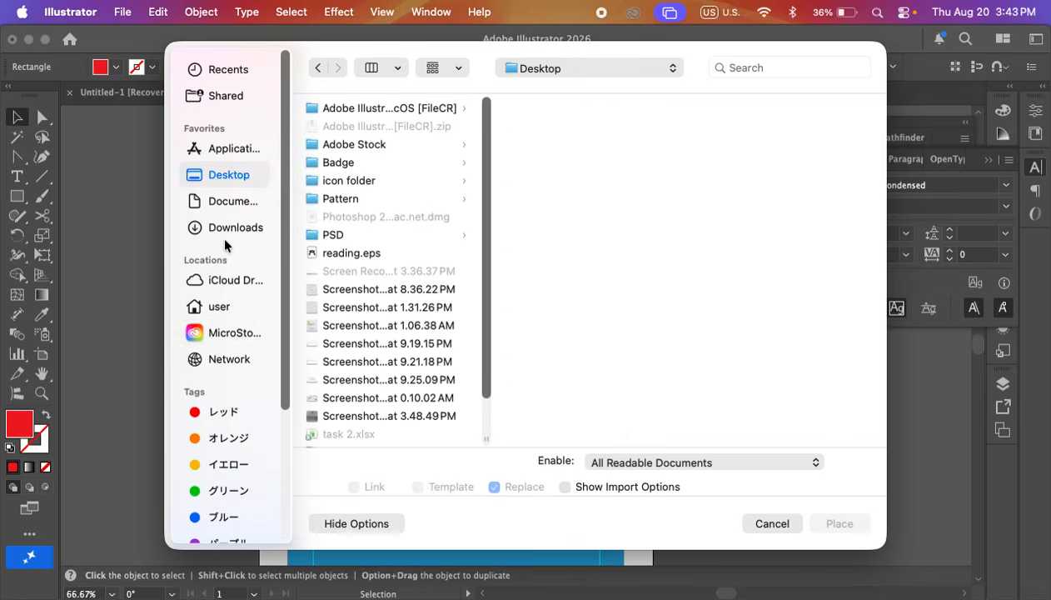
{"action": "left_click", "coordinate": [229, 229]}
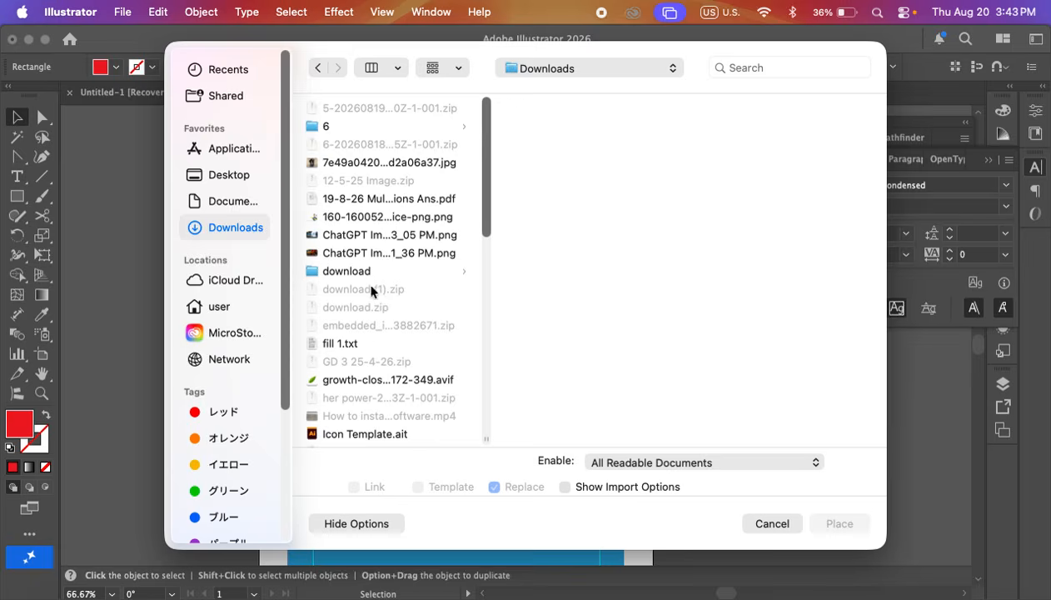
{"action": "scroll", "coordinate": [376, 347], "scroll_direction": "down", "scroll_amount": 10}
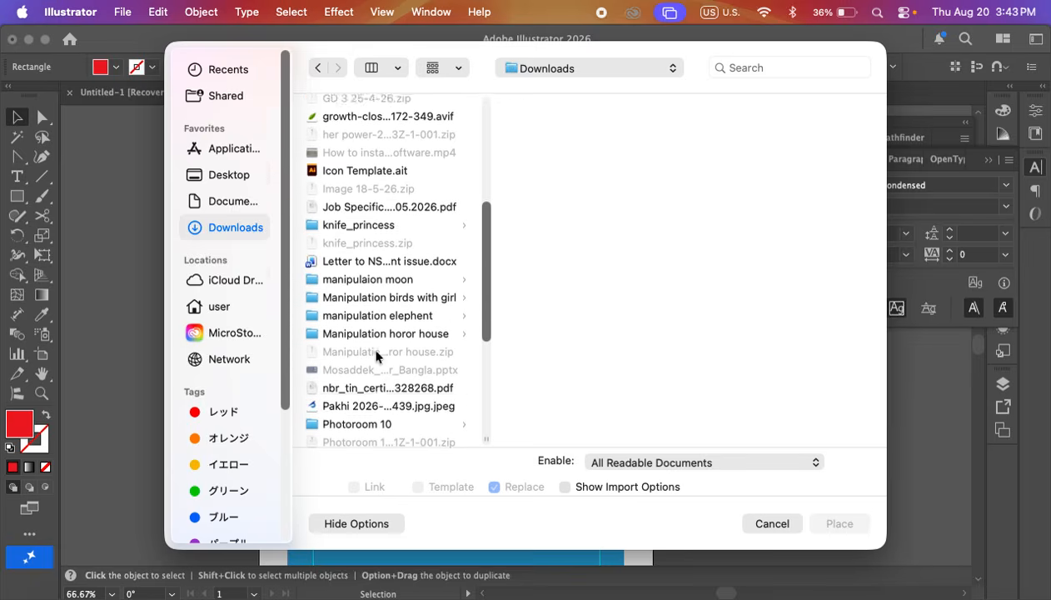
{"action": "scroll", "coordinate": [376, 355], "scroll_direction": "down", "scroll_amount": 6}
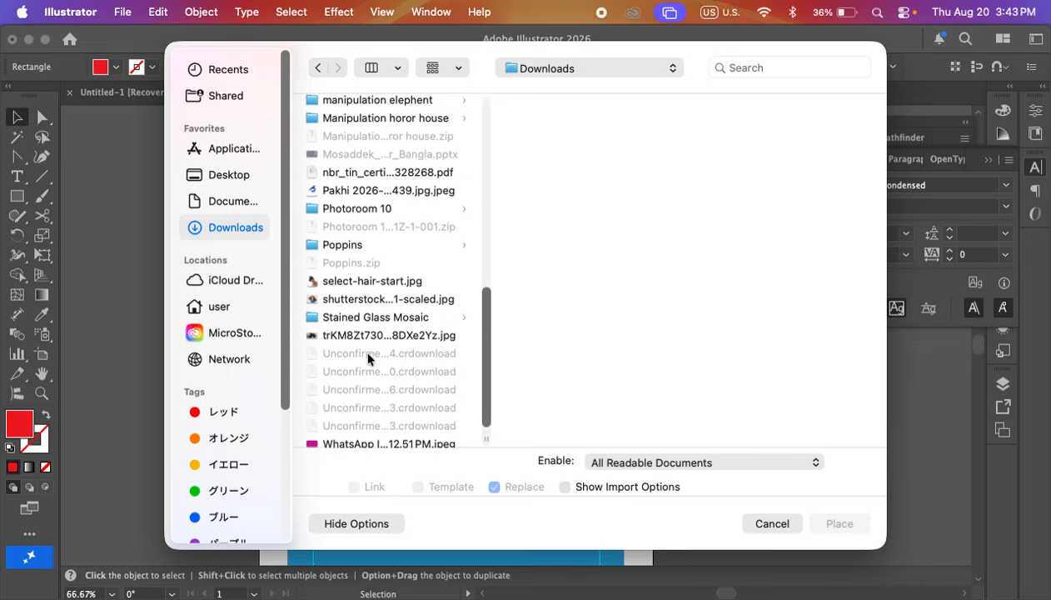
{"action": "scroll", "coordinate": [370, 353], "scroll_direction": "down", "scroll_amount": 1}
{"action": "scroll", "coordinate": [363, 379], "scroll_direction": "up", "scroll_amount": 9}
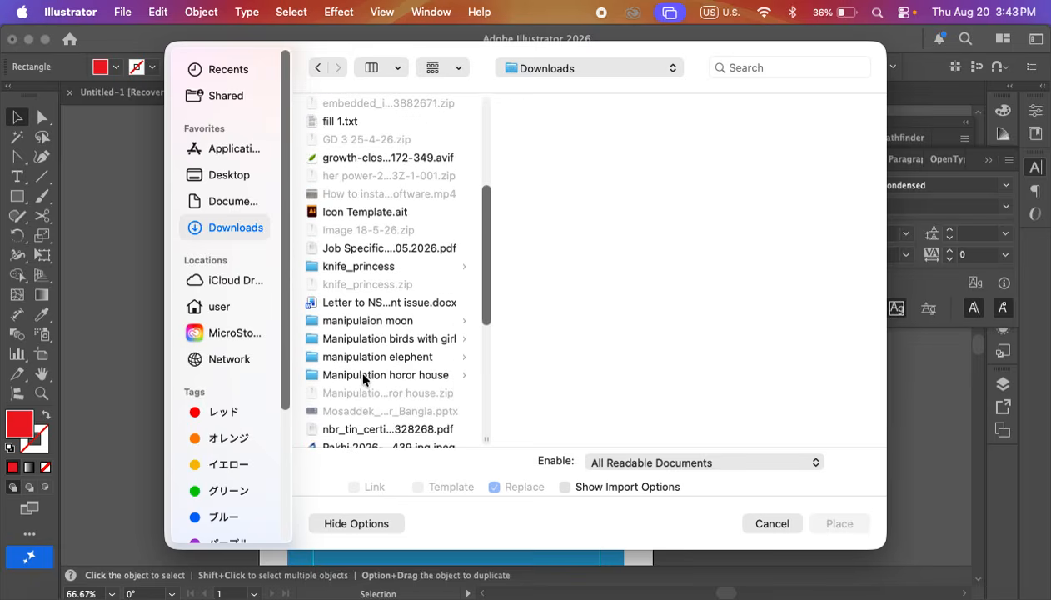
{"action": "scroll", "coordinate": [327, 370], "scroll_direction": "up", "scroll_amount": 7}
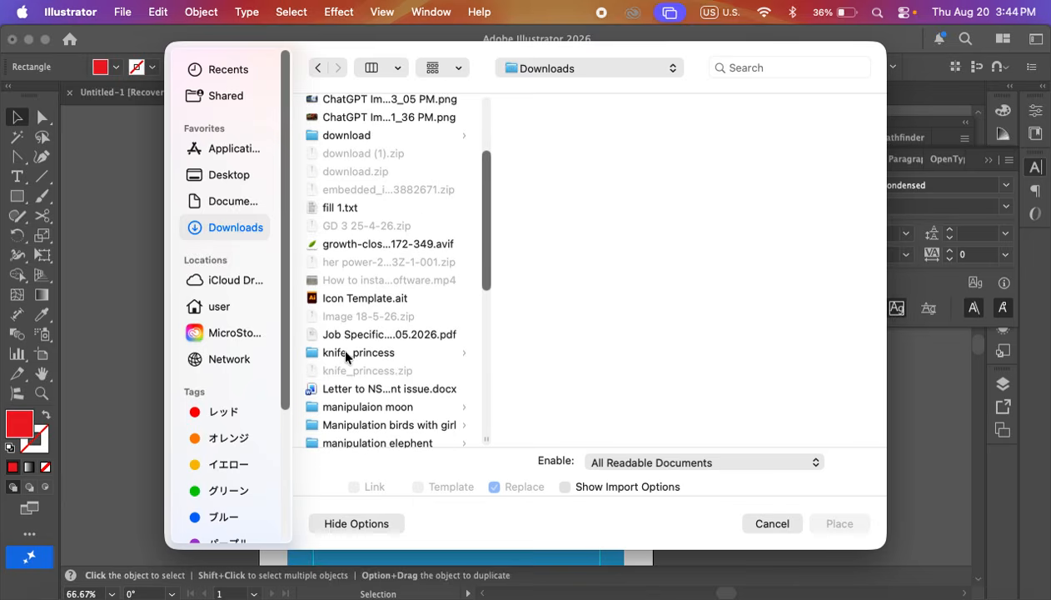
{"action": "scroll", "coordinate": [351, 355], "scroll_direction": "up", "scroll_amount": 2}
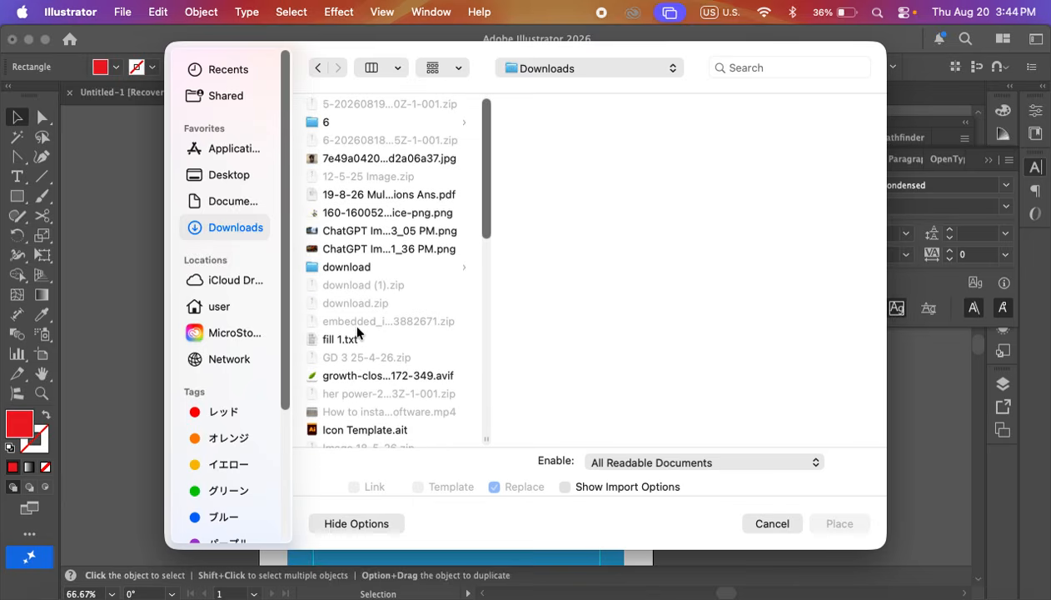
{"action": "left_click", "coordinate": [344, 217]}
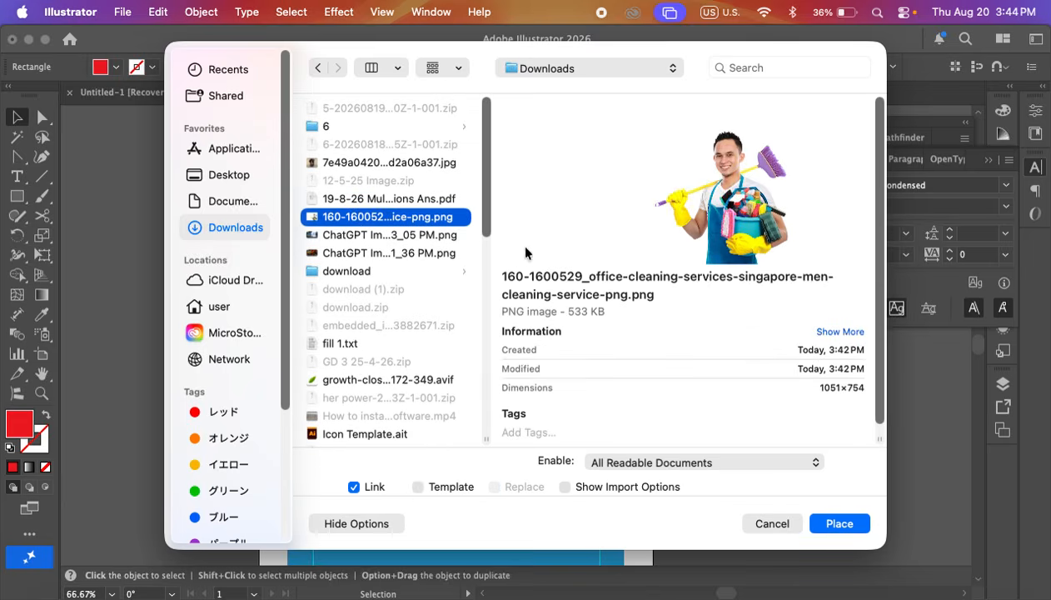
{"action": "left_click", "coordinate": [835, 523]}
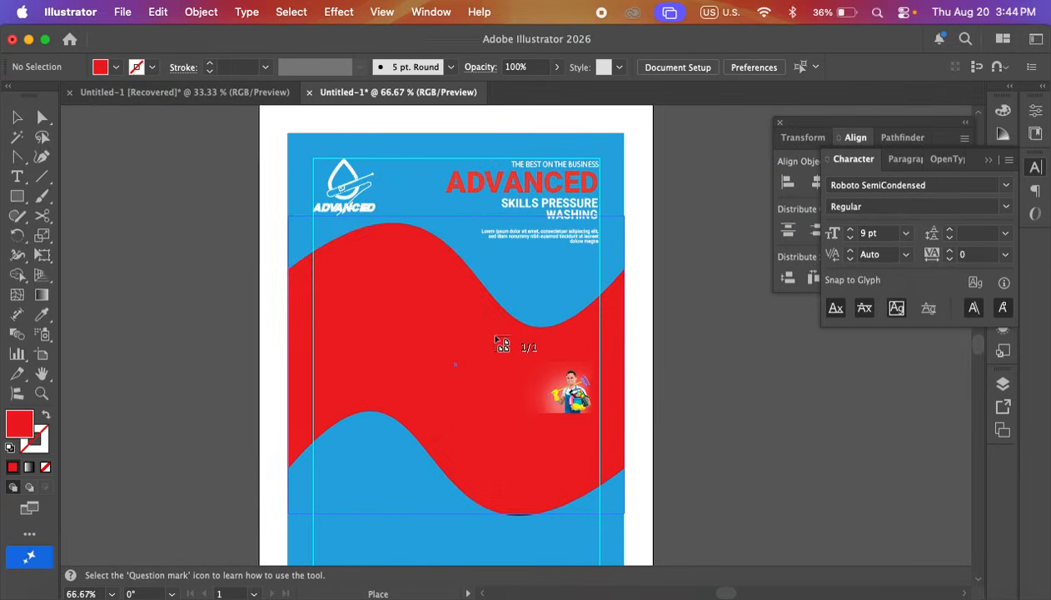
{"action": "left_click", "coordinate": [159, 230]}
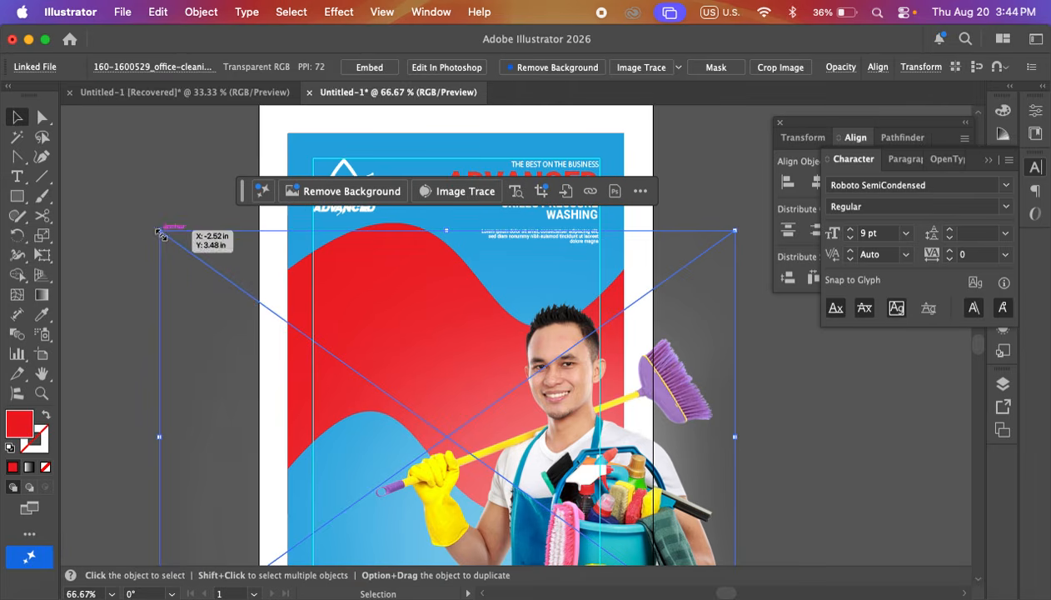
- Move the placed cleaner photo up and to the left so the man stands over the flyer's red wave band
{"action": "left_click_drag", "start_coordinate": [566, 428], "coordinate": [412, 342]}
{"action": "key", "text": "super+minus"}
{"action": "key", "text": "super+minus"}
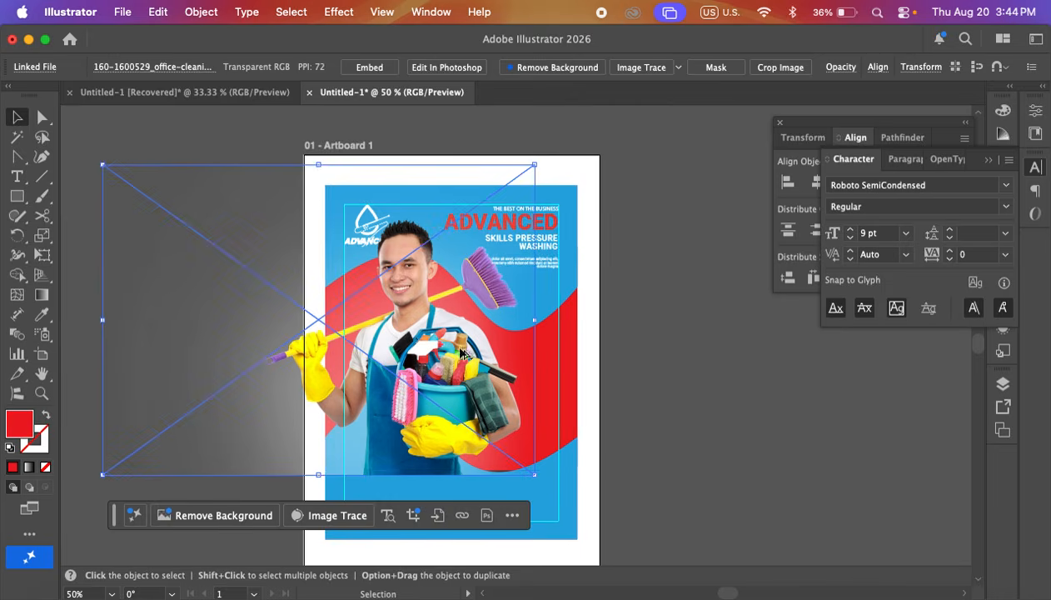
{"action": "left_click", "coordinate": [658, 387]}
{"action": "left_click_drag", "start_coordinate": [443, 354], "coordinate": [441, 381]}
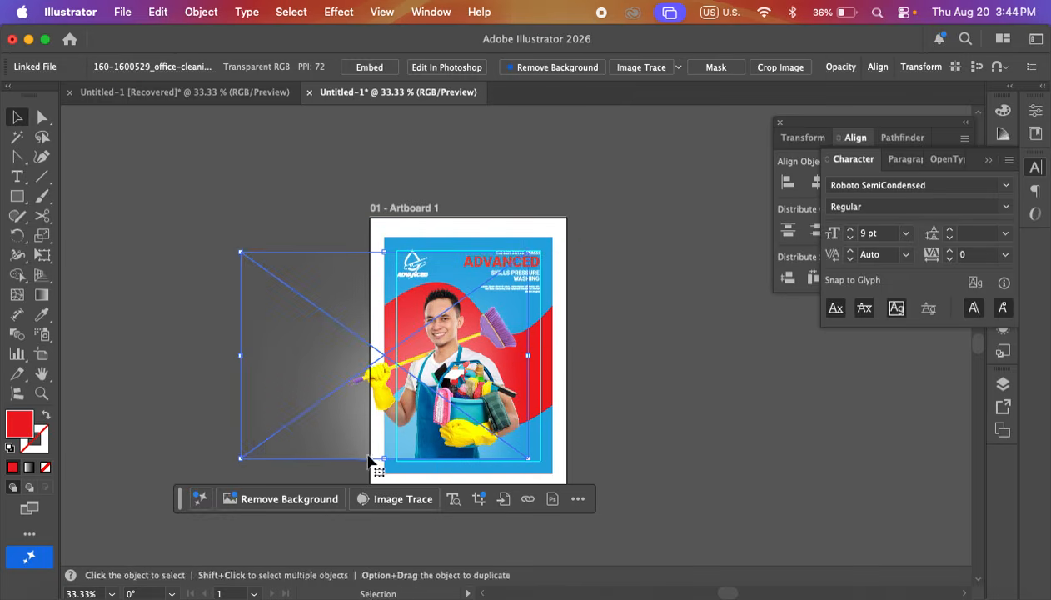
- Scale the cleaner photo down proportionally to about two thirds and position the man on the left half of the red band
{"action": "left_click_drag", "start_coordinate": [383, 457], "coordinate": [384, 427]}
{"action": "left_click_drag", "start_coordinate": [451, 375], "coordinate": [454, 377]}
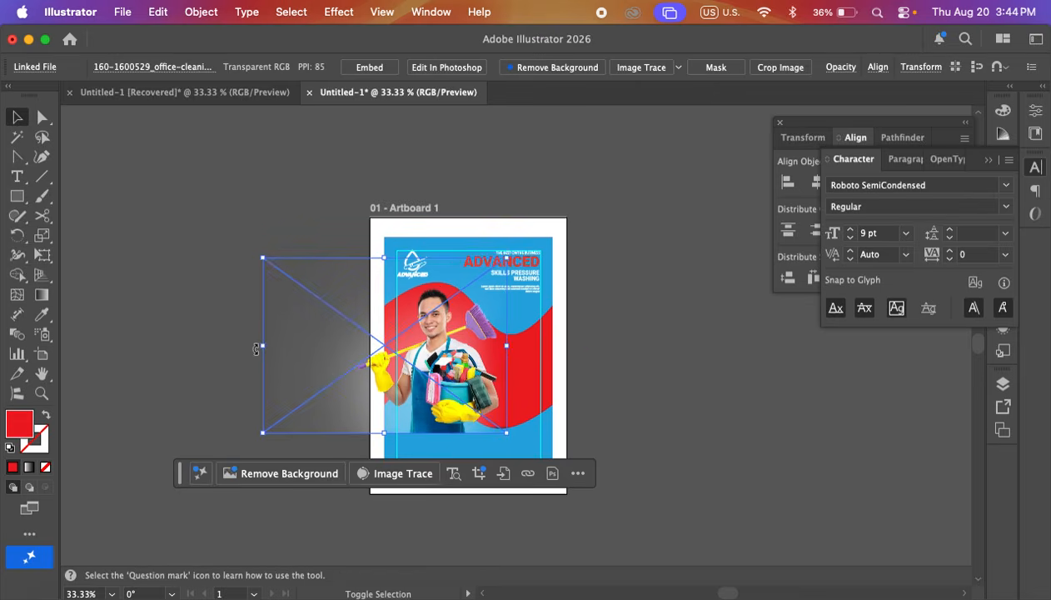
{"action": "left_click_drag", "start_coordinate": [263, 347], "coordinate": [314, 347]}
{"action": "left_click_drag", "start_coordinate": [459, 389], "coordinate": [445, 382]}
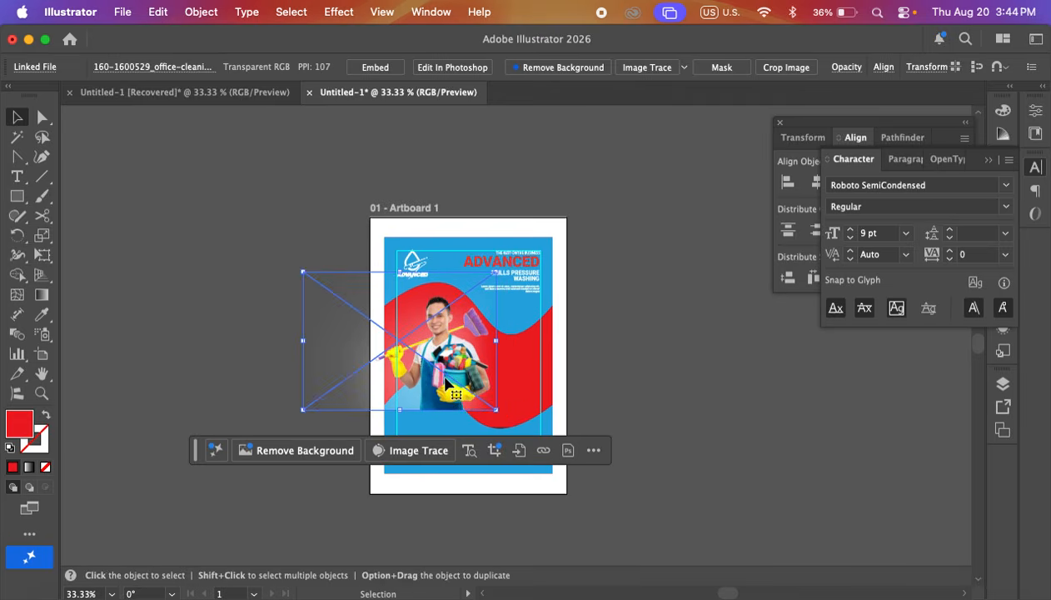
- Shift the cleaner photo slightly right and up so the man sits nearer the middle of the red band
{"action": "scroll", "coordinate": [454, 377], "scroll_direction": "up", "scroll_amount": 2}
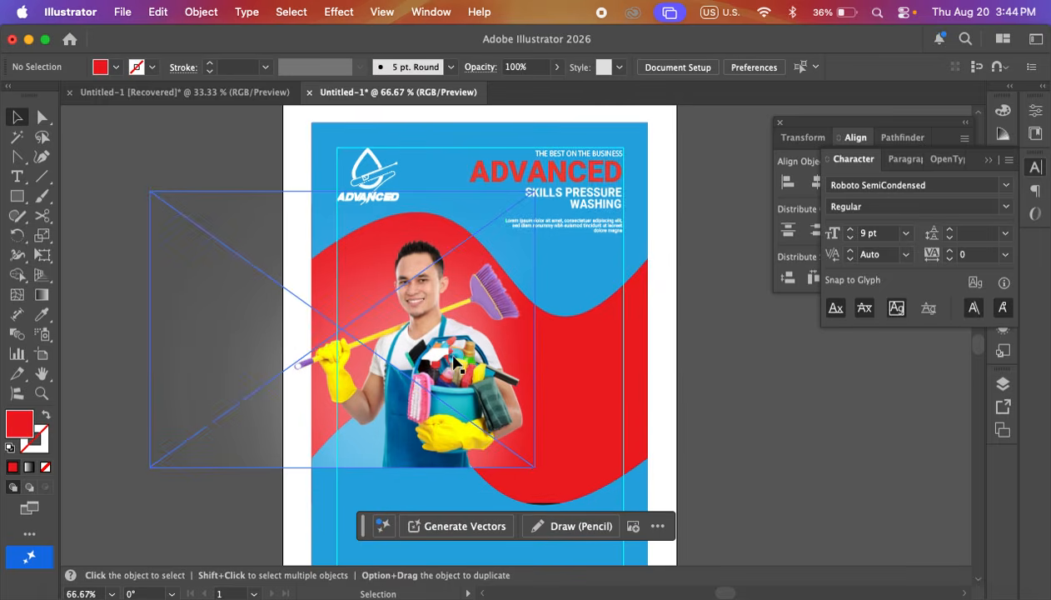
{"action": "left_click", "coordinate": [446, 364]}
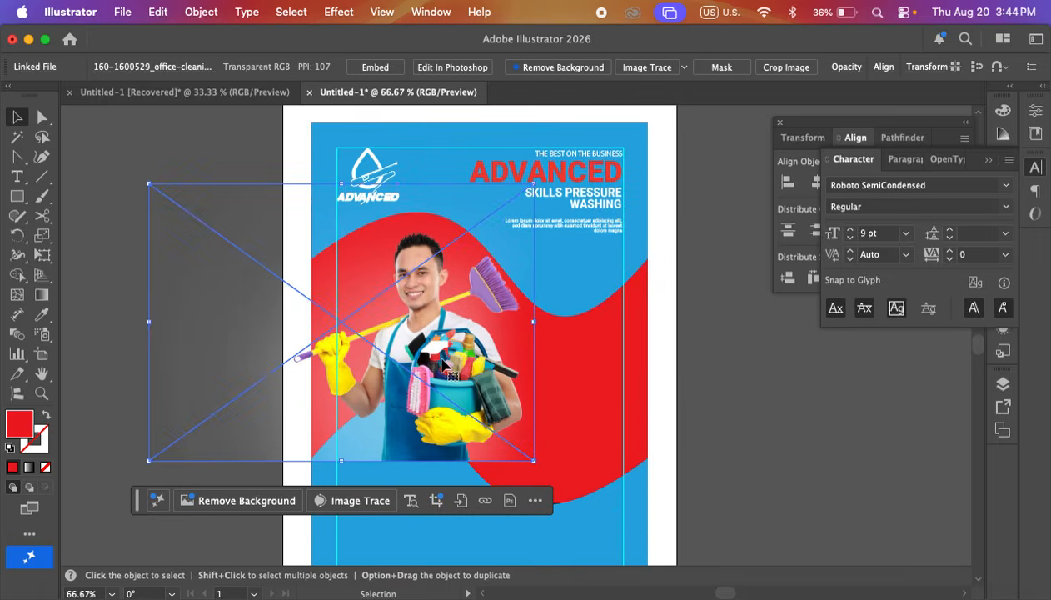
{"action": "mouse_move", "coordinate": [446, 364]}
{"action": "left_mouse_down"}
{"action": "mouse_move", "coordinate": [466, 364]}
{"action": "mouse_move", "coordinate": [454, 374]}
{"action": "left_mouse_up"}
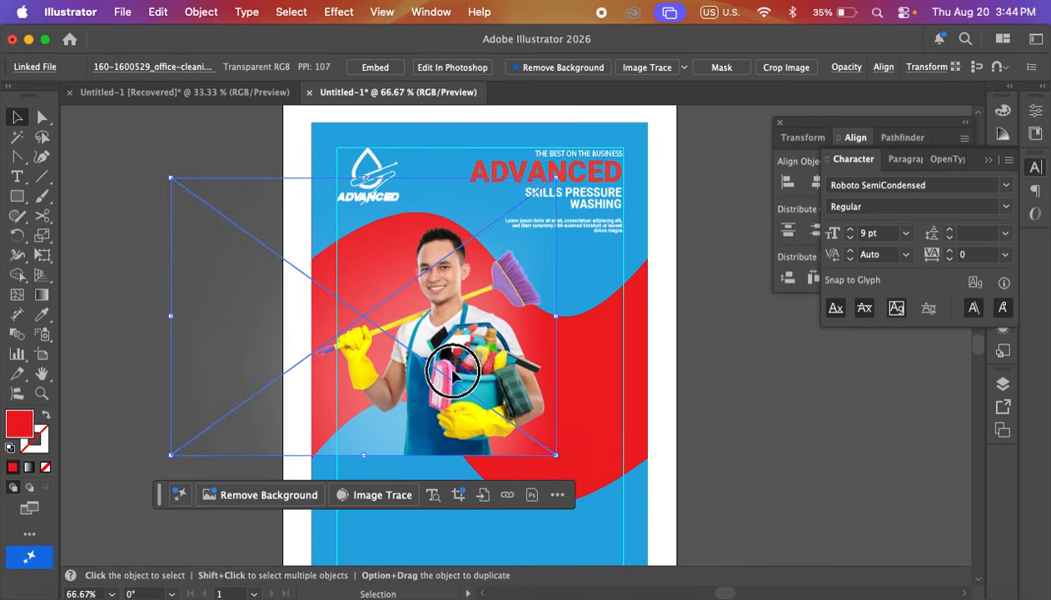
{"action": "left_click", "coordinate": [660, 459]}
{"action": "left_click_drag", "start_coordinate": [615, 436], "coordinate": [614, 441]}
{"action": "left_click", "coordinate": [517, 370]}
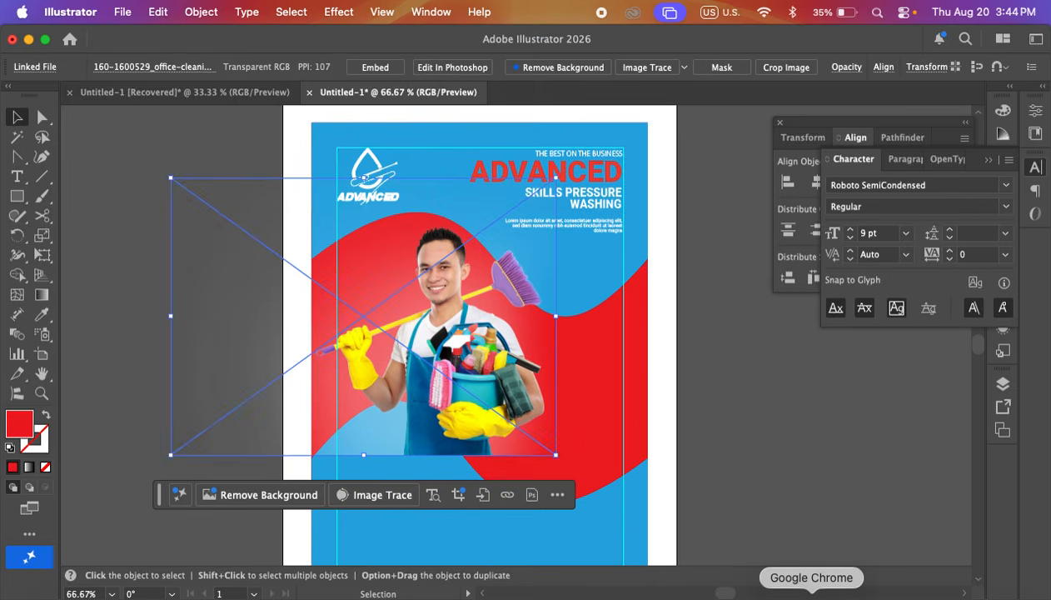
- Switch to Chrome, search Google for "unsplash images" and open the Unsplash website
{"action": "left_click", "coordinate": [812, 593]}
{"action": "scroll", "coordinate": [517, 333], "scroll_direction": "down", "scroll_amount": 5}
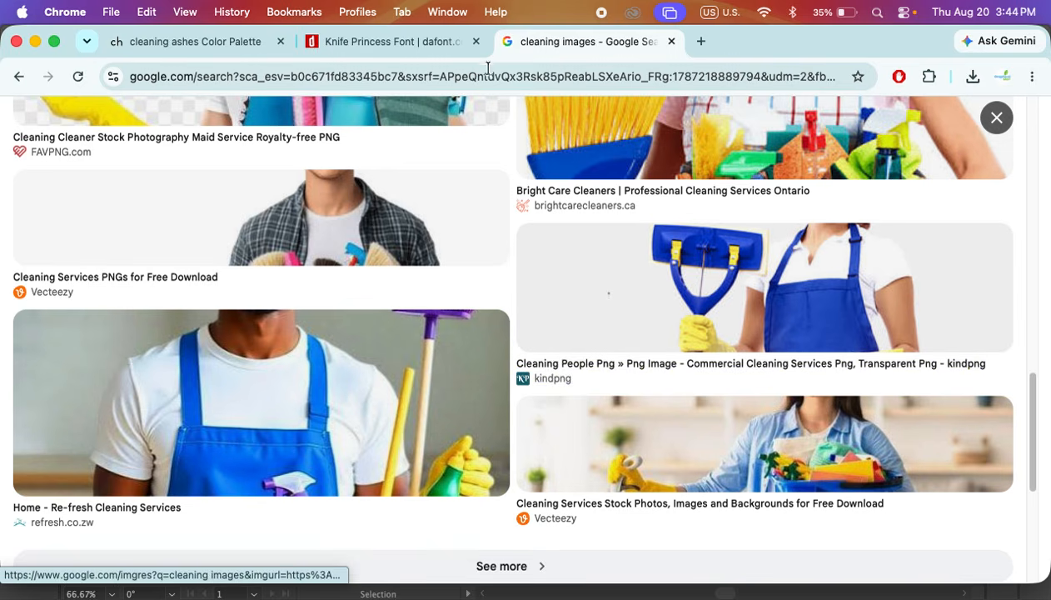
{"action": "left_click", "coordinate": [543, 82]}
{"action": "type", "text": "u"}
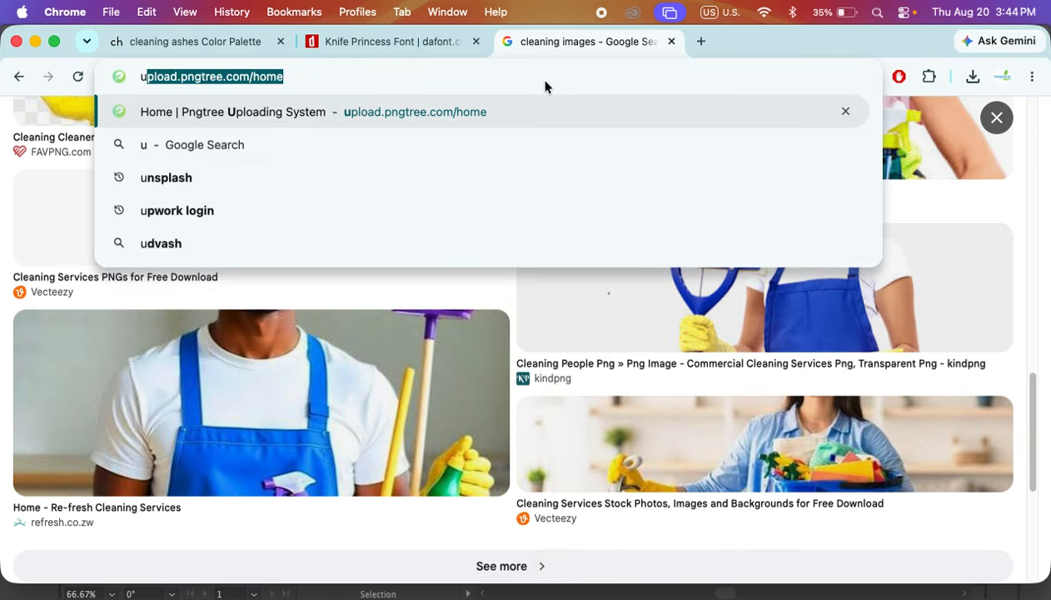
{"action": "type", "text": "n"}
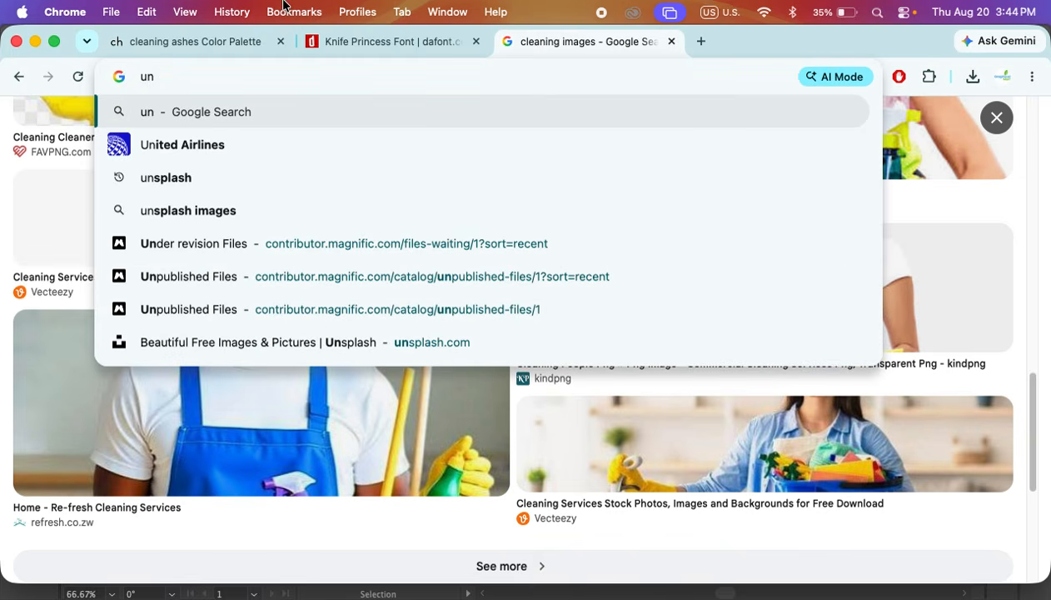
{"action": "left_click", "coordinate": [202, 215]}
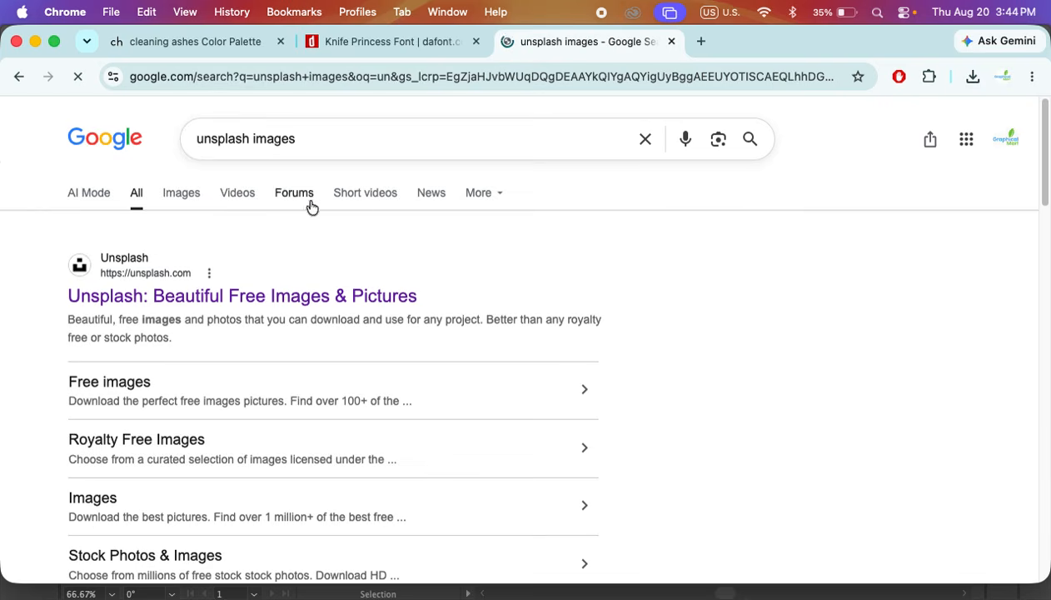
{"action": "left_click", "coordinate": [257, 298]}
- Search Unsplash for "cleaning service" photos
{"action": "scroll", "coordinate": [434, 363], "scroll_direction": "down", "scroll_amount": 5}
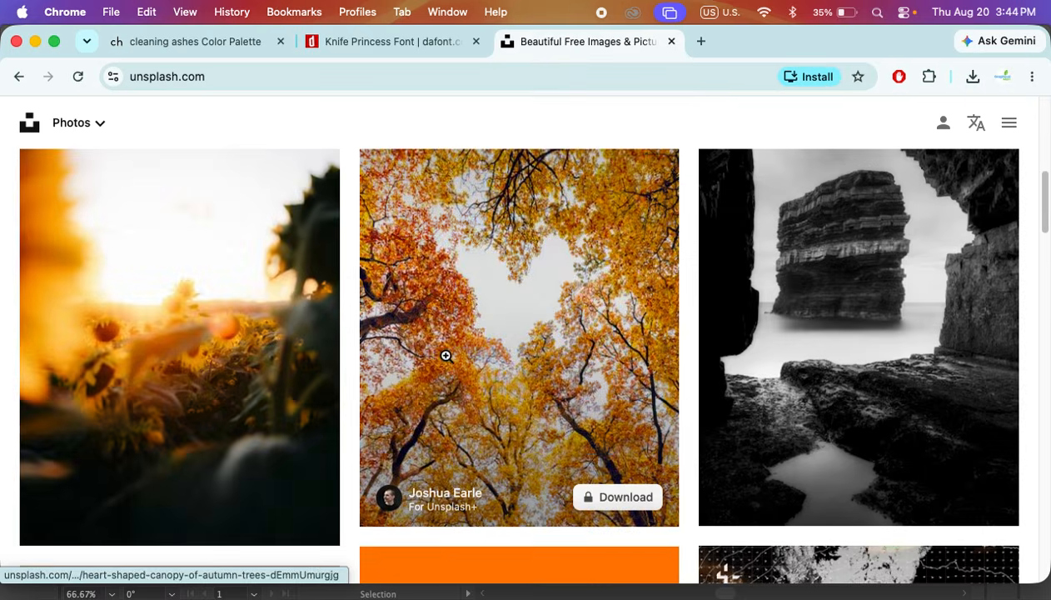
{"action": "scroll", "coordinate": [445, 356], "scroll_direction": "down", "scroll_amount": 15}
{"action": "scroll", "coordinate": [448, 357], "scroll_direction": "up", "scroll_amount": 10}
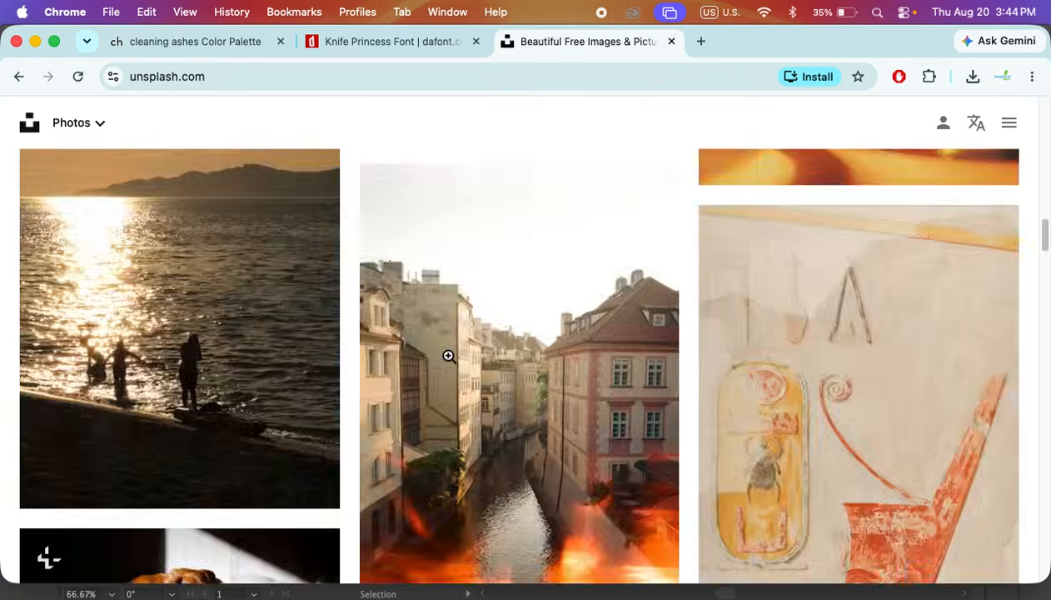
{"action": "scroll", "coordinate": [449, 357], "scroll_direction": "up", "scroll_amount": 10}
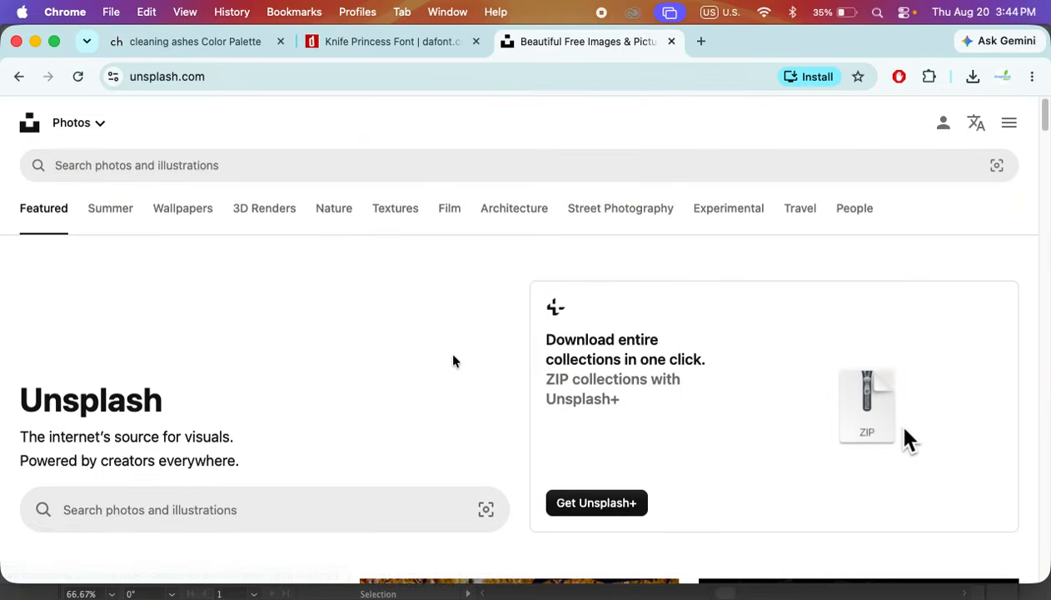
{"action": "left_click", "coordinate": [236, 164]}
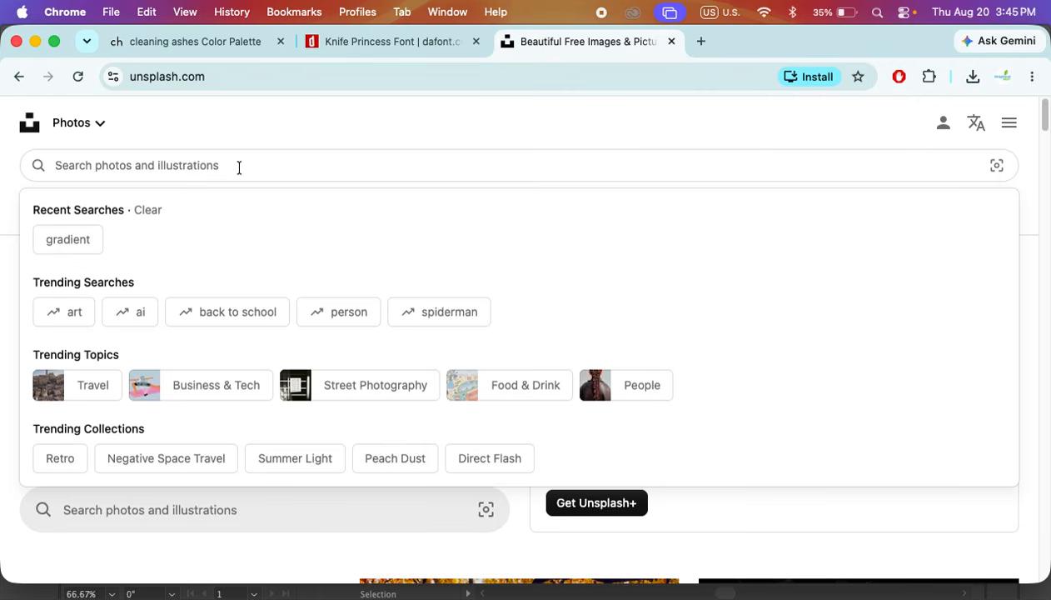
{"action": "type", "text": "cleaning"}
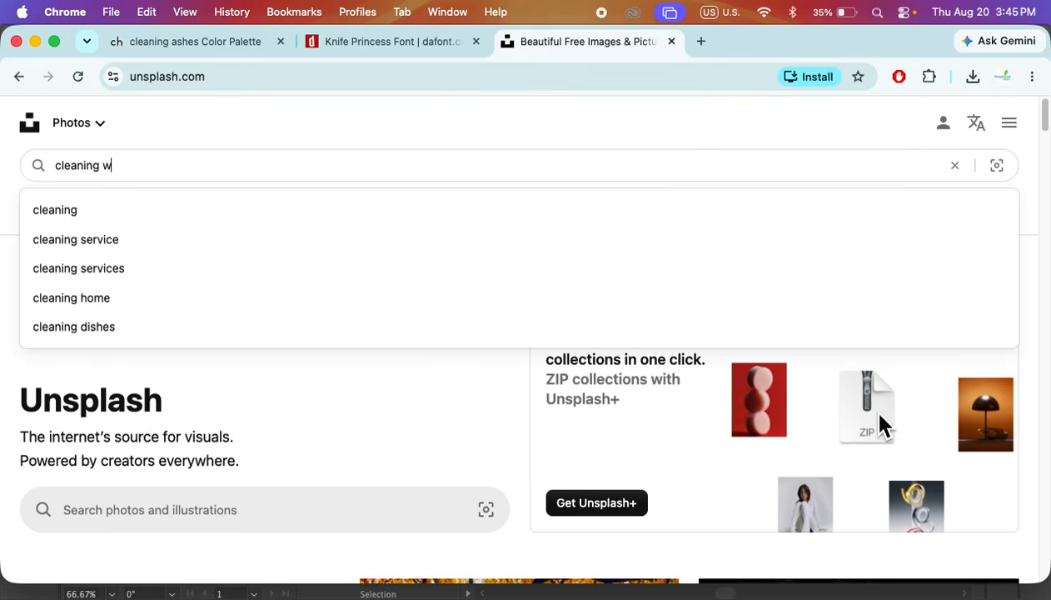
{"action": "type", "text": " w"}
{"action": "key", "text": "BackSpace"}
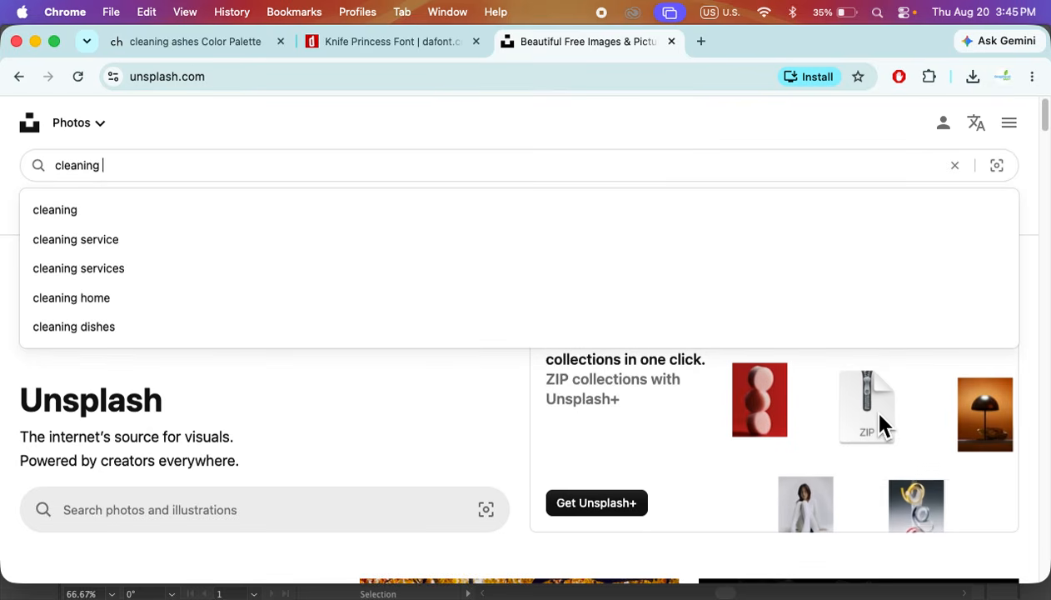
{"action": "left_click", "coordinate": [113, 239]}
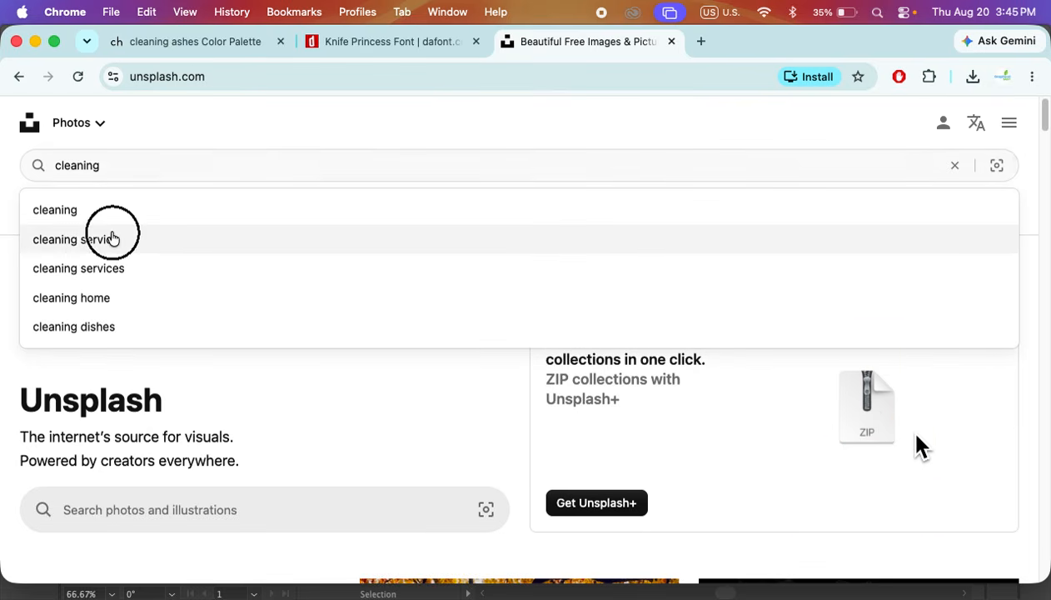
- Browse the cleaning service photo results for a picture of a cleaner at work that suits the flyer
{"action": "scroll", "coordinate": [434, 328], "scroll_direction": "down", "scroll_amount": 3}
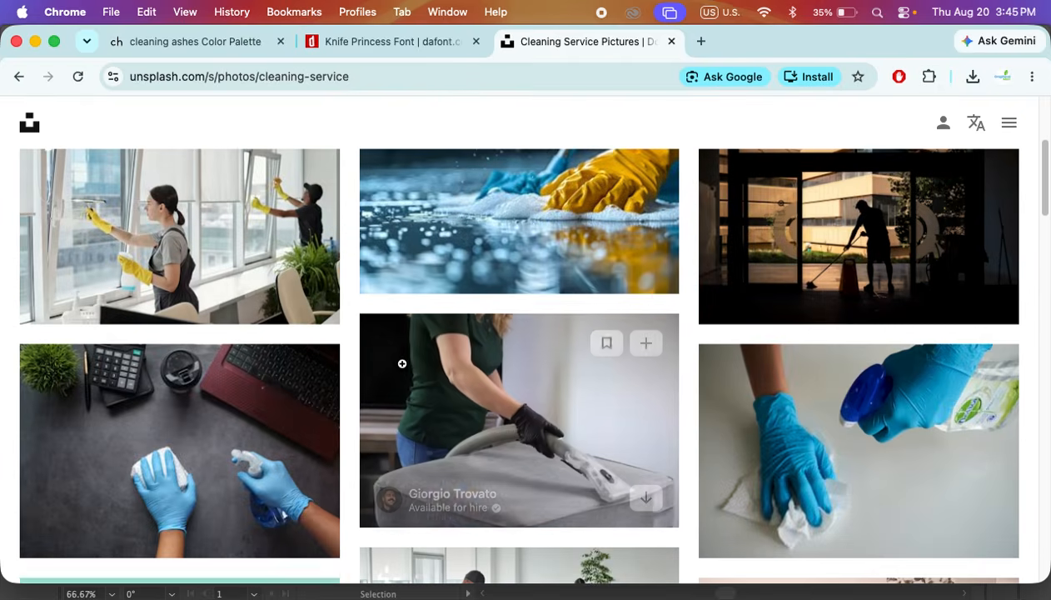
{"action": "scroll", "coordinate": [372, 387], "scroll_direction": "down", "scroll_amount": 3}
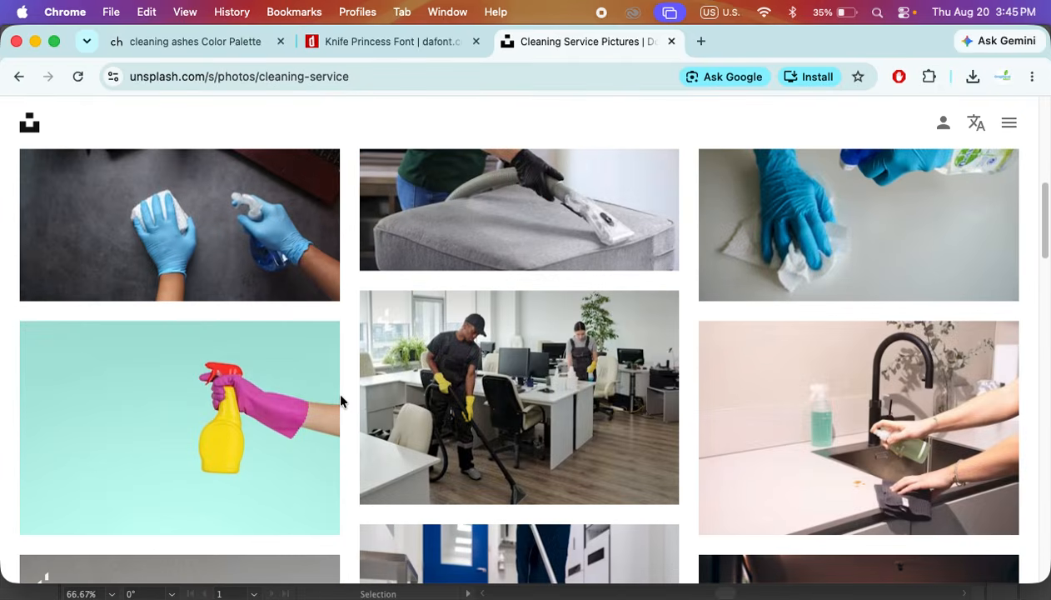
{"action": "scroll", "coordinate": [450, 396], "scroll_direction": "down", "scroll_amount": 5}
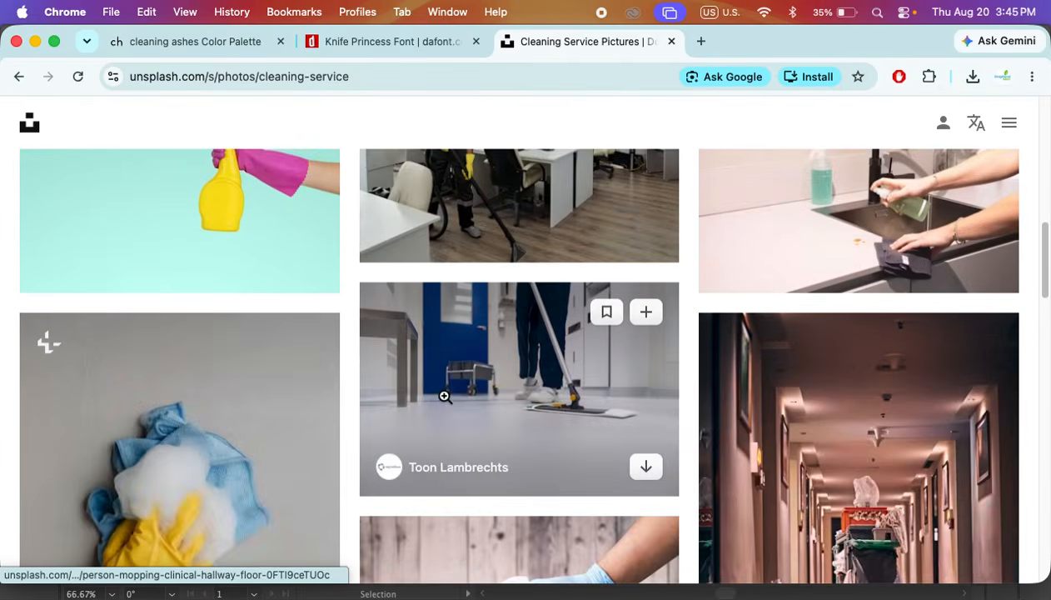
{"action": "scroll", "coordinate": [483, 379], "scroll_direction": "down", "scroll_amount": 6}
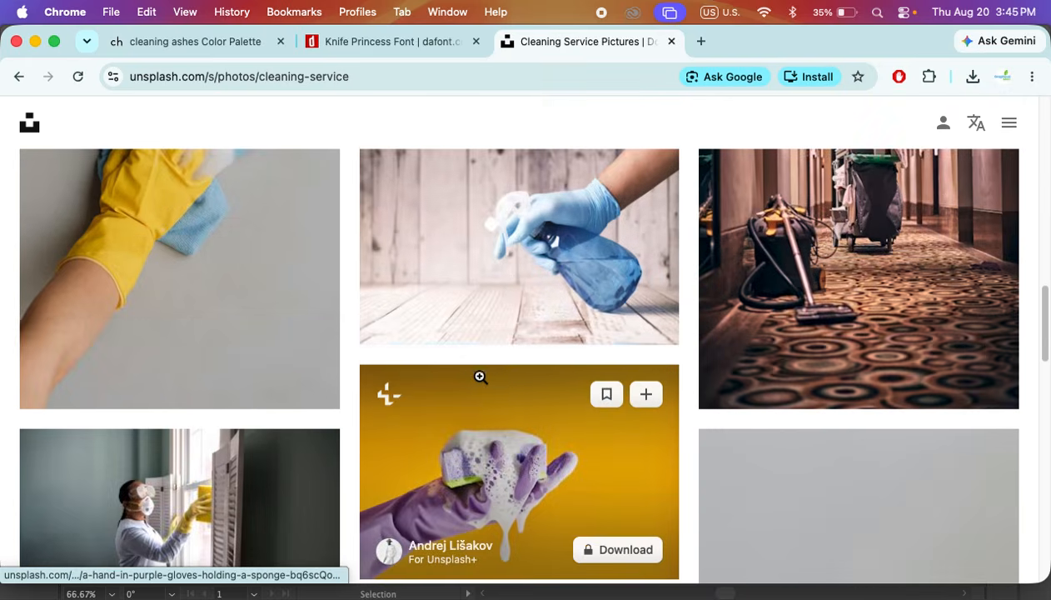
{"action": "scroll", "coordinate": [330, 392], "scroll_direction": "down", "scroll_amount": 5}
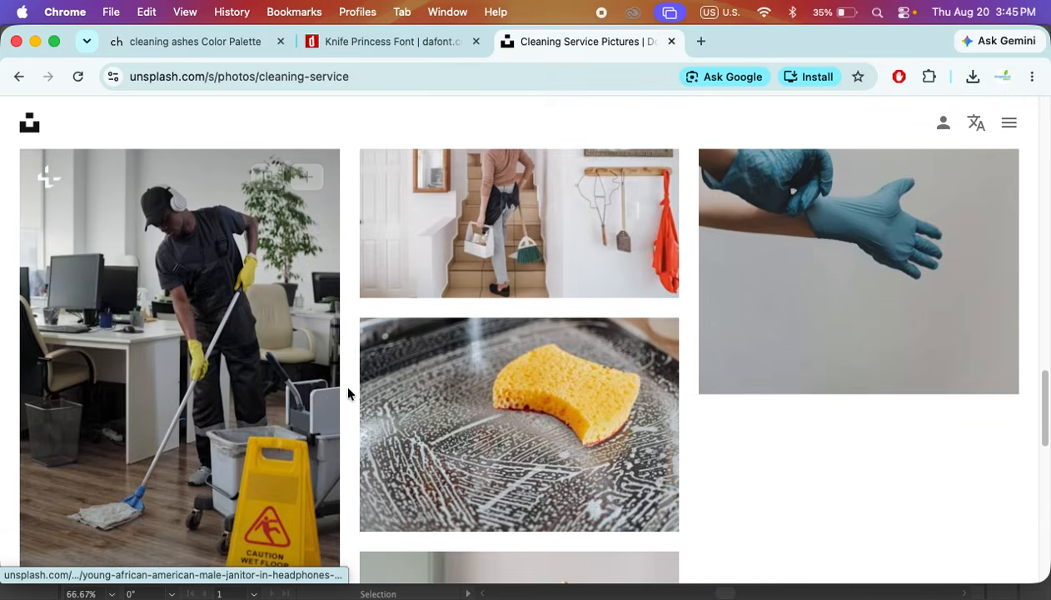
{"action": "scroll", "coordinate": [422, 398], "scroll_direction": "down", "scroll_amount": 7}
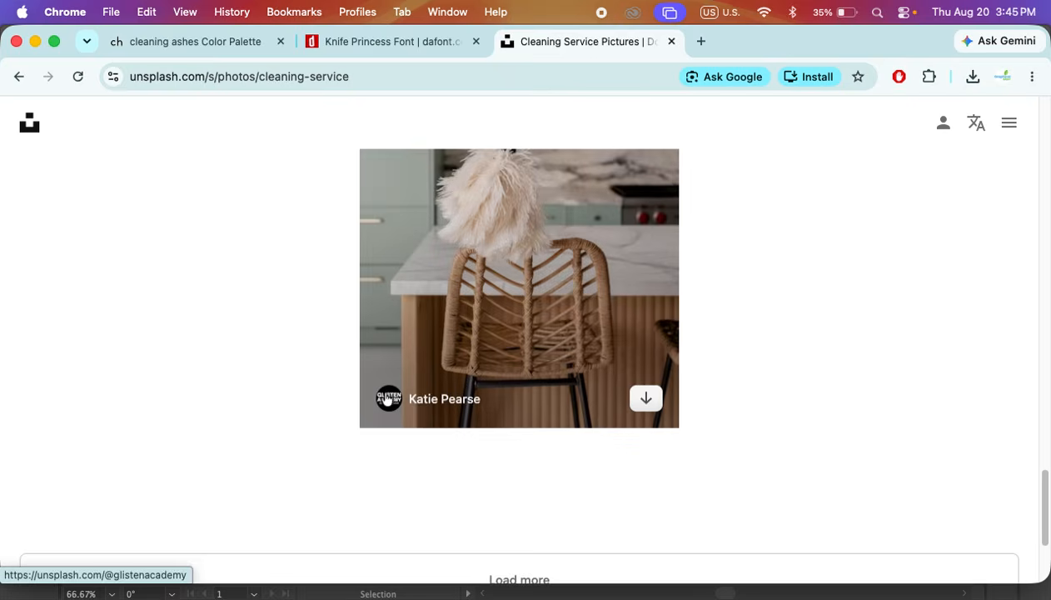
{"action": "scroll", "coordinate": [610, 403], "scroll_direction": "up", "scroll_amount": 10}
{"action": "scroll", "coordinate": [658, 416], "scroll_direction": "down", "scroll_amount": 8}
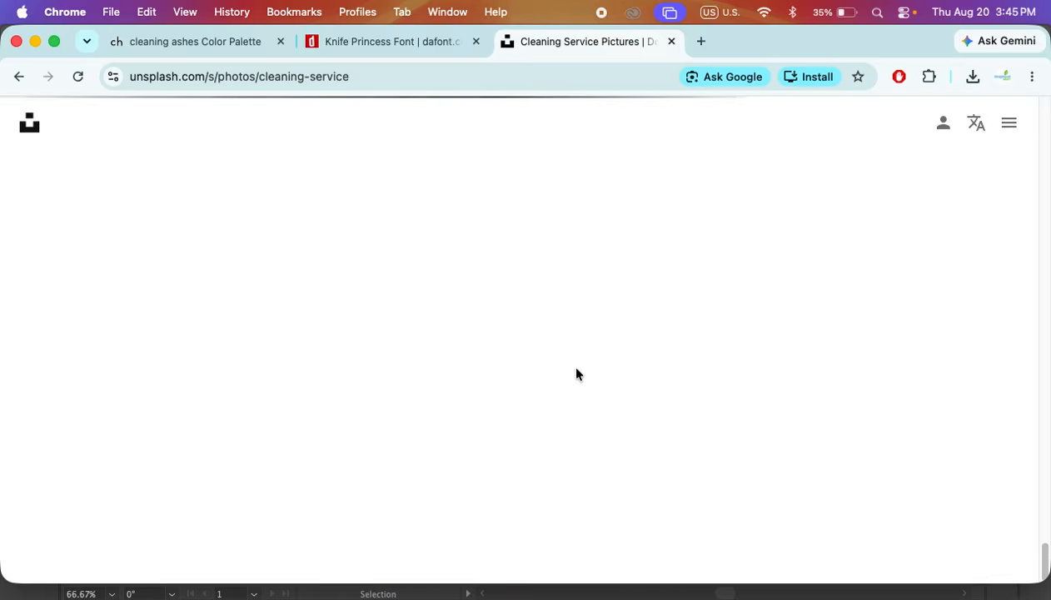
{"action": "scroll", "coordinate": [554, 425], "scroll_direction": "down", "scroll_amount": 10}
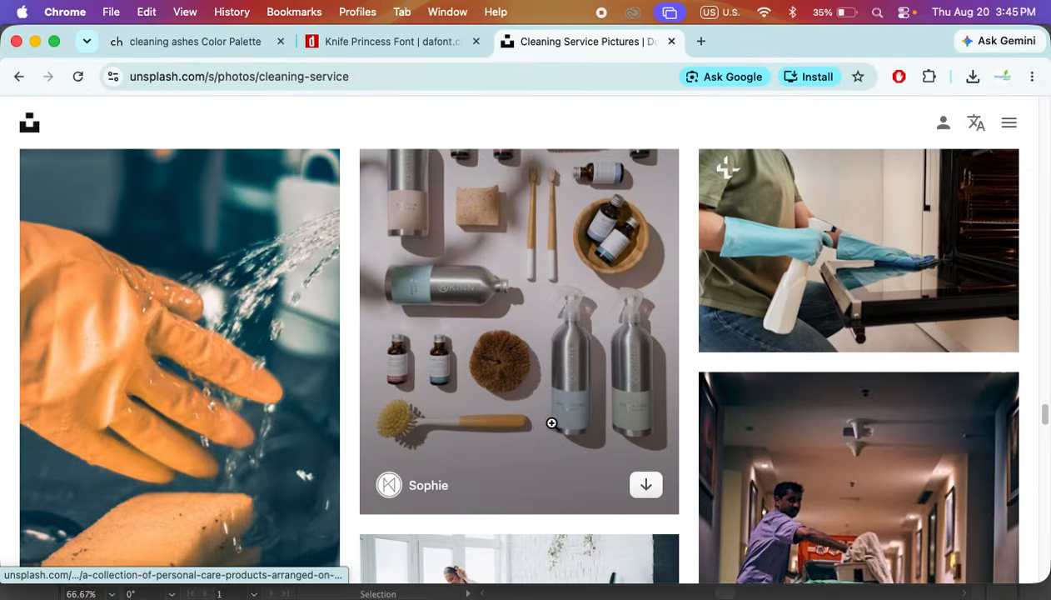
{"action": "scroll", "coordinate": [575, 423], "scroll_direction": "down", "scroll_amount": 10}
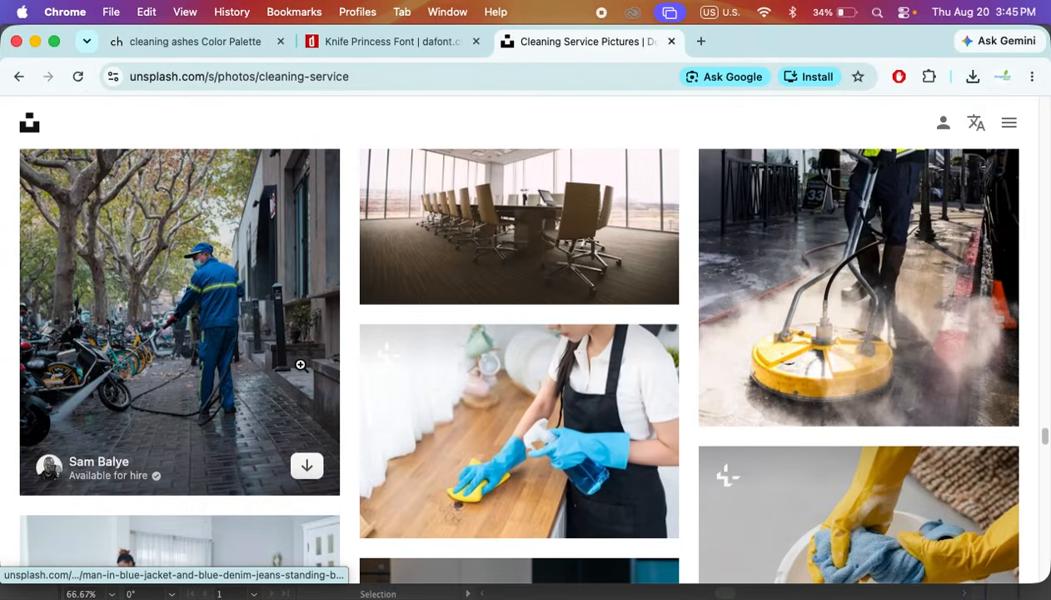
{"action": "scroll", "coordinate": [301, 364], "scroll_direction": "up", "scroll_amount": 2}
{"action": "scroll", "coordinate": [258, 351], "scroll_direction": "down", "scroll_amount": 3}
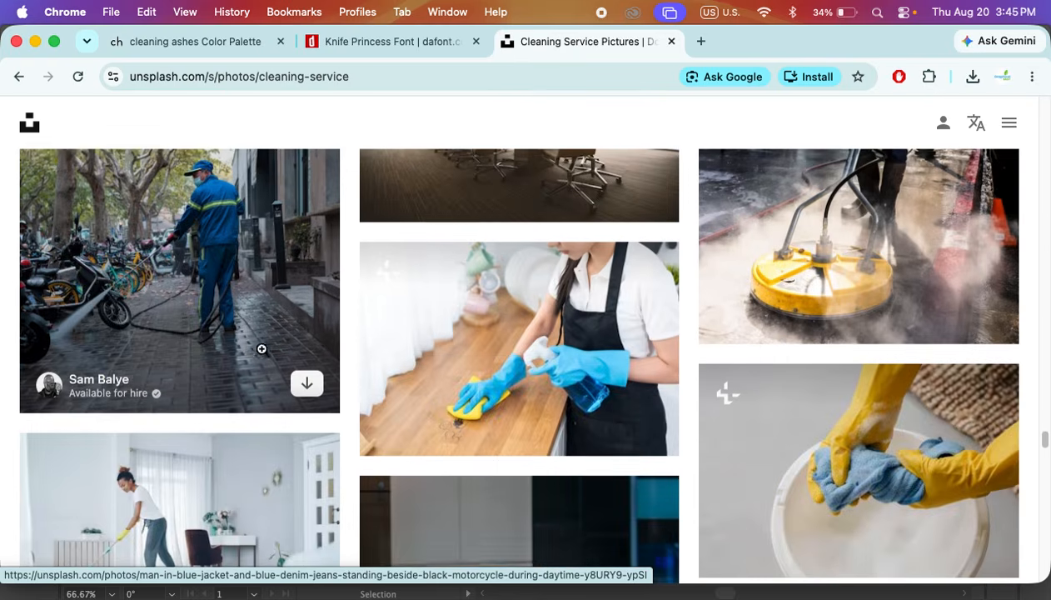
{"action": "scroll", "coordinate": [261, 349], "scroll_direction": "down", "scroll_amount": 3}
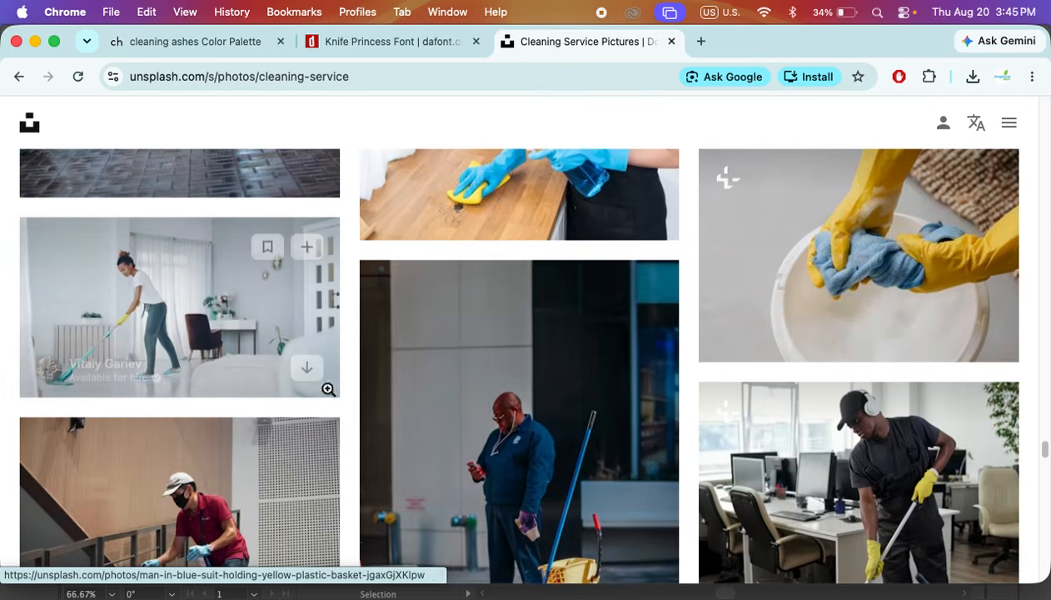
{"action": "scroll", "coordinate": [328, 389], "scroll_direction": "down", "scroll_amount": 4}
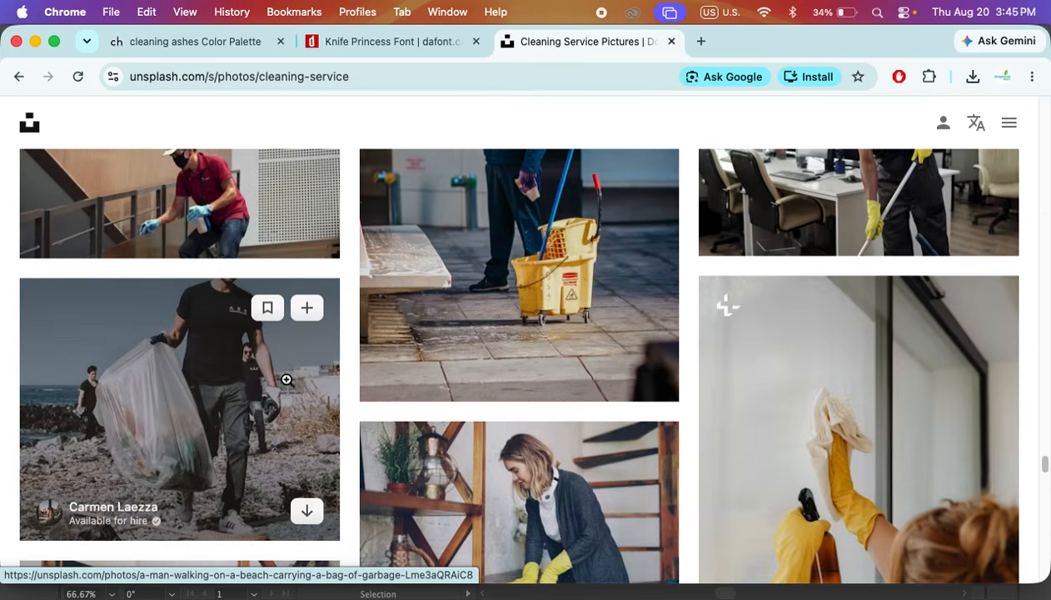
{"action": "scroll", "coordinate": [150, 380], "scroll_direction": "up", "scroll_amount": 1}
{"action": "scroll", "coordinate": [178, 400], "scroll_direction": "down", "scroll_amount": 6}
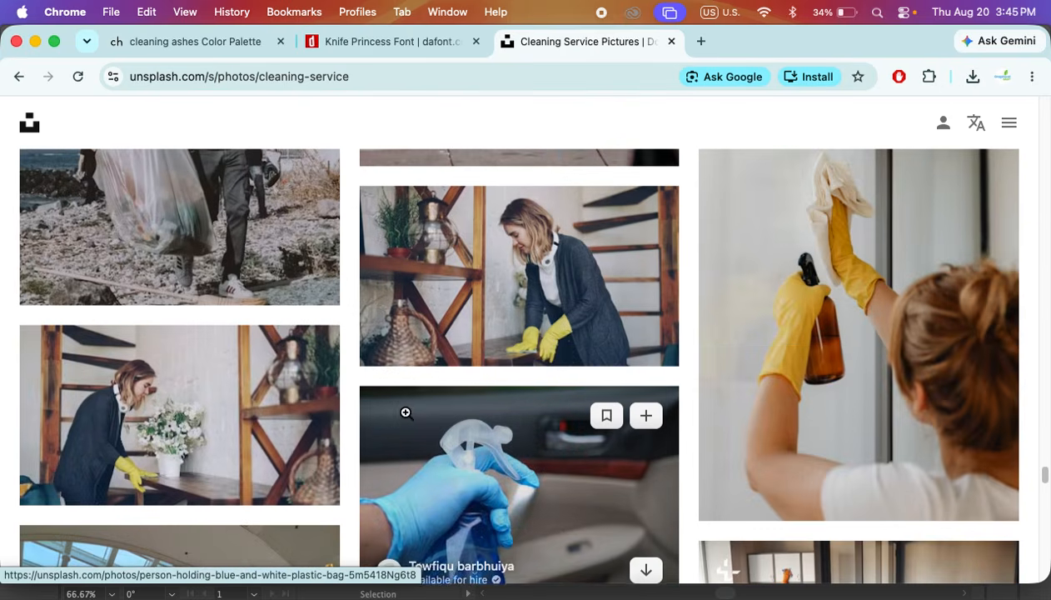
{"action": "scroll", "coordinate": [321, 401], "scroll_direction": "down", "scroll_amount": 7}
{"action": "scroll", "coordinate": [295, 423], "scroll_direction": "up", "scroll_amount": 20}
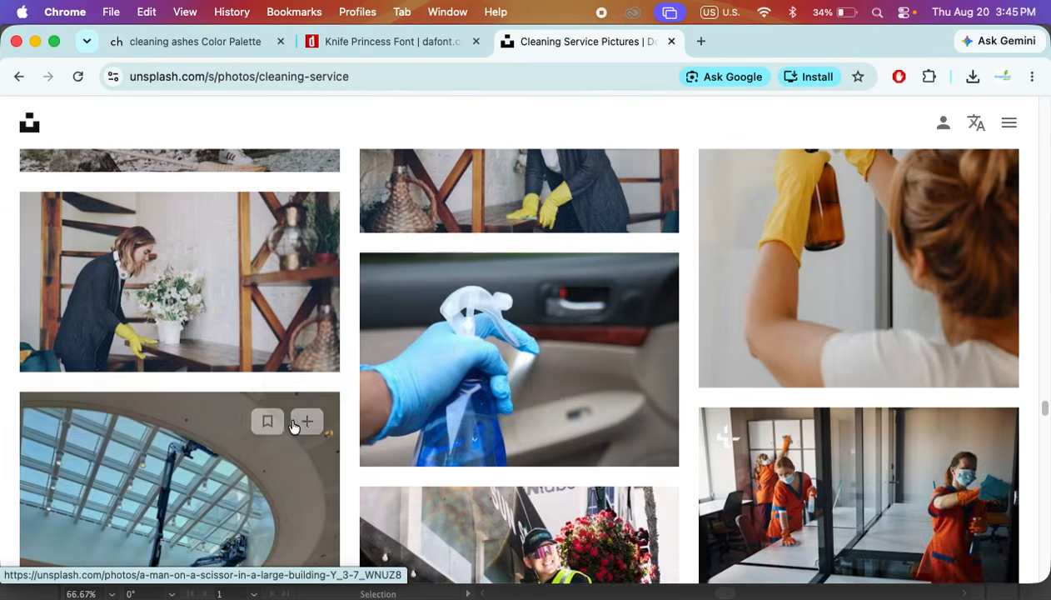
{"action": "scroll", "coordinate": [293, 417], "scroll_direction": "up", "scroll_amount": 20}
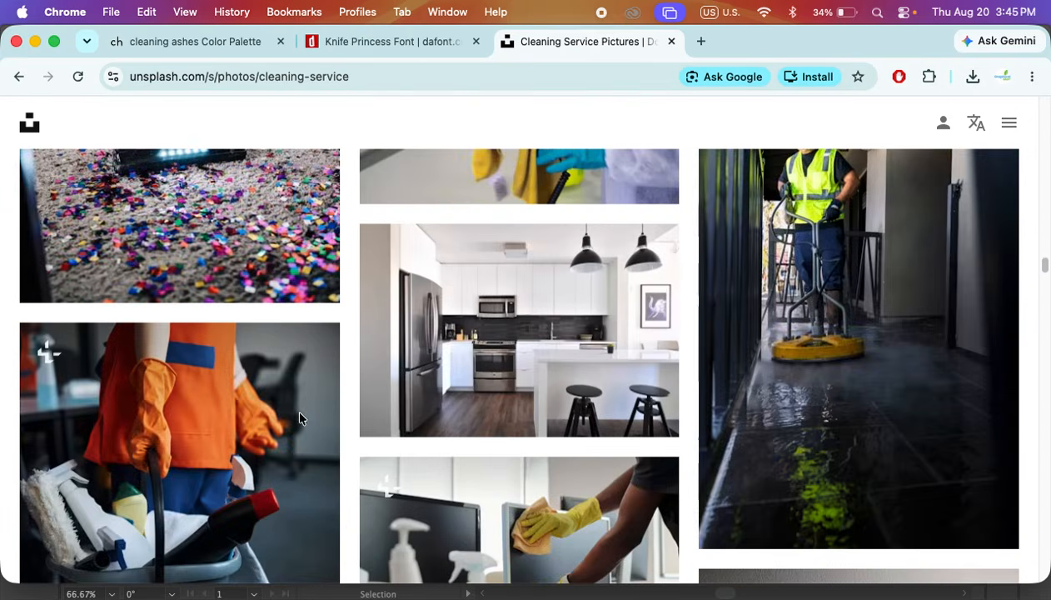
{"action": "scroll", "coordinate": [300, 413], "scroll_direction": "up", "scroll_amount": 15}
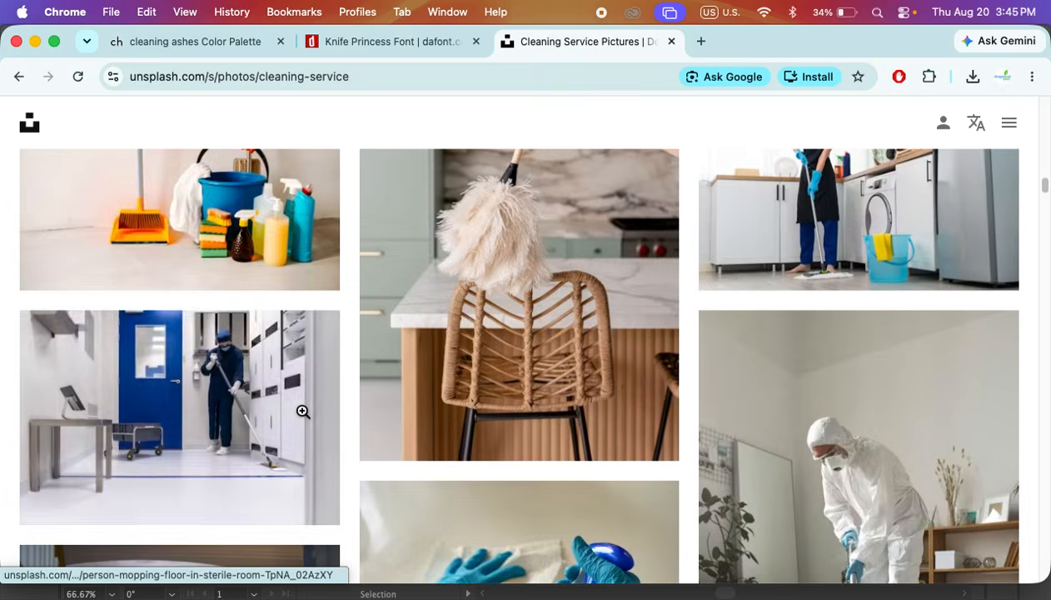
{"action": "scroll", "coordinate": [354, 389], "scroll_direction": "up", "scroll_amount": 7}
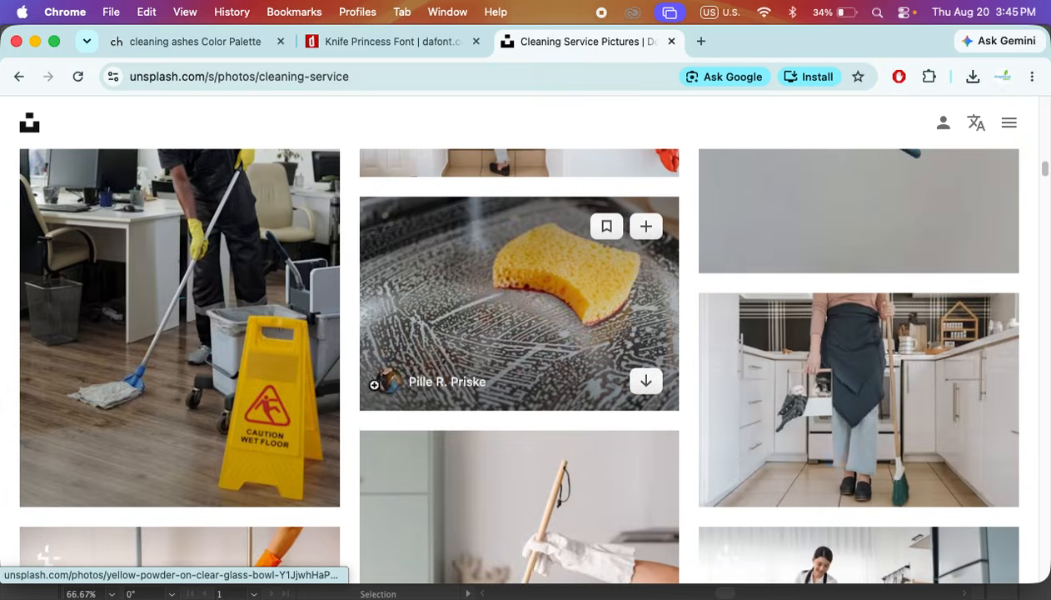
{"action": "scroll", "coordinate": [346, 389], "scroll_direction": "up", "scroll_amount": 10}
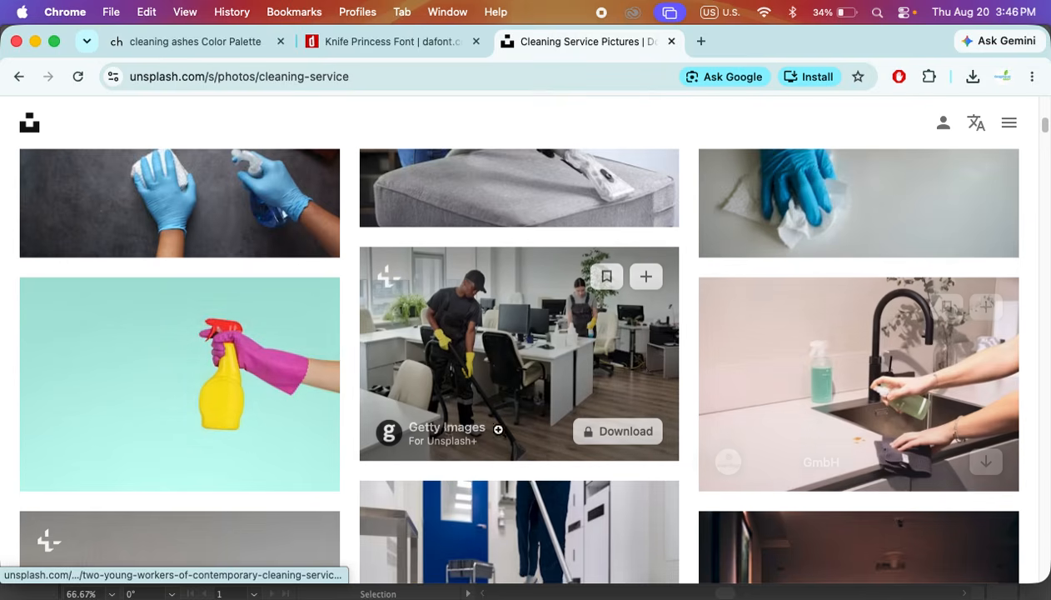
{"action": "scroll", "coordinate": [654, 360], "scroll_direction": "up", "scroll_amount": 5}
- Open the photo of two workers vacuuming and cleaning an office, examine its related images and close it again
{"action": "scroll", "coordinate": [22, 357], "scroll_direction": "down", "scroll_amount": 2}
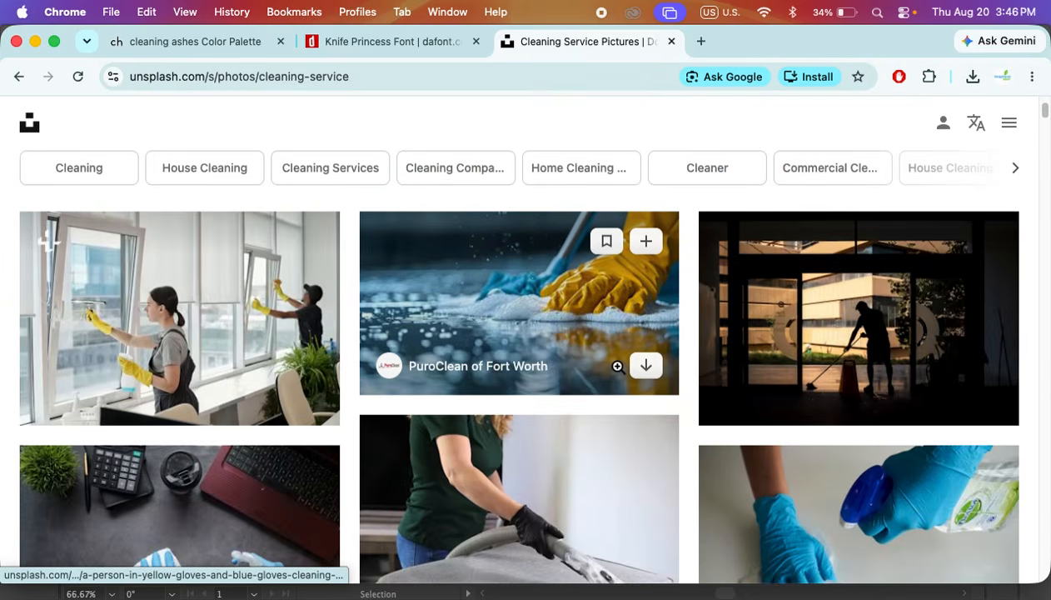
{"action": "scroll", "coordinate": [557, 376], "scroll_direction": "down", "scroll_amount": 5}
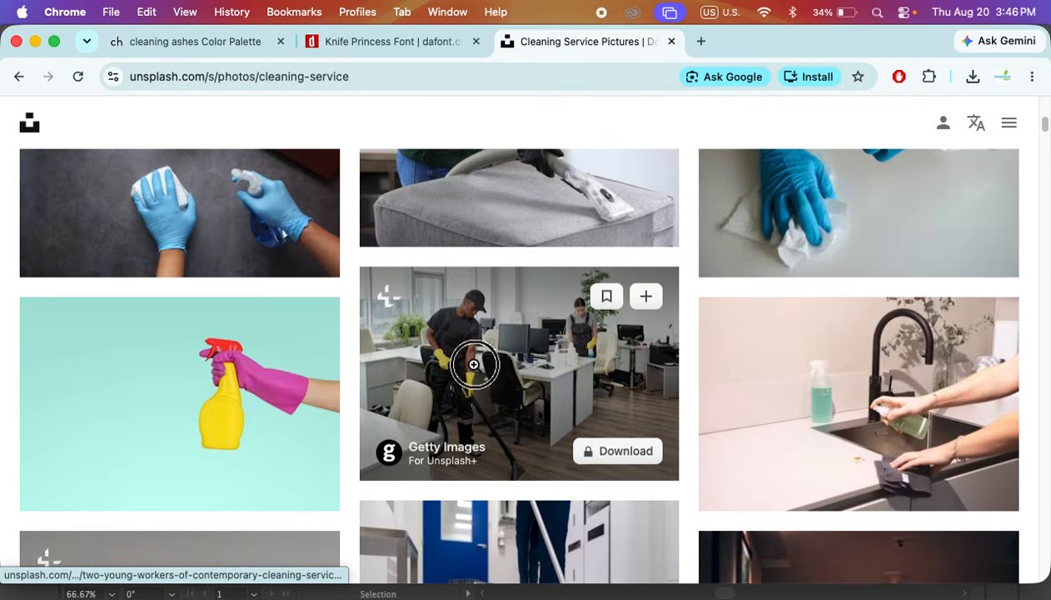
{"action": "left_click", "coordinate": [473, 364]}
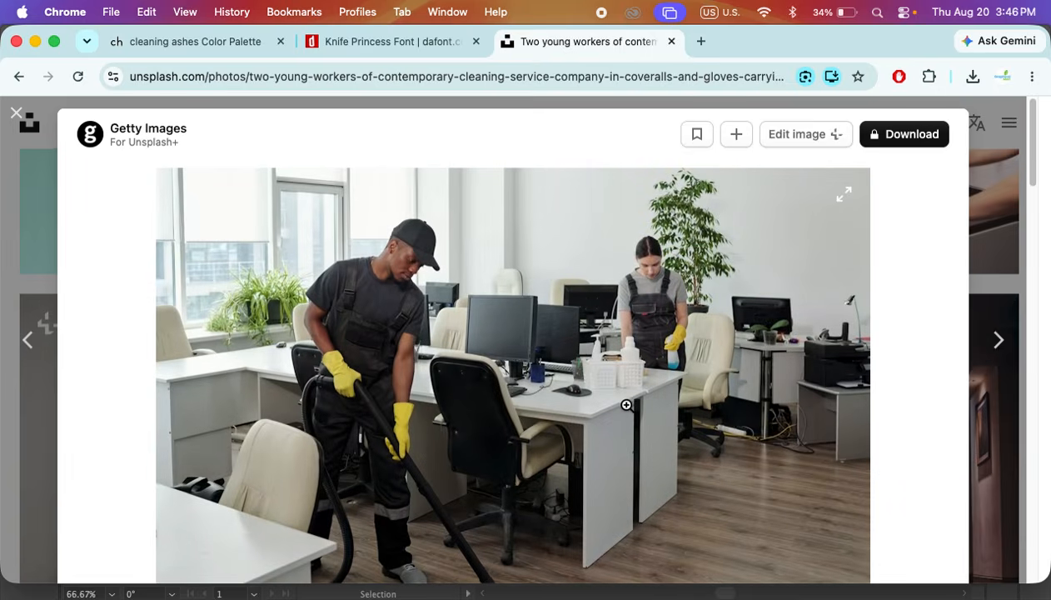
{"action": "scroll", "coordinate": [626, 406], "scroll_direction": "down", "scroll_amount": 10}
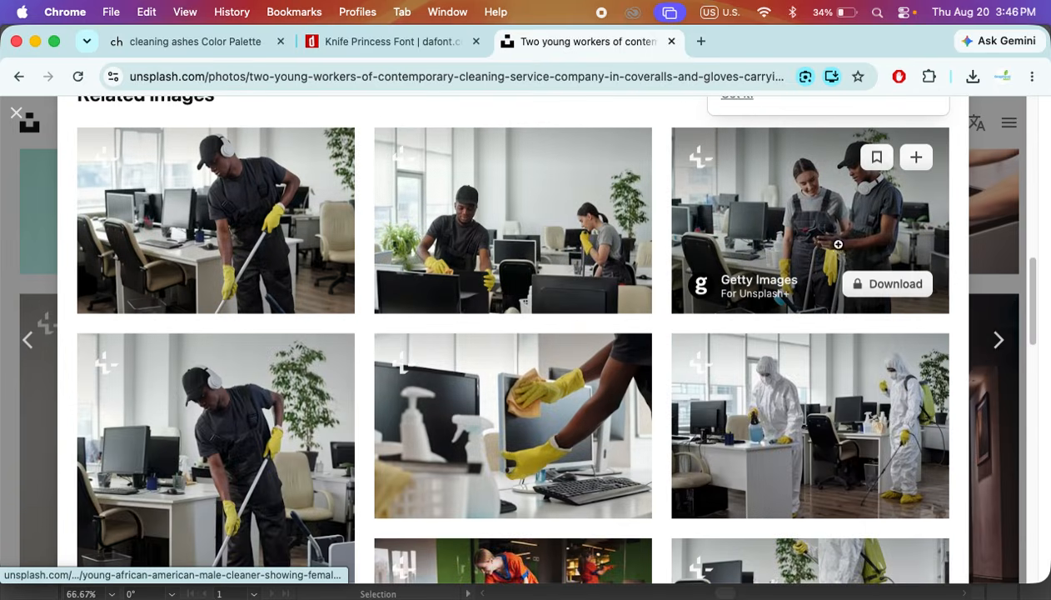
{"action": "scroll", "coordinate": [539, 360], "scroll_direction": "down", "scroll_amount": 5}
{"action": "scroll", "coordinate": [539, 360], "scroll_direction": "down", "scroll_amount": 4}
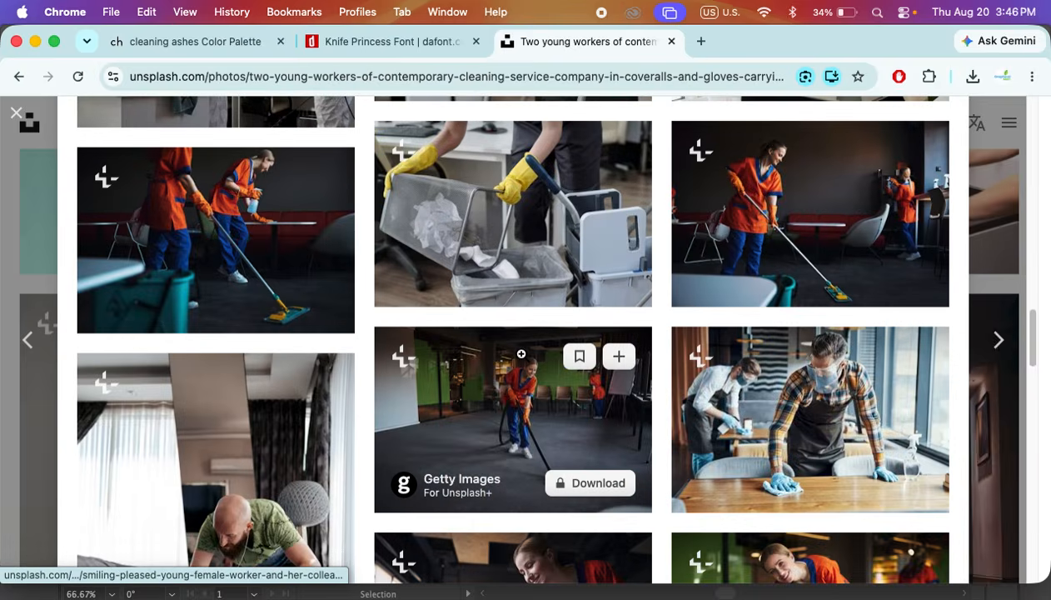
{"action": "left_click", "coordinate": [16, 112]}
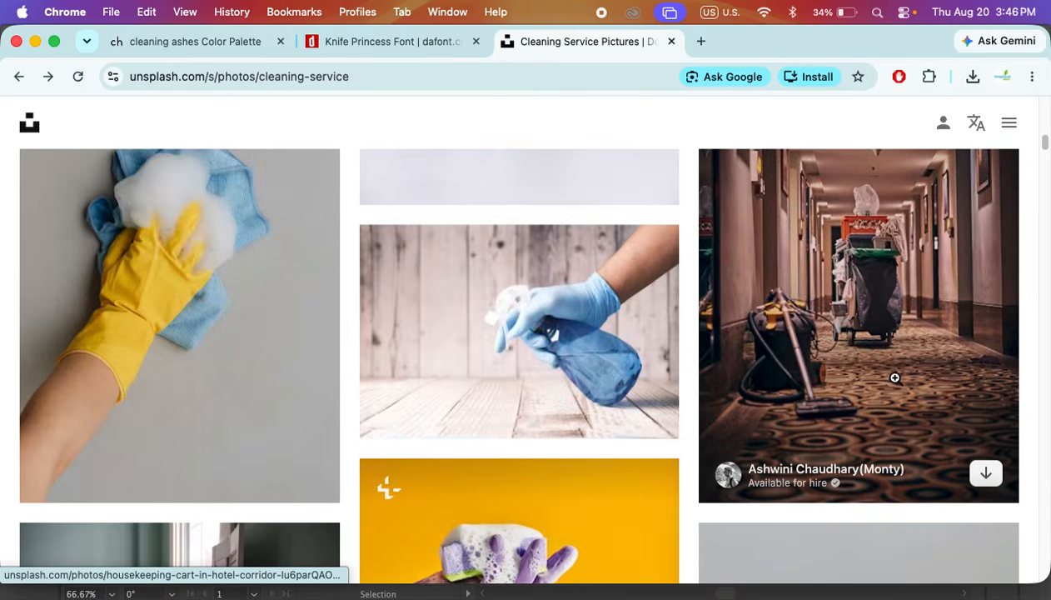
- Look through the remaining cleaning service results for full-figure cleaners and pressure-washing scenes, and return to the search field
{"action": "scroll", "coordinate": [578, 387], "scroll_direction": "down", "scroll_amount": 5}
{"action": "scroll", "coordinate": [469, 402], "scroll_direction": "down", "scroll_amount": 2}
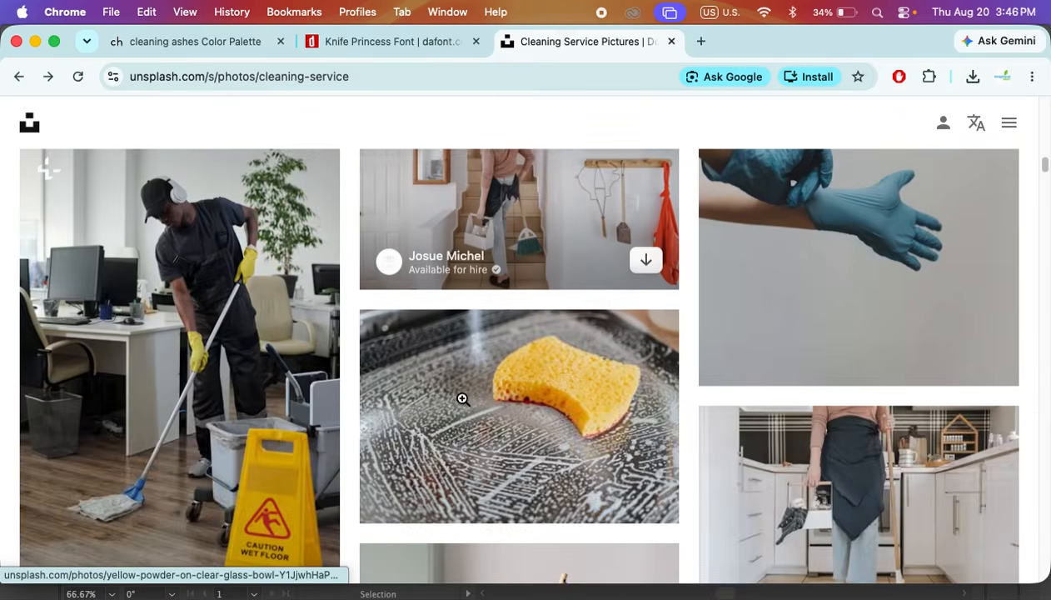
{"action": "scroll", "coordinate": [597, 404], "scroll_direction": "down", "scroll_amount": 5}
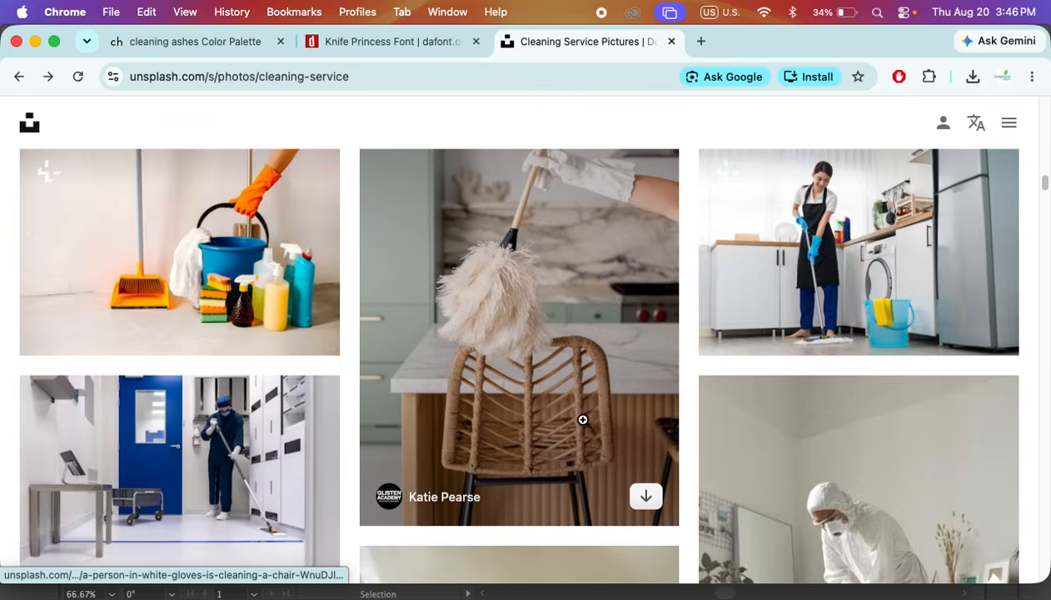
{"action": "scroll", "coordinate": [583, 420], "scroll_direction": "down", "scroll_amount": 5}
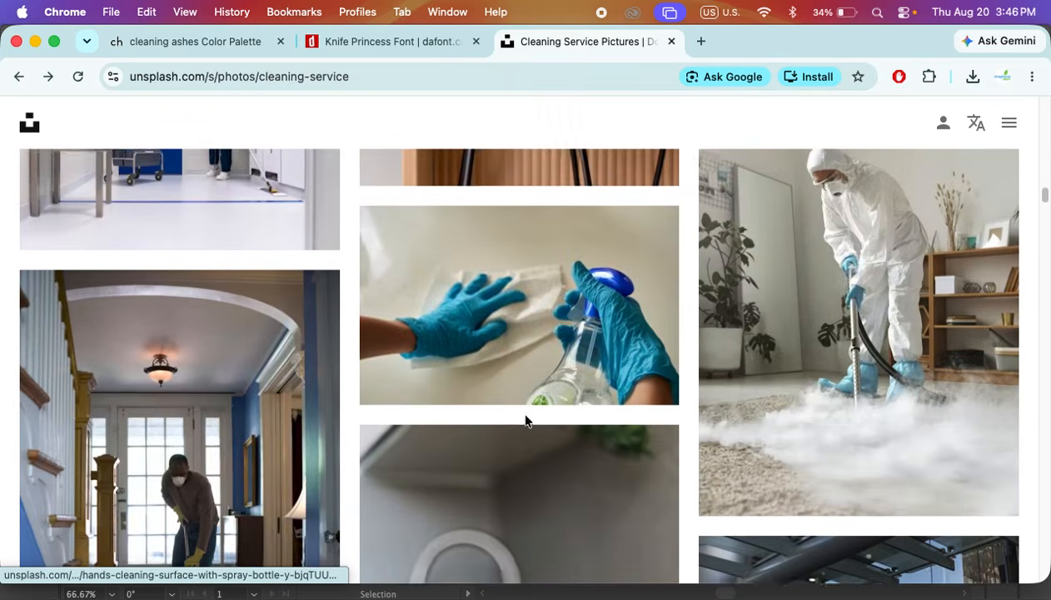
{"action": "scroll", "coordinate": [667, 419], "scroll_direction": "down", "scroll_amount": 1}
{"action": "scroll", "coordinate": [808, 414], "scroll_direction": "up", "scroll_amount": 1}
{"action": "scroll", "coordinate": [667, 410], "scroll_direction": "down", "scroll_amount": 1}
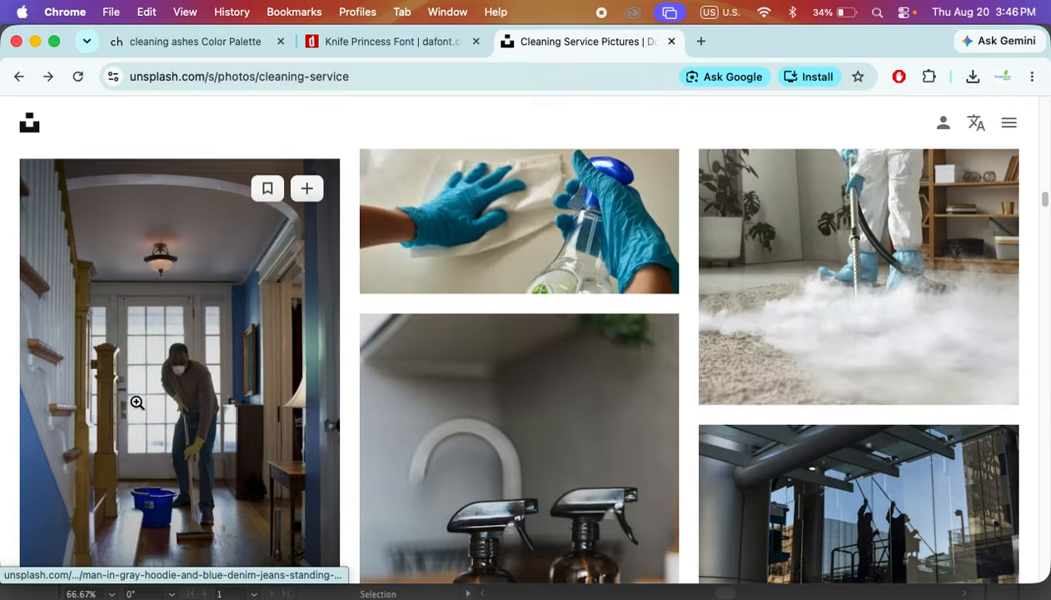
{"action": "scroll", "coordinate": [601, 437], "scroll_direction": "down", "scroll_amount": 10}
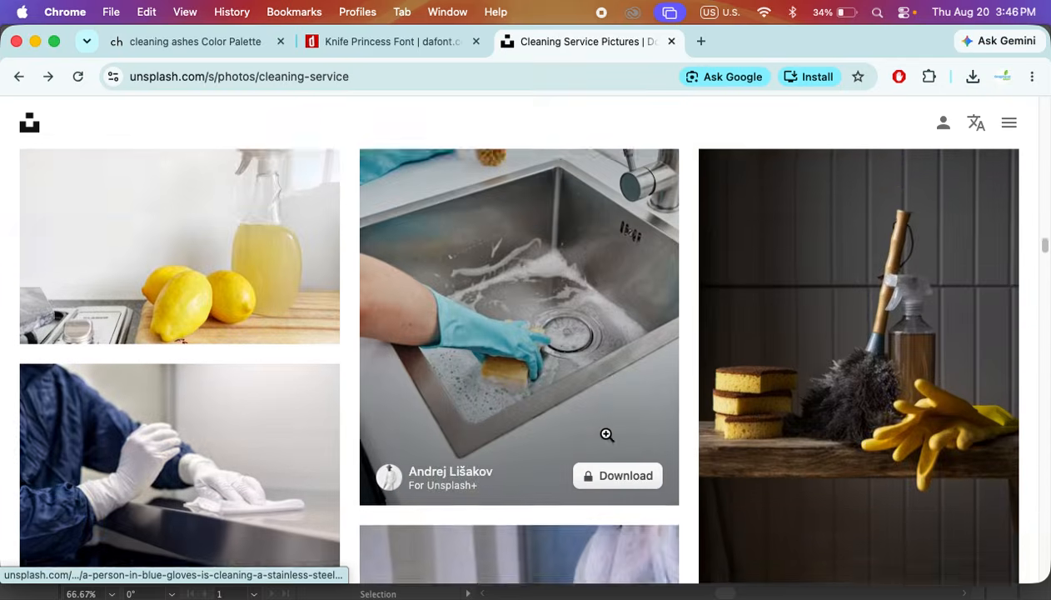
{"action": "scroll", "coordinate": [607, 434], "scroll_direction": "down", "scroll_amount": 6}
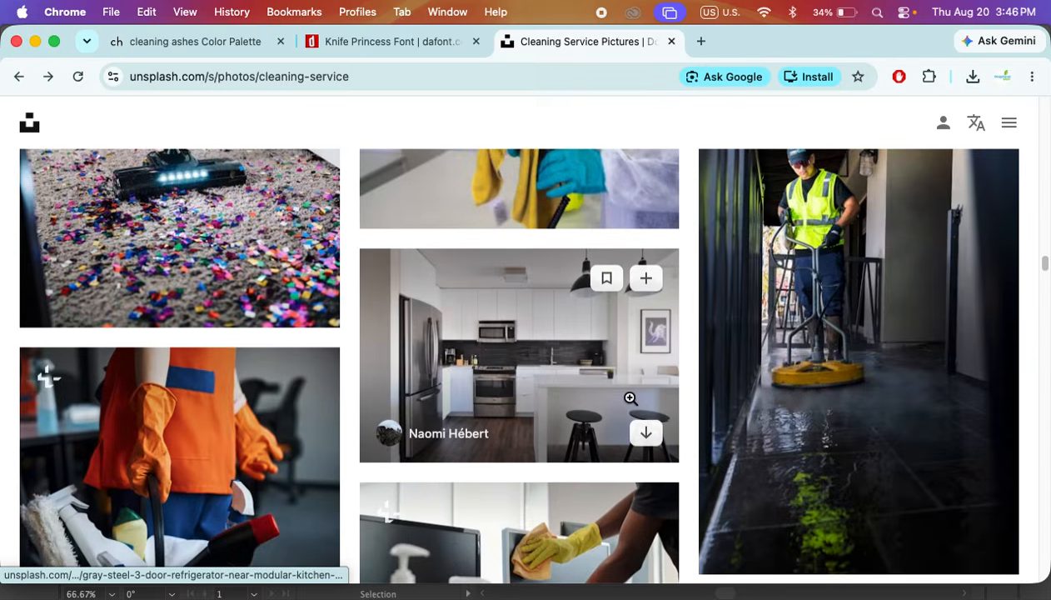
{"action": "scroll", "coordinate": [631, 399], "scroll_direction": "down", "scroll_amount": 3}
{"action": "scroll", "coordinate": [538, 412], "scroll_direction": "down", "scroll_amount": 10}
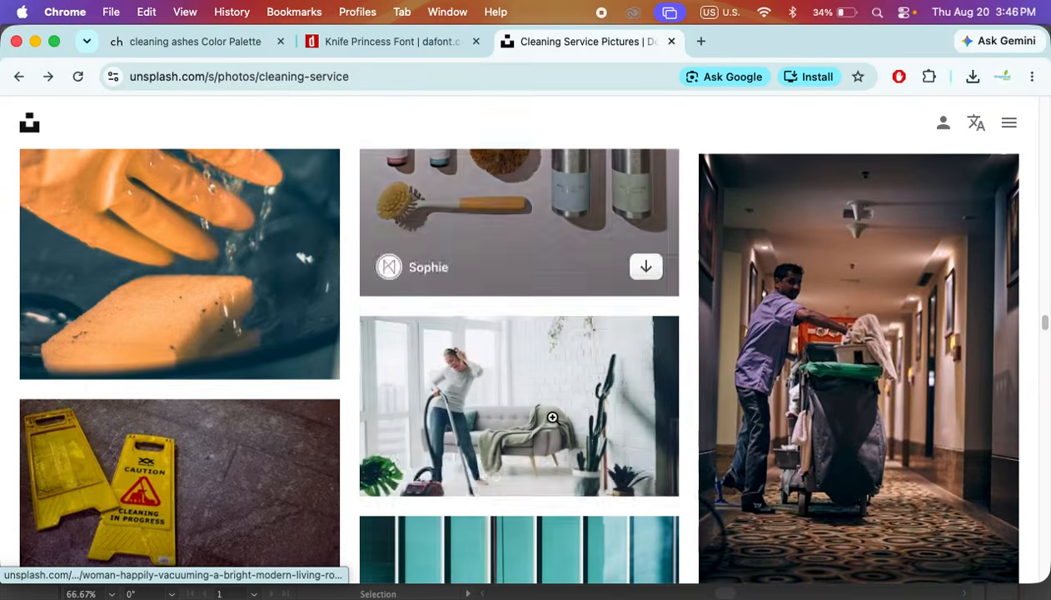
{"action": "scroll", "coordinate": [584, 412], "scroll_direction": "down", "scroll_amount": 12}
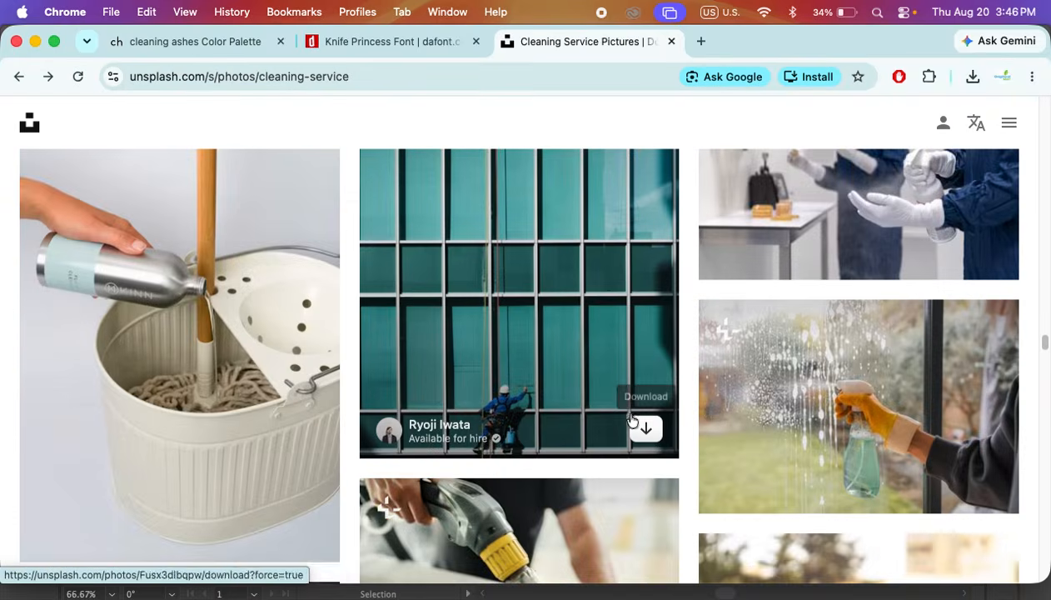
{"action": "scroll", "coordinate": [529, 403], "scroll_direction": "down", "scroll_amount": 15}
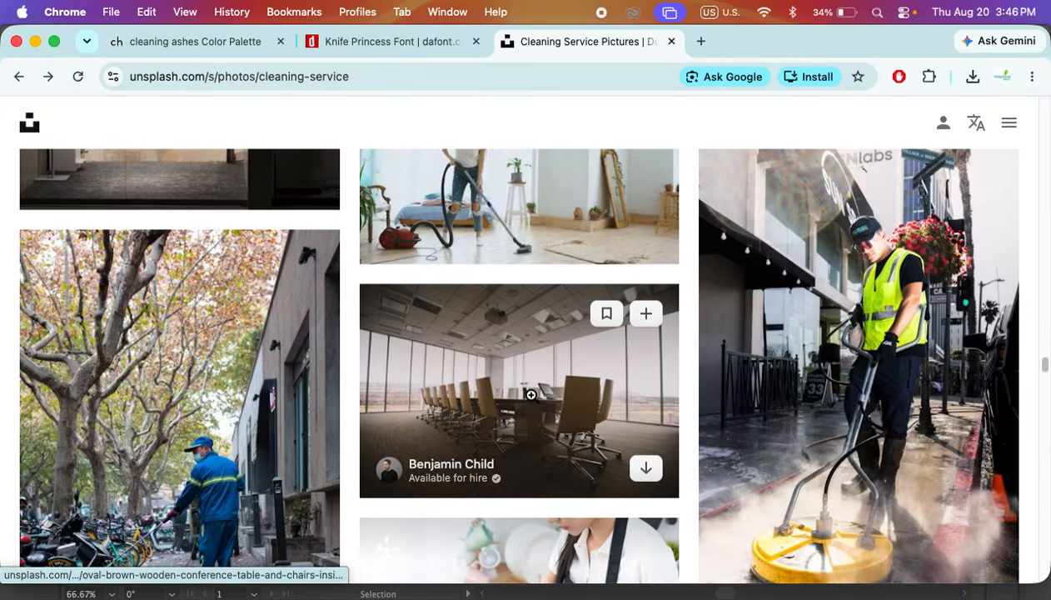
{"action": "scroll", "coordinate": [333, 267], "scroll_direction": "down", "scroll_amount": 20}
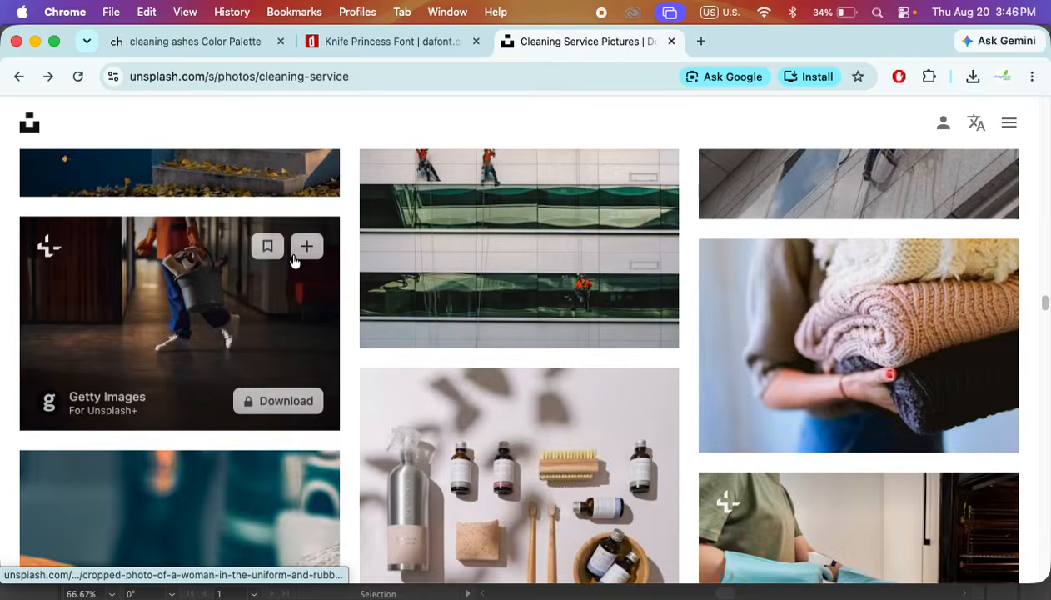
{"action": "scroll", "coordinate": [235, 242], "scroll_direction": "up", "scroll_amount": 20}
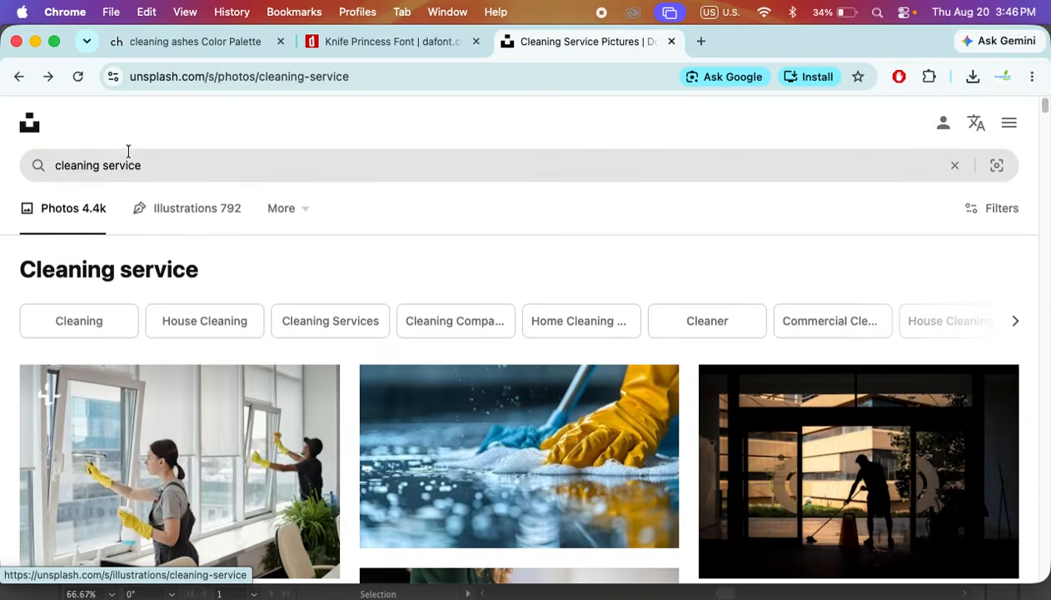
- Search Unsplash for "washing with watergun" photos
{"action": "left_click_drag", "start_coordinate": [138, 163], "coordinate": [40, 166]}
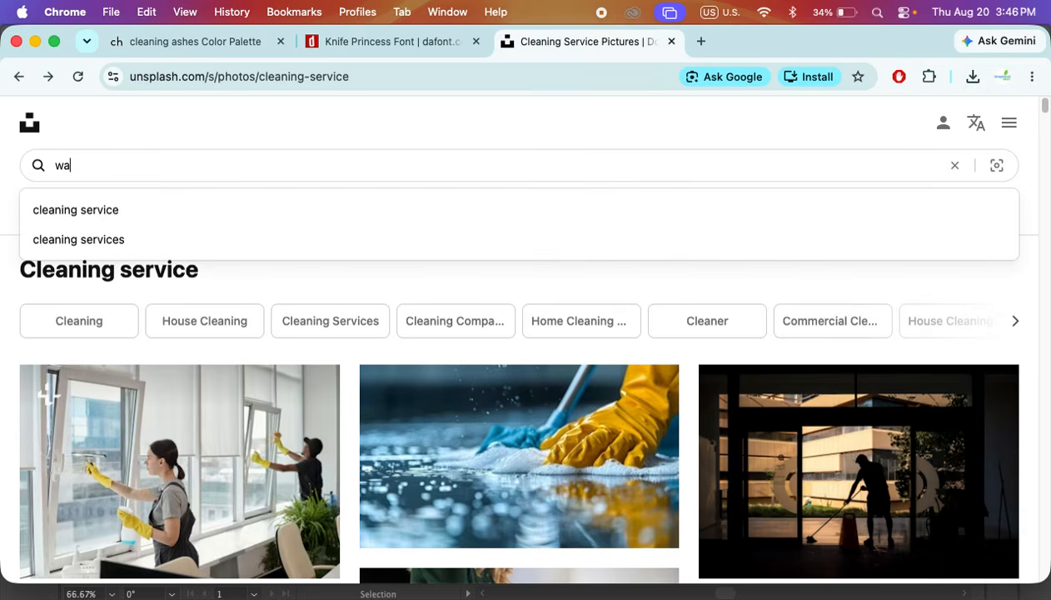
{"action": "type", "text": "washing with "}
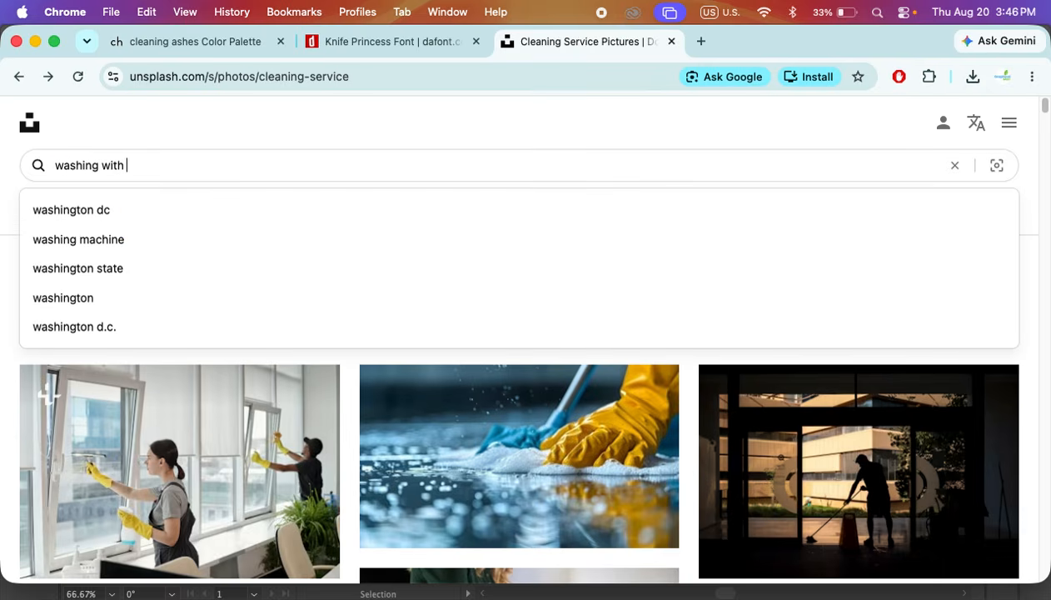
{"action": "type", "text": "watergun"}
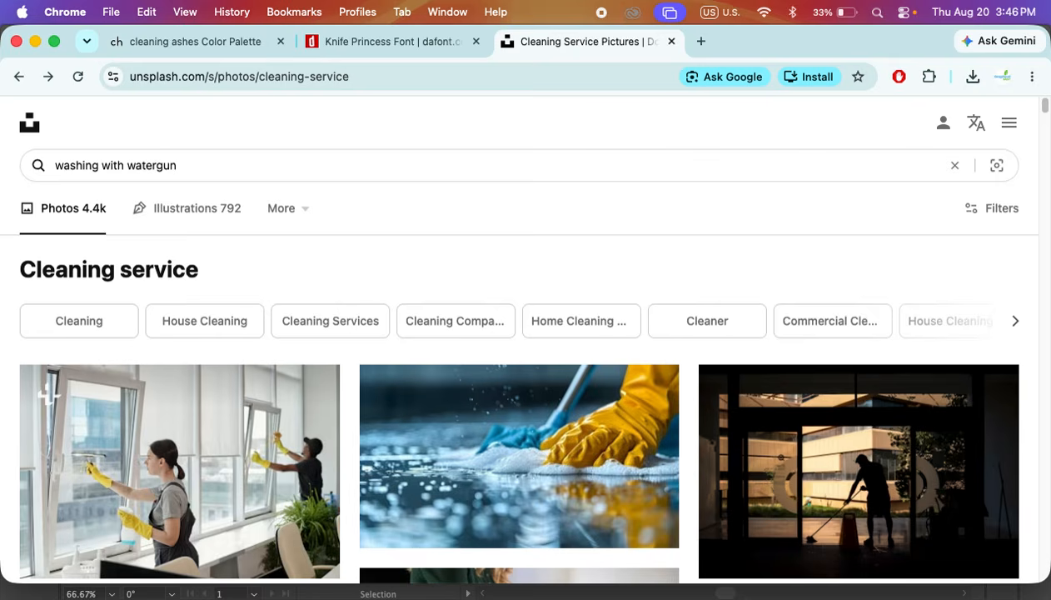
{"action": "key", "text": "Return"}
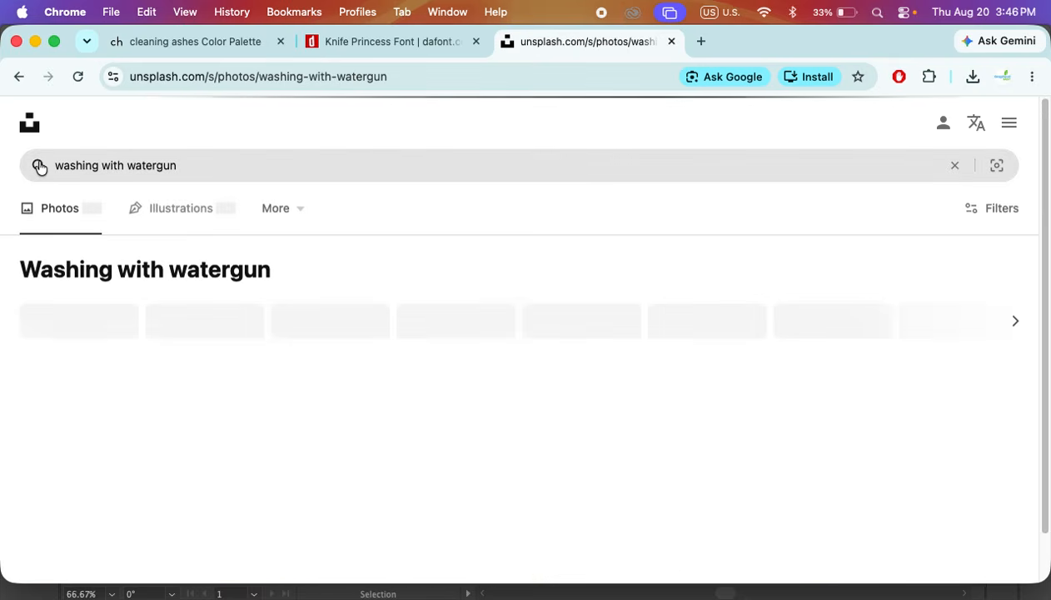
- Browse the water gun photo results, loading more of them, for a person pressure washing who suits the flyer
{"action": "scroll", "coordinate": [450, 350], "scroll_direction": "down", "scroll_amount": 5}
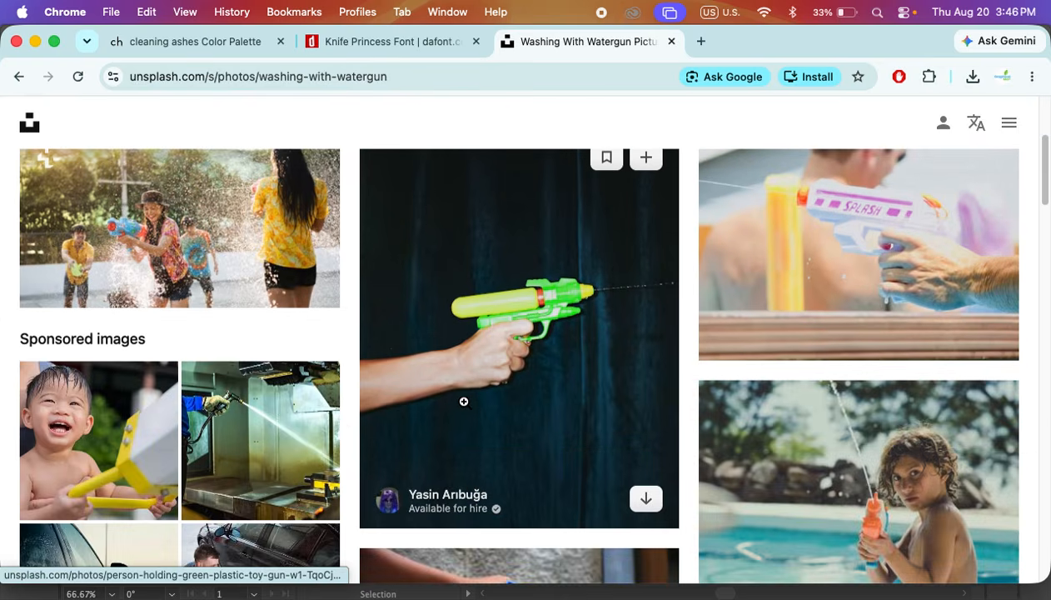
{"action": "scroll", "coordinate": [463, 403], "scroll_direction": "down", "scroll_amount": 4}
{"action": "scroll", "coordinate": [462, 402], "scroll_direction": "down", "scroll_amount": 3}
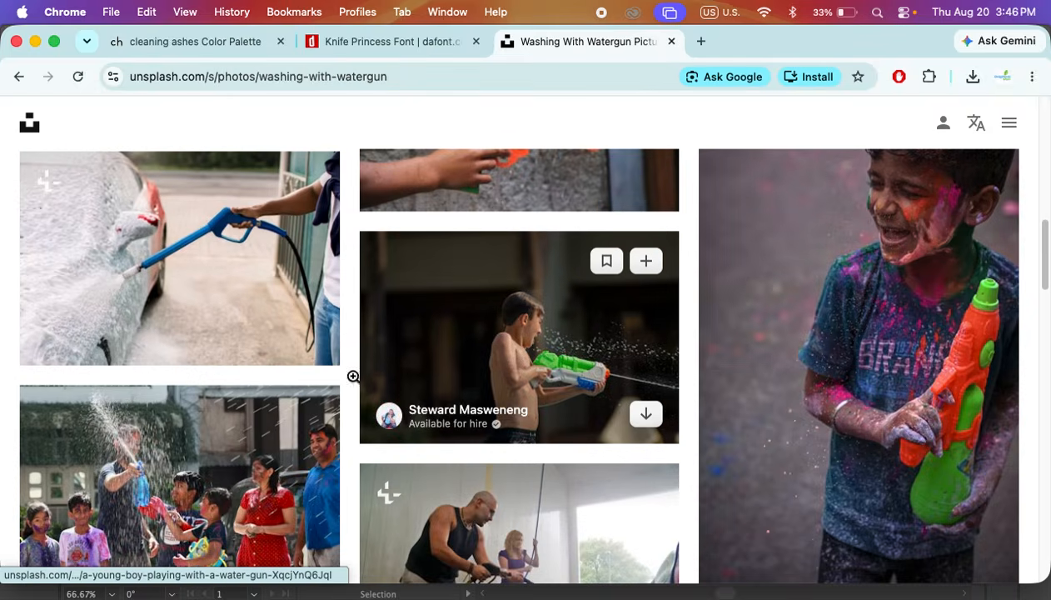
{"action": "scroll", "coordinate": [448, 345], "scroll_direction": "down", "scroll_amount": 4}
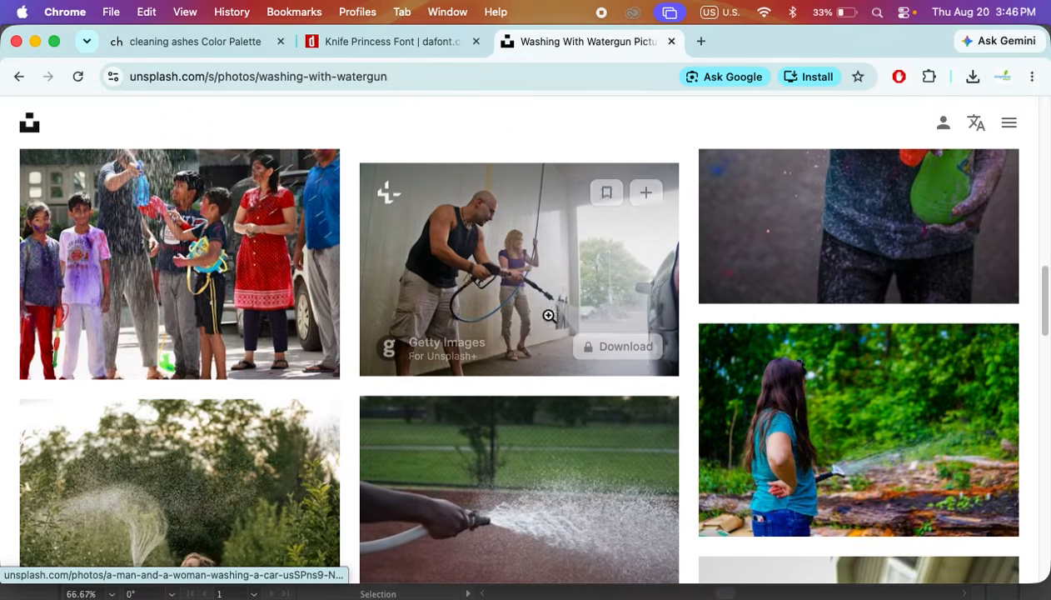
{"action": "scroll", "coordinate": [247, 393], "scroll_direction": "down", "scroll_amount": 2}
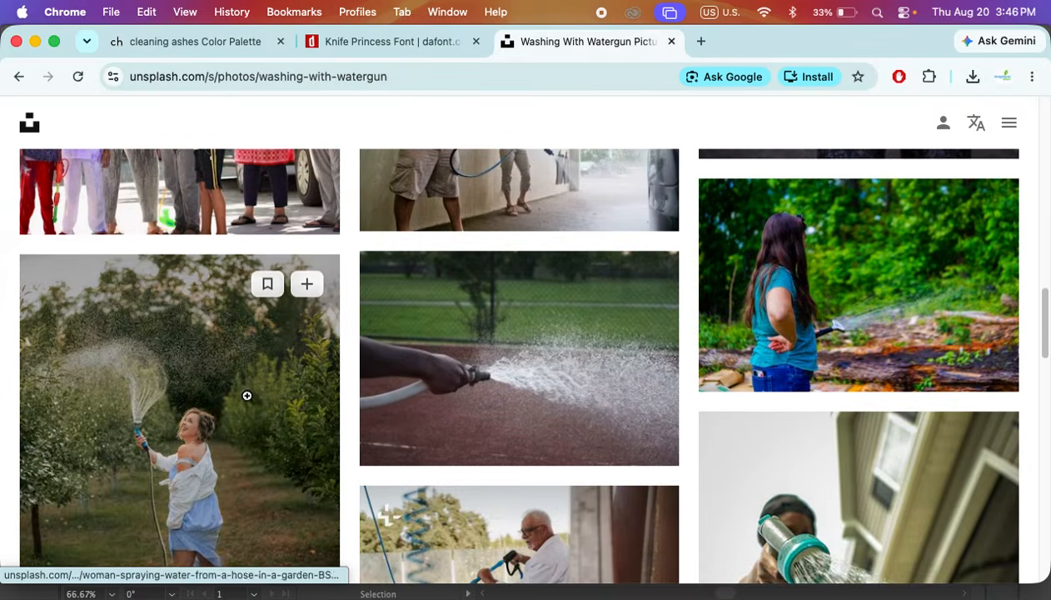
{"action": "scroll", "coordinate": [369, 430], "scroll_direction": "down", "scroll_amount": 3}
{"action": "scroll", "coordinate": [782, 351], "scroll_direction": "down", "scroll_amount": 4}
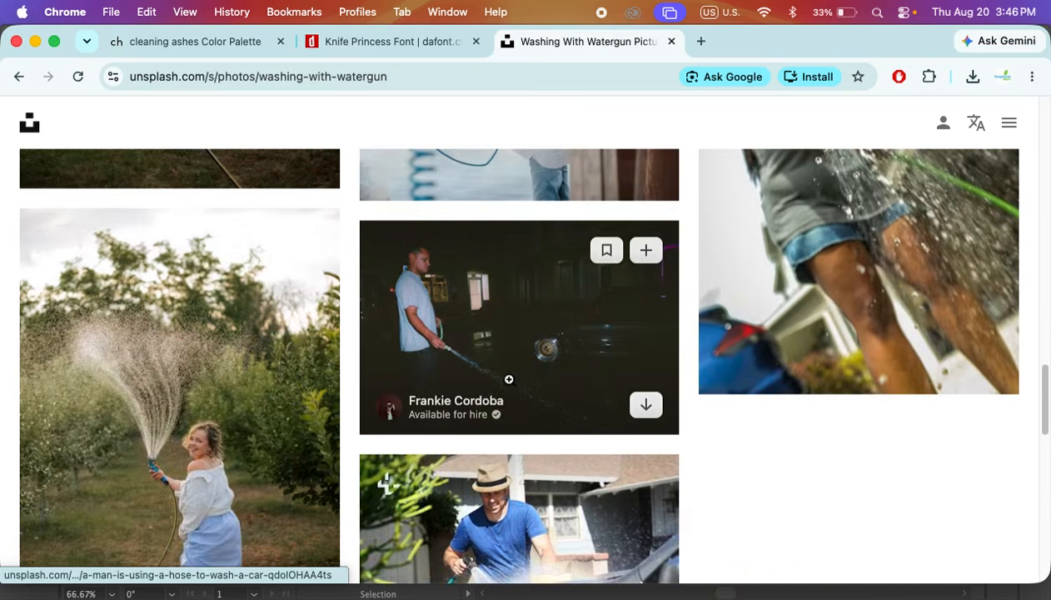
{"action": "scroll", "coordinate": [506, 375], "scroll_direction": "up", "scroll_amount": 4}
{"action": "scroll", "coordinate": [595, 430], "scroll_direction": "down", "scroll_amount": 6}
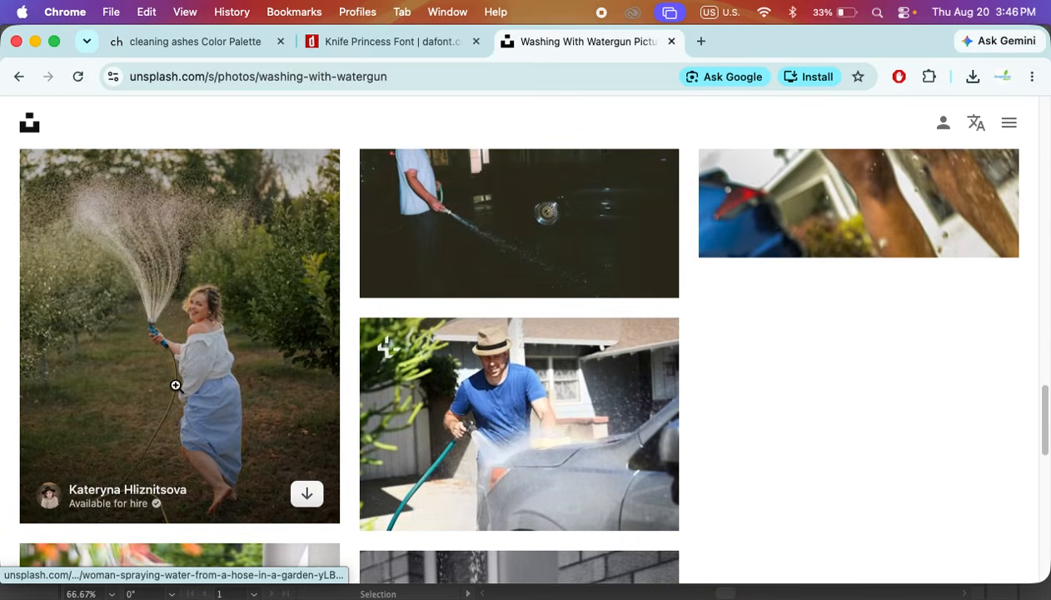
{"action": "scroll", "coordinate": [265, 391], "scroll_direction": "down", "scroll_amount": 5}
{"action": "scroll", "coordinate": [267, 393], "scroll_direction": "down", "scroll_amount": 5}
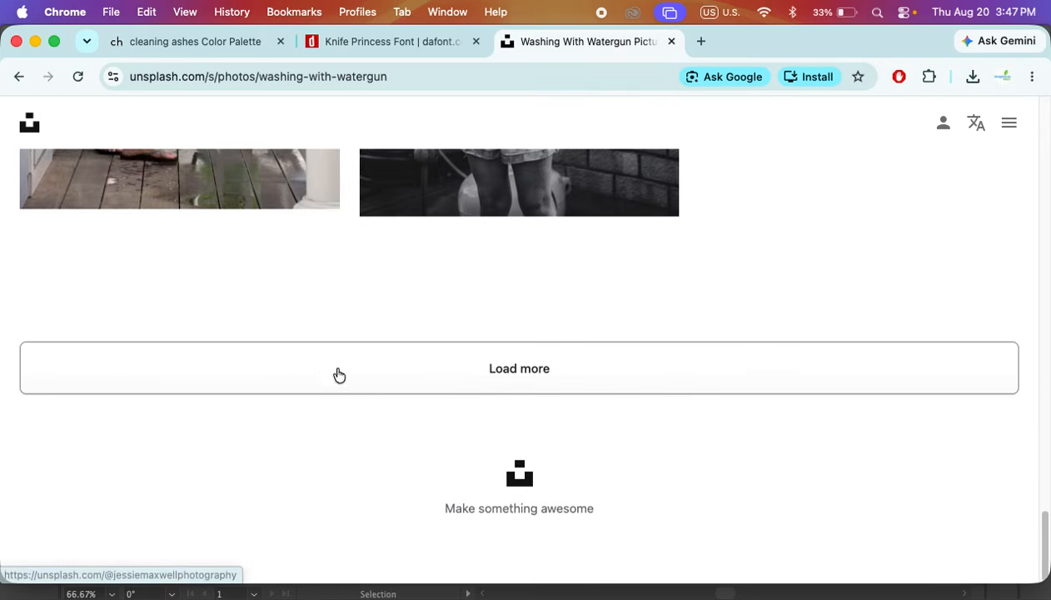
{"action": "left_click", "coordinate": [492, 379]}
{"action": "scroll", "coordinate": [482, 378], "scroll_direction": "up", "scroll_amount": 20}
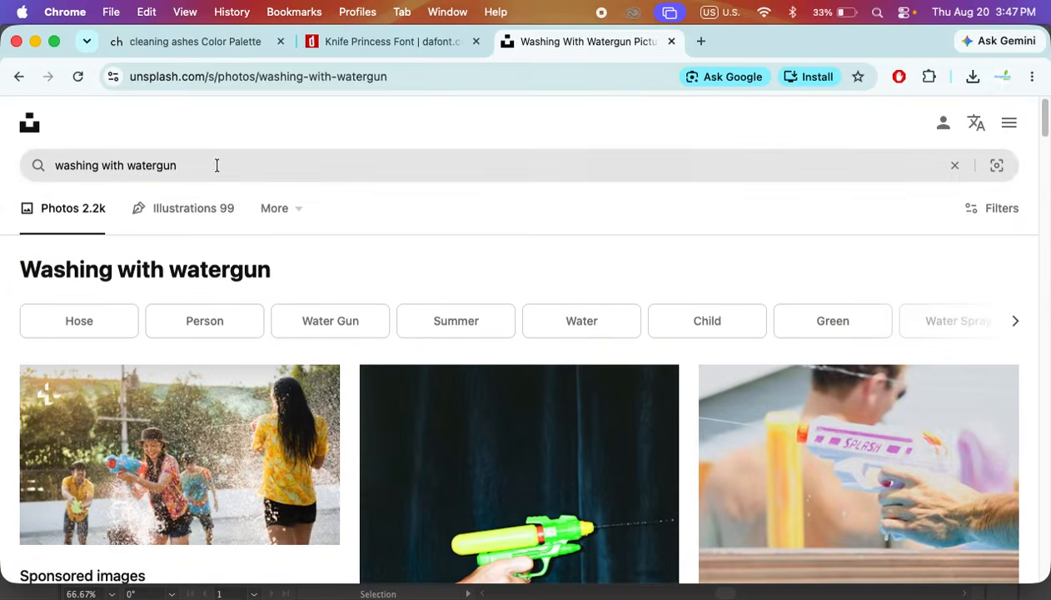
- Copy the "washing with watergun" query and search Google Images with it in a new browser tab
{"action": "left_click_drag", "start_coordinate": [217, 165], "coordinate": [11, 164]}
{"action": "key", "text": "super+c"}
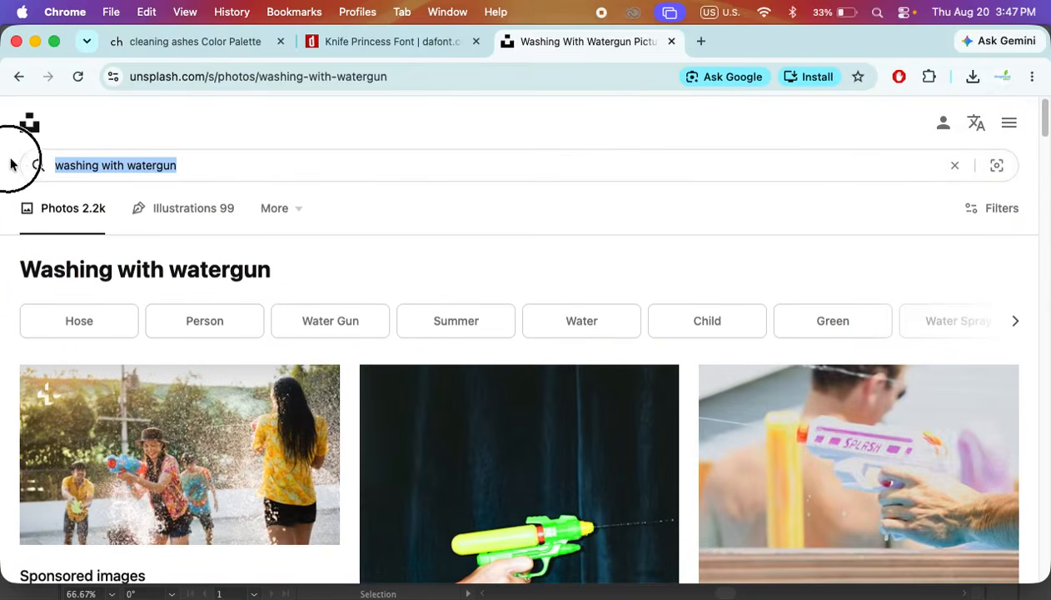
{"action": "left_click", "coordinate": [704, 42]}
{"action": "key", "text": "super+v"}
{"action": "key", "text": "Return"}
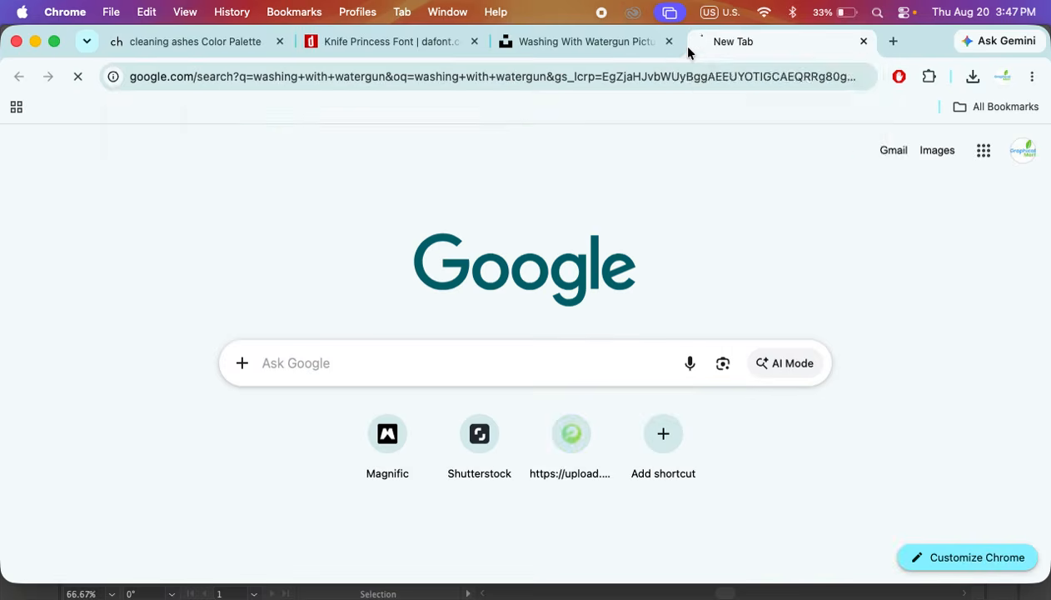
{"action": "left_click", "coordinate": [174, 200]}
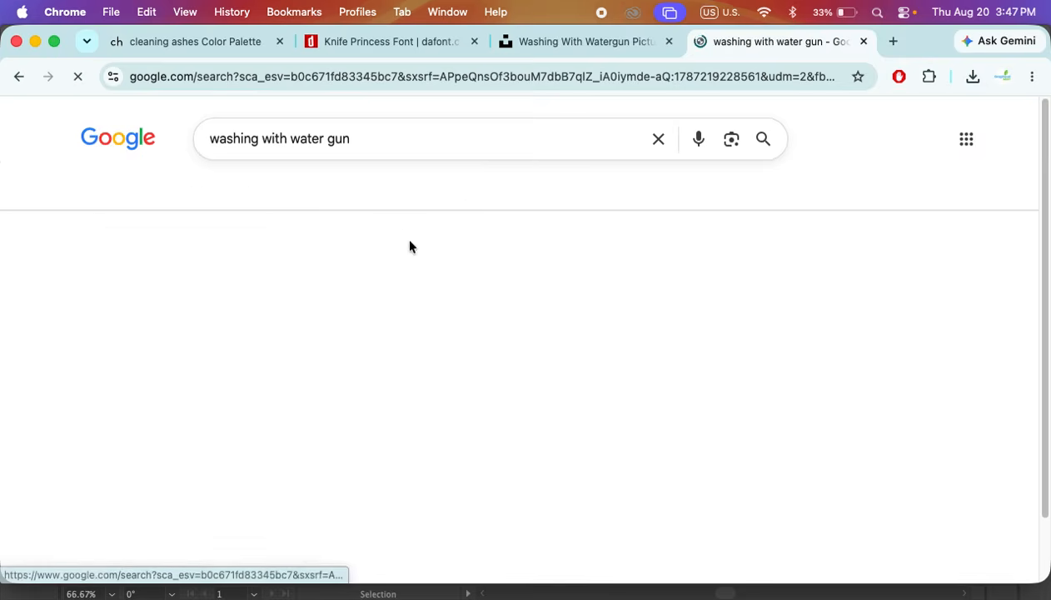
- Look through the Google image results for people using a pressure washer, and return to the Unsplash results
{"action": "scroll", "coordinate": [380, 414], "scroll_direction": "down", "scroll_amount": 3}
{"action": "scroll", "coordinate": [380, 414], "scroll_direction": "down", "scroll_amount": 10}
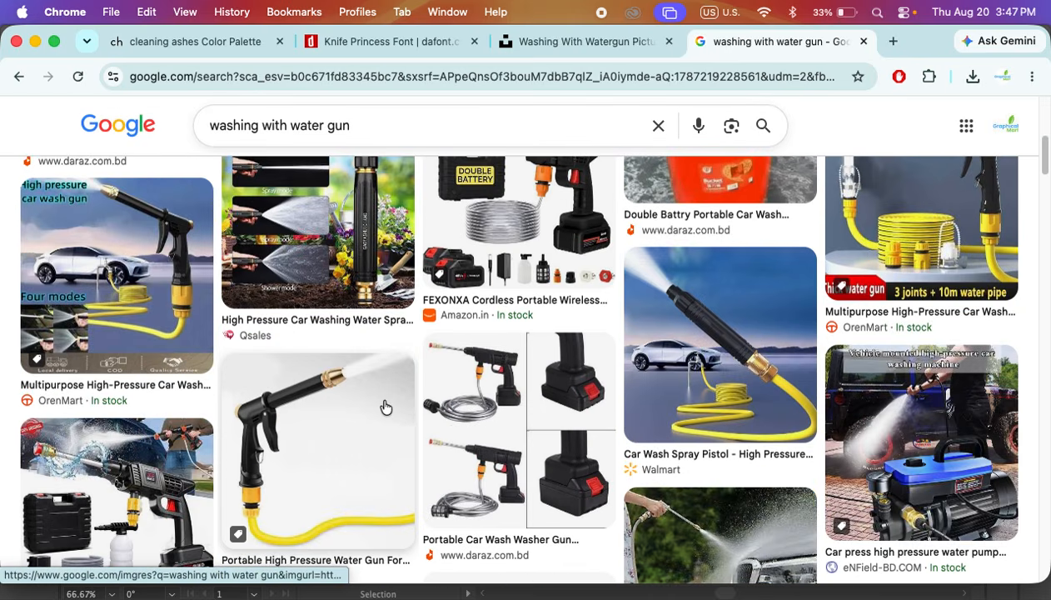
{"action": "scroll", "coordinate": [385, 409], "scroll_direction": "down", "scroll_amount": 15}
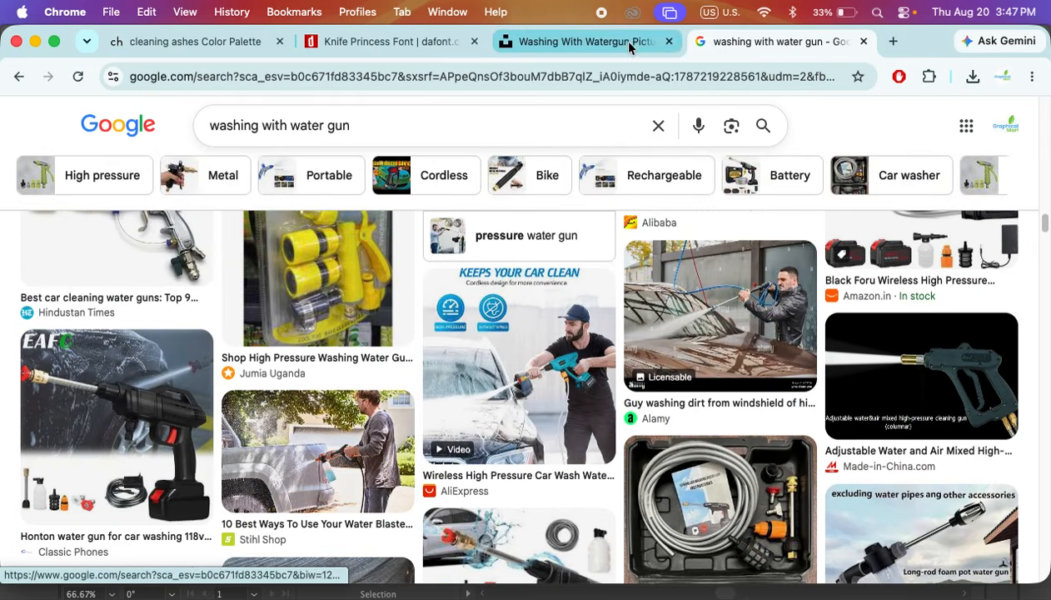
{"action": "left_click", "coordinate": [629, 48]}
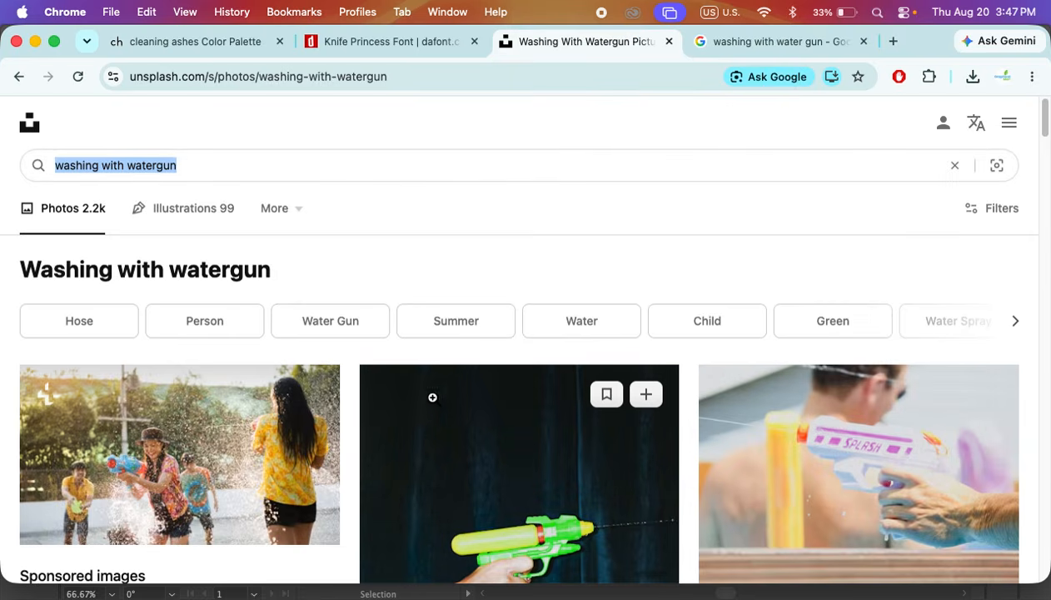
- Find and open the Unsplash photo of an elderly man pressure washing a surface outdoors
{"action": "scroll", "coordinate": [466, 395], "scroll_direction": "down", "scroll_amount": 5}
{"action": "scroll", "coordinate": [497, 429], "scroll_direction": "down", "scroll_amount": 5}
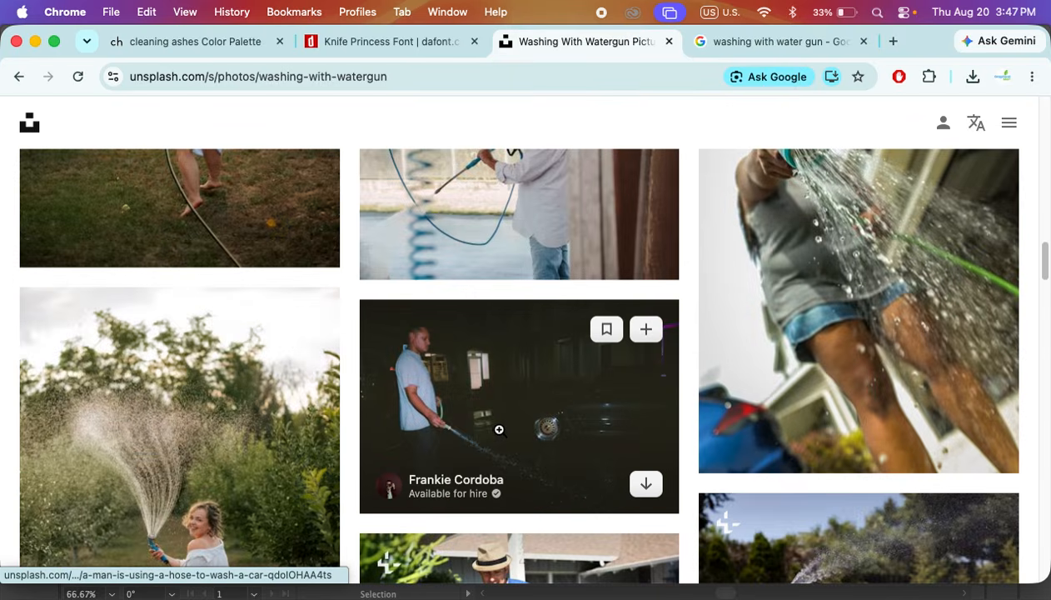
{"action": "scroll", "coordinate": [497, 429], "scroll_direction": "down", "scroll_amount": 4}
{"action": "scroll", "coordinate": [499, 430], "scroll_direction": "down", "scroll_amount": 1}
{"action": "left_click", "coordinate": [498, 426]}
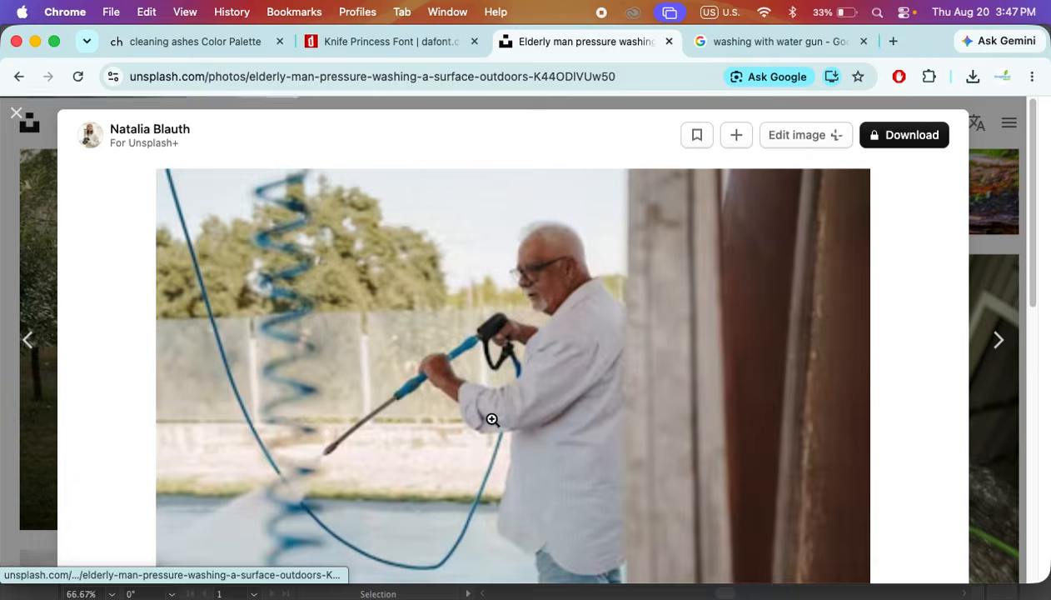
- Copy the pressure-washing photo and paste it into the flyer document in Illustrator
{"action": "right_click", "coordinate": [490, 321]}
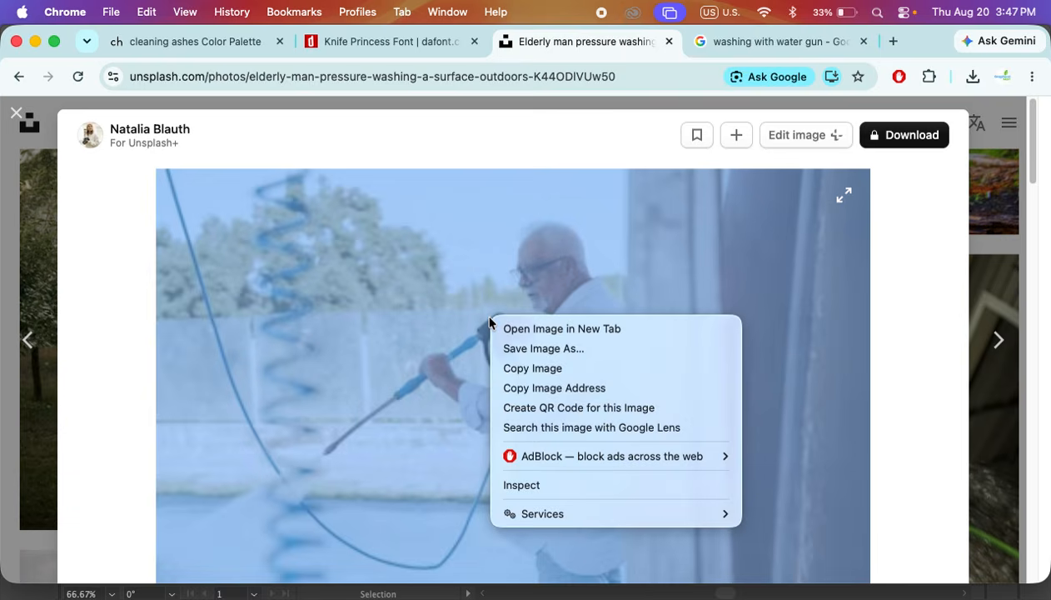
{"action": "left_click", "coordinate": [563, 371]}
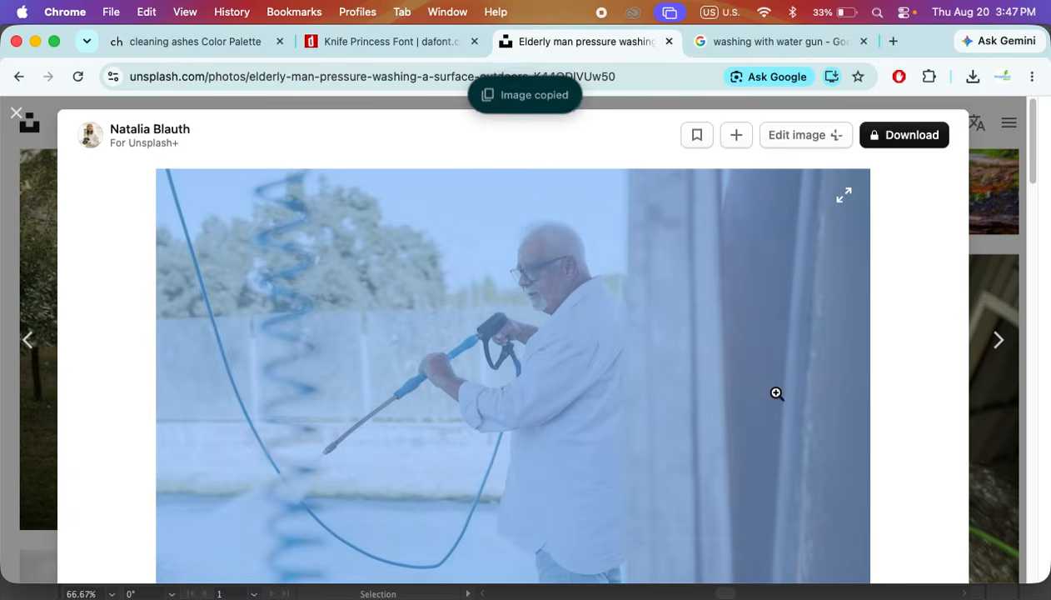
{"action": "scroll", "coordinate": [750, 390], "scroll_direction": "down", "scroll_amount": 5}
{"action": "left_click", "coordinate": [853, 594]}
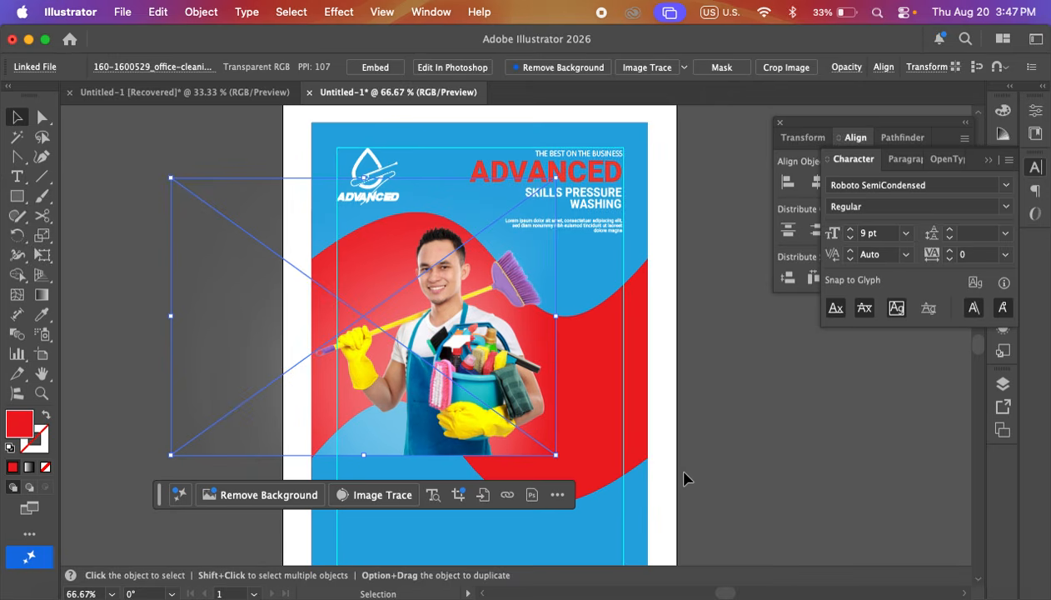
{"action": "key", "text": "super+v"}
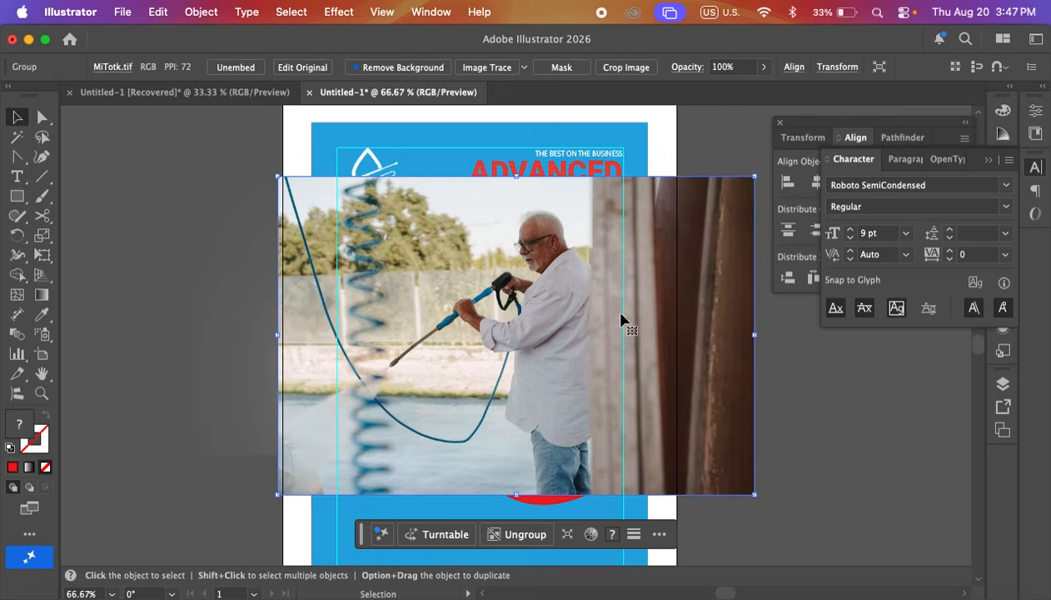
- Delete the apron-wearing cleaner's picture from the flyer and place the pressure-washing photo over the wave band
{"action": "left_click_drag", "start_coordinate": [621, 319], "coordinate": [841, 413]}
{"action": "left_click_drag", "start_coordinate": [473, 336], "coordinate": [169, 325]}
{"action": "key", "text": "super+z"}
{"action": "left_click_drag", "start_coordinate": [431, 326], "coordinate": [142, 321]}
{"action": "left_click_drag", "start_coordinate": [766, 438], "coordinate": [473, 367]}
{"action": "left_click", "coordinate": [144, 309]}
{"action": "key", "text": "Delete"}
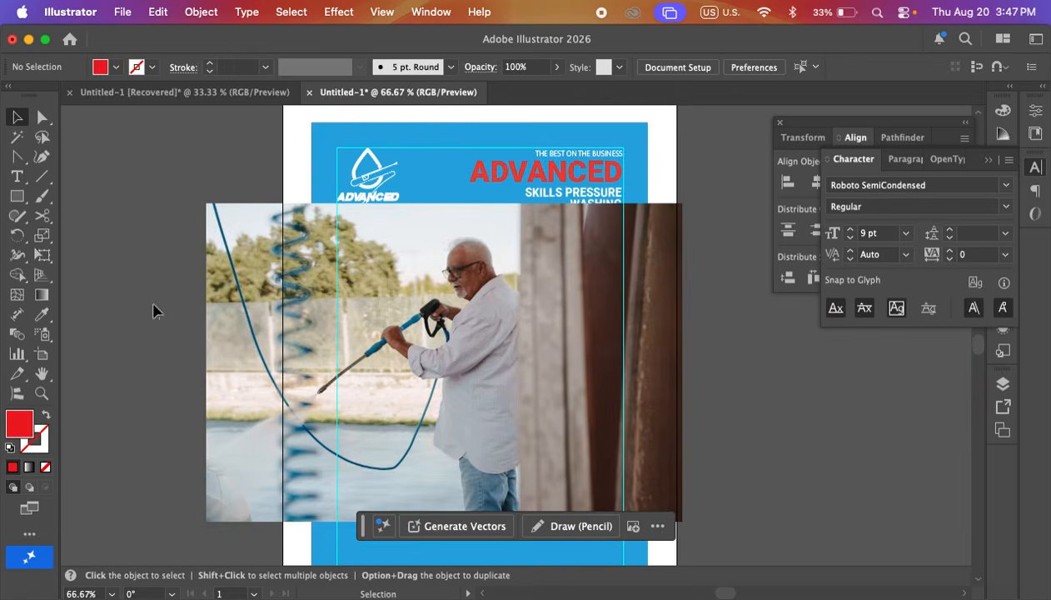
- Adjust the pressure-washing photo's position over the wave band and reduce its opacity to 40%
{"action": "mouse_move", "coordinate": [448, 327]}
{"action": "left_mouse_down"}
{"action": "mouse_move", "coordinate": [359, 320]}
{"action": "mouse_move", "coordinate": [464, 332]}
{"action": "left_mouse_up"}
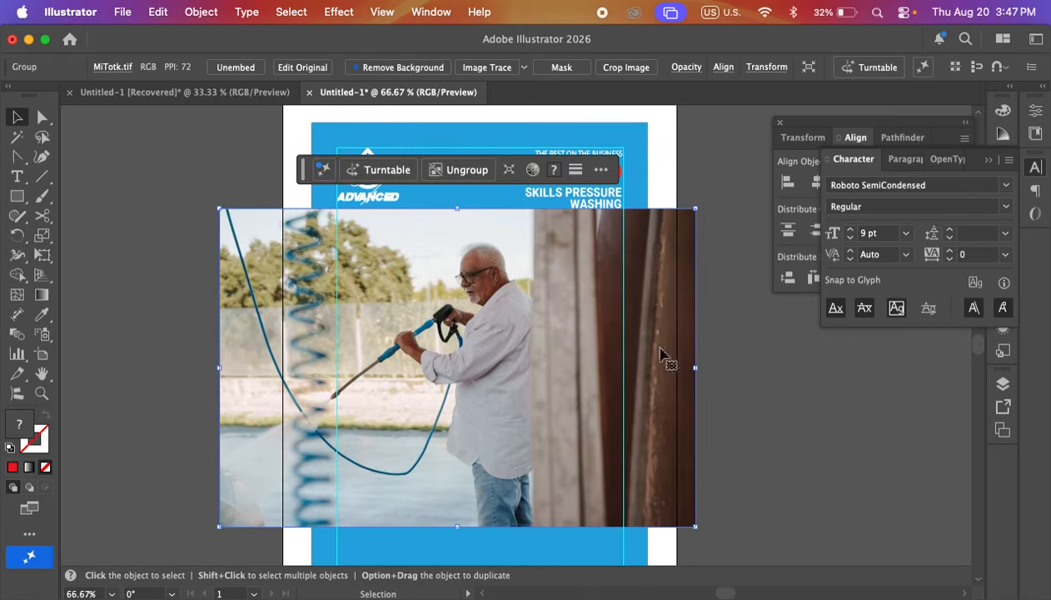
{"action": "mouse_move", "coordinate": [664, 364]}
{"action": "left_mouse_down"}
{"action": "mouse_move", "coordinate": [638, 464]}
{"action": "mouse_move", "coordinate": [676, 352]}
{"action": "mouse_move", "coordinate": [669, 358]}
{"action": "left_mouse_up"}
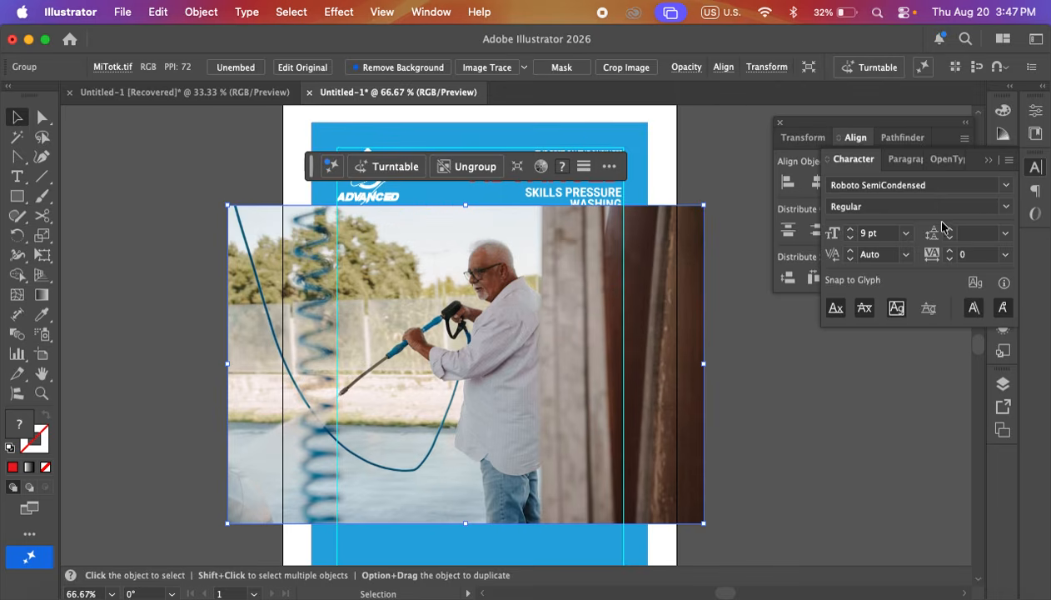
{"action": "left_click", "coordinate": [1039, 169]}
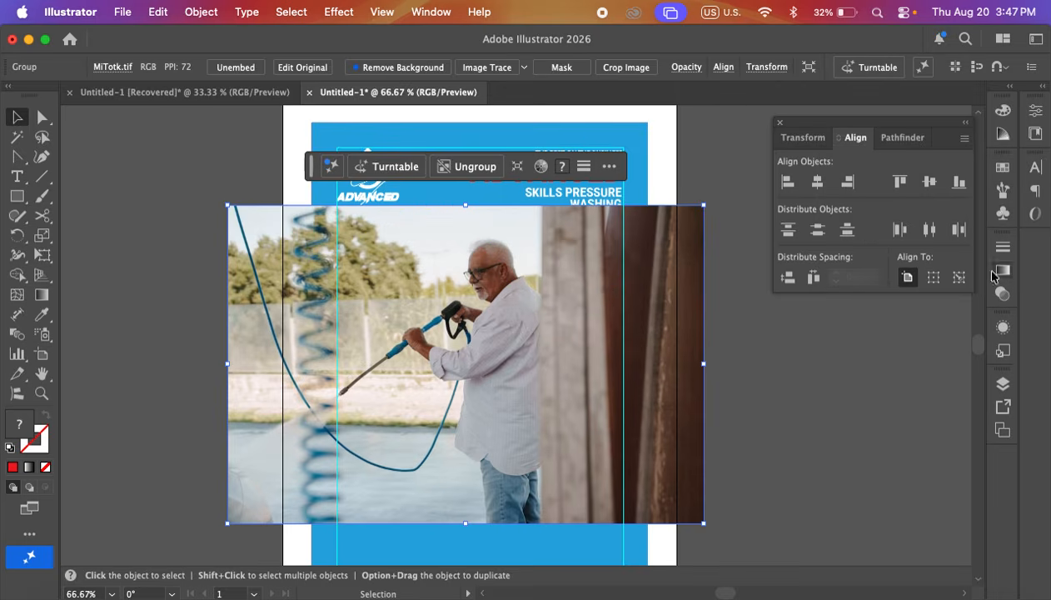
{"action": "left_click", "coordinate": [1004, 296]}
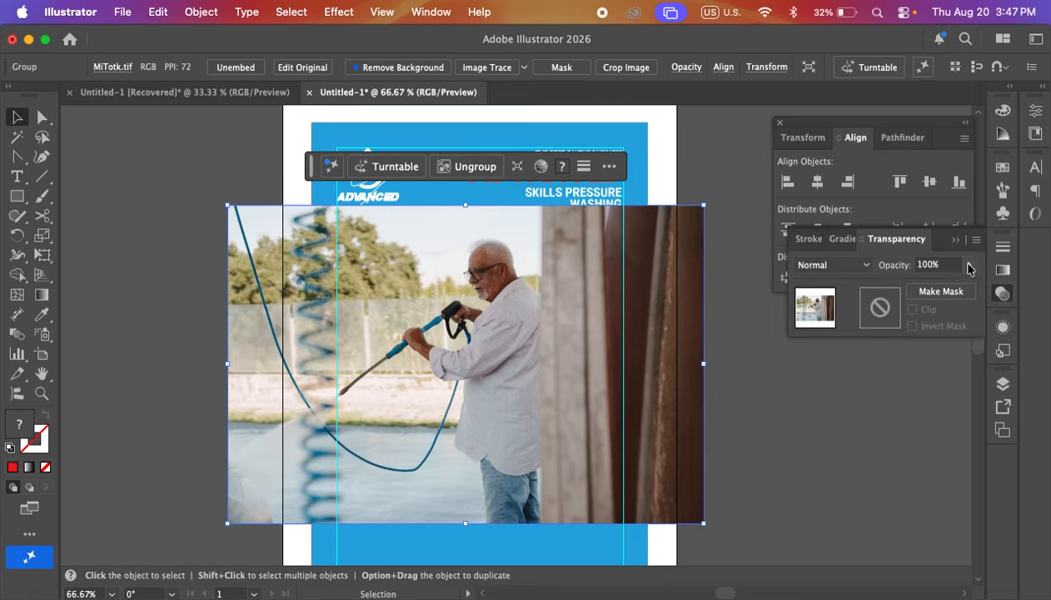
{"action": "left_click_drag", "start_coordinate": [958, 285], "coordinate": [931, 293]}
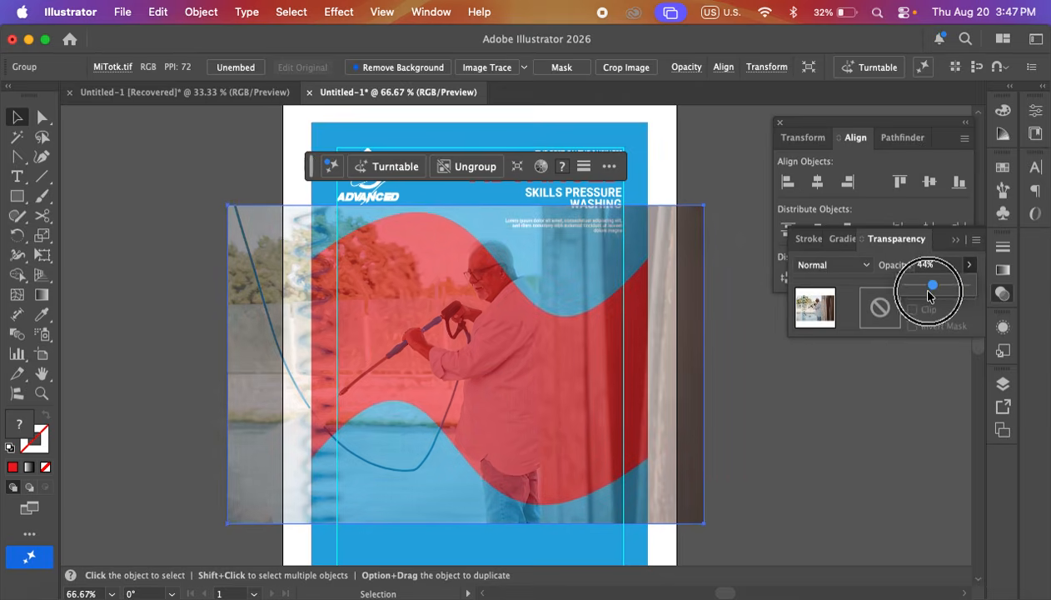
{"action": "left_click", "coordinate": [798, 426]}
- Line up the photo's right edge with the flyer's blue background and reflect the photo across the vertical axis
{"action": "left_click_drag", "start_coordinate": [446, 442], "coordinate": [416, 393]}
{"action": "right_click", "coordinate": [404, 325]}
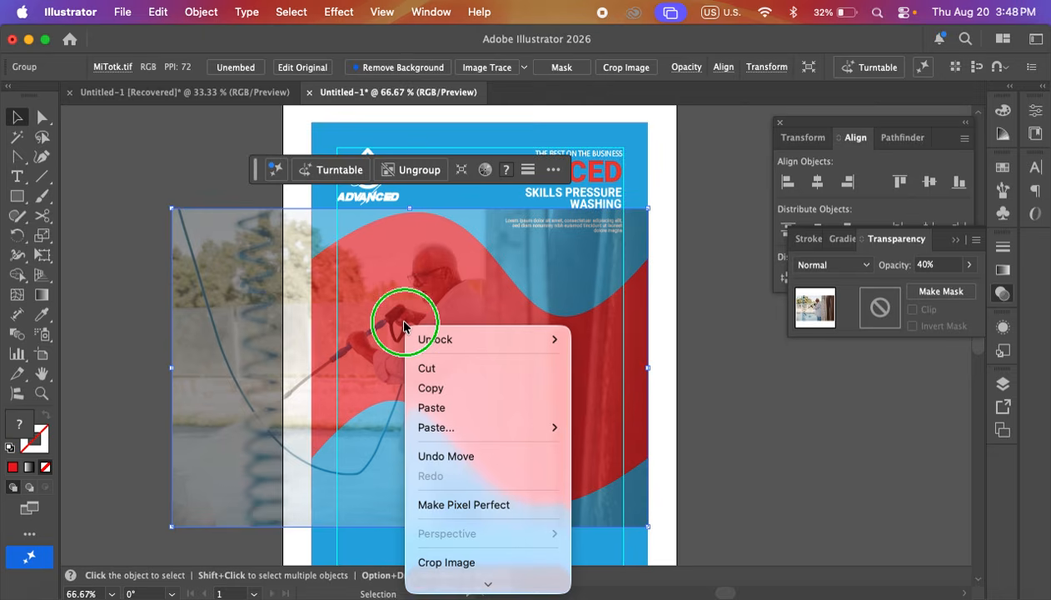
{"action": "scroll", "coordinate": [521, 542], "scroll_direction": "down", "scroll_amount": 5}
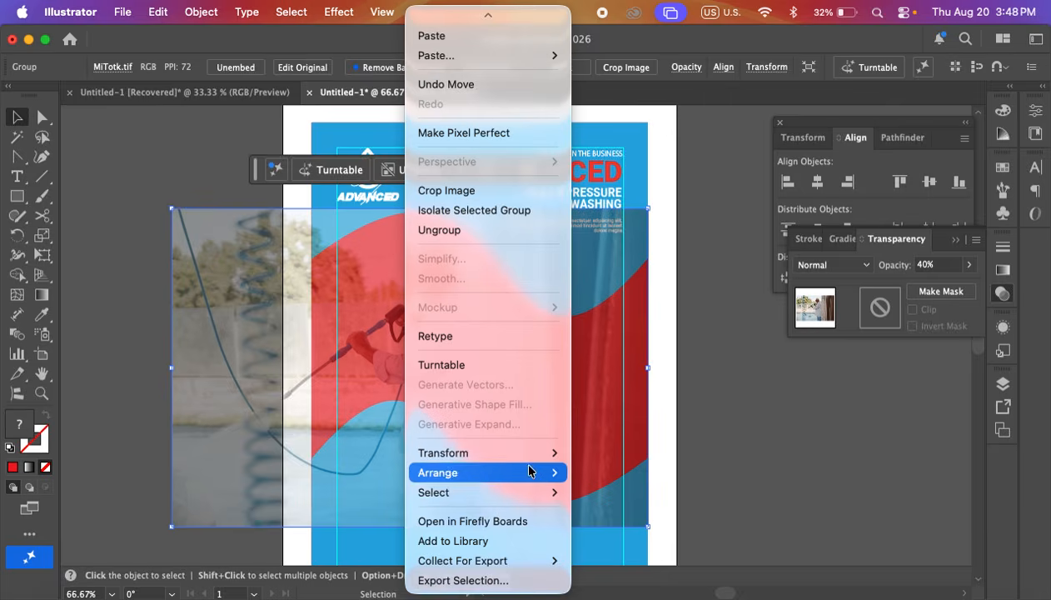
{"action": "mouse_move", "coordinate": [534, 454]}
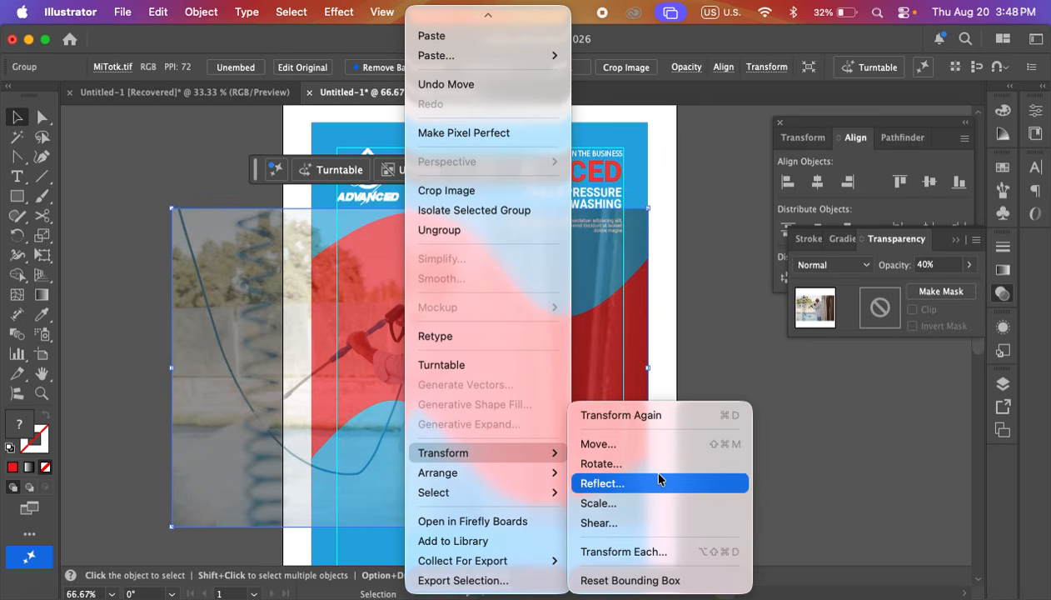
{"action": "left_click", "coordinate": [633, 484]}
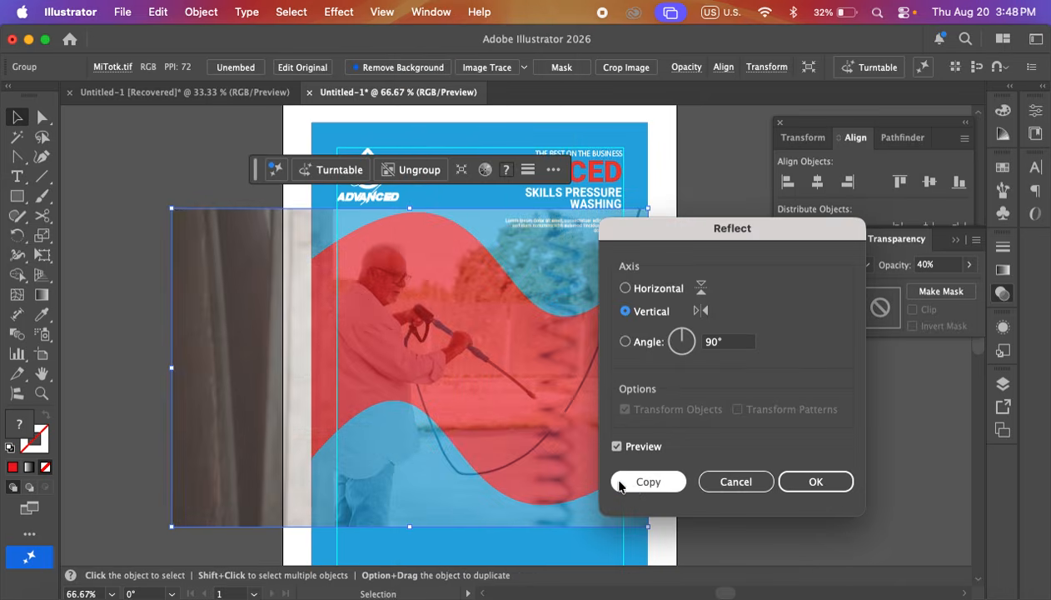
{"action": "left_click", "coordinate": [816, 481]}
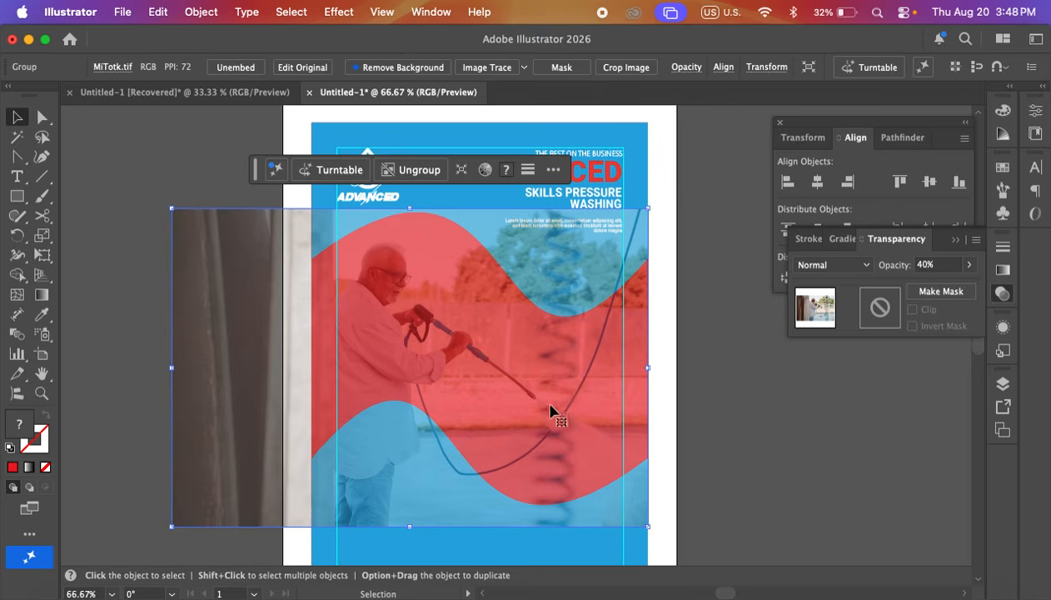
- Nudge the pressure-washing photo slightly upward and restore its opacity to 100%
{"action": "left_click", "coordinate": [680, 408]}
{"action": "mouse_move", "coordinate": [389, 342]}
{"action": "left_mouse_down"}
{"action": "mouse_move", "coordinate": [400, 340]}
{"action": "mouse_move", "coordinate": [390, 333]}
{"action": "left_mouse_up"}
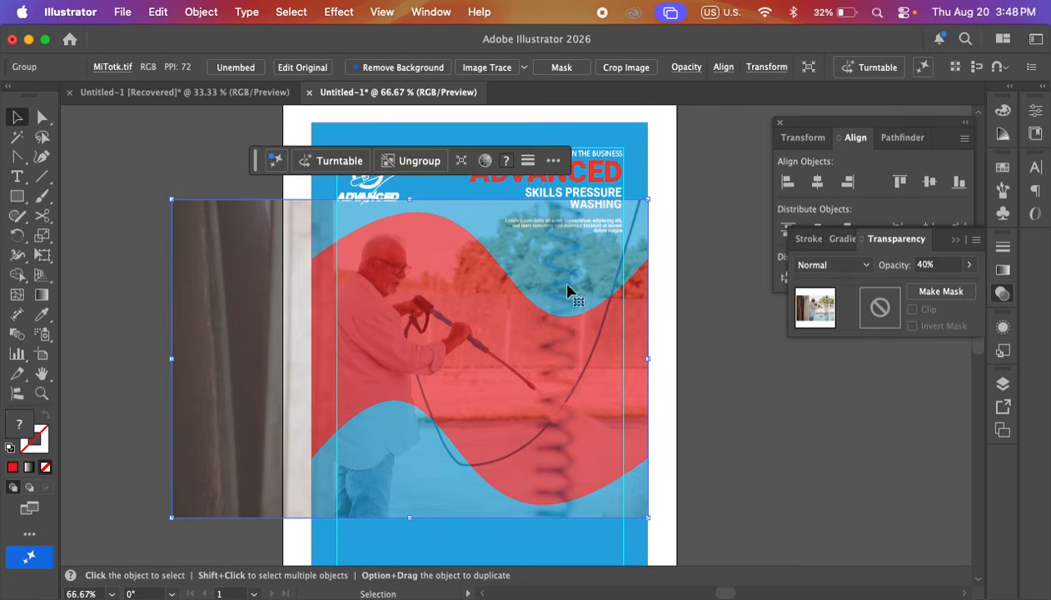
{"action": "left_click", "coordinate": [969, 266]}
{"action": "left_click_drag", "start_coordinate": [931, 284], "coordinate": [1002, 294]}
{"action": "left_click", "coordinate": [814, 412]}
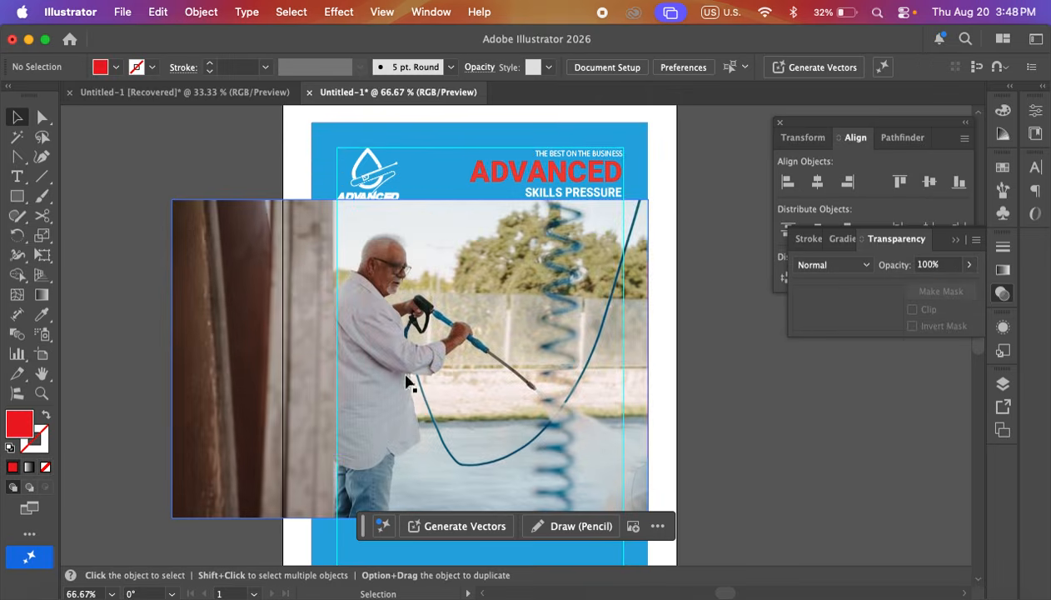
- Send the pressure-washing photo to the back, behind the red wave band
{"action": "left_click", "coordinate": [251, 300]}
{"action": "right_click", "coordinate": [242, 291]}
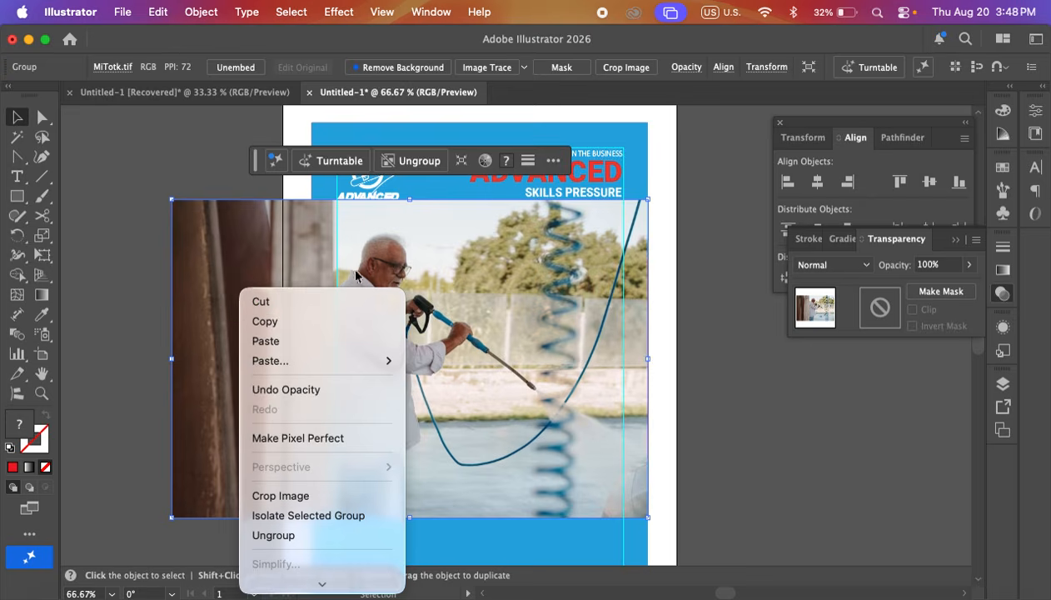
{"action": "scroll", "coordinate": [341, 448], "scroll_direction": "down", "scroll_amount": 5}
{"action": "mouse_move", "coordinate": [344, 483]}
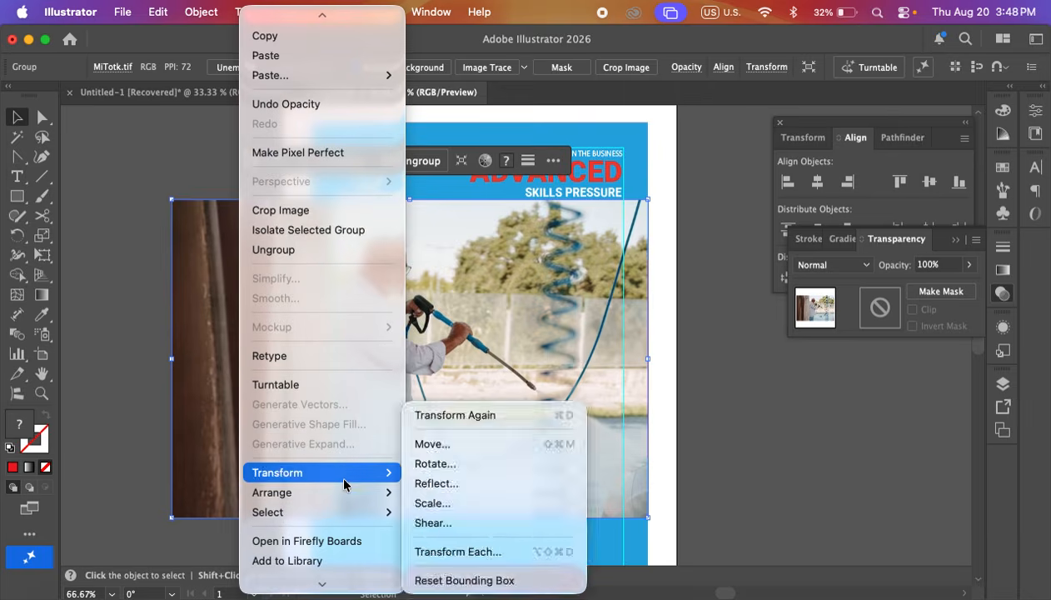
{"action": "left_click", "coordinate": [511, 553]}
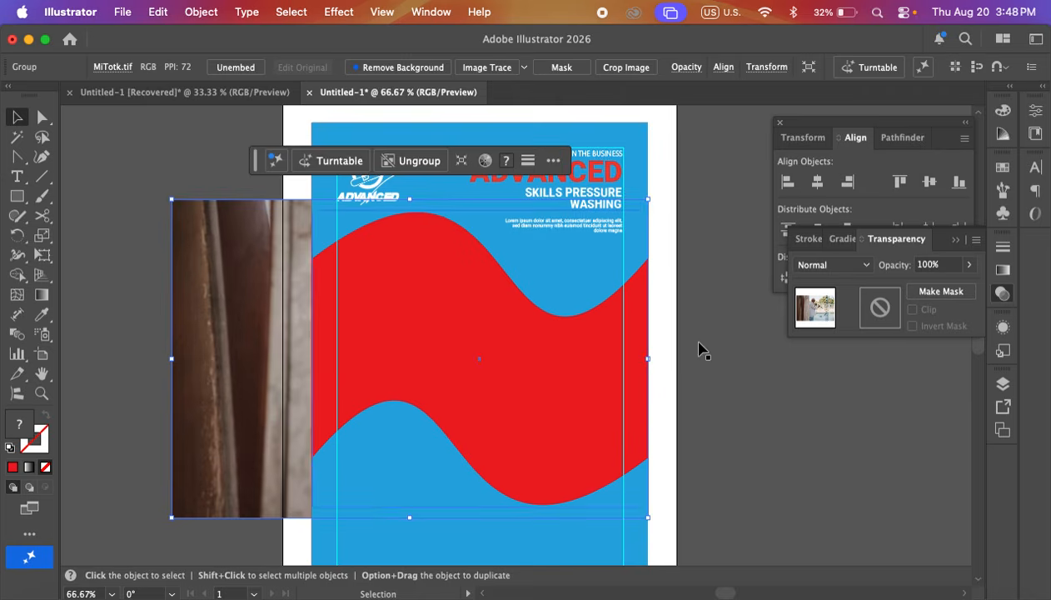
- Clip the pressure-washing photo to the red wave band with a clipping mask
{"action": "left_click", "coordinate": [594, 381], "text": "shift"}
{"action": "right_click", "coordinate": [572, 366]}
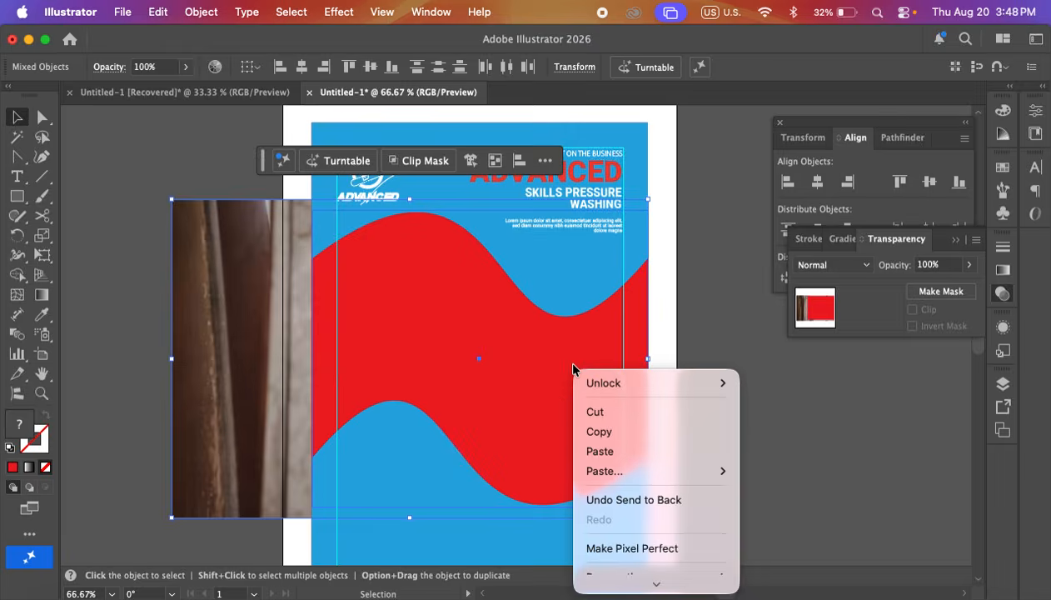
{"action": "scroll", "coordinate": [660, 504], "scroll_direction": "down", "scroll_amount": 5}
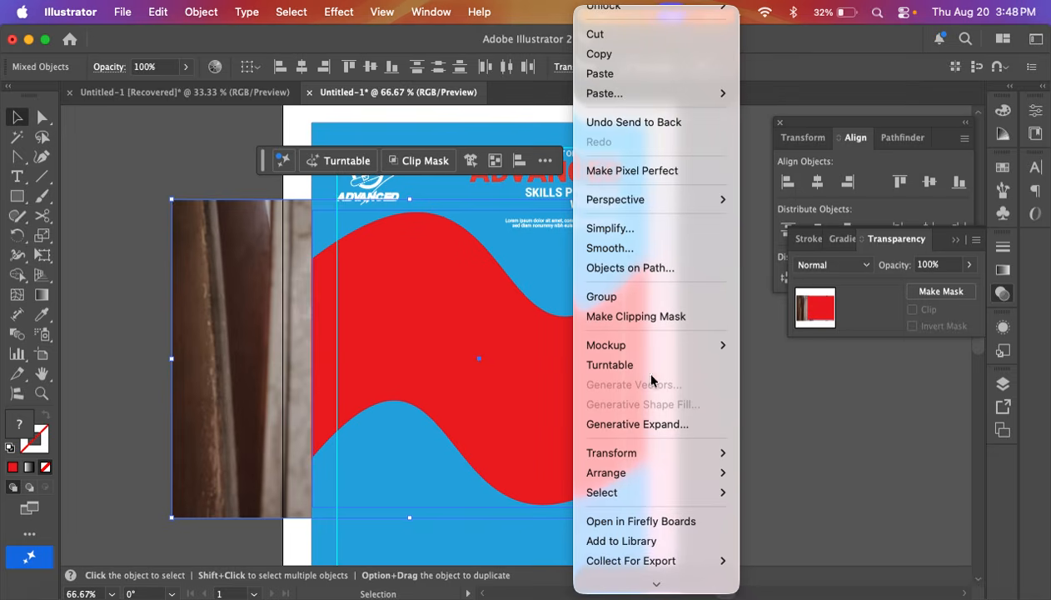
{"action": "left_click", "coordinate": [642, 314]}
{"action": "left_click", "coordinate": [750, 435]}
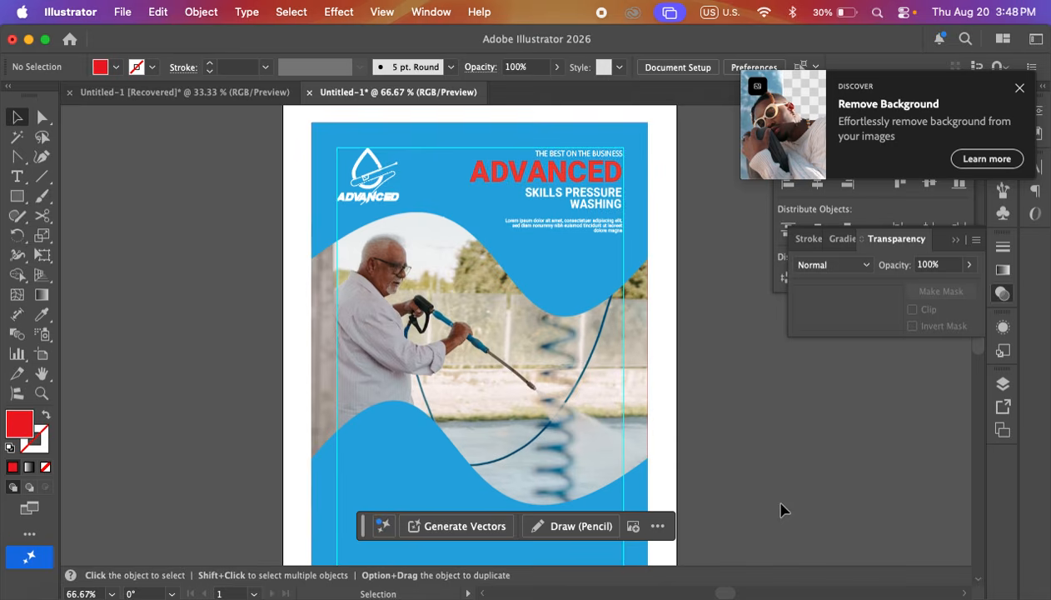
- Draw a red circle over the lower right part of the photo, shrink it slightly and move it down onto the lower wave edge
{"action": "scroll", "coordinate": [697, 370], "scroll_direction": "down", "scroll_amount": 5}
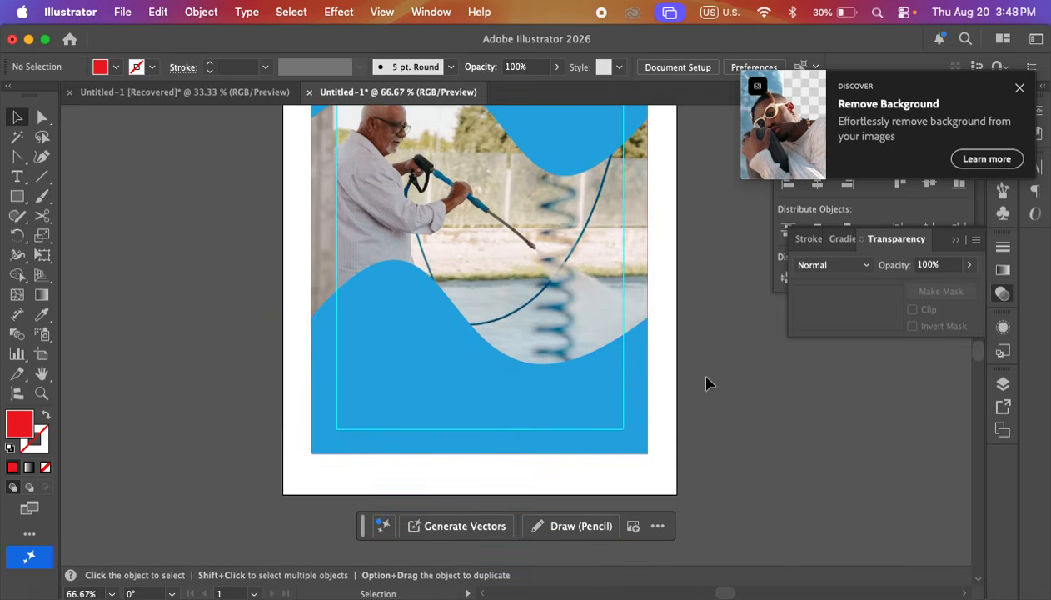
{"action": "scroll", "coordinate": [704, 383], "scroll_direction": "up", "scroll_amount": 6}
{"action": "left_click", "coordinate": [16, 202]}
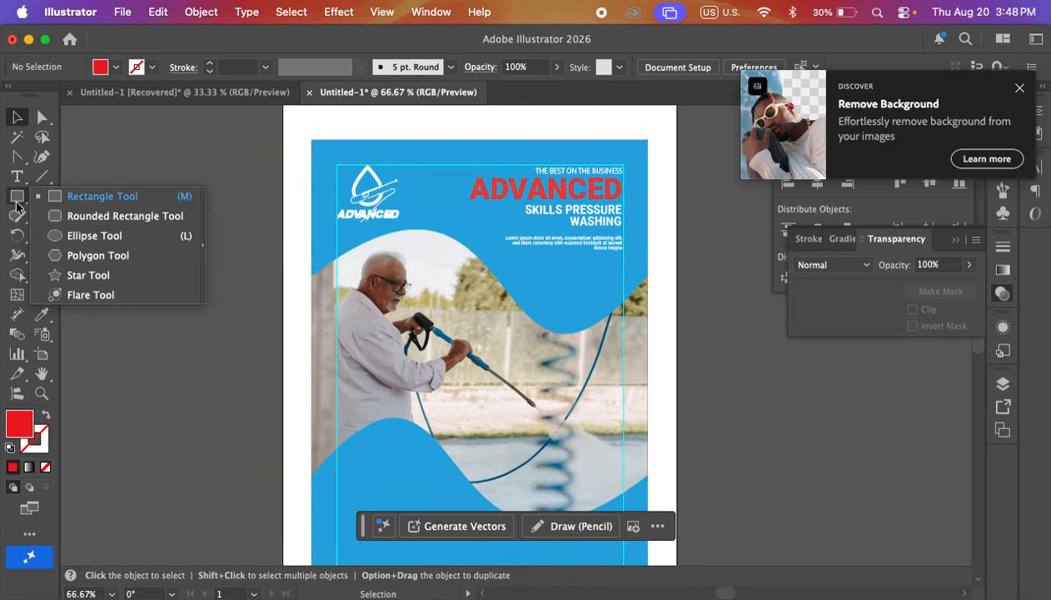
{"action": "left_click", "coordinate": [83, 236]}
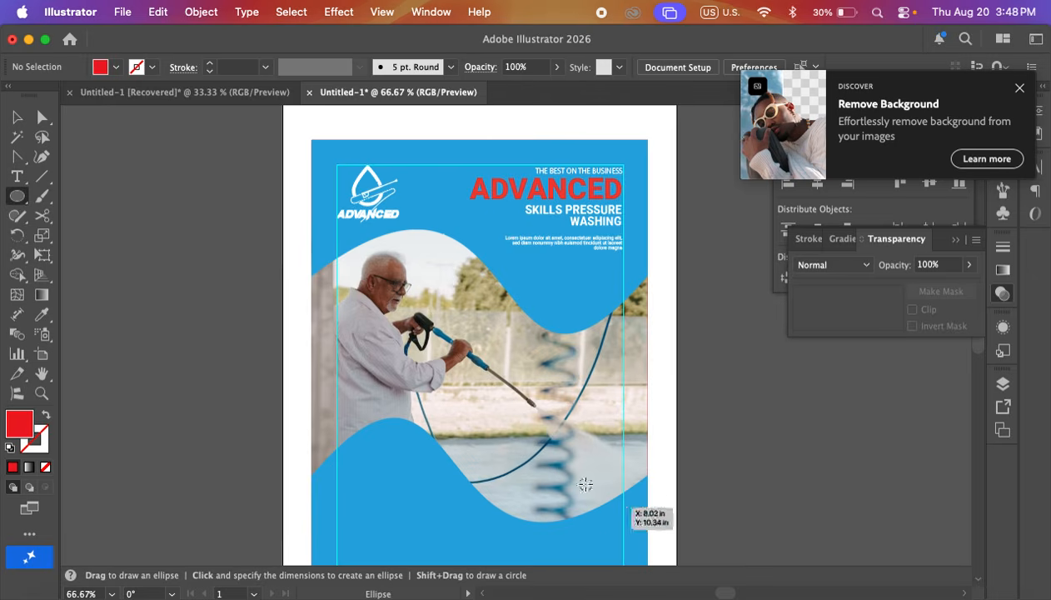
{"action": "mouse_move", "coordinate": [563, 422]}
{"action": "left_mouse_down"}
{"action": "mouse_move", "coordinate": [621, 497]}
{"action": "mouse_move", "coordinate": [615, 481]}
{"action": "left_mouse_up"}
{"action": "left_click", "coordinate": [18, 121]}
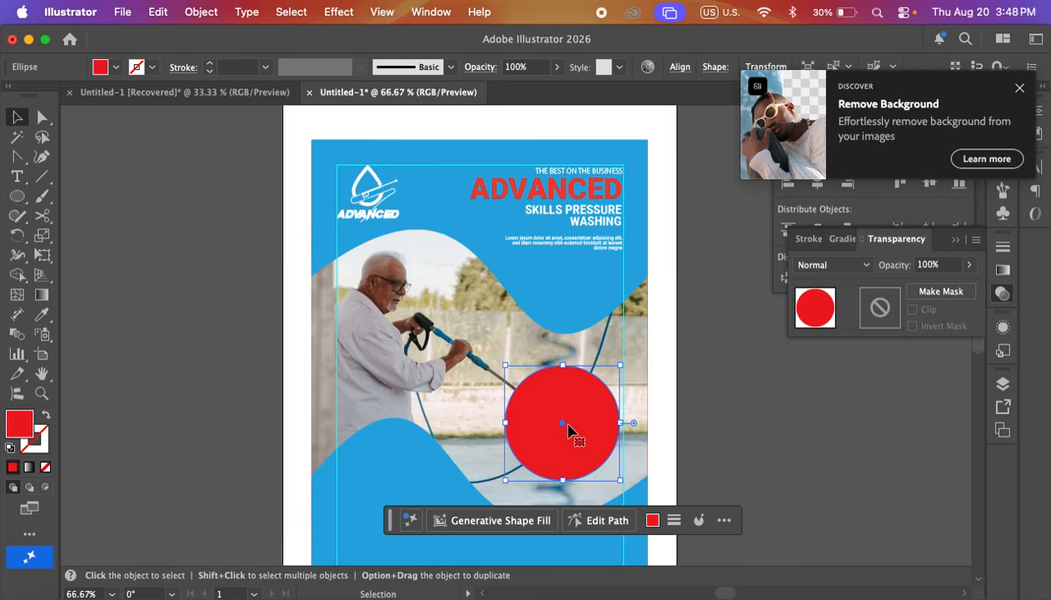
{"action": "left_click_drag", "start_coordinate": [569, 429], "coordinate": [565, 472]}
{"action": "left_click_drag", "start_coordinate": [554, 416], "coordinate": [553, 422]}
{"action": "left_click", "coordinate": [762, 477]}
- Duplicate the red circle up and to the right at a smaller size, and move the original against the flyer's right margin guide
{"action": "left_click_drag", "start_coordinate": [573, 474], "coordinate": [606, 364]}
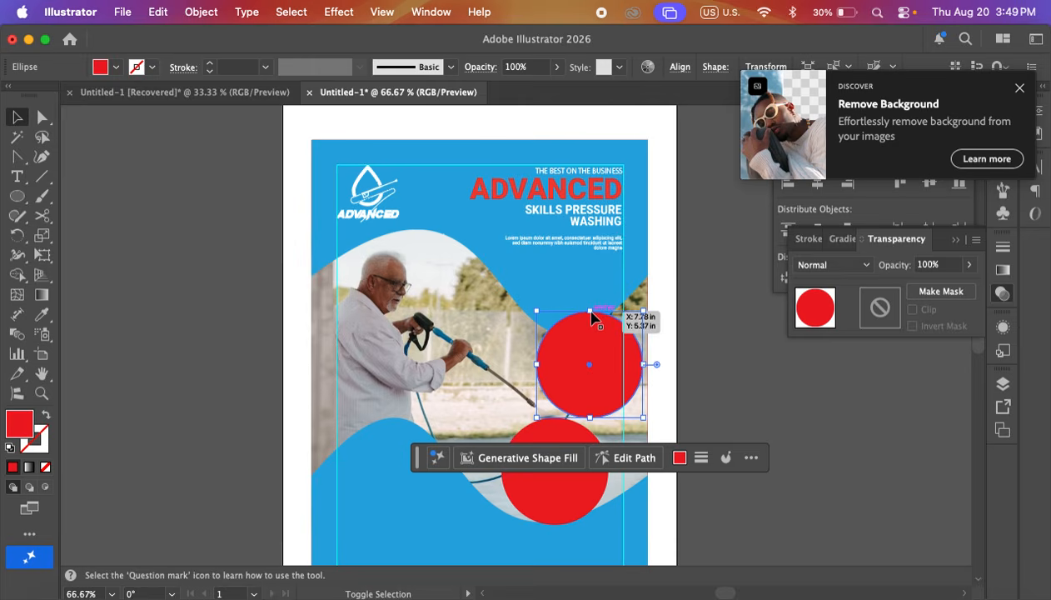
{"action": "left_click_drag", "start_coordinate": [590, 311], "coordinate": [602, 367]}
{"action": "left_click", "coordinate": [583, 497]}
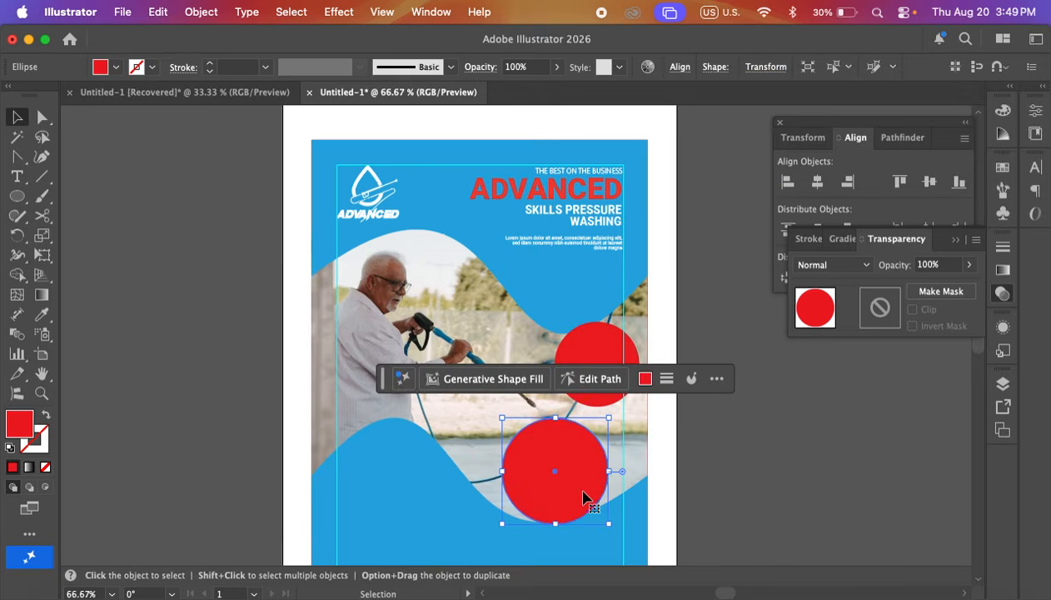
{"action": "left_click_drag", "start_coordinate": [583, 497], "coordinate": [598, 491]}
{"action": "left_click", "coordinate": [601, 340]}
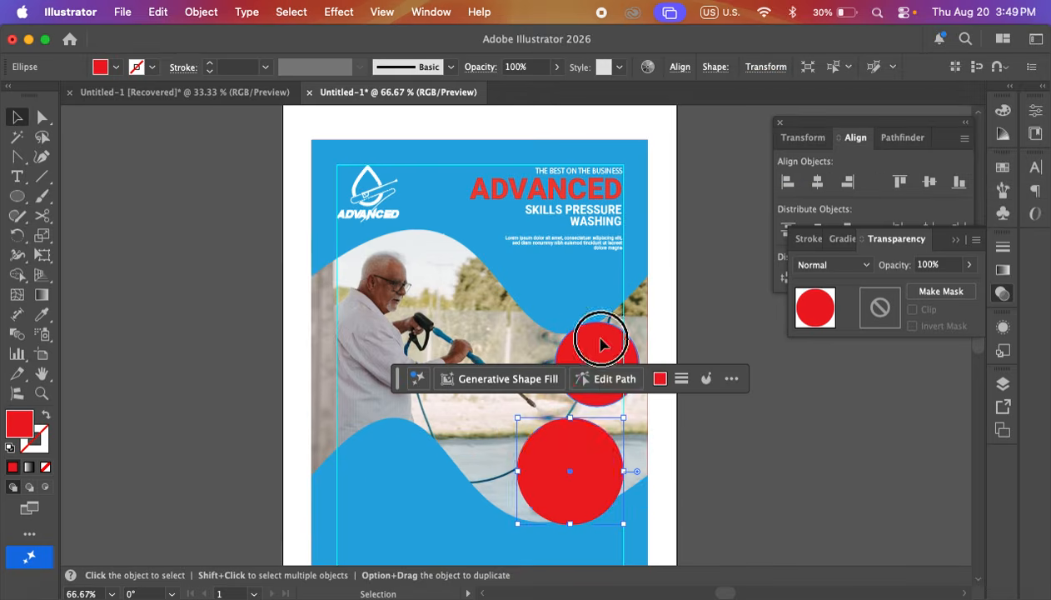
{"action": "left_click_drag", "start_coordinate": [598, 410], "coordinate": [601, 414]}
{"action": "left_click", "coordinate": [760, 433]}
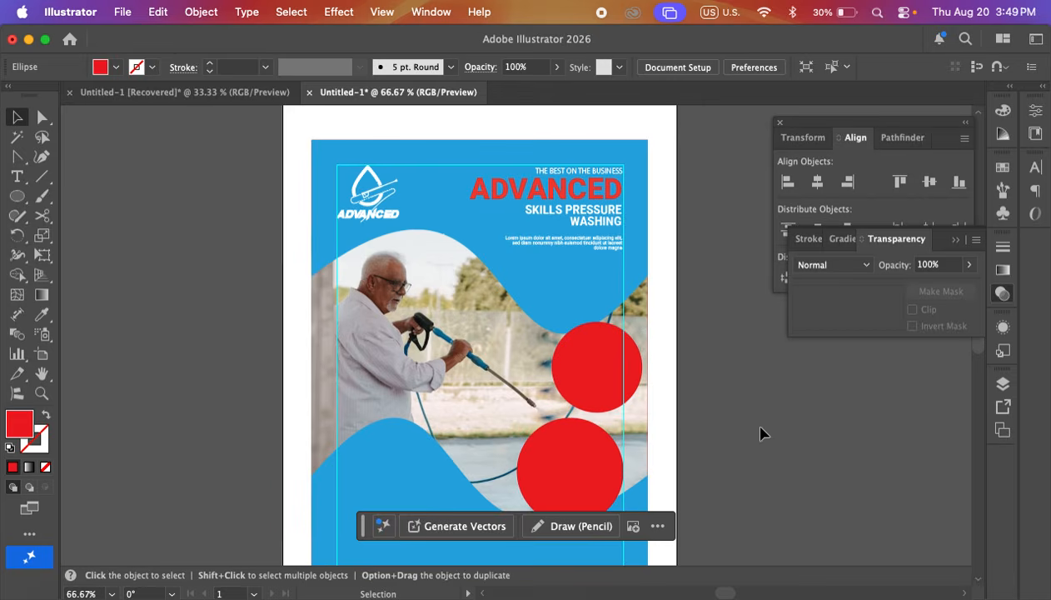
- Draw a red rectangle across the full width of the flyer along the bottom edge of the blue background
{"action": "scroll", "coordinate": [641, 392], "scroll_direction": "down", "scroll_amount": 2}
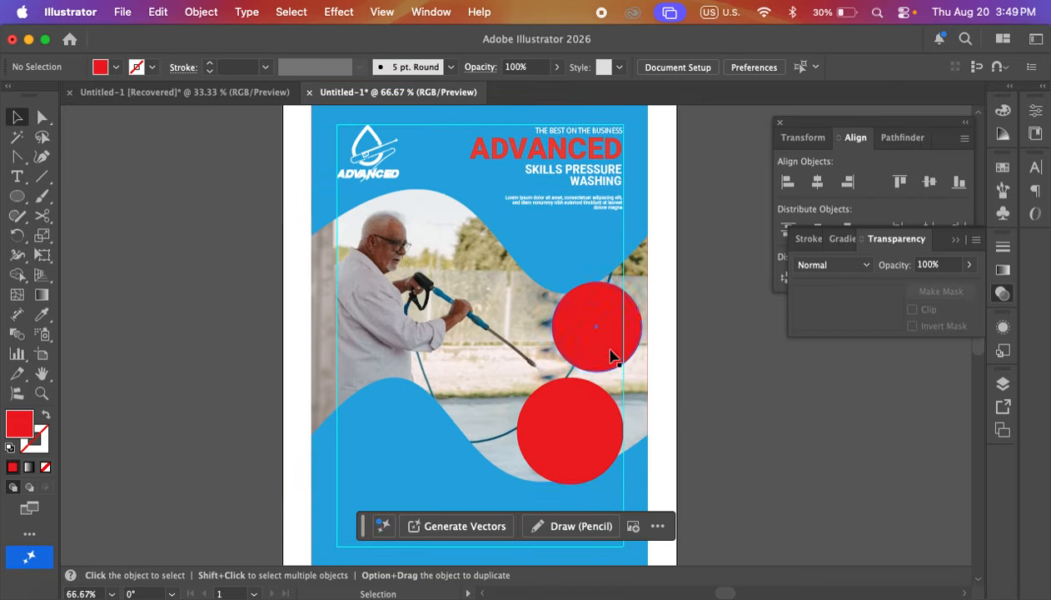
{"action": "scroll", "coordinate": [611, 357], "scroll_direction": "down", "scroll_amount": 1}
{"action": "scroll", "coordinate": [732, 367], "scroll_direction": "down", "scroll_amount": 1}
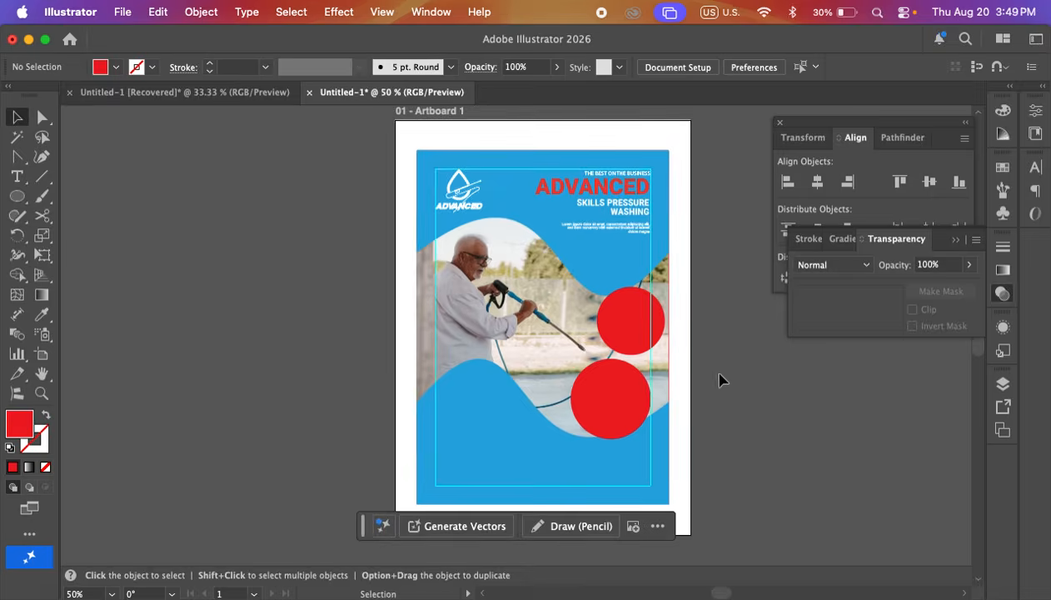
{"action": "scroll", "coordinate": [701, 387], "scroll_direction": "up", "scroll_amount": 1}
{"action": "left_click_drag", "start_coordinate": [733, 371], "coordinate": [725, 338]}
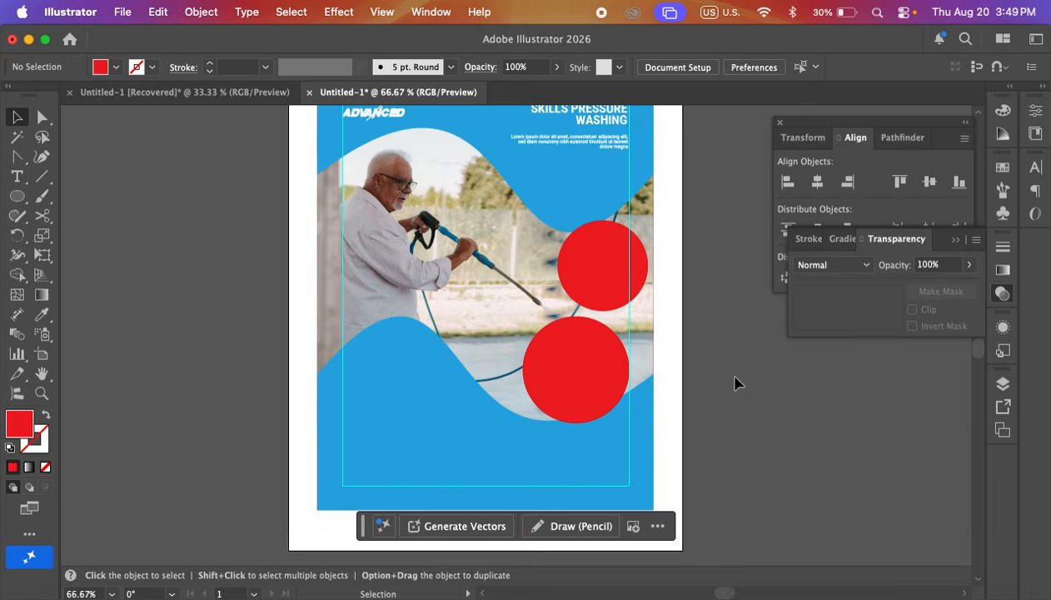
{"action": "scroll", "coordinate": [720, 377], "scroll_direction": "down", "scroll_amount": 2}
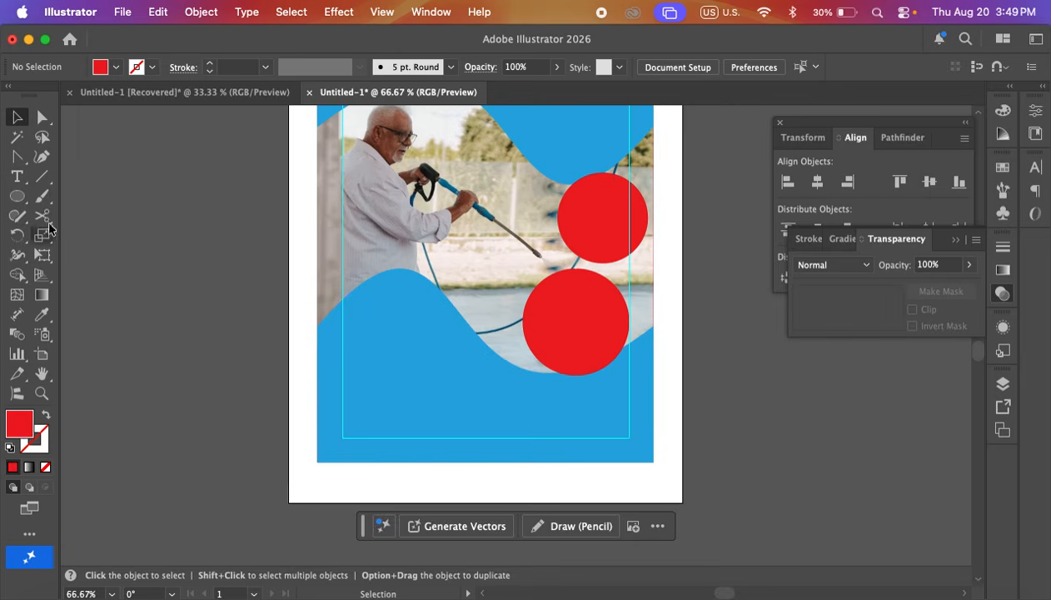
{"action": "left_click_drag", "start_coordinate": [16, 196], "coordinate": [91, 199]}
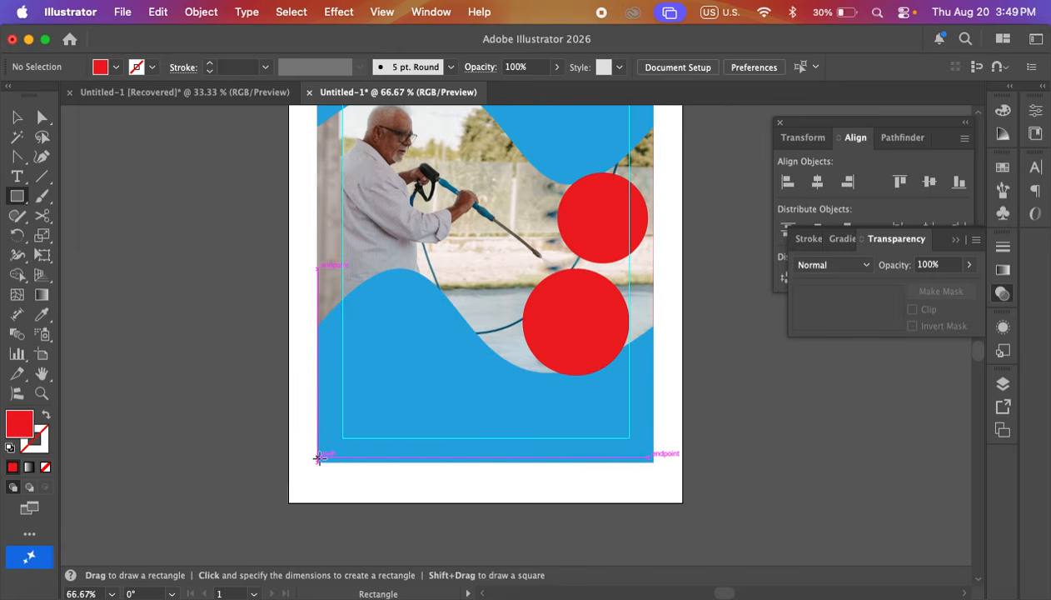
{"action": "left_click_drag", "start_coordinate": [318, 460], "coordinate": [654, 397]}
- Round the two top corners of the red footer rectangle with large curves, leaving the bottom corners square
{"action": "left_click", "coordinate": [41, 121]}
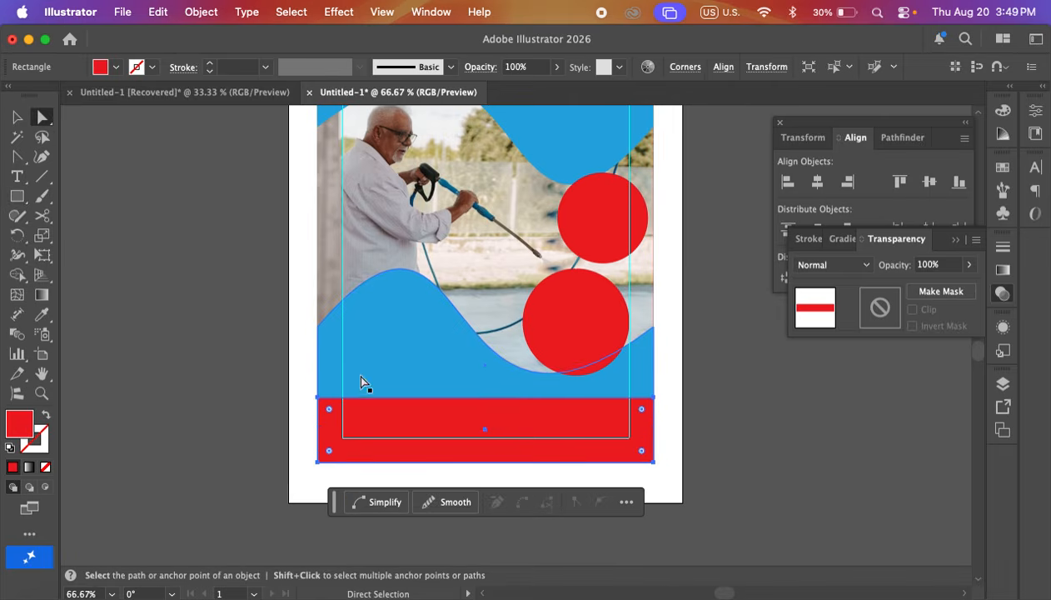
{"action": "left_click", "coordinate": [320, 398]}
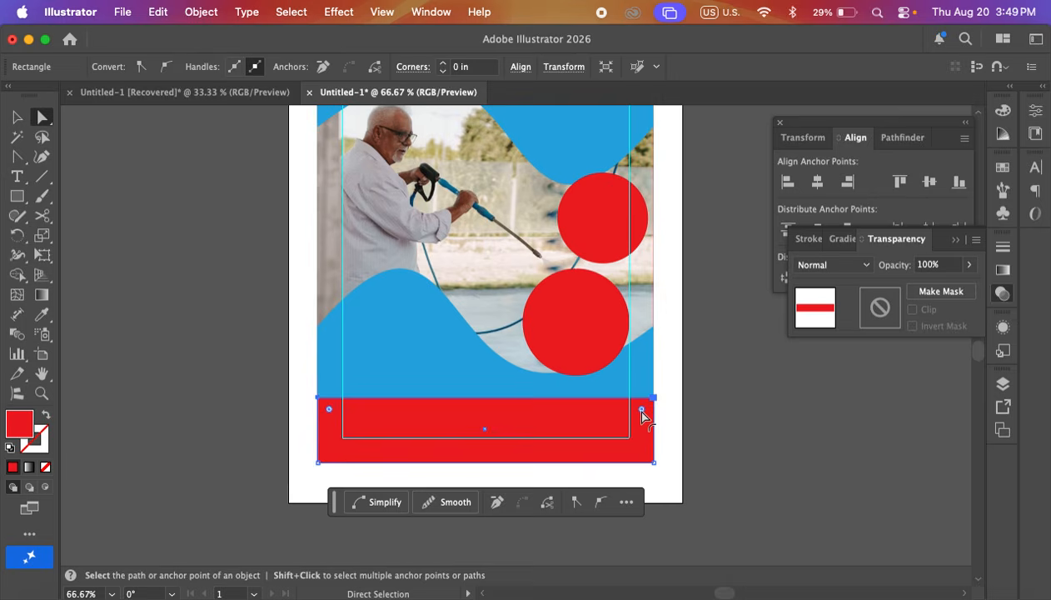
{"action": "left_click_drag", "start_coordinate": [642, 414], "coordinate": [550, 419]}
{"action": "left_click", "coordinate": [15, 118]}
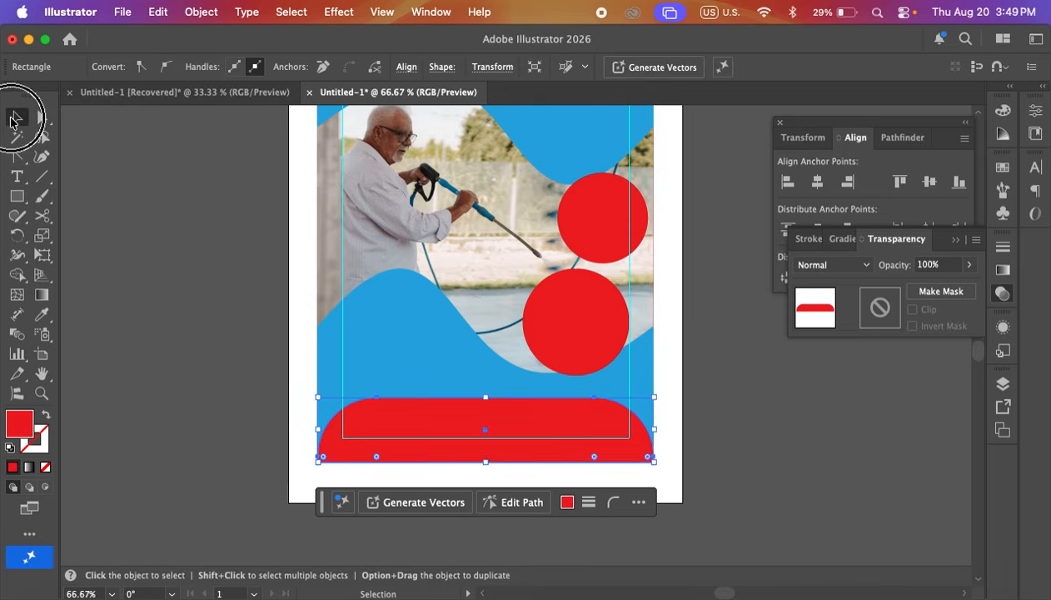
{"action": "left_click", "coordinate": [167, 287]}
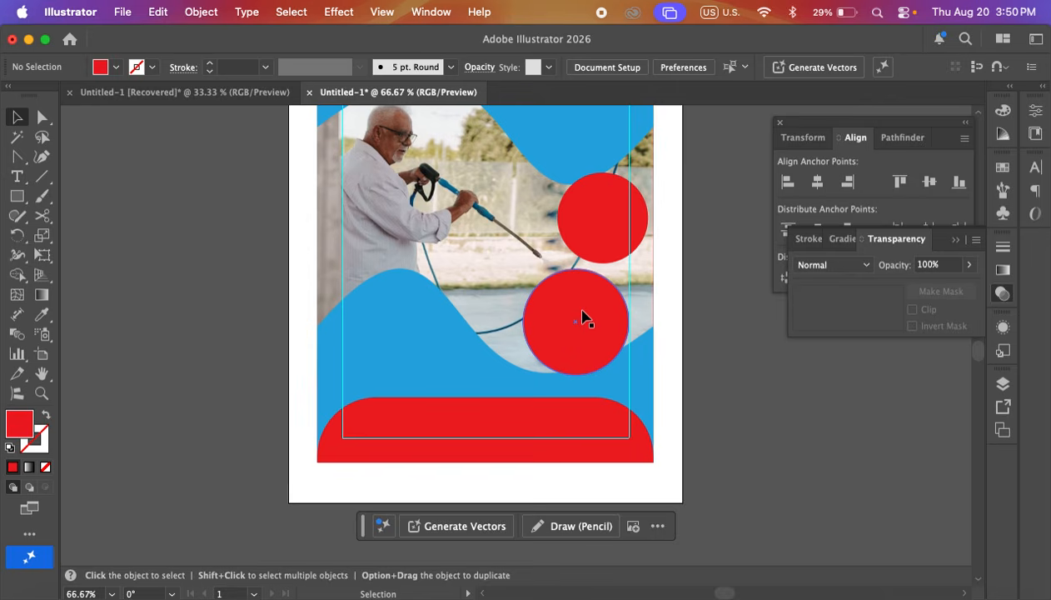
- Try to reshape the upper blue wave by pulling new curve handles from its right anchor point
{"action": "scroll", "coordinate": [566, 249], "scroll_direction": "up", "scroll_amount": 6}
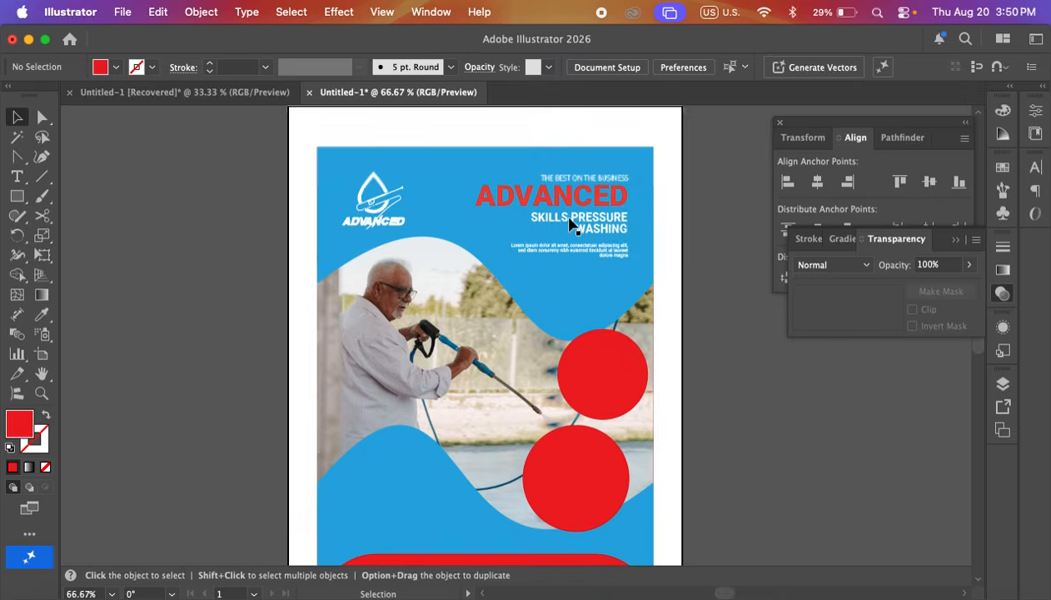
{"action": "scroll", "coordinate": [558, 275], "scroll_direction": "down", "scroll_amount": 5}
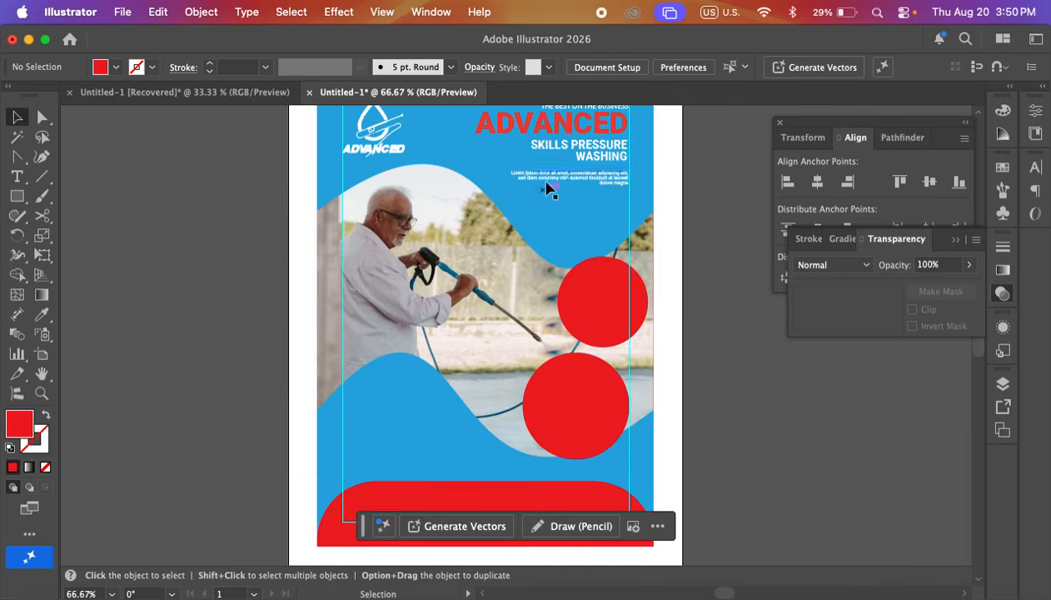
{"action": "left_click", "coordinate": [563, 223]}
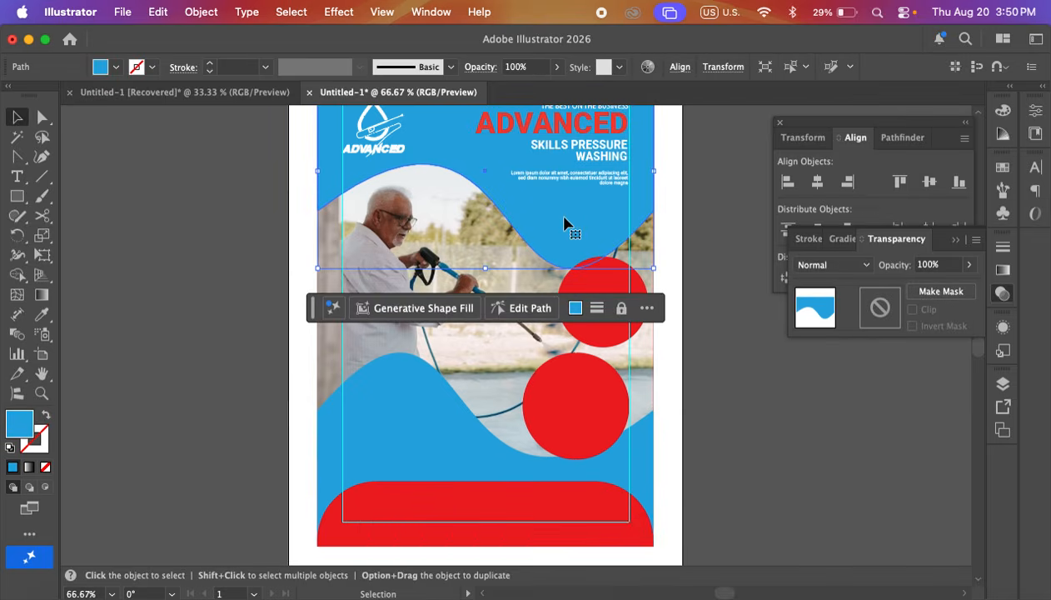
{"action": "left_click", "coordinate": [17, 156]}
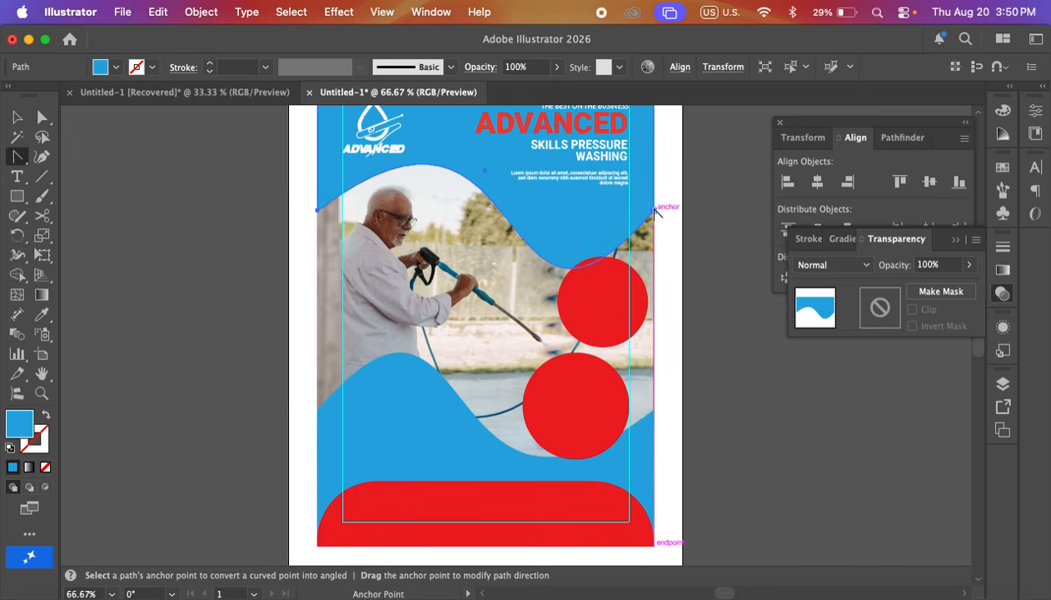
{"action": "left_click_drag", "start_coordinate": [655, 212], "coordinate": [581, 147]}
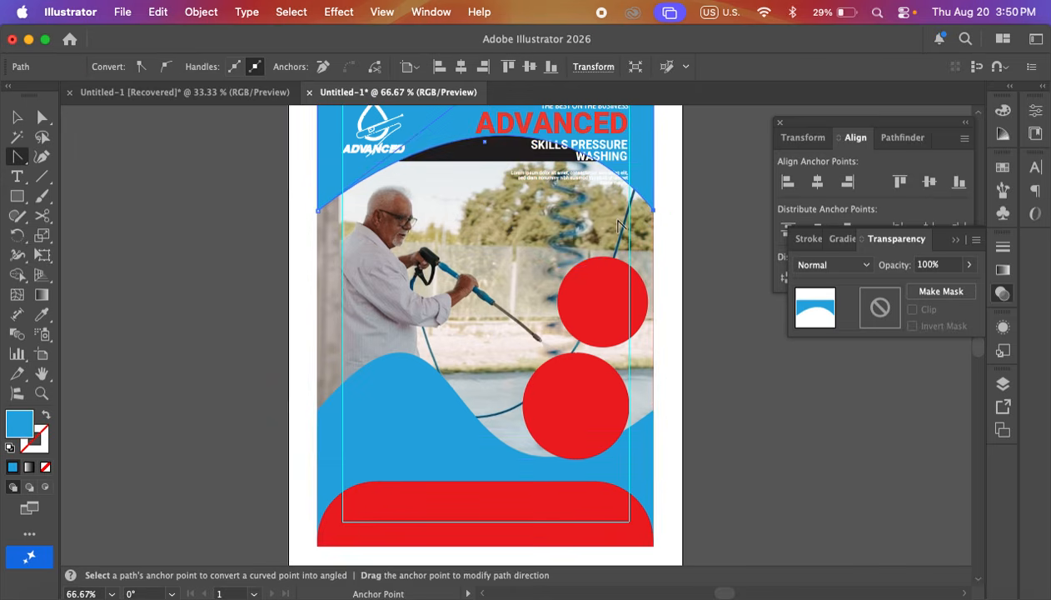
- Fine-tune the upper blue wave's curve with its direction handles so that it covers the top of the photo
{"action": "key", "text": "a"}
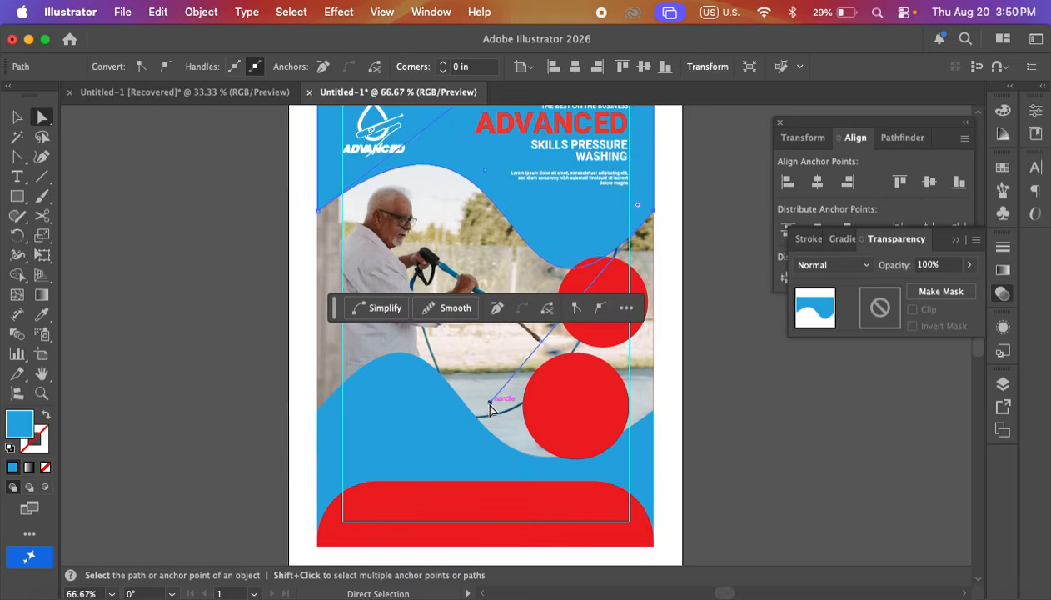
{"action": "left_click_drag", "start_coordinate": [491, 408], "coordinate": [507, 338]}
{"action": "scroll", "coordinate": [476, 191], "scroll_direction": "up", "scroll_amount": 3}
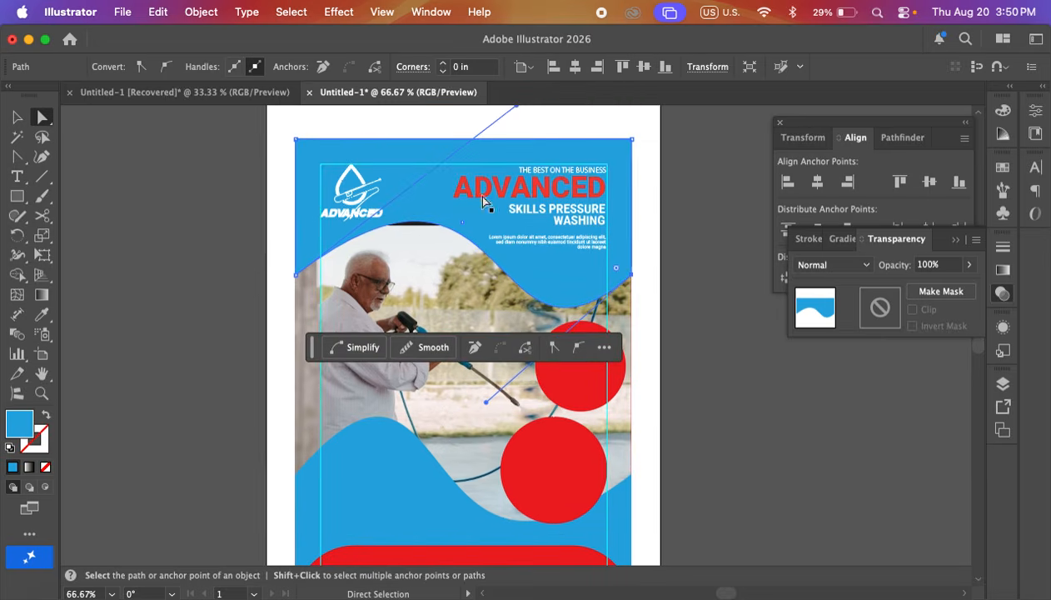
{"action": "scroll", "coordinate": [524, 109], "scroll_direction": "up", "scroll_amount": 2}
{"action": "left_click_drag", "start_coordinate": [517, 128], "coordinate": [514, 149]}
{"action": "left_click_drag", "start_coordinate": [704, 362], "coordinate": [713, 262]}
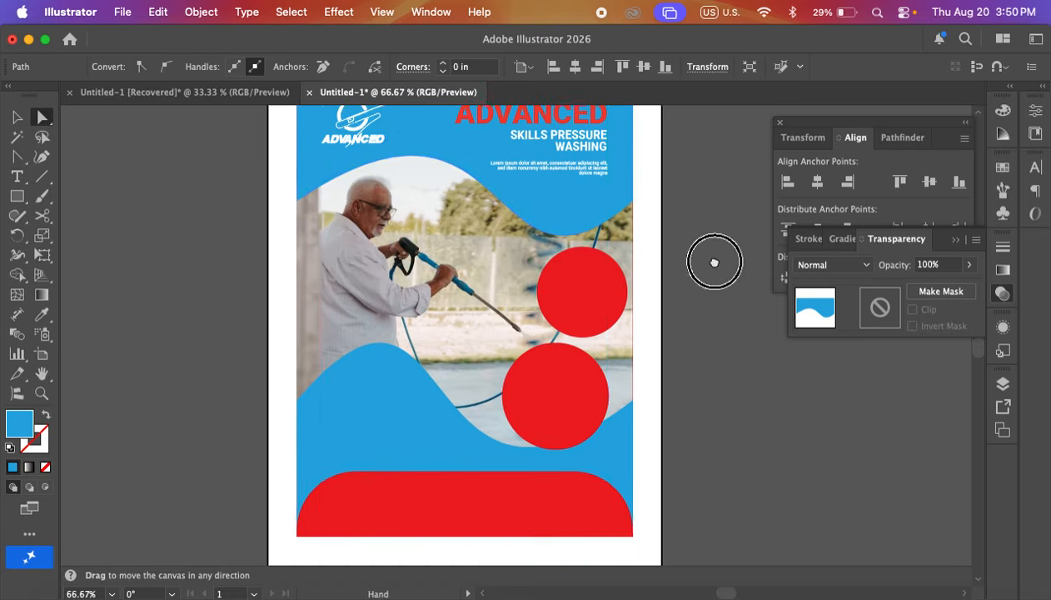
- Move the smaller red circle slightly upward, away from the larger circle
{"action": "key", "text": "v"}
{"action": "left_click", "coordinate": [673, 363]}
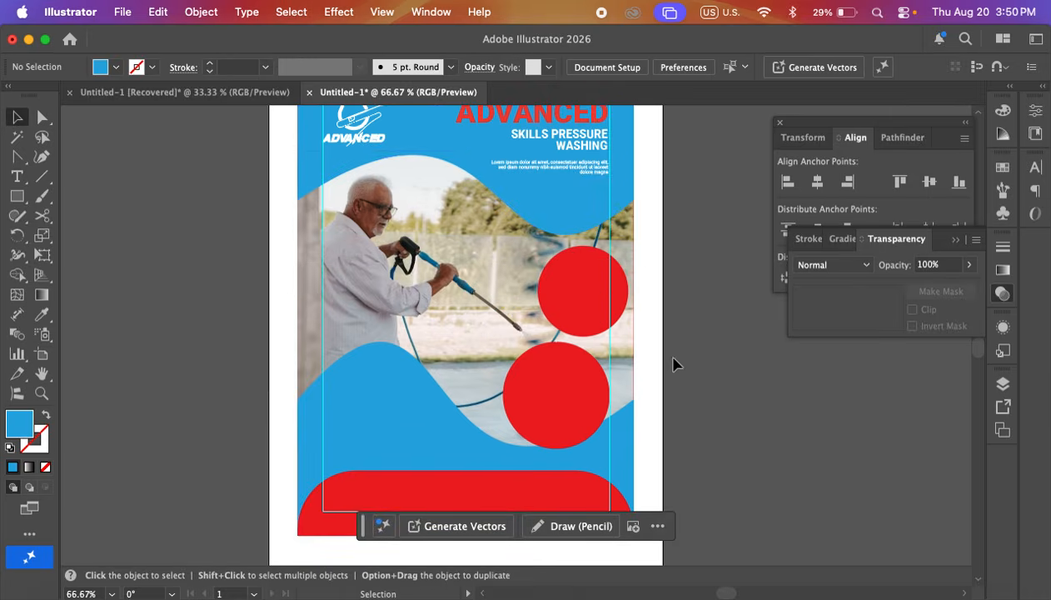
{"action": "left_click_drag", "start_coordinate": [573, 295], "coordinate": [571, 284]}
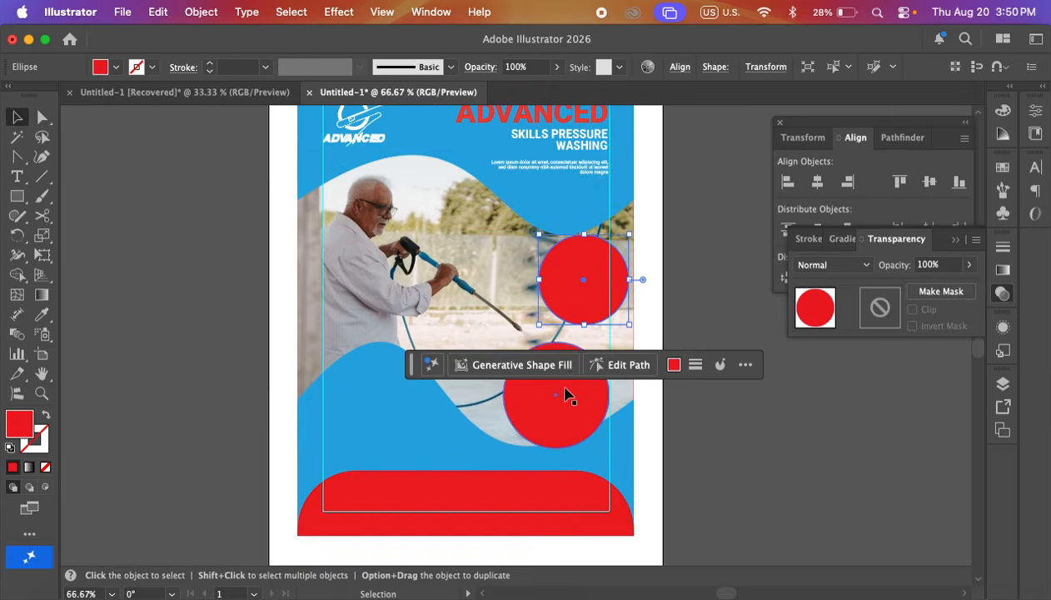
- Move the larger red circle up and slightly right so that it sits directly beneath the smaller one
{"action": "left_click_drag", "start_coordinate": [564, 396], "coordinate": [574, 383]}
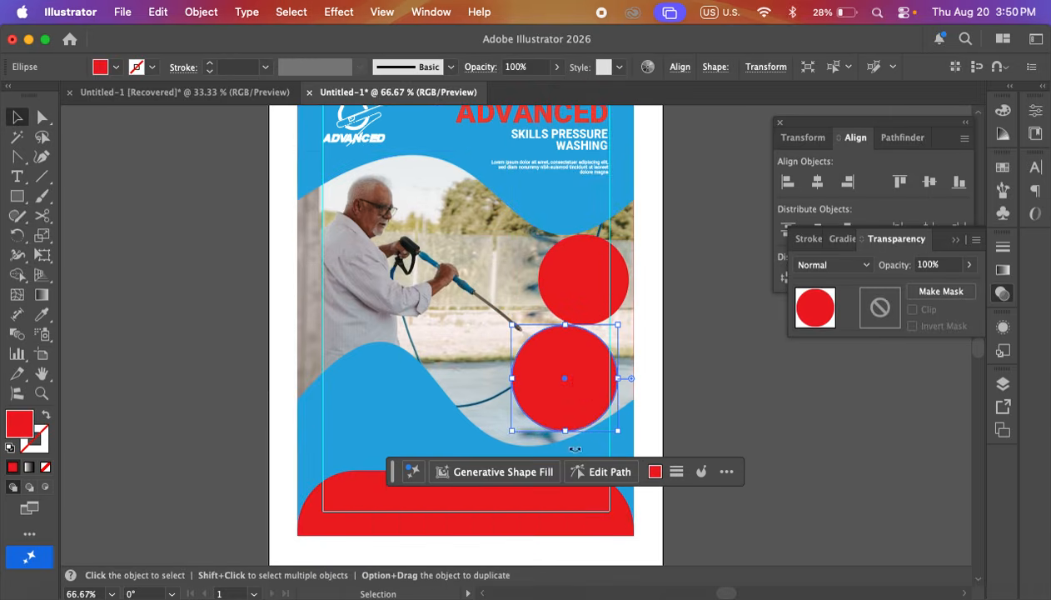
{"action": "left_click", "coordinate": [669, 429]}
- Review the flyer from header to footer, including the circles and waves, ending with the whole artboard in view
{"action": "scroll", "coordinate": [350, 275], "scroll_direction": "down", "scroll_amount": 3}
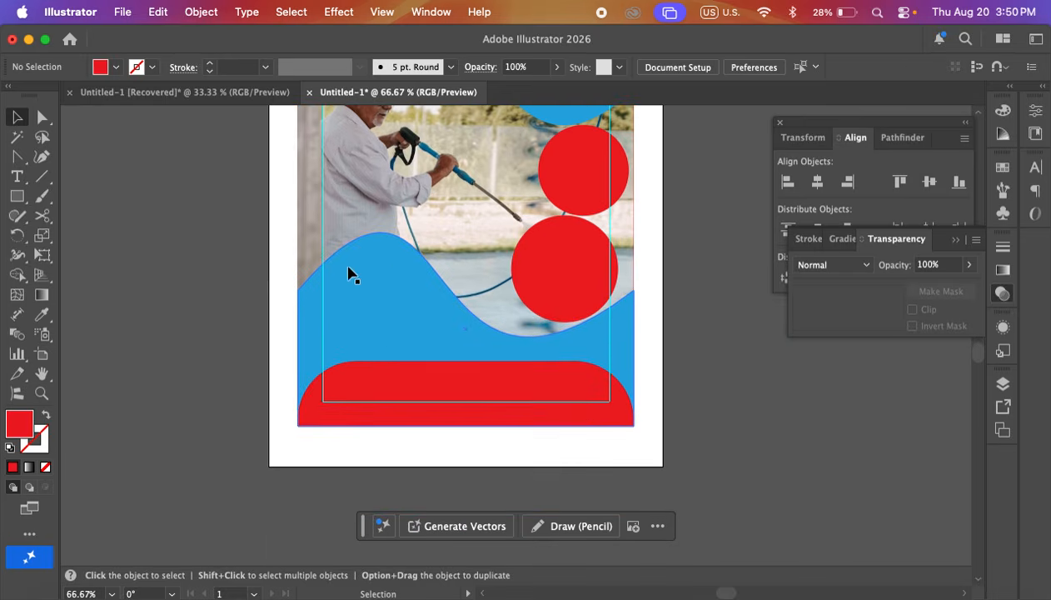
{"action": "scroll", "coordinate": [266, 305], "scroll_direction": "up", "scroll_amount": 5}
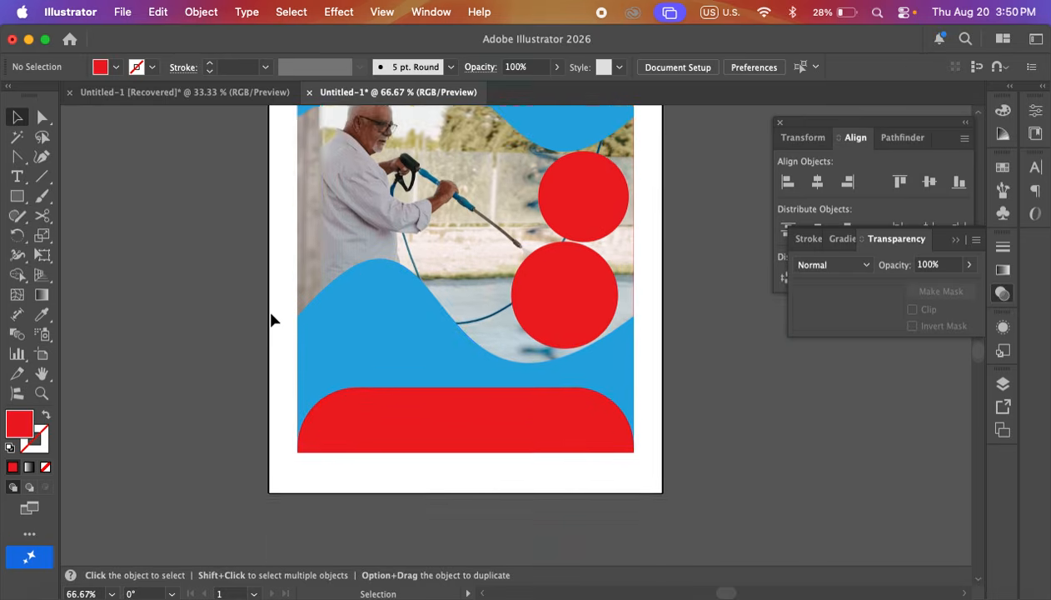
{"action": "scroll", "coordinate": [563, 272], "scroll_direction": "down", "scroll_amount": 3}
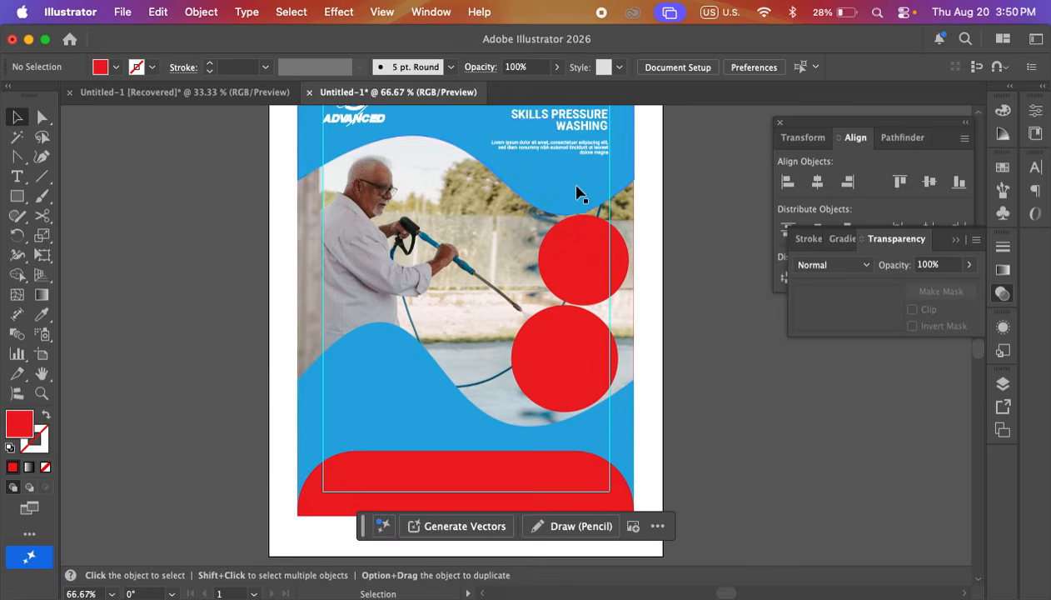
{"action": "scroll", "coordinate": [581, 136], "scroll_direction": "up", "scroll_amount": 1}
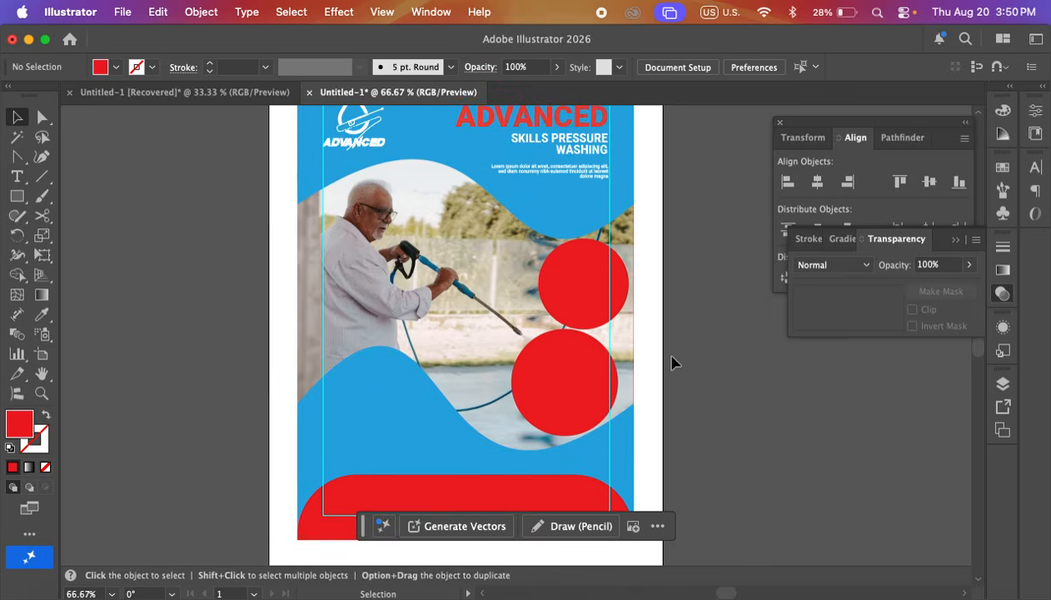
{"action": "scroll", "coordinate": [581, 326], "scroll_direction": "down", "scroll_amount": 1}
{"action": "scroll", "coordinate": [673, 360], "scroll_direction": "right", "scroll_amount": 2}
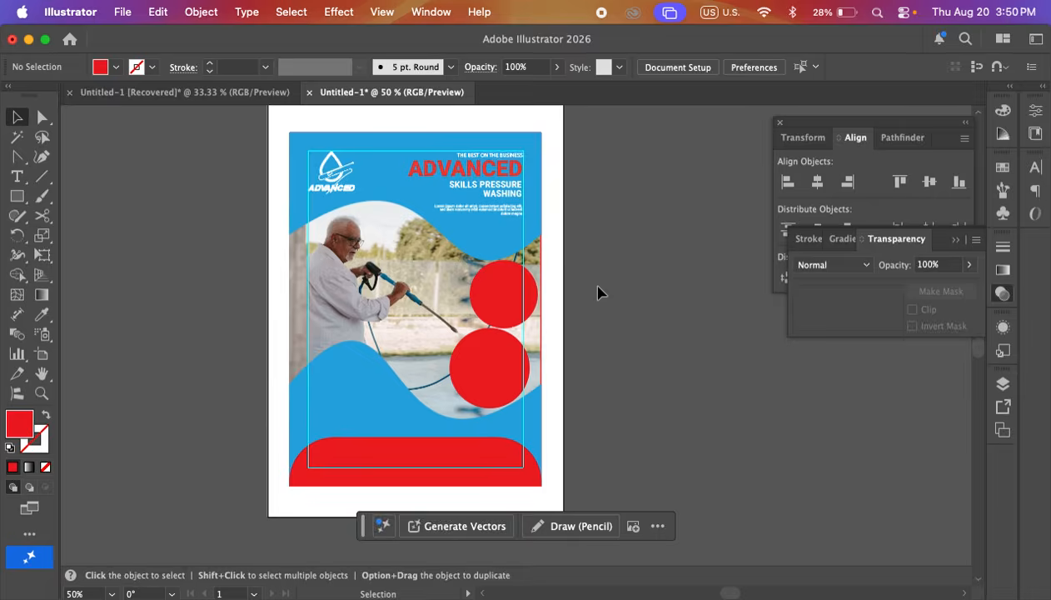
{"action": "scroll", "coordinate": [598, 292], "scroll_direction": "down", "scroll_amount": 1}
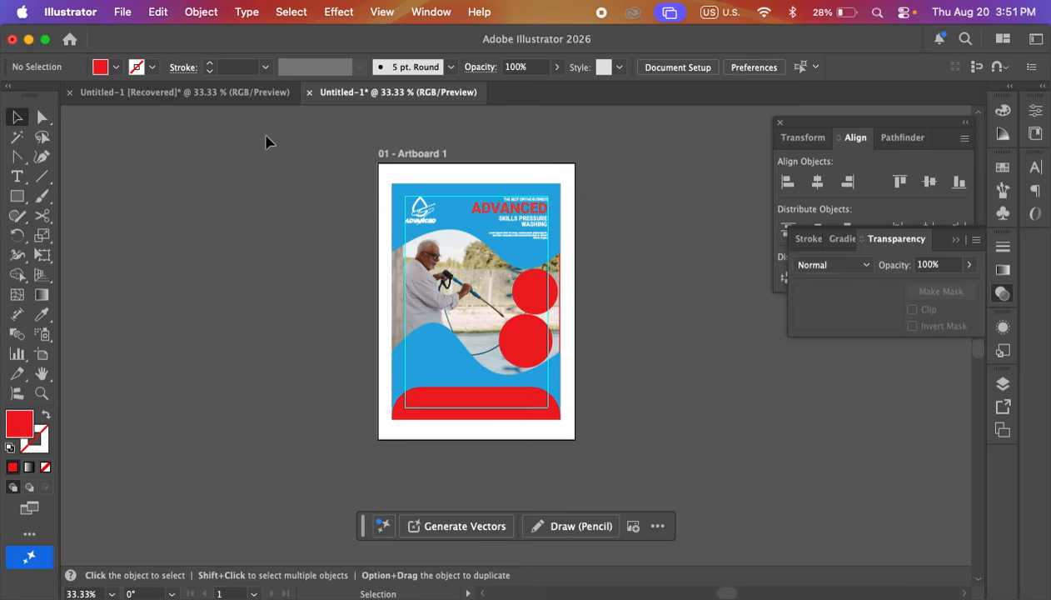
- Unlock all locked objects in the document and leave nothing selected
{"action": "left_click", "coordinate": [202, 13]}
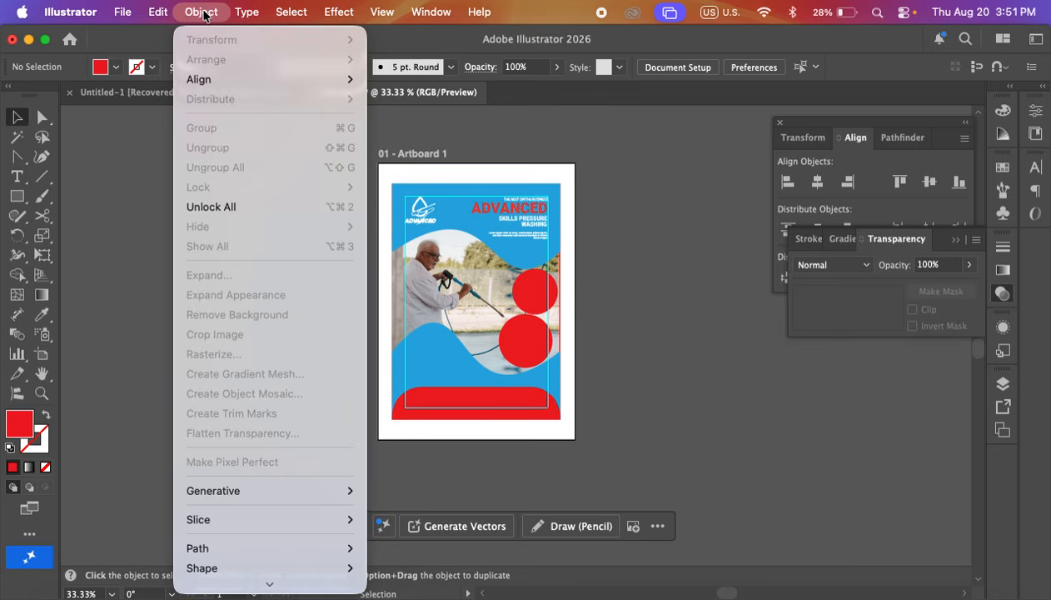
{"action": "left_click", "coordinate": [231, 210]}
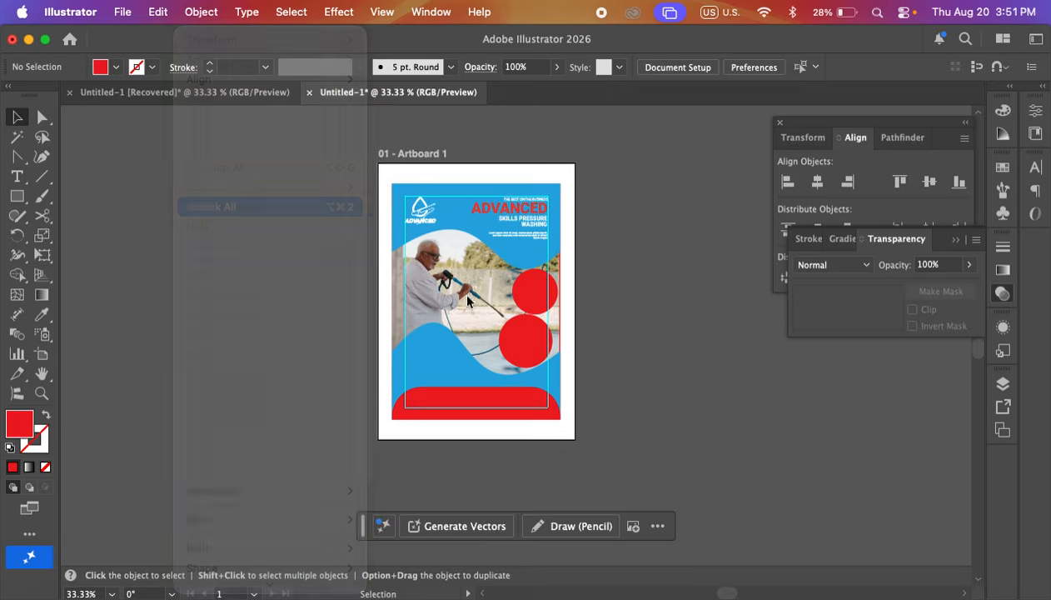
{"action": "left_click", "coordinate": [639, 350]}
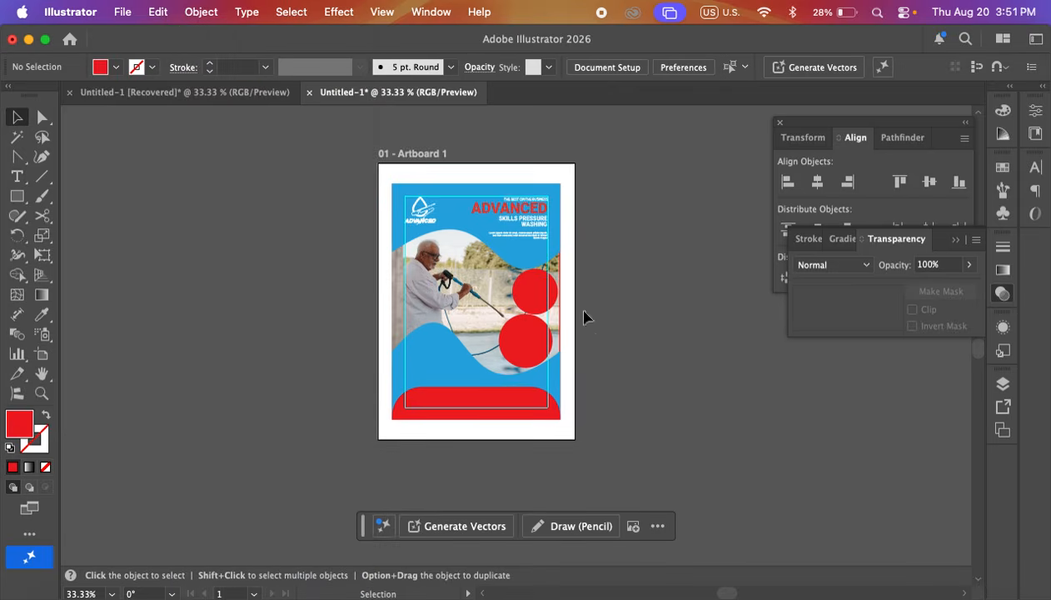
- Examine the flyer's right edge beside the photo up close, and check the overall layout and margins
{"action": "scroll", "coordinate": [572, 247], "scroll_direction": "up", "scroll_amount": 8}
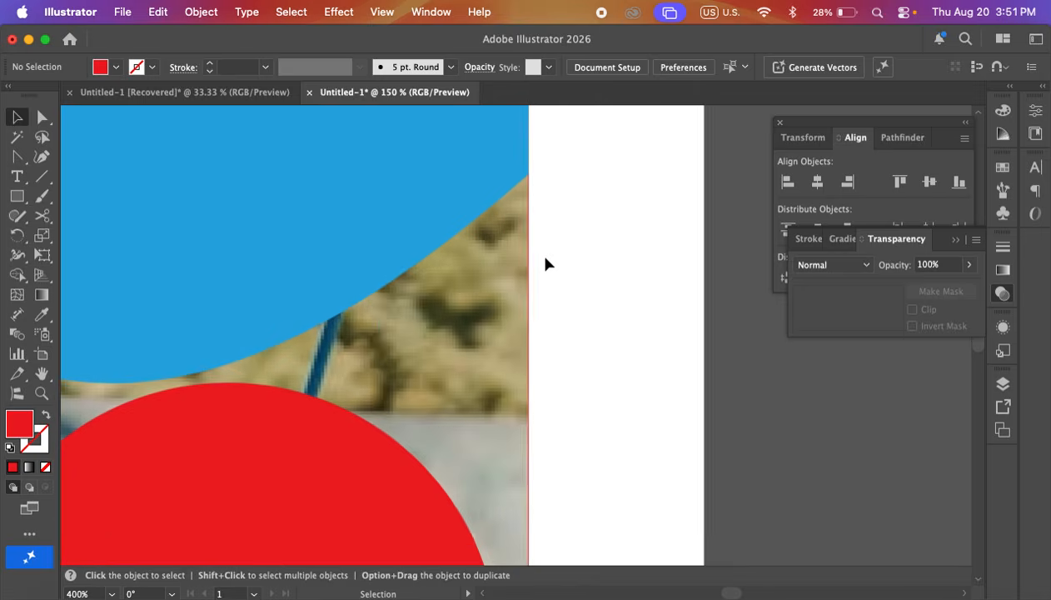
{"action": "scroll", "coordinate": [498, 274], "scroll_direction": "down", "scroll_amount": 5}
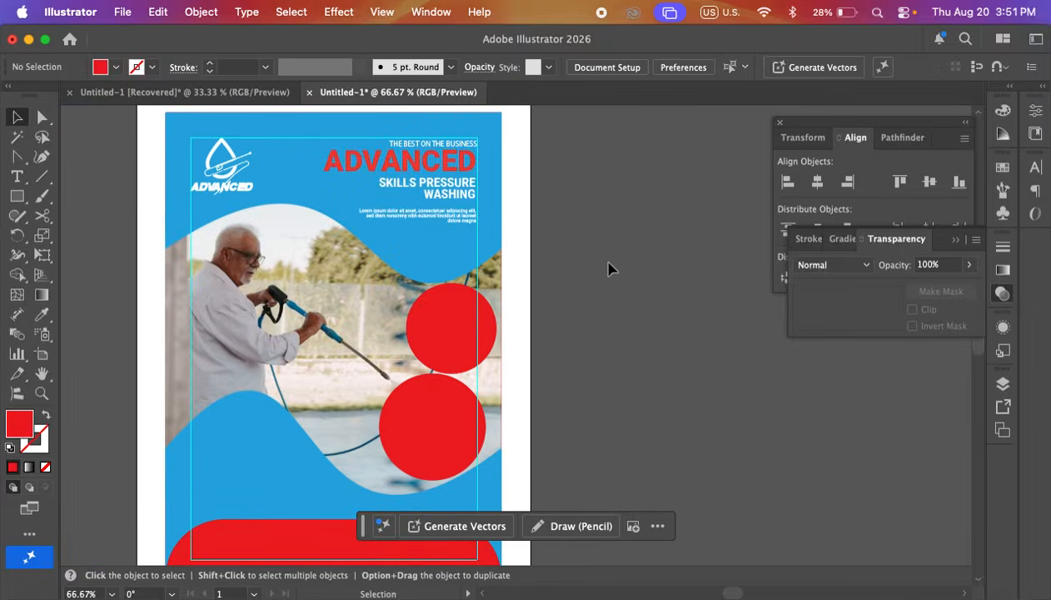
{"action": "left_click_drag", "start_coordinate": [606, 268], "coordinate": [678, 280]}
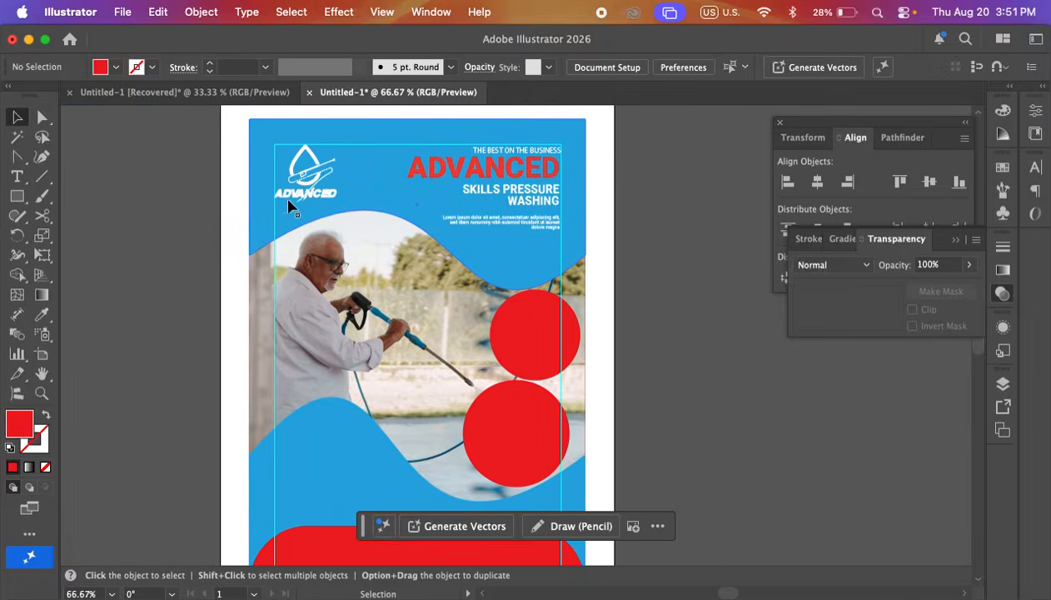
{"action": "scroll", "coordinate": [275, 258], "scroll_direction": "up", "scroll_amount": 3}
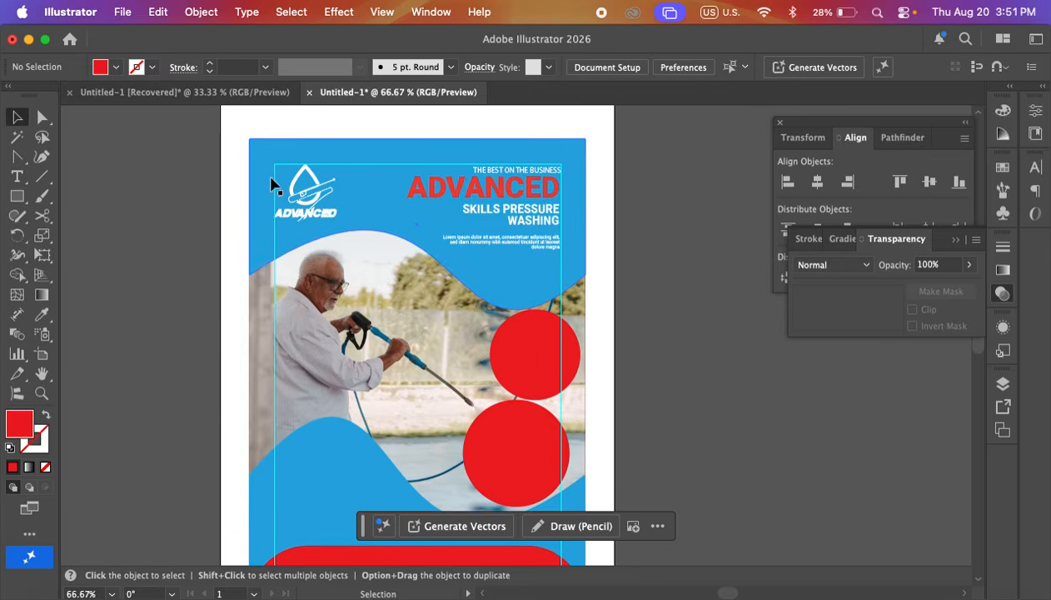
{"action": "scroll", "coordinate": [270, 219], "scroll_direction": "down", "scroll_amount": 8}
{"action": "scroll", "coordinate": [268, 218], "scroll_direction": "up", "scroll_amount": 3}
{"action": "scroll", "coordinate": [269, 219], "scroll_direction": "up", "scroll_amount": 3}
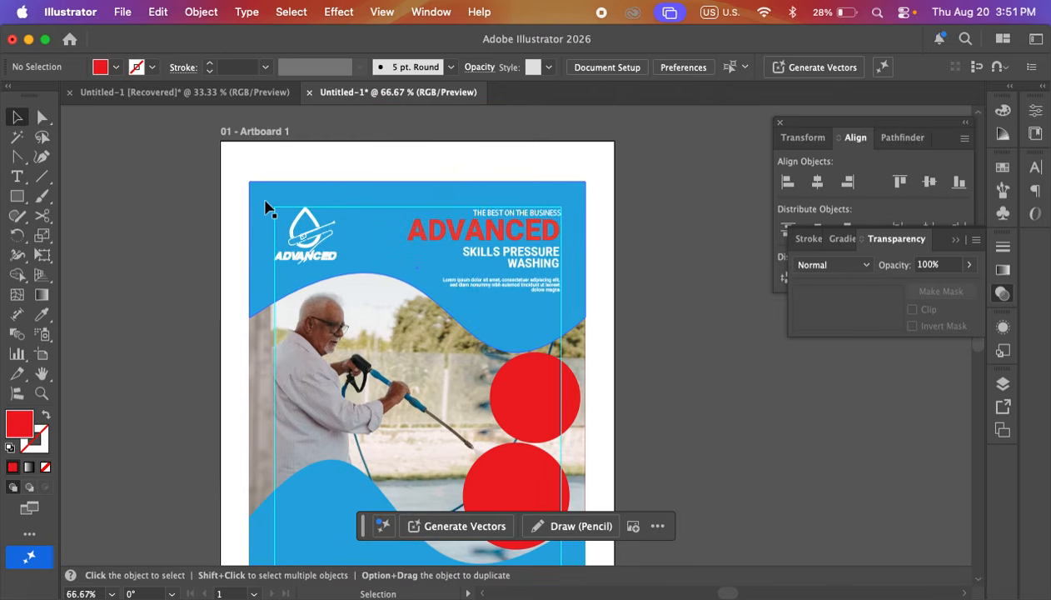
- Create a rectangle exactly 8.2677 in wide and 11.69 in high
{"action": "left_click", "coordinate": [16, 196]}
{"action": "left_click", "coordinate": [105, 198]}
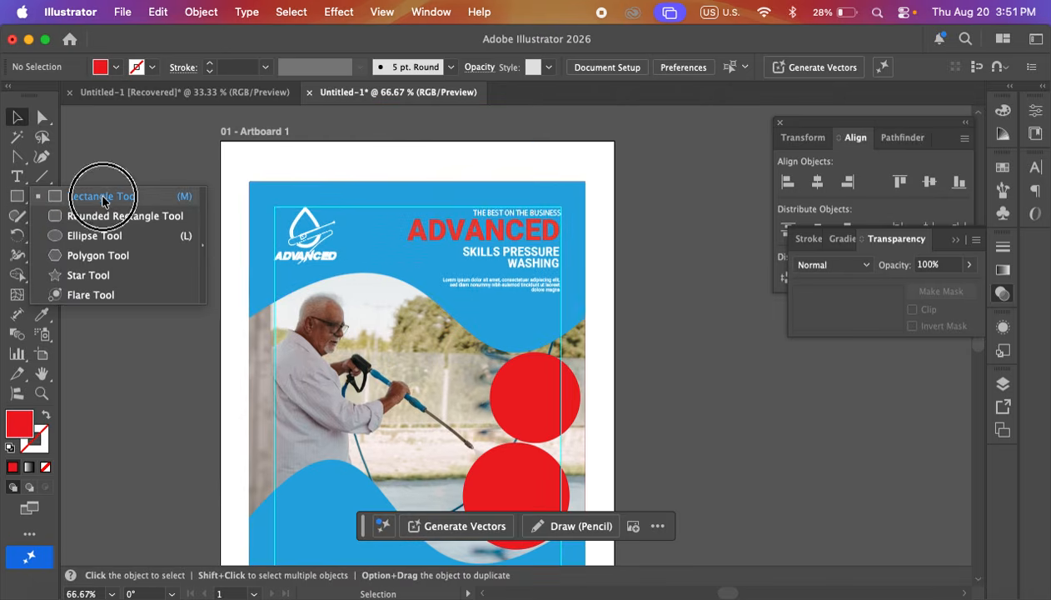
{"action": "left_click", "coordinate": [189, 225]}
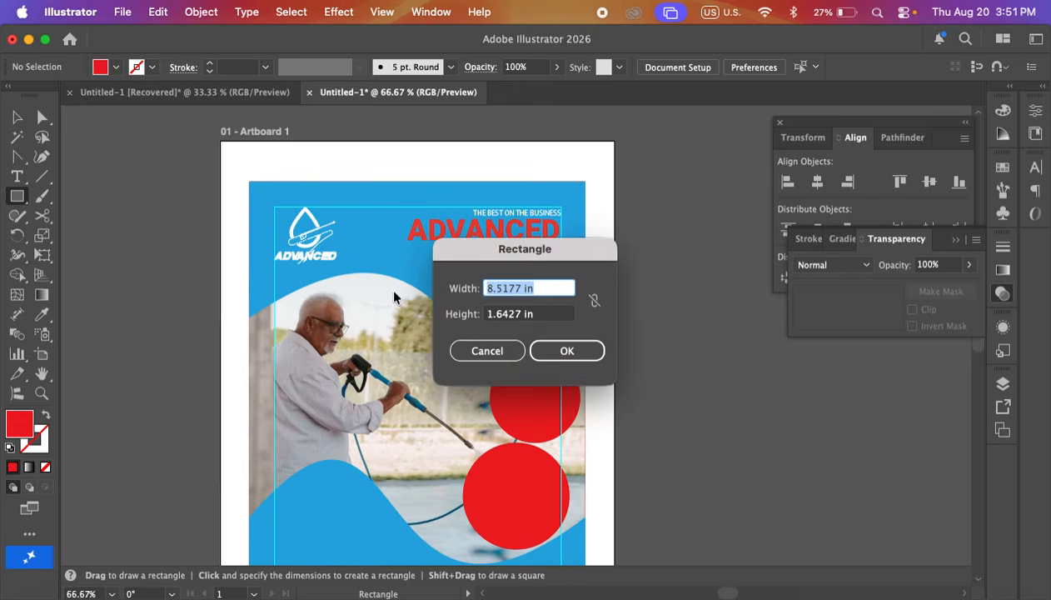
{"action": "type", "text": "8."}
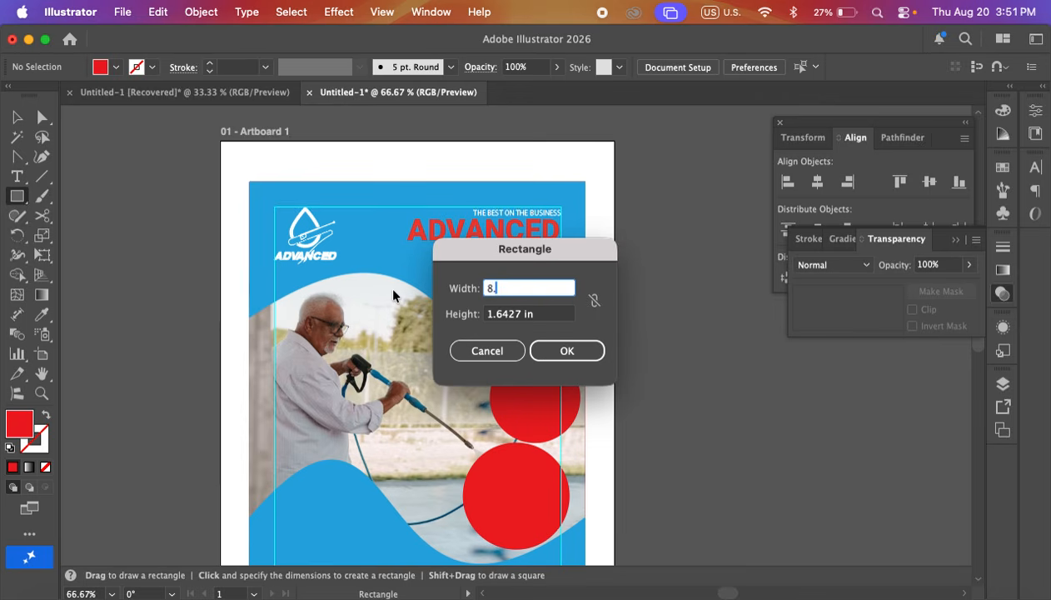
{"action": "type", "text": "2677"}
{"action": "left_click", "coordinate": [535, 313]}
{"action": "left_click", "coordinate": [450, 323]}
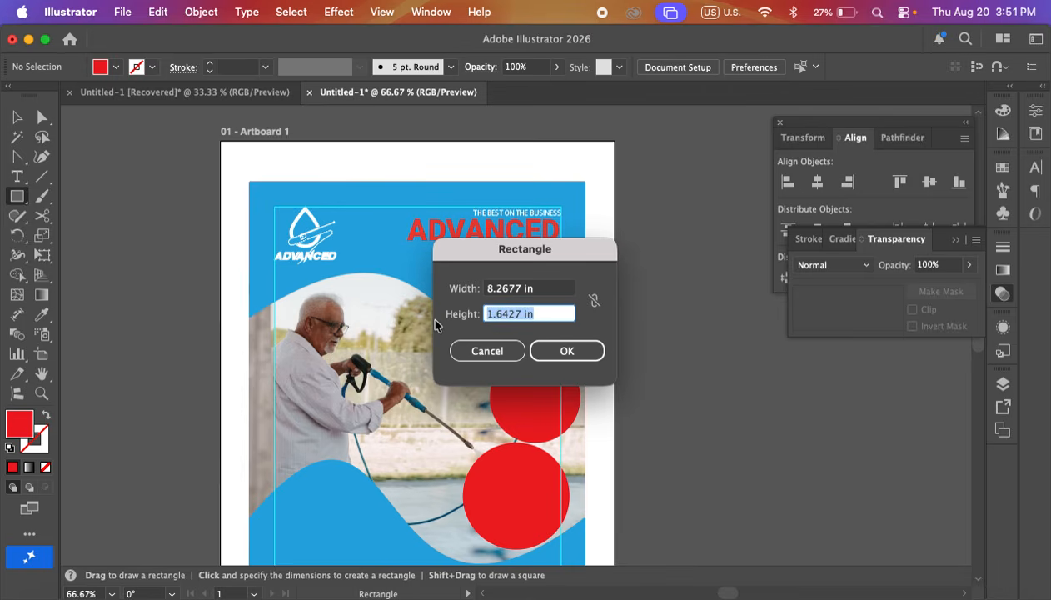
{"action": "type", "text": "11"}
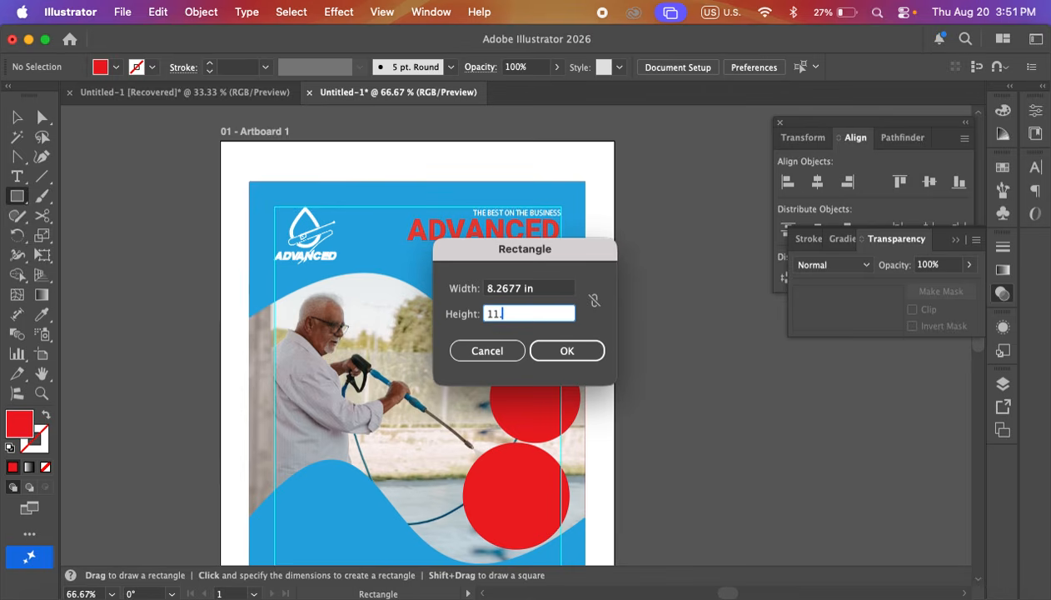
{"action": "type", "text": ".69"}
{"action": "left_click", "coordinate": [588, 351]}
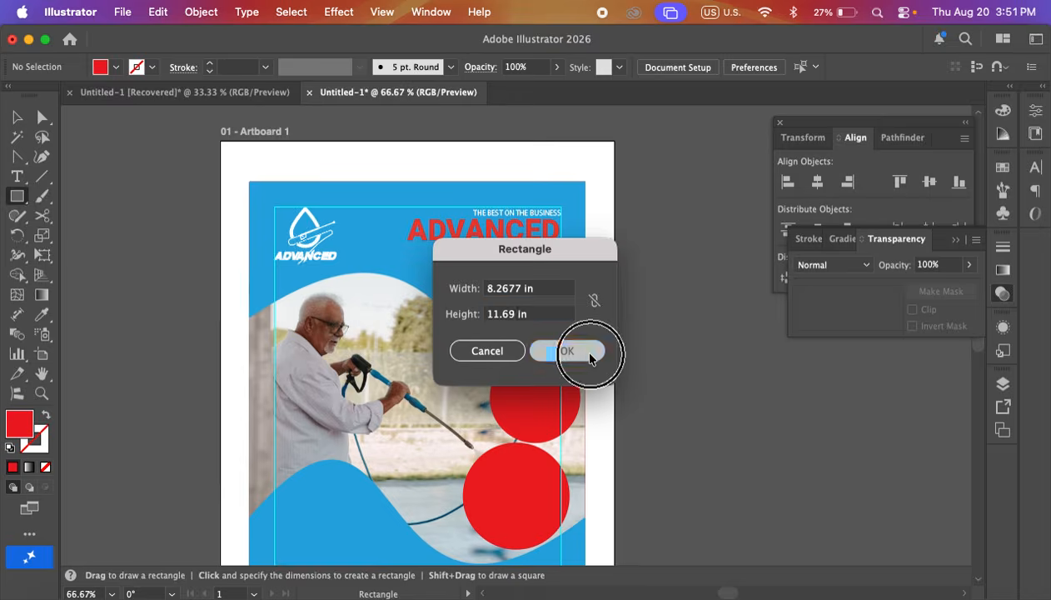
- Center the new red rectangle horizontally and vertically on the artboard
{"action": "left_click", "coordinate": [15, 118]}
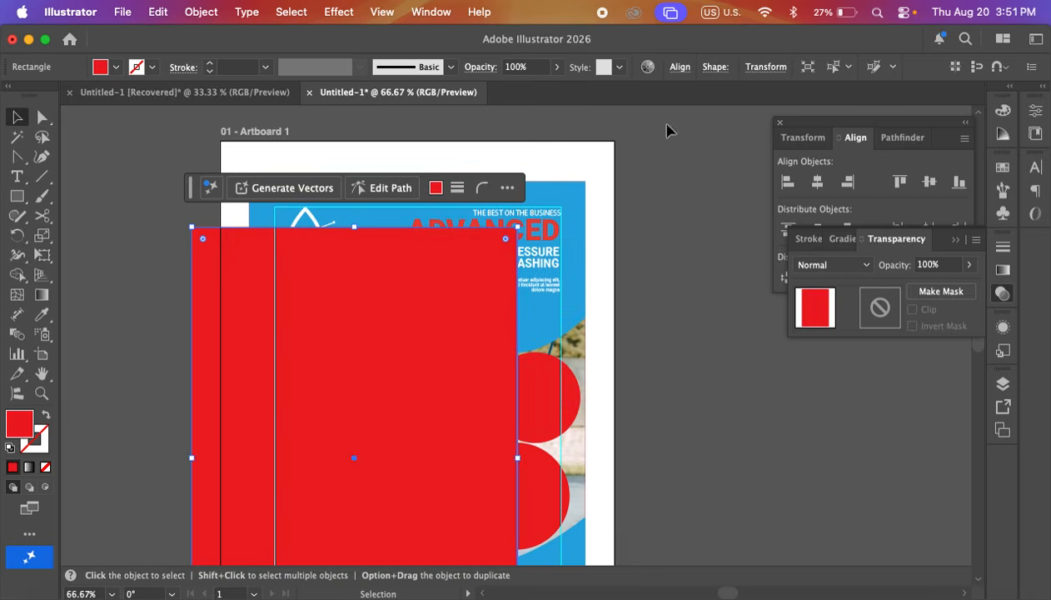
{"action": "left_click", "coordinate": [680, 66]}
{"action": "left_click", "coordinate": [534, 113]}
{"action": "left_click", "coordinate": [647, 114]}
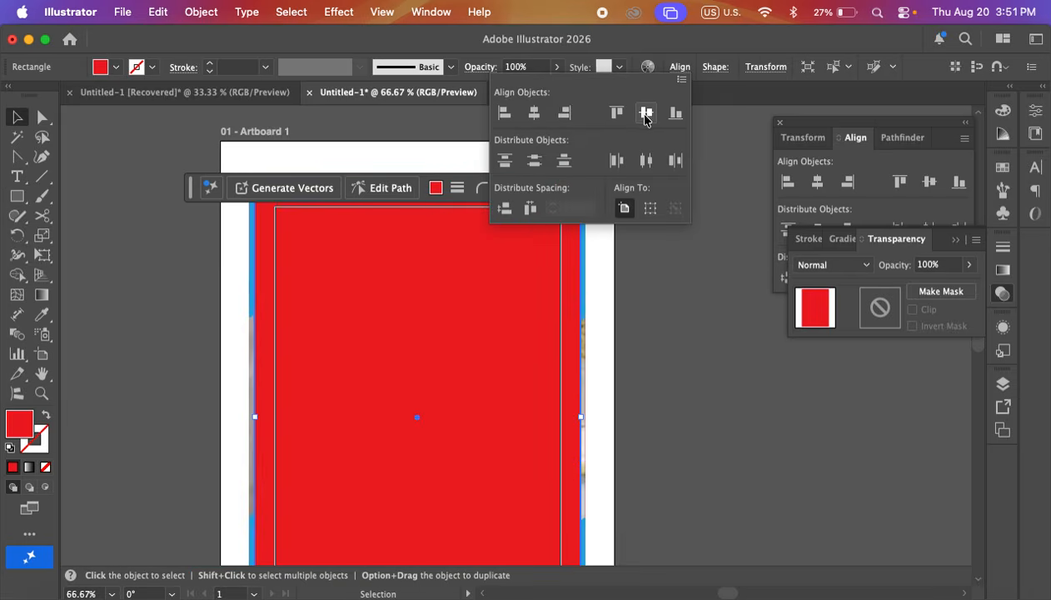
{"action": "left_click", "coordinate": [689, 298]}
{"action": "left_click", "coordinate": [638, 251]}
- Create trim marks around the centered red rectangle
{"action": "scroll", "coordinate": [643, 257], "scroll_direction": "down", "scroll_amount": 3}
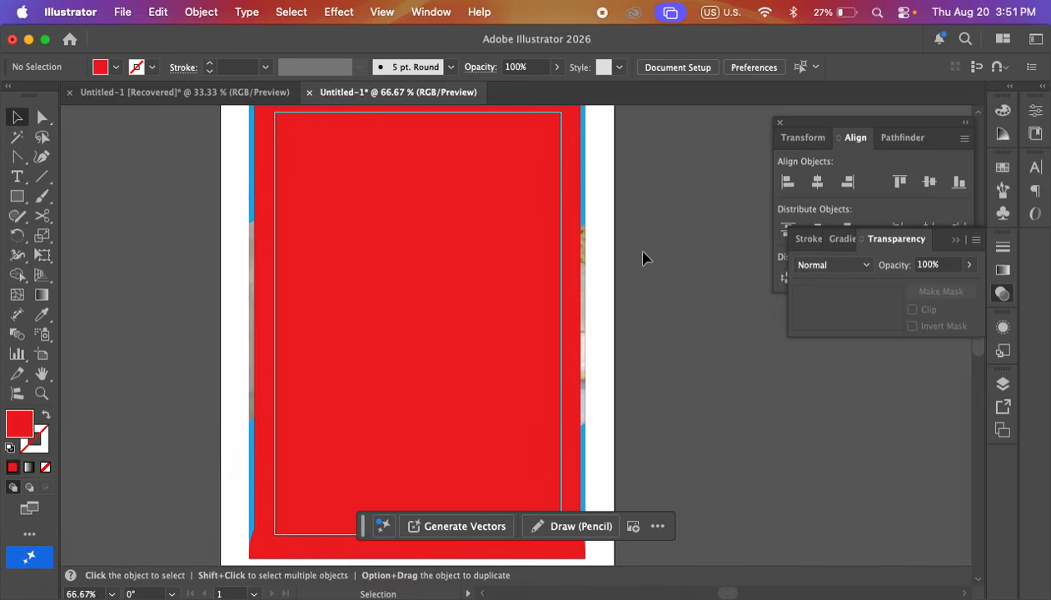
{"action": "left_click", "coordinate": [336, 263]}
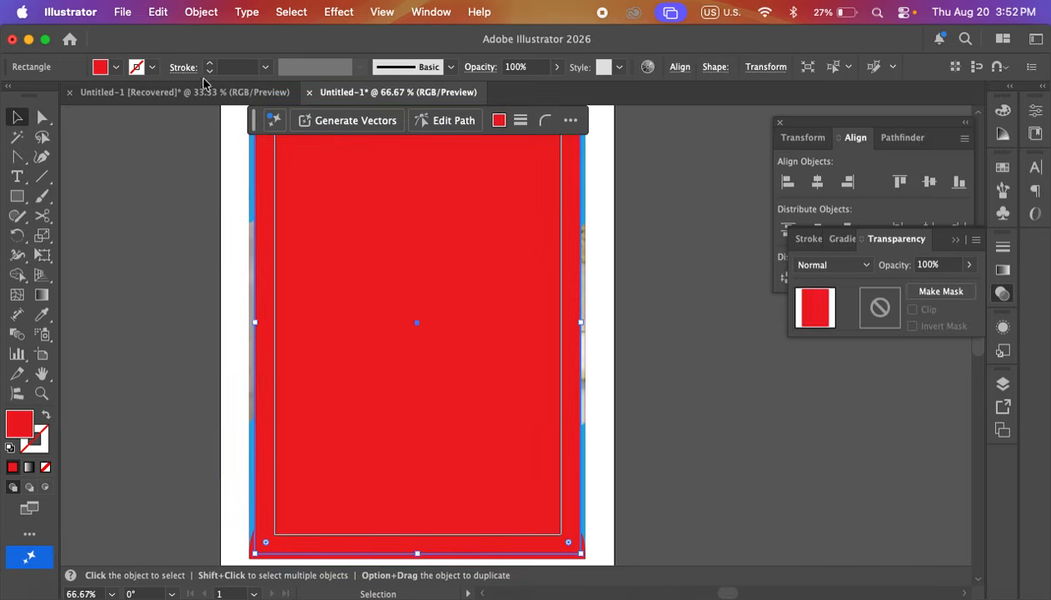
{"action": "left_click", "coordinate": [215, 12]}
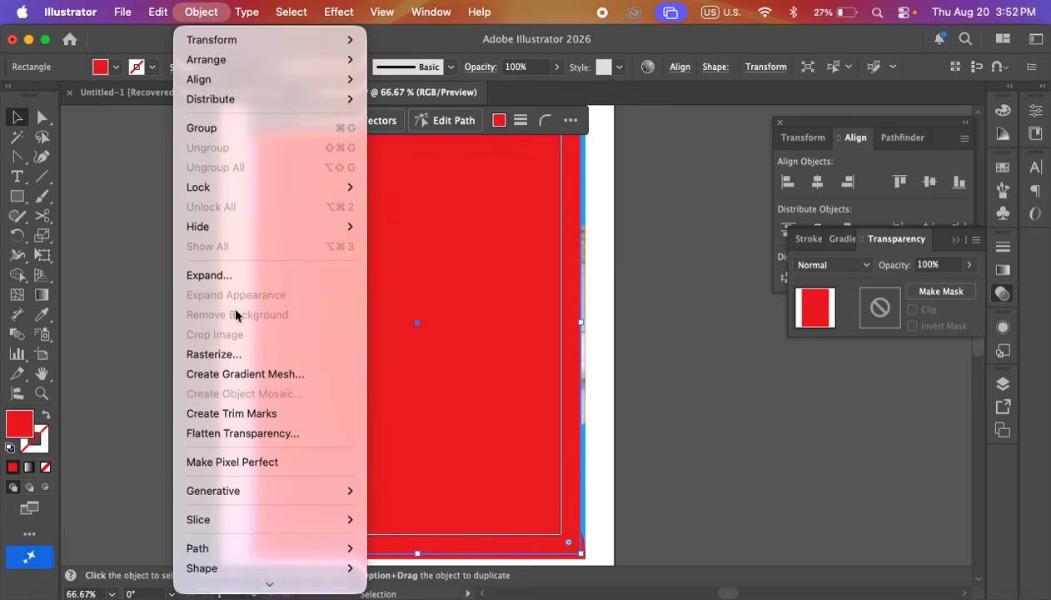
{"action": "left_click", "coordinate": [259, 414]}
{"action": "left_click", "coordinate": [700, 405]}
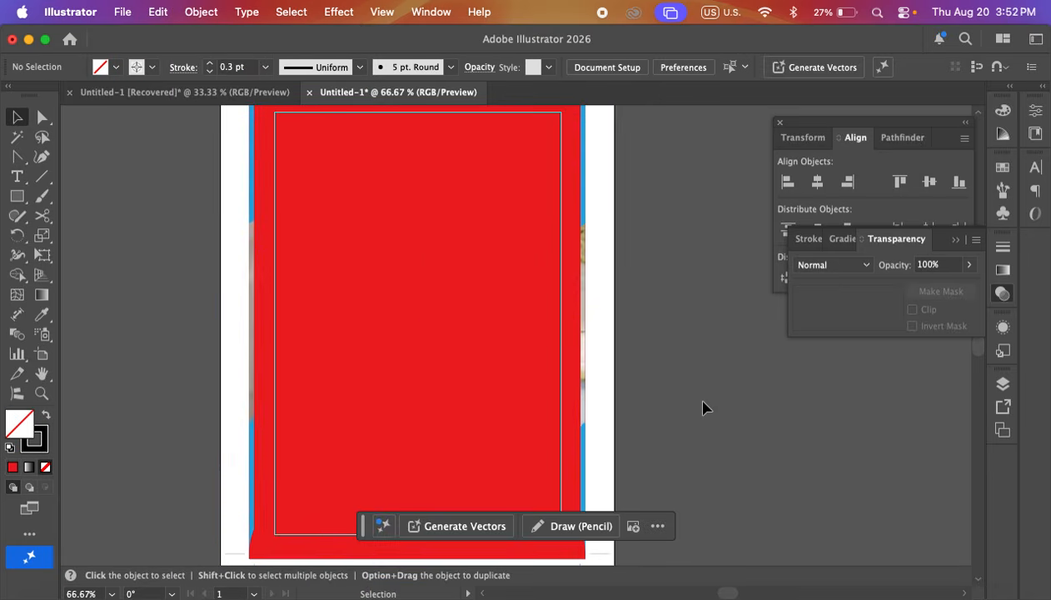
- Delete the full-page red rectangle, keeping its trim marks around the flyer
{"action": "left_click", "coordinate": [490, 337]}
{"action": "key", "text": "Delete"}
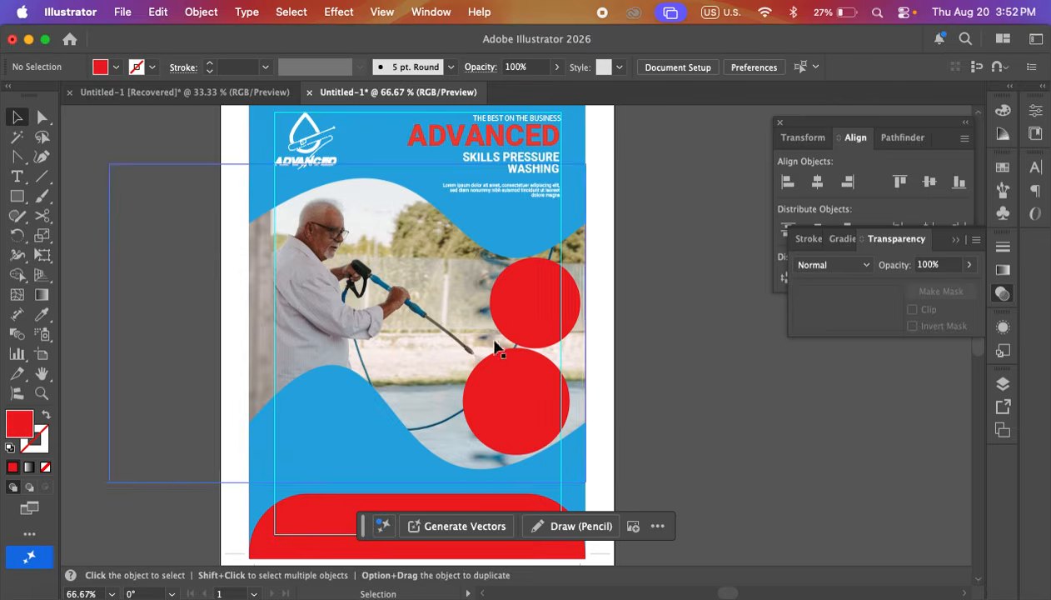
{"action": "left_click", "coordinate": [734, 404]}
- Draw a small rectangle from the lower-right vertical trim mark's bottom end up to the footer's bottom edge and fill it with the flyer's blue
{"action": "scroll", "coordinate": [727, 401], "scroll_direction": "down", "scroll_amount": 5}
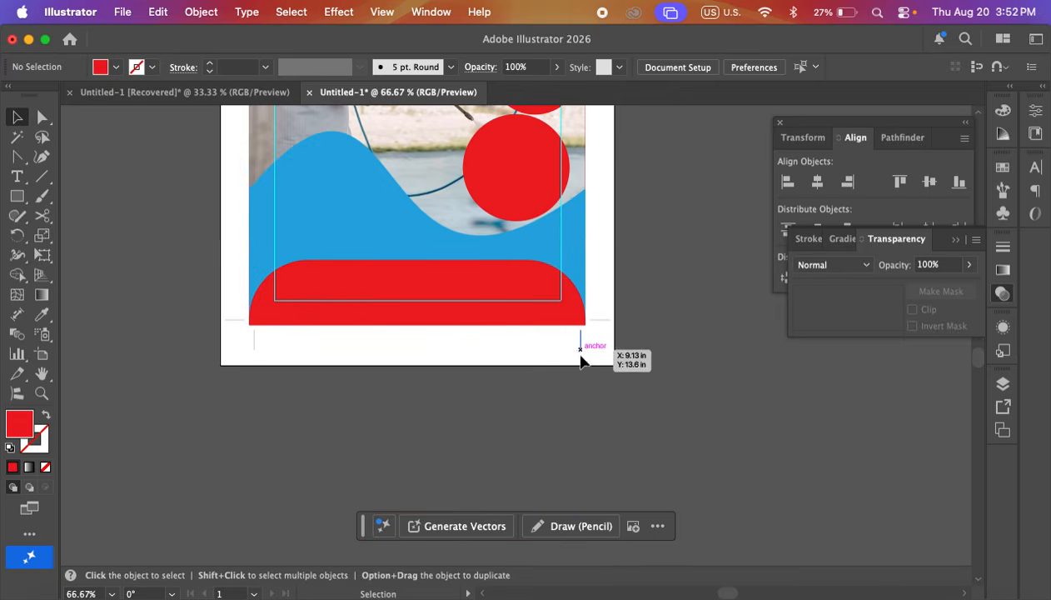
{"action": "scroll", "coordinate": [589, 345], "scroll_direction": "up", "scroll_amount": 5}
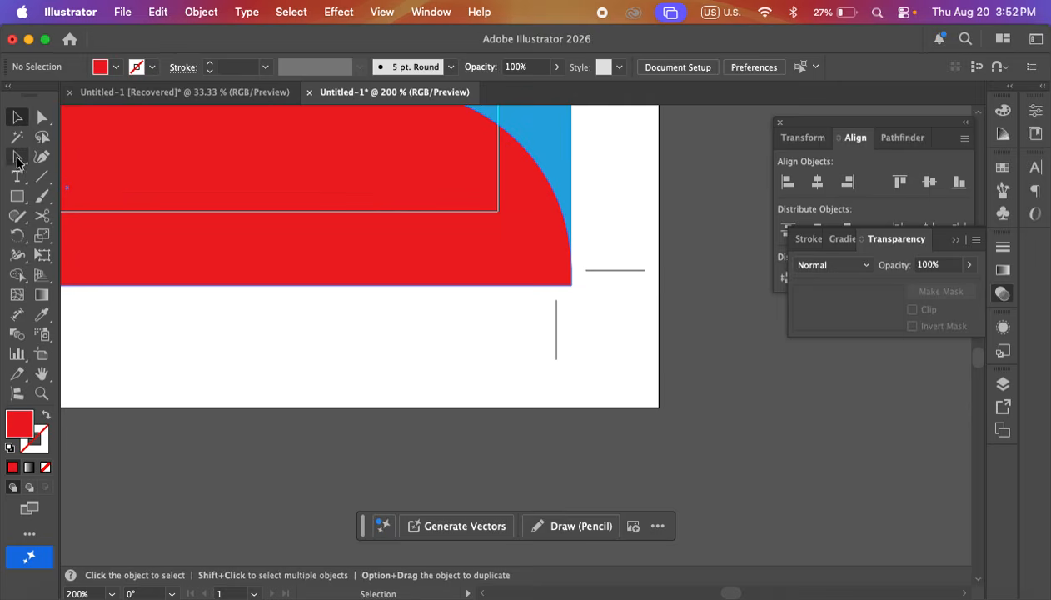
{"action": "left_click", "coordinate": [17, 199]}
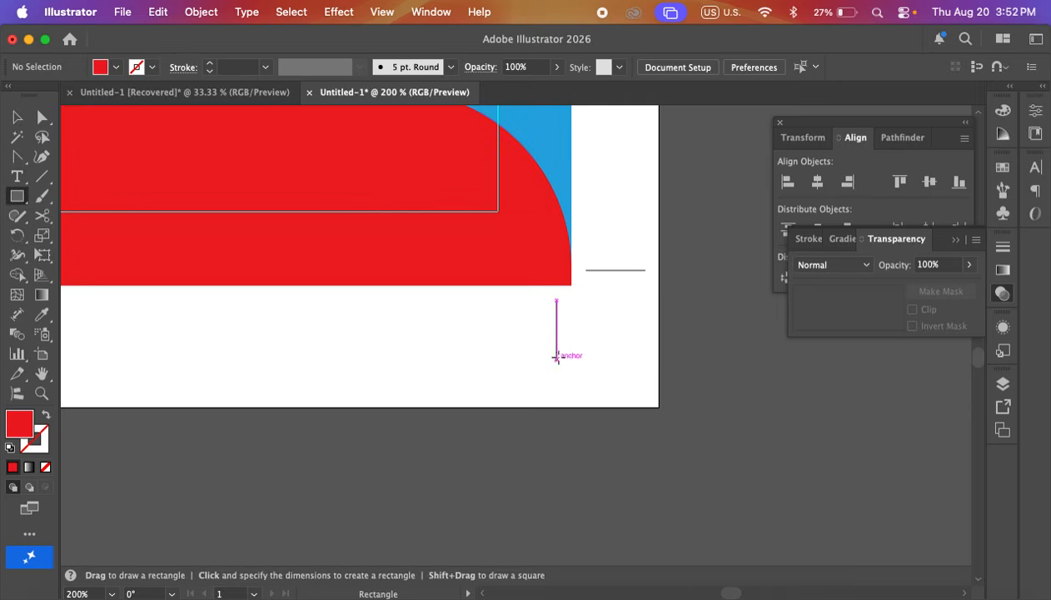
{"action": "mouse_move", "coordinate": [557, 356]}
{"action": "left_mouse_down"}
{"action": "mouse_move", "coordinate": [614, 300]}
{"action": "mouse_move", "coordinate": [598, 286]}
{"action": "mouse_move", "coordinate": [571, 287]}
{"action": "mouse_move", "coordinate": [583, 286]}
{"action": "left_mouse_up"}
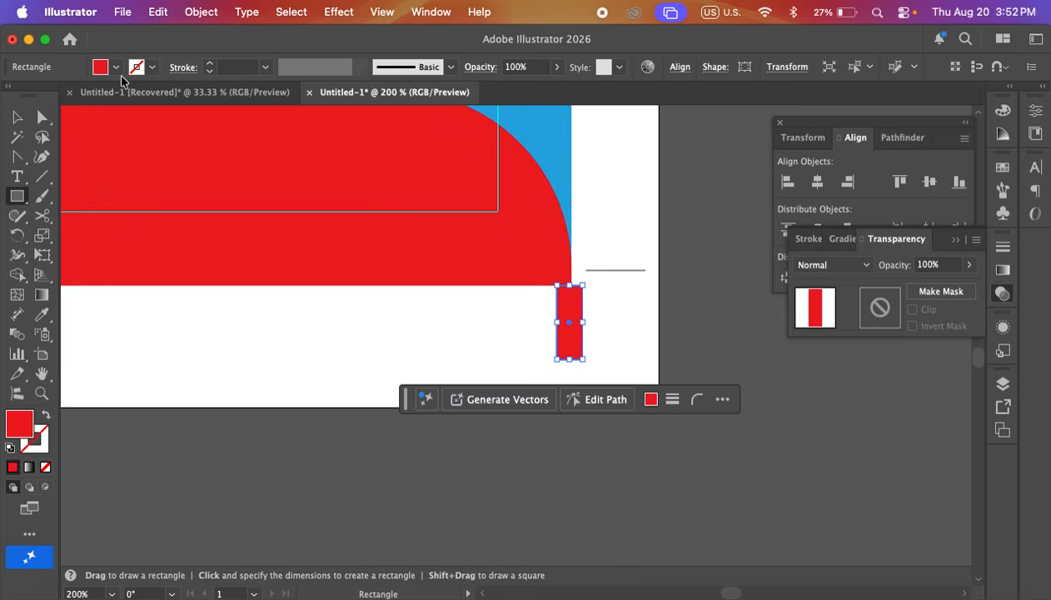
{"action": "left_click", "coordinate": [101, 68]}
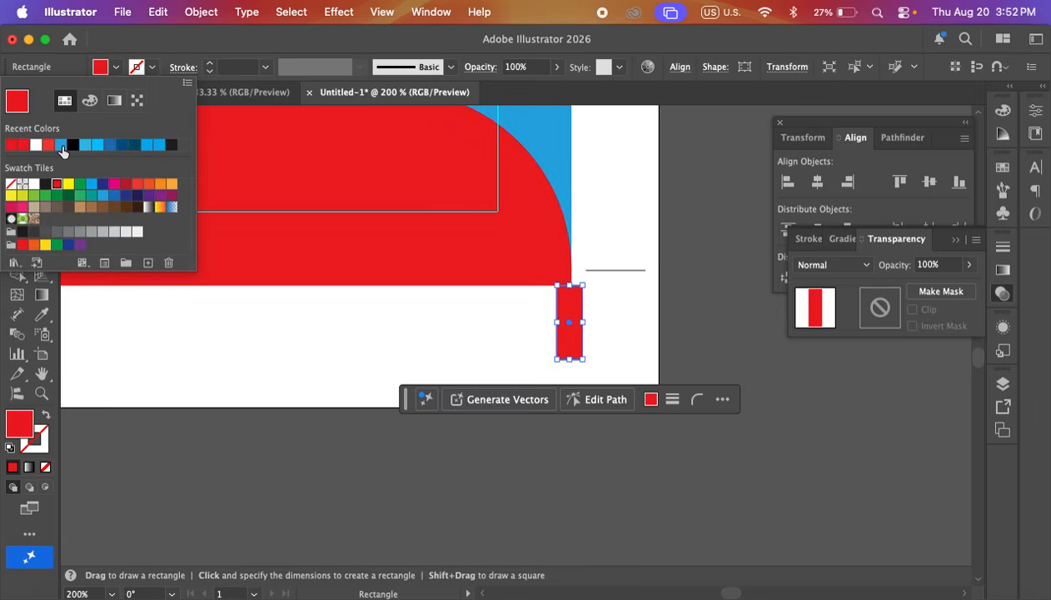
{"action": "left_click", "coordinate": [63, 151]}
{"action": "left_click", "coordinate": [14, 121]}
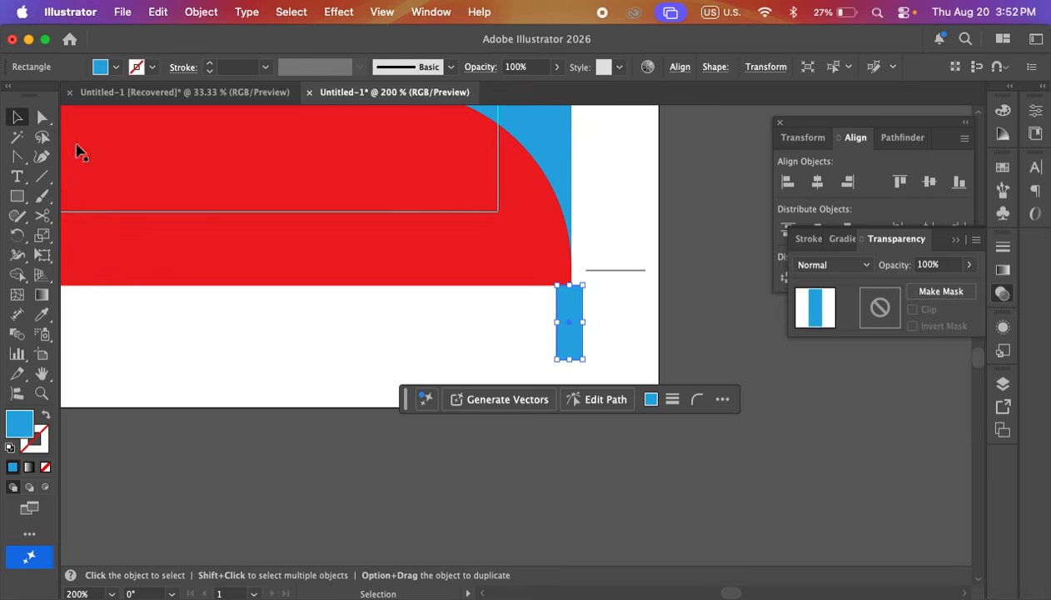
{"action": "left_click", "coordinate": [672, 327]}
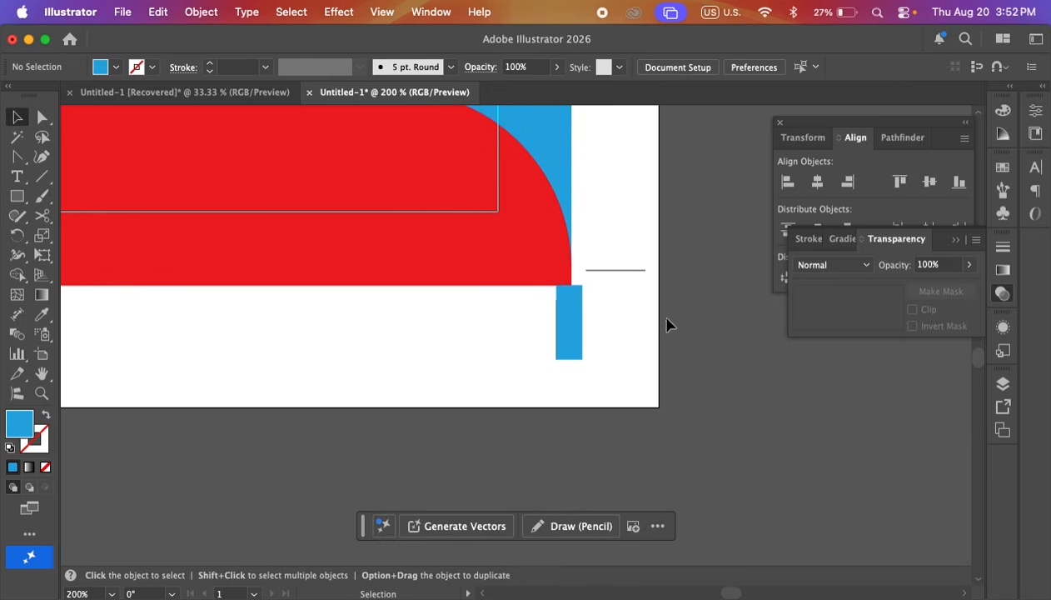
- Move the small blue rectangle off the lower-right trim mark and delete it
{"action": "left_click", "coordinate": [565, 330]}
{"action": "left_click_drag", "start_coordinate": [582, 324], "coordinate": [673, 354]}
{"action": "left_click", "coordinate": [584, 212]}
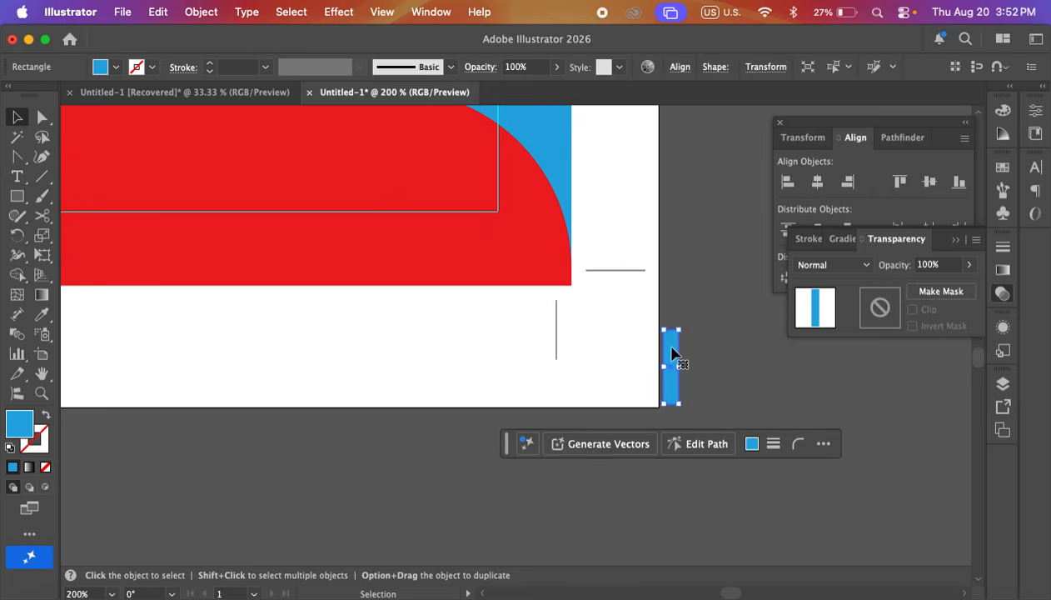
{"action": "key", "text": "Delete"}
{"action": "scroll", "coordinate": [556, 287], "scroll_direction": "down", "scroll_amount": 6}
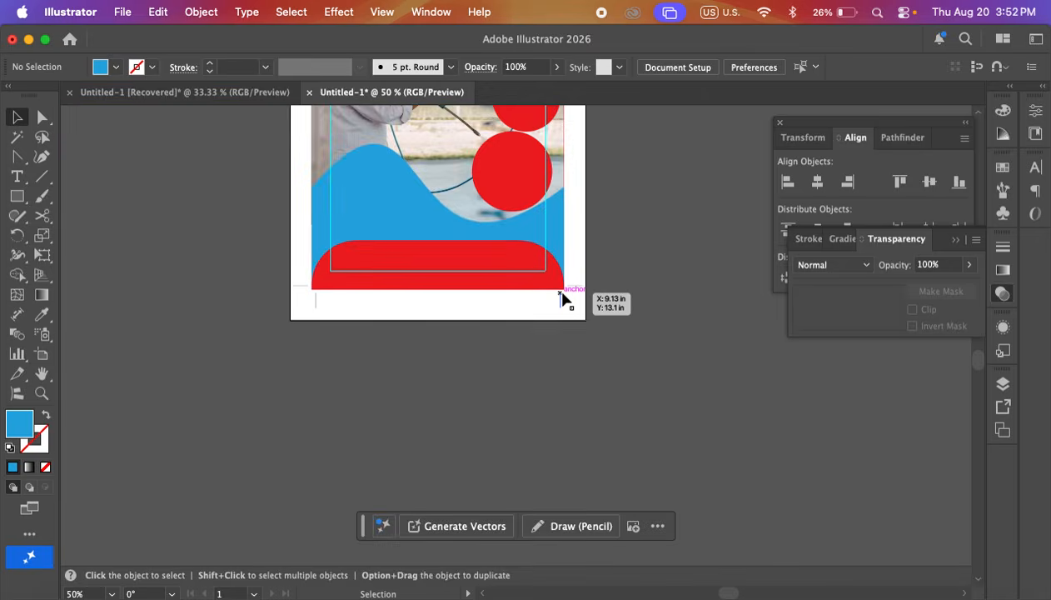
{"action": "left_click_drag", "start_coordinate": [622, 262], "coordinate": [600, 346]}
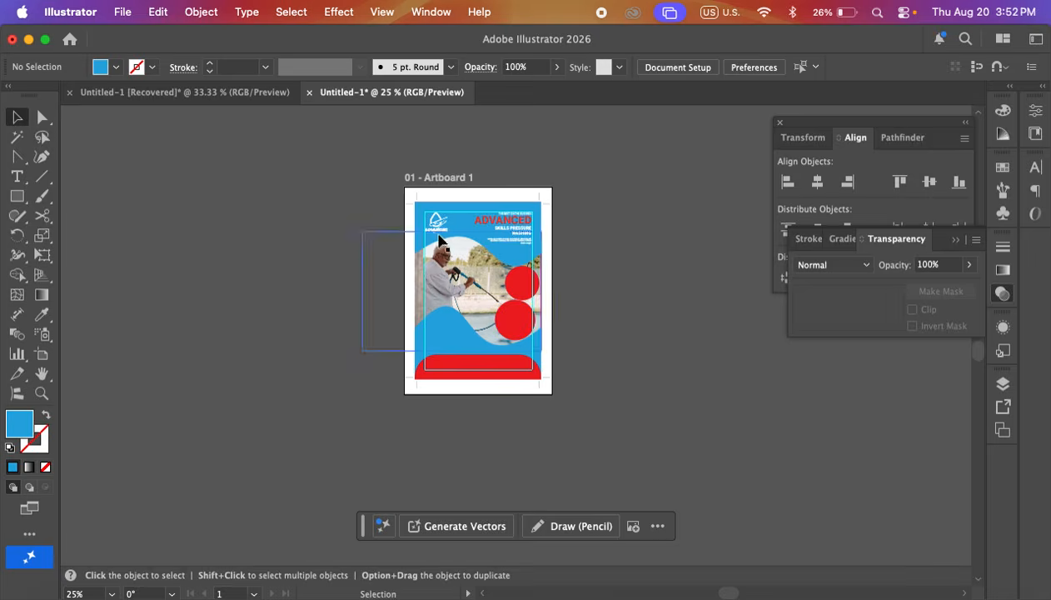
- Draw a blue circle in the artboard's upper-left corner margin, between the horizontal and vertical trim marks
{"action": "scroll", "coordinate": [417, 194], "scroll_direction": "up", "scroll_amount": 3}
{"action": "scroll", "coordinate": [400, 206], "scroll_direction": "up", "scroll_amount": 5}
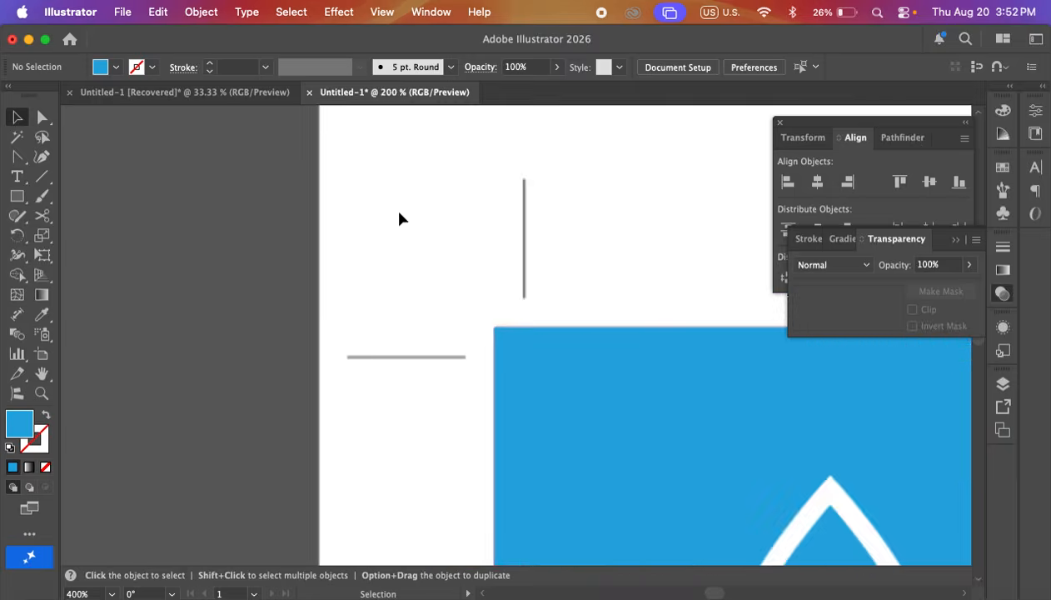
{"action": "left_click", "coordinate": [21, 198]}
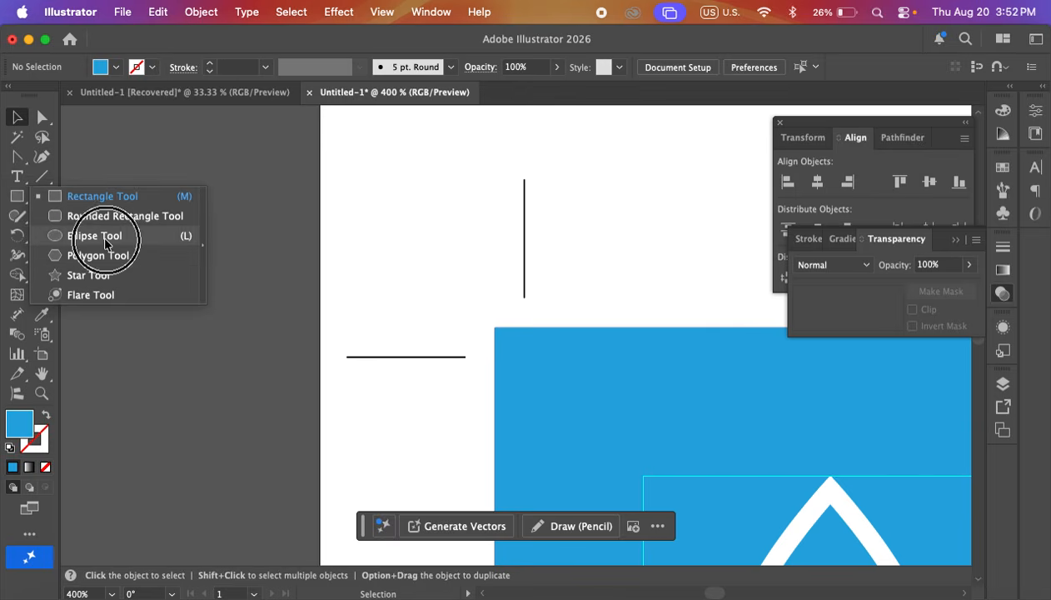
{"action": "left_click", "coordinate": [100, 236]}
{"action": "mouse_move", "coordinate": [421, 215]}
{"action": "left_mouse_down"}
{"action": "mouse_move", "coordinate": [432, 211]}
{"action": "mouse_move", "coordinate": [457, 277]}
{"action": "mouse_move", "coordinate": [479, 286]}
{"action": "left_mouse_up"}
{"action": "left_click", "coordinate": [17, 118]}
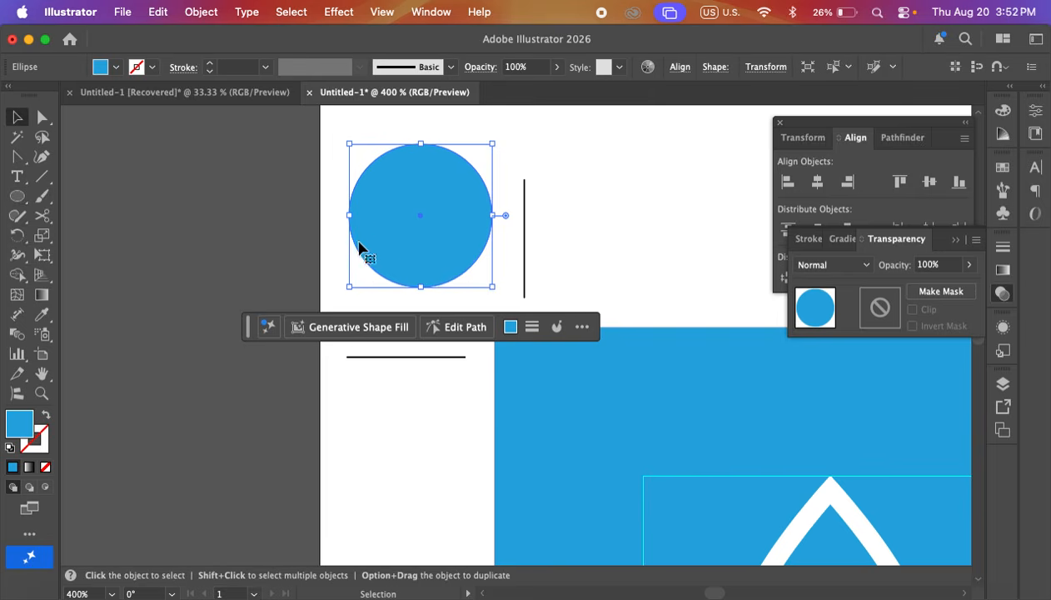
{"action": "left_click_drag", "start_coordinate": [442, 200], "coordinate": [447, 233]}
- Draw a horizontal and a vertical line crossing at the blue circle's center and extending slightly past its edges
{"action": "left_click", "coordinate": [42, 176]}
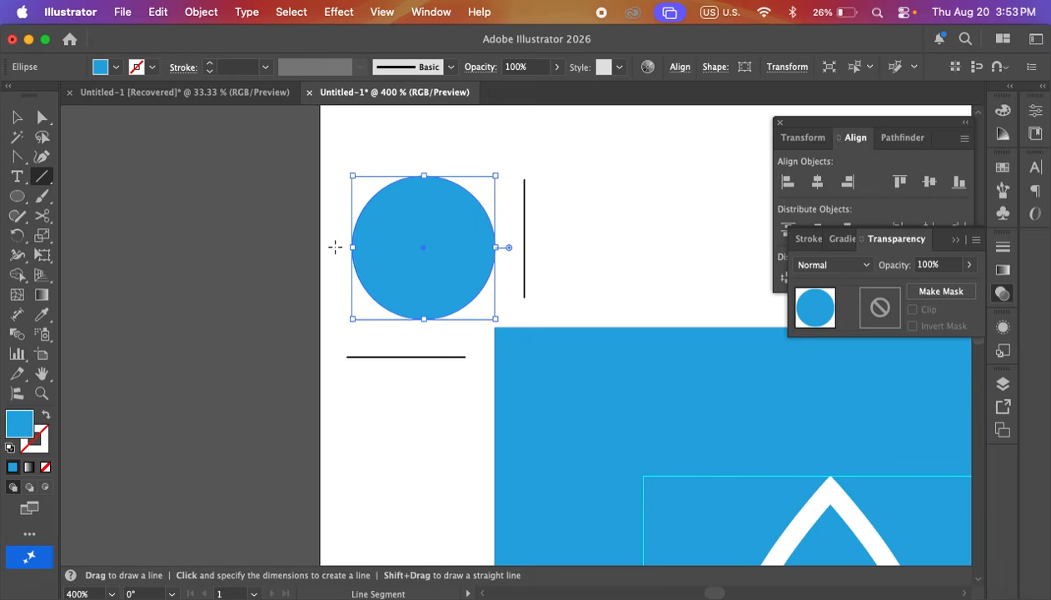
{"action": "left_click_drag", "start_coordinate": [335, 246], "coordinate": [519, 247]}
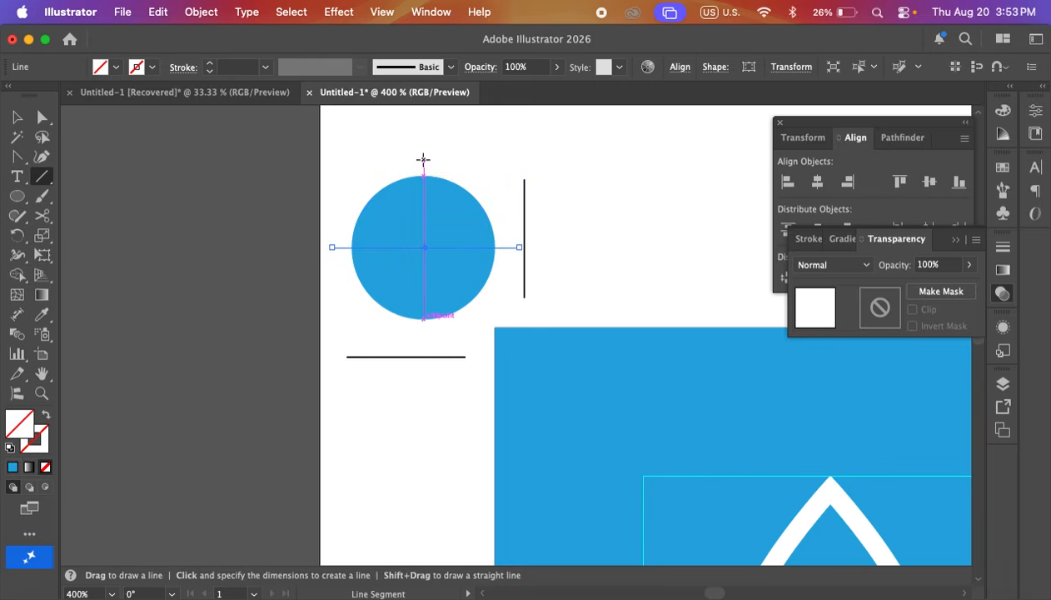
{"action": "left_click_drag", "start_coordinate": [424, 158], "coordinate": [423, 342]}
- Give both crosshair lines a 2 pt black stroke
{"action": "left_click", "coordinate": [16, 118]}
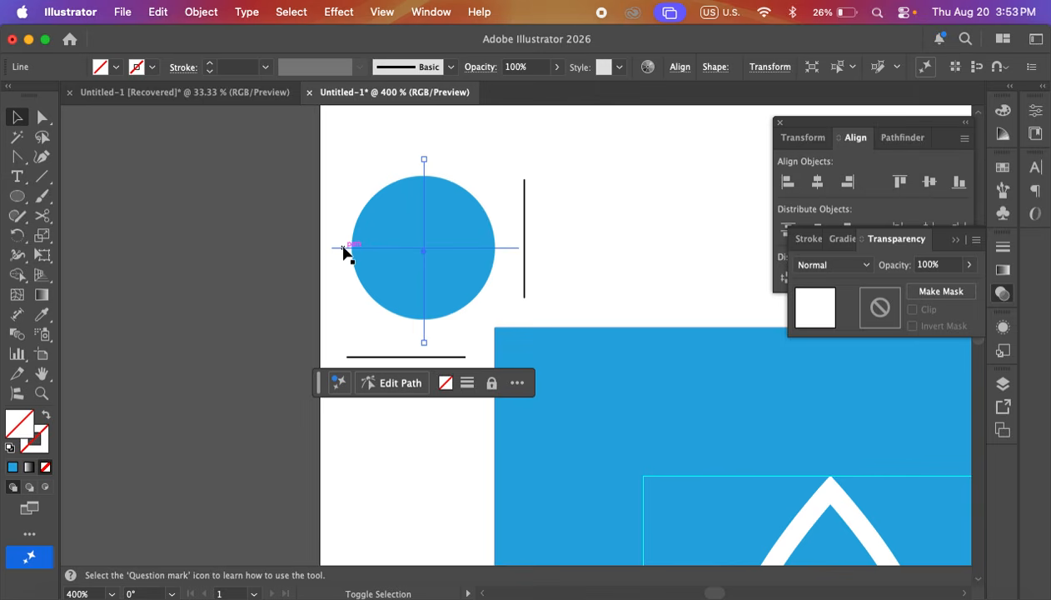
{"action": "left_click", "coordinate": [344, 252], "text": "shift"}
{"action": "left_click", "coordinate": [208, 64]}
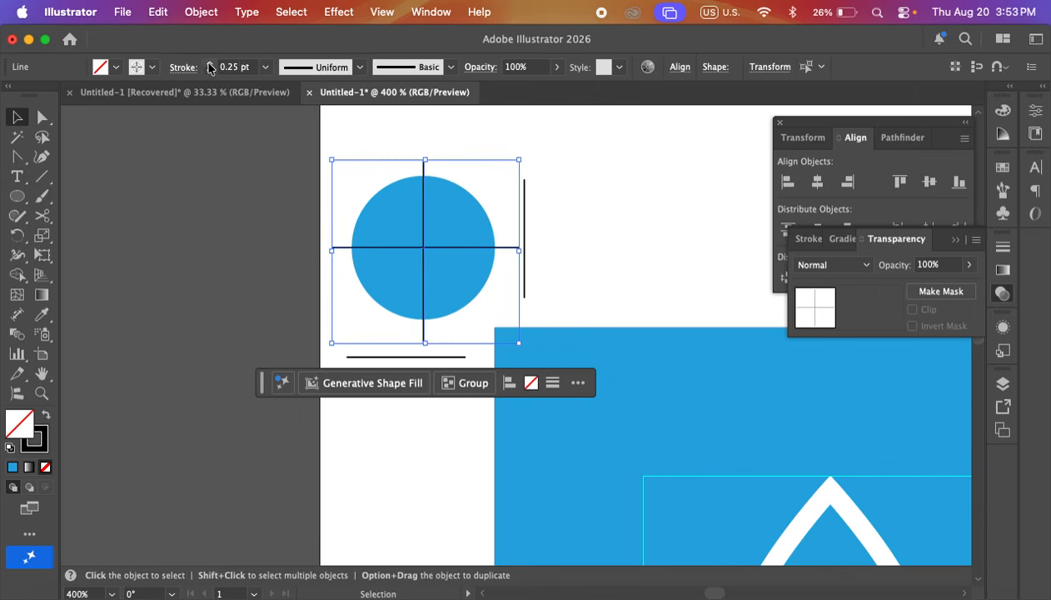
{"action": "left_click", "coordinate": [208, 64]}
{"action": "left_click", "coordinate": [208, 64]}
{"action": "left_click", "coordinate": [209, 64]}
{"action": "left_click", "coordinate": [208, 64]}
- Make the circle and crosshair a Live Paint group and fill its upper-left quadrant with CMYK Cyan
{"action": "left_click_drag", "start_coordinate": [414, 145], "coordinate": [453, 279]}
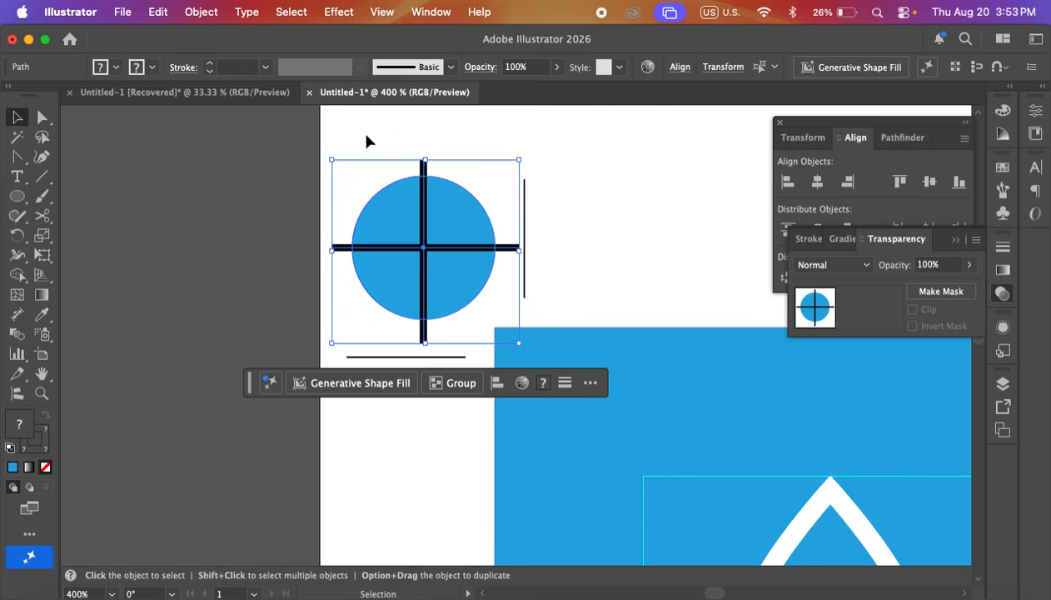
{"action": "left_click_drag", "start_coordinate": [365, 131], "coordinate": [452, 290]}
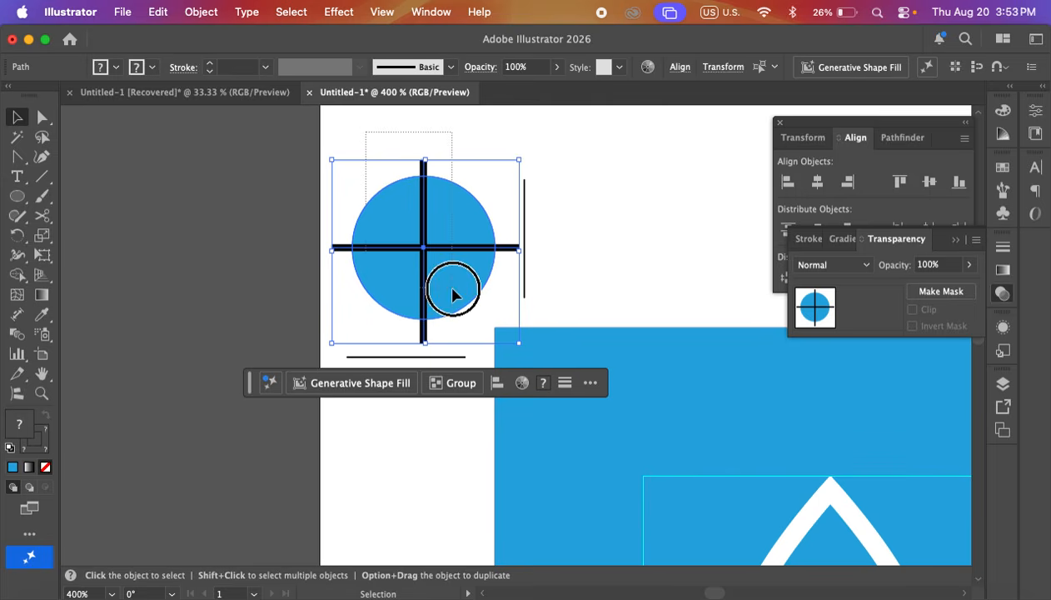
{"action": "left_click", "coordinate": [21, 281]}
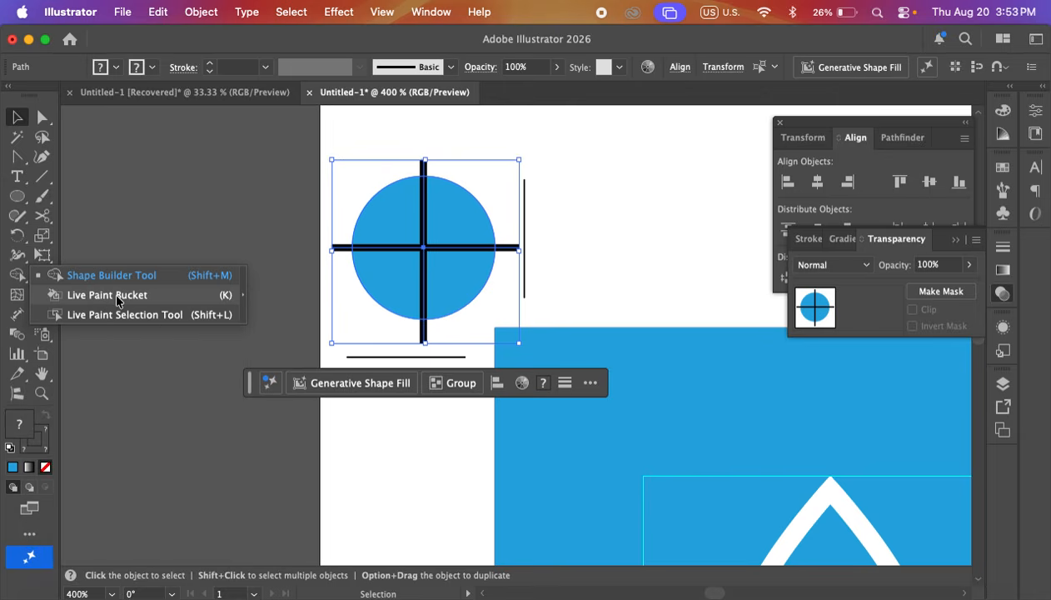
{"action": "left_click", "coordinate": [90, 302]}
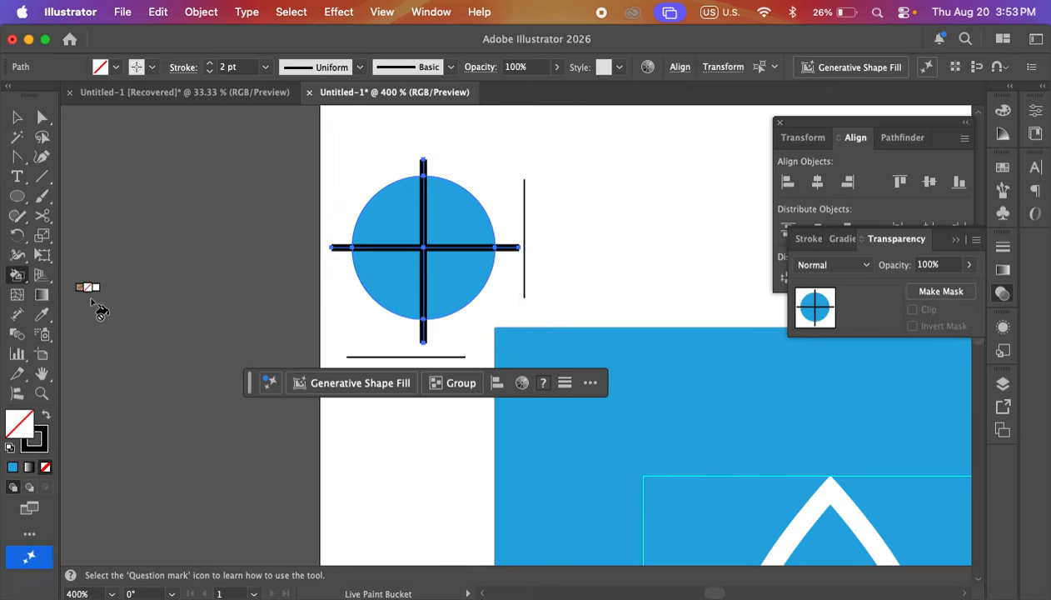
{"action": "left_click", "coordinate": [117, 68]}
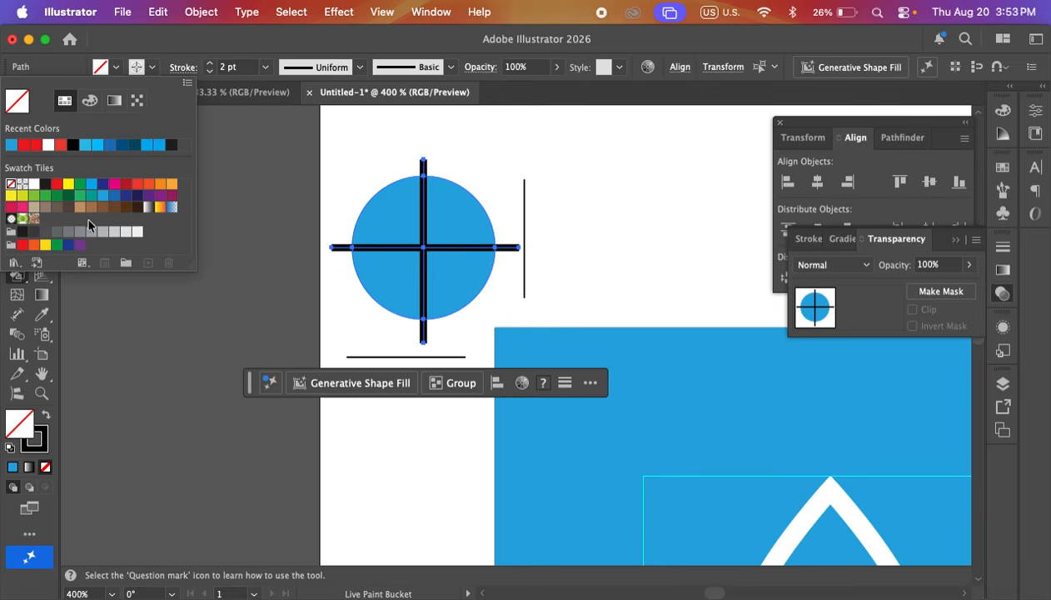
{"action": "left_click", "coordinate": [92, 184]}
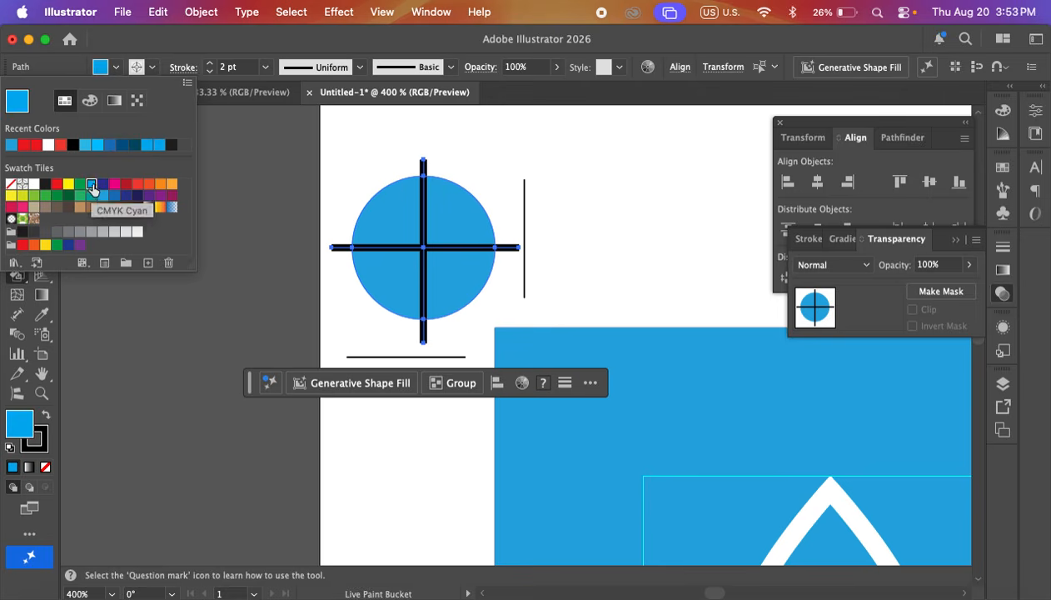
{"action": "left_click", "coordinate": [428, 211]}
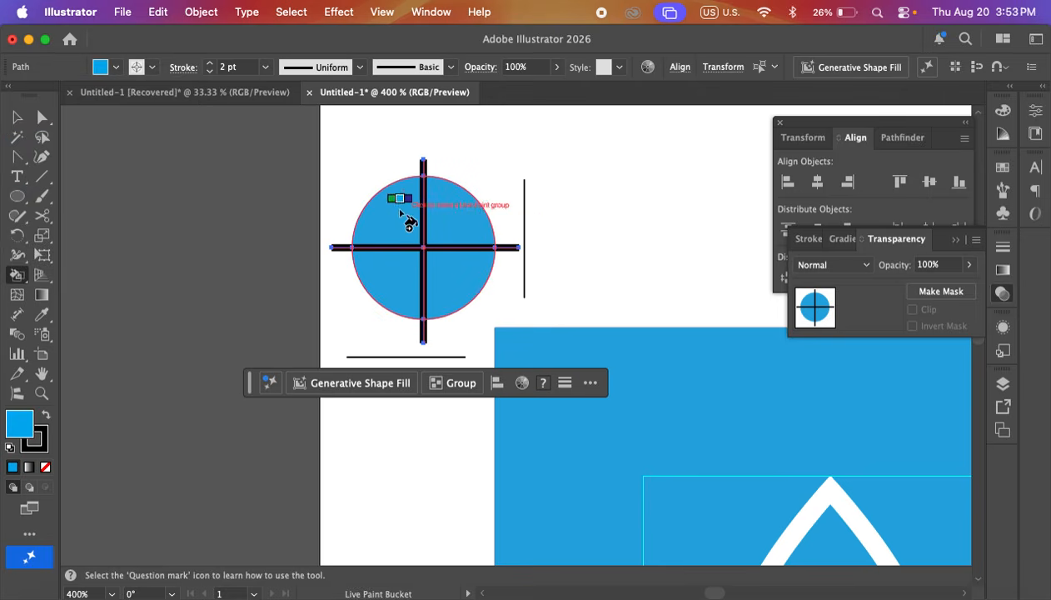
{"action": "left_click", "coordinate": [408, 208]}
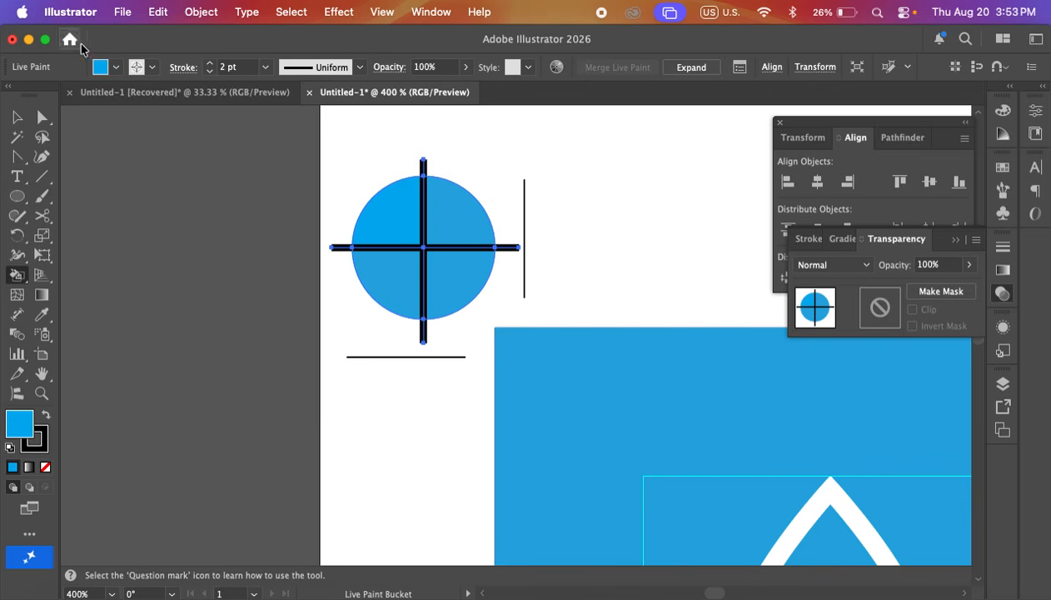
- Live-paint the circle's upper-right quadrant magenta and its lower-right quadrant CMYK Yellow
{"action": "left_click", "coordinate": [116, 68]}
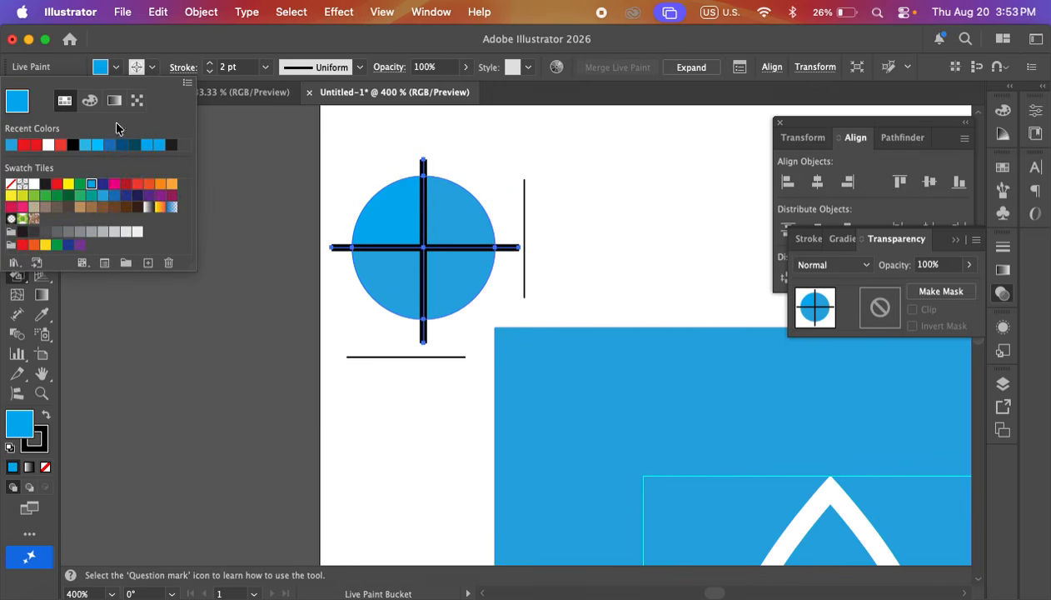
{"action": "left_click", "coordinate": [114, 187]}
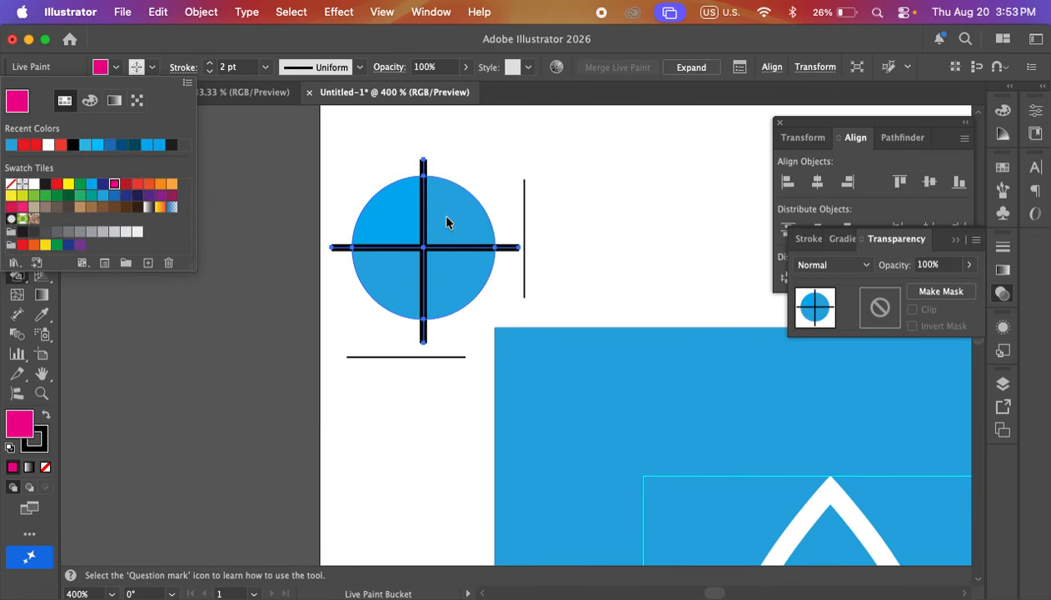
{"action": "left_click", "coordinate": [469, 226]}
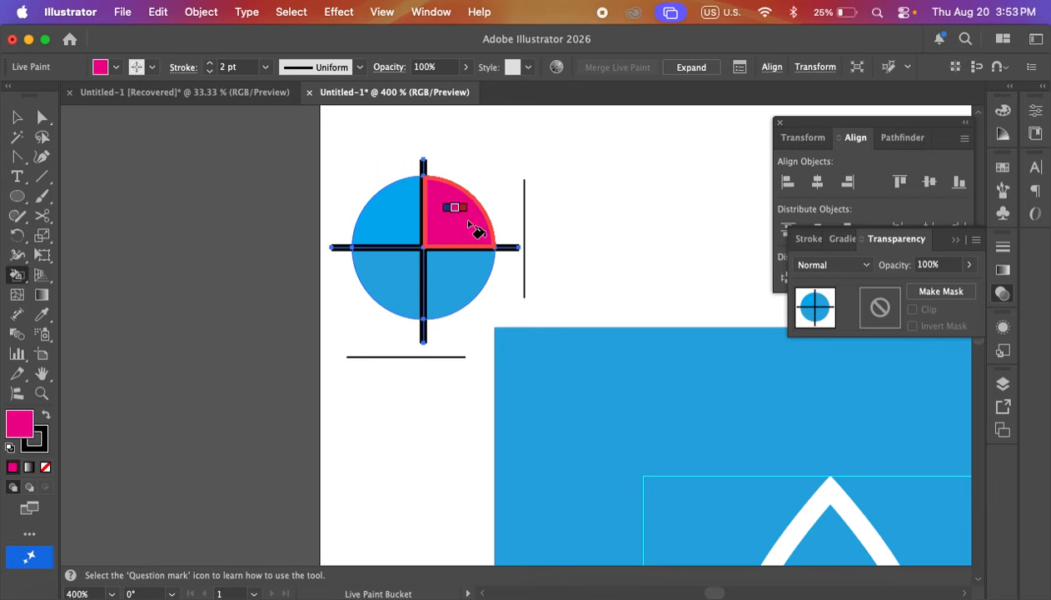
{"action": "left_click", "coordinate": [117, 68]}
{"action": "left_click", "coordinate": [69, 186]}
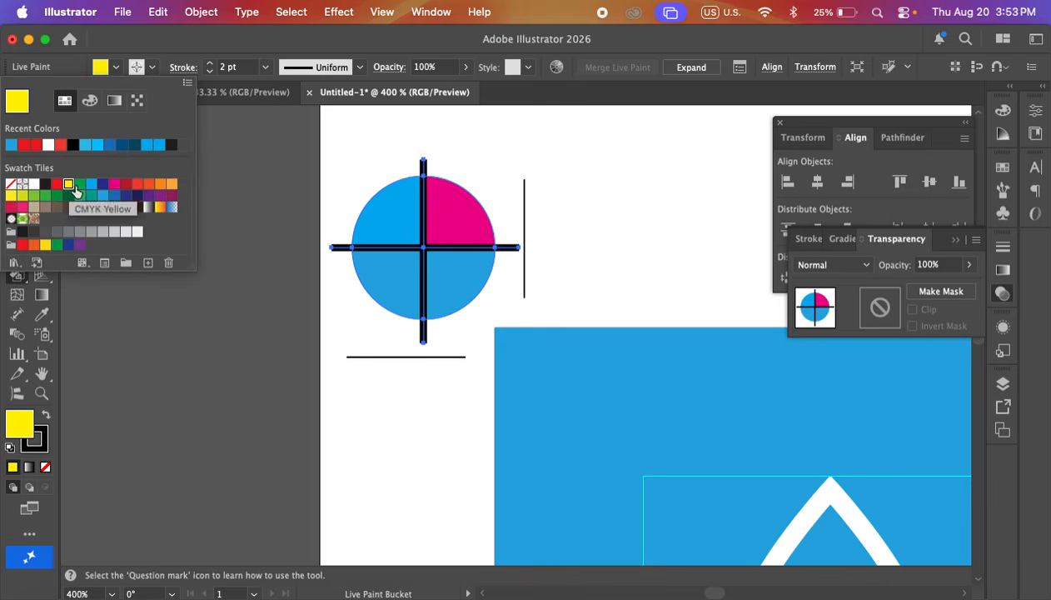
{"action": "left_click", "coordinate": [451, 281]}
- Live-paint the circle's remaining lower-left quadrant black and deselect the finished registration mark
{"action": "left_click", "coordinate": [117, 68]}
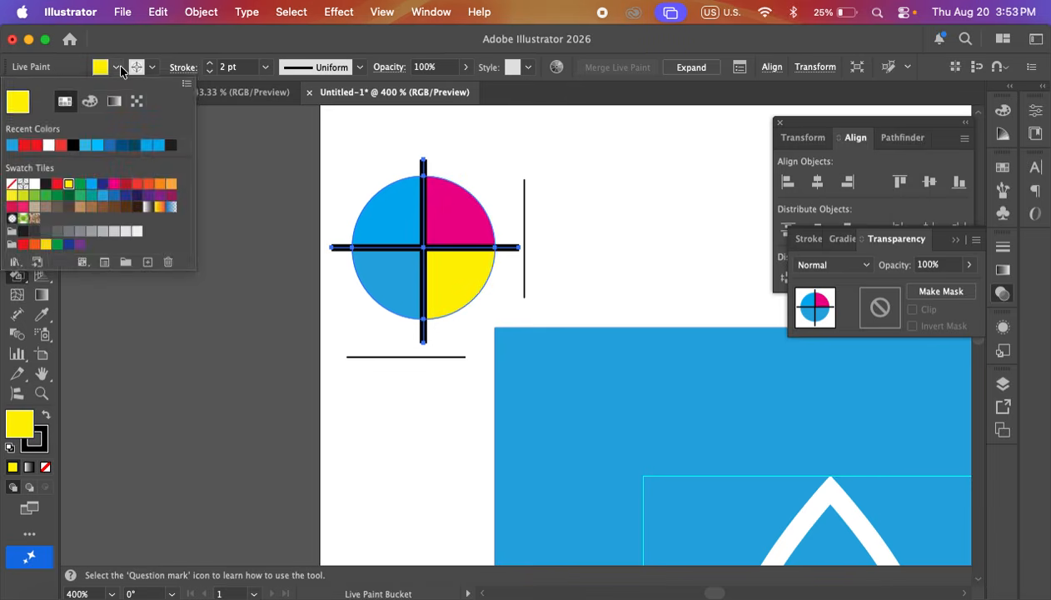
{"action": "left_click", "coordinate": [71, 148]}
{"action": "left_click", "coordinate": [364, 256]}
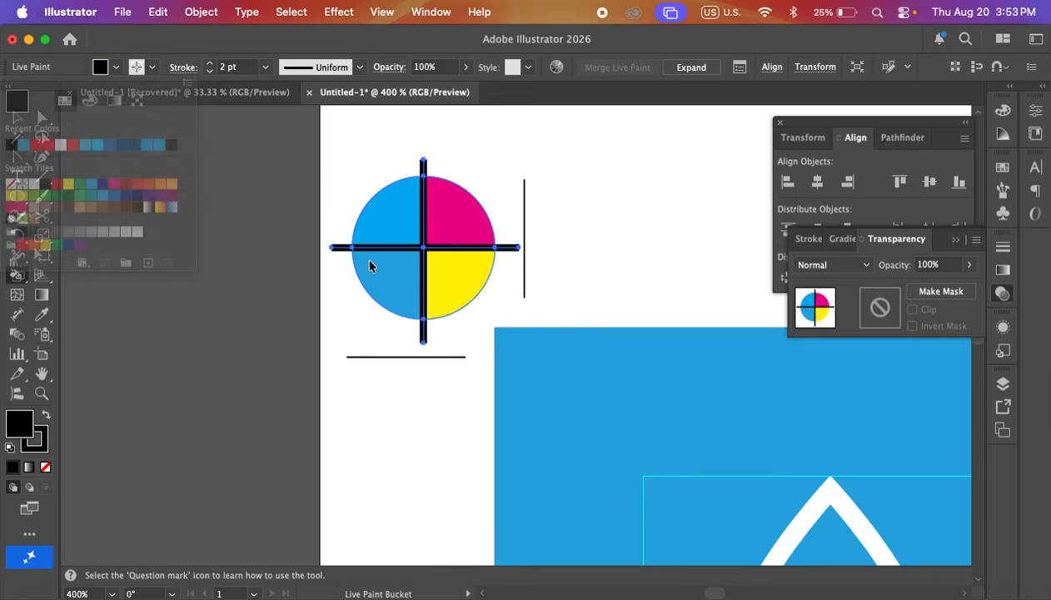
{"action": "left_click", "coordinate": [364, 256]}
{"action": "left_click", "coordinate": [16, 118]}
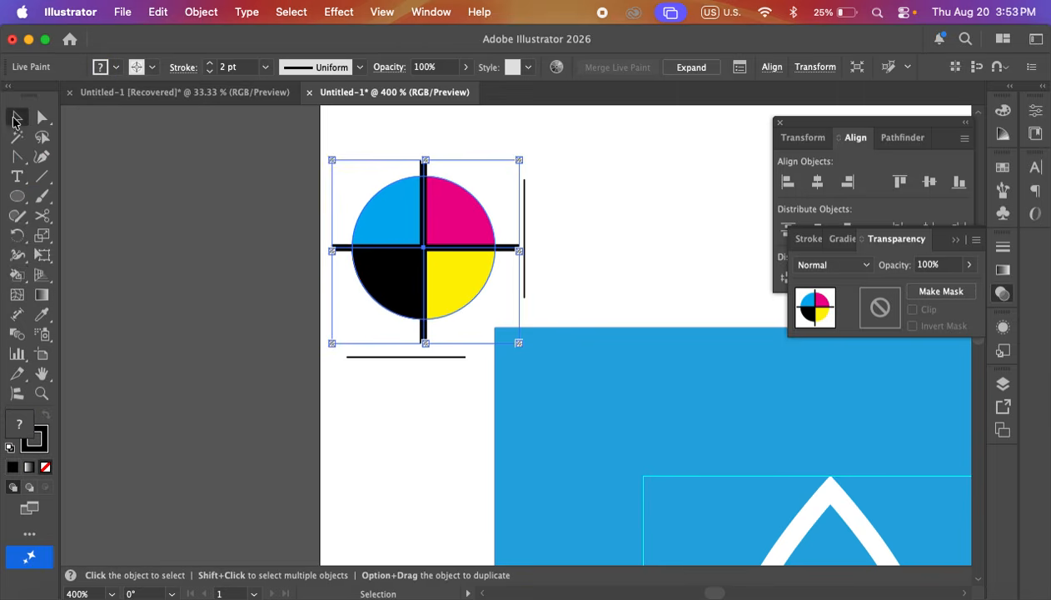
{"action": "left_click", "coordinate": [300, 191]}
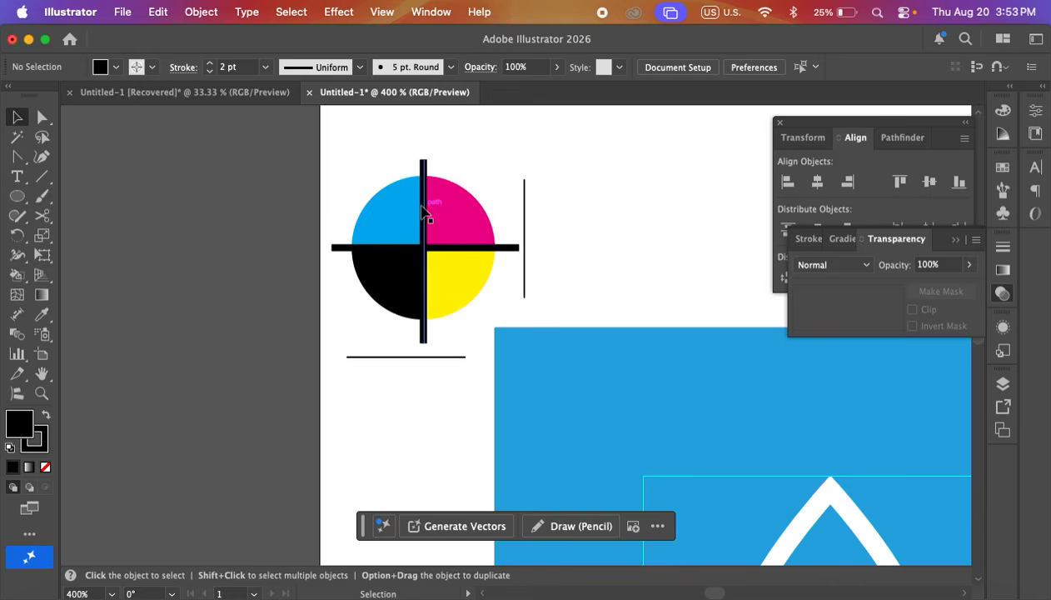
- Draw a small black square in the margin below the red footer, just right of the lower-left vertical trim mark
{"action": "scroll", "coordinate": [413, 239], "scroll_direction": "down", "scroll_amount": 5}
{"action": "scroll", "coordinate": [528, 235], "scroll_direction": "down", "scroll_amount": 4}
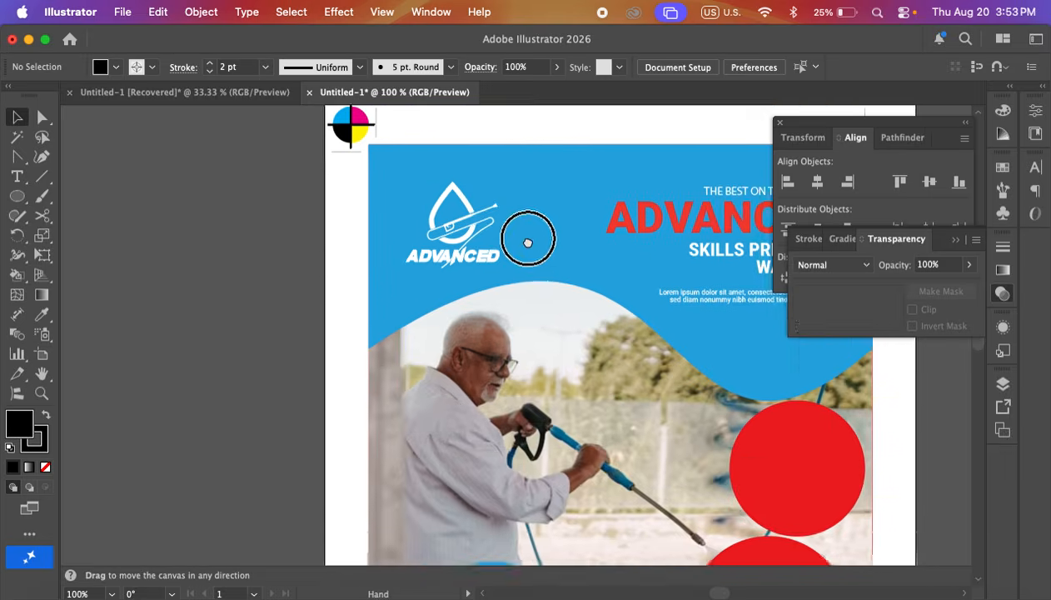
{"action": "scroll", "coordinate": [516, 283], "scroll_direction": "down", "scroll_amount": 2}
{"action": "scroll", "coordinate": [508, 296], "scroll_direction": "down", "scroll_amount": 1}
{"action": "scroll", "coordinate": [533, 358], "scroll_direction": "down", "scroll_amount": 3}
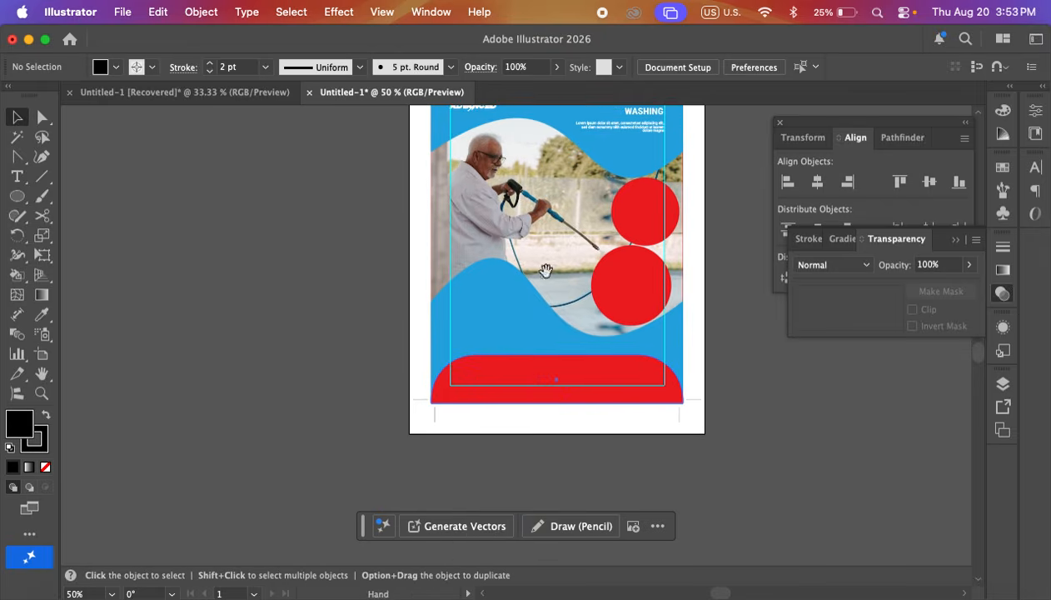
{"action": "scroll", "coordinate": [543, 422], "scroll_direction": "up", "scroll_amount": 2}
{"action": "scroll", "coordinate": [543, 423], "scroll_direction": "down", "scroll_amount": 2}
{"action": "scroll", "coordinate": [542, 422], "scroll_direction": "right", "scroll_amount": 2}
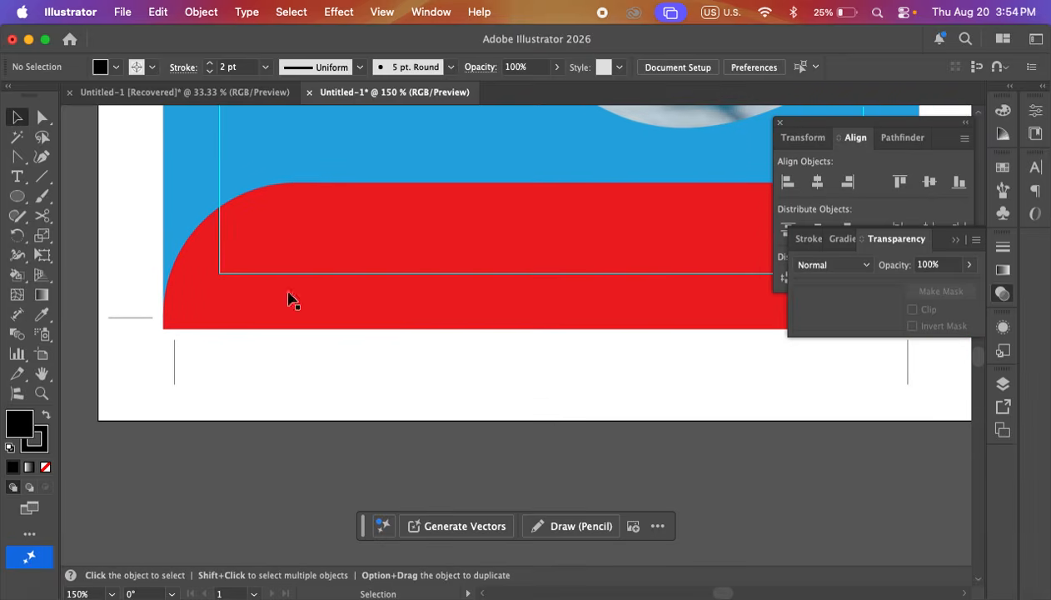
{"action": "left_click_drag", "start_coordinate": [17, 199], "coordinate": [83, 196]}
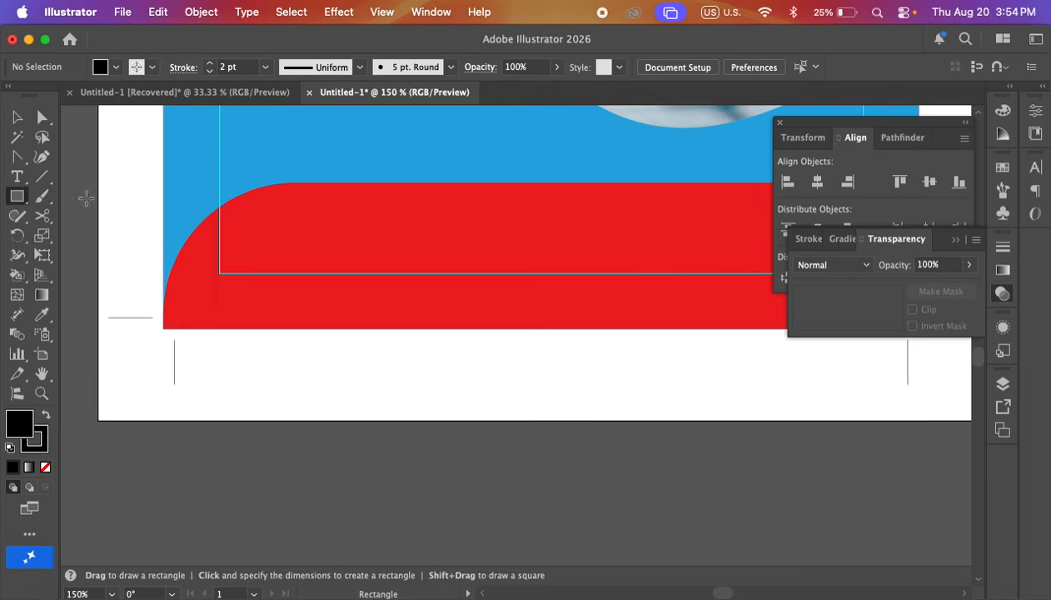
{"action": "scroll", "coordinate": [244, 389], "scroll_direction": "up", "scroll_amount": 1}
{"action": "scroll", "coordinate": [330, 371], "scroll_direction": "left", "scroll_amount": 2}
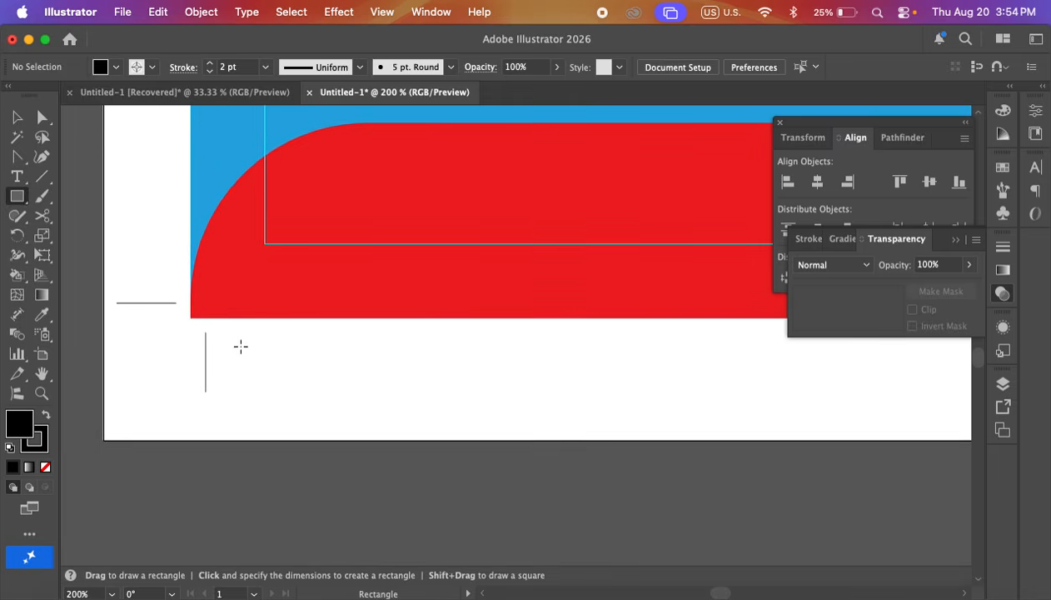
{"action": "left_click_drag", "start_coordinate": [240, 347], "coordinate": [275, 372]}
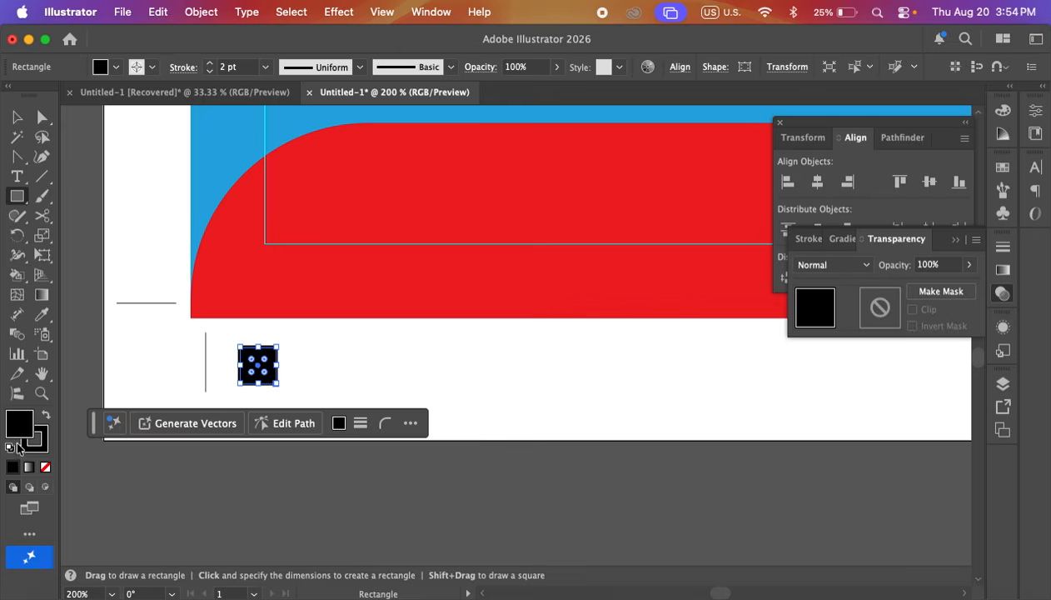
- Remove the stroke from the small black square and deselect it
{"action": "left_click", "coordinate": [150, 68]}
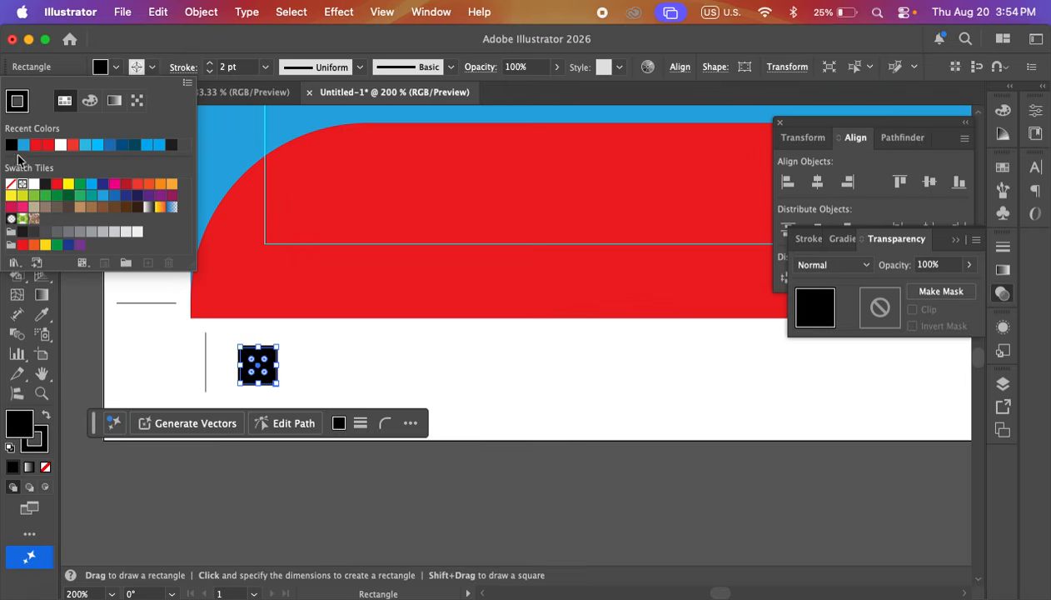
{"action": "left_click", "coordinate": [14, 185]}
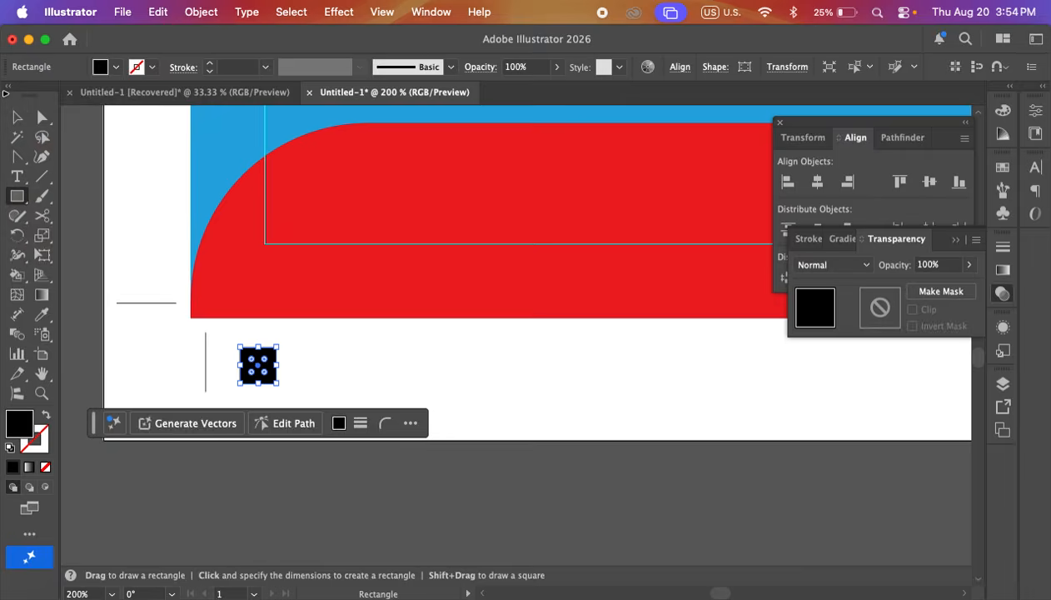
{"action": "left_click", "coordinate": [19, 119]}
{"action": "left_click", "coordinate": [292, 369]}
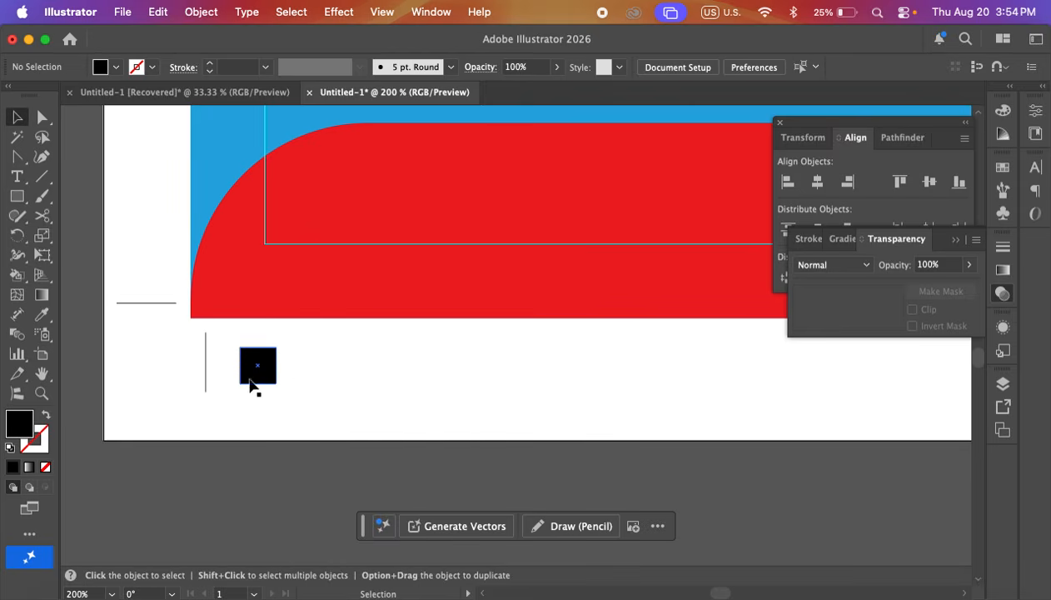
- Duplicate the small black square three times to the right, edge to edge, to form a row of four squares
{"action": "left_click_drag", "start_coordinate": [252, 384], "coordinate": [310, 373]}
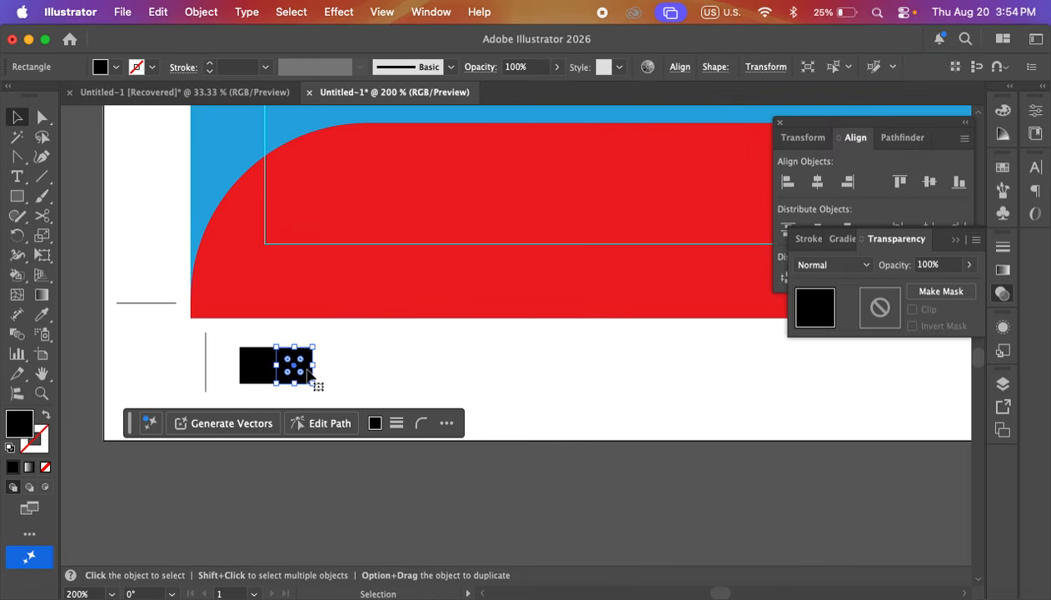
{"action": "key", "text": "super+d"}
{"action": "key", "text": "super+d"}
{"action": "left_click", "coordinate": [473, 360]}
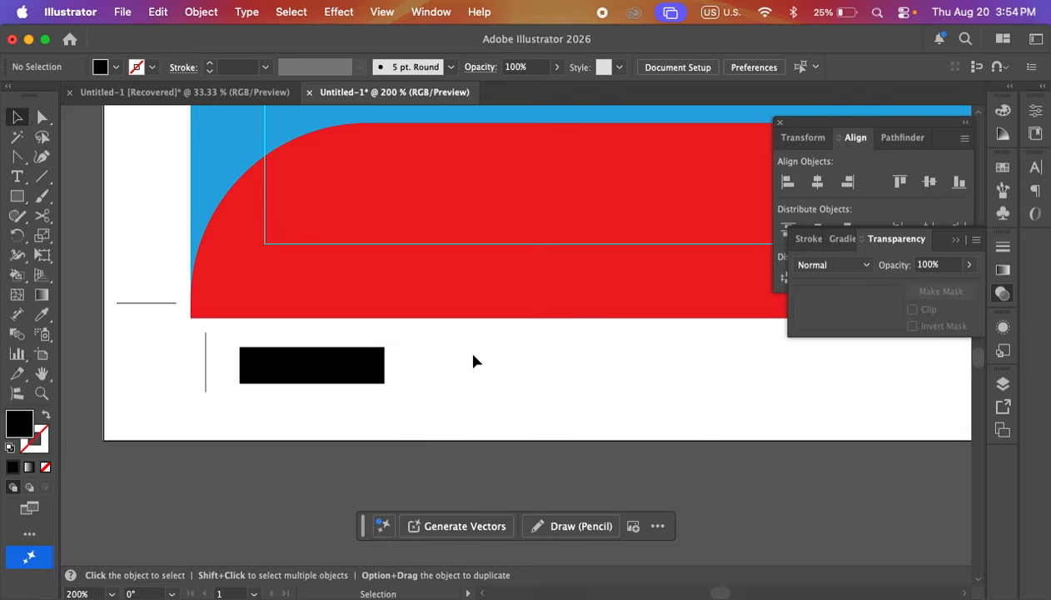
- Fill the first square of the row with the flyer's blue from the recent colors and deselect it
{"action": "left_click", "coordinate": [259, 367]}
{"action": "left_click", "coordinate": [117, 70]}
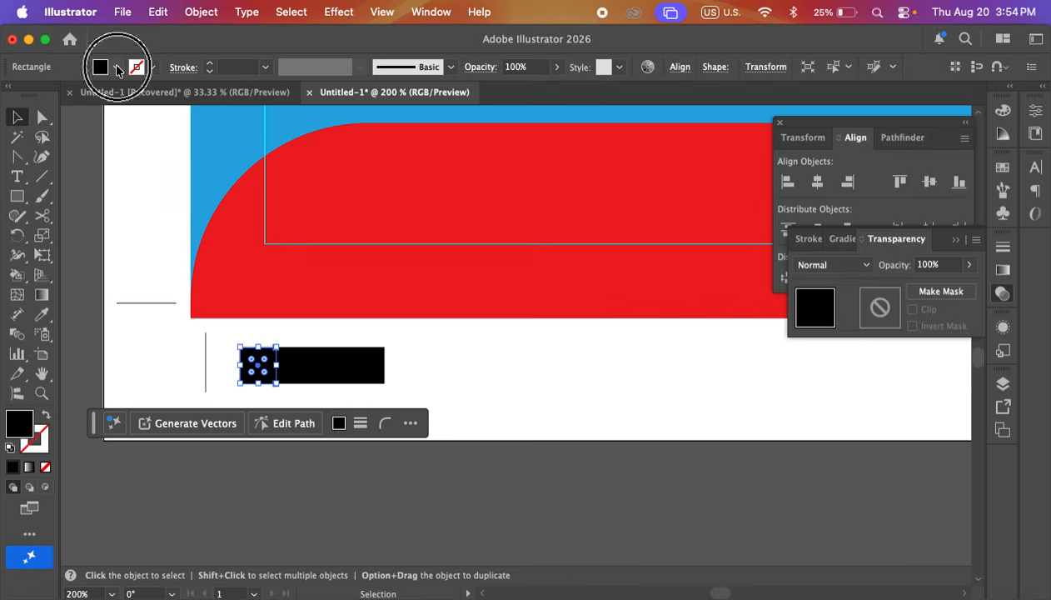
{"action": "left_click", "coordinate": [28, 151]}
{"action": "left_click", "coordinate": [286, 364]}
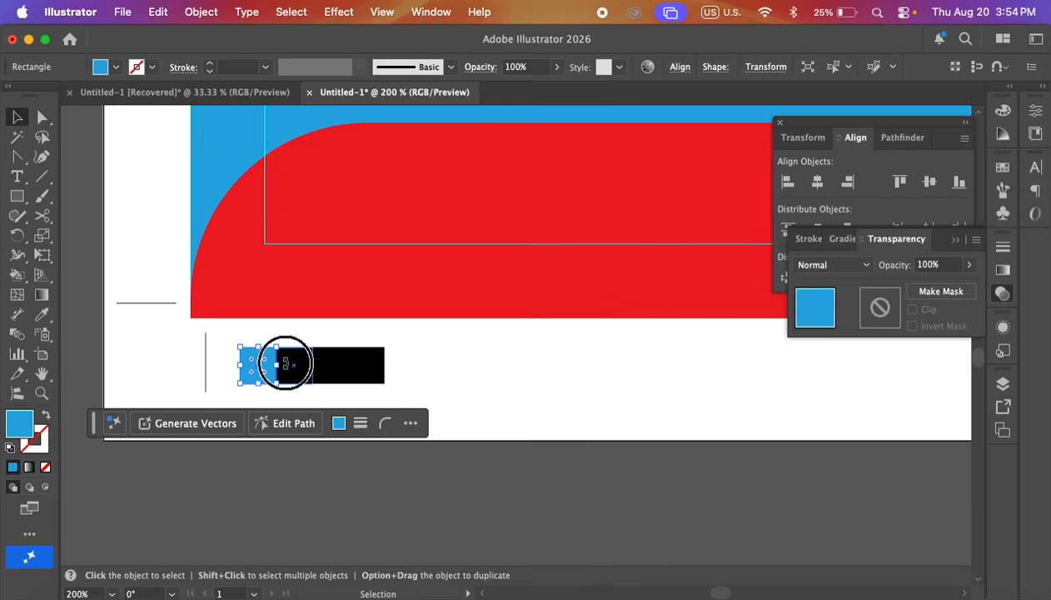
{"action": "left_click", "coordinate": [428, 363]}
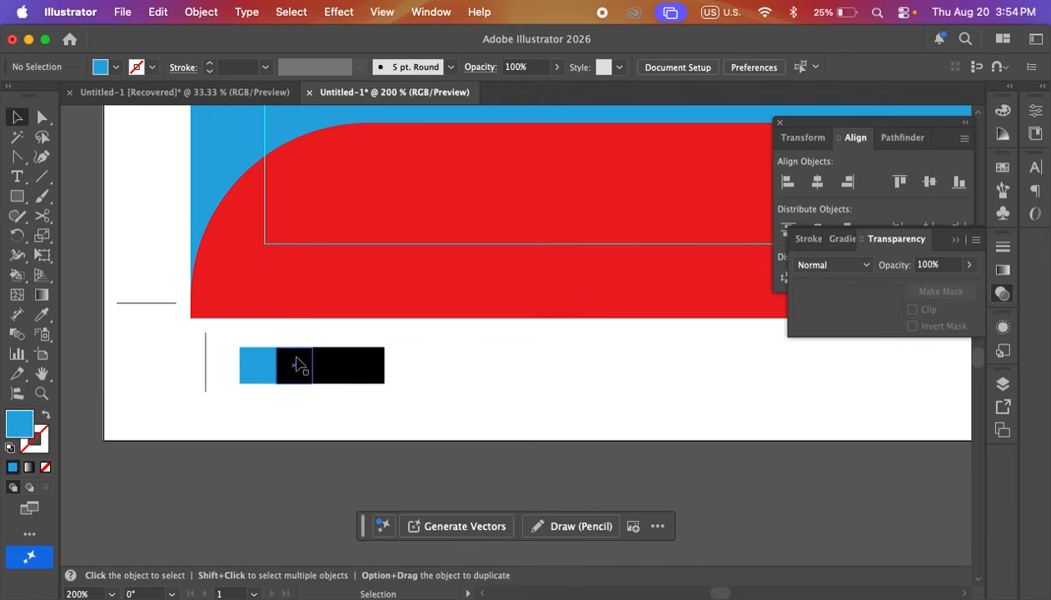
- Fill the second square of the color bar row with the magenta swatch
{"action": "left_click", "coordinate": [298, 368]}
{"action": "left_click", "coordinate": [111, 68]}
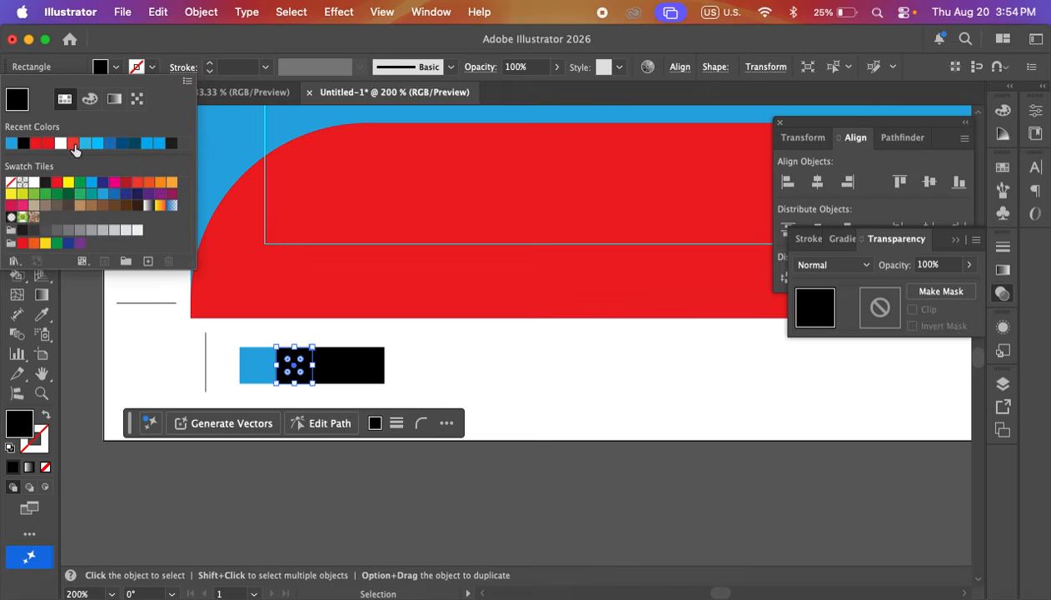
{"action": "left_click", "coordinate": [114, 190]}
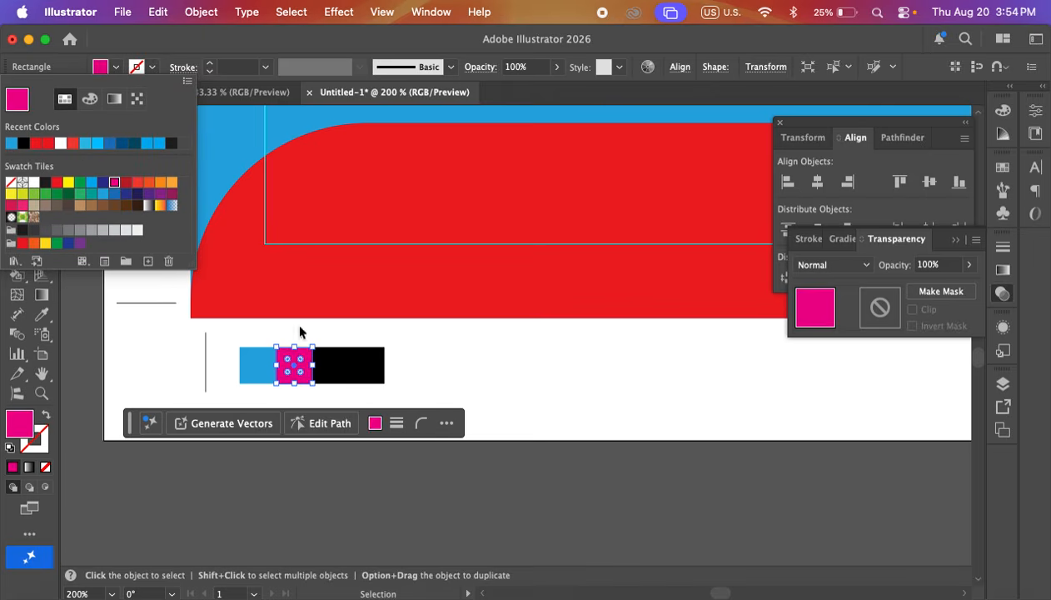
{"action": "left_click", "coordinate": [414, 355]}
- Fill the third square of the color bar row with the yellow swatch and deselect it
{"action": "left_click", "coordinate": [333, 369]}
{"action": "left_click", "coordinate": [116, 67]}
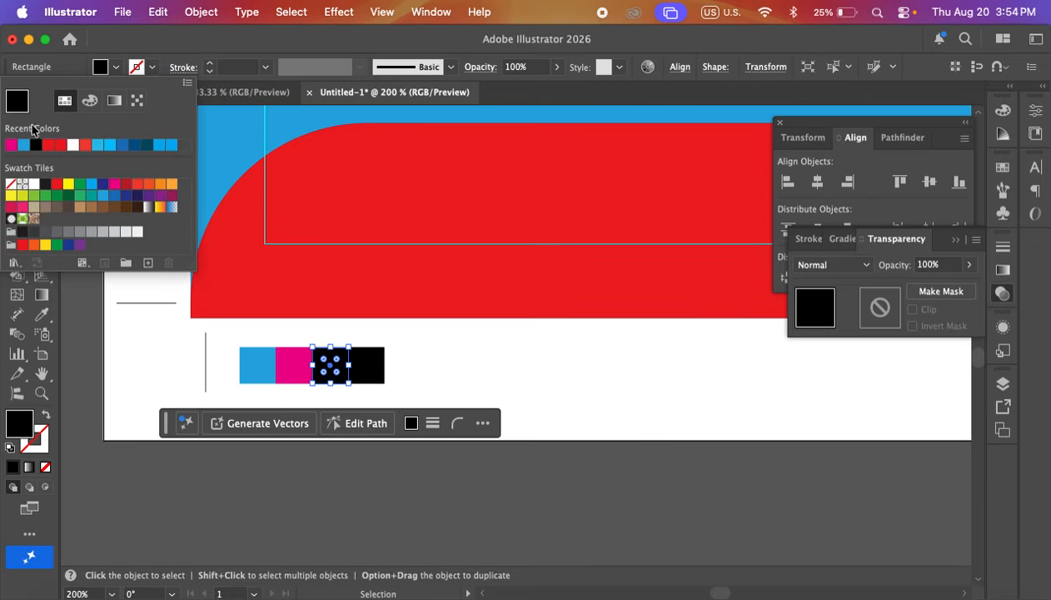
{"action": "left_click", "coordinate": [68, 187]}
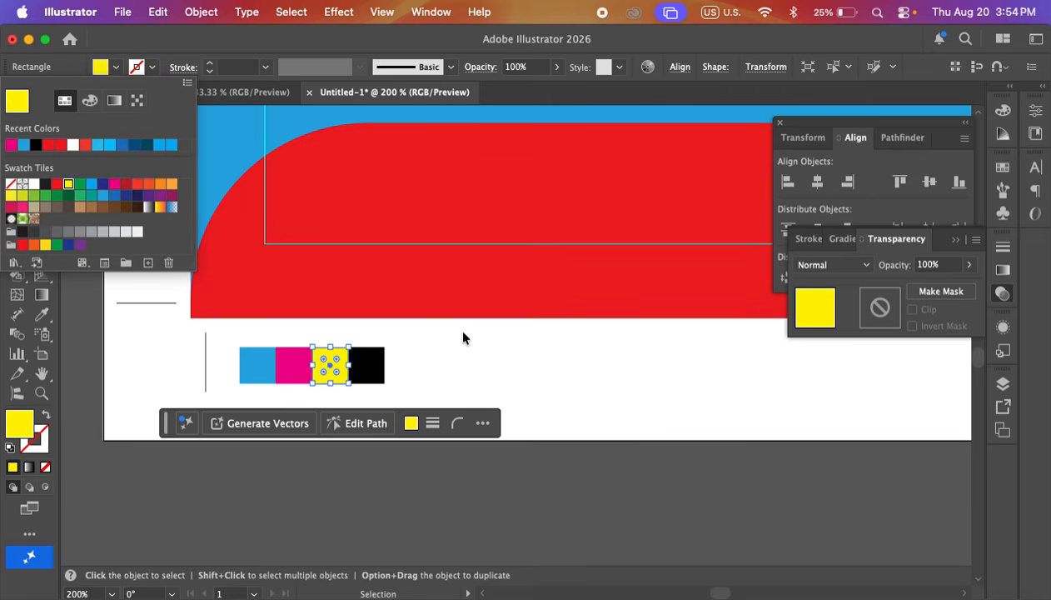
{"action": "left_click", "coordinate": [455, 354]}
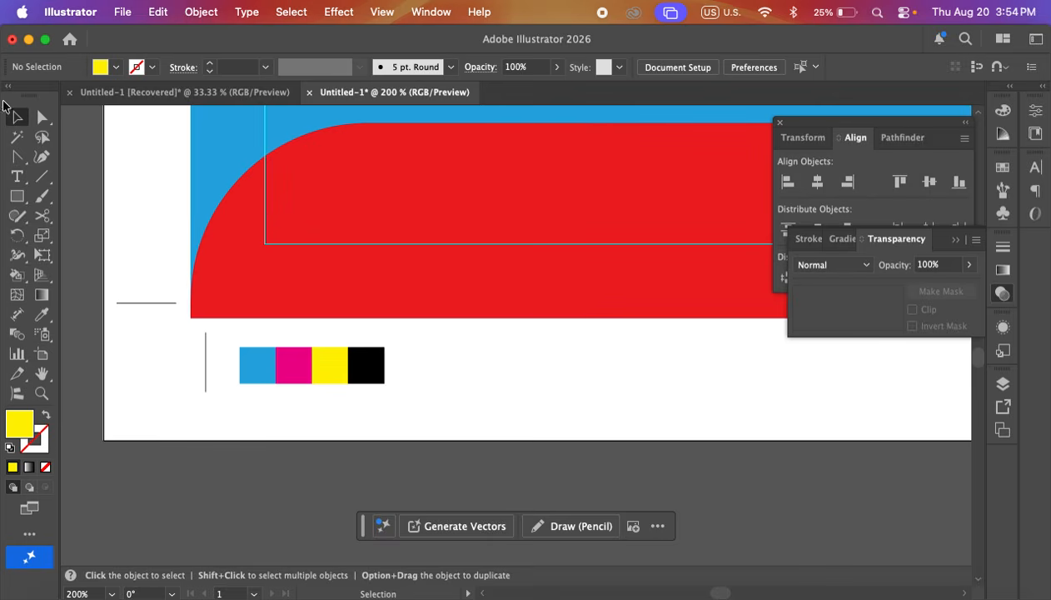
- Add the text label "CMYK" just right of the black square in the color bar row
{"action": "left_click", "coordinate": [17, 176]}
{"action": "left_click", "coordinate": [435, 370]}
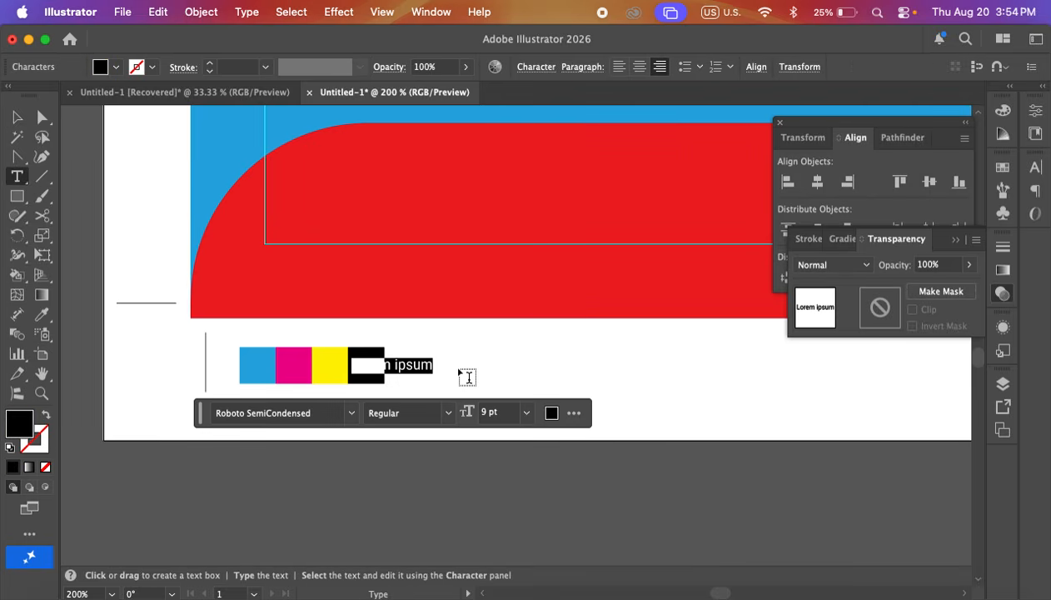
{"action": "type", "text": "CMYK"}
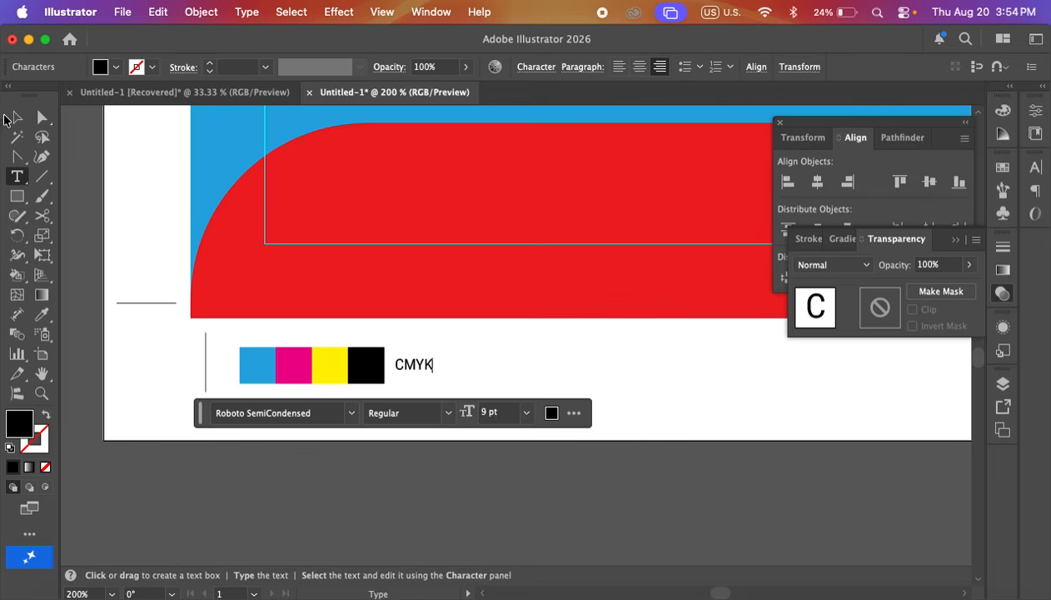
{"action": "left_click", "coordinate": [15, 117]}
- Enlarge the CMYK label to about 25.74 pt and place it close beside the black square
{"action": "key", "text": "super+equal"}
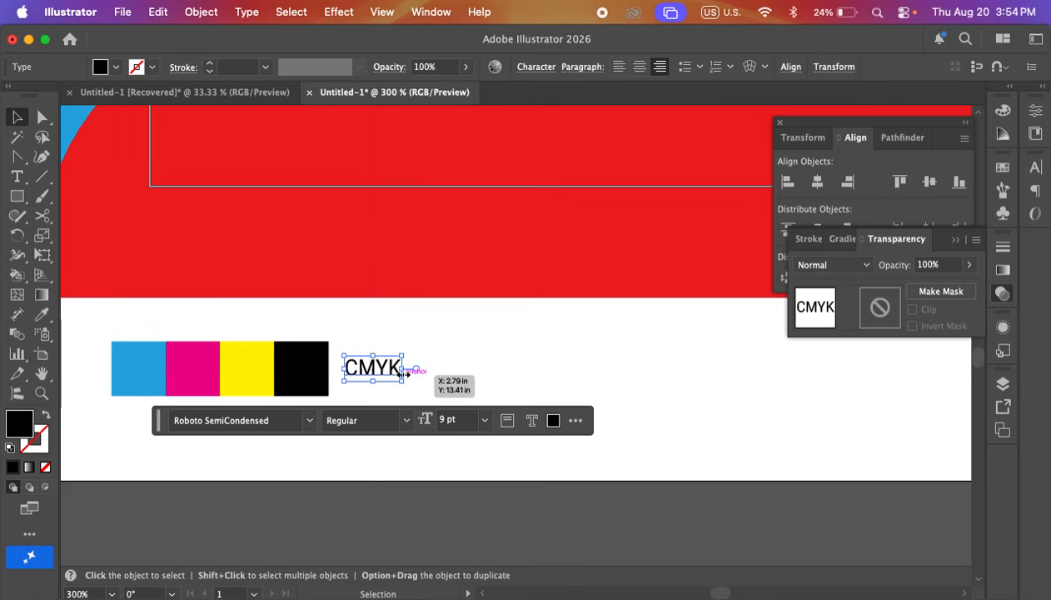
{"action": "left_click_drag", "start_coordinate": [402, 375], "coordinate": [506, 373]}
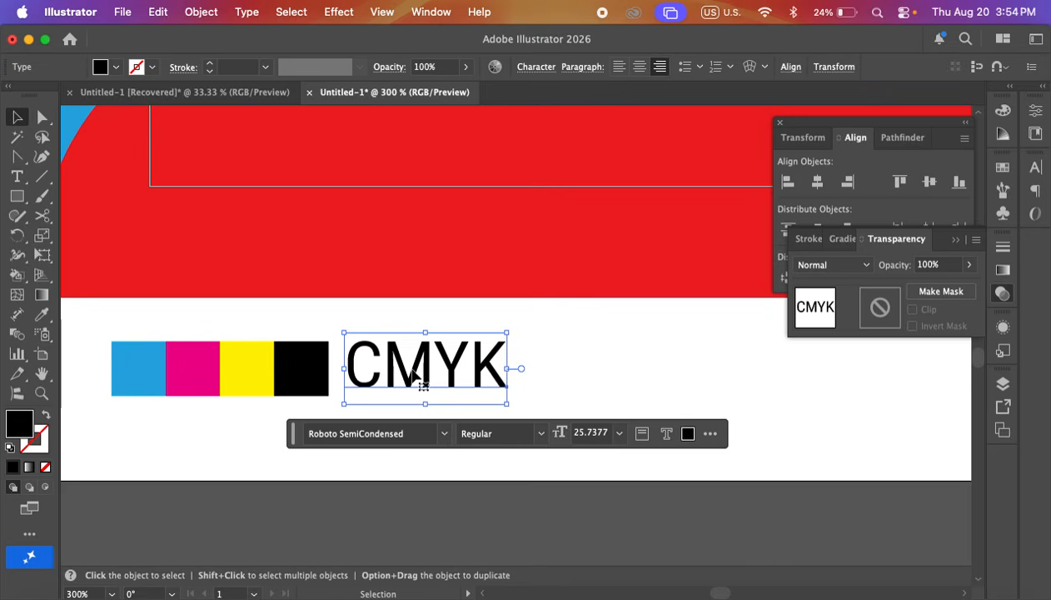
{"action": "left_click_drag", "start_coordinate": [414, 376], "coordinate": [407, 379]}
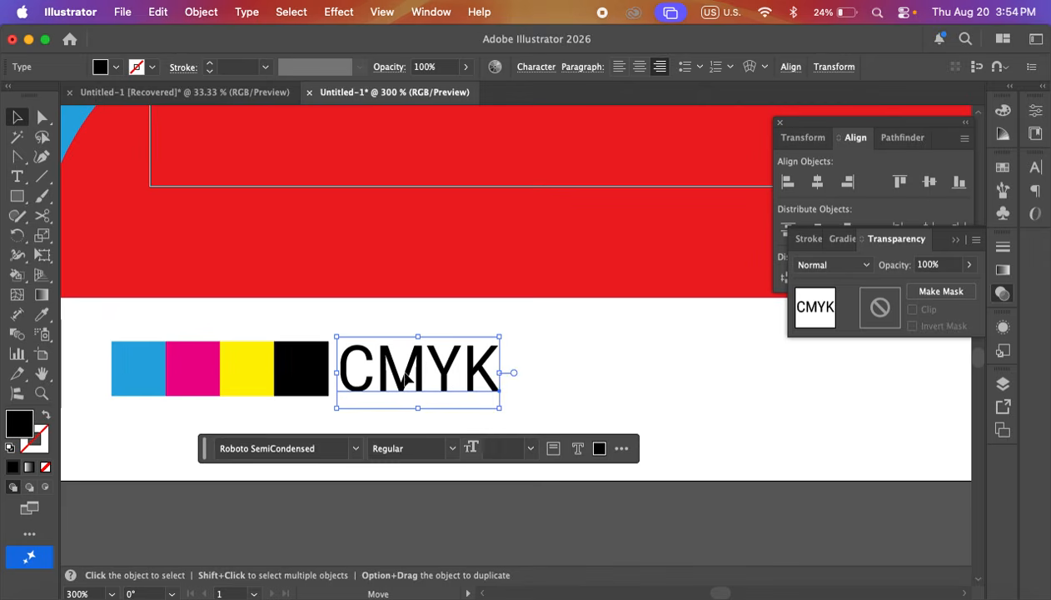
{"action": "left_click", "coordinate": [583, 353]}
- Copy the four color squares to the right of the CMYK label and repeat them edge to edge until four sets follow it
{"action": "scroll", "coordinate": [469, 380], "scroll_direction": "down", "scroll_amount": 1}
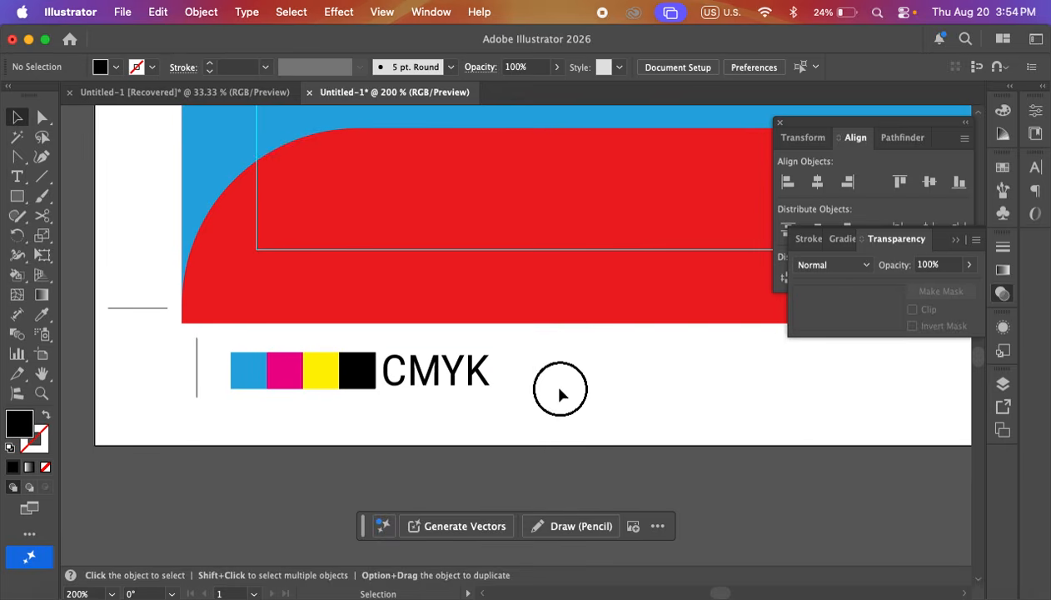
{"action": "scroll", "coordinate": [560, 390], "scroll_direction": "right", "scroll_amount": 3}
{"action": "scroll", "coordinate": [502, 376], "scroll_direction": "down", "scroll_amount": 1}
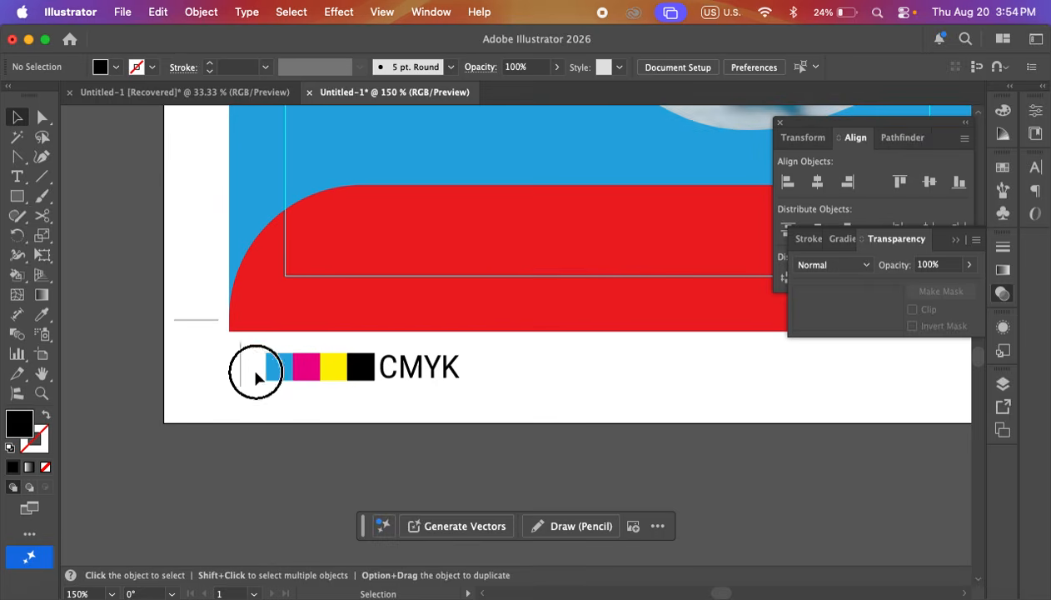
{"action": "left_click_drag", "start_coordinate": [256, 372], "coordinate": [361, 399]}
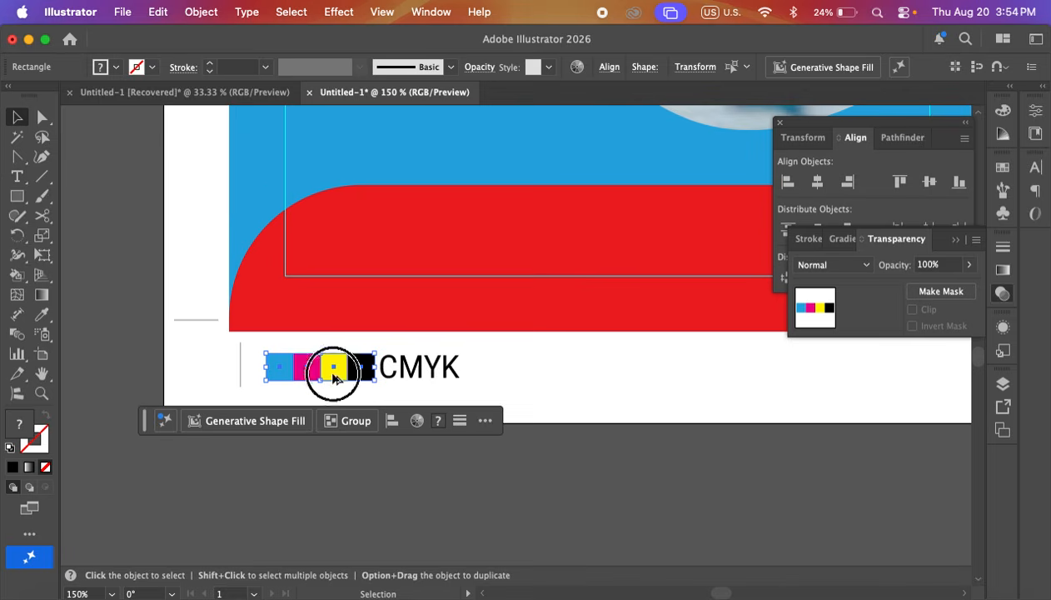
{"action": "left_click_drag", "start_coordinate": [333, 378], "coordinate": [534, 382]}
{"action": "left_click_drag", "start_coordinate": [649, 385], "coordinate": [545, 385]}
{"action": "left_click_drag", "start_coordinate": [480, 357], "coordinate": [429, 380]}
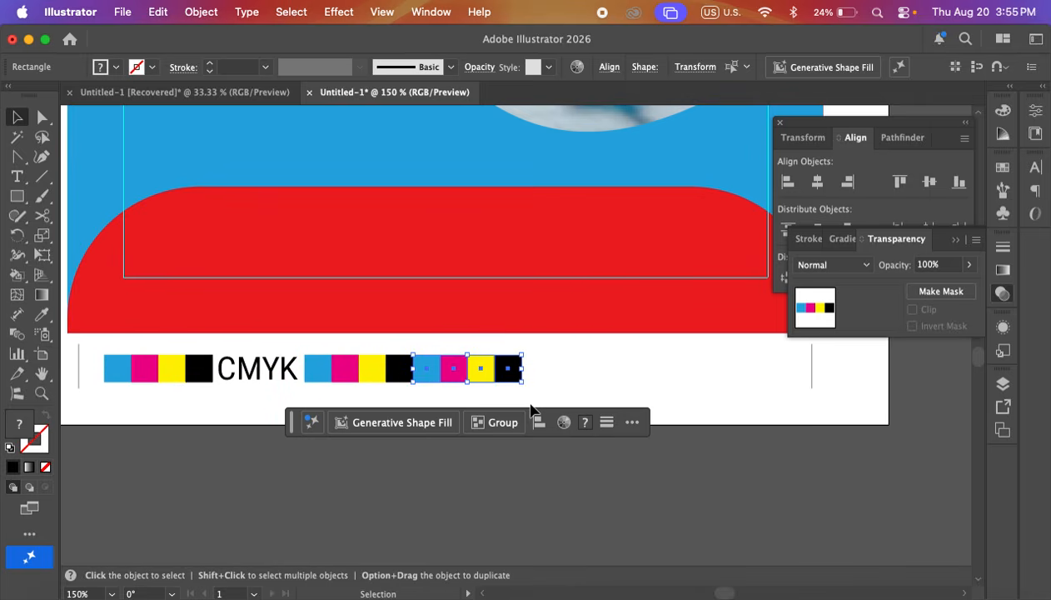
{"action": "key", "text": "super+d"}
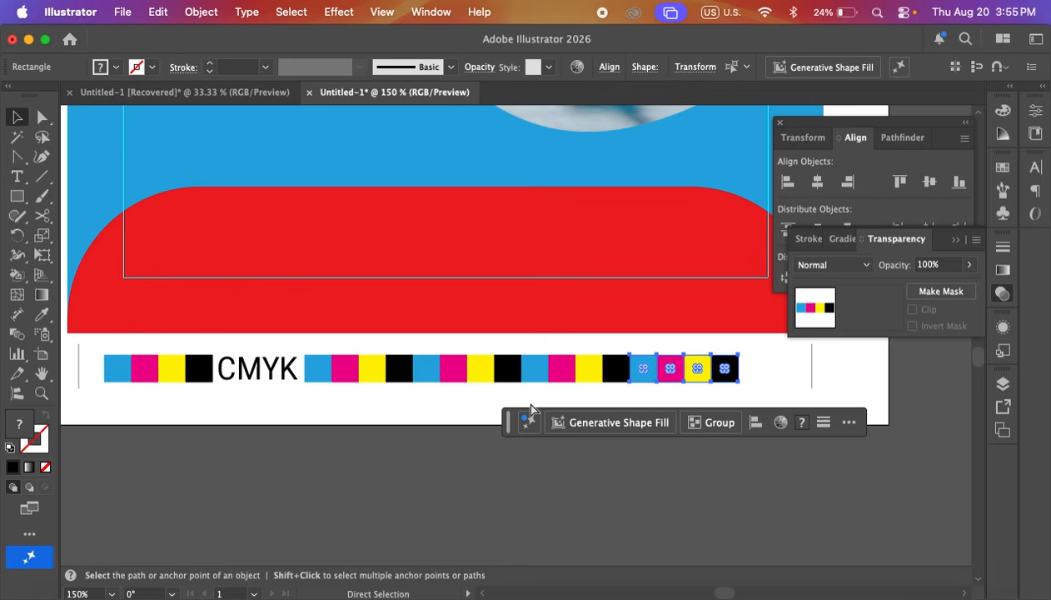
{"action": "left_click", "coordinate": [400, 467]}
- Convert the CMYK label between the color bars to outlines and deselect it
{"action": "scroll", "coordinate": [380, 458], "scroll_direction": "down", "scroll_amount": 2}
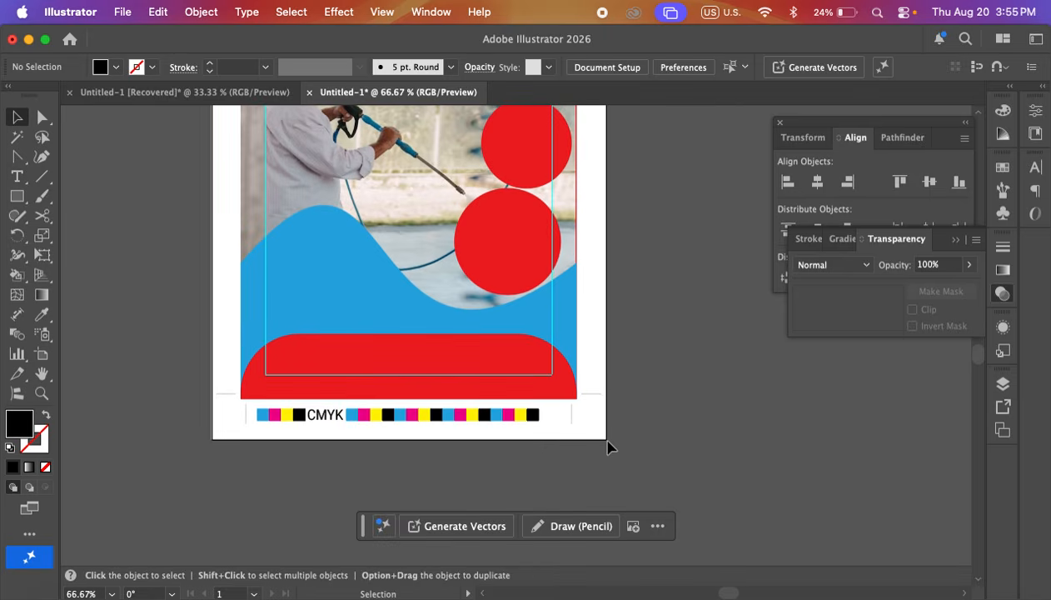
{"action": "scroll", "coordinate": [605, 446], "scroll_direction": "left", "scroll_amount": 3}
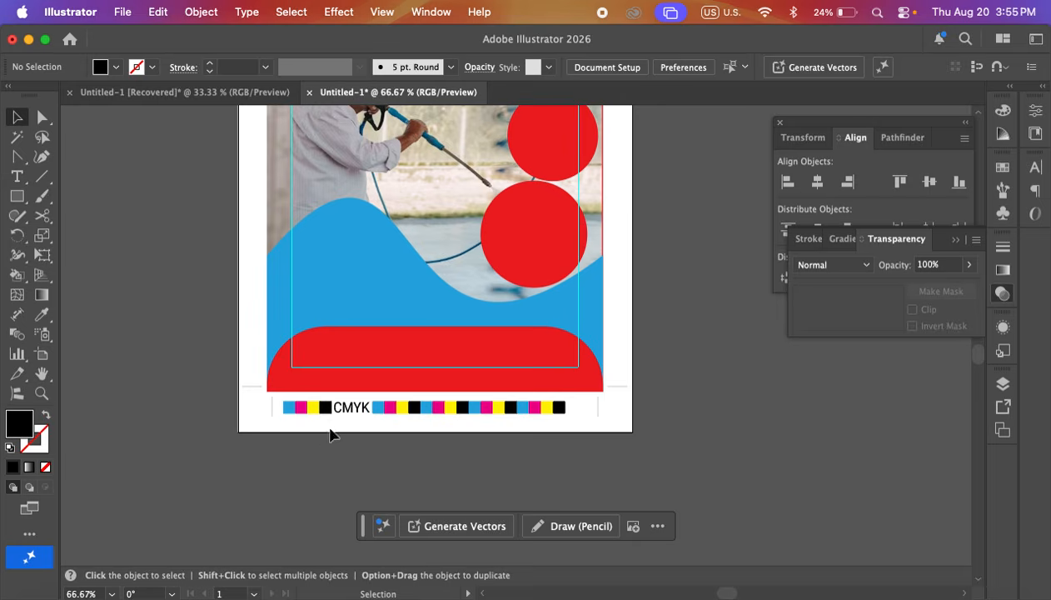
{"action": "left_click", "coordinate": [574, 411]}
{"action": "left_click", "coordinate": [684, 412]}
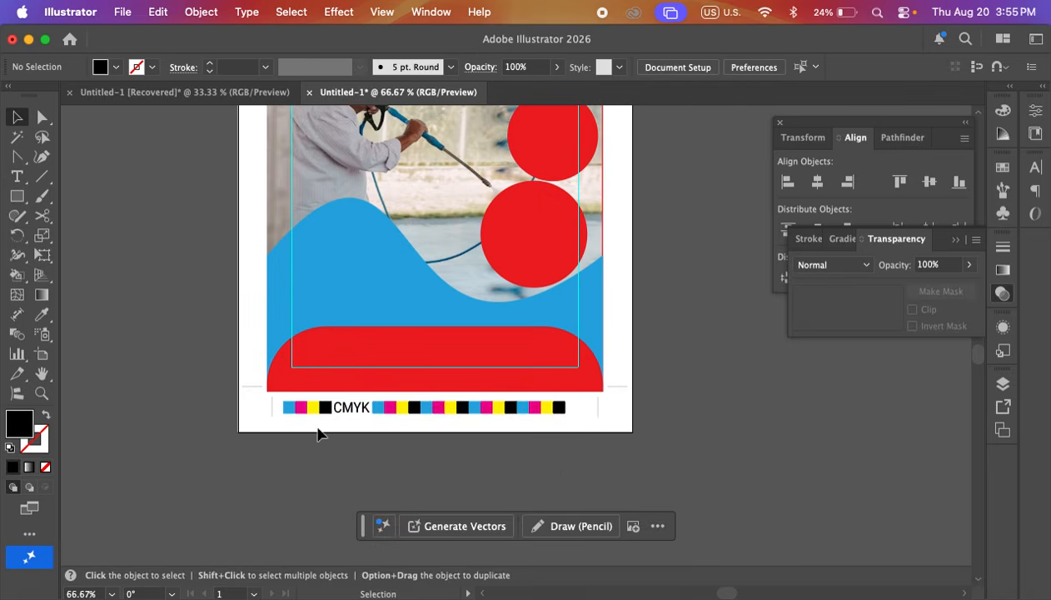
{"action": "left_click", "coordinate": [349, 412]}
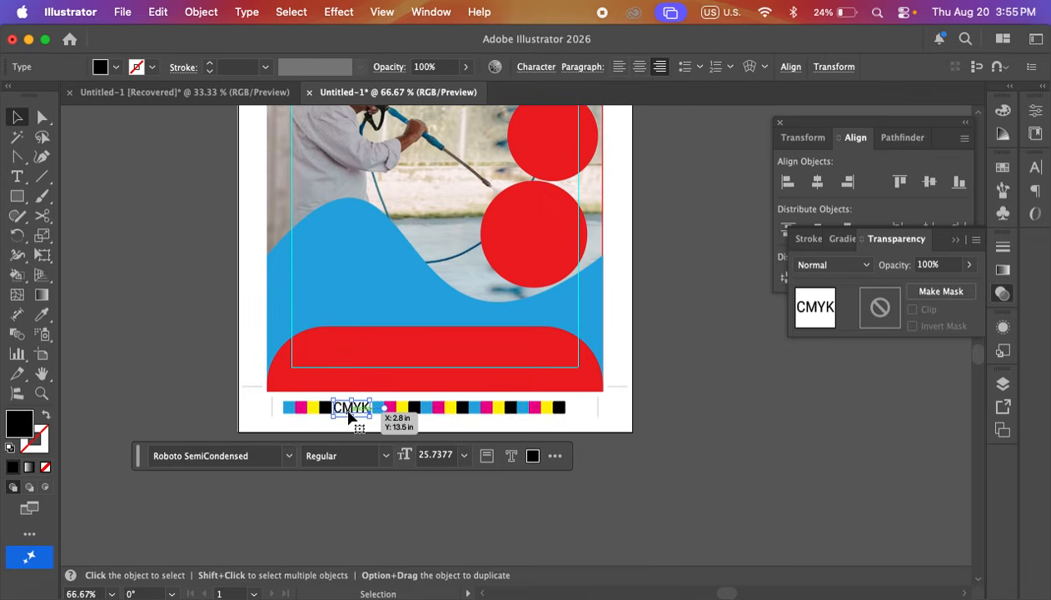
{"action": "right_click", "coordinate": [349, 414]}
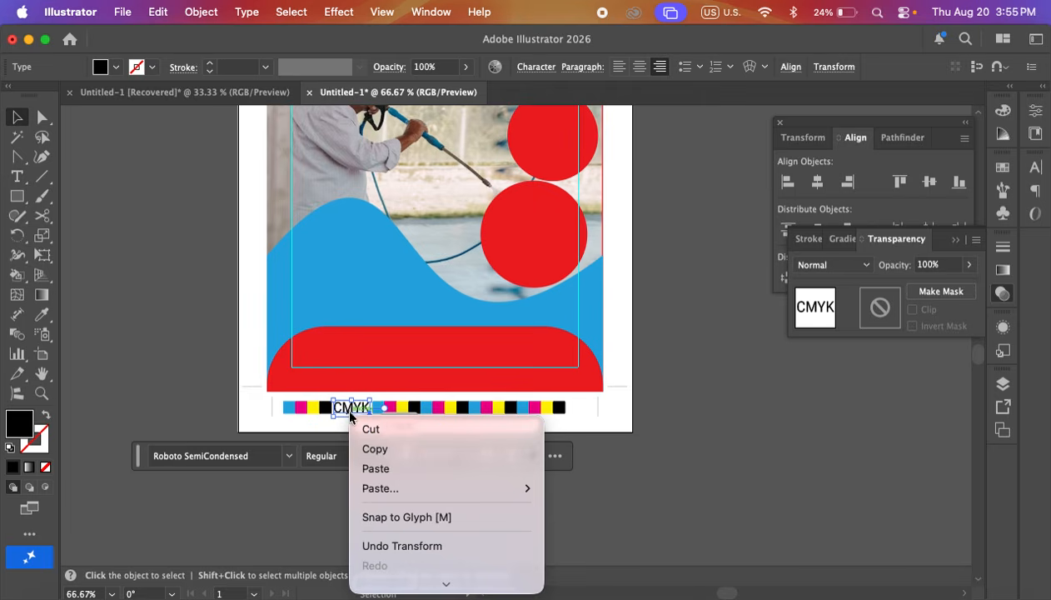
{"action": "left_click", "coordinate": [346, 407]}
{"action": "left_click", "coordinate": [512, 456]}
{"action": "left_click", "coordinate": [617, 462]}
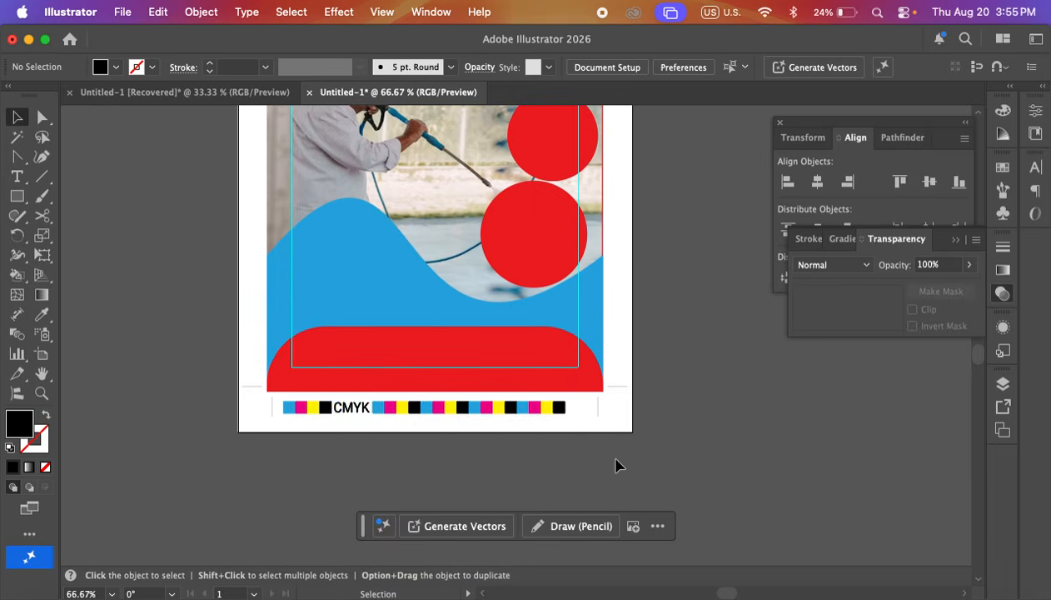
- Review the whole flyer, checking the registration mark, trim marks, header, photo area, footer and CMYK color bars
{"action": "scroll", "coordinate": [286, 390], "scroll_direction": "up", "scroll_amount": 3}
{"action": "scroll", "coordinate": [286, 396], "scroll_direction": "up", "scroll_amount": 6}
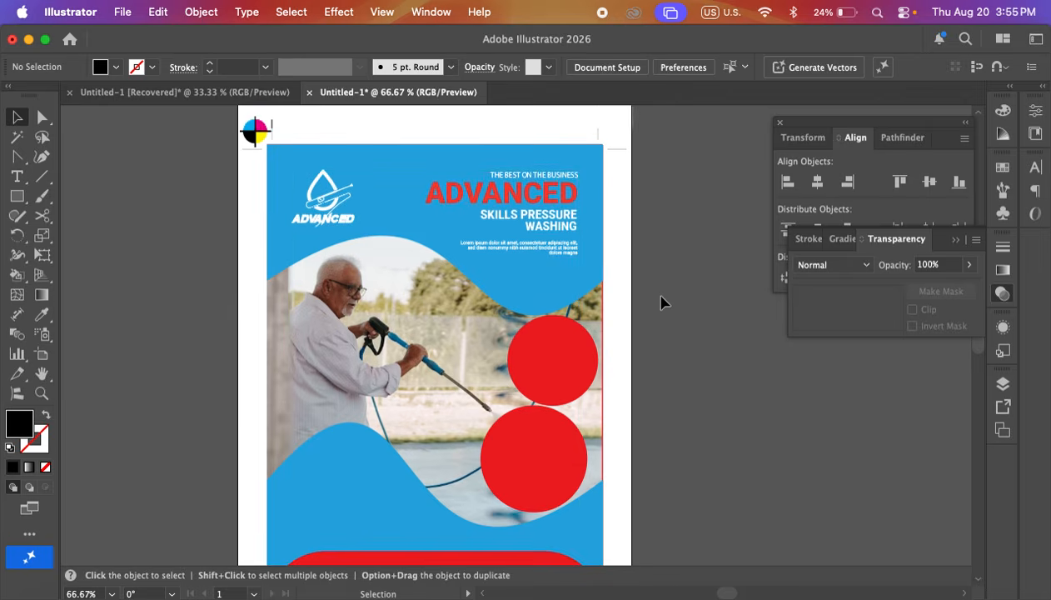
{"action": "scroll", "coordinate": [667, 233], "scroll_direction": "down", "scroll_amount": 5}
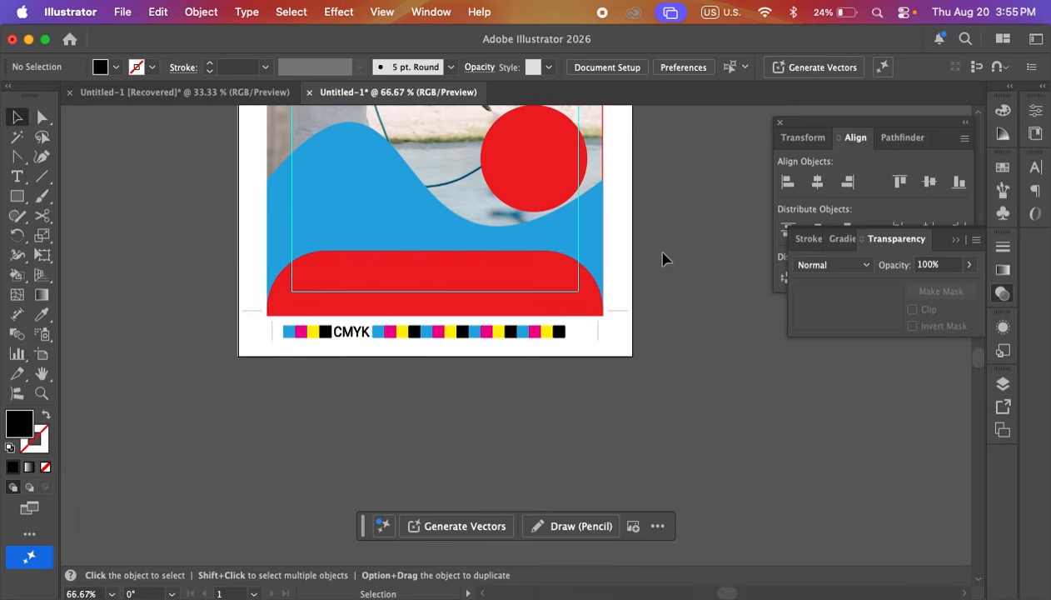
{"action": "scroll", "coordinate": [532, 390], "scroll_direction": "up", "scroll_amount": 5}
{"action": "scroll", "coordinate": [531, 389], "scroll_direction": "up", "scroll_amount": 5}
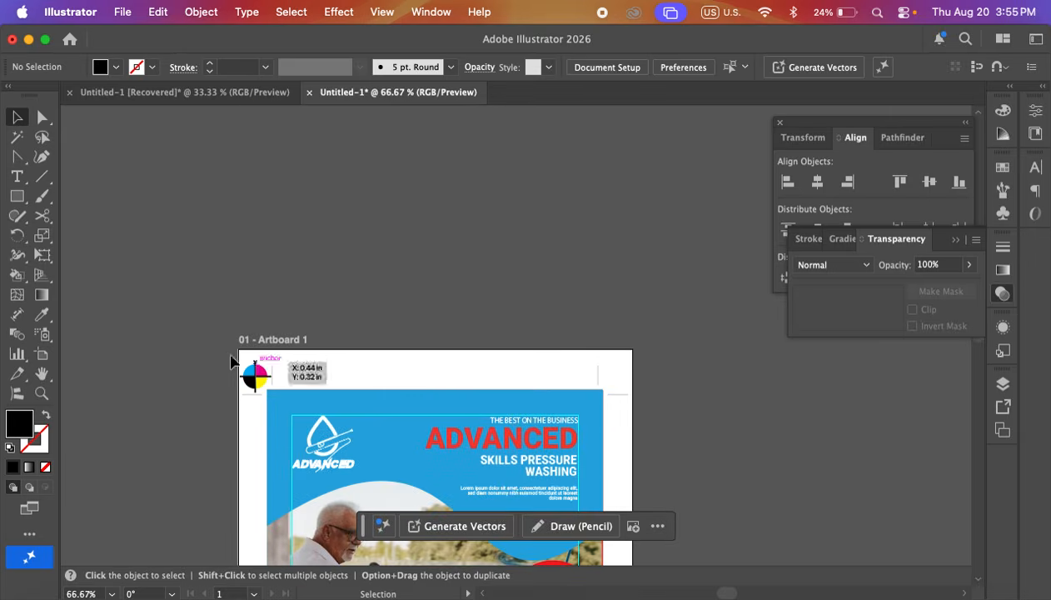
{"action": "scroll", "coordinate": [502, 343], "scroll_direction": "down", "scroll_amount": 1}
{"action": "scroll", "coordinate": [340, 326], "scroll_direction": "down", "scroll_amount": 1}
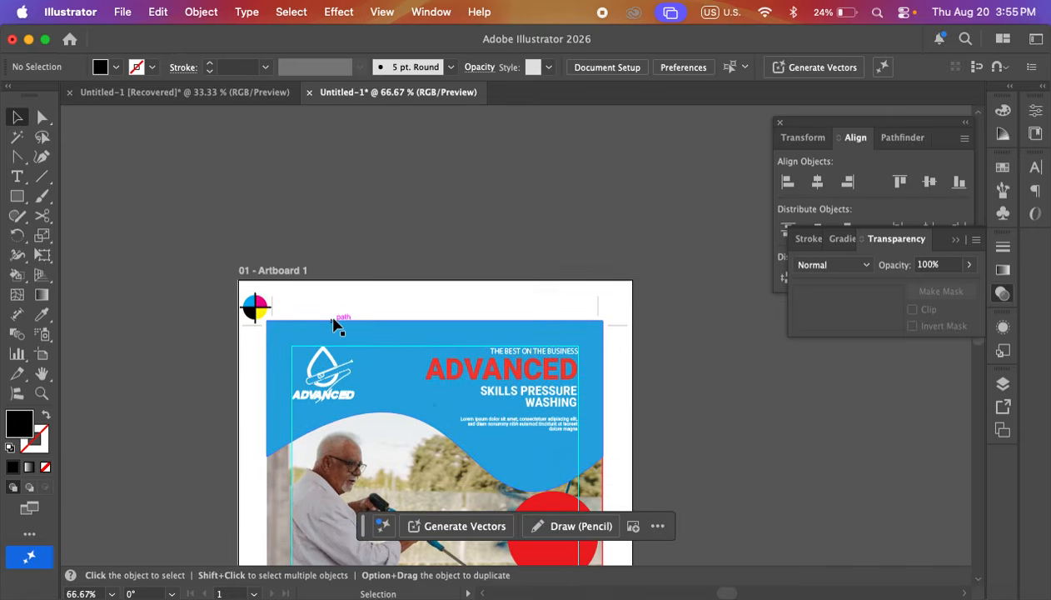
{"action": "scroll", "coordinate": [652, 317], "scroll_direction": "down", "scroll_amount": 7}
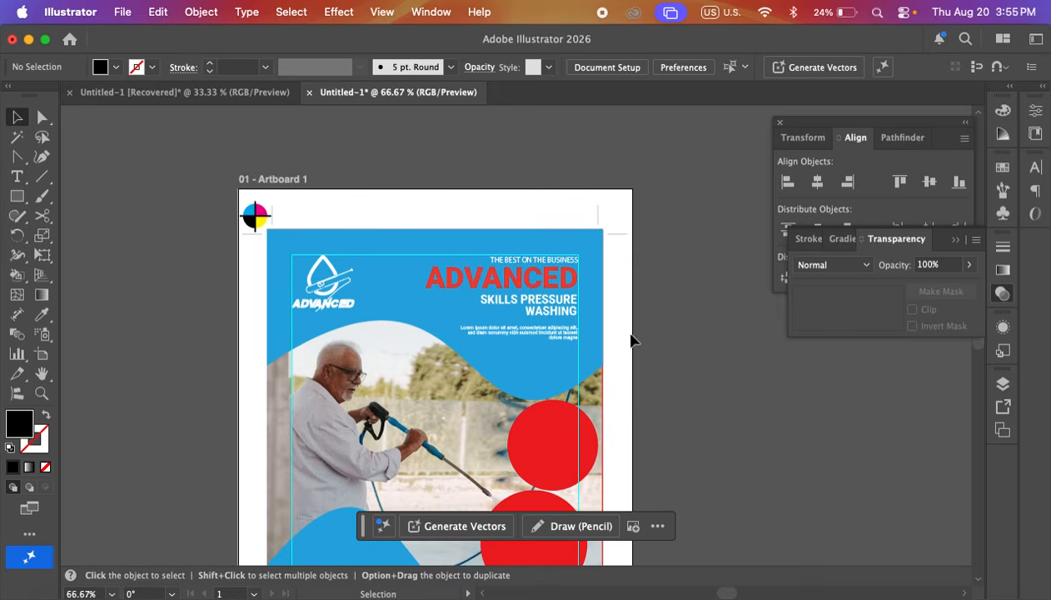
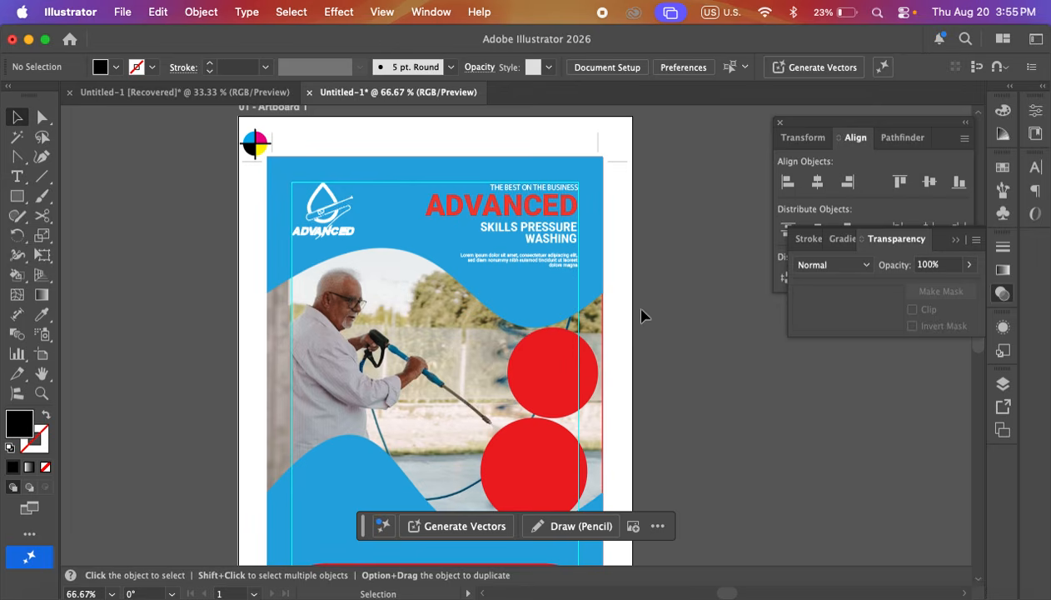
{"action": "scroll", "coordinate": [641, 326], "scroll_direction": "down", "scroll_amount": 1}
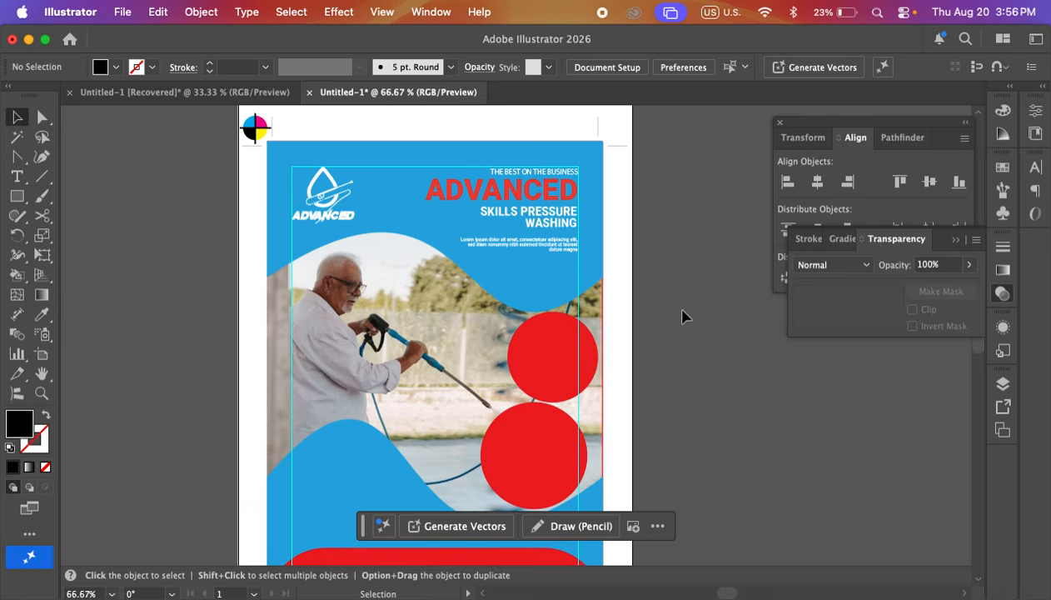
{"action": "scroll", "coordinate": [641, 385], "scroll_direction": "down", "scroll_amount": 5}
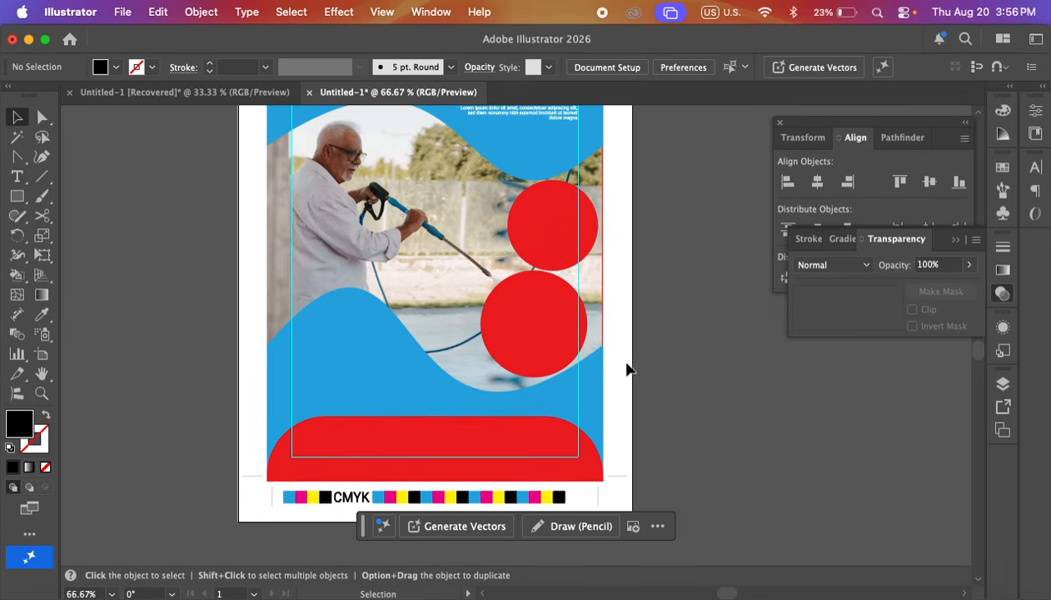
{"action": "scroll", "coordinate": [475, 317], "scroll_direction": "up", "scroll_amount": 3}
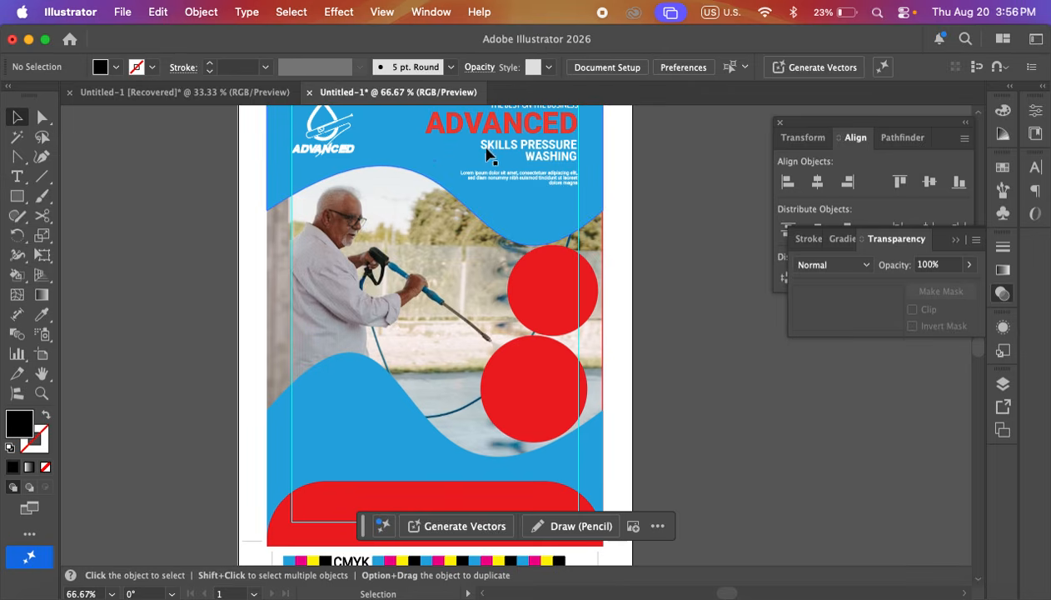
{"action": "scroll", "coordinate": [493, 218], "scroll_direction": "up", "scroll_amount": 3}
{"action": "scroll", "coordinate": [500, 229], "scroll_direction": "down", "scroll_amount": 1}
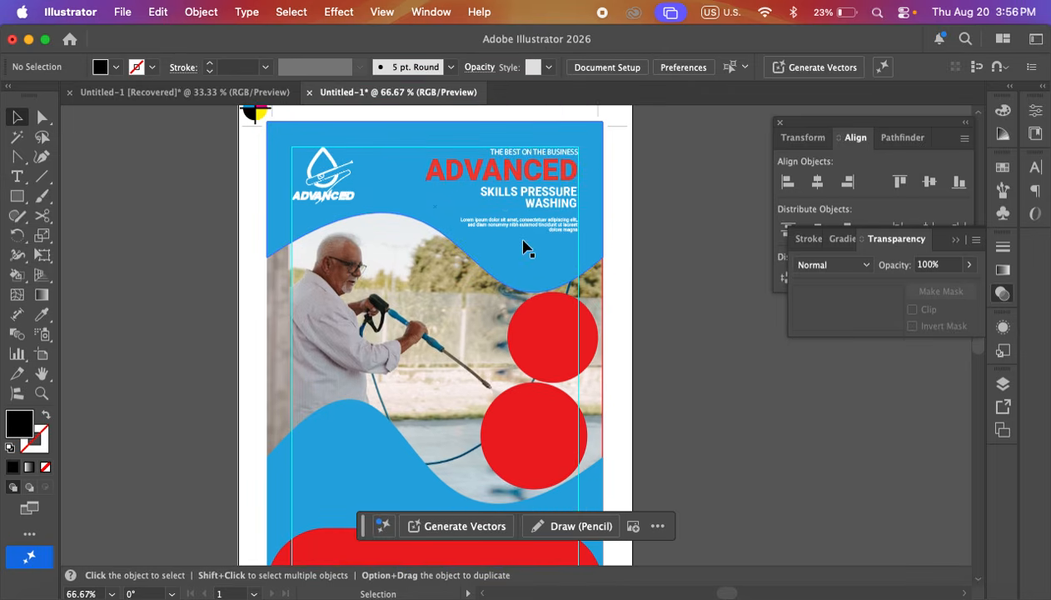